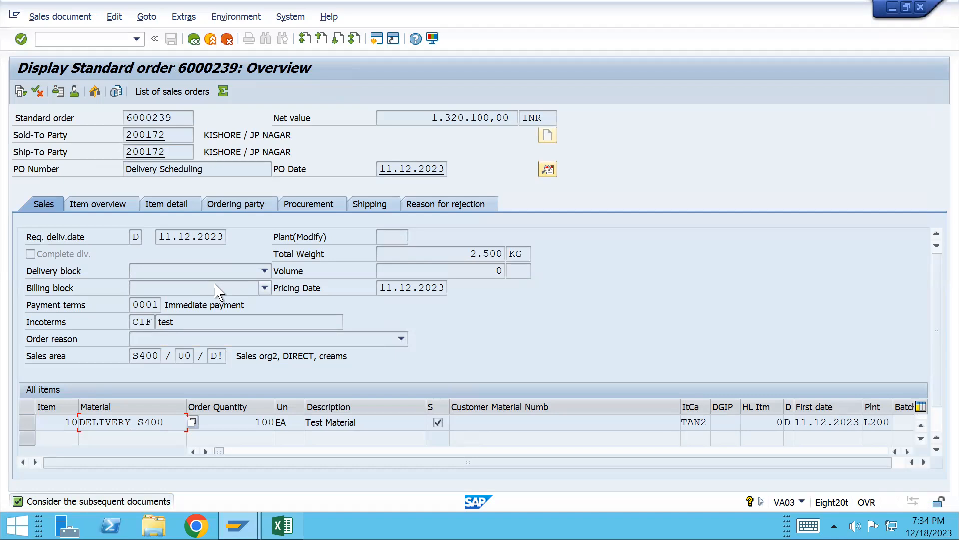
- Open the standard order's header data and view its general sales details
{"action": "left_click", "coordinate": [555, 171]}
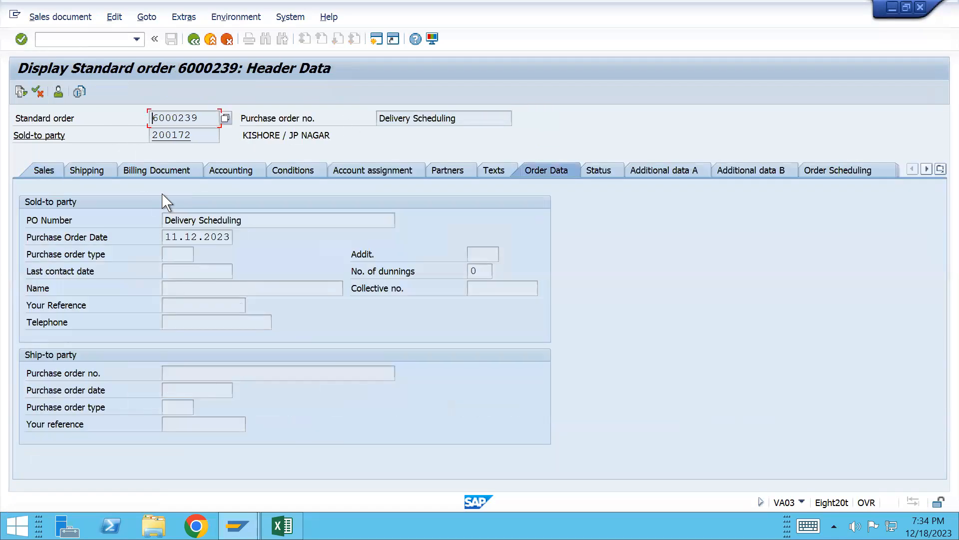
{"action": "left_click", "coordinate": [43, 172]}
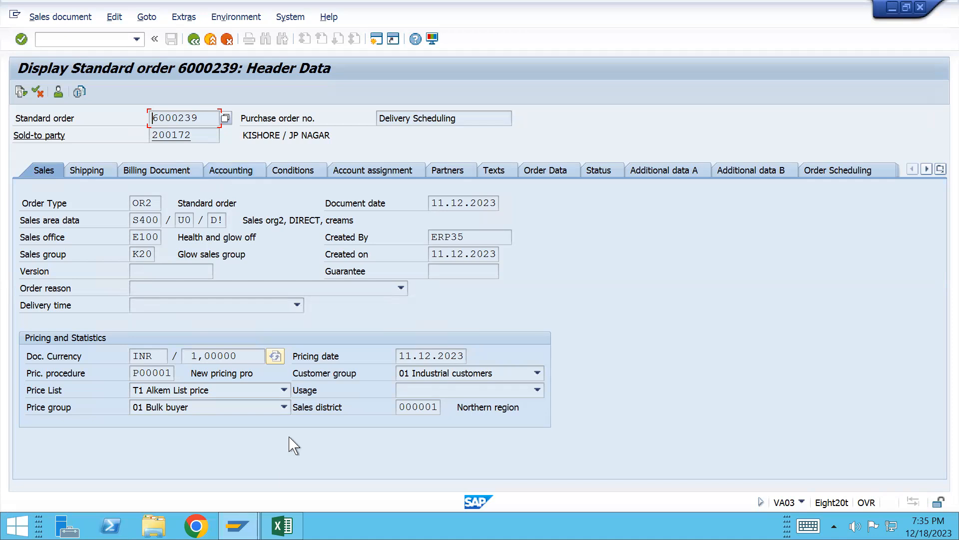
- Switch to the Practice _SAP workbook in Excel, enter "Sinple Credit check" in J4 and fit column J to its content
{"action": "mouse_move", "coordinate": [283, 525]}
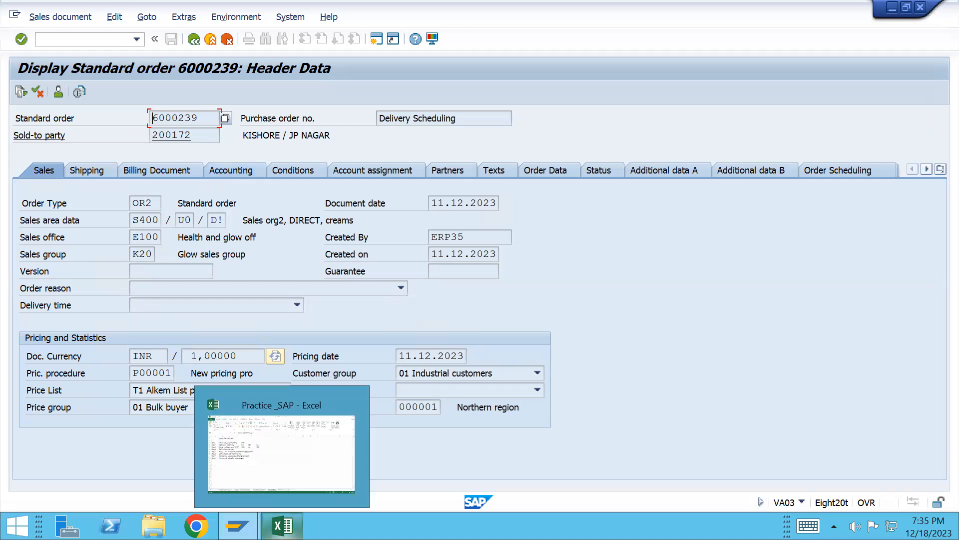
{"action": "left_click", "coordinate": [285, 460]}
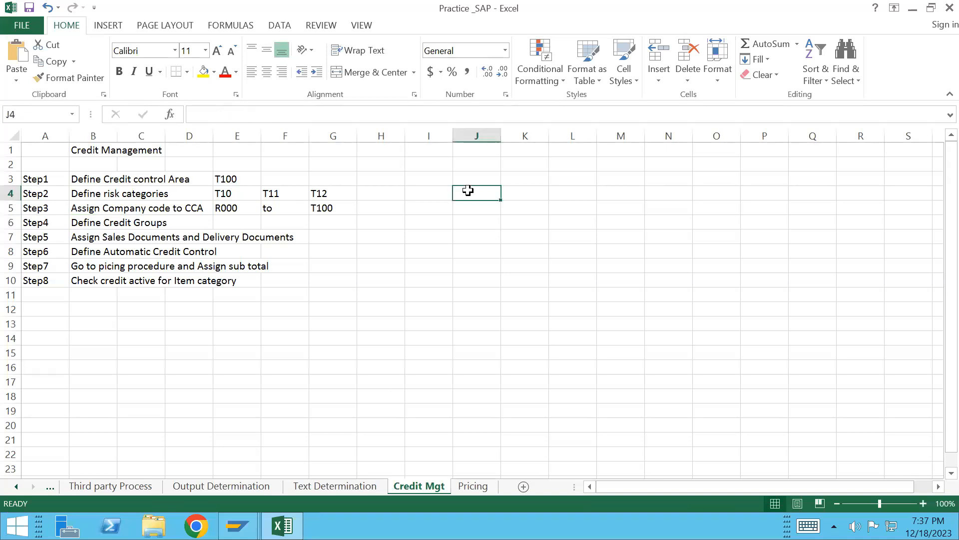
{"action": "type", "text": "S"}
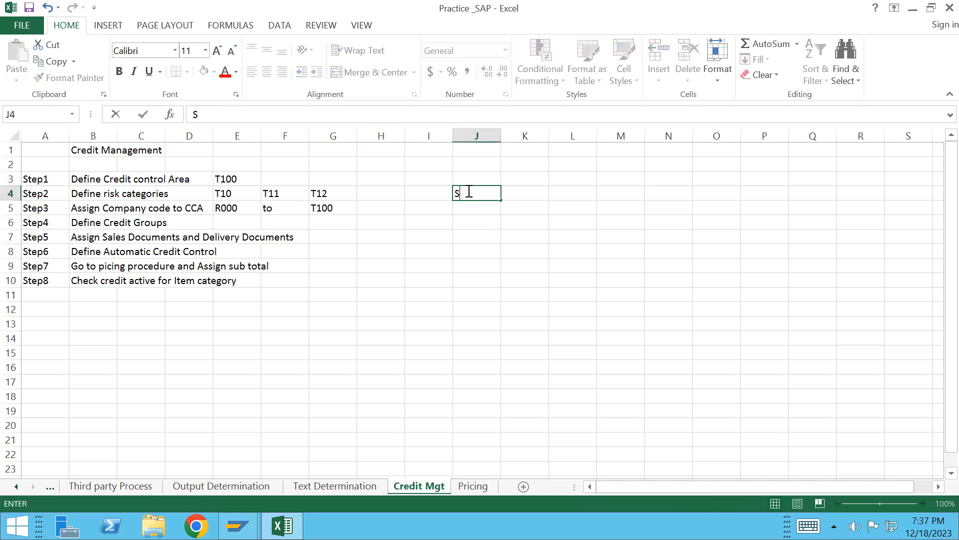
{"action": "type", "text": "inple Credit"}
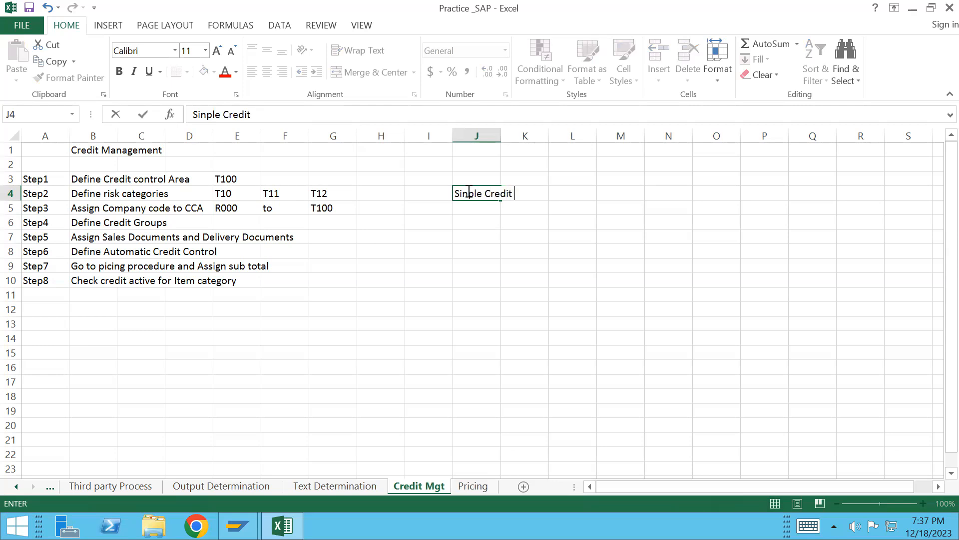
{"action": "type", "text": " check"}
{"action": "left_click", "coordinate": [467, 190]}
{"action": "key", "text": "Right"}
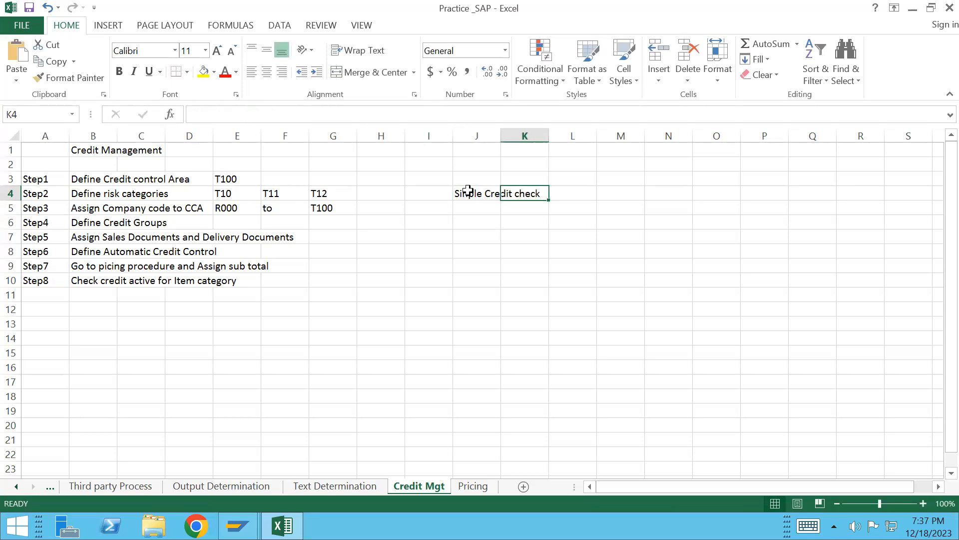
{"action": "double_click", "coordinate": [500, 136]}
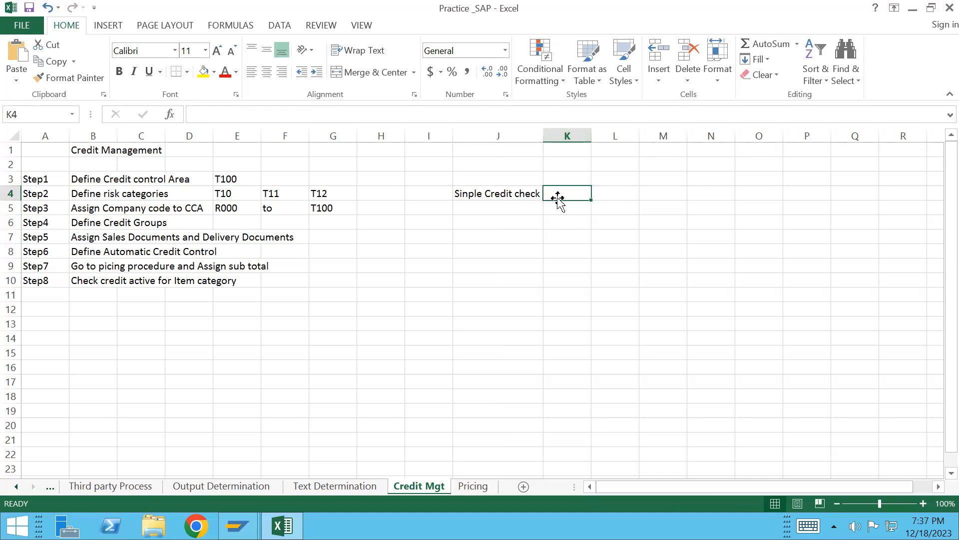
- Enter the heading "Automatic Credit check" in K4 and fit column K to its content
{"action": "type", "text": "Automatic Credit check"}
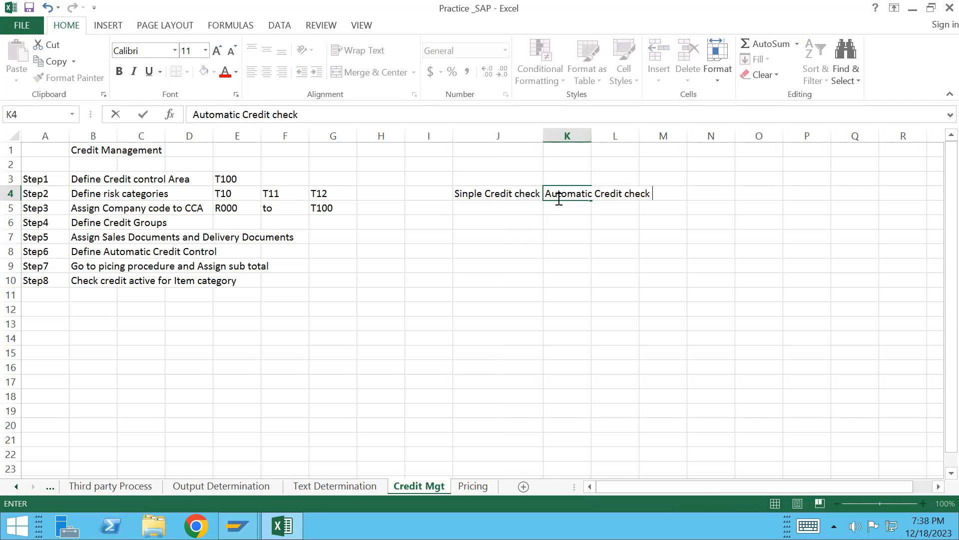
{"action": "key", "text": "Return"}
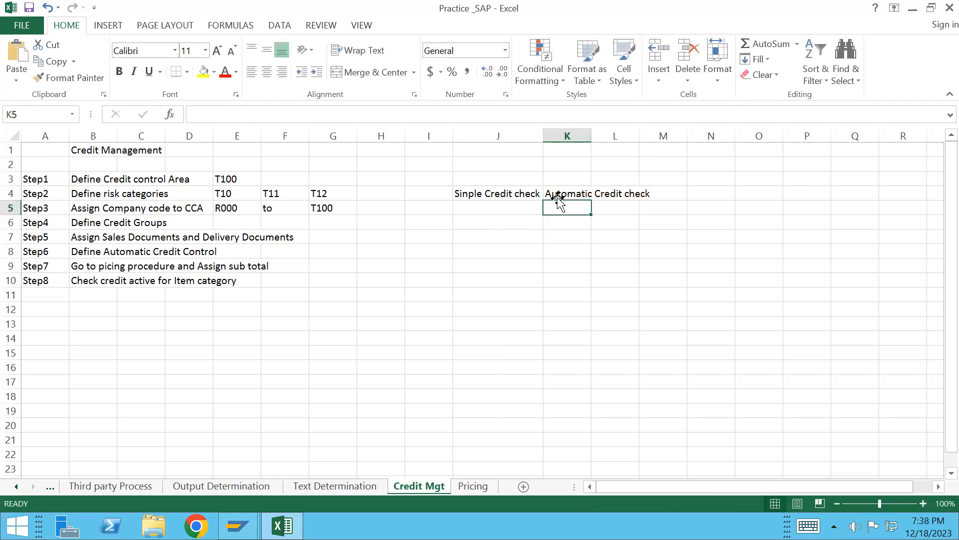
{"action": "double_click", "coordinate": [592, 135]}
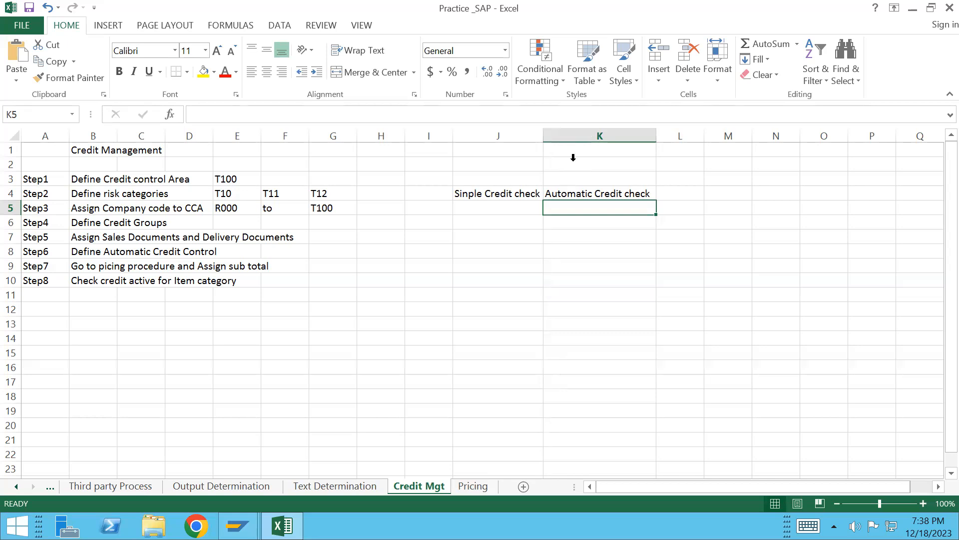
- Correct the misspelled heading in J4 to "Simple Credit check"
{"action": "left_click", "coordinate": [476, 193]}
{"action": "double_click", "coordinate": [476, 194]}
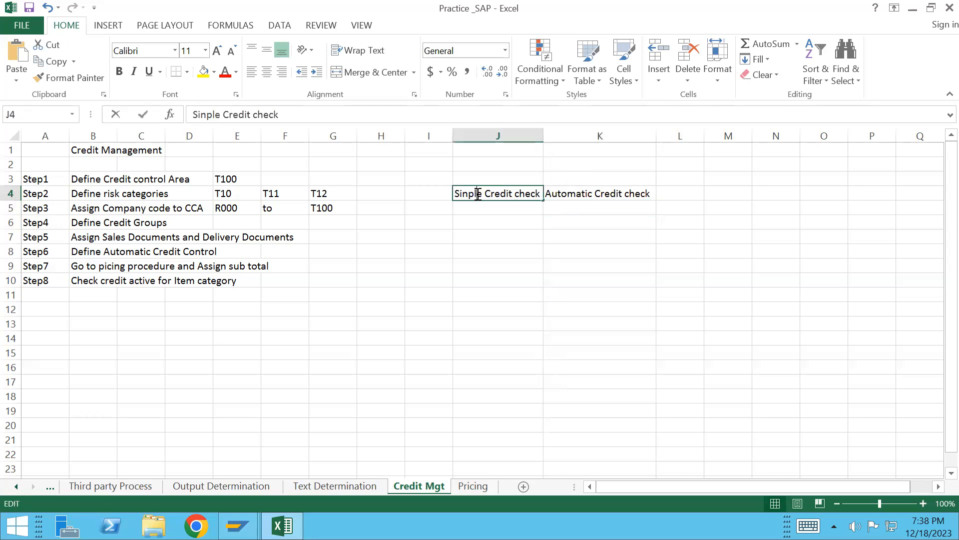
{"action": "key", "text": "BackSpace"}
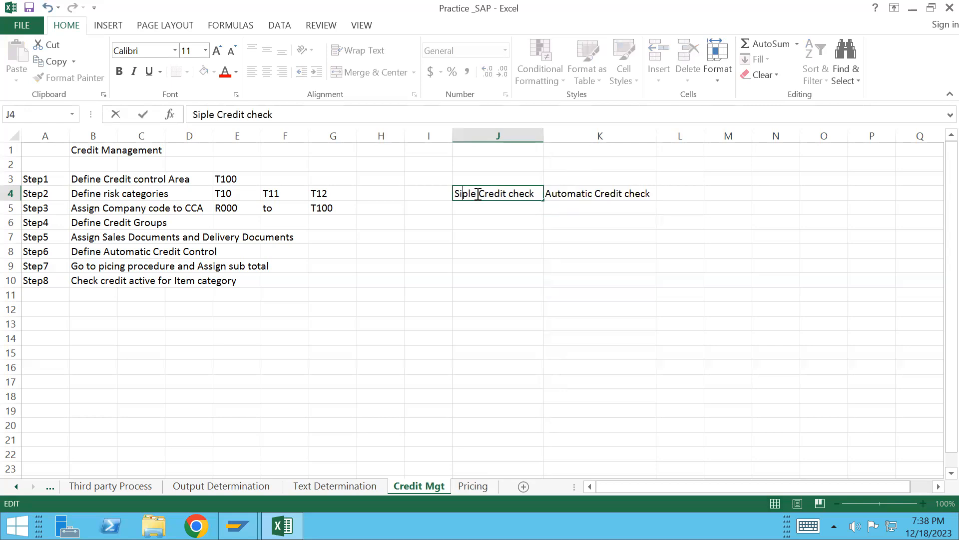
{"action": "type", "text": "m"}
{"action": "left_click", "coordinate": [525, 238]}
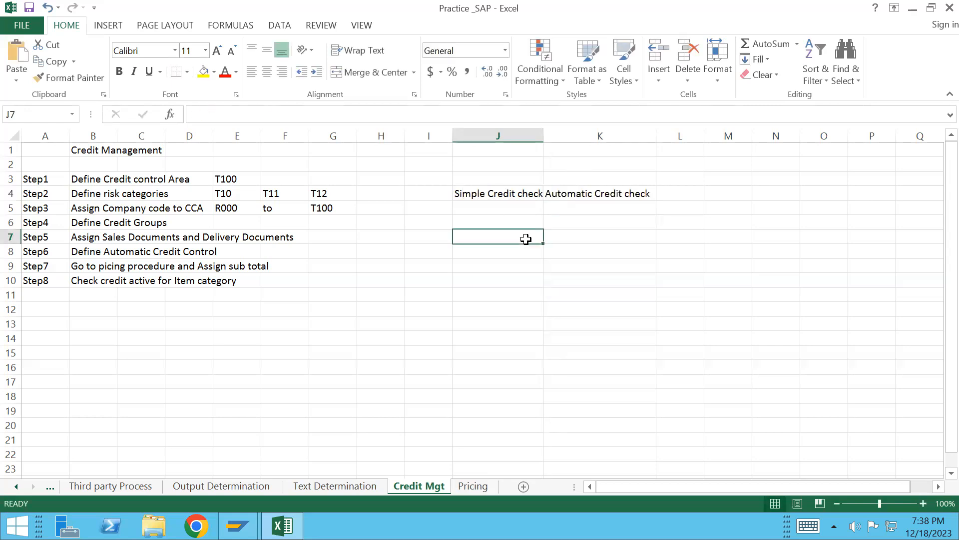
- Enter 1 in J5 and 2 in J6 beneath the Simple Credit check heading
{"action": "left_click", "coordinate": [482, 214]}
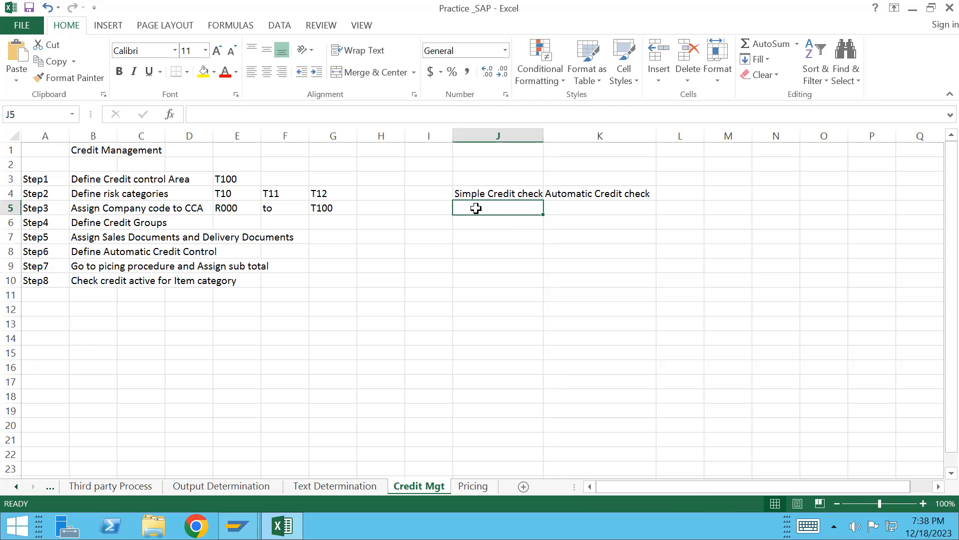
{"action": "type", "text": "1"}
{"action": "key", "text": "Return"}
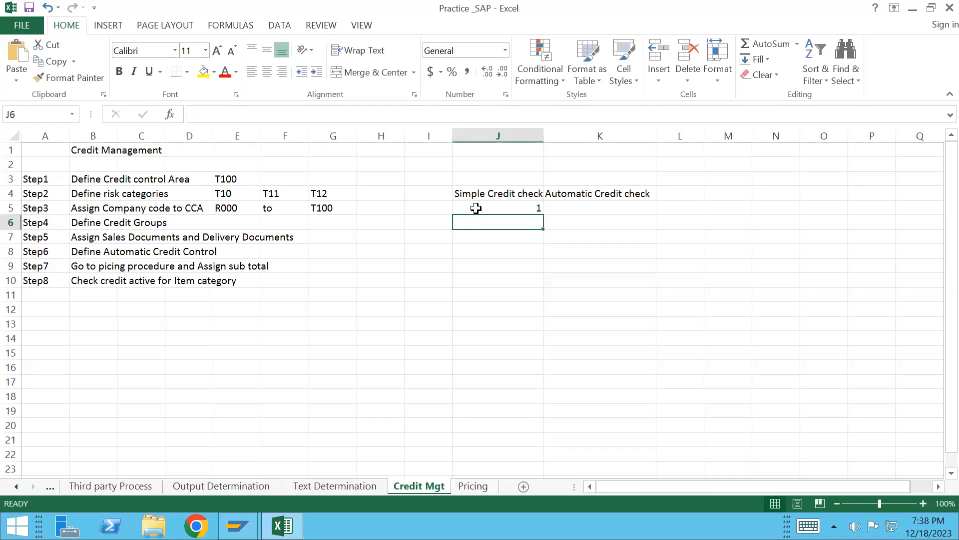
{"action": "type", "text": "2"}
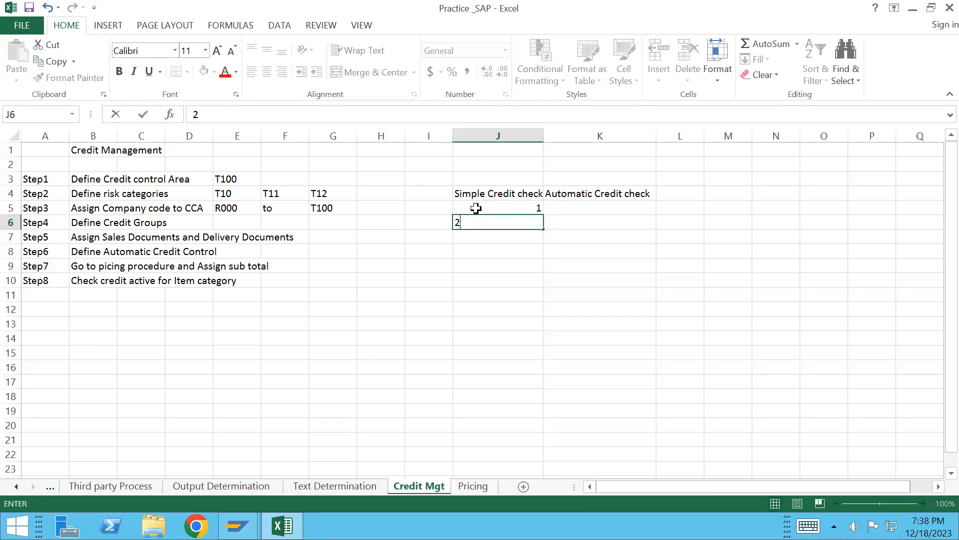
{"action": "key", "text": "Return"}
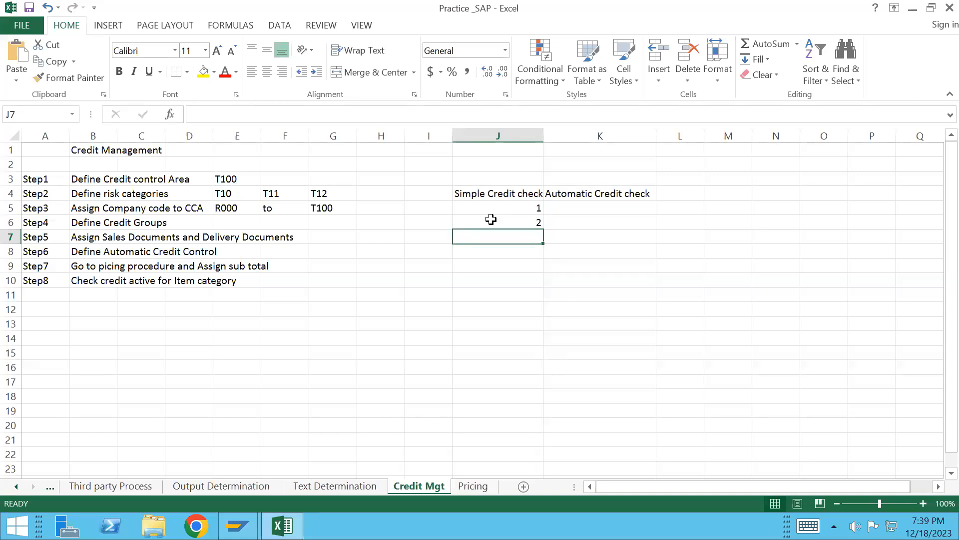
- Enter 1 in K5 and 2 in K6 beneath the Automatic Credit check heading
{"action": "left_click", "coordinate": [600, 208]}
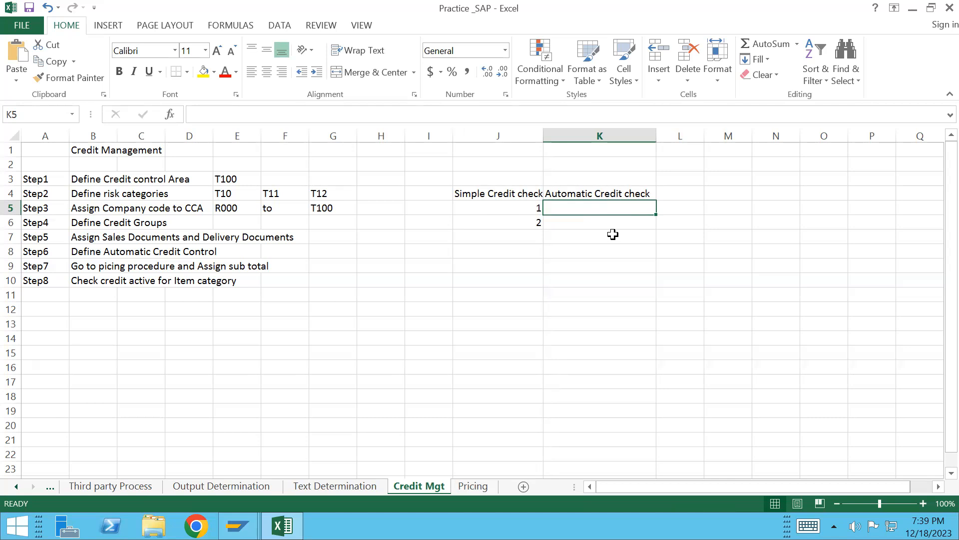
{"action": "type", "text": "1"}
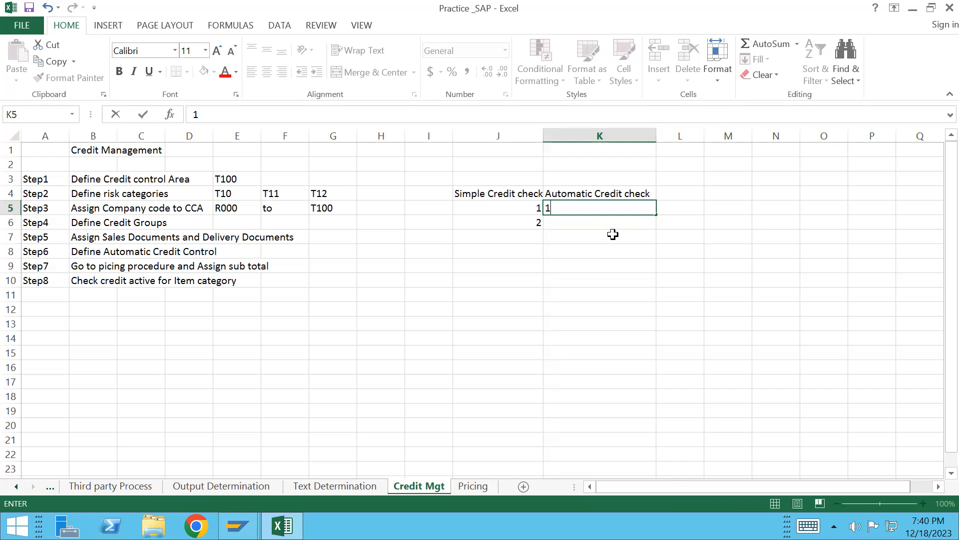
{"action": "key", "text": "Return"}
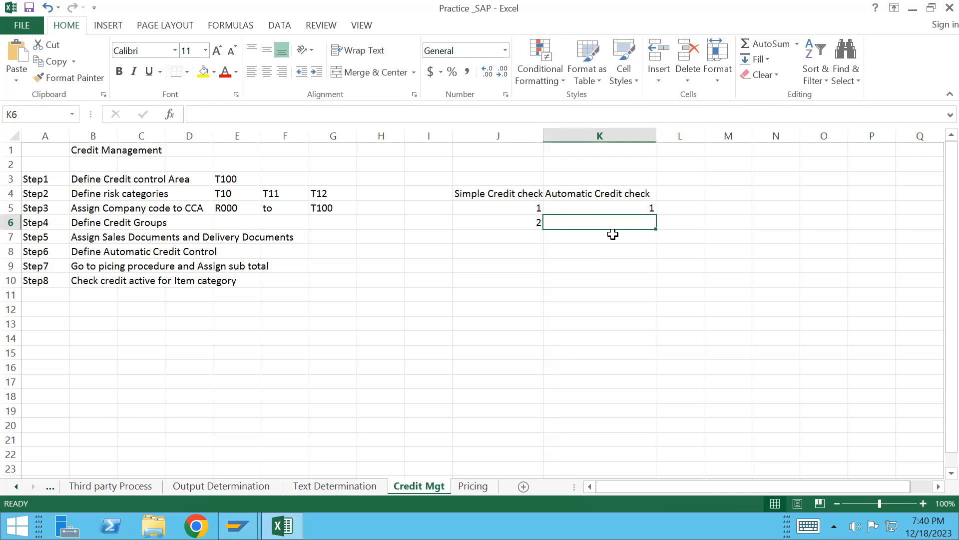
{"action": "type", "text": "2"}
{"action": "key", "text": "Return"}
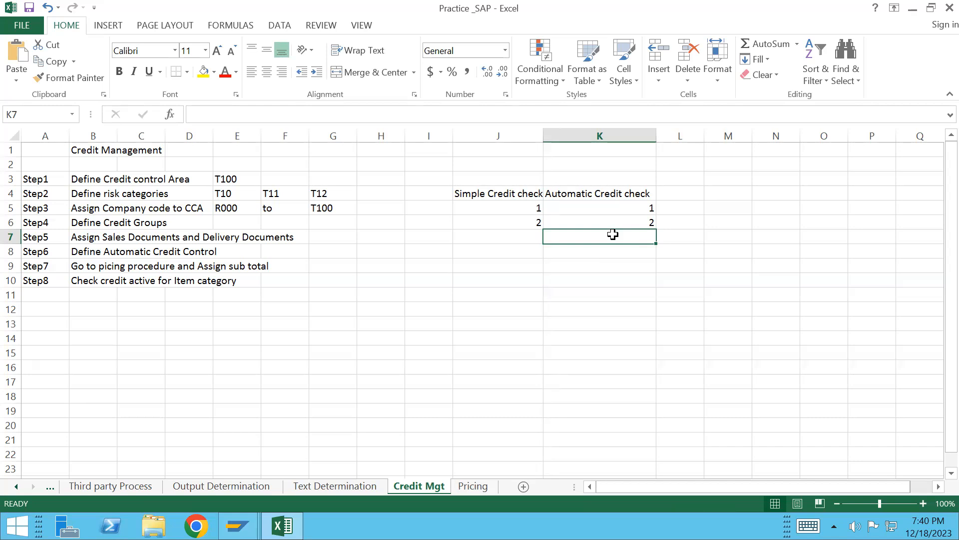
{"action": "left_click", "coordinate": [496, 306]}
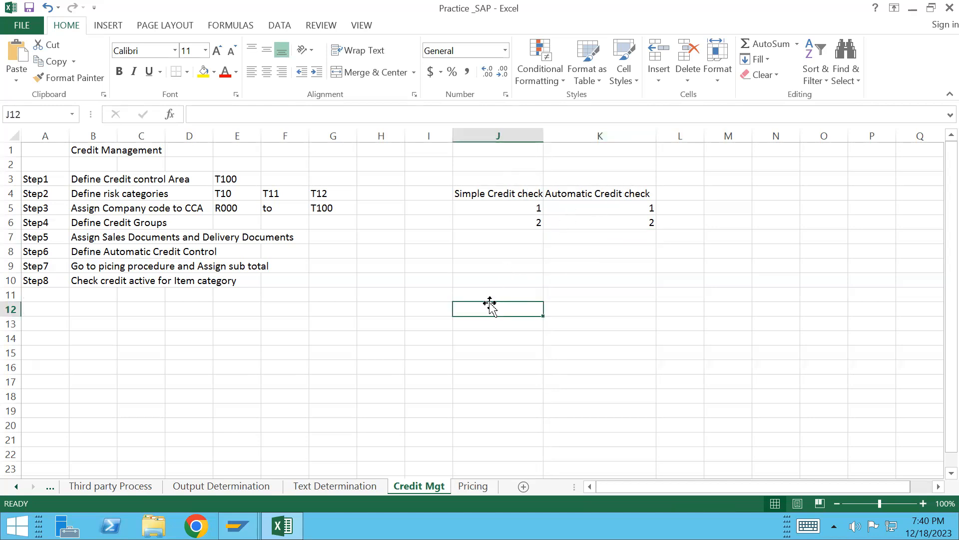
{"action": "left_click", "coordinate": [489, 197]}
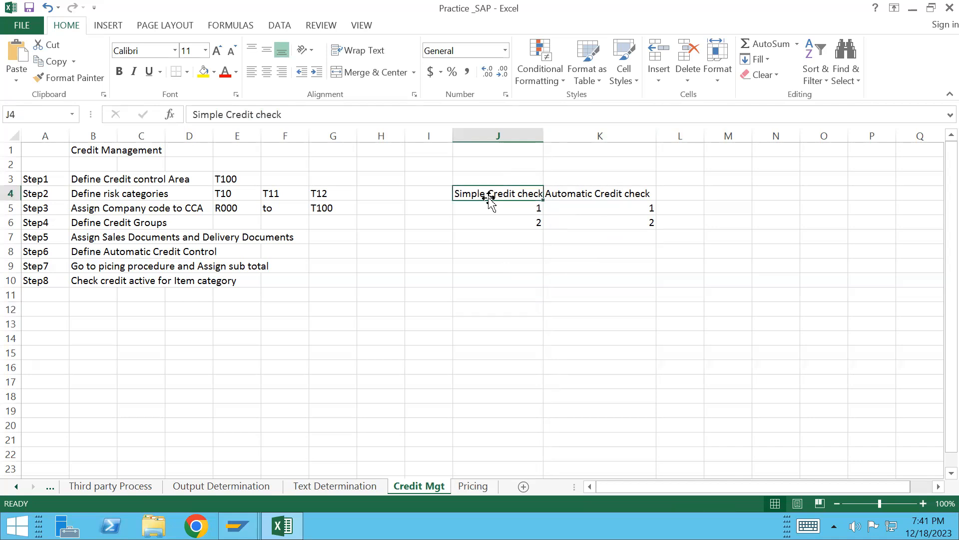
{"action": "key", "text": "Right"}
{"action": "key", "text": "Left"}
{"action": "key", "text": "Right"}
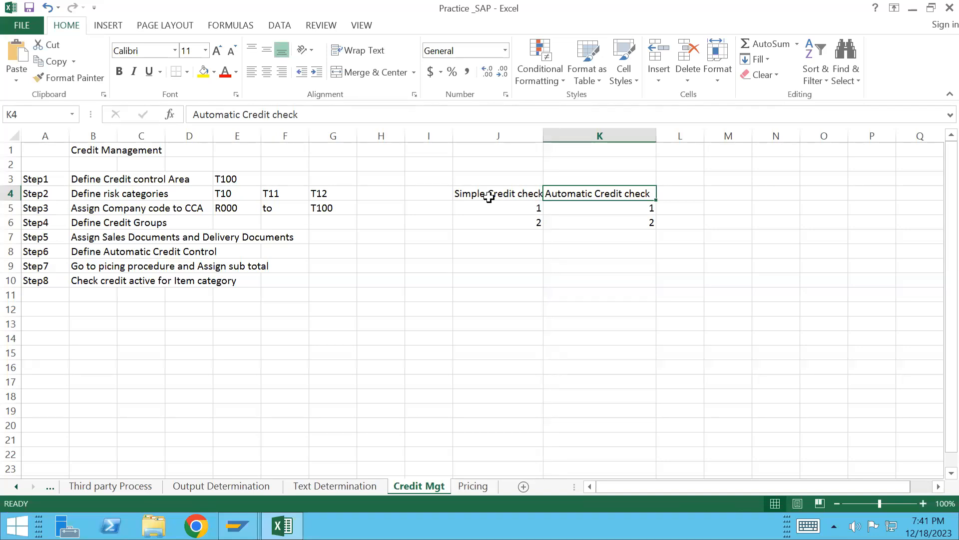
- Add the number 3 in K7 to the Automatic Credit check list
{"action": "left_click", "coordinate": [622, 239]}
{"action": "type", "text": "3"}
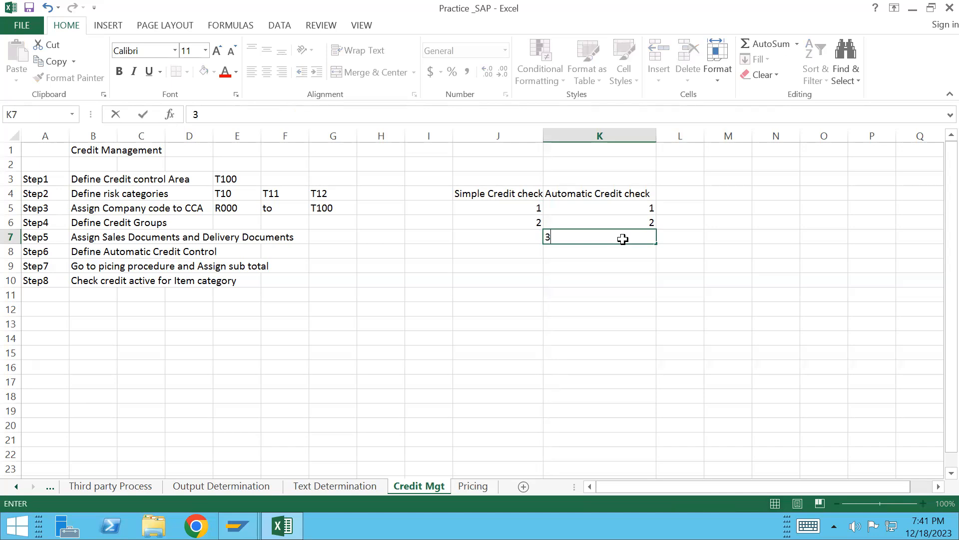
{"action": "key", "text": "Return"}
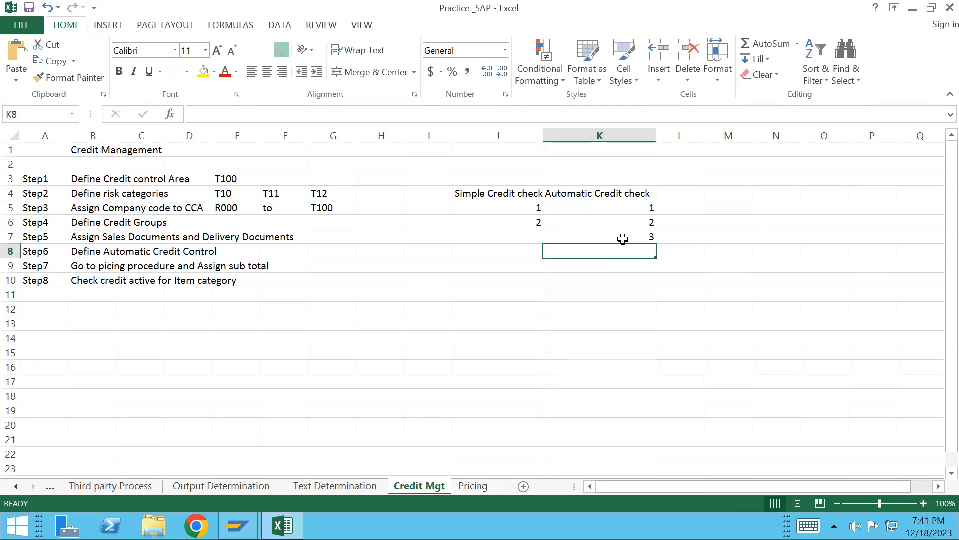
- Enter "Open Order" in cell M5 as the first entry of a new list
{"action": "left_click", "coordinate": [727, 212]}
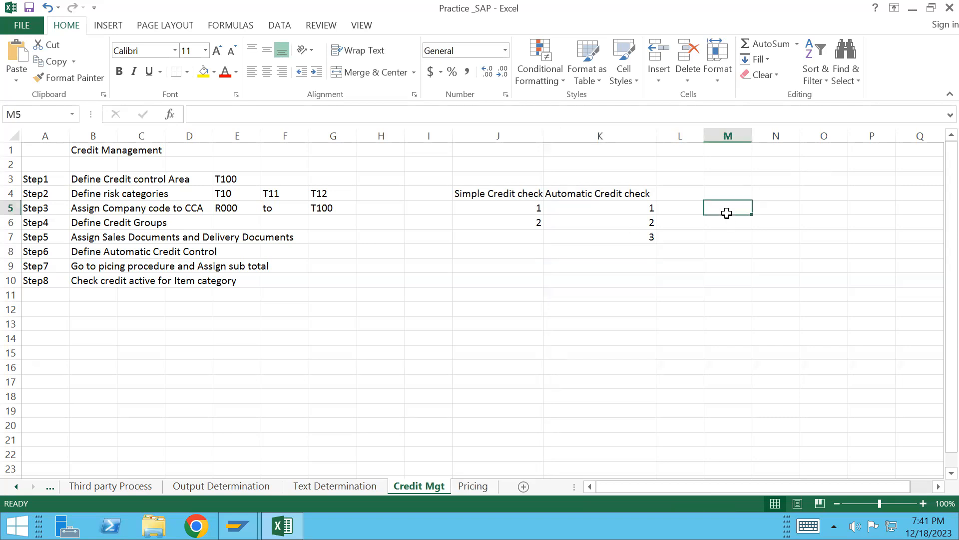
{"action": "type", "text": "Item"}
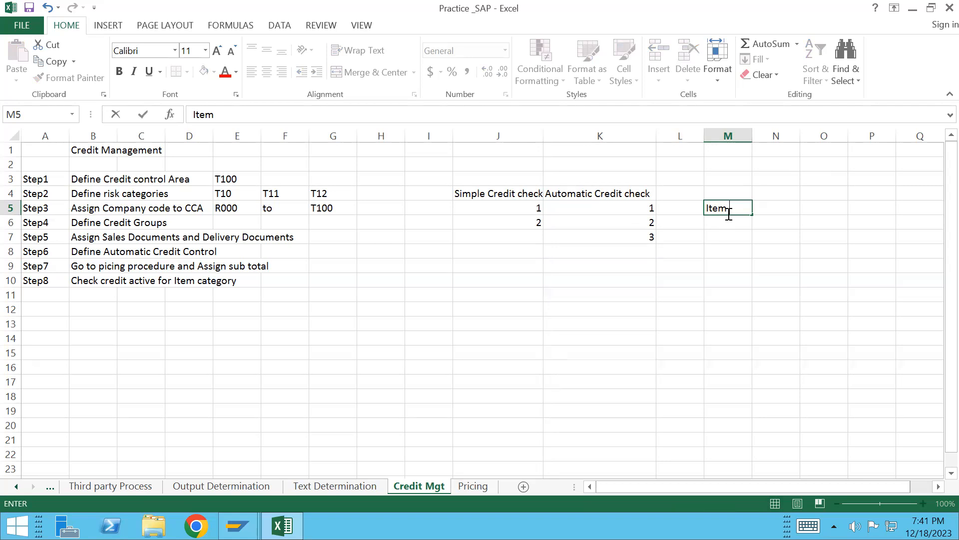
{"action": "key", "text": "BackSpace"}
{"action": "key", "text": "BackSpace"}
{"action": "key", "text": "BackSpace"}
{"action": "key", "text": "BackSpace"}
{"action": "type", "text": "Open Order"}
{"action": "key", "text": "Return"}
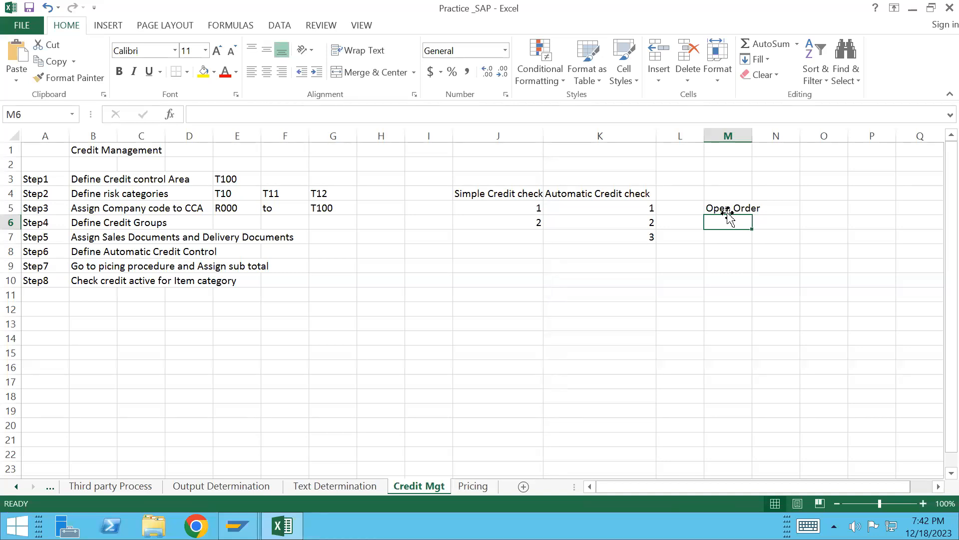
- Enter "Open Delveries", "Open Invoice" and "Open Items" in M6 to M8, and fit column M to its content
{"action": "type", "text": "Open Deliveries"}
{"action": "key", "text": "Return"}
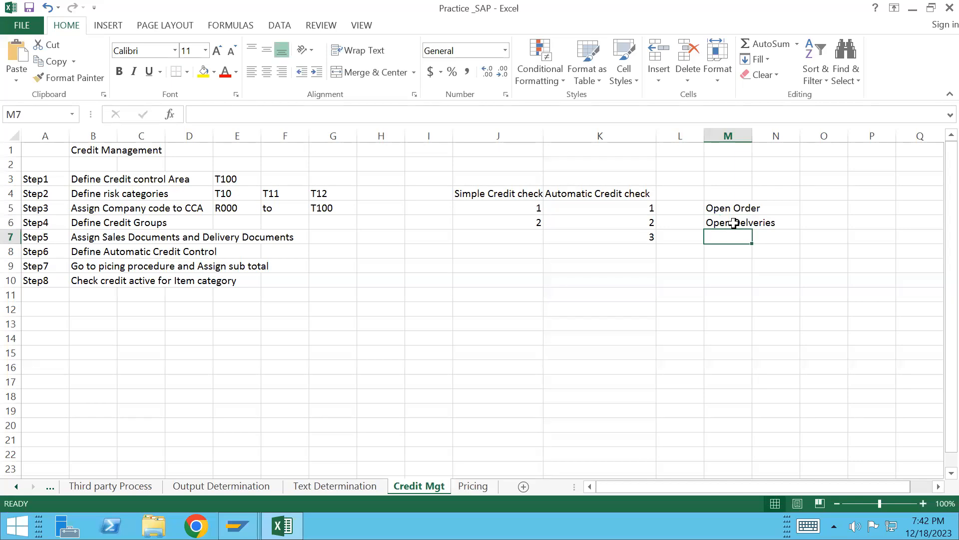
{"action": "type", "text": "Open Invoice"}
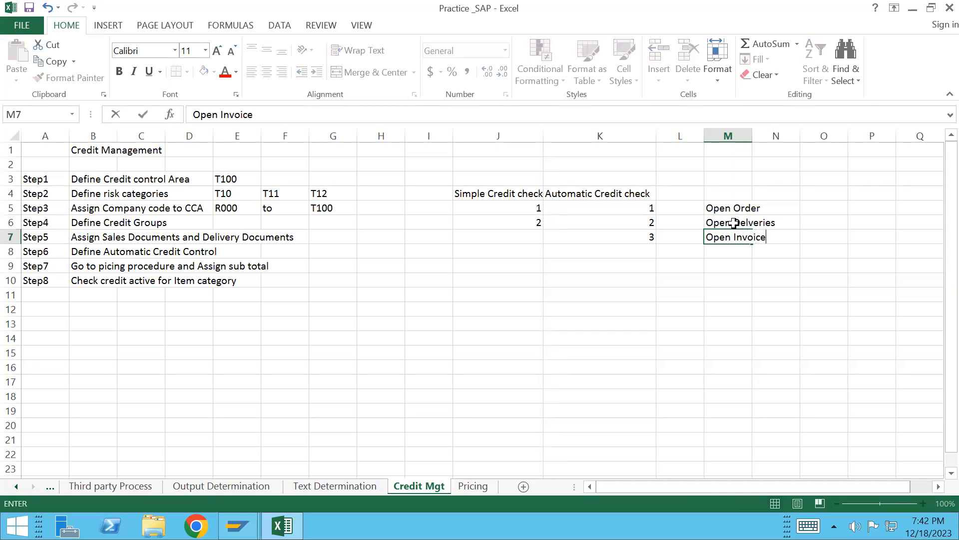
{"action": "key", "text": "Return"}
{"action": "type", "text": "Ope"}
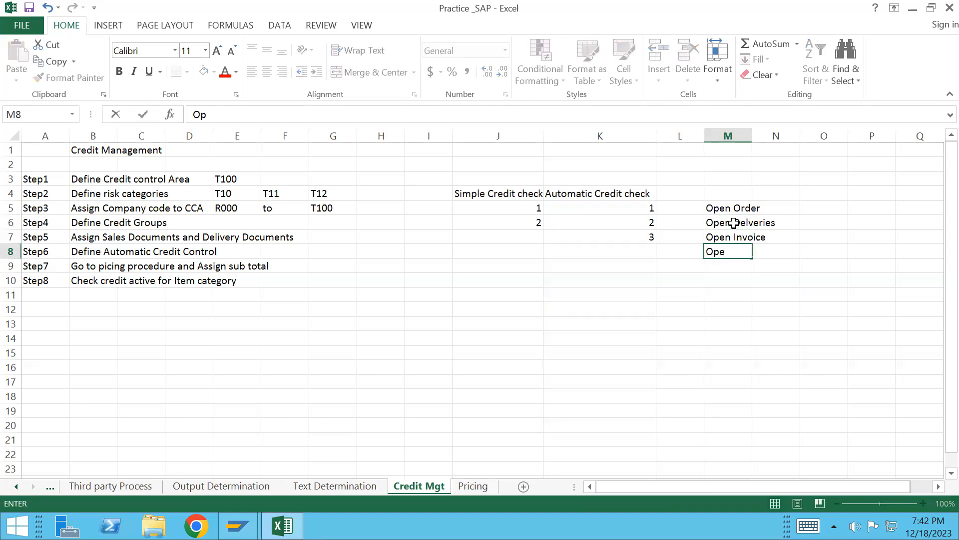
{"action": "type", "text": "n Items"}
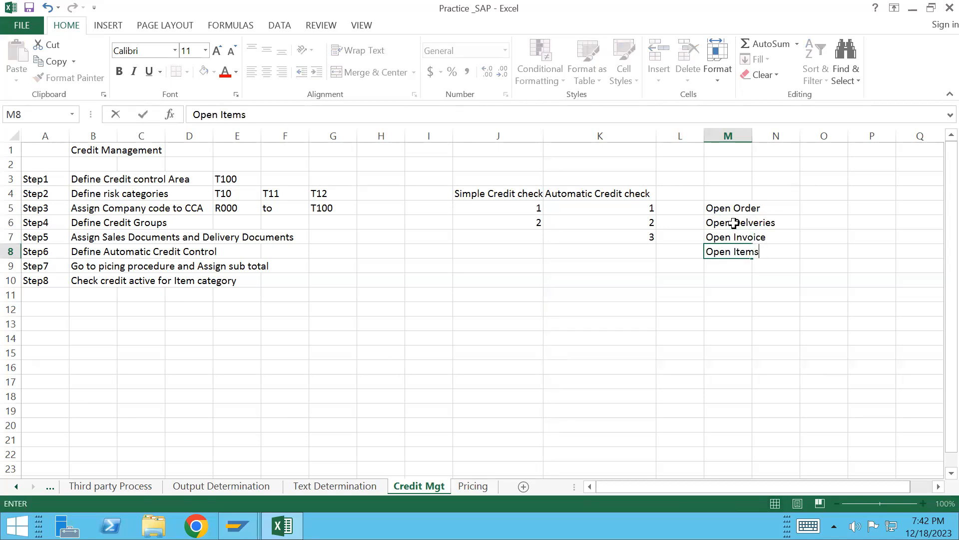
{"action": "key", "text": "ctrl+Return"}
{"action": "double_click", "coordinate": [754, 138]}
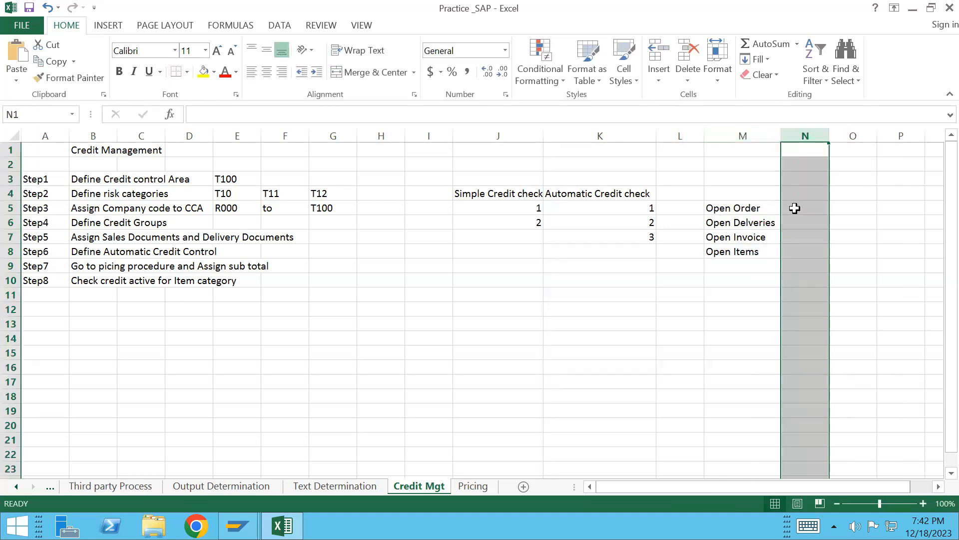
- Enter "Order created but not delivered" in N5 as the explanation for Open Order
{"action": "left_click", "coordinate": [799, 208]}
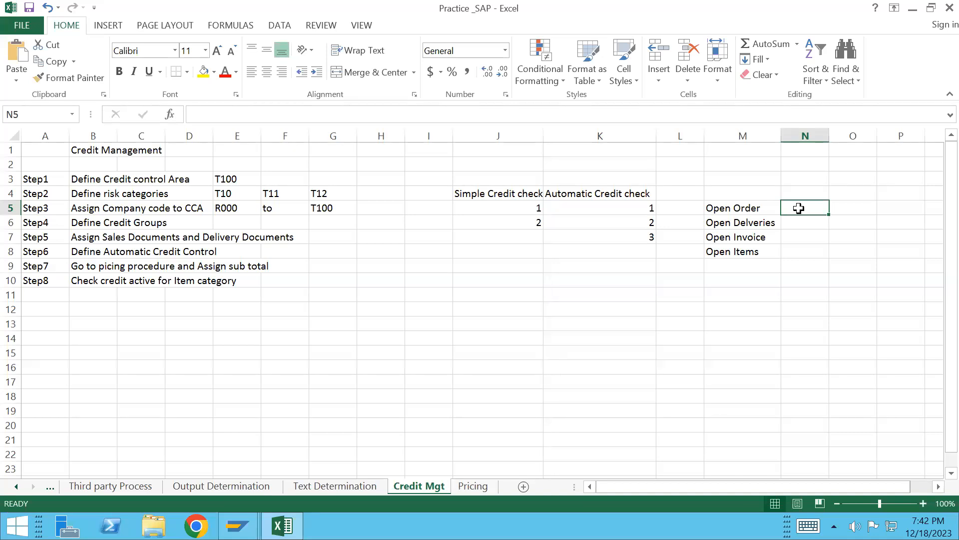
{"action": "type", "text": "Order created "}
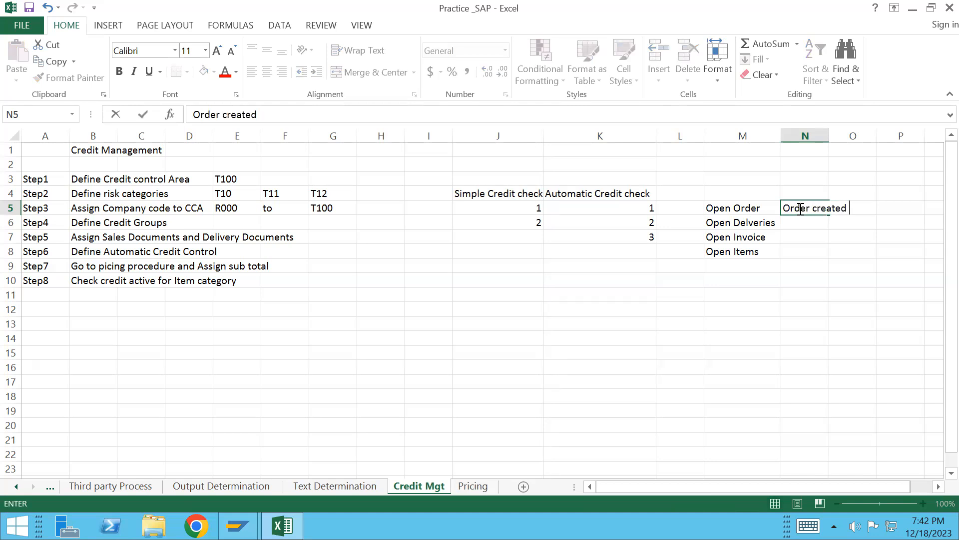
{"action": "type", "text": "but not delivered"}
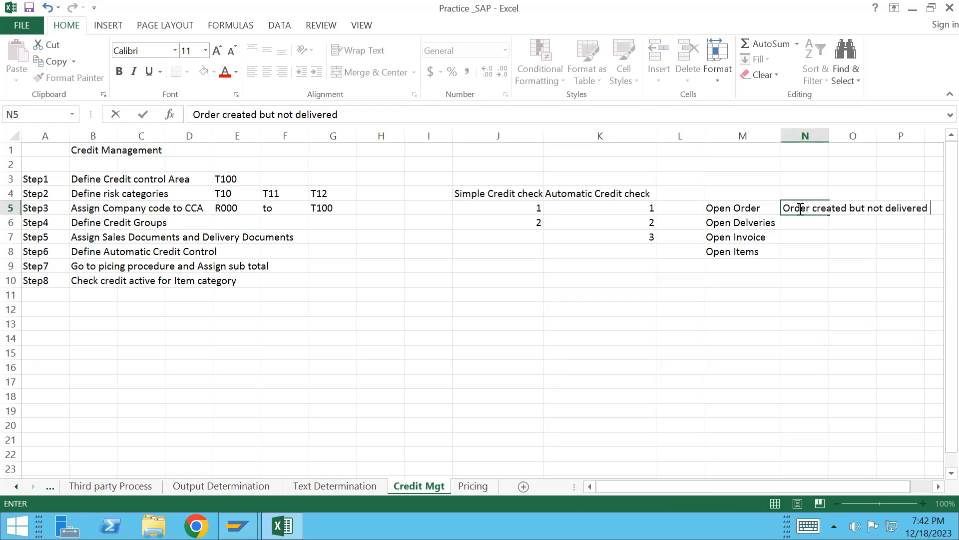
{"action": "key", "text": "Return"}
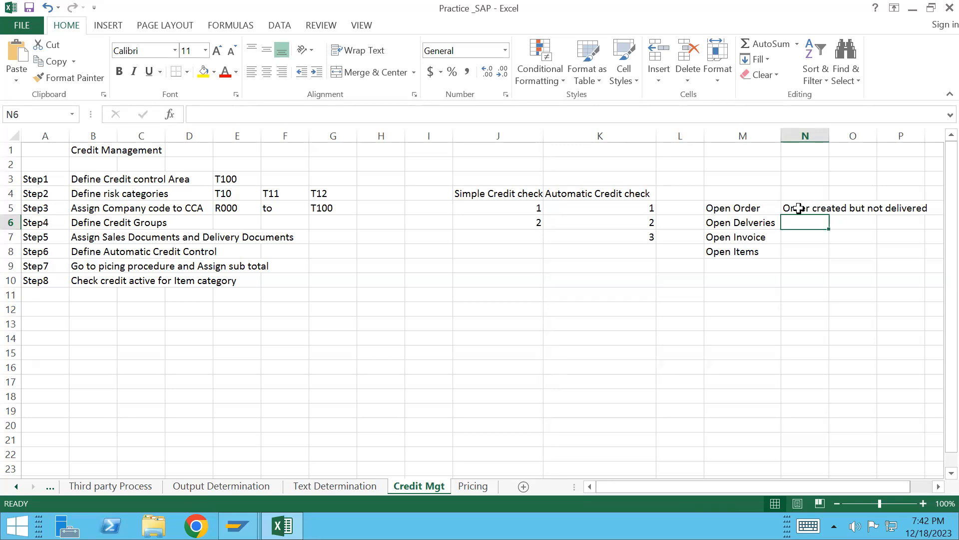
- Enter "Delivery Created but PGI not made" in N6 beside the Open Delveries entry
{"action": "type", "text": "Deliver"}
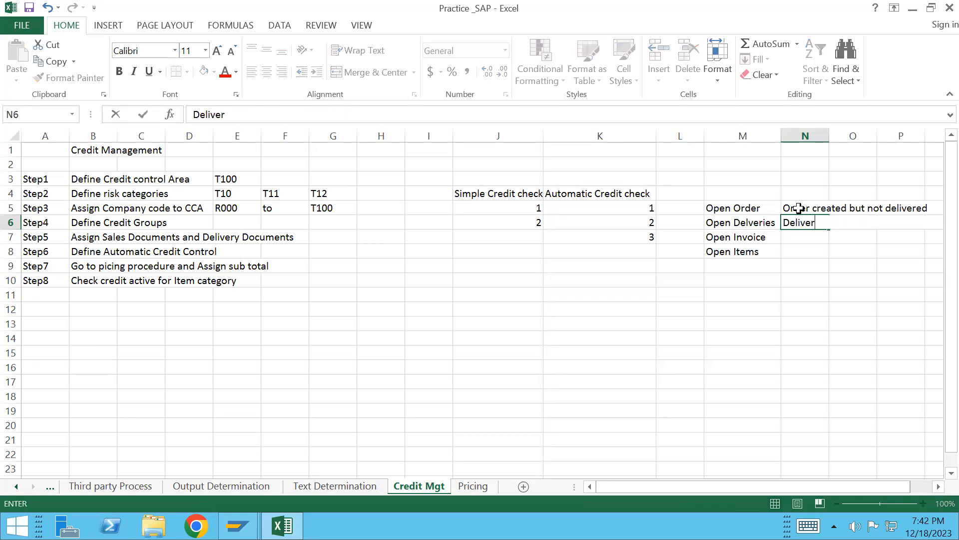
{"action": "type", "text": "y Created but PGI no"}
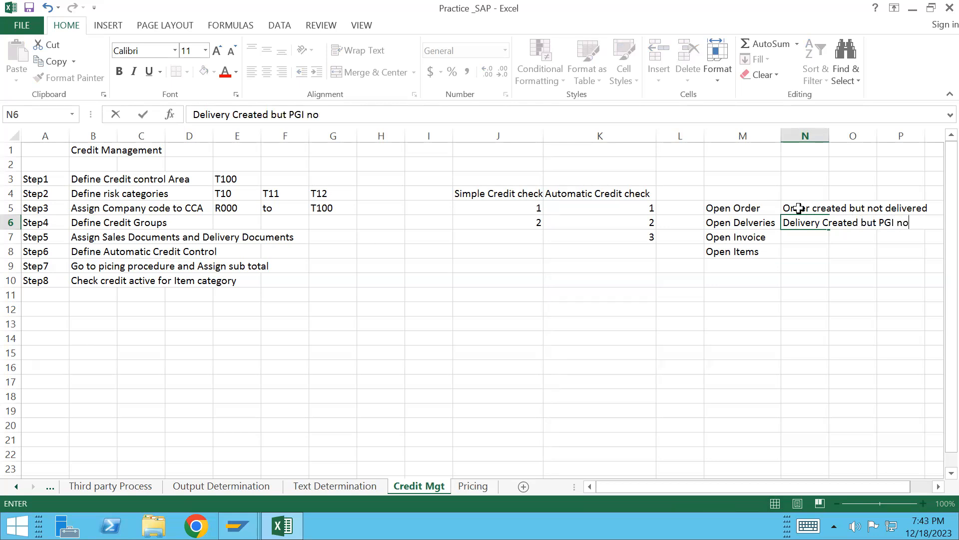
{"action": "type", "text": "t made"}
{"action": "key", "text": "Return"}
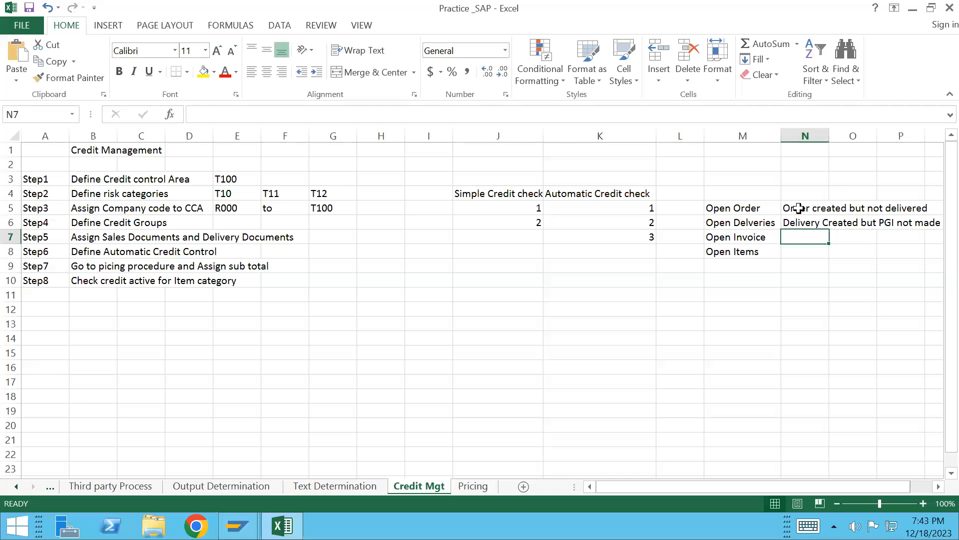
- Enter "Invoce is created but but accounting is not cleared" in N7 beside Open Invoice
{"action": "type", "text": "Invo"}
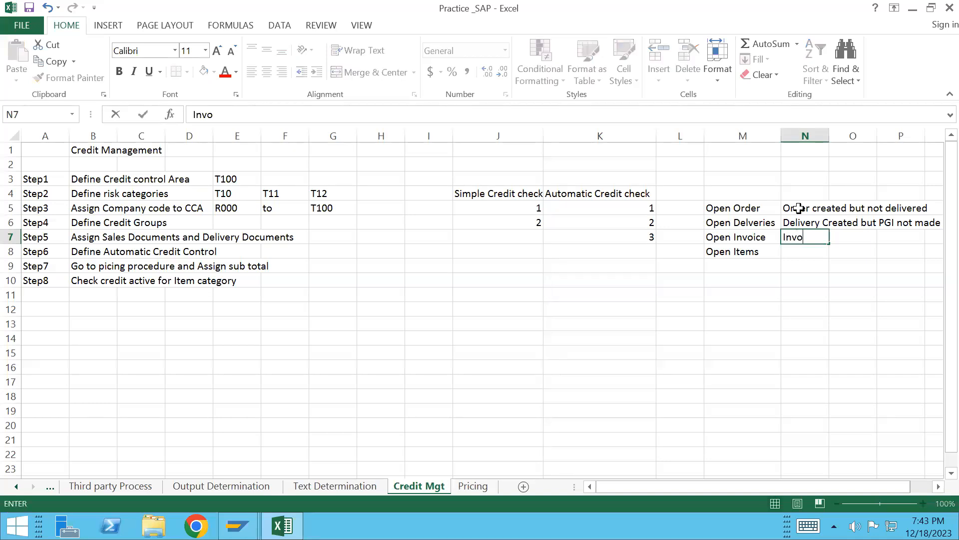
{"action": "type", "text": "ce is create"}
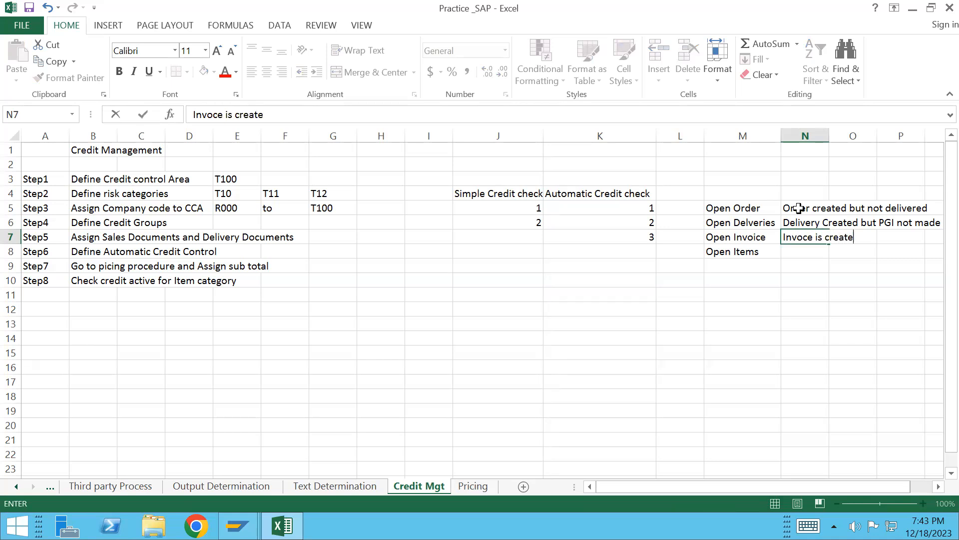
{"action": "type", "text": "d but but acco"}
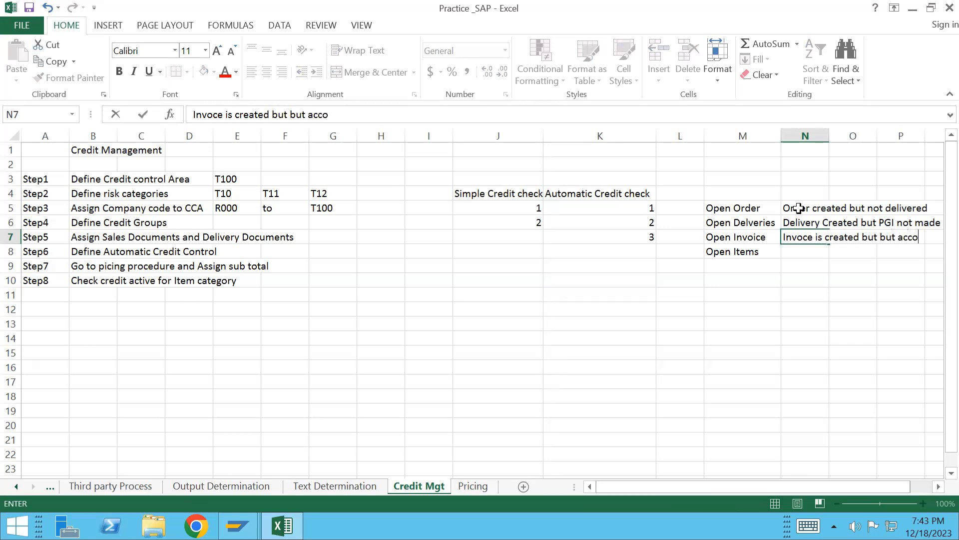
{"action": "type", "text": "unting i"}
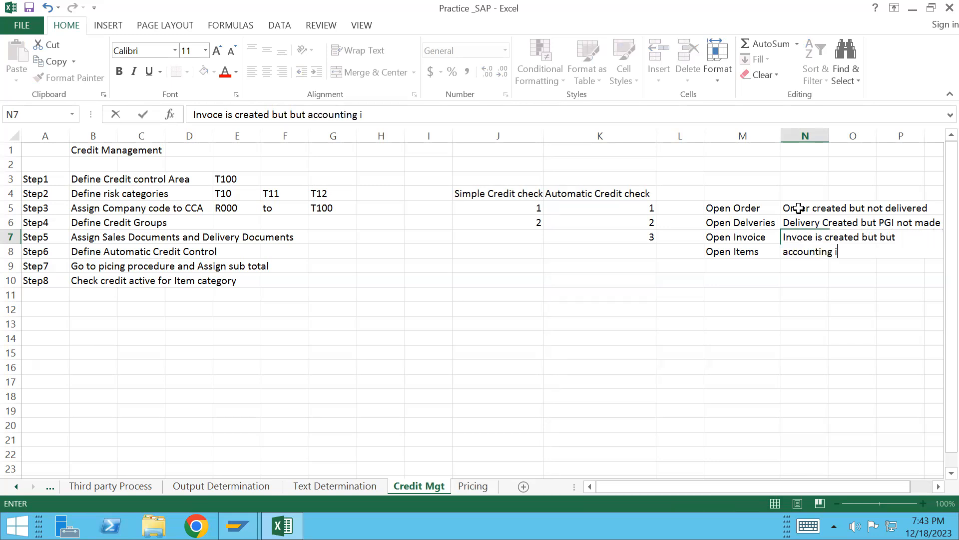
{"action": "type", "text": "s not cleared"}
{"action": "key", "text": "Return"}
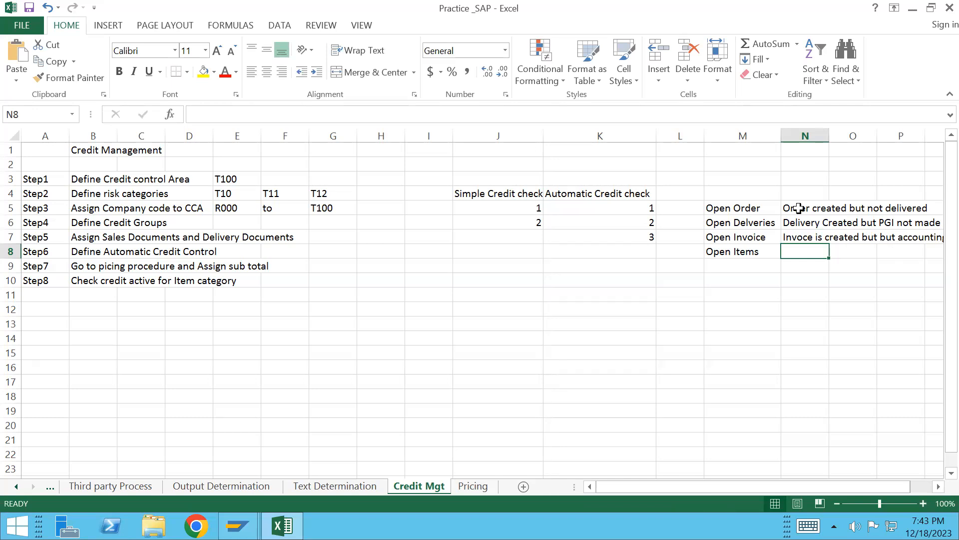
- Enter "Invoices created fully But customer not yet paid" in N8 beside Open Items
{"action": "type", "text": "Invoice"}
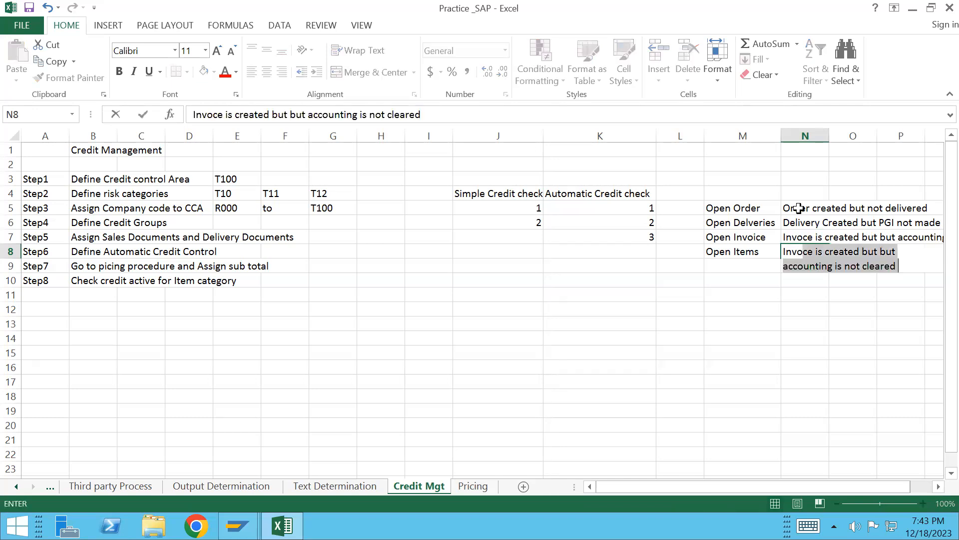
{"action": "type", "text": "s c"}
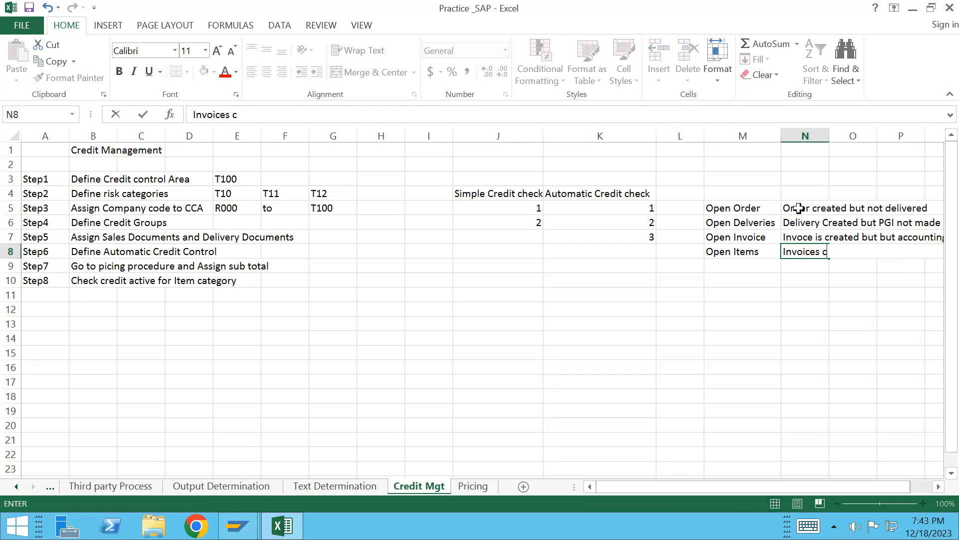
{"action": "type", "text": "reated fully "}
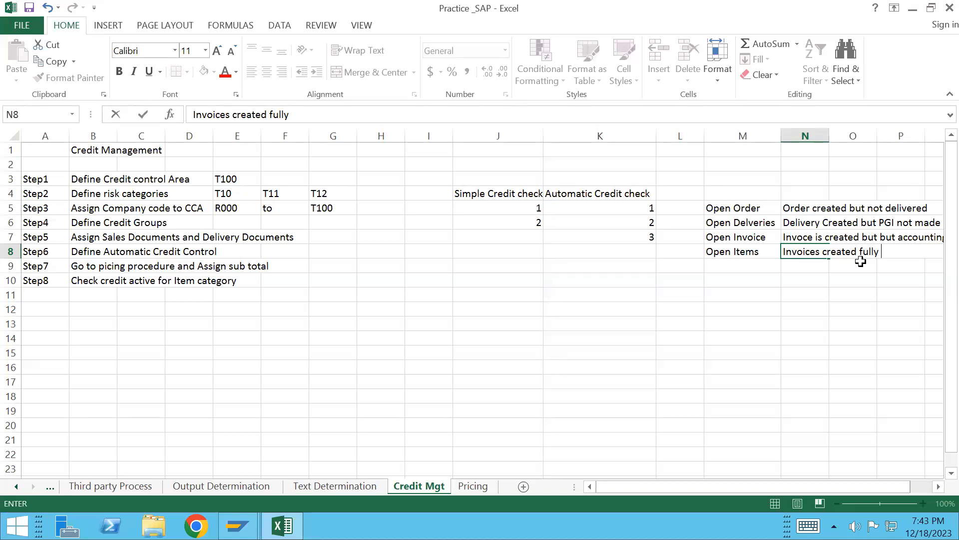
{"action": "type", "text": "But b"}
{"action": "type", "text": "ut"}
{"action": "key", "text": "BackSpace"}
{"action": "key", "text": "BackSpace"}
{"action": "key", "text": "BackSpace"}
{"action": "type", "text": "customer not ye"}
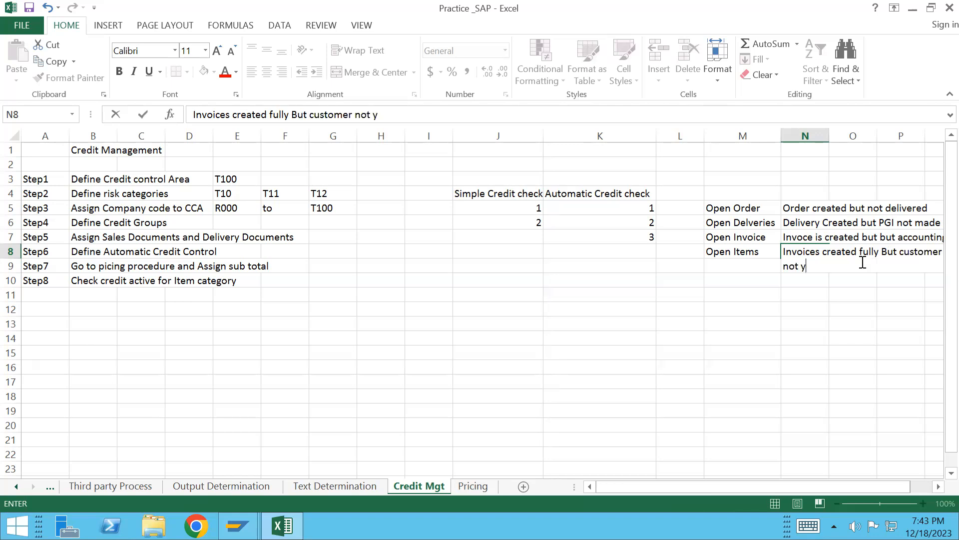
{"action": "type", "text": "t paid"}
{"action": "key", "text": "ctrl+Return"}
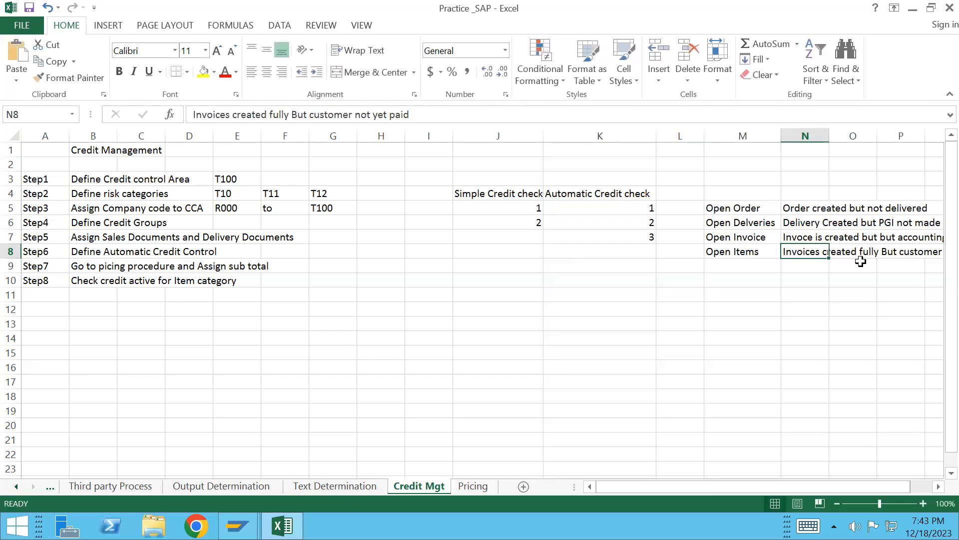
- Fit column N to its content so the full open-item explanations can be read
{"action": "left_click", "coordinate": [744, 213]}
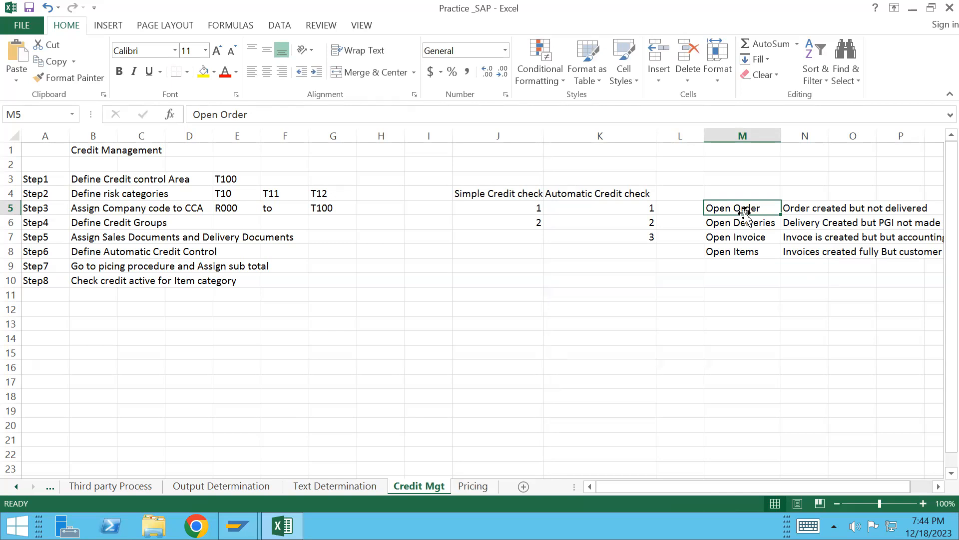
{"action": "double_click", "coordinate": [829, 135]}
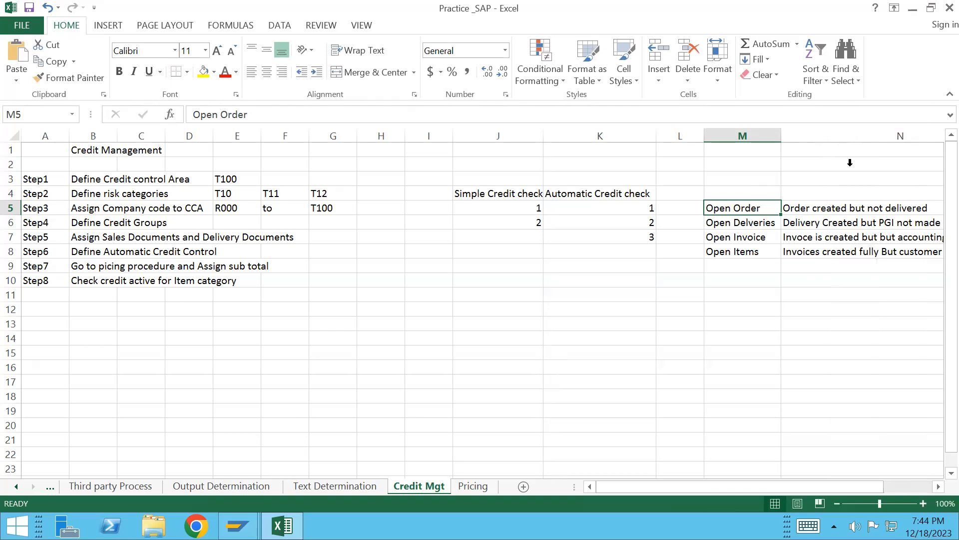
{"action": "left_click", "coordinate": [939, 488]}
{"action": "left_click", "coordinate": [939, 489]}
{"action": "left_click", "coordinate": [939, 488]}
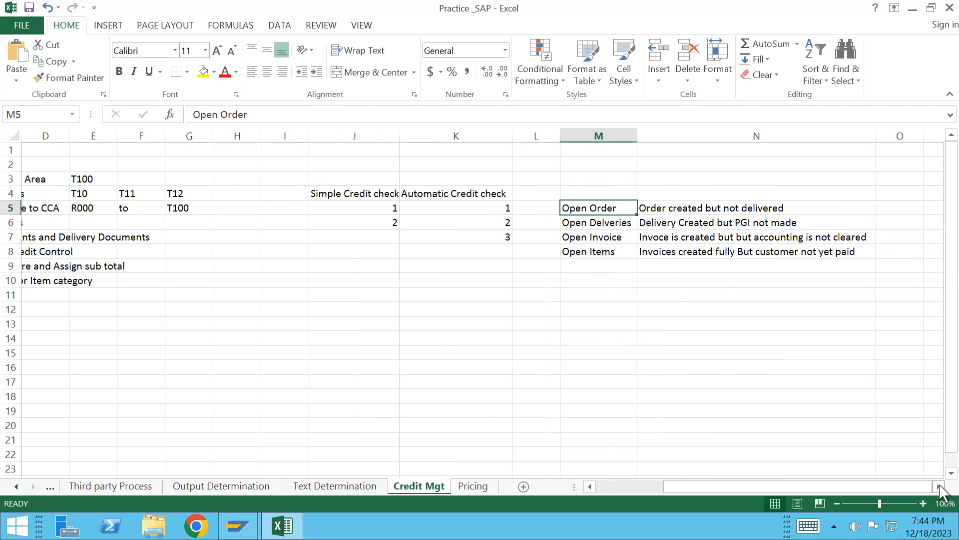
{"action": "left_click", "coordinate": [579, 335]}
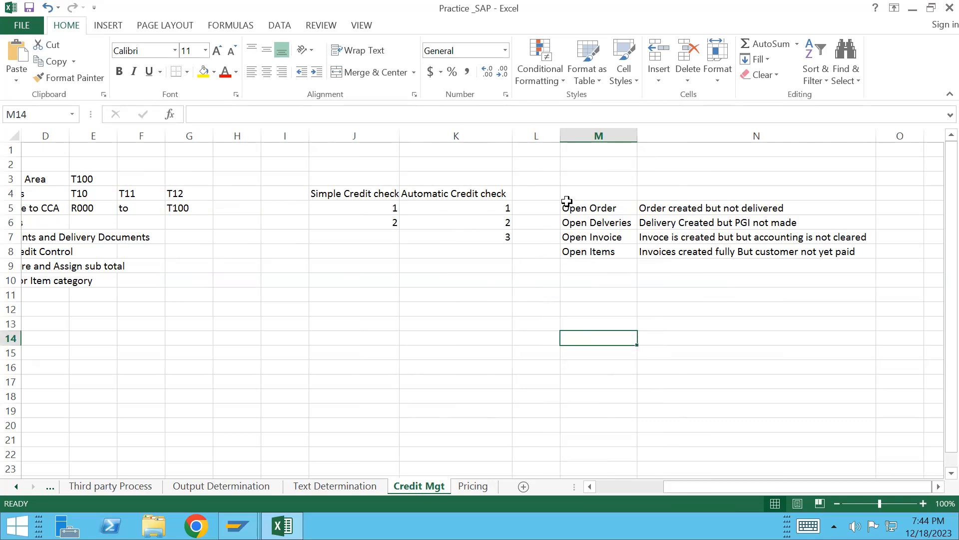
{"action": "left_click", "coordinate": [579, 210]}
{"action": "key", "text": "Down"}
{"action": "key", "text": "Down"}
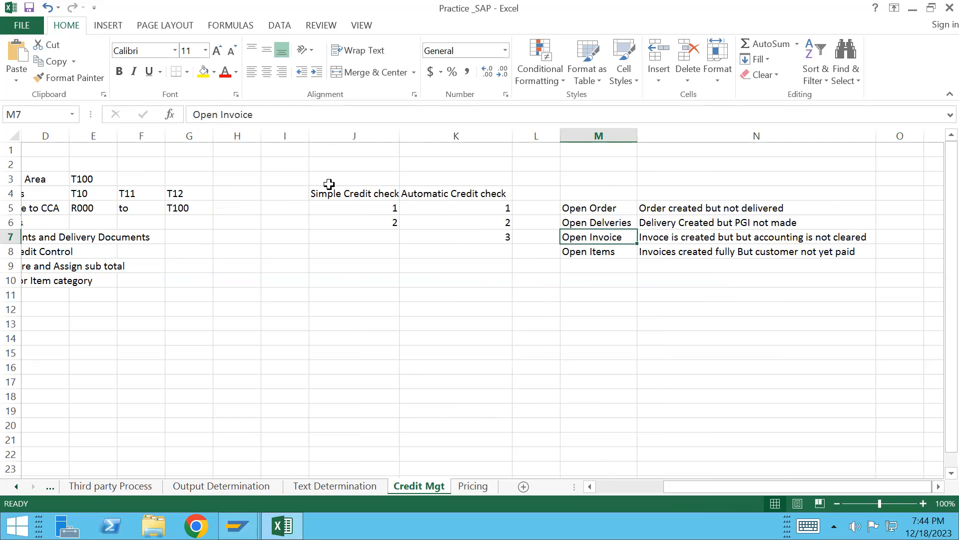
{"action": "left_click", "coordinate": [344, 206]}
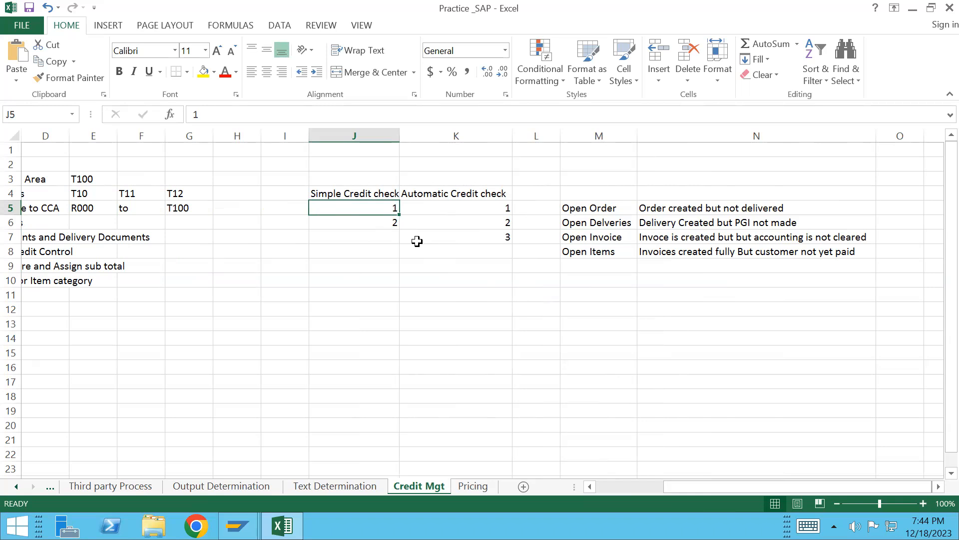
{"action": "left_click", "coordinate": [480, 206]}
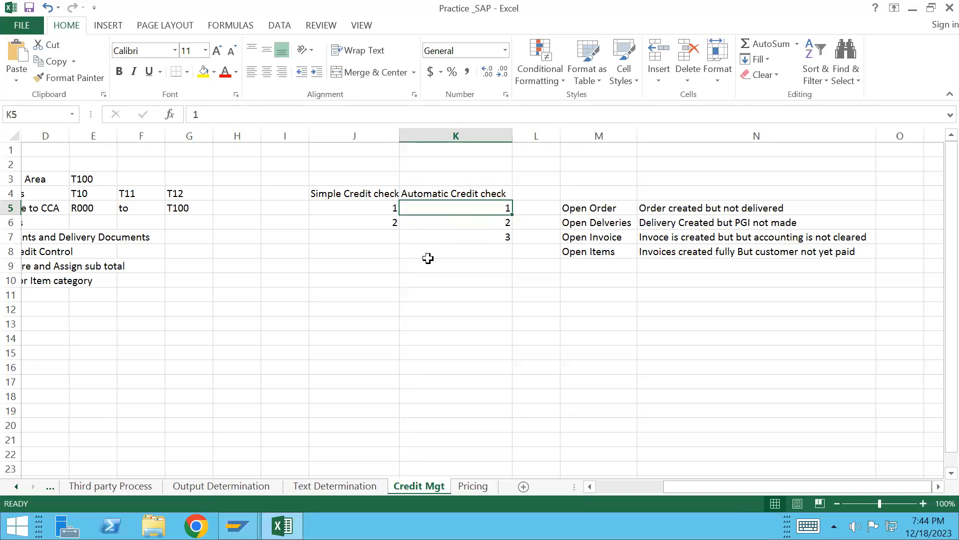
- Enter the headings "Centralized Credit process" in J13 and "De-Centralized Credit process" in K13, and fit column J to its content
{"action": "left_click", "coordinate": [354, 326]}
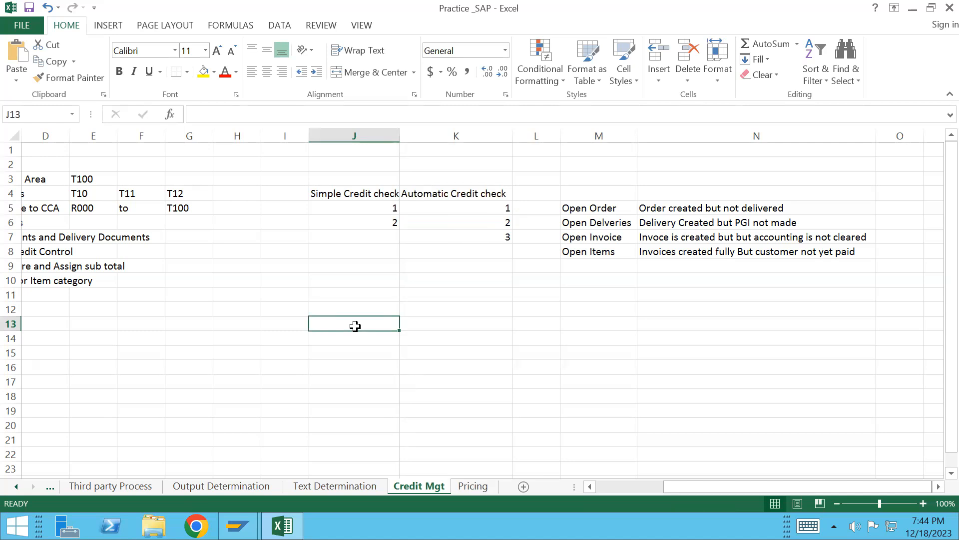
{"action": "type", "text": "Centralized Cre"}
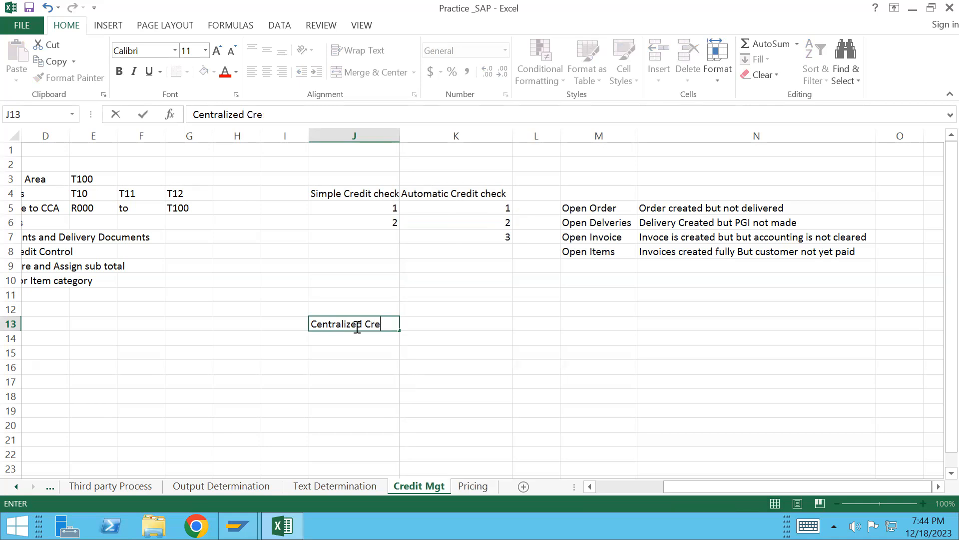
{"action": "type", "text": "dit process"}
{"action": "key", "text": "Tab"}
{"action": "type", "text": "De-"}
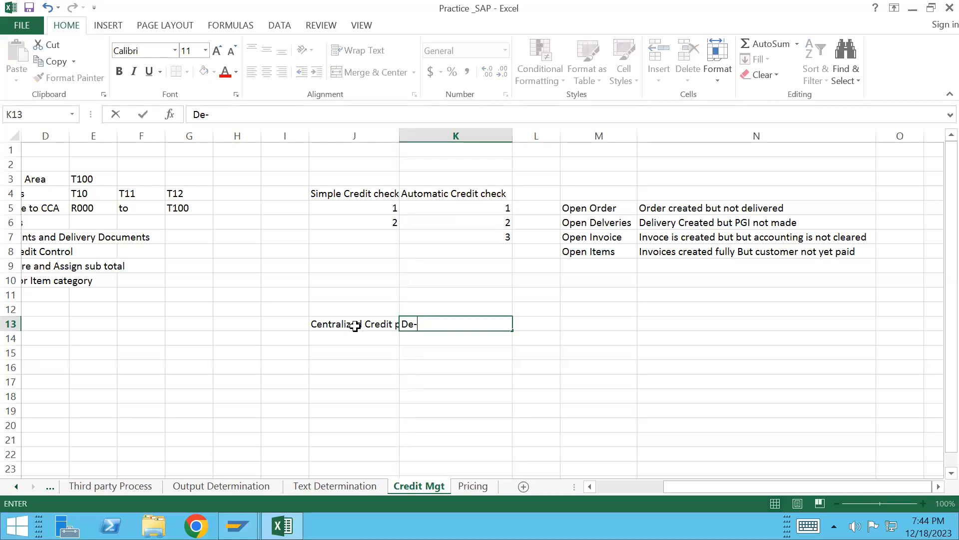
{"action": "type", "text": "Centralize d Cre"}
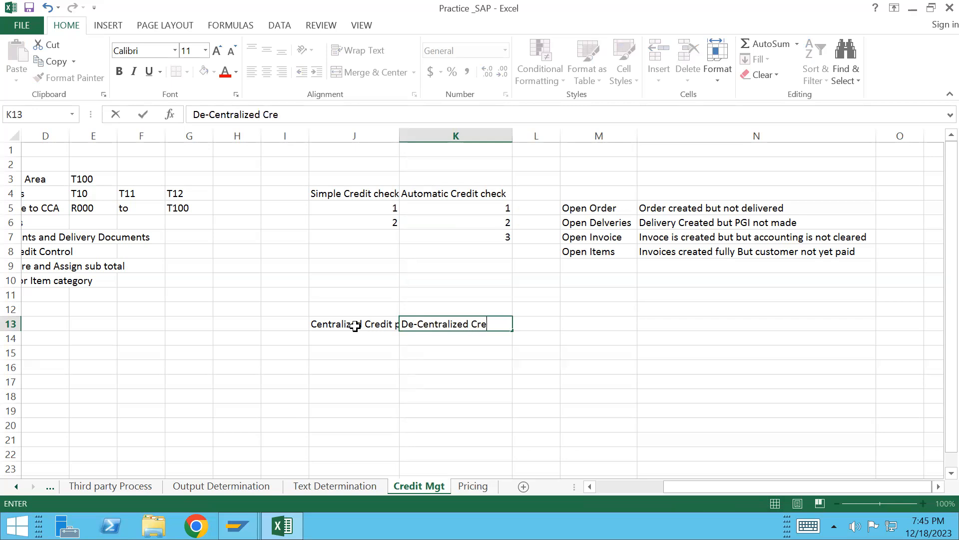
{"action": "type", "text": "dit process"}
{"action": "key", "text": "Return"}
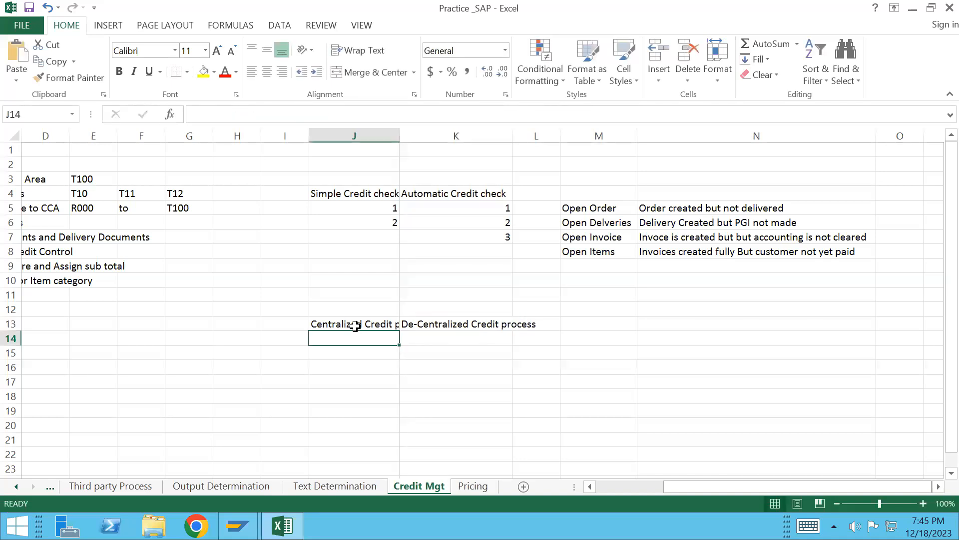
{"action": "double_click", "coordinate": [400, 135]}
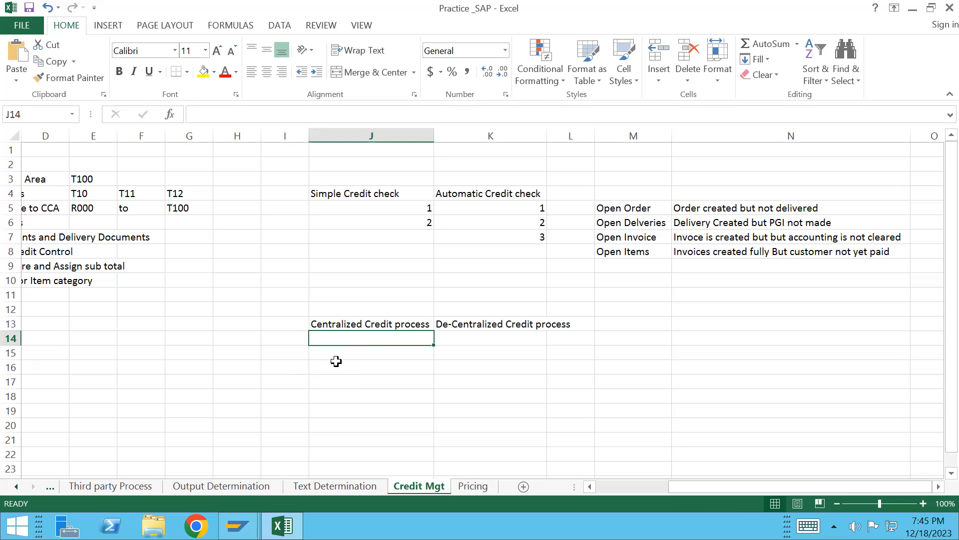
- Enter the codes H300, R000 and A112 in cells J17, K17 and L17 below the credit process headings
{"action": "left_click", "coordinate": [320, 385]}
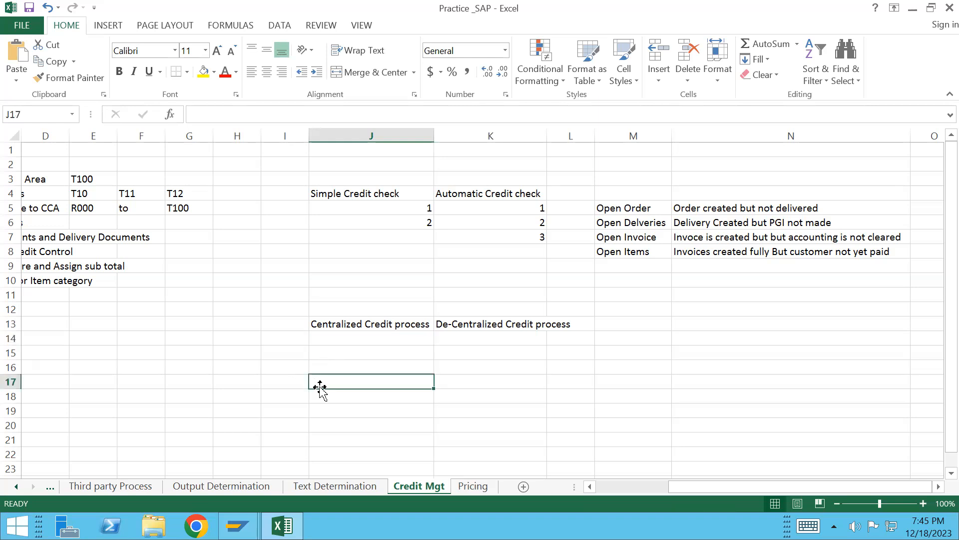
{"action": "type", "text": "H"}
{"action": "type", "text": "33"}
{"action": "key", "text": "BackSpace"}
{"action": "type", "text": "00"}
{"action": "key", "text": "Return"}
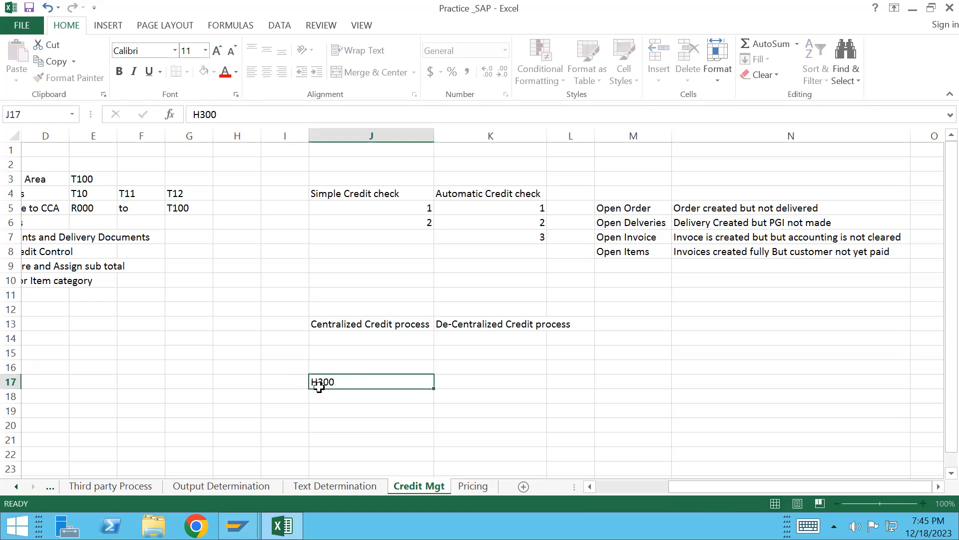
{"action": "key", "text": "Right"}
{"action": "type", "text": "R000"}
{"action": "key", "text": "Tab"}
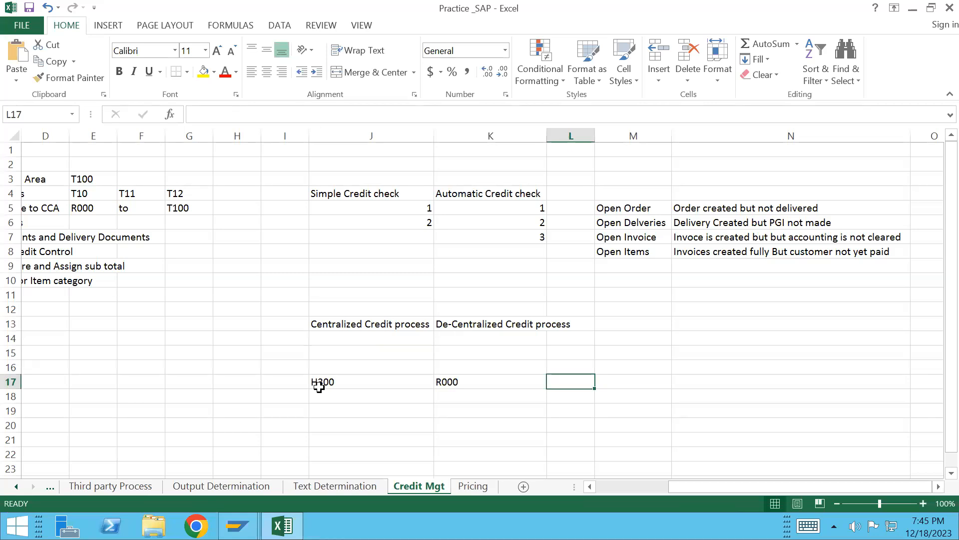
{"action": "type", "text": "A"}
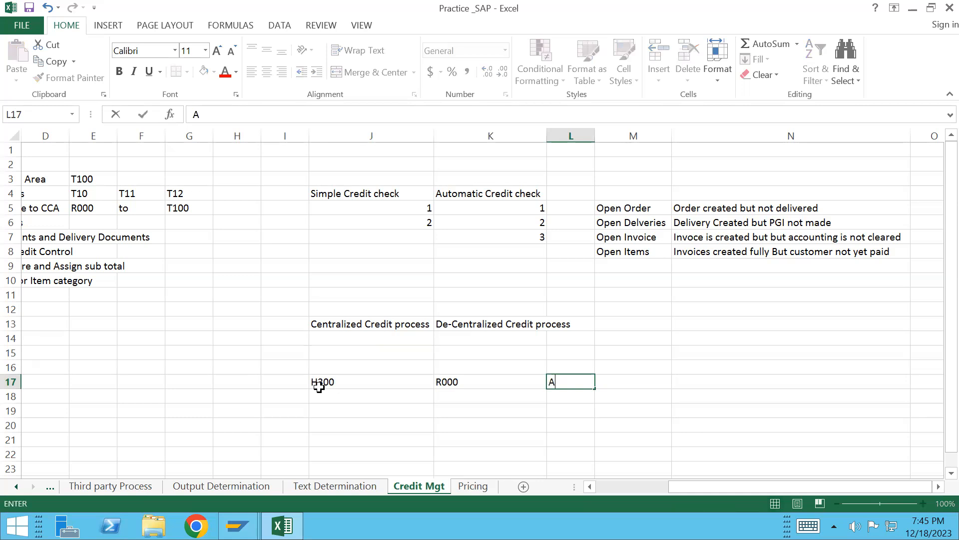
{"action": "type", "text": "112"}
{"action": "left_click", "coordinate": [349, 389]}
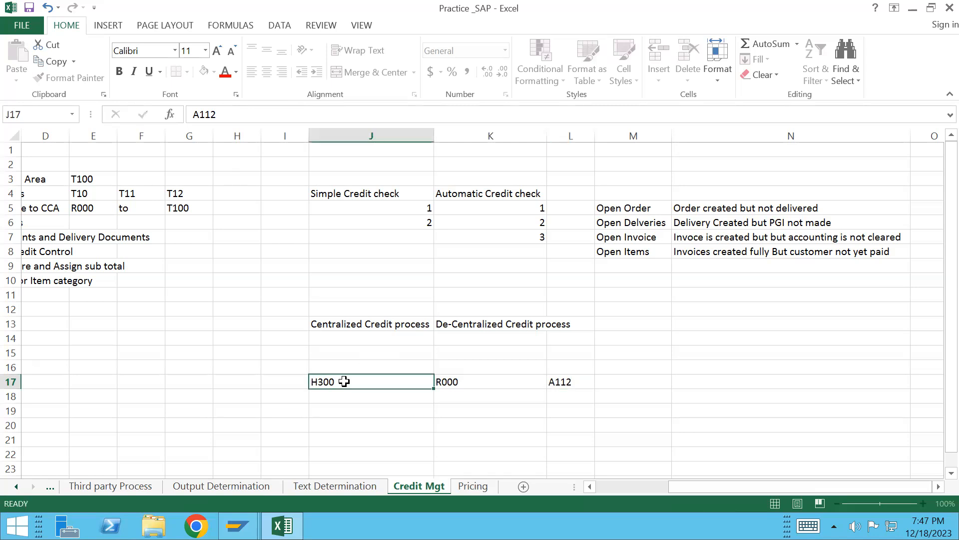
- Enter T100 in cells J21, K21 and L21, below the three company codes in row 17
{"action": "left_click", "coordinate": [472, 386]}
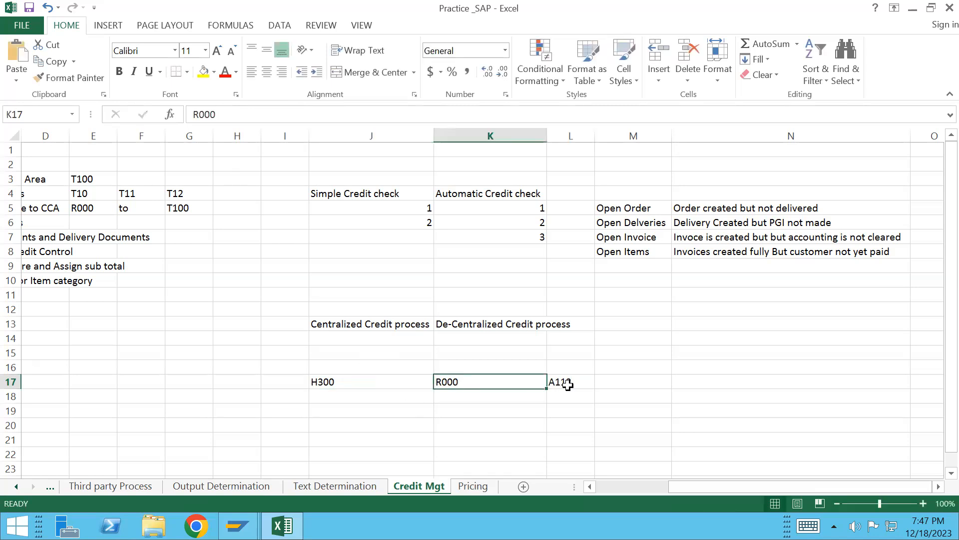
{"action": "left_click", "coordinate": [567, 385]}
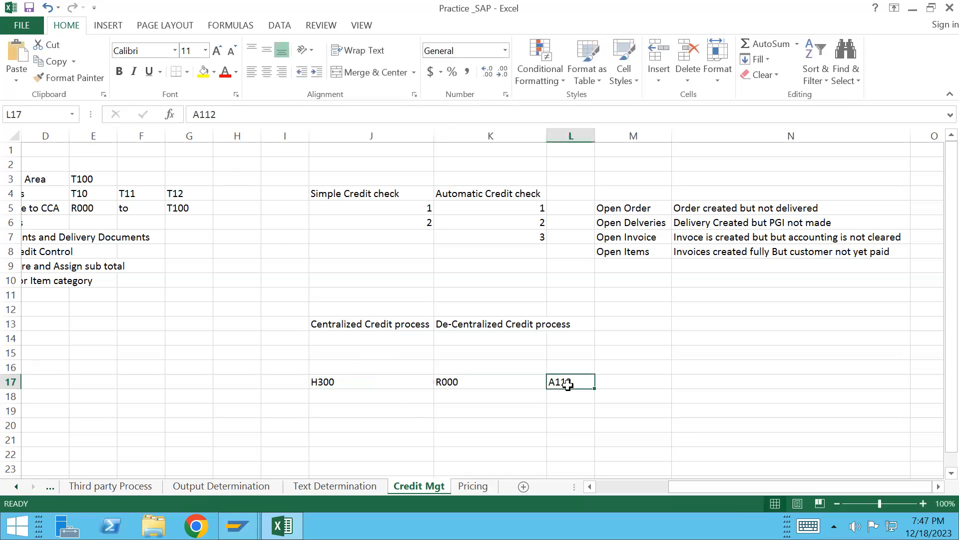
{"action": "left_click", "coordinate": [359, 437]}
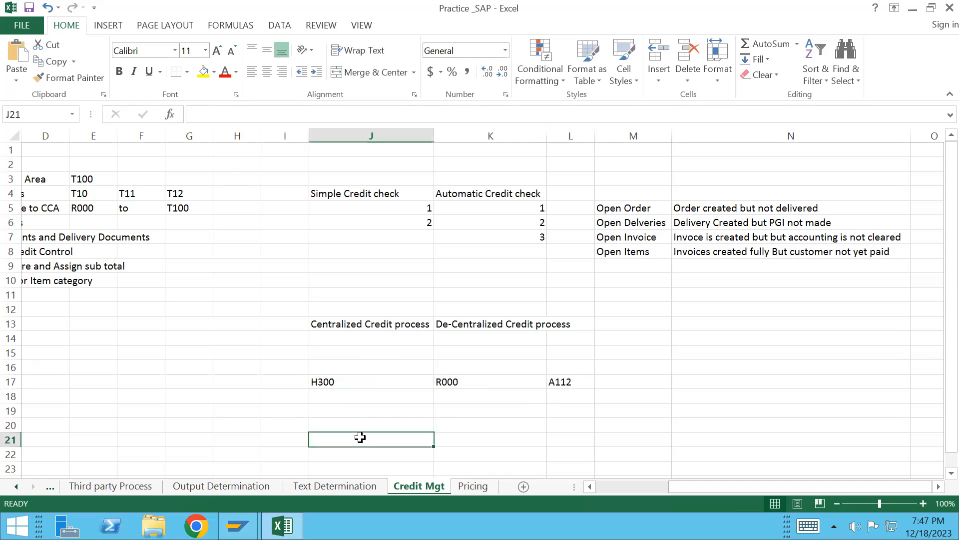
{"action": "type", "text": "T1"}
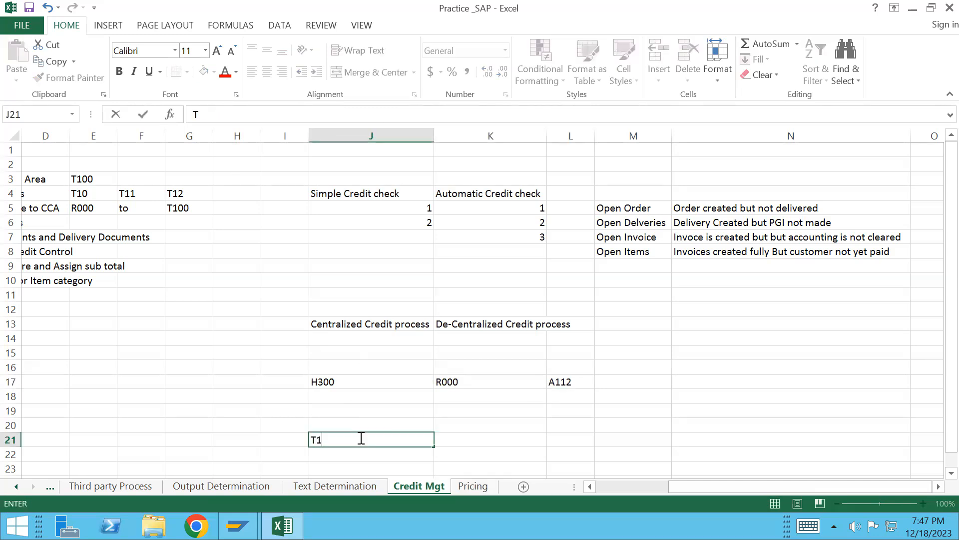
{"action": "type", "text": "00"}
{"action": "key", "text": "Tab"}
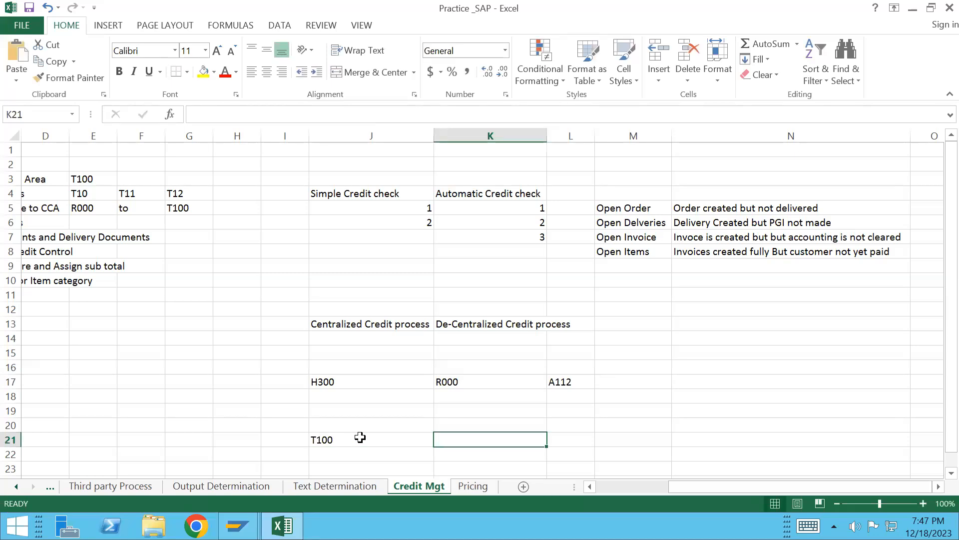
{"action": "type", "text": "T100"}
{"action": "key", "text": "Tab"}
{"action": "type", "text": "T100"}
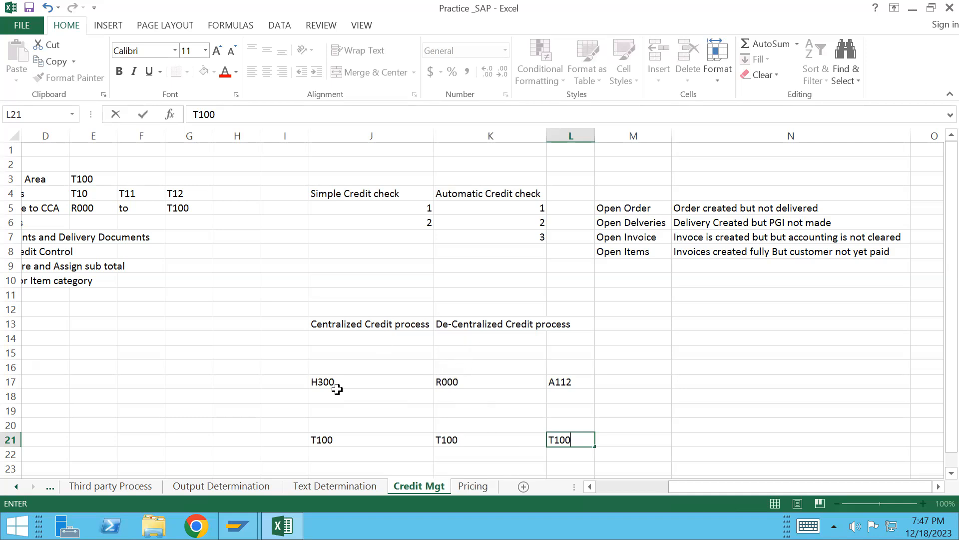
- Replace the entries in J21, K21 and L21 with H300, R000 and A112
{"action": "left_click", "coordinate": [333, 438]}
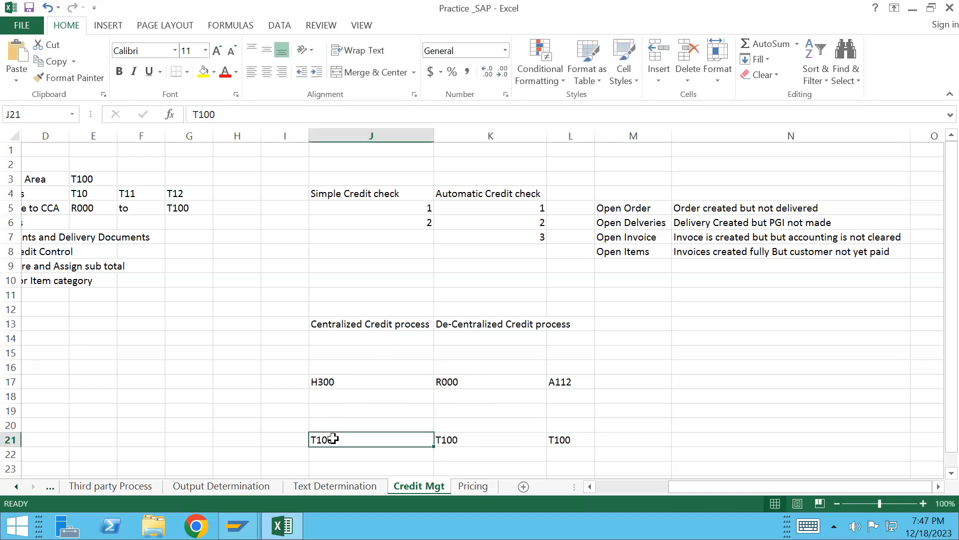
{"action": "type", "text": "H300"}
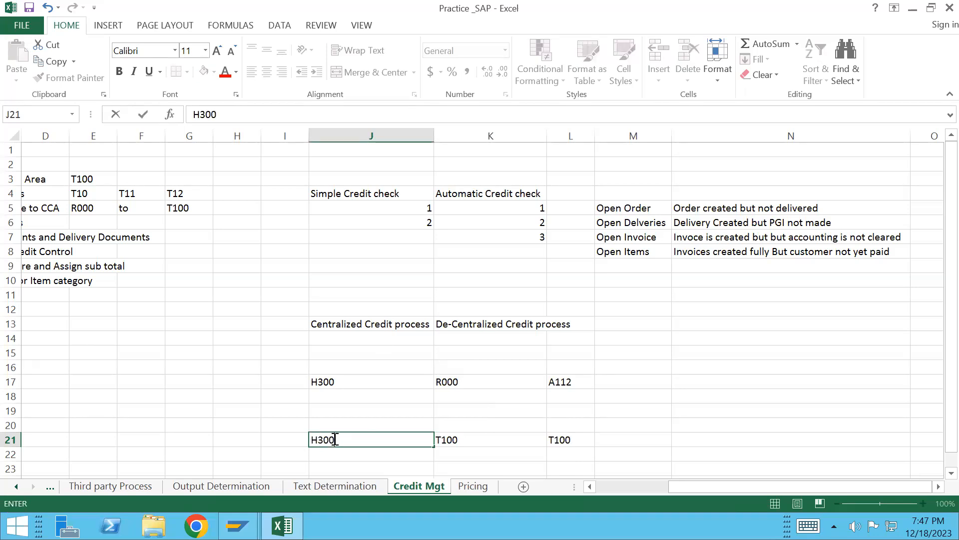
{"action": "key", "text": "Tab"}
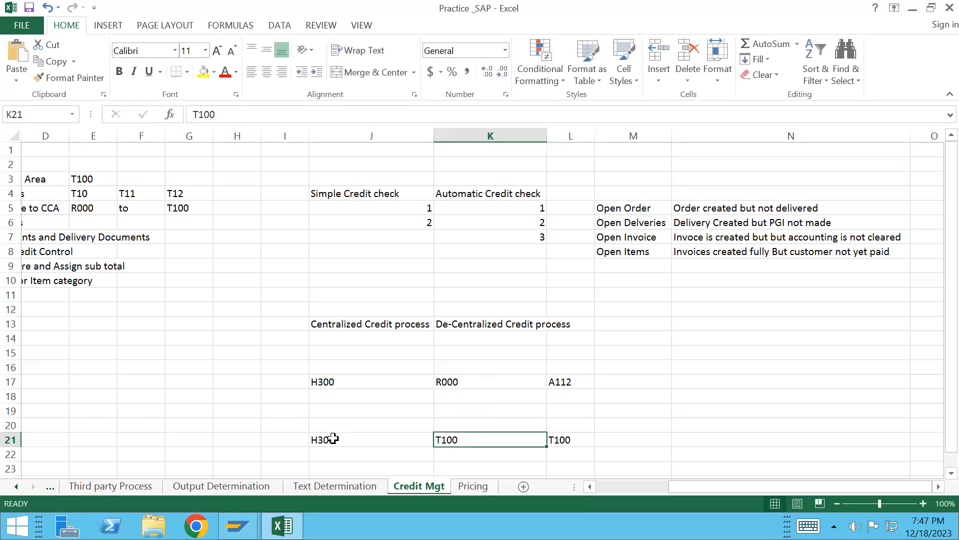
{"action": "type", "text": "R000"}
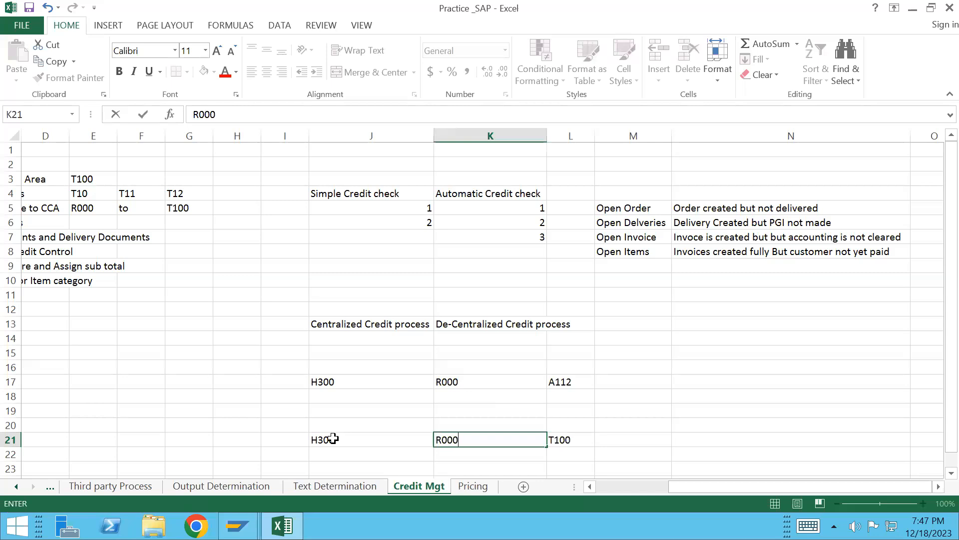
{"action": "key", "text": "Tab"}
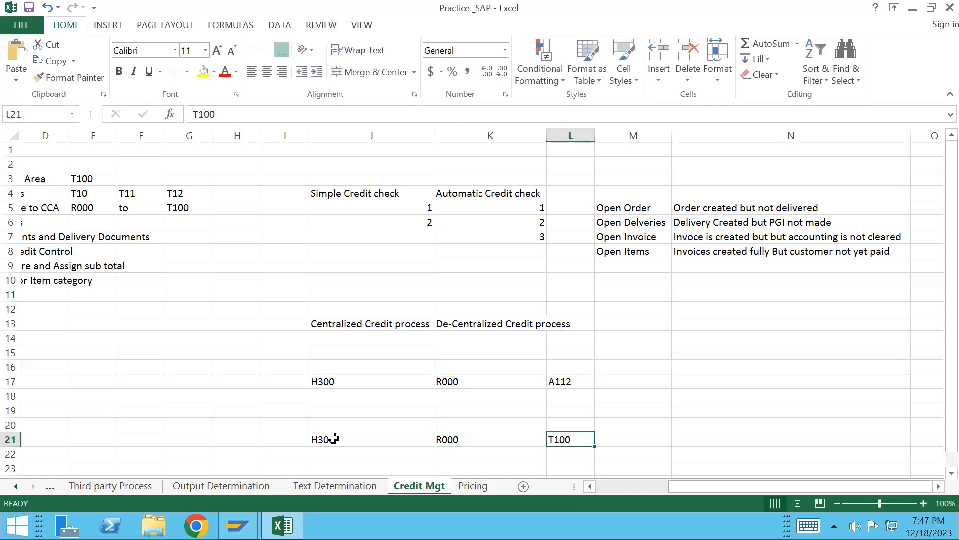
{"action": "type", "text": "A112"}
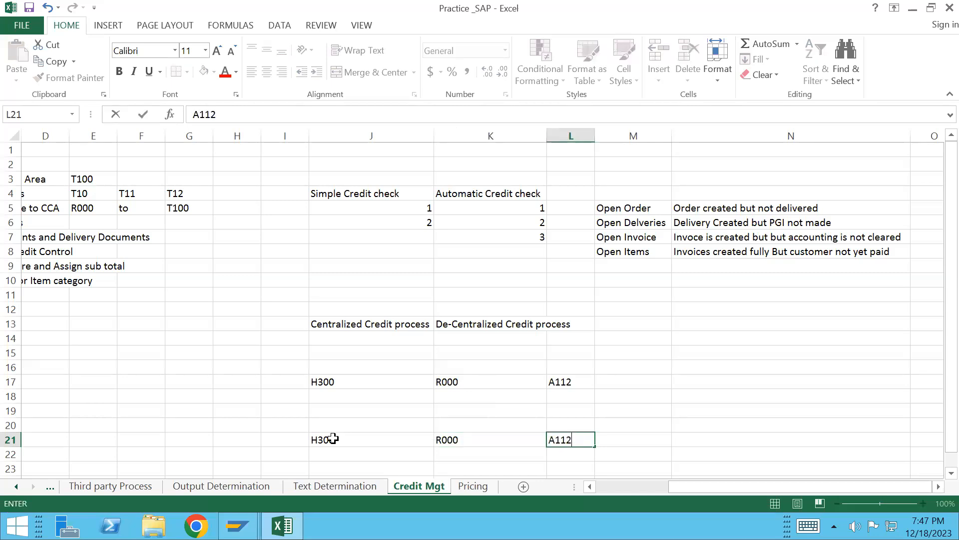
{"action": "key", "text": "Return"}
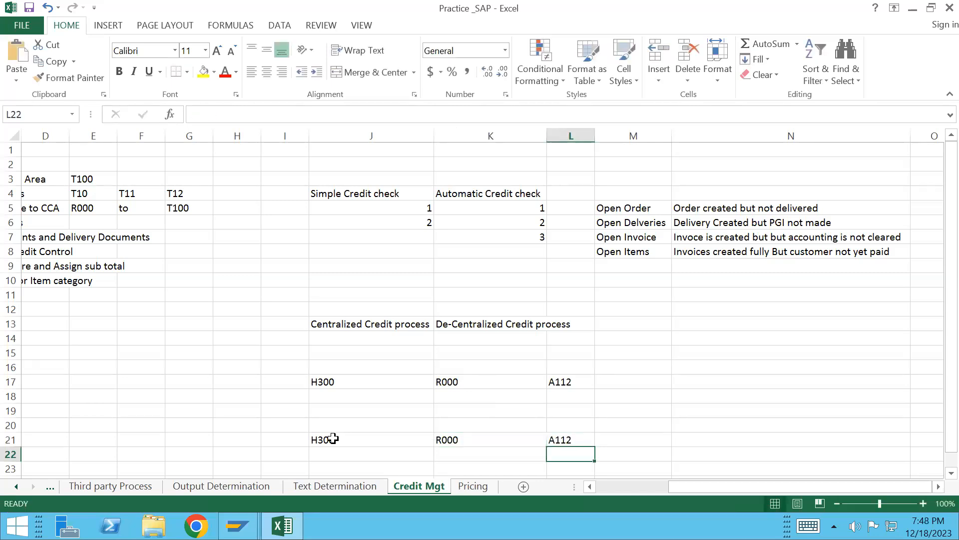
- Label row 21 as CCA in cell I21
{"action": "left_click", "coordinate": [278, 439]}
{"action": "type", "text": "CCA"}
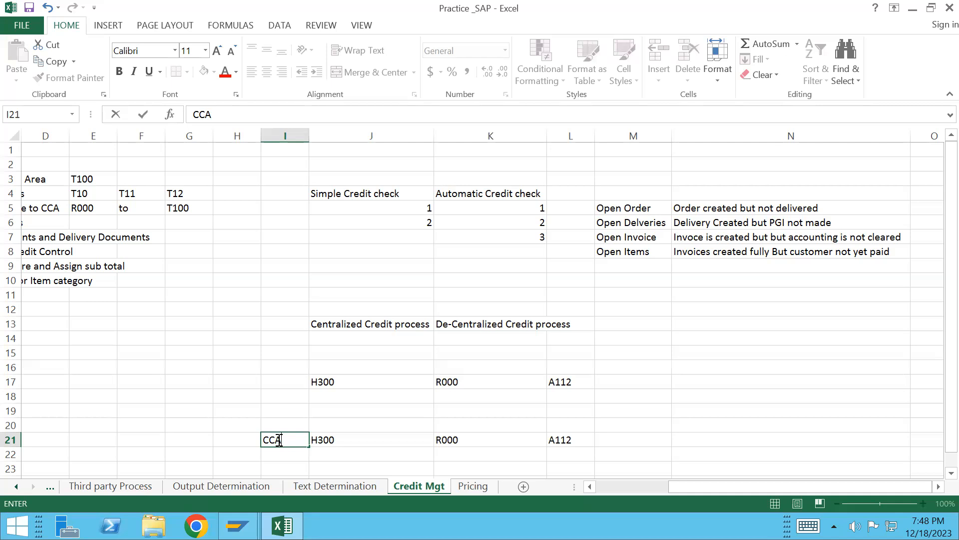
{"action": "left_click", "coordinate": [392, 206]}
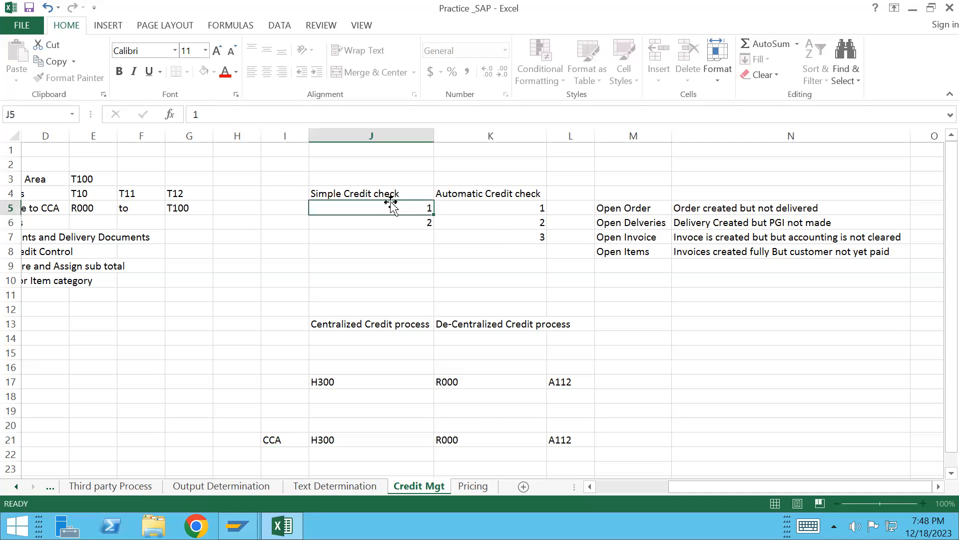
- Review the credit check and De-Centralized Credit process headings, and compare each company code in row 17 with its credit control area in row 21
{"action": "left_click", "coordinate": [494, 193]}
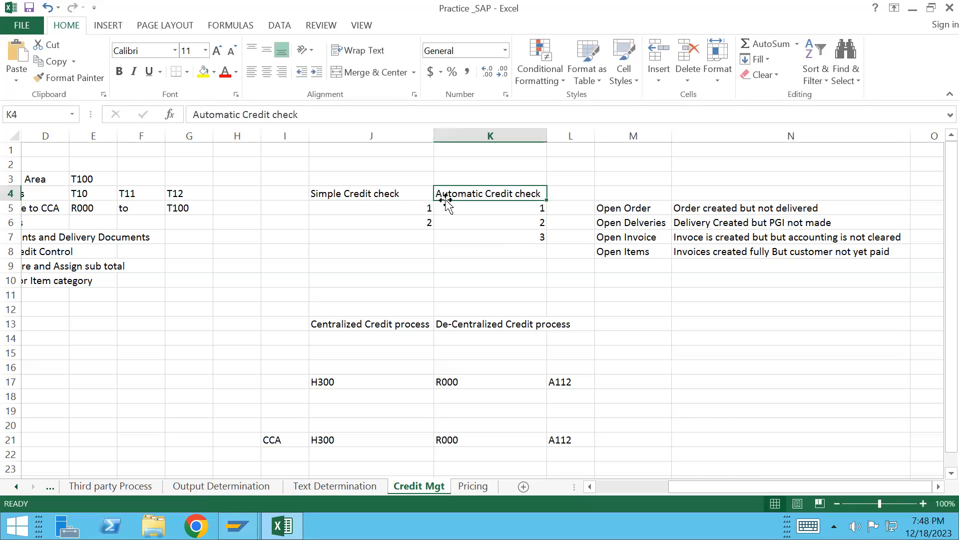
{"action": "left_click", "coordinate": [375, 137]}
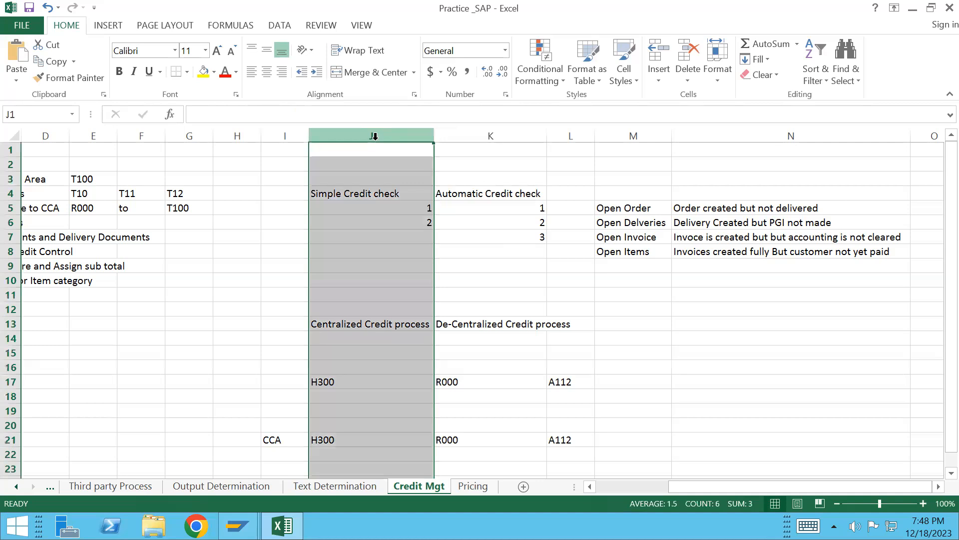
{"action": "left_click", "coordinate": [465, 199]}
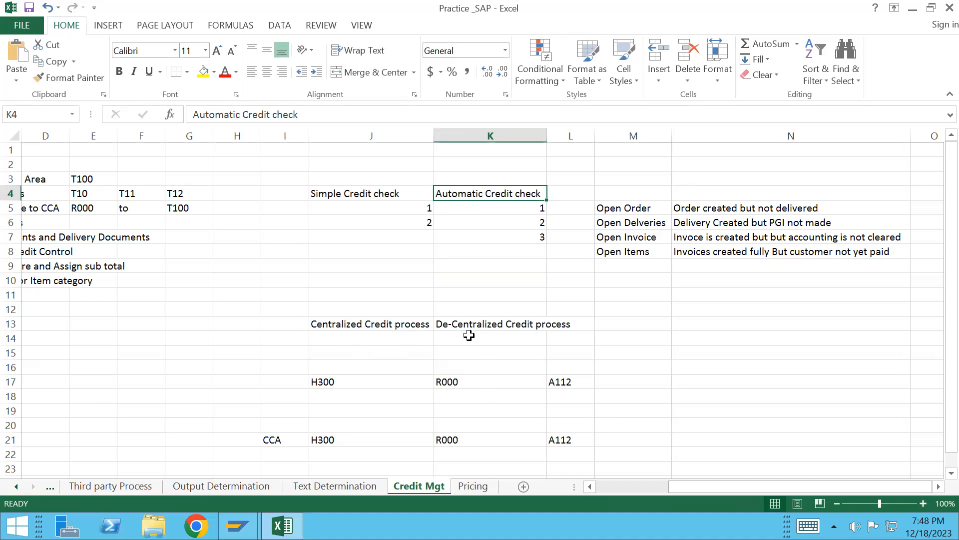
{"action": "left_click", "coordinate": [468, 385]}
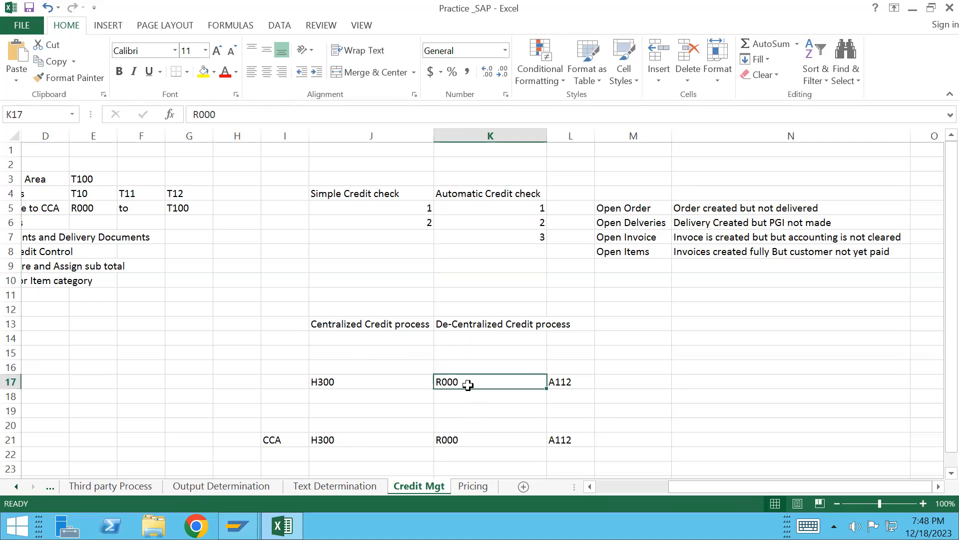
{"action": "left_click", "coordinate": [469, 435]}
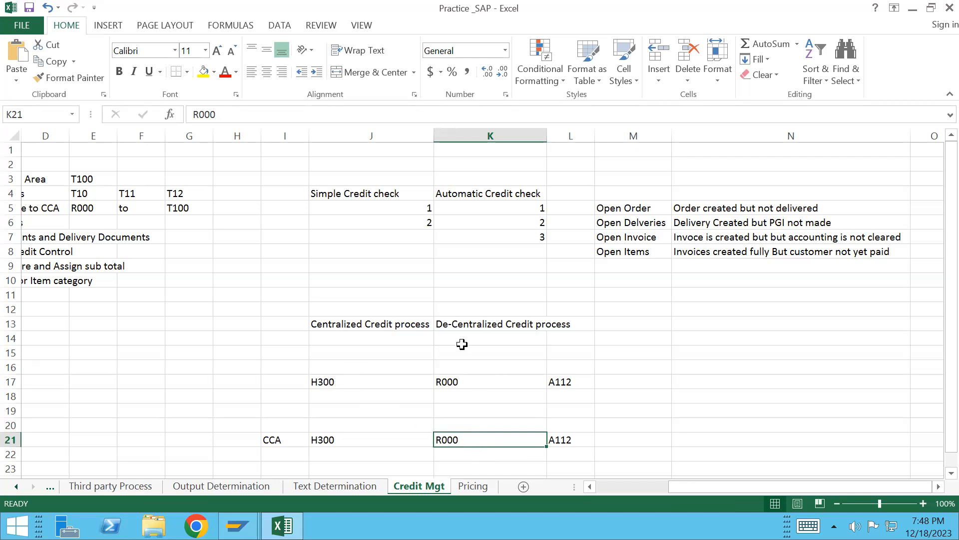
{"action": "left_click", "coordinate": [490, 326]}
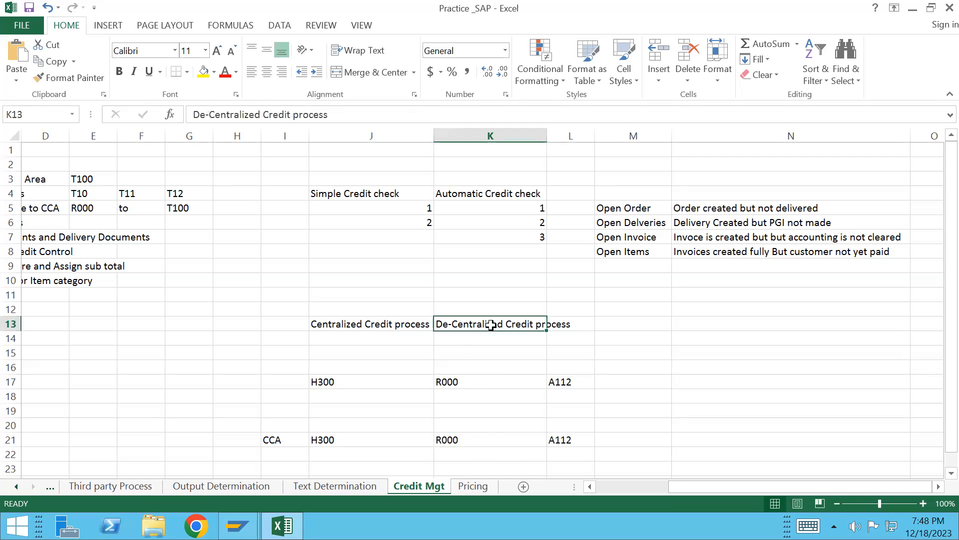
{"action": "left_click", "coordinate": [457, 383]}
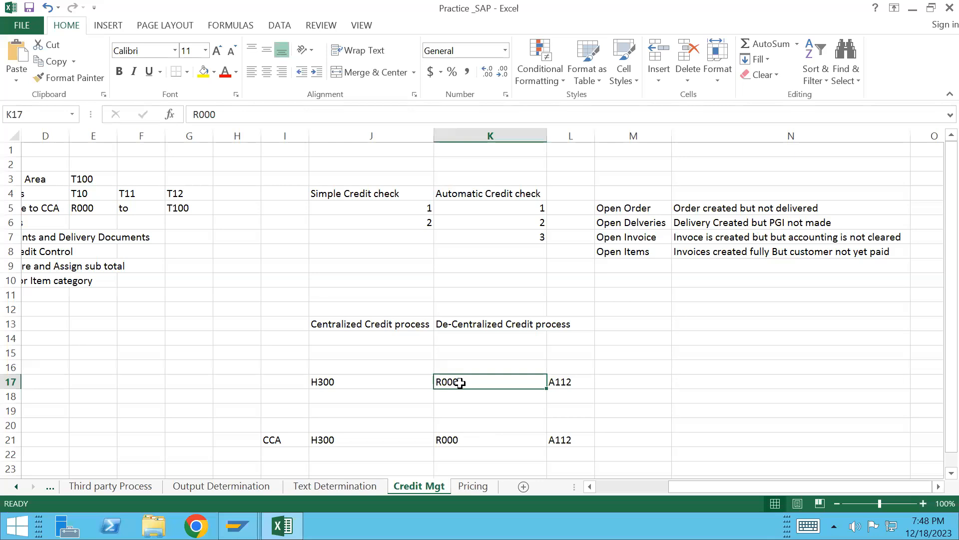
{"action": "left_click", "coordinate": [461, 444]}
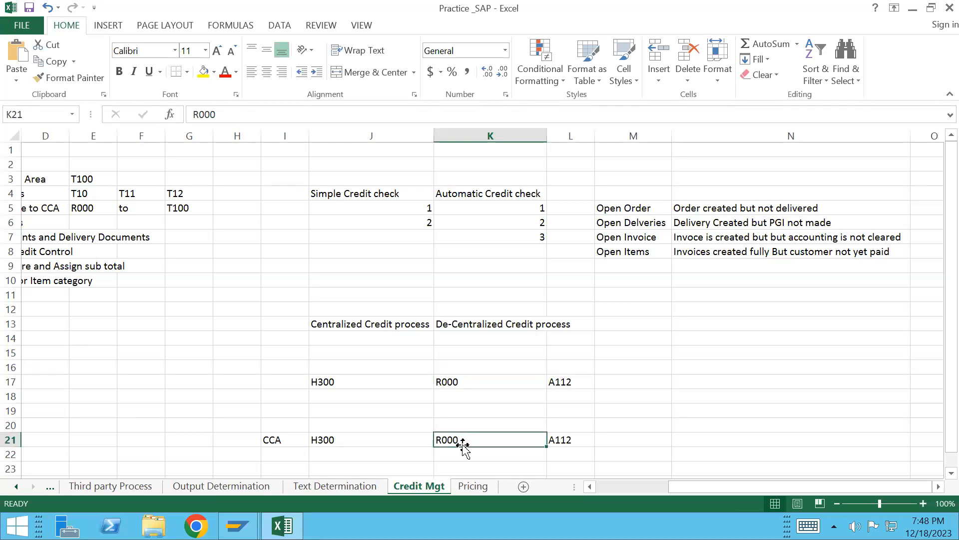
{"action": "left_click", "coordinate": [340, 383]}
{"action": "left_click", "coordinate": [340, 454]}
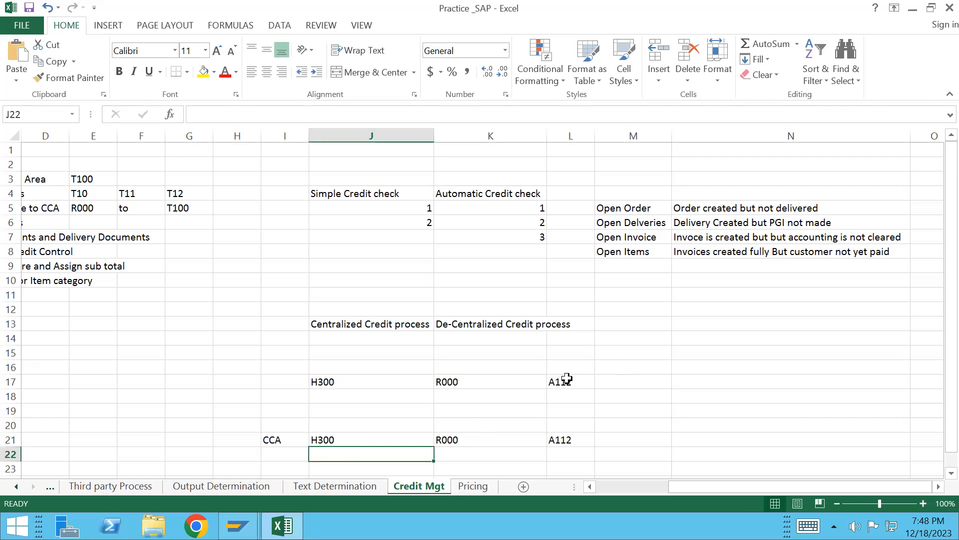
{"action": "left_click", "coordinate": [567, 381]}
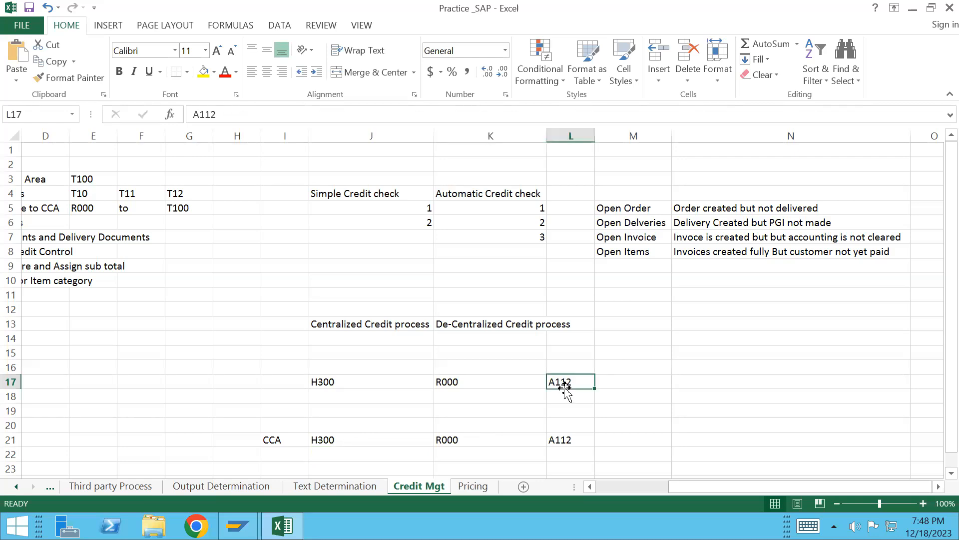
{"action": "left_click", "coordinate": [564, 442]}
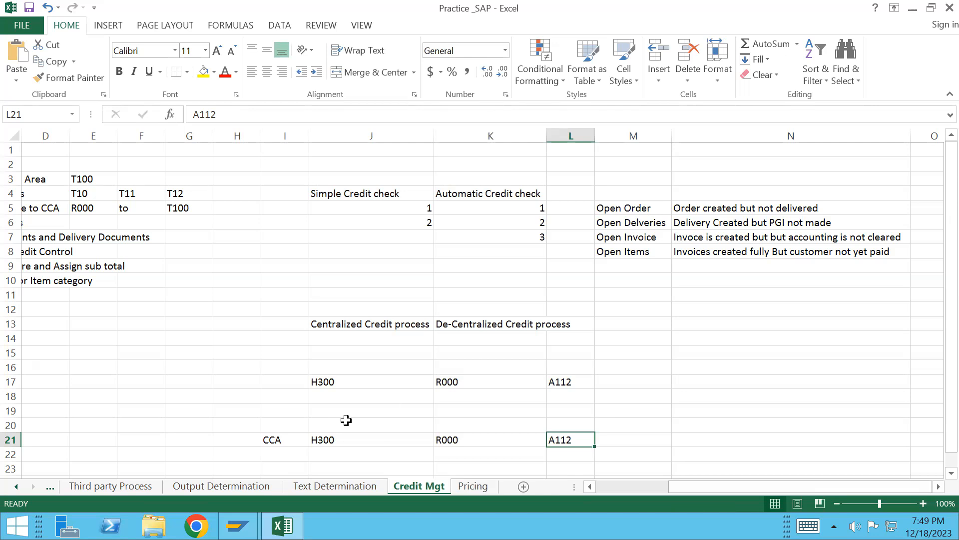
{"action": "left_click", "coordinate": [331, 441]}
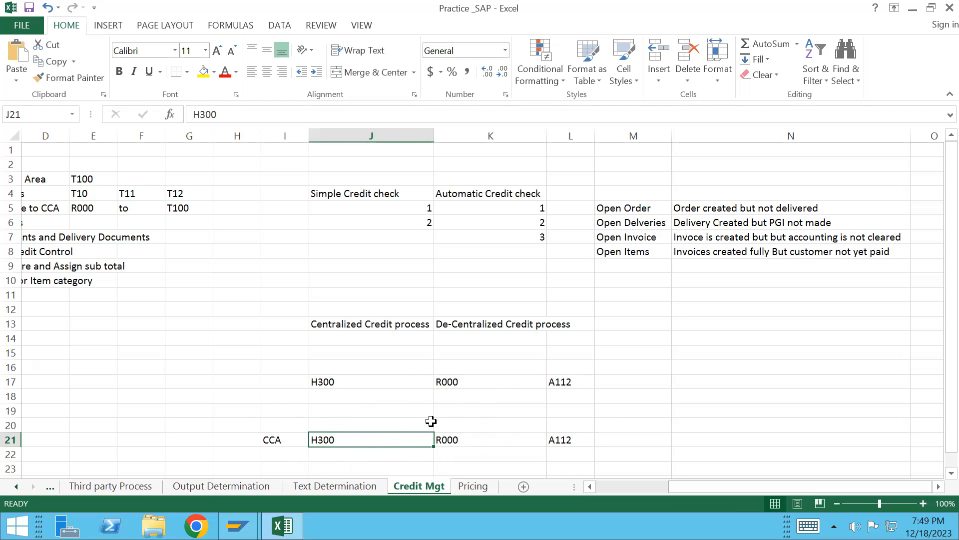
{"action": "left_click", "coordinate": [333, 382]}
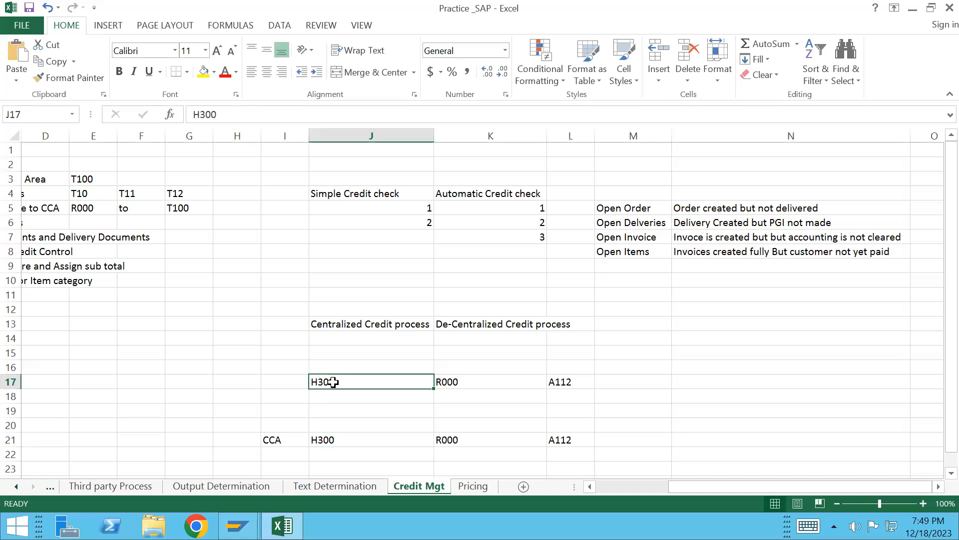
{"action": "left_click", "coordinate": [401, 428]}
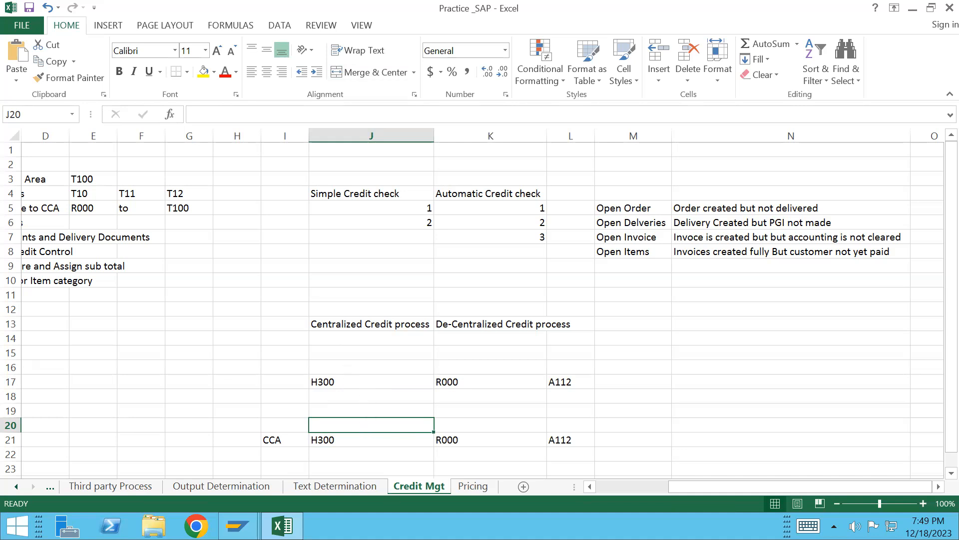
{"action": "left_click", "coordinate": [307, 472]}
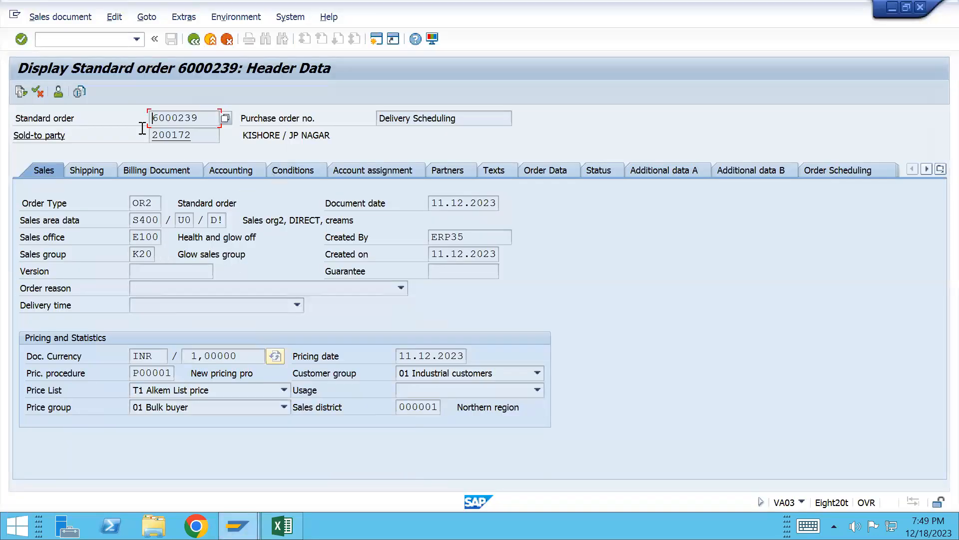
{"action": "left_click", "coordinate": [73, 40]}
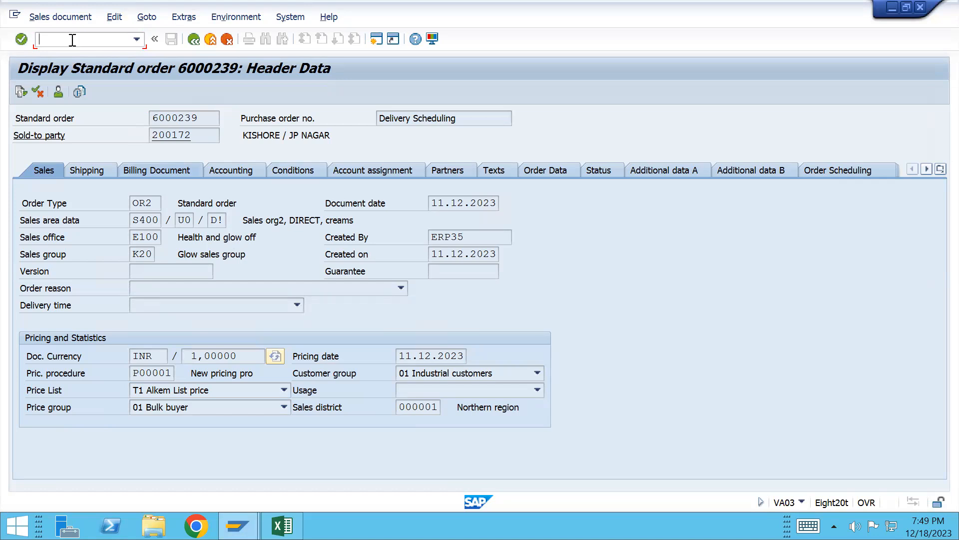
{"action": "key", "text": "alt+Tab"}
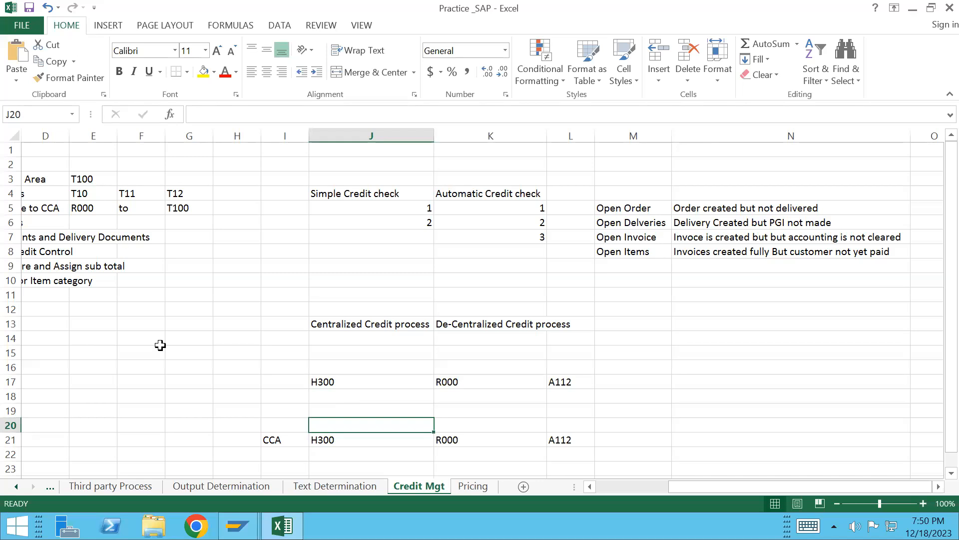
- Go back to the Credit Management step list and examine Step1, Define Credit control Area
{"action": "left_click", "coordinate": [453, 320]}
{"action": "key", "text": "Left"}
{"action": "key", "text": "Left"}
{"action": "key", "text": "Left"}
{"action": "key", "text": "Left"}
{"action": "key", "text": "Left"}
{"action": "key", "text": "Left"}
{"action": "key", "text": "Left"}
{"action": "key", "text": "Left"}
{"action": "key", "text": "Left"}
{"action": "key", "text": "Left"}
{"action": "key", "text": "Up"}
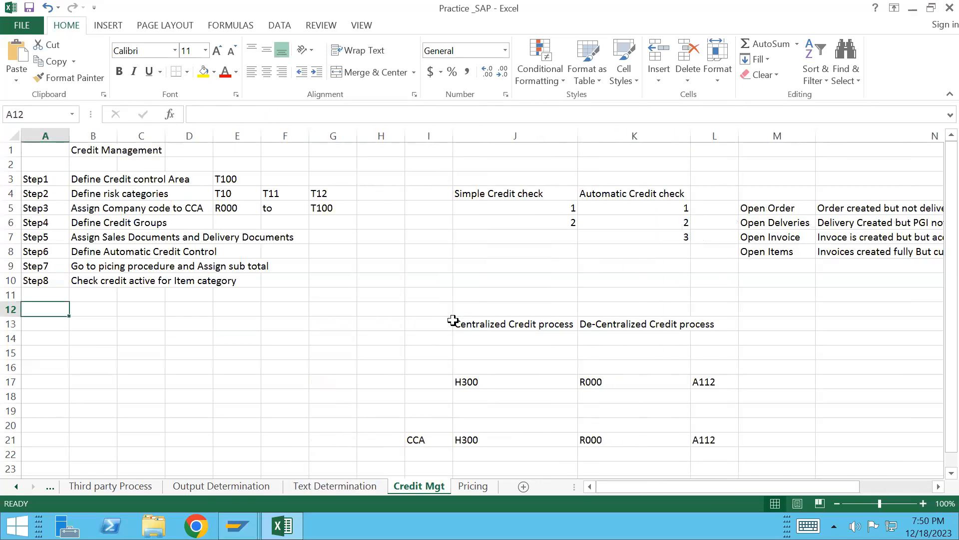
{"action": "key", "text": "Up"}
{"action": "key", "text": "Up"}
{"action": "key", "text": "Up"}
{"action": "key", "text": "Up"}
{"action": "key", "text": "Up"}
{"action": "key", "text": "Up"}
{"action": "key", "text": "Up"}
{"action": "key", "text": "Up"}
{"action": "key", "text": "Up"}
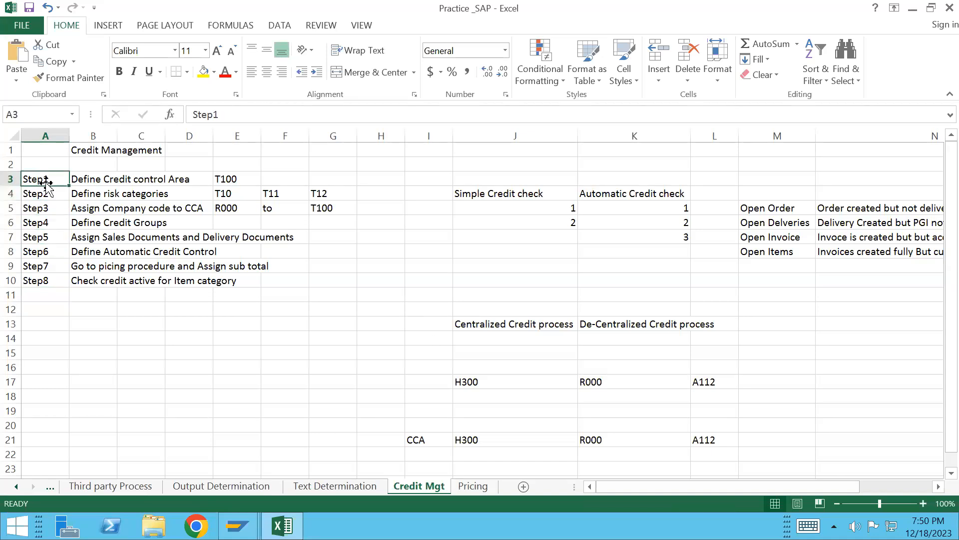
{"action": "left_click", "coordinate": [93, 181]}
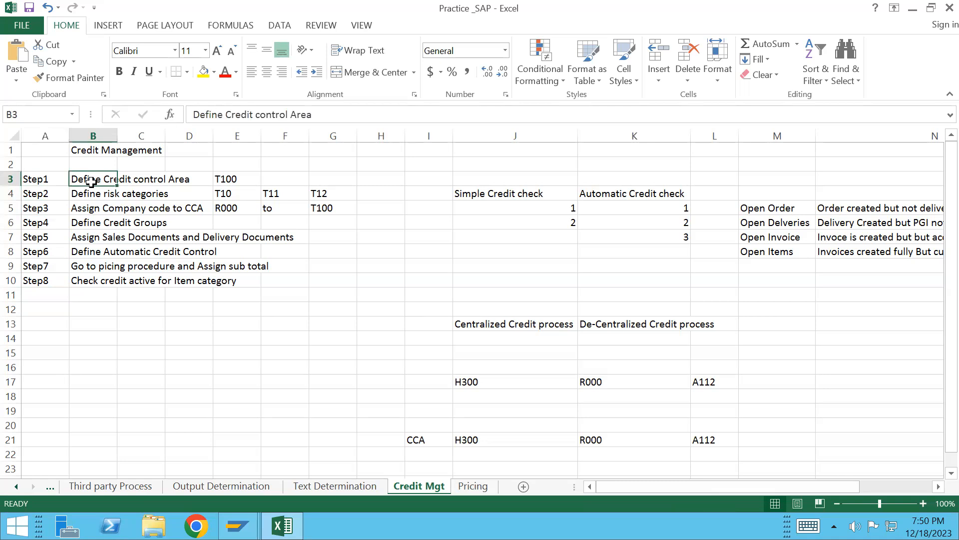
- Fit column B's width to its text, and switch to SAP to open the SAP Reference IMG through transaction SPRO in a new session
{"action": "double_click", "coordinate": [117, 141]}
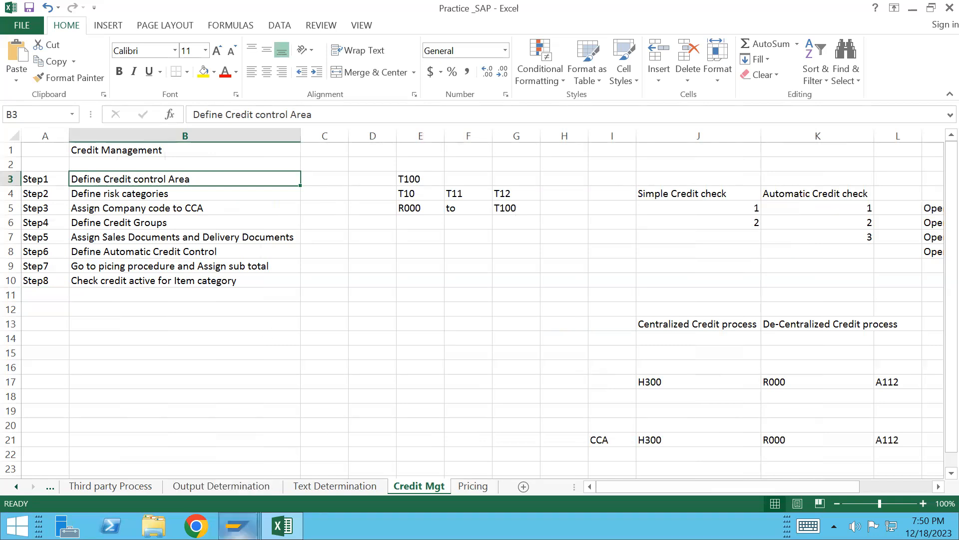
{"action": "mouse_move", "coordinate": [237, 525]}
{"action": "left_click", "coordinate": [324, 469]}
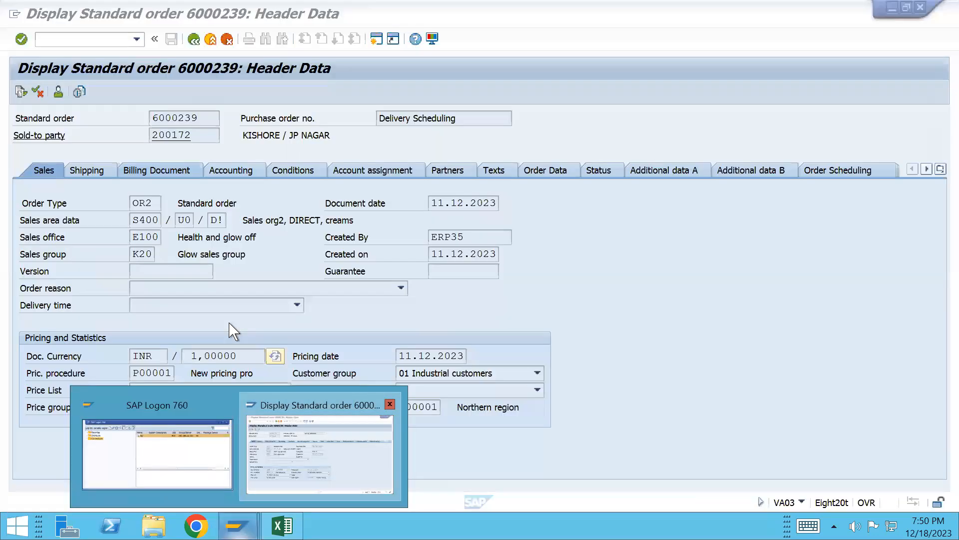
{"action": "type", "text": "/ospro"}
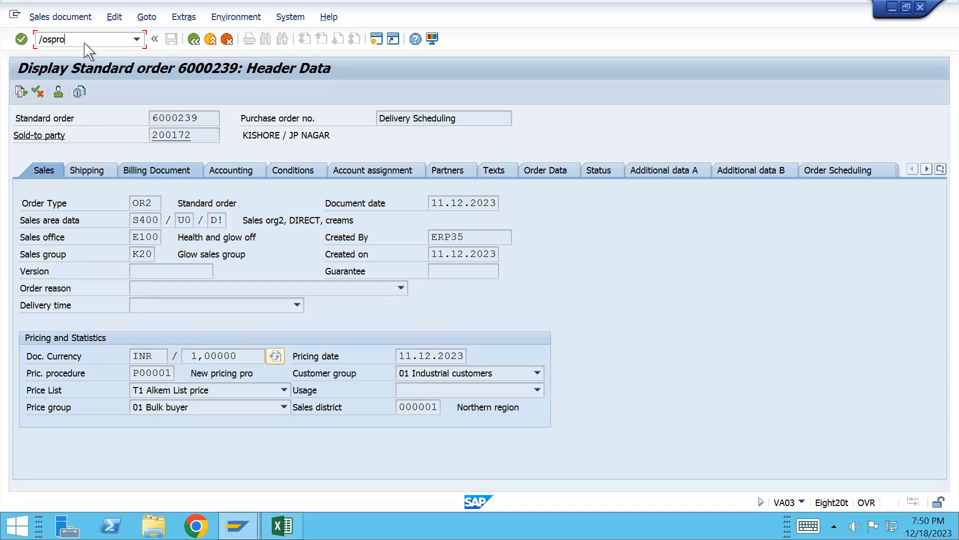
{"action": "key", "text": "Return"}
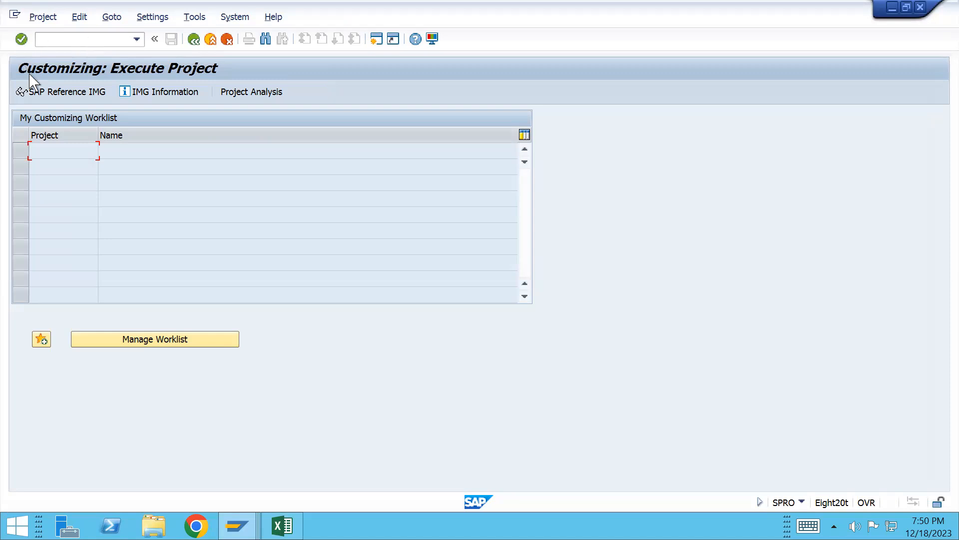
{"action": "left_click", "coordinate": [49, 97]}
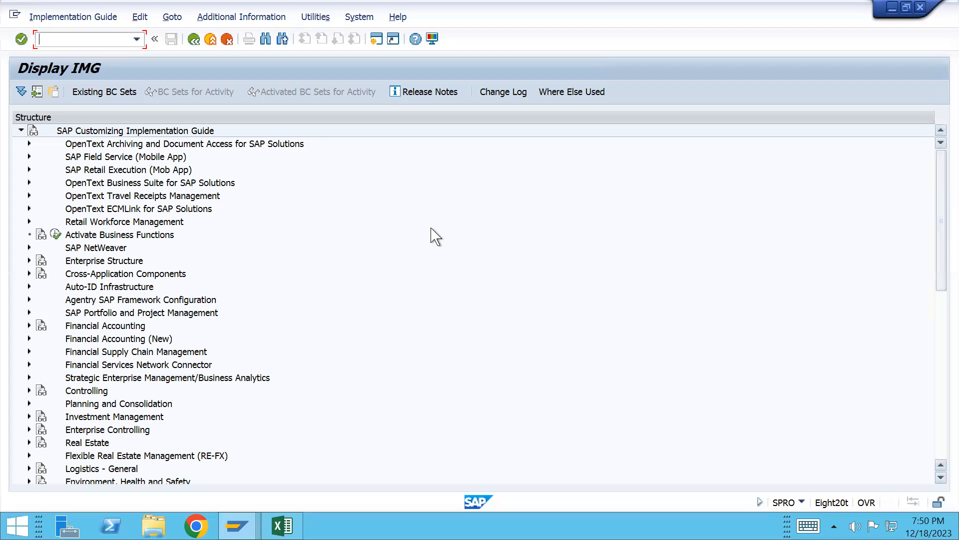
- Open the Define Credit Control Area activity under Enterprise Structure, Definition, Financial Accounting
{"action": "left_click", "coordinate": [29, 261]}
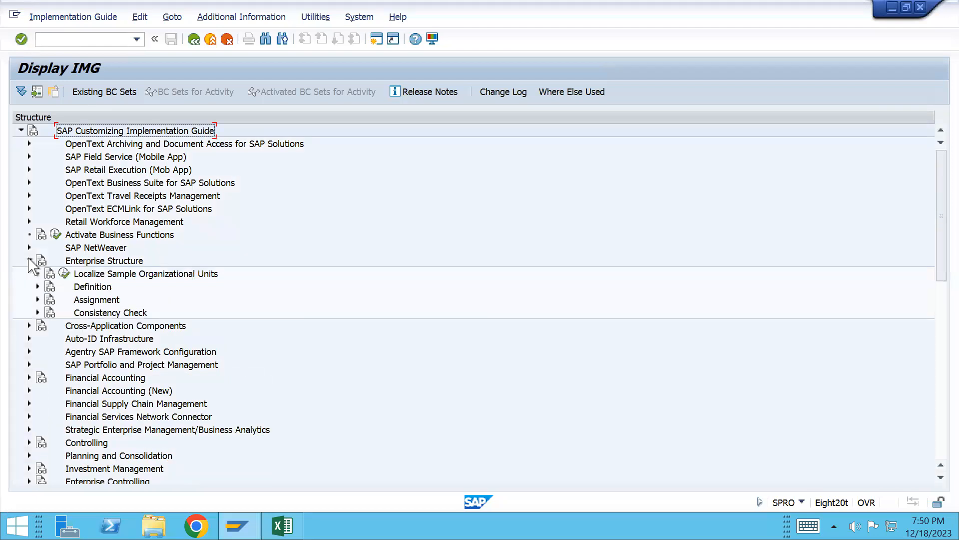
{"action": "left_click", "coordinate": [37, 287]}
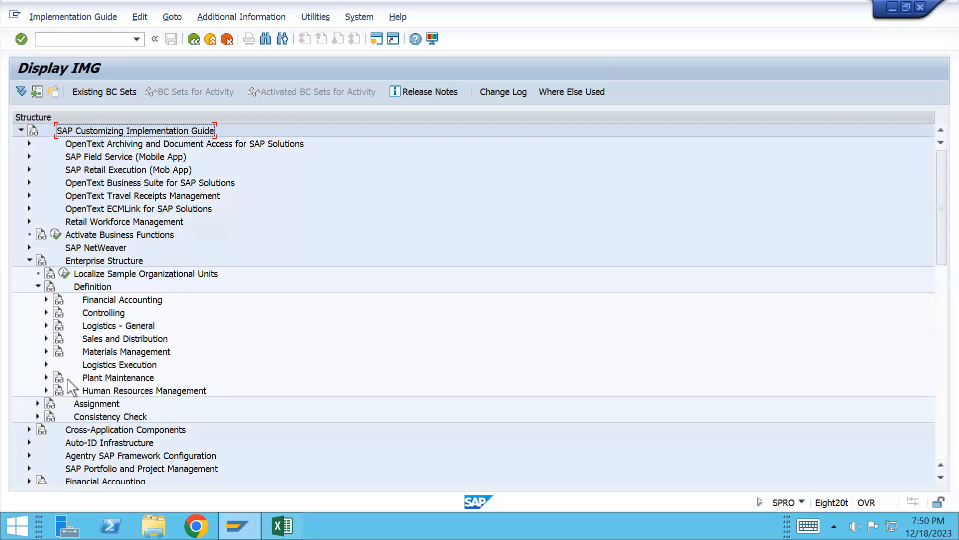
{"action": "left_click", "coordinate": [46, 300]}
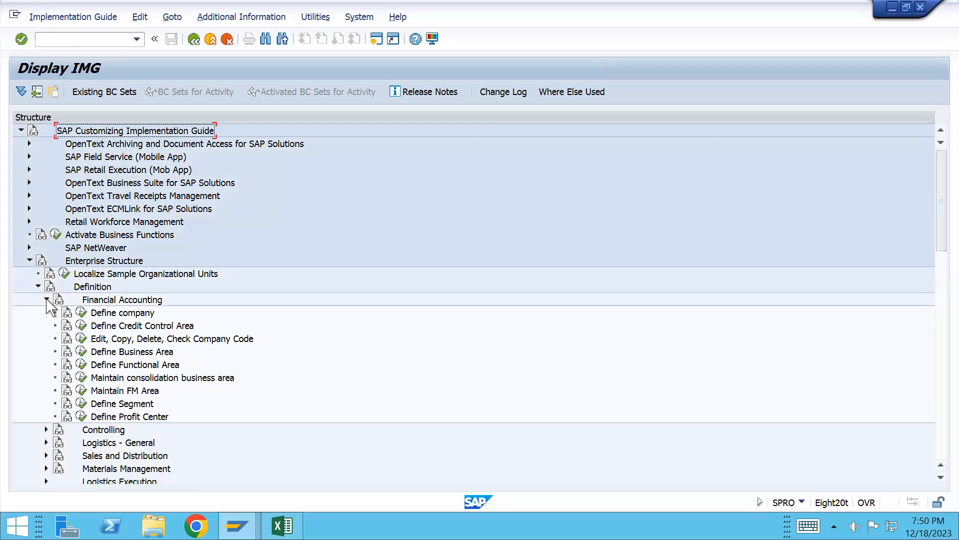
{"action": "left_click", "coordinate": [81, 326]}
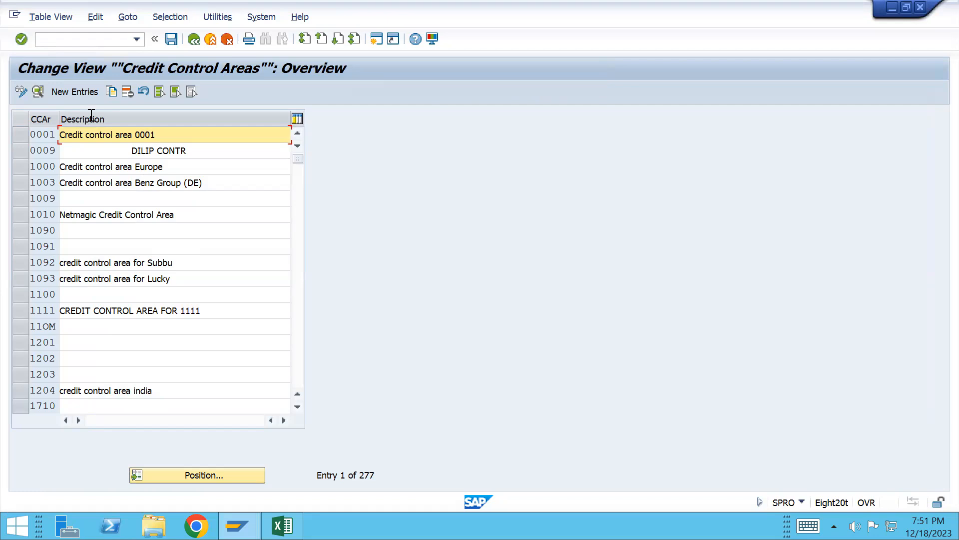
- Start a new credit control area entry with the code H300 and currency INR
{"action": "left_click", "coordinate": [75, 91]}
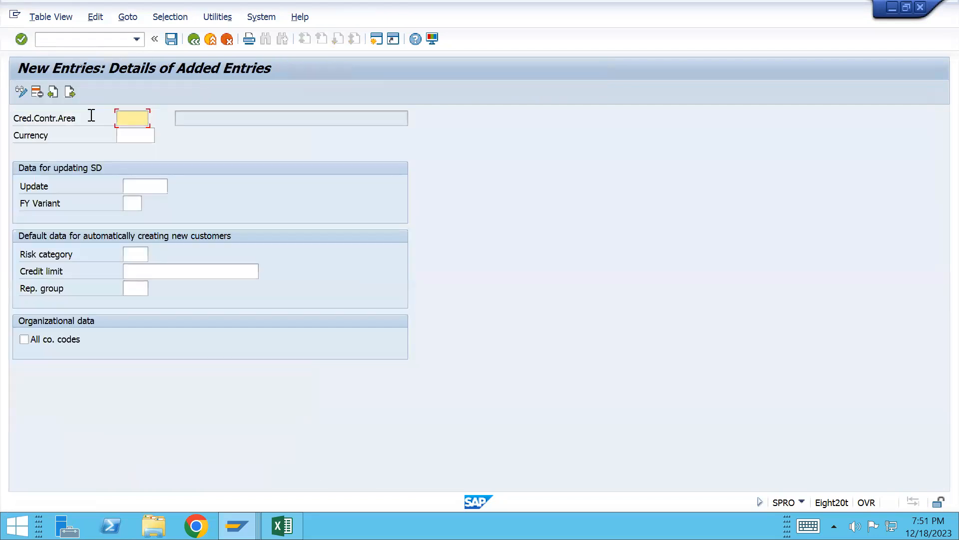
{"action": "left_click", "coordinate": [115, 136]}
{"action": "left_click", "coordinate": [131, 124]}
{"action": "type", "text": "H300"}
{"action": "key", "text": "Tab"}
{"action": "type", "text": "INR"}
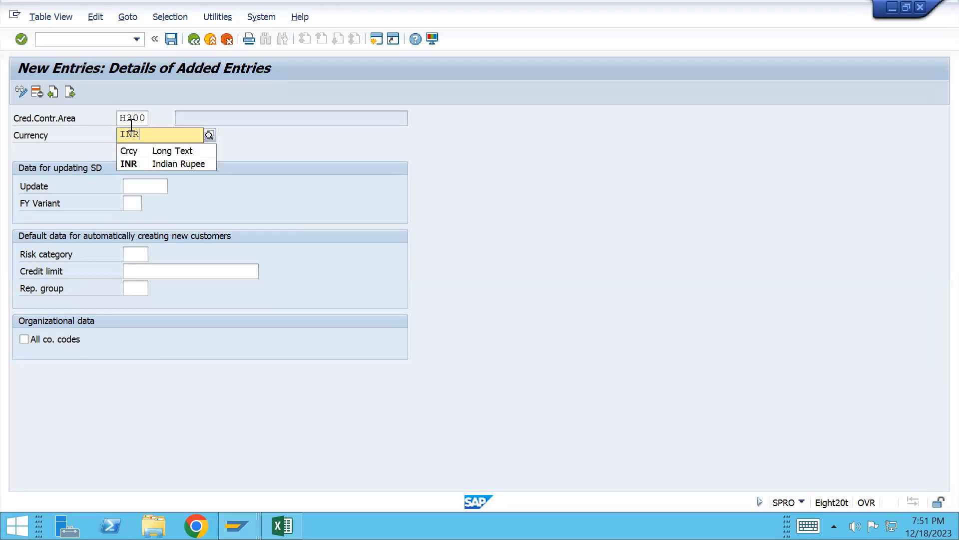
- Set the SD update to 000012 and the fiscal year variant to V3, and save the credit control area under the proposed customizing request
{"action": "left_click", "coordinate": [149, 186]}
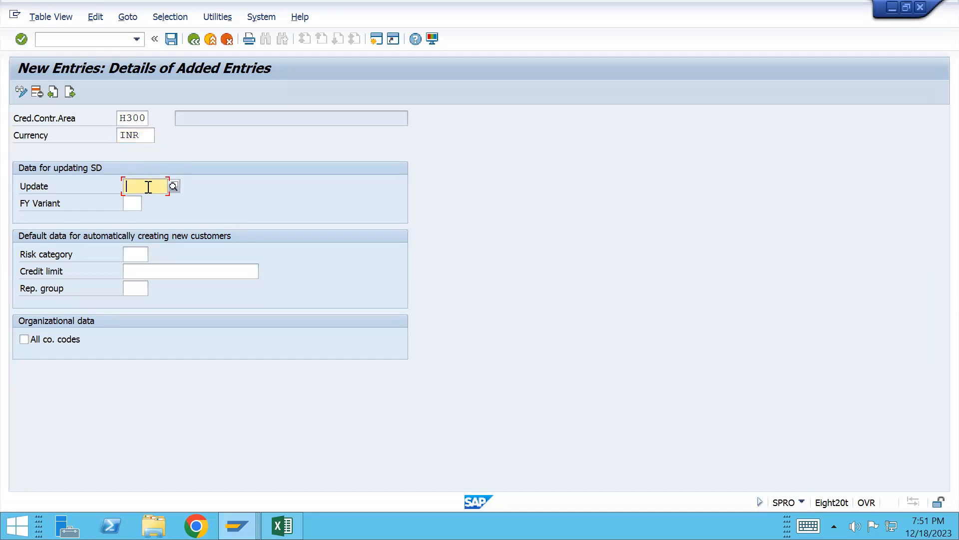
{"action": "left_click", "coordinate": [176, 183]}
{"action": "double_click", "coordinate": [38, 73]}
{"action": "left_click", "coordinate": [139, 207]}
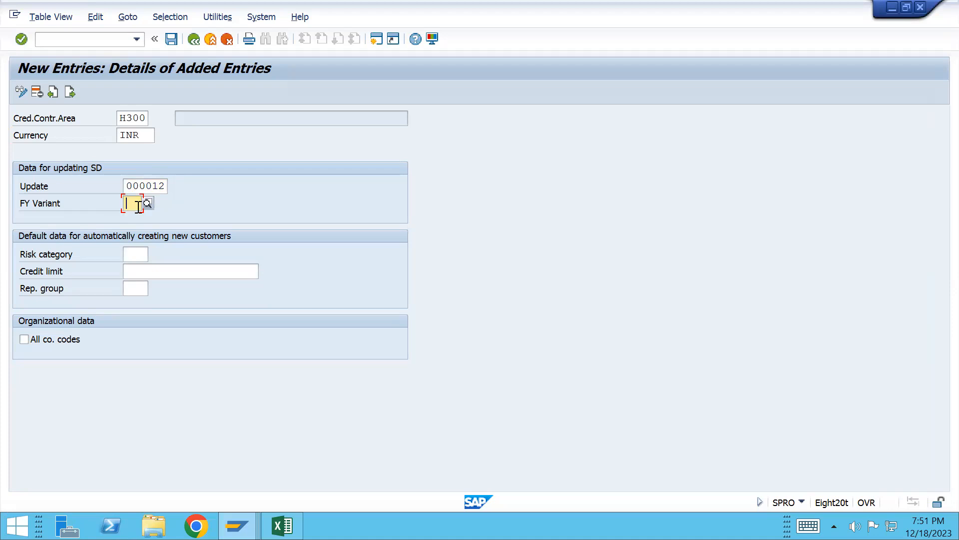
{"action": "type", "text": "V3"}
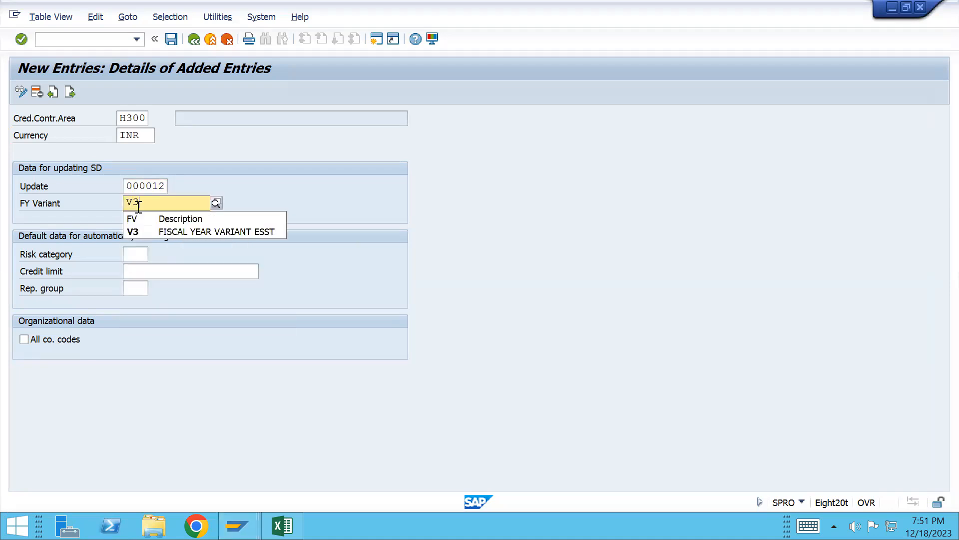
{"action": "left_click", "coordinate": [157, 238]}
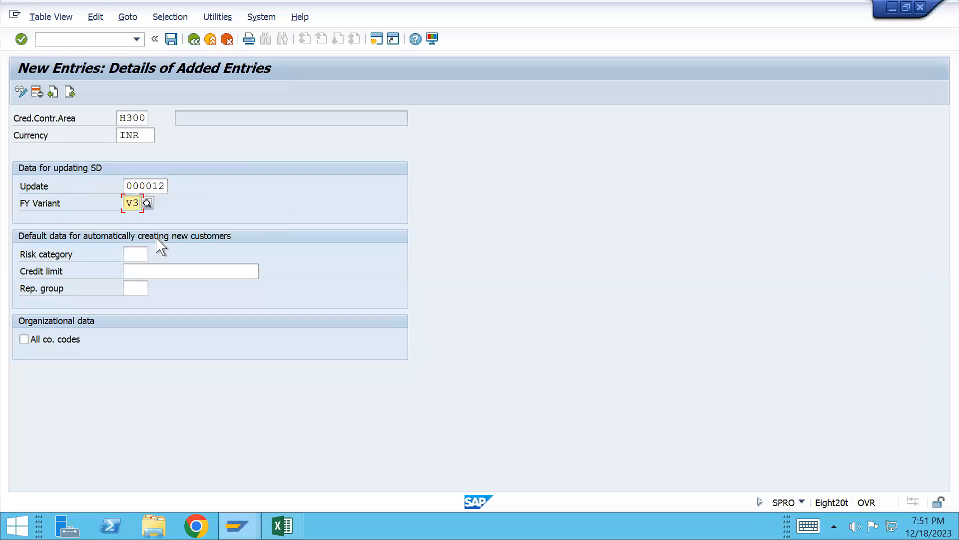
{"action": "key", "text": "Return"}
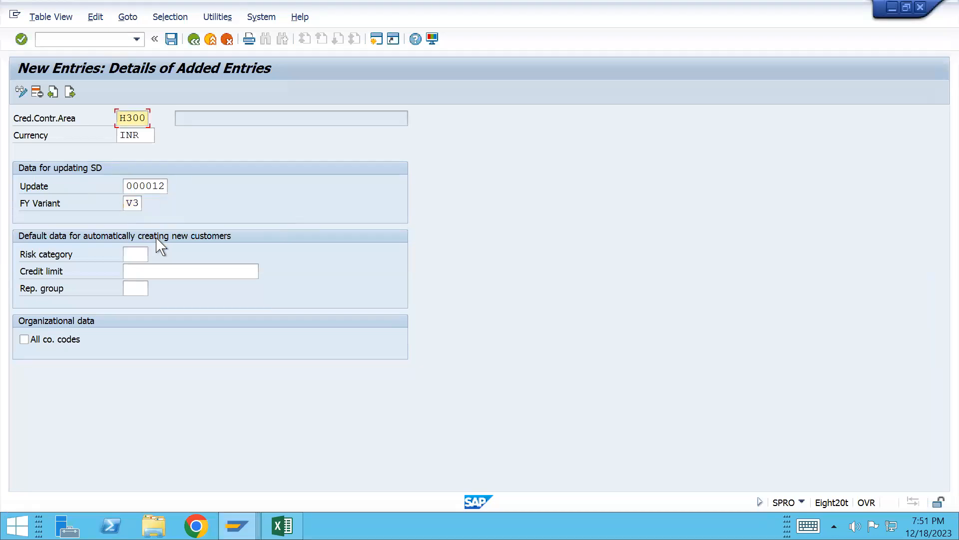
{"action": "key", "text": "ctrl+s"}
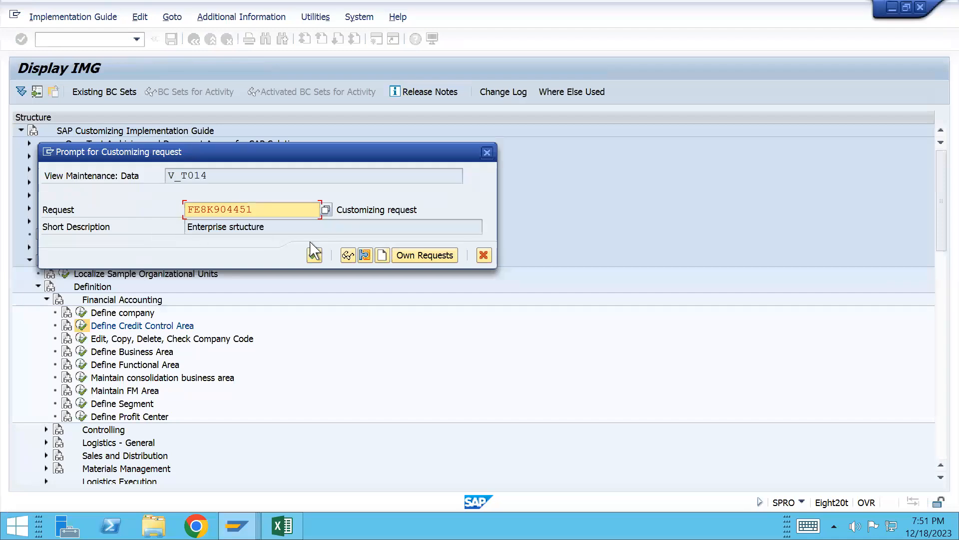
{"action": "left_click", "coordinate": [313, 256]}
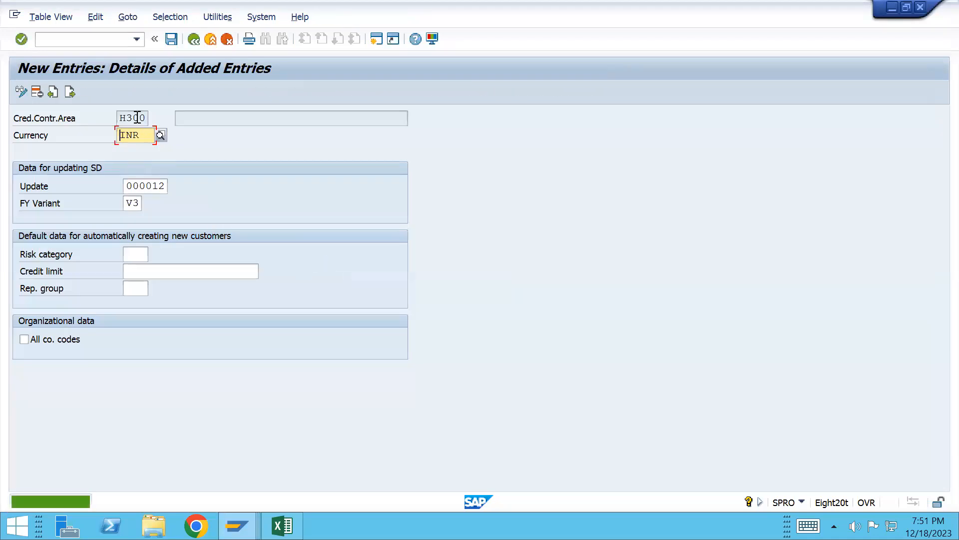
- Copy the credit control area code H300 into cell C3 of the Credit Mgt worksheet in Excel
{"action": "left_click_drag", "start_coordinate": [121, 120], "coordinate": [153, 118]}
{"action": "key", "text": "ctrl+c"}
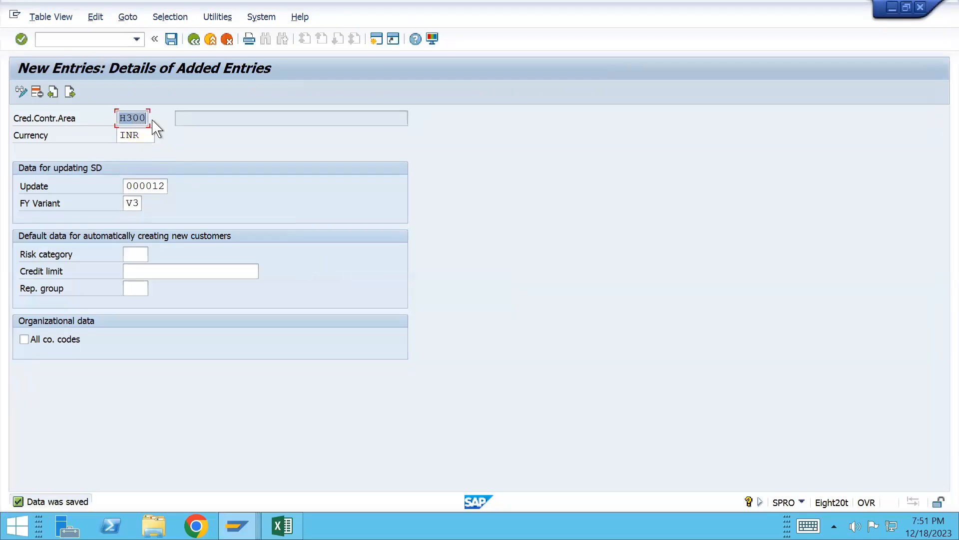
{"action": "key", "text": "alt+Tab"}
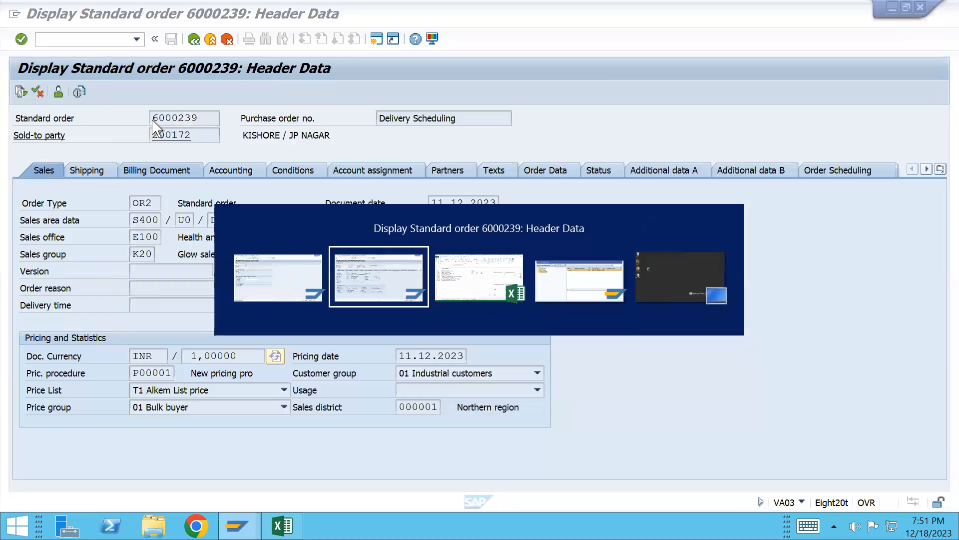
{"action": "key", "text": "alt+Tab"}
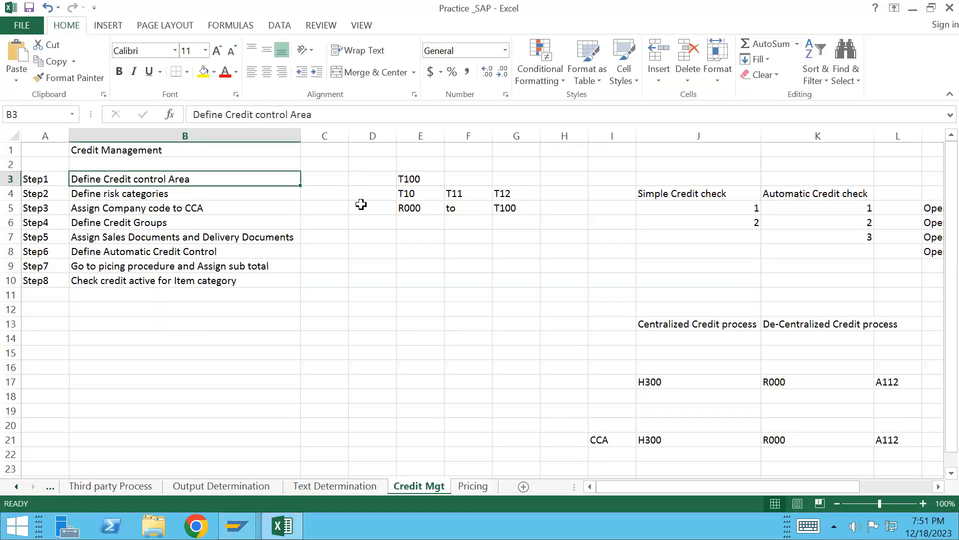
{"action": "left_click", "coordinate": [329, 179]}
{"action": "key", "text": "ctrl+v"}
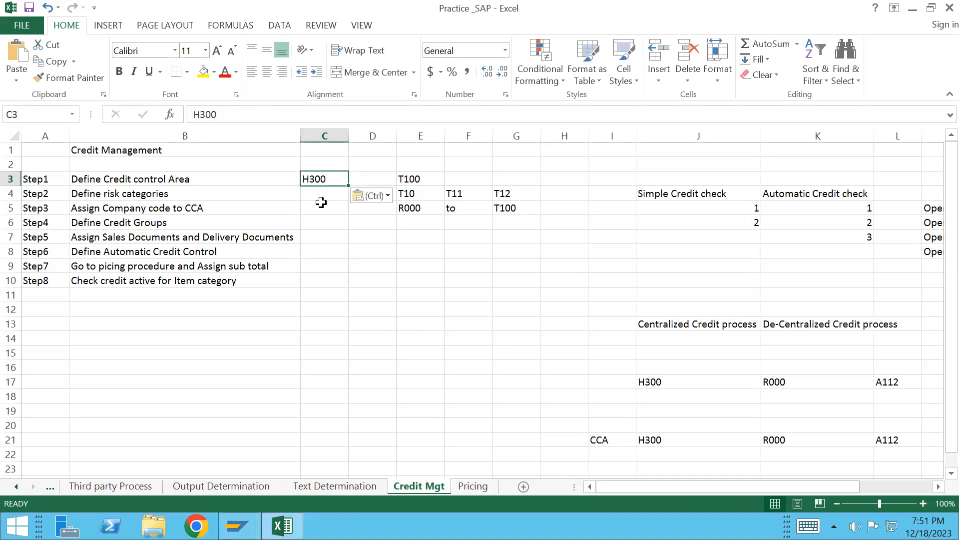
- Check Step3, Assign Company code to CCA, in the worksheet and return to the credit control area entry in SAP
{"action": "left_click", "coordinate": [111, 210]}
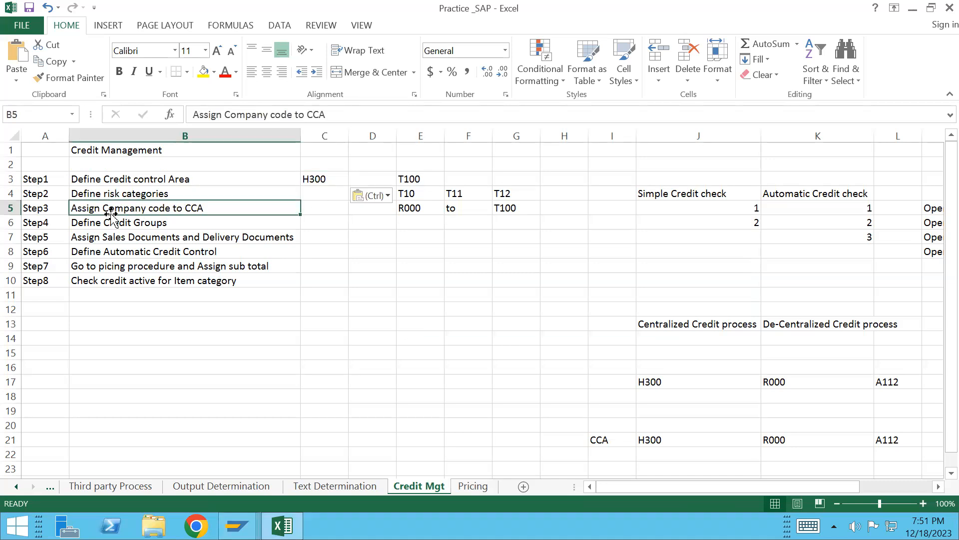
{"action": "key", "text": "alt+Tab"}
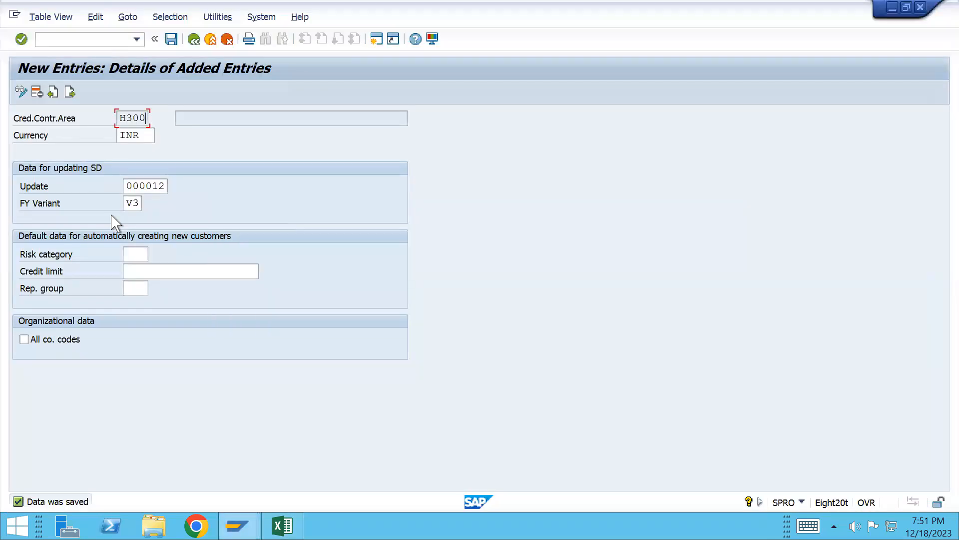
{"action": "key", "text": "alt+Tab"}
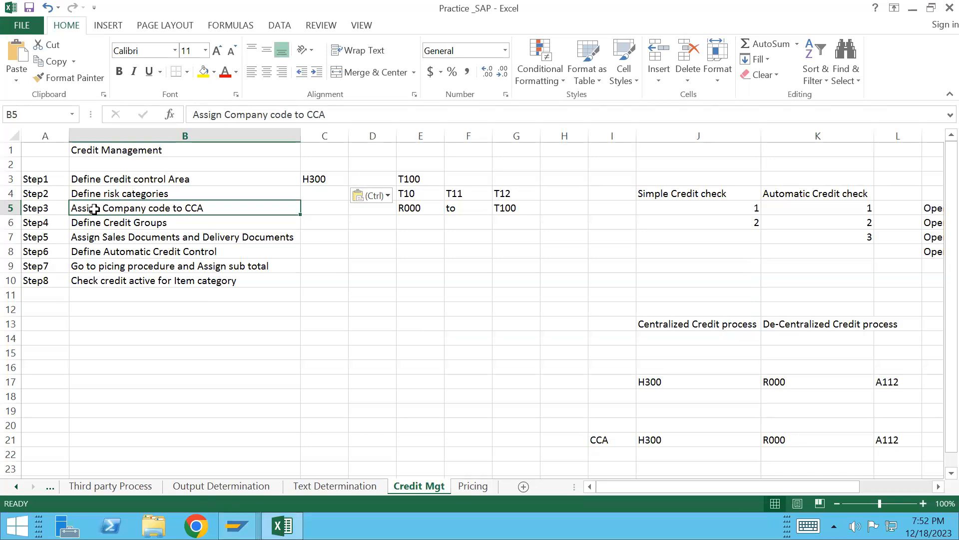
{"action": "key", "text": "alt+Tab"}
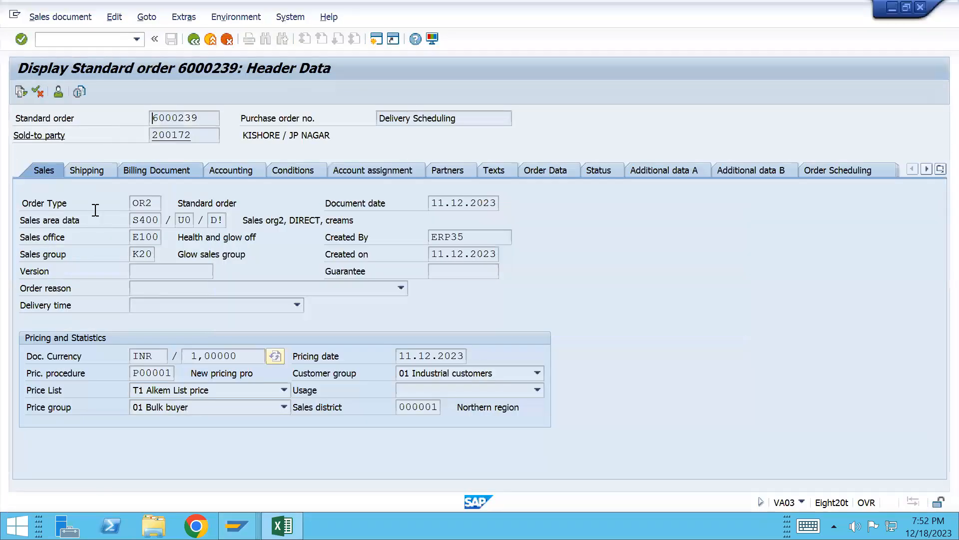
{"action": "key", "text": "alt+Tab"}
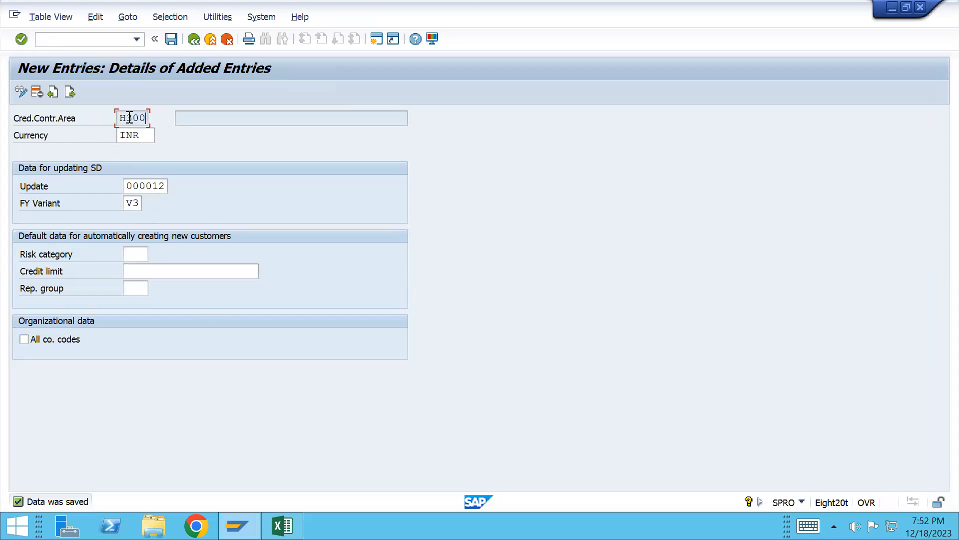
- Leave the credit control areas view and open Assign company code to credit control area under Enterprise Structure, Assignment, Financial Accounting
{"action": "left_click", "coordinate": [195, 43]}
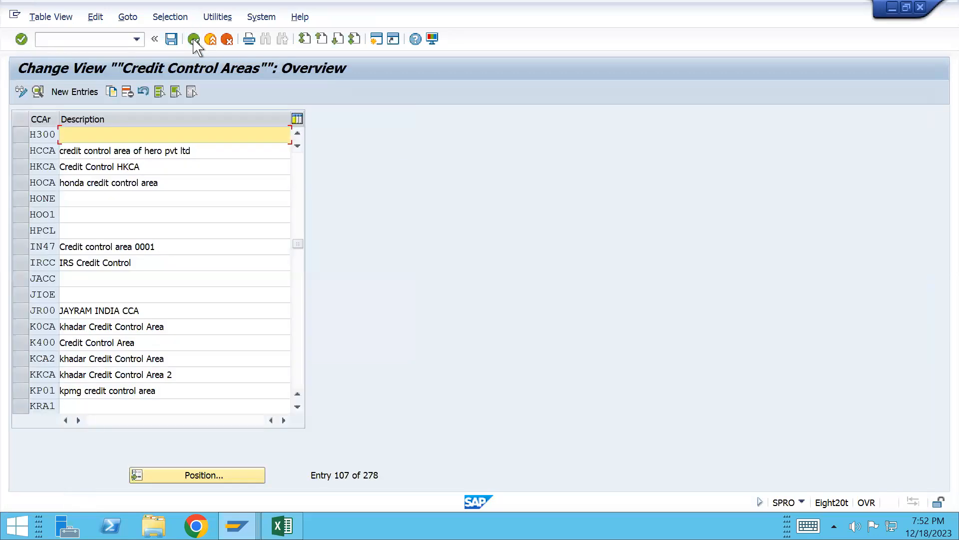
{"action": "left_click", "coordinate": [195, 42]}
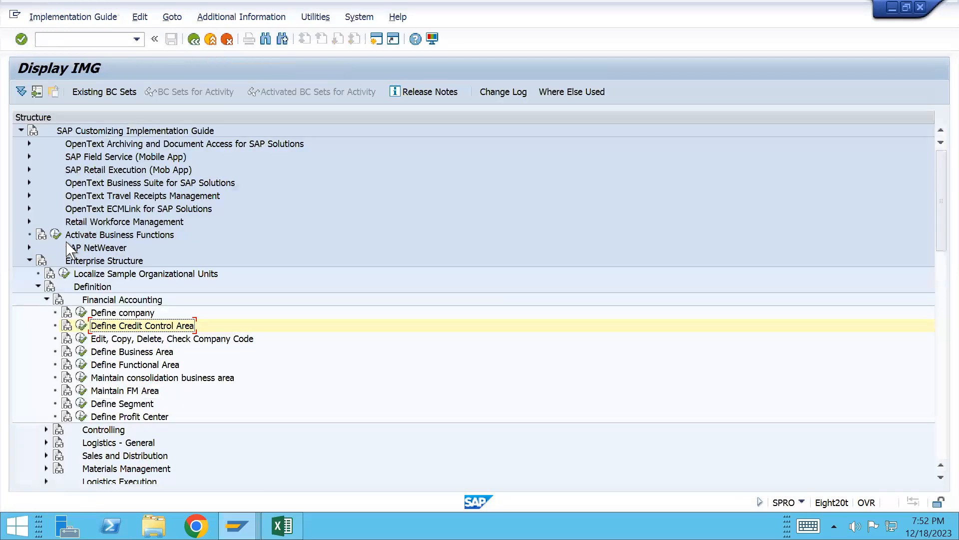
{"action": "left_click", "coordinate": [38, 286]}
{"action": "left_click", "coordinate": [38, 299]}
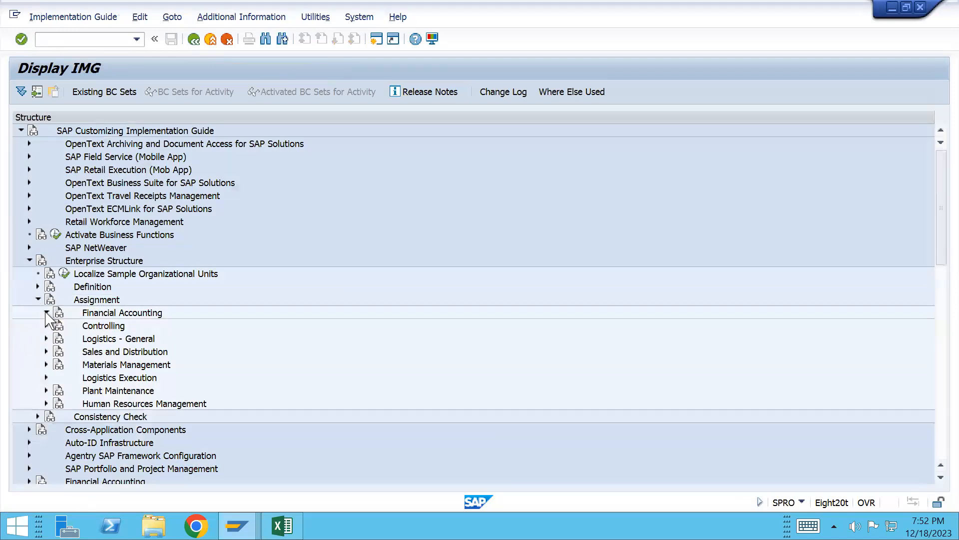
{"action": "left_click", "coordinate": [46, 313]}
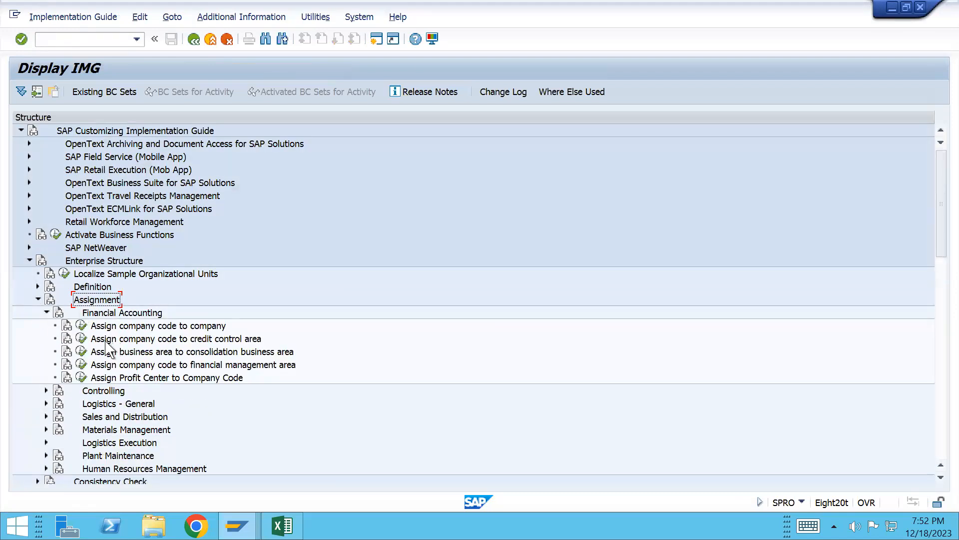
{"action": "left_click", "coordinate": [83, 339]}
- Position to company code H300, replace its credit control area with H300 and save under the proposed customizing request
{"action": "left_click", "coordinate": [188, 474]}
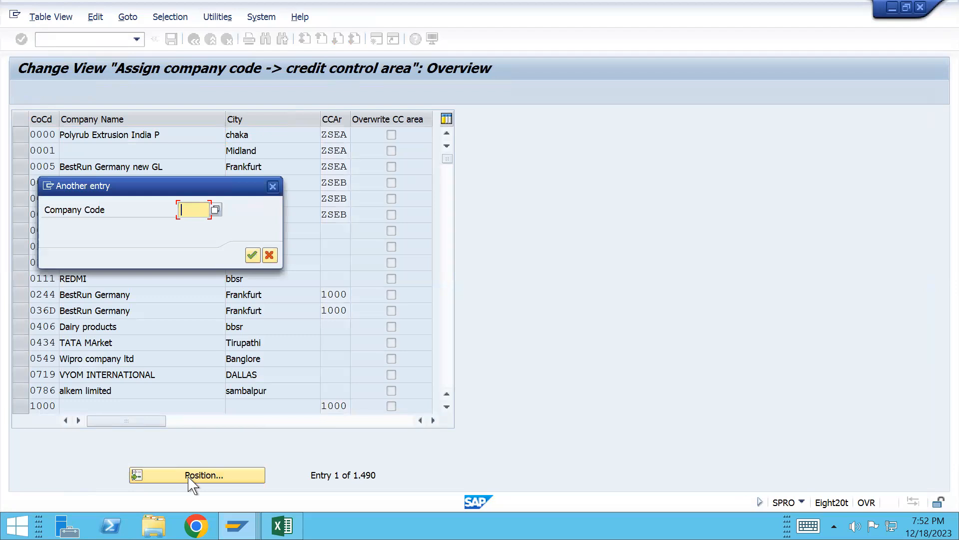
{"action": "type", "text": "H300"}
{"action": "key", "text": "Return"}
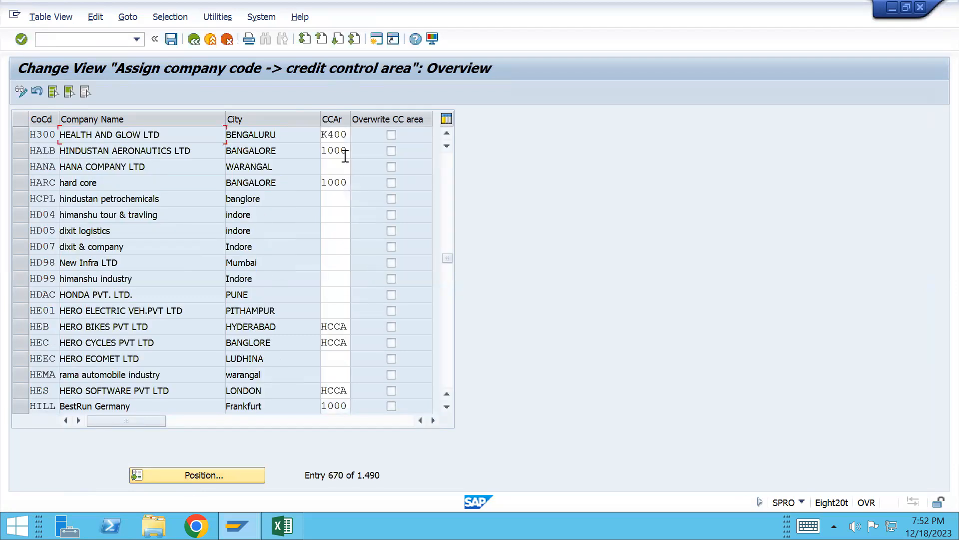
{"action": "left_click", "coordinate": [324, 137]}
{"action": "key", "text": "Delete"}
{"action": "key", "text": "Delete"}
{"action": "key", "text": "Delete"}
{"action": "key", "text": "Delete"}
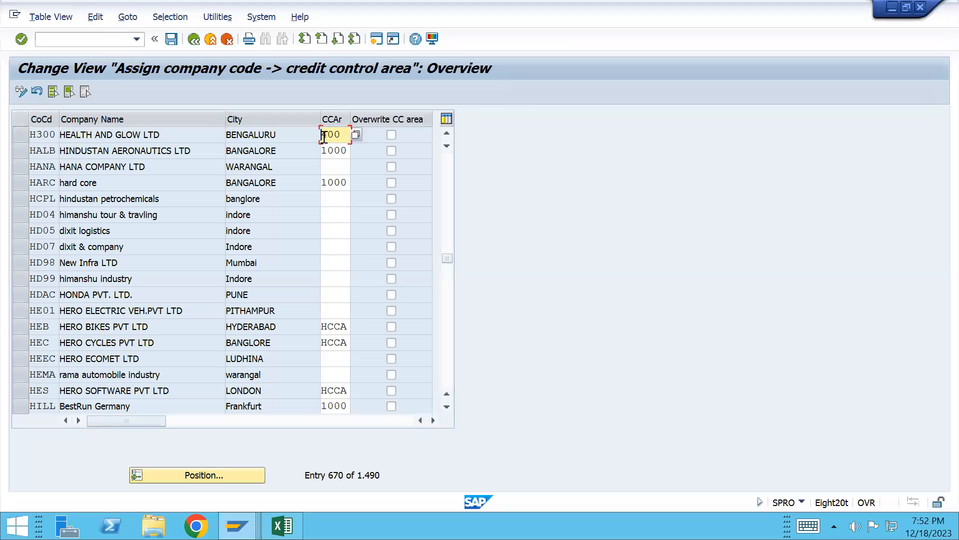
{"action": "type", "text": "H300"}
{"action": "key", "text": "ctrl+s"}
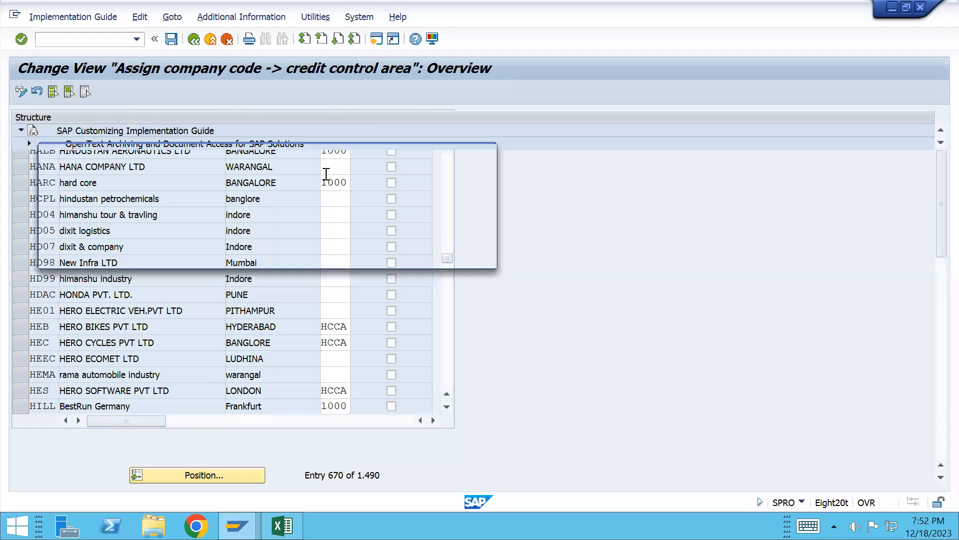
{"action": "left_click", "coordinate": [316, 256]}
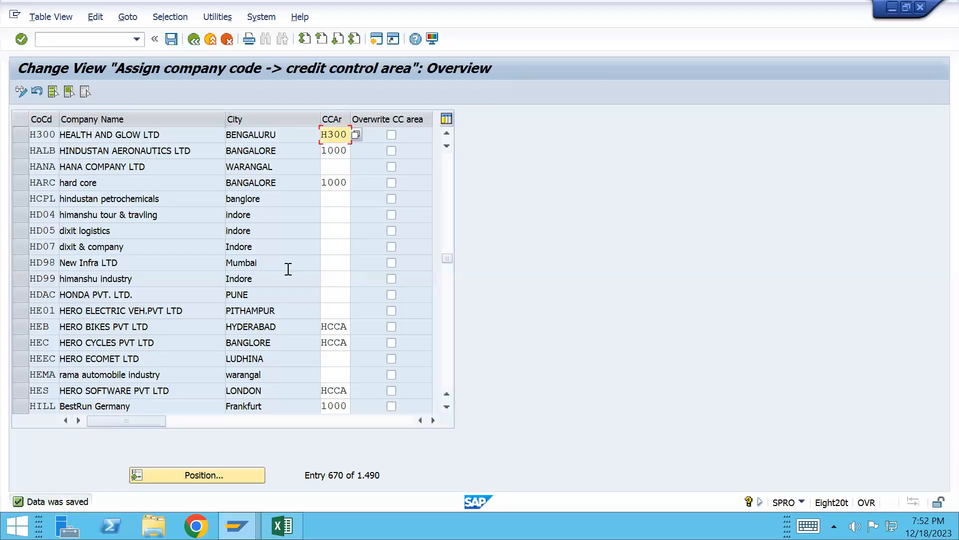
- Check Step2, Define risk categories, in the Excel Credit Mgt worksheet and return to the company code assignment view in SAP
{"action": "key", "text": "alt+Tab"}
{"action": "key", "text": "Tab"}
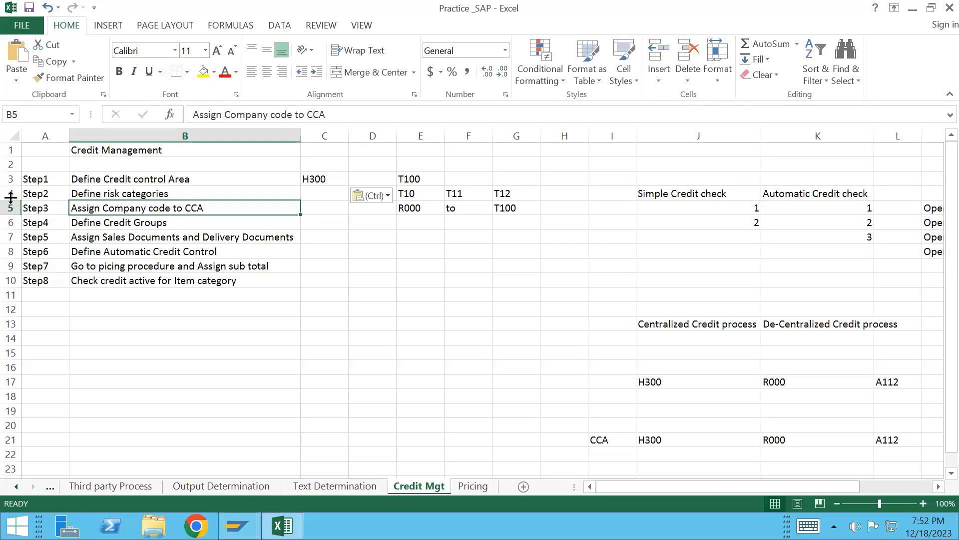
{"action": "left_click", "coordinate": [11, 198]}
{"action": "left_click", "coordinate": [10, 193]}
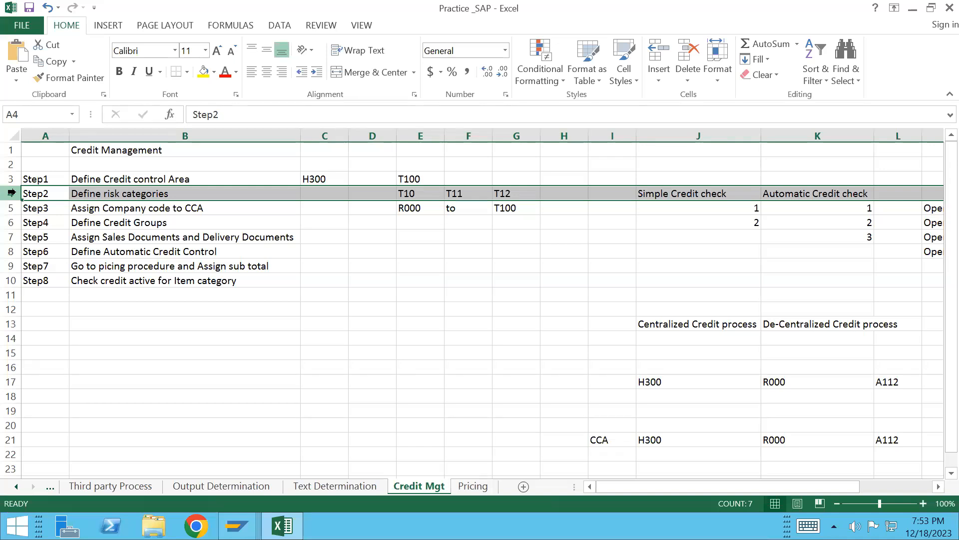
{"action": "key", "text": "alt+Tab"}
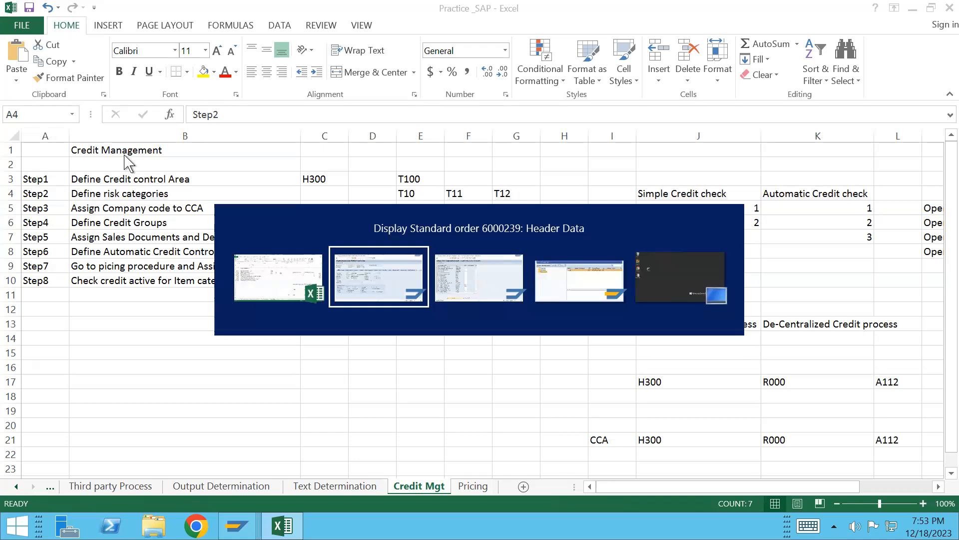
{"action": "key", "text": "alt+Tab"}
{"action": "key", "text": "Tab"}
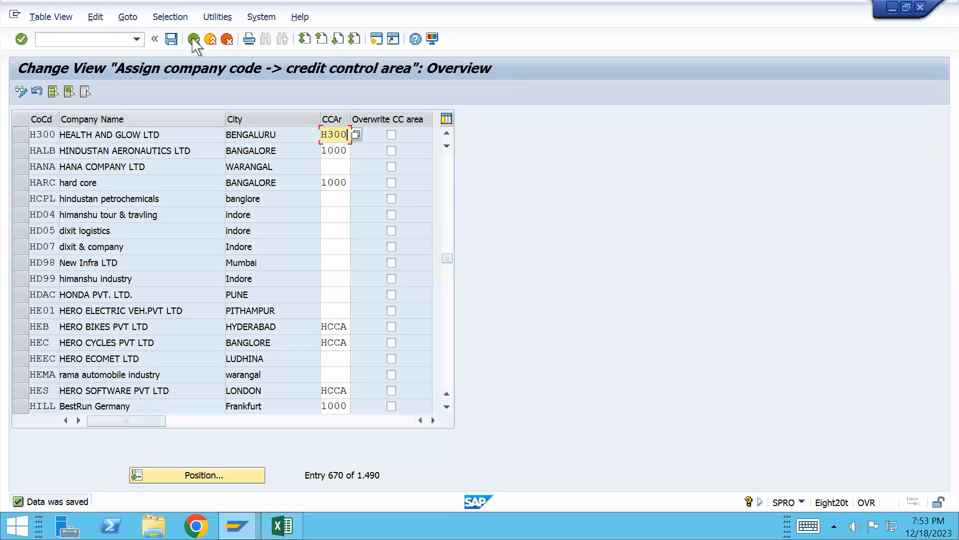
- Leave the company code assignment view and collapse the Enterprise Structure branch of the implementation guide
{"action": "left_click", "coordinate": [194, 39]}
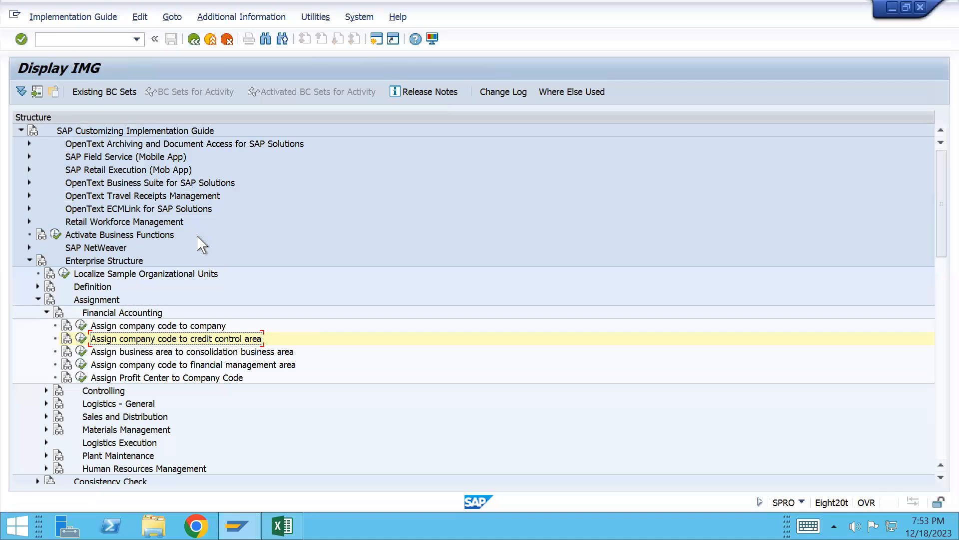
{"action": "left_click", "coordinate": [45, 312]}
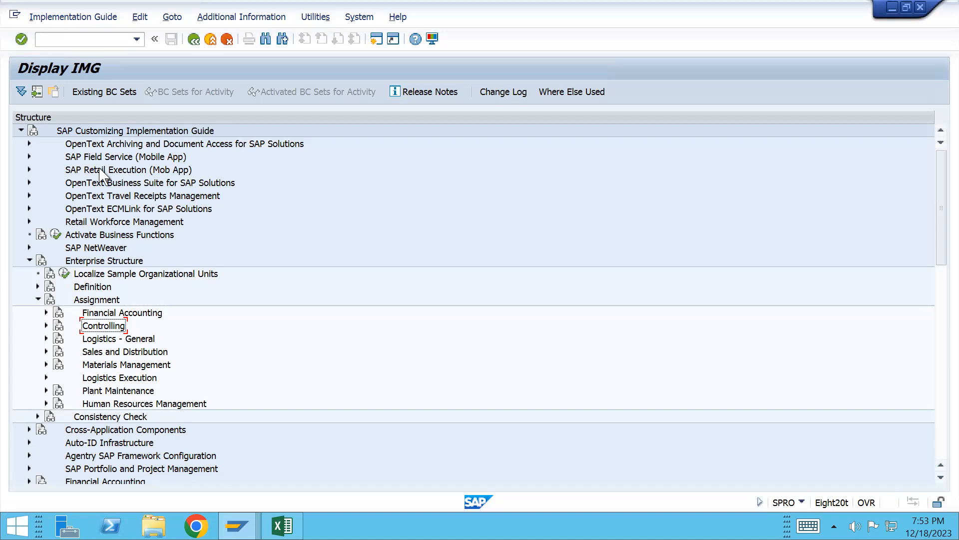
{"action": "left_click", "coordinate": [39, 299]}
{"action": "left_click", "coordinate": [30, 261]}
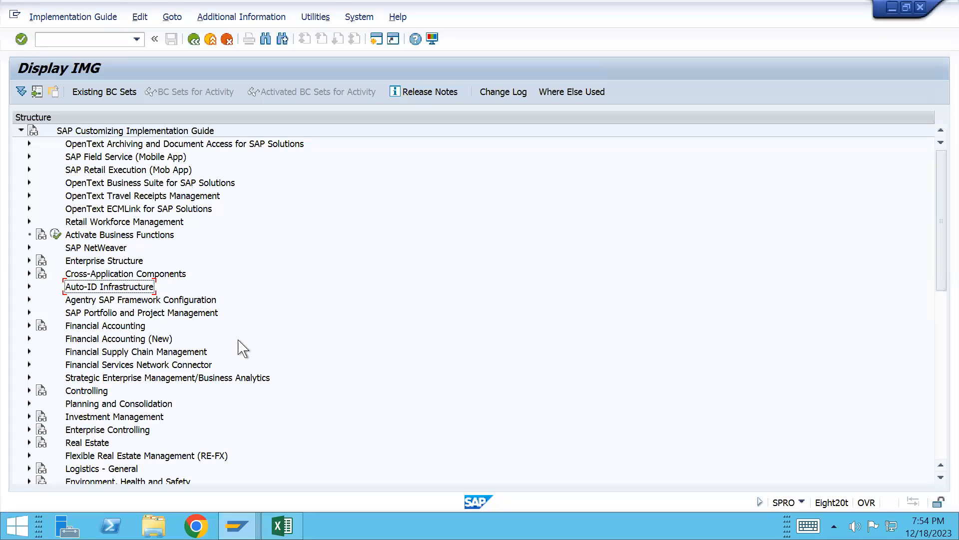
- Open Define Risk Categories under Financial Accounting, Accounts Receivable and Accounts Payable, Credit Management, Credit Control Account
{"action": "left_click", "coordinate": [29, 325]}
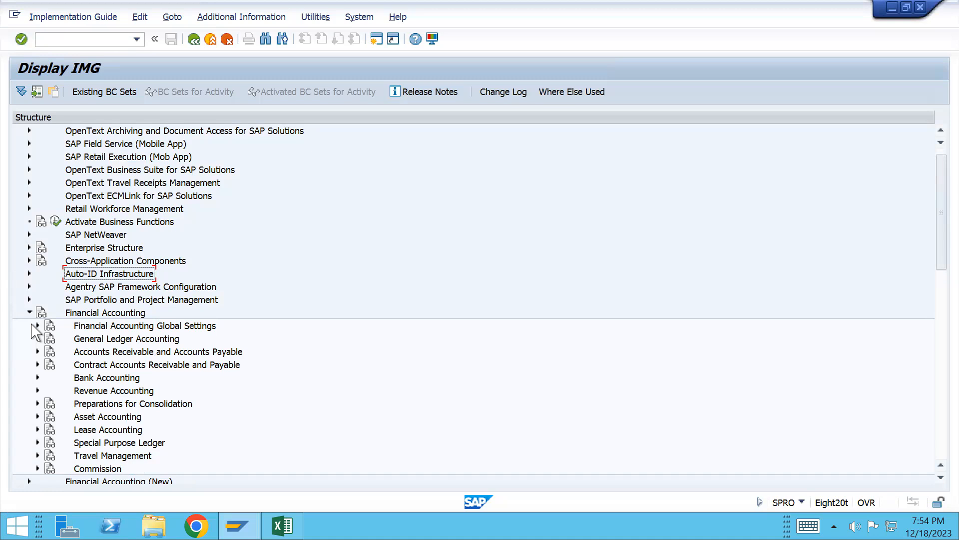
{"action": "left_click", "coordinate": [38, 352]}
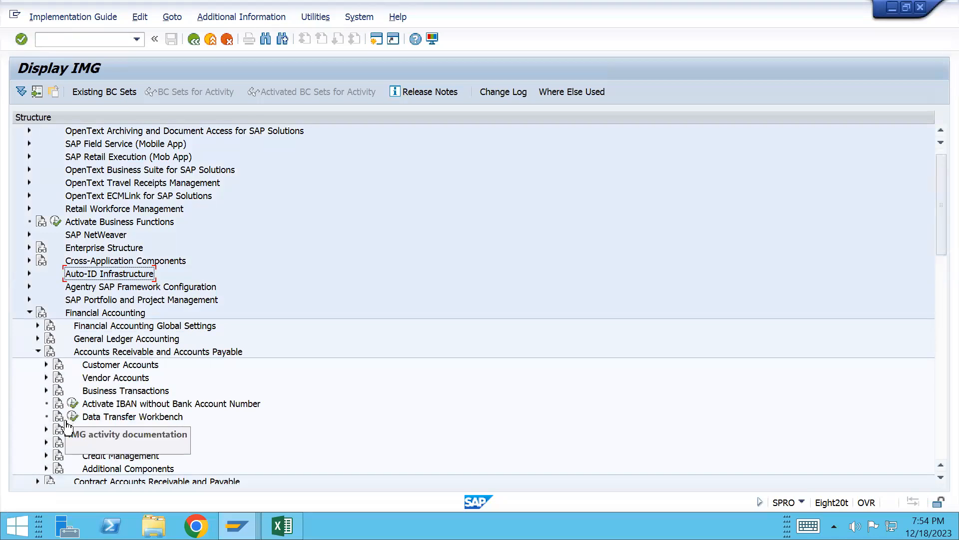
{"action": "left_click", "coordinate": [46, 455]}
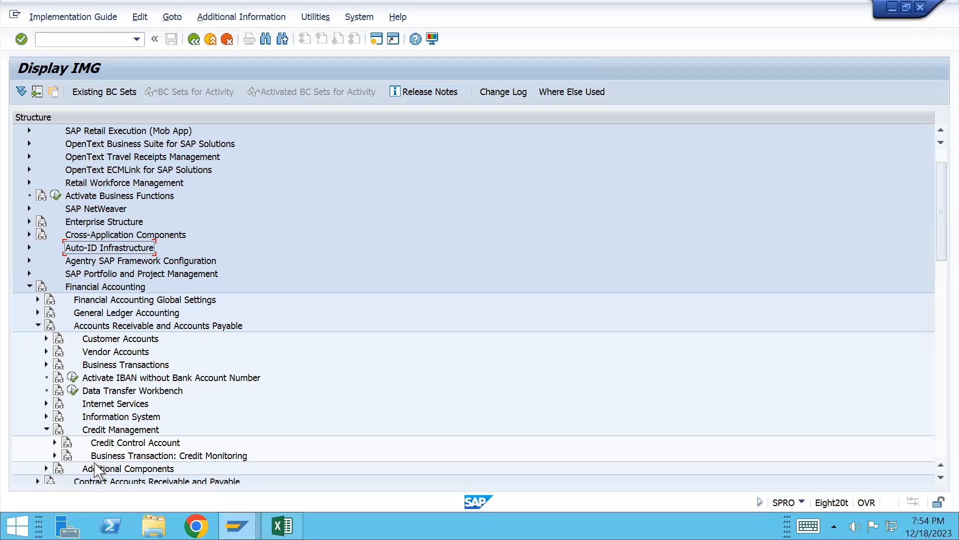
{"action": "left_click", "coordinate": [55, 443]}
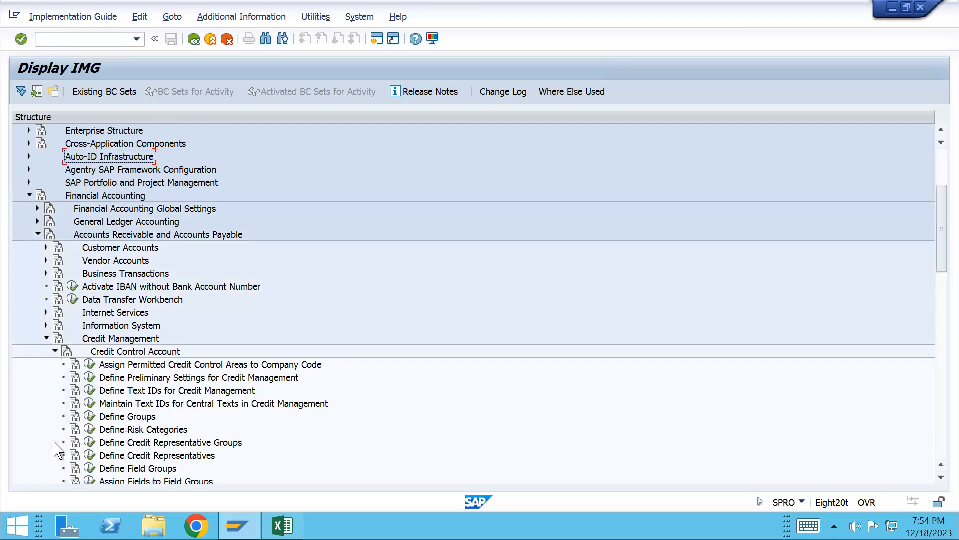
{"action": "left_click", "coordinate": [90, 430]}
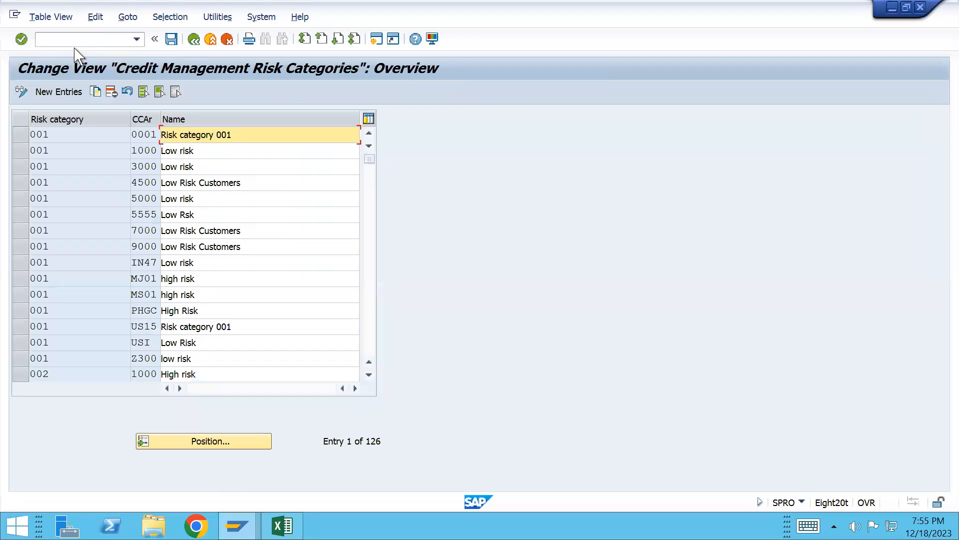
- Check the credit control area code in cell C3 of the Excel worksheet and return to the risk categories view in SAP
{"action": "key", "text": "alt+Tab"}
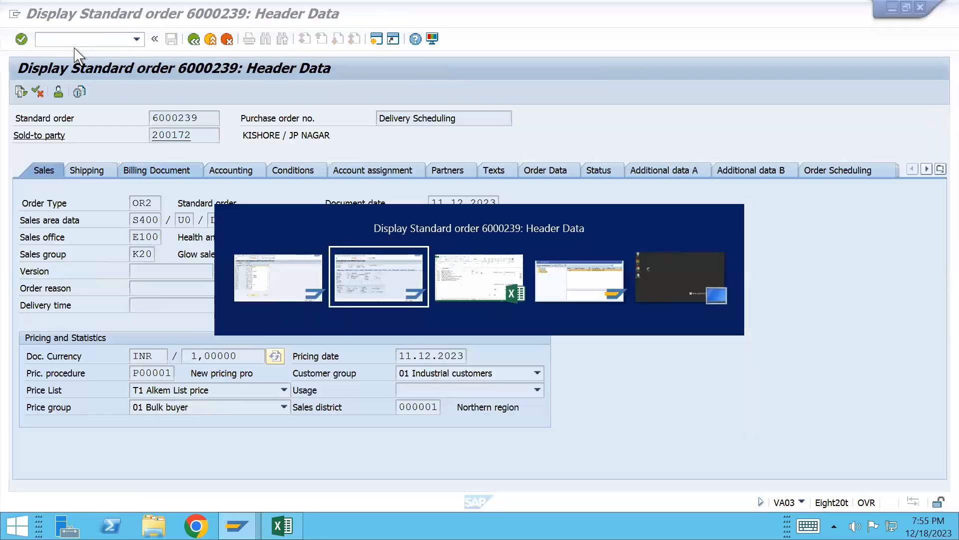
{"action": "key", "text": "alt+Tab"}
{"action": "left_click", "coordinate": [326, 179]}
{"action": "key", "text": "alt+Tab"}
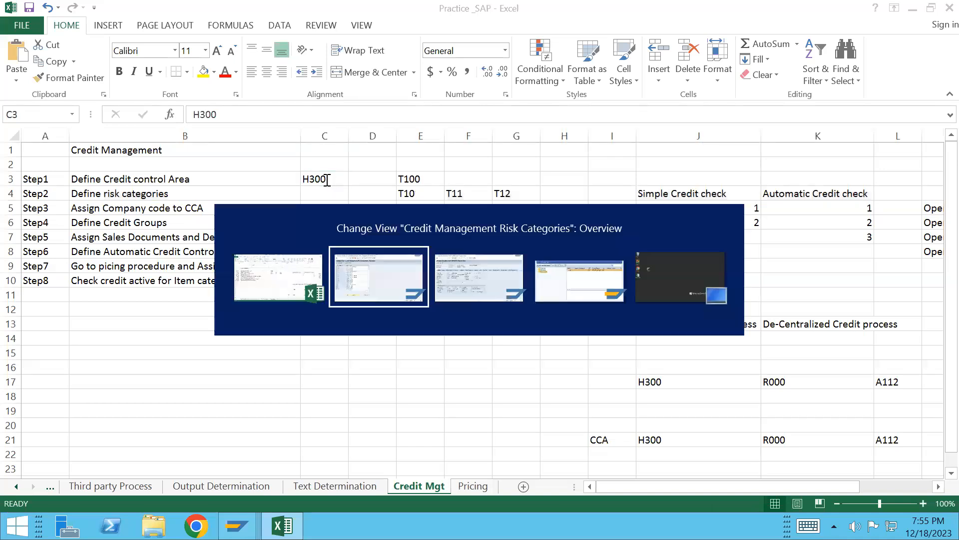
- Start new risk category entries and add H31 for credit control area H300 with the name High risk
{"action": "left_click", "coordinate": [52, 92]}
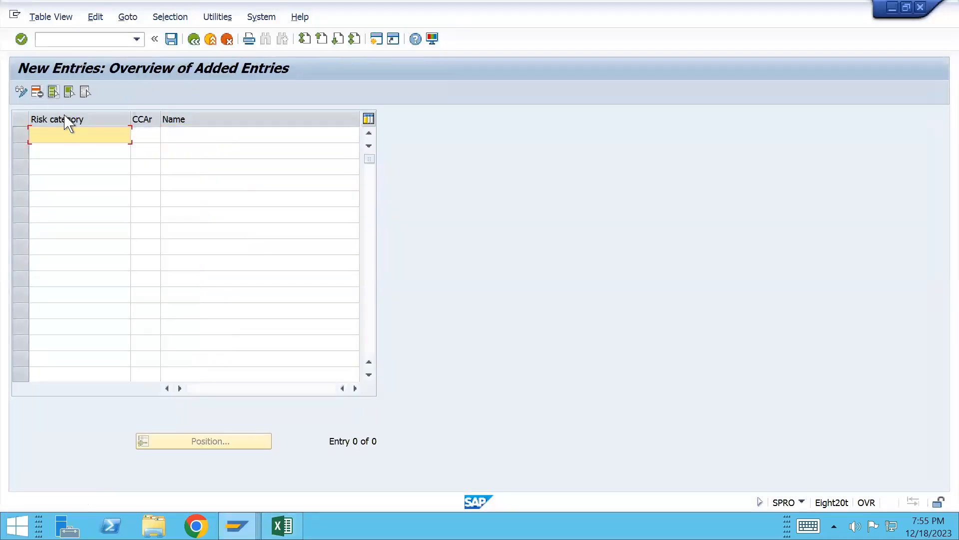
{"action": "type", "text": "H31"}
{"action": "key", "text": "Tab"}
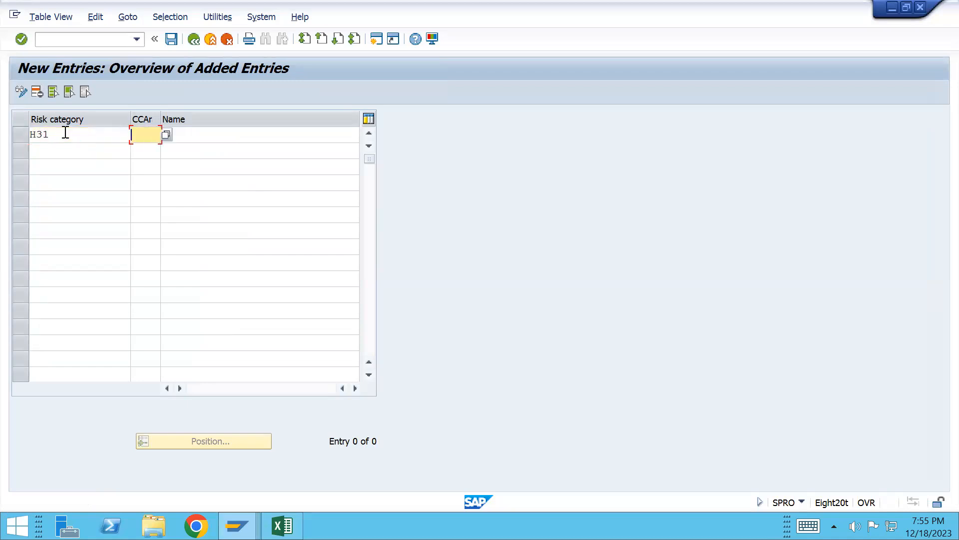
{"action": "type", "text": "H300"}
{"action": "key", "text": "Tab"}
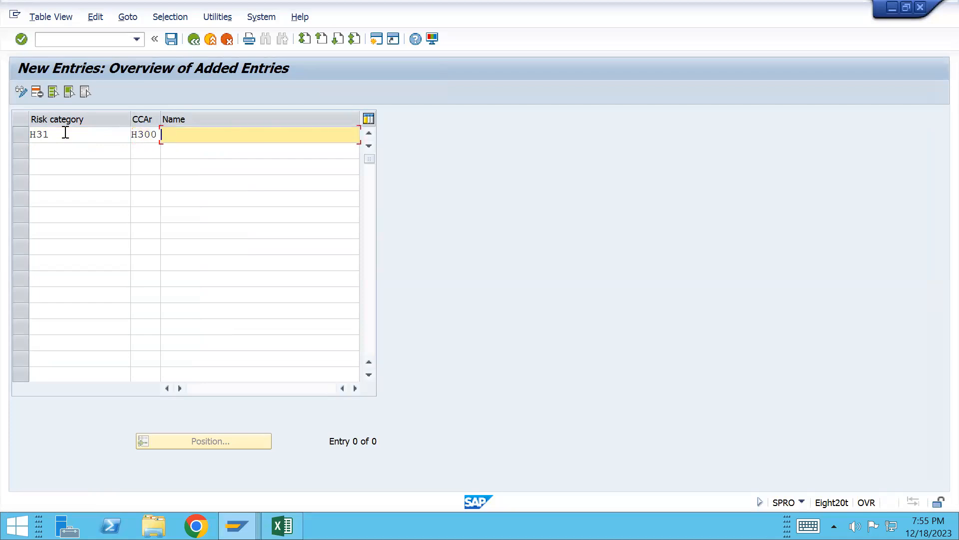
{"action": "type", "text": "Hi"}
{"action": "key", "text": "Down"}
{"action": "key", "text": "Return"}
- Add risk category H32 for credit control area H300 with the suggested name Meduim risk
{"action": "left_click", "coordinate": [43, 146]}
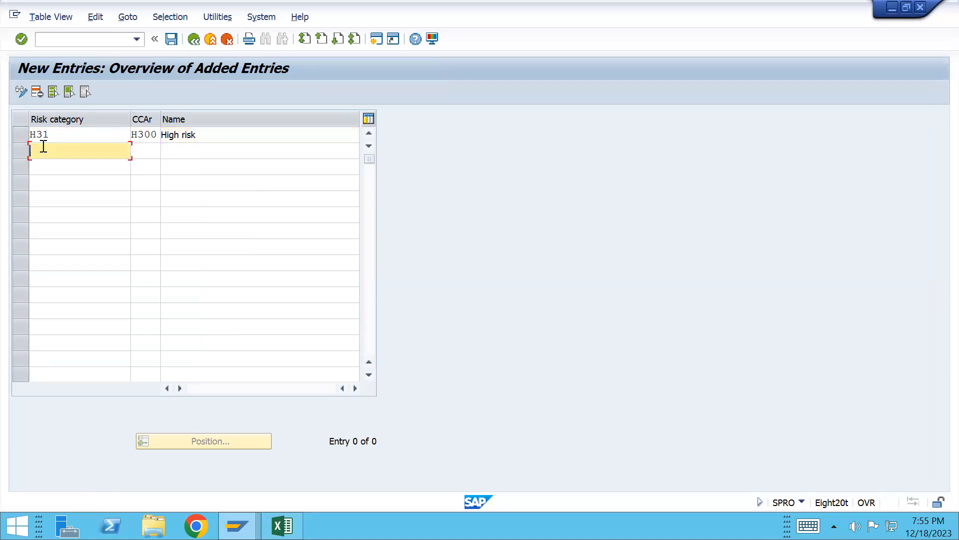
{"action": "type", "text": "H32"}
{"action": "key", "text": "Tab"}
{"action": "type", "text": "H300"}
{"action": "key", "text": "Tab"}
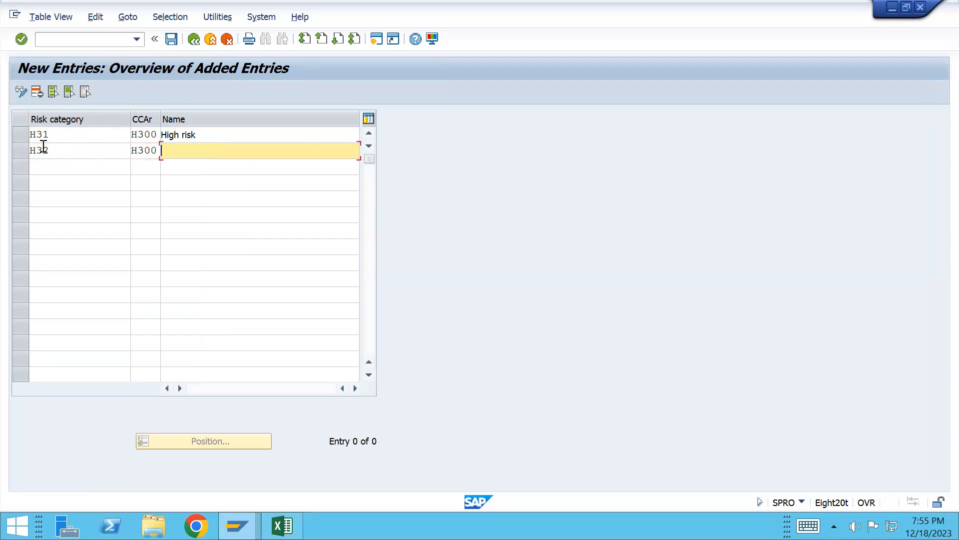
{"action": "type", "text": "Me"}
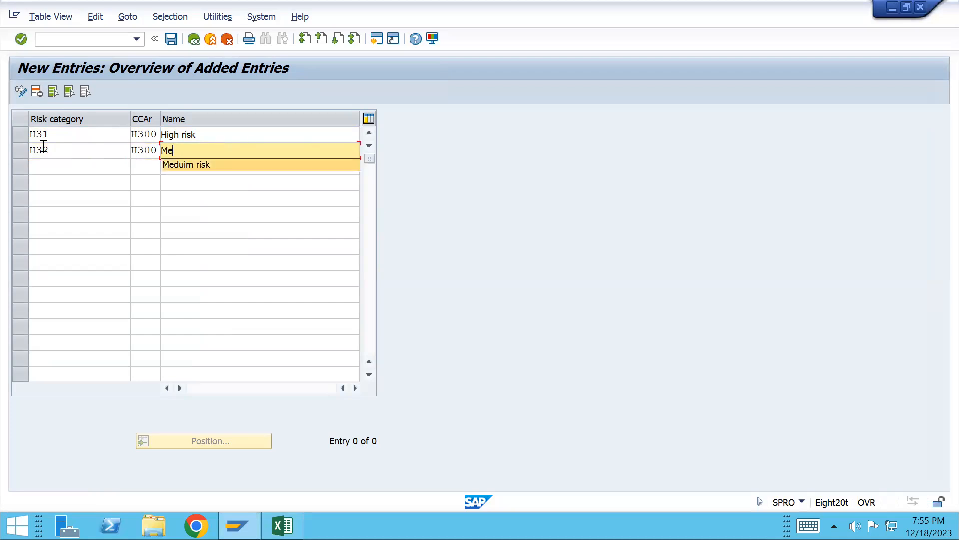
{"action": "key", "text": "Down"}
{"action": "key", "text": "Return"}
- Add risk category H33 for credit control area H300 with the name Low risk and validate the entries
{"action": "left_click", "coordinate": [44, 170]}
{"action": "type", "text": "H33"}
{"action": "key", "text": "Tab"}
{"action": "type", "text": "H300"}
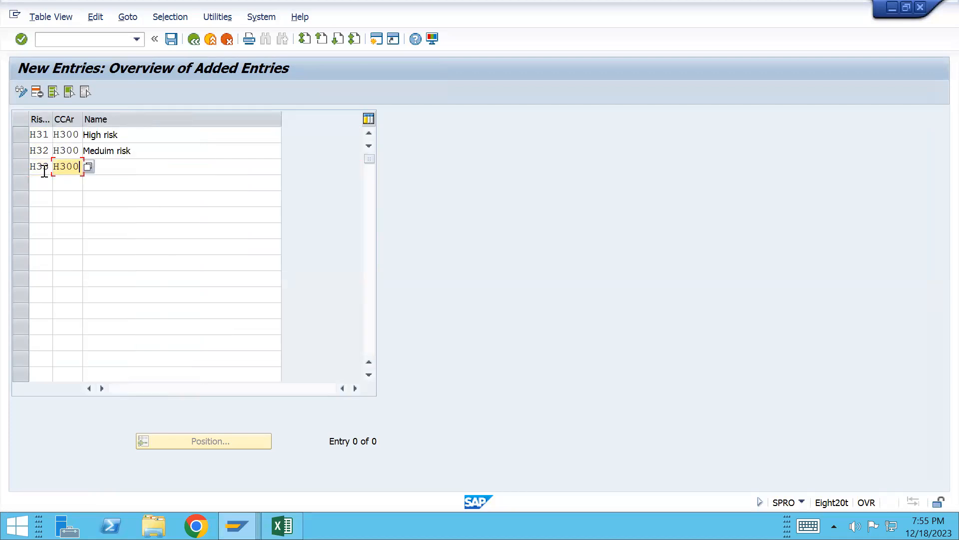
{"action": "key", "text": "Tab"}
{"action": "type", "text": "Low"}
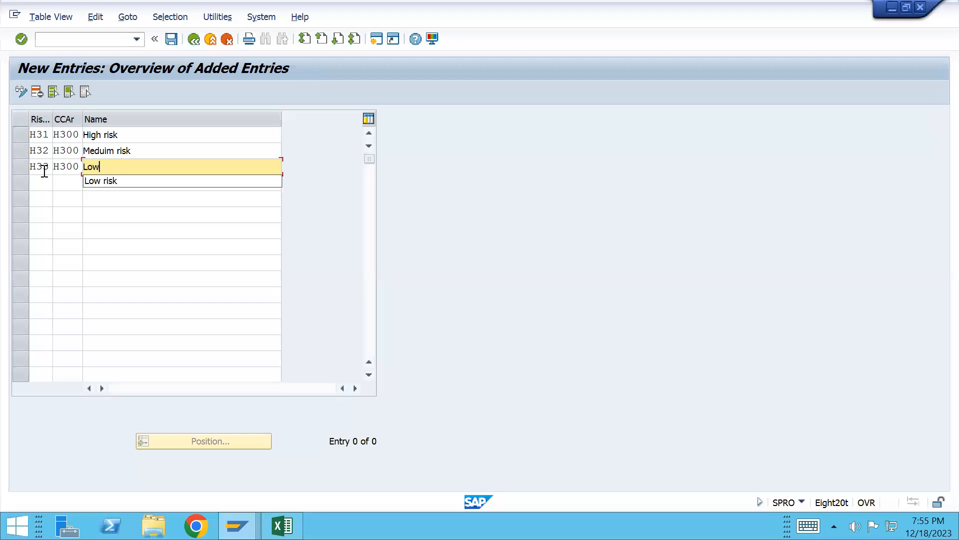
{"action": "key", "text": "Down"}
{"action": "key", "text": "Return"}
{"action": "key", "text": "Return"}
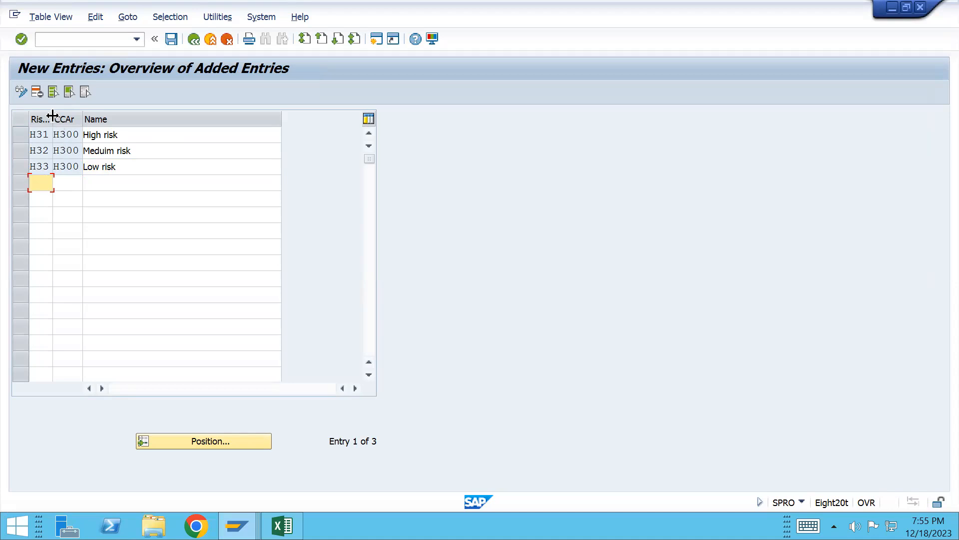
- Widen the risk category column and save the new entries under the proposed customizing request
{"action": "left_click_drag", "start_coordinate": [53, 116], "coordinate": [72, 116]}
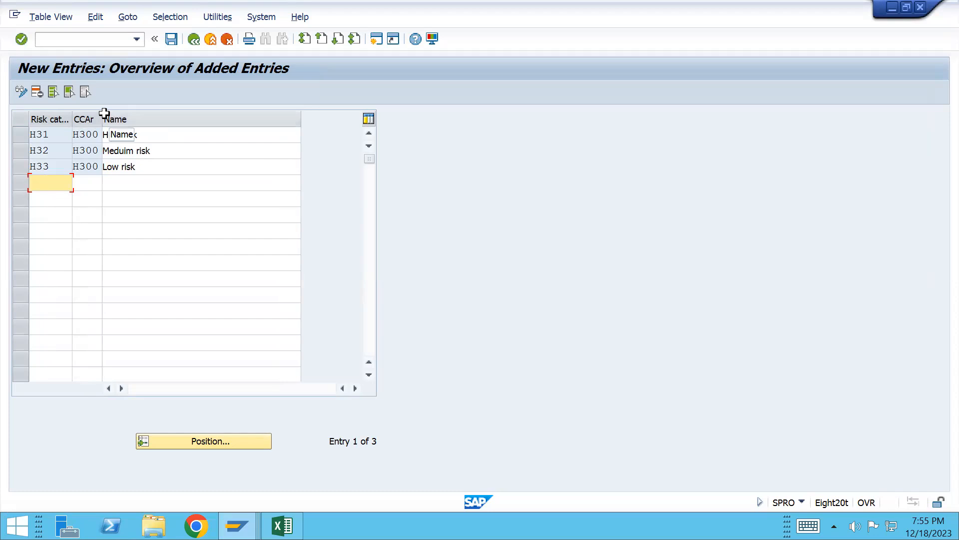
{"action": "left_click", "coordinate": [201, 217]}
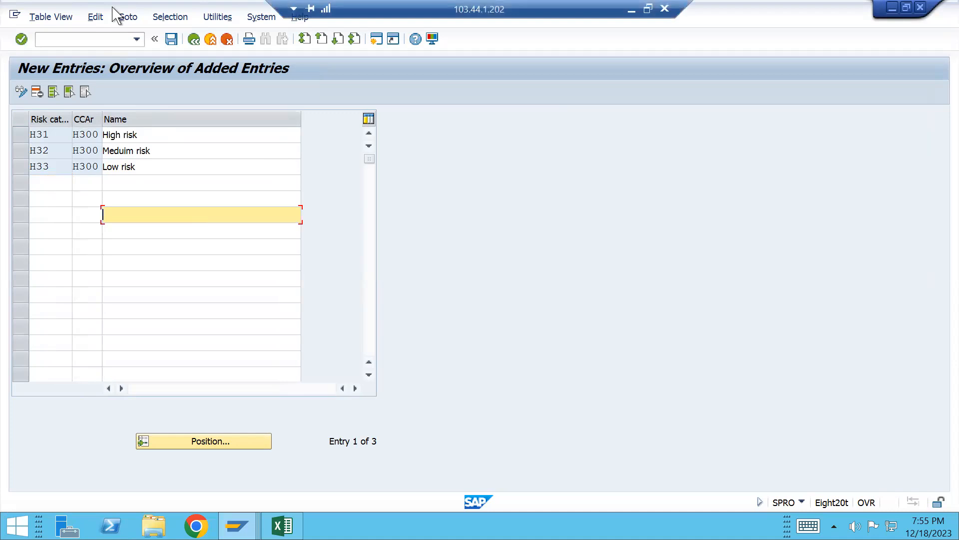
{"action": "left_click", "coordinate": [172, 39]}
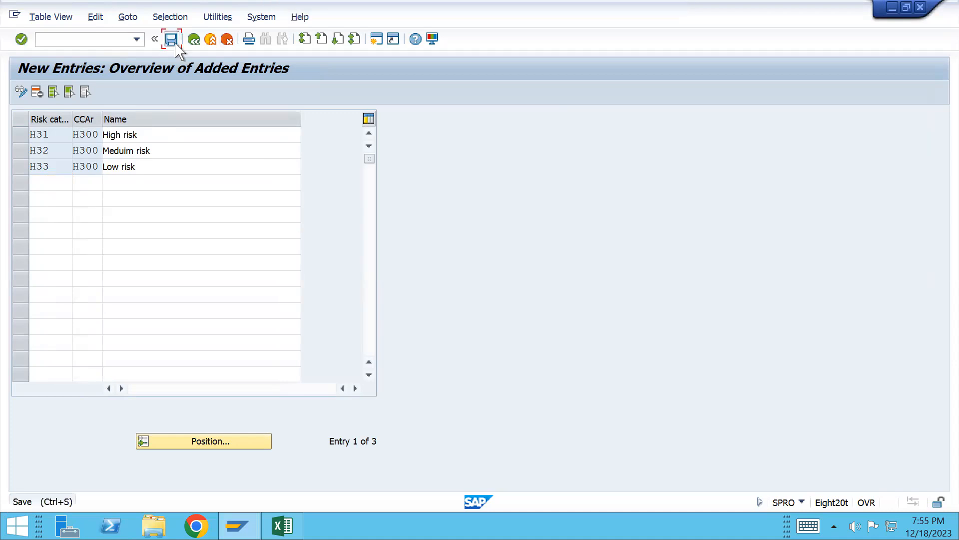
{"action": "left_click", "coordinate": [315, 254]}
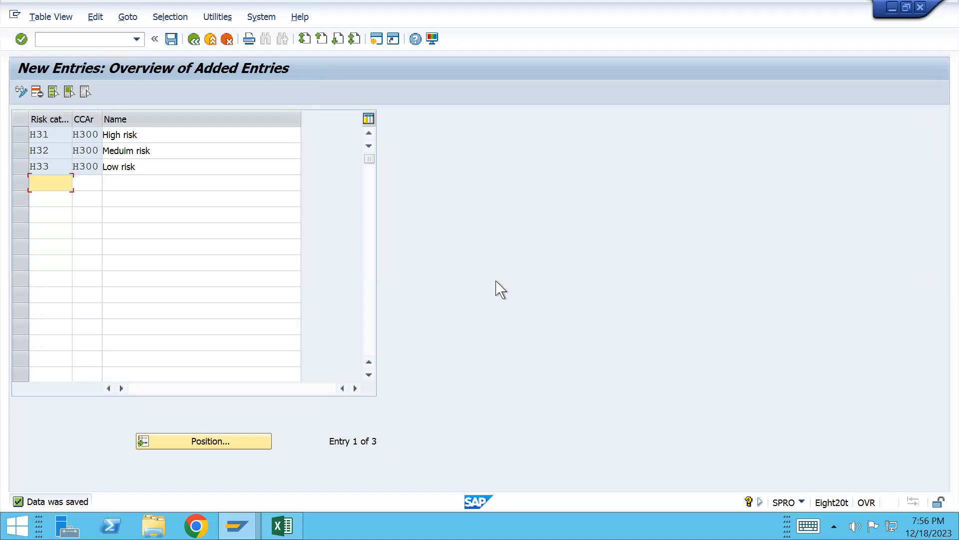
- Switch to the Excel worksheet and shade the Step1 to Step3 labels and descriptions (A3:B5) light gray
{"action": "key", "text": "alt+Tab"}
{"action": "mouse_move", "coordinate": [283, 525]}
{"action": "left_click", "coordinate": [280, 440]}
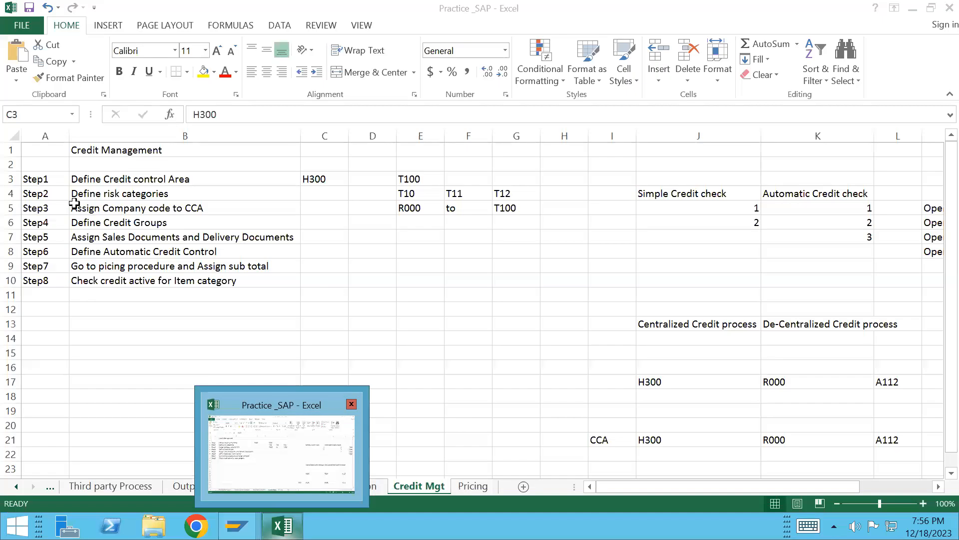
{"action": "left_click", "coordinate": [46, 181]}
{"action": "key", "text": "shift+Down"}
{"action": "key", "text": "shift+Down"}
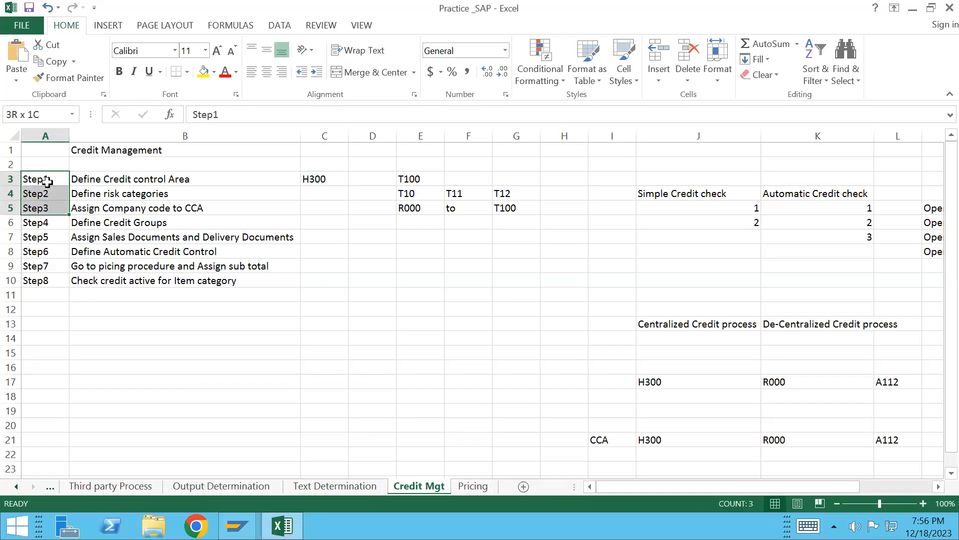
{"action": "key", "text": "shift+Right"}
{"action": "key", "text": "shift+Right"}
{"action": "key", "text": "shift+Left"}
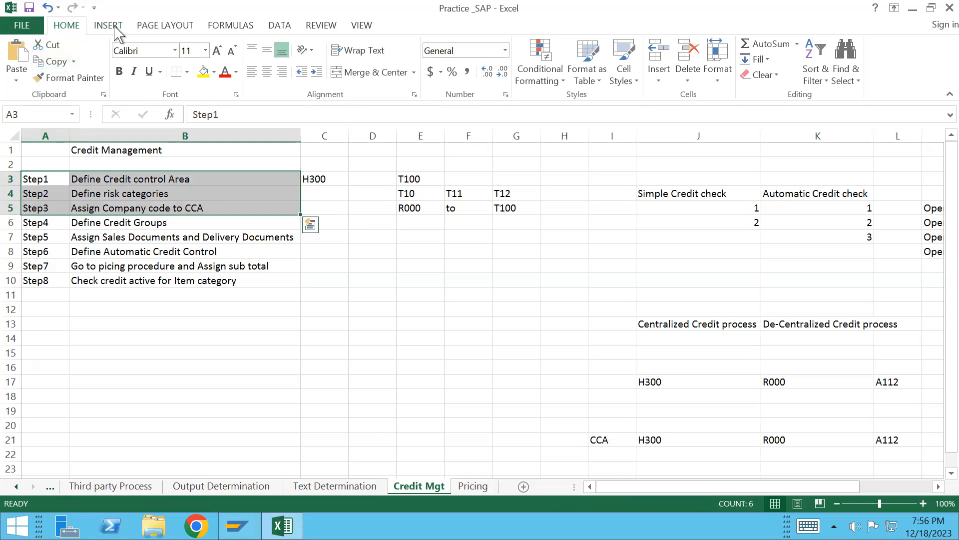
{"action": "left_click", "coordinate": [214, 71]}
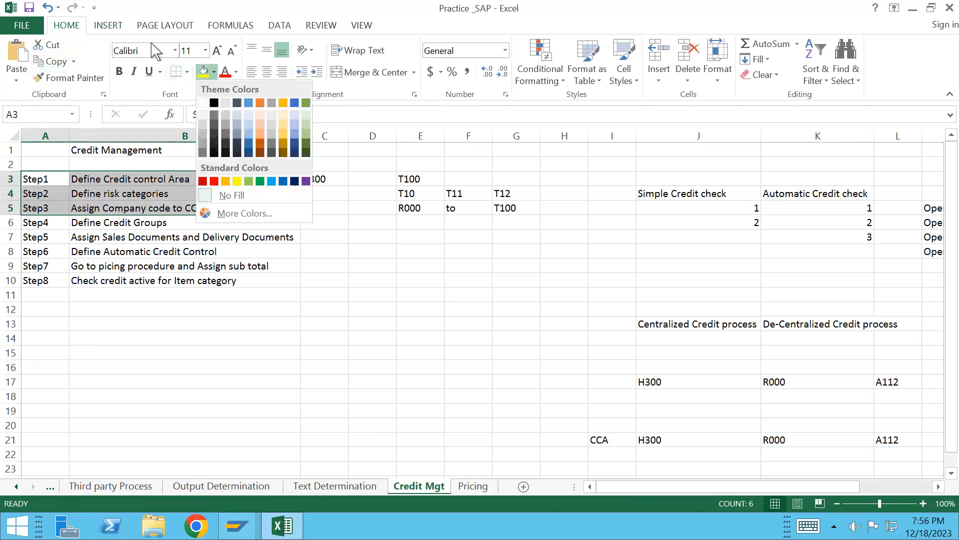
{"action": "left_click", "coordinate": [226, 103]}
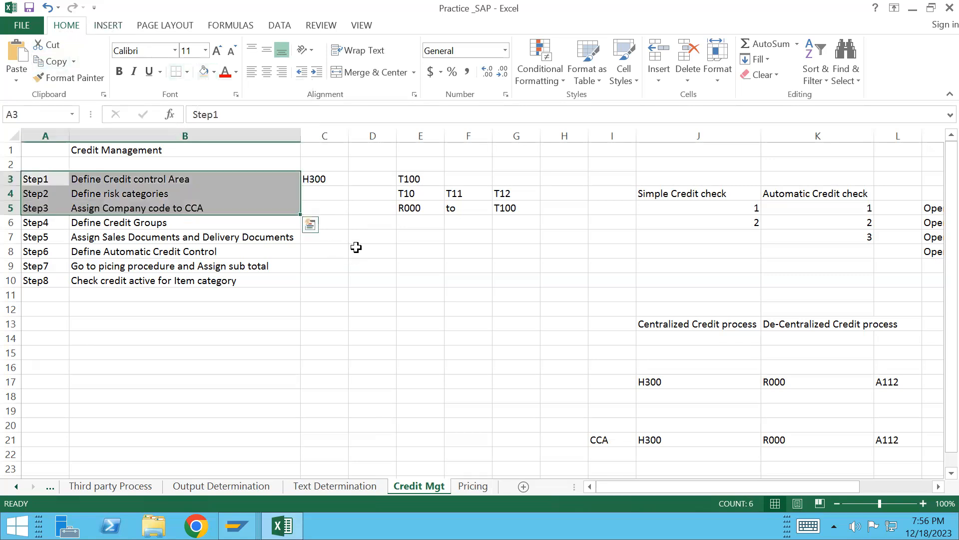
- Record risk categories H31 and H32 in cells C4 and D4 of the Define risk categories row
{"action": "left_click", "coordinate": [320, 191]}
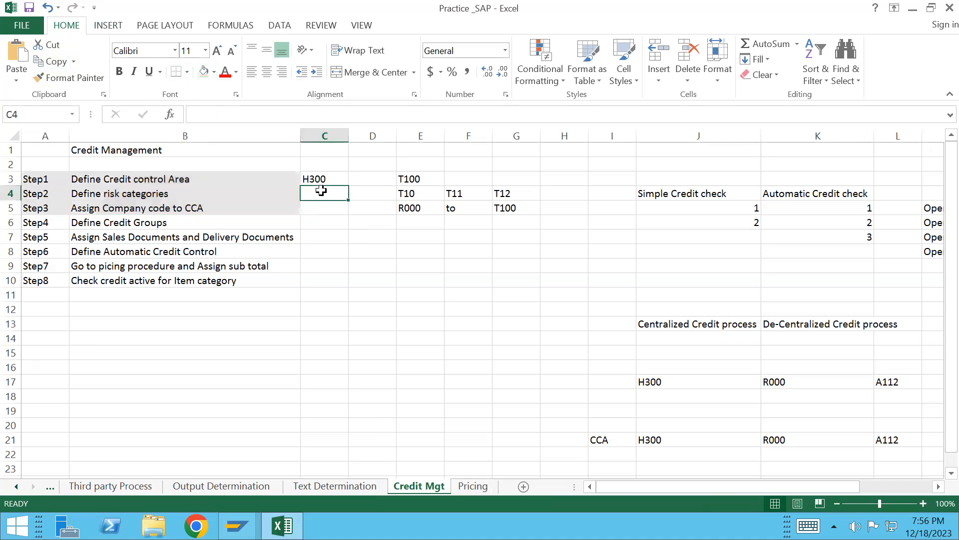
{"action": "type", "text": "H3"}
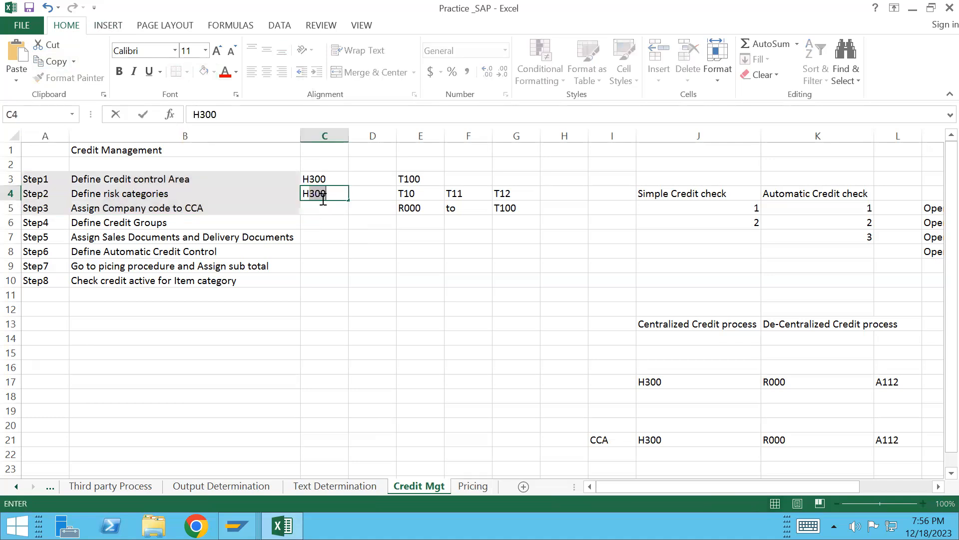
{"action": "type", "text": "1"}
{"action": "left_click", "coordinate": [364, 193]}
{"action": "type", "text": "H32"}
{"action": "key", "text": "Tab"}
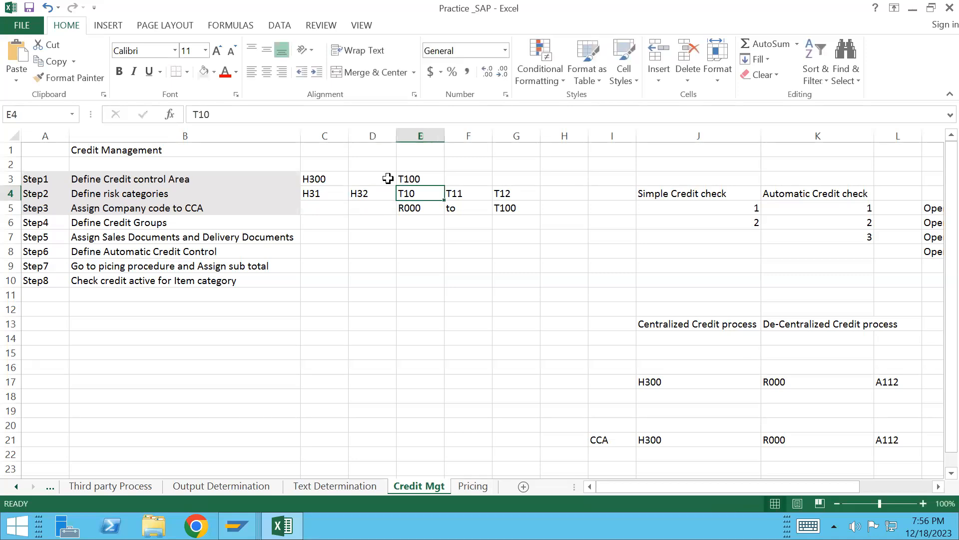
- Insert two blank columns before column E, ahead of the T100 example values
{"action": "left_click", "coordinate": [419, 132]}
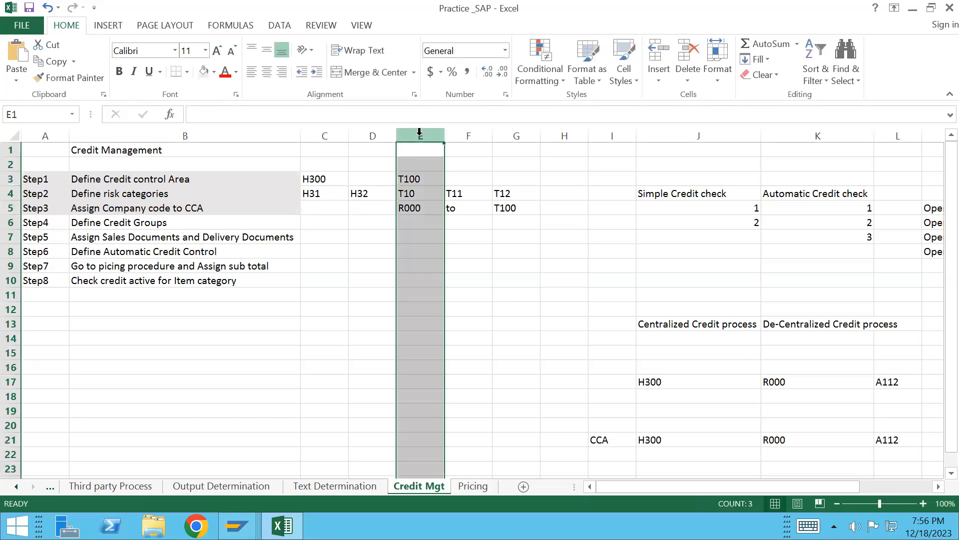
{"action": "type", "text": "+"}
{"action": "key", "text": "BackSpace"}
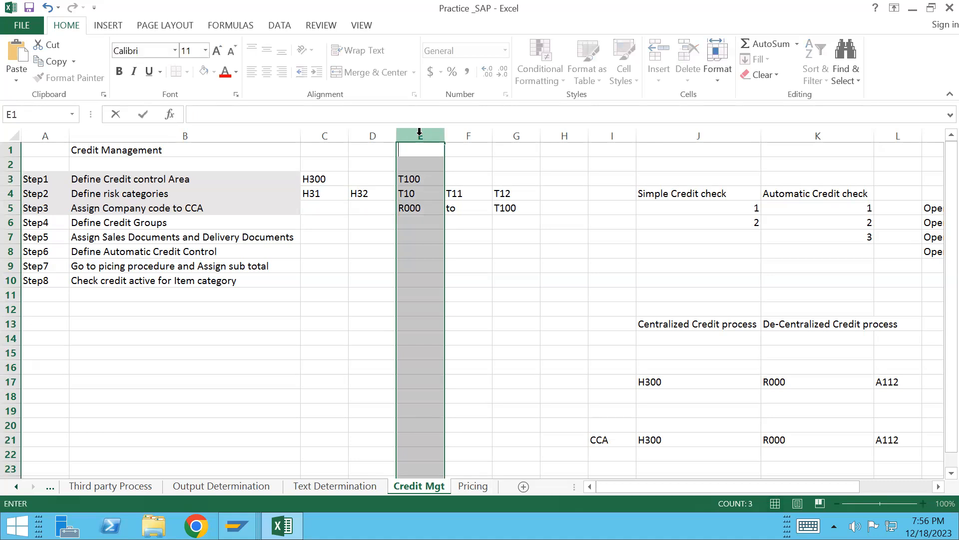
{"action": "key", "text": "Escape"}
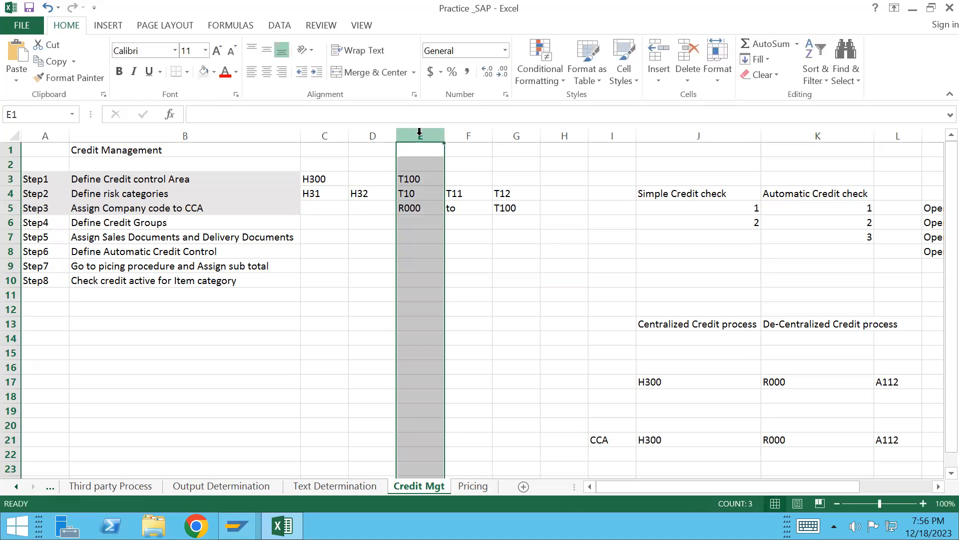
{"action": "key", "text": "ctrl+shift+plus"}
{"action": "key", "text": "ctrl+shift+plus"}
- Record risk category H33 in cell E4 of the Define risk categories row
{"action": "left_click", "coordinate": [408, 195]}
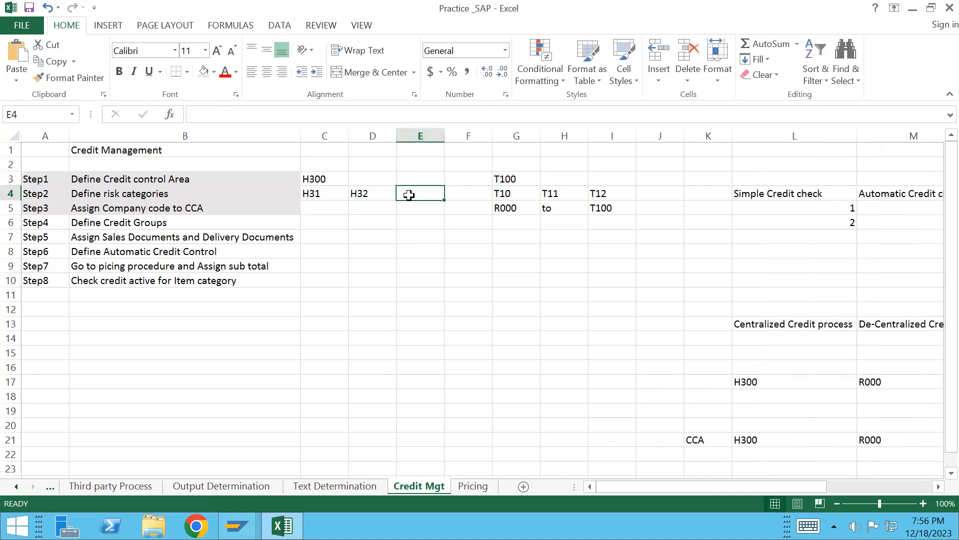
{"action": "type", "text": "H3"}
{"action": "type", "text": "32"}
{"action": "key", "text": "BackSpace"}
{"action": "type", "text": "3"}
{"action": "key", "text": "Return"}
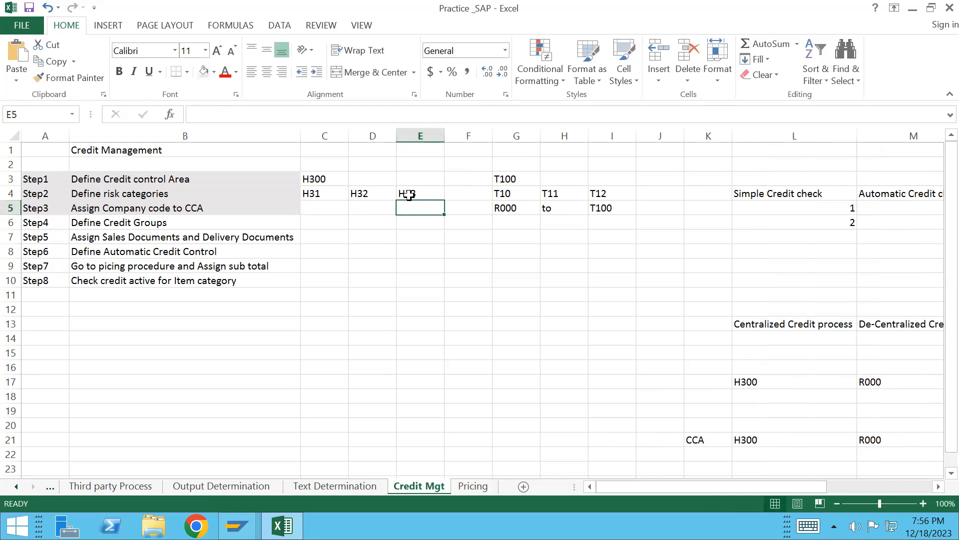
- Enter H300 in both C5 and D5 of the Assign Company code to CCA row
{"action": "left_click", "coordinate": [314, 205]}
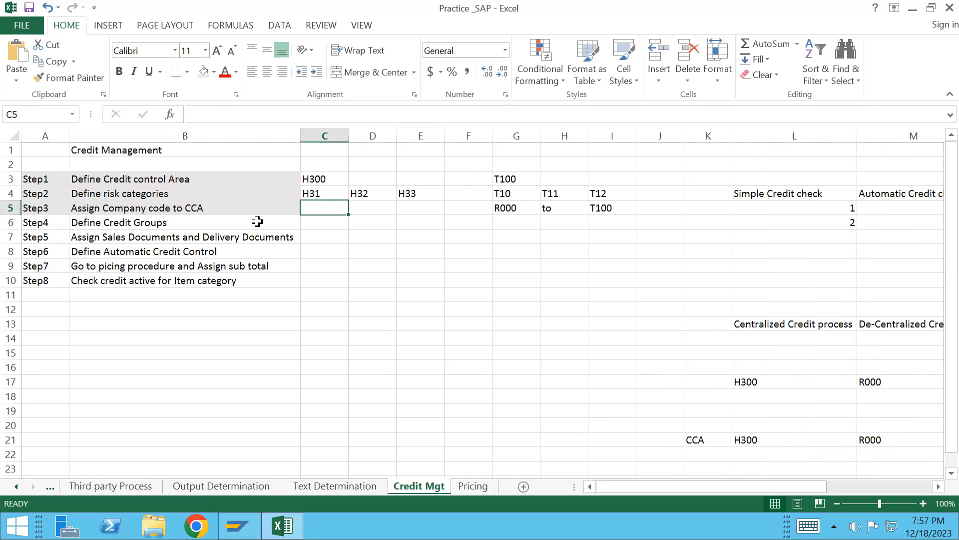
{"action": "type", "text": "H3"}
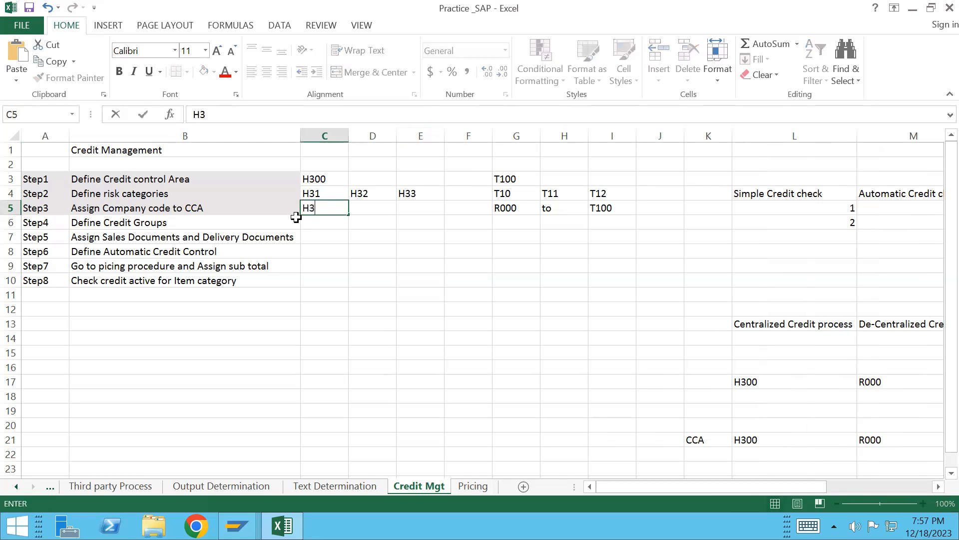
{"action": "type", "text": "00"}
{"action": "key", "text": "Tab"}
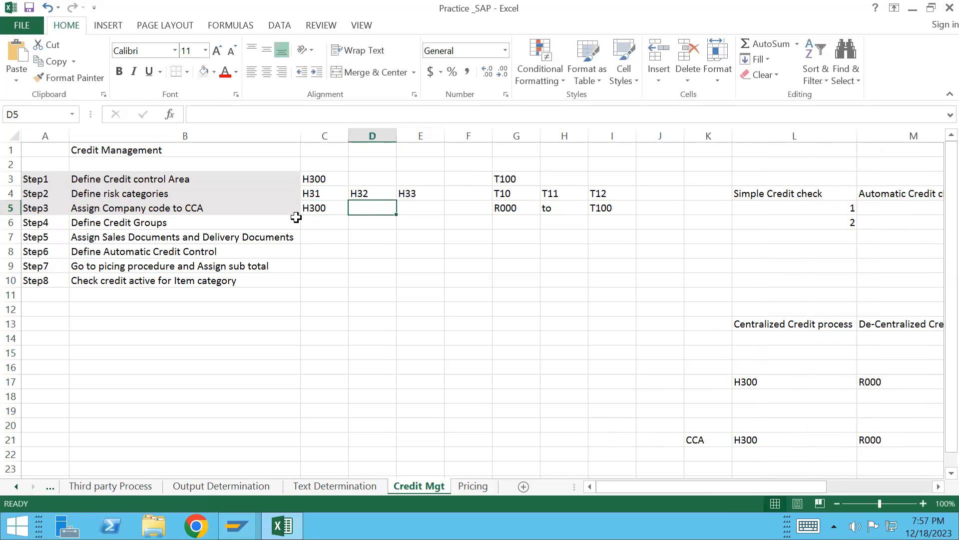
{"action": "type", "text": "H300"}
{"action": "key", "text": "Return"}
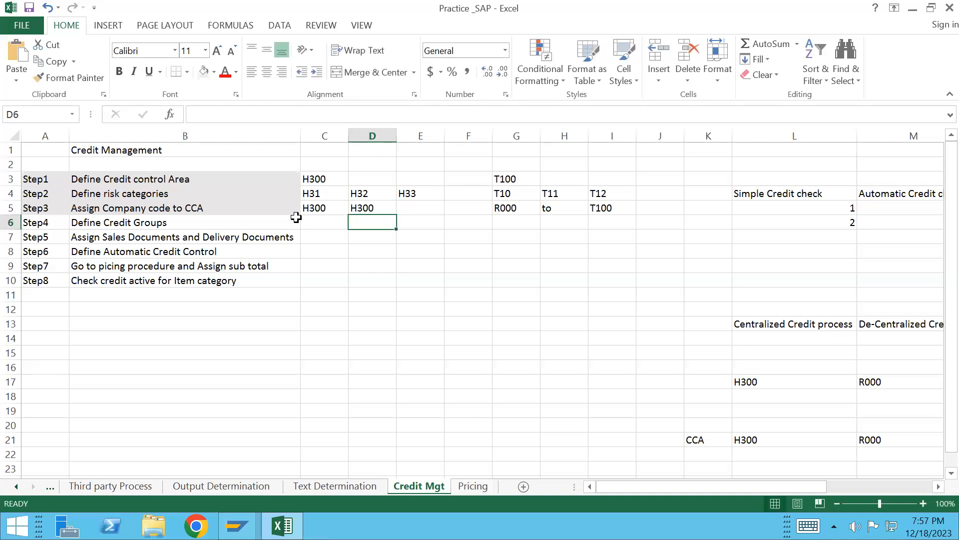
- Select the Define Credit Groups entry in the worksheet, switch back to SAP and save the risk category entries again
{"action": "left_click", "coordinate": [142, 223]}
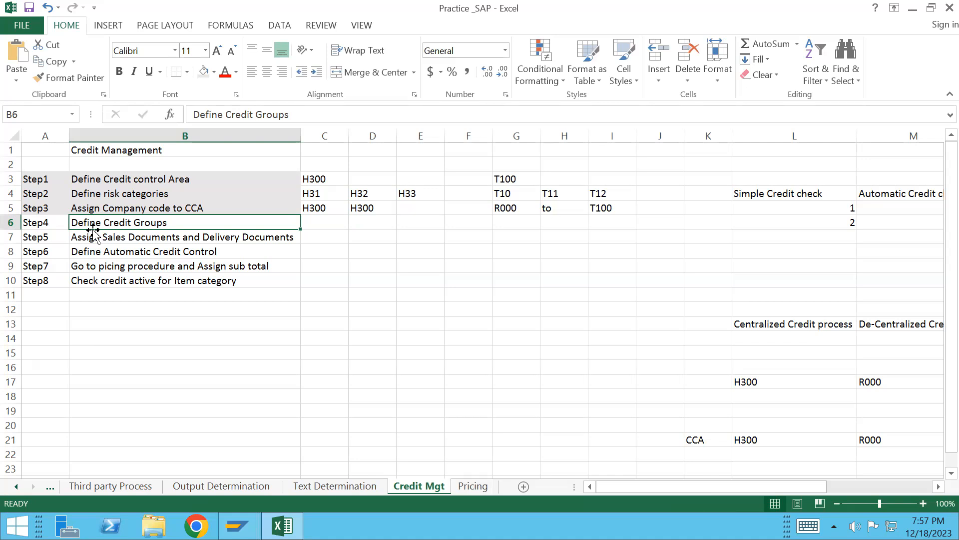
{"action": "key", "text": "alt+Tab"}
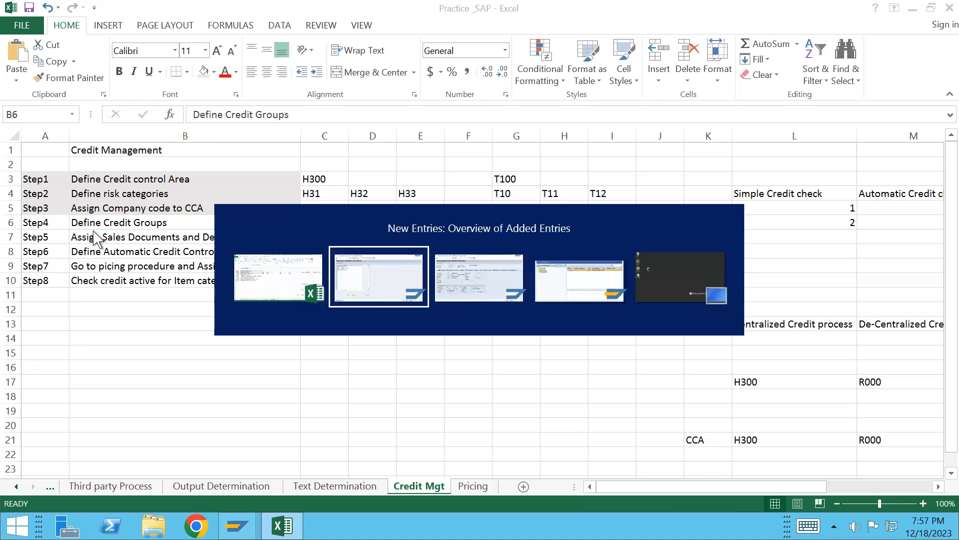
{"action": "key", "text": "alt+Tab"}
{"action": "key", "text": "alt+Tab"}
{"action": "key", "text": "alt+Tab"}
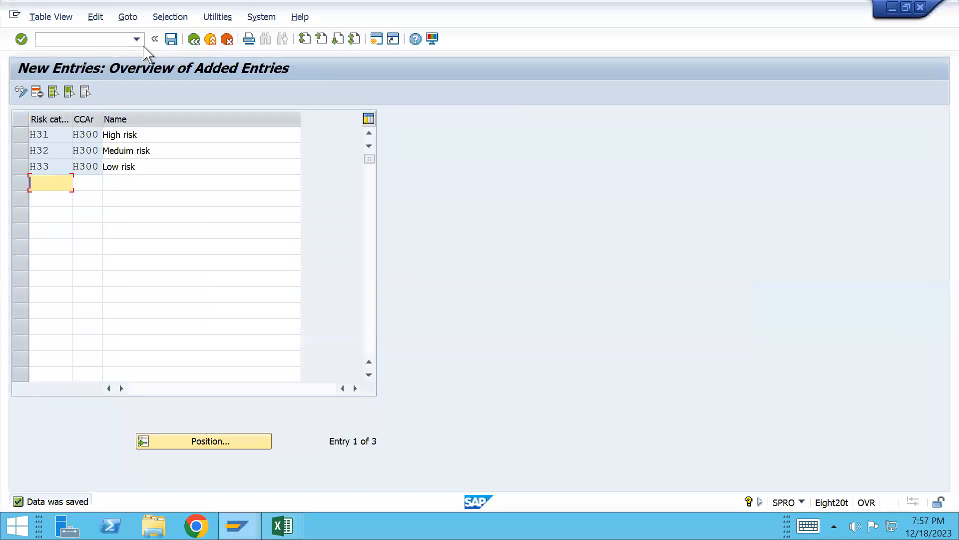
{"action": "left_click", "coordinate": [177, 42]}
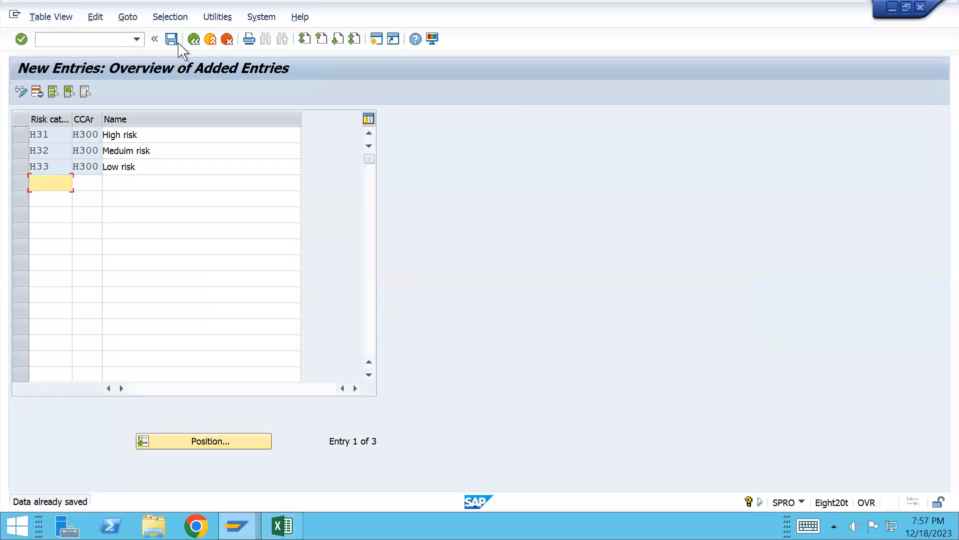
- Start a new /nspro transaction and display the SAP Reference IMG
{"action": "left_click", "coordinate": [75, 38]}
{"action": "type", "text": "/nspro"}
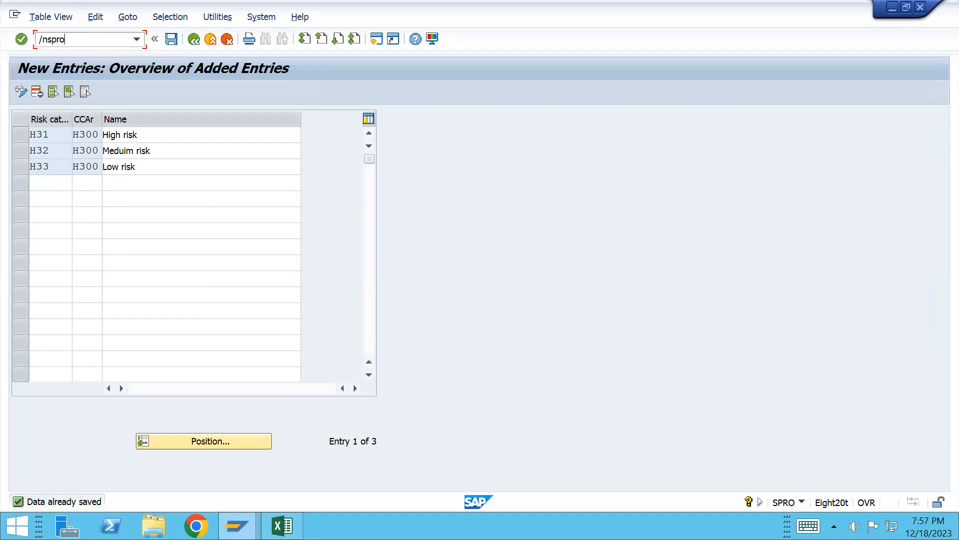
{"action": "key", "text": "Return"}
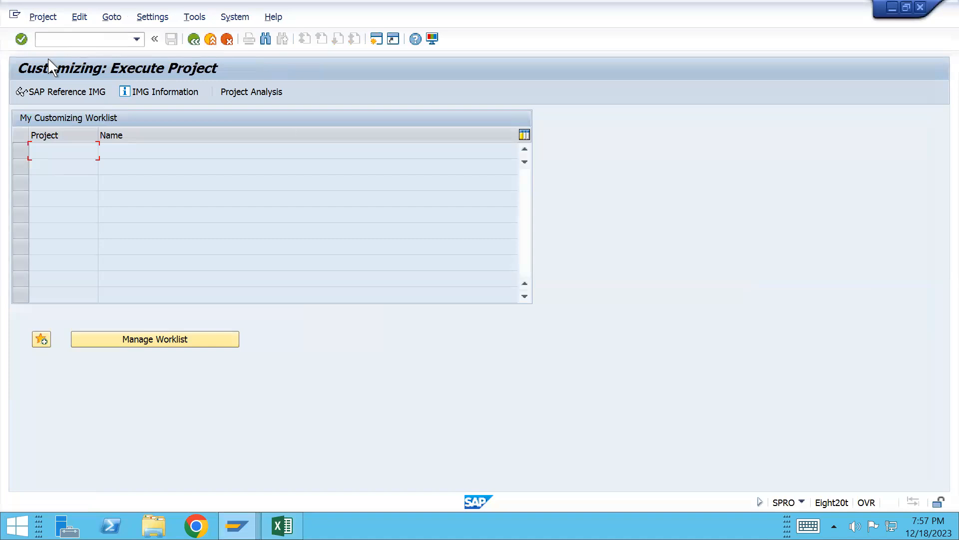
{"action": "left_click", "coordinate": [50, 92]}
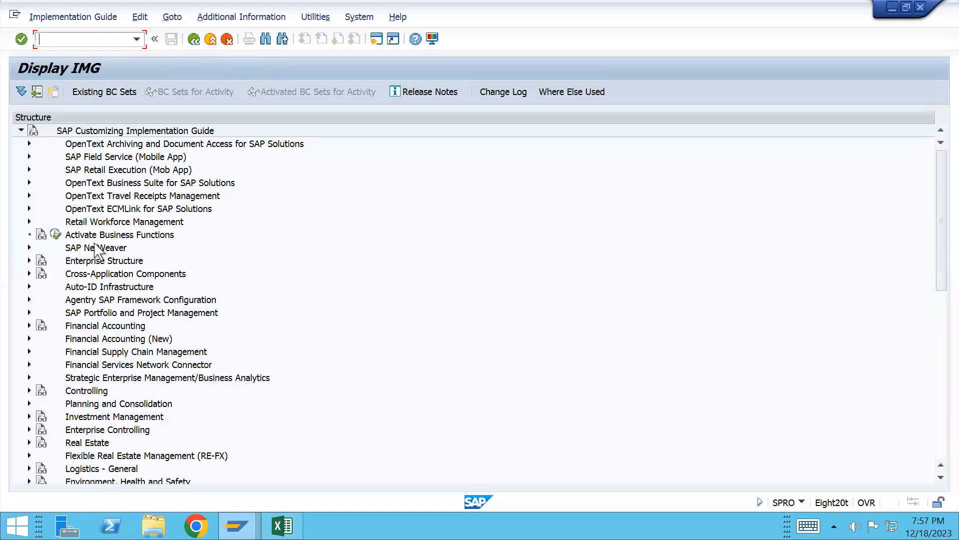
- Open Define Credit Groups under Sales and Distribution, Basic Functions, Credit Management/Risk Management, Credit Management
{"action": "left_click_drag", "start_coordinate": [940, 267], "coordinate": [939, 334]}
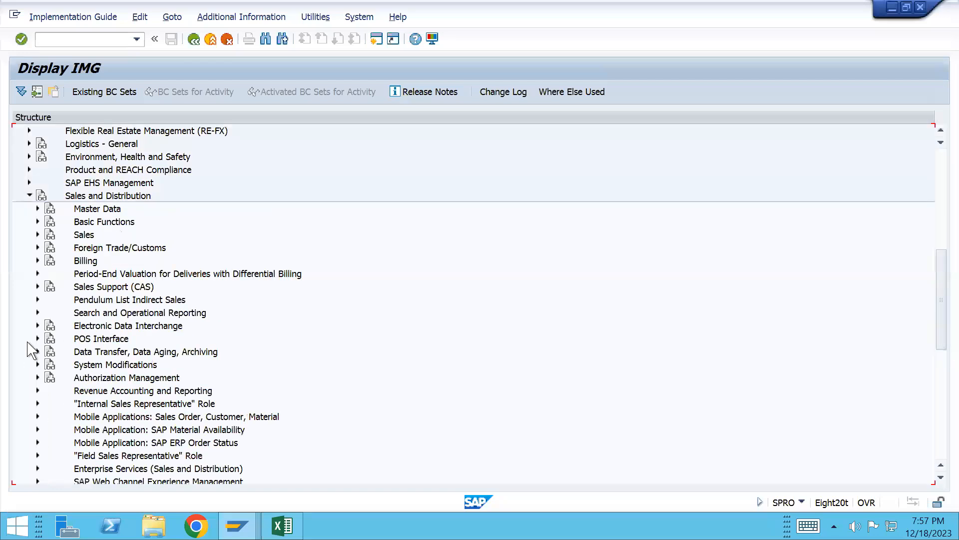
{"action": "left_click", "coordinate": [37, 222]}
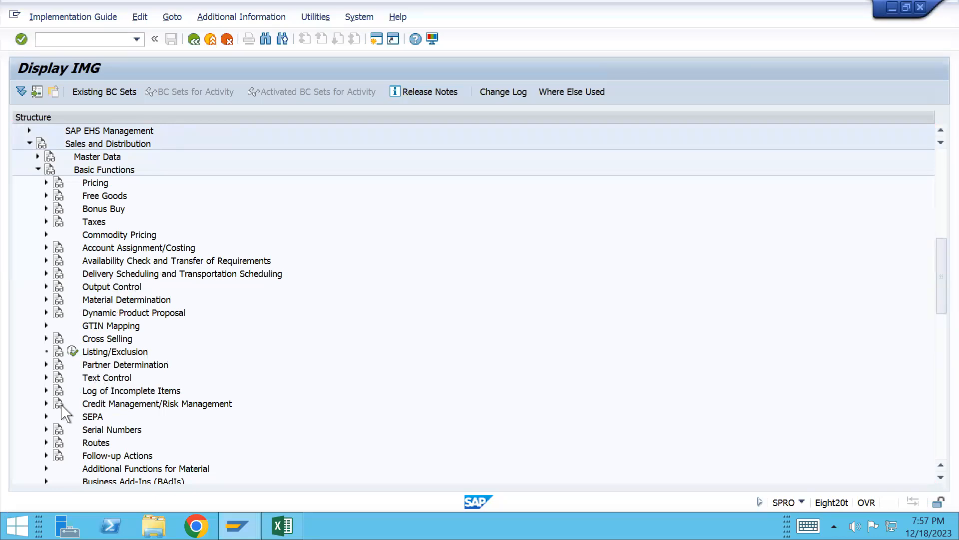
{"action": "left_click", "coordinate": [46, 404]}
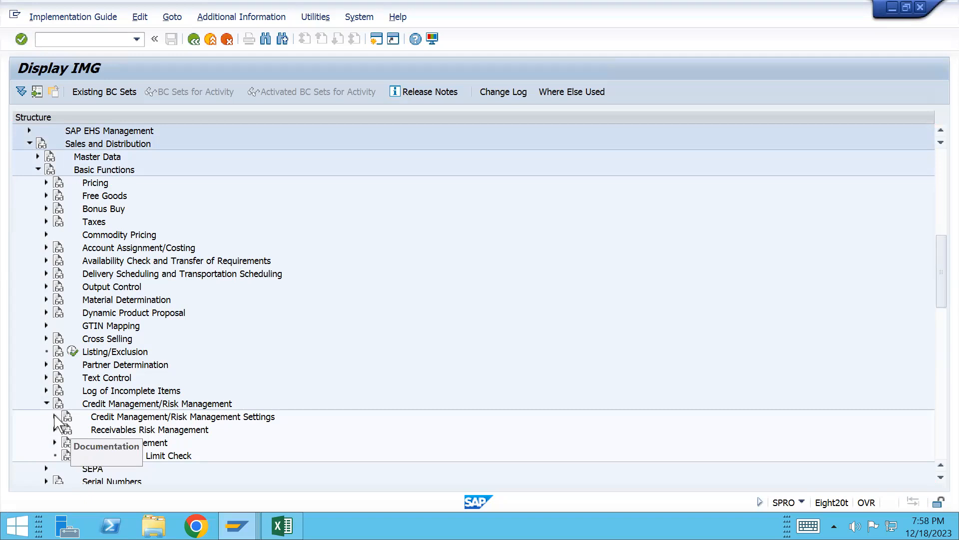
{"action": "left_click", "coordinate": [56, 442]}
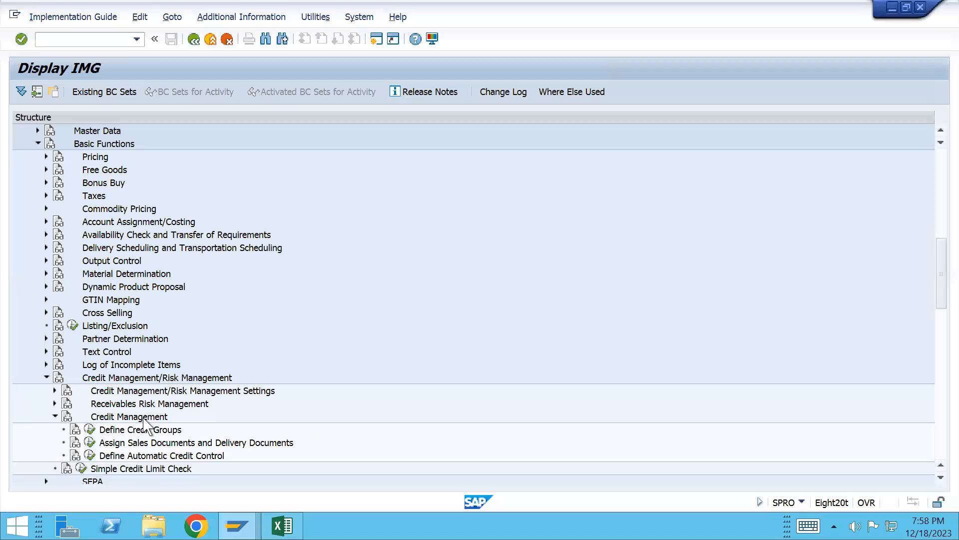
{"action": "left_click", "coordinate": [89, 430]}
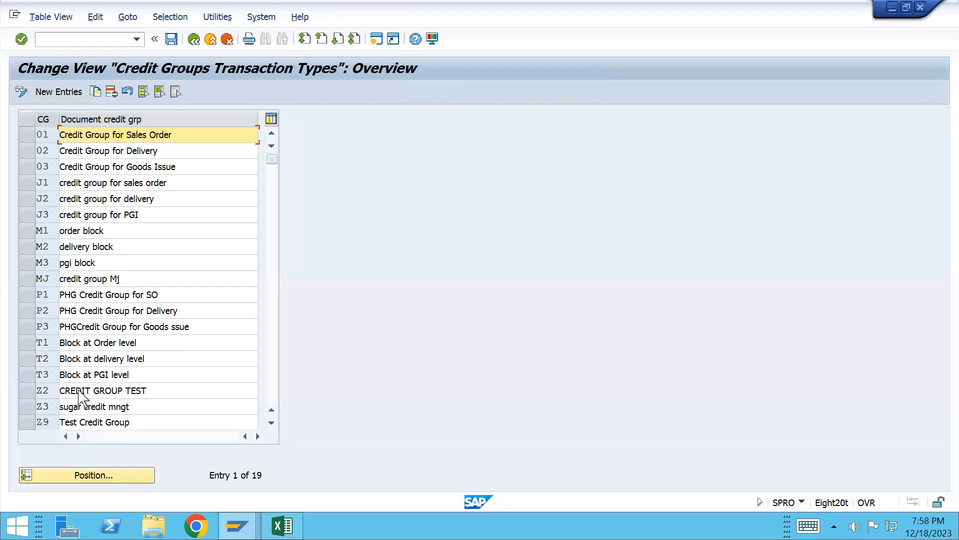
- Start new credit group entries, check the worksheet, and add H1 with the suggested description Block at Order level
{"action": "left_click", "coordinate": [54, 92]}
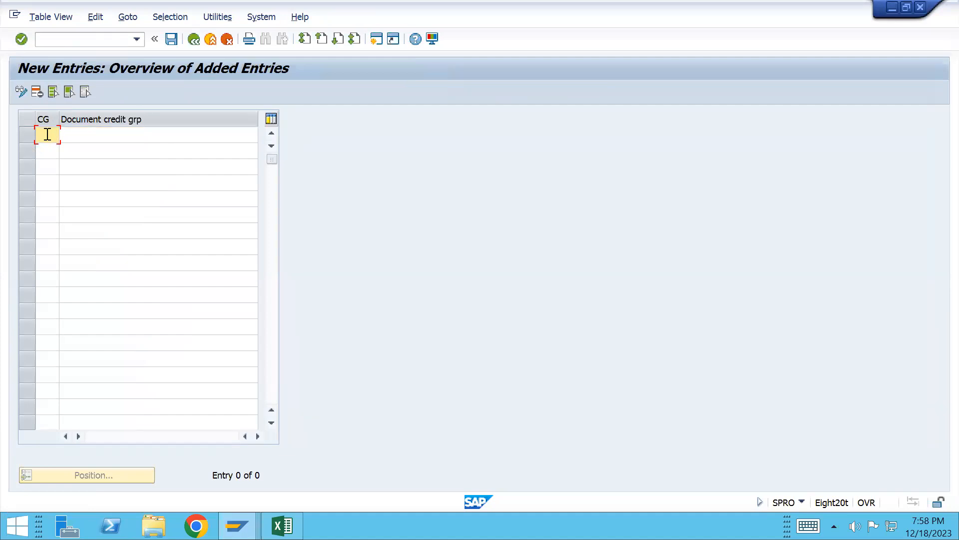
{"action": "key", "text": "alt+Tab"}
{"action": "key", "text": "Tab"}
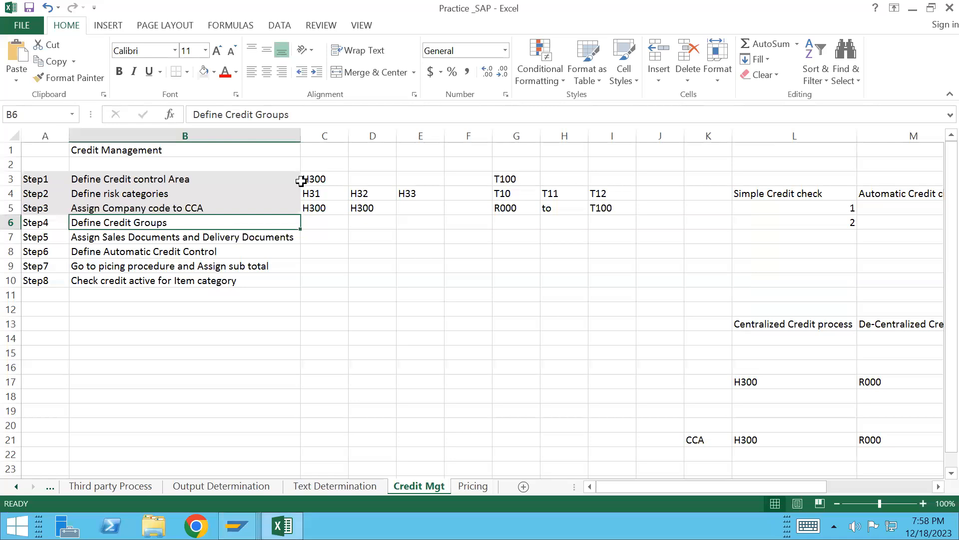
{"action": "key", "text": "alt+Tab"}
{"action": "type", "text": "H1"}
{"action": "key", "text": "Tab"}
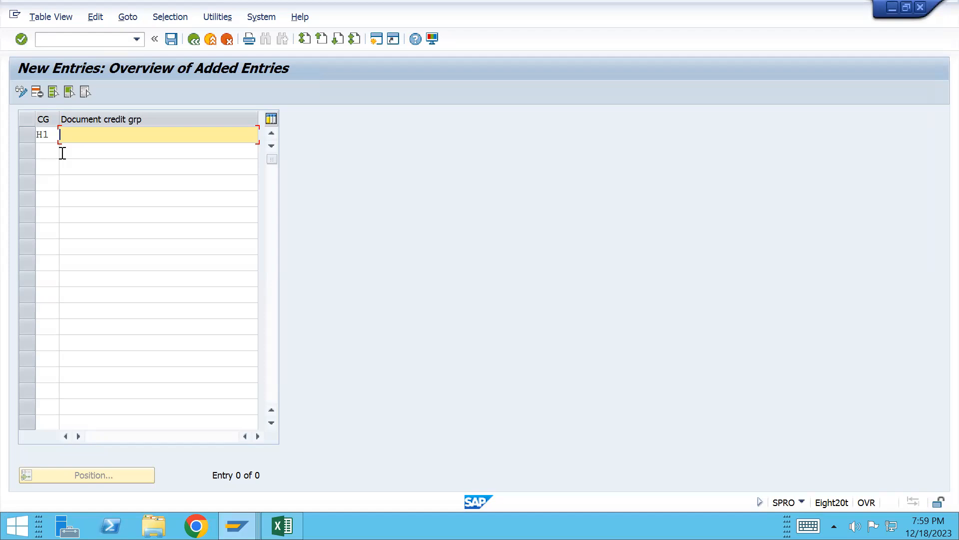
{"action": "type", "text": "Blo"}
{"action": "key", "text": "Down"}
{"action": "key", "text": "Return"}
- Add credit group H2 with the description Block at delivery level on the second row of the new entries
{"action": "left_click", "coordinate": [49, 151]}
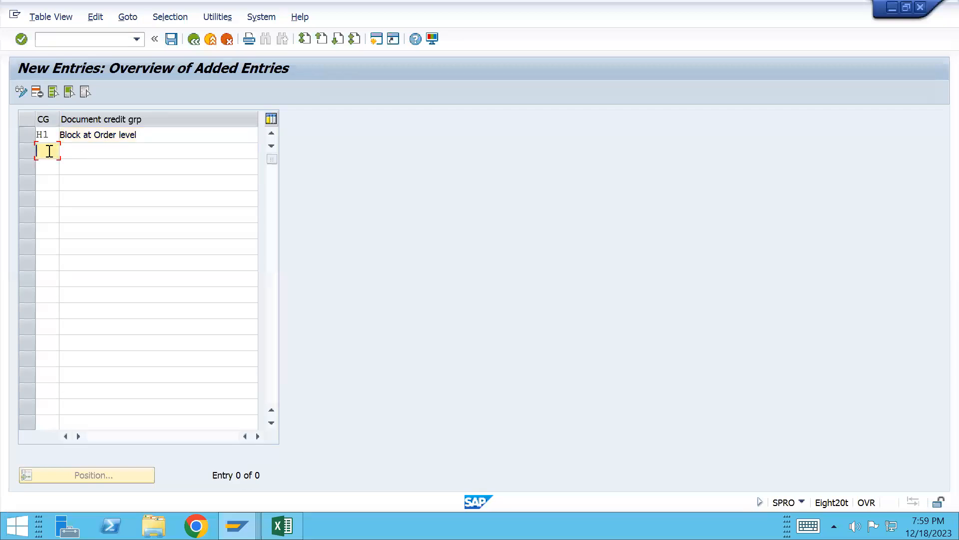
{"action": "type", "text": "H2"}
{"action": "key", "text": "Tab"}
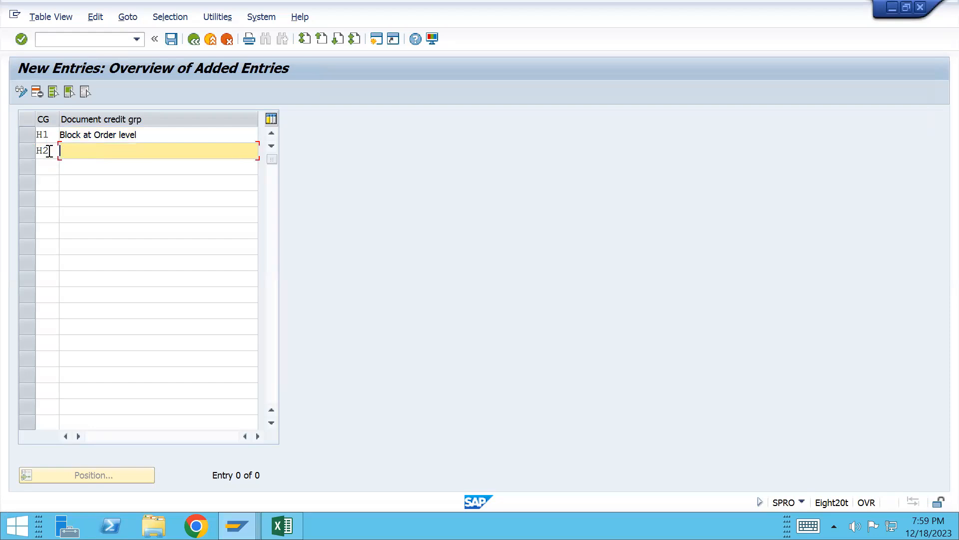
{"action": "type", "text": "Bl"}
{"action": "key", "text": "Down"}
{"action": "key", "text": "Down"}
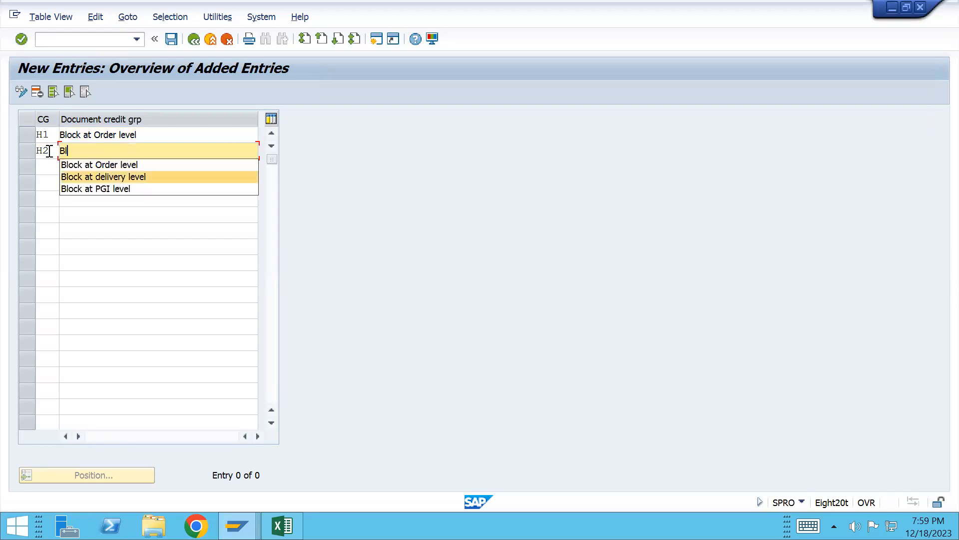
{"action": "key", "text": "Return"}
- Add credit group H3 with the description Block at PGI level on the third row
{"action": "left_click", "coordinate": [50, 166]}
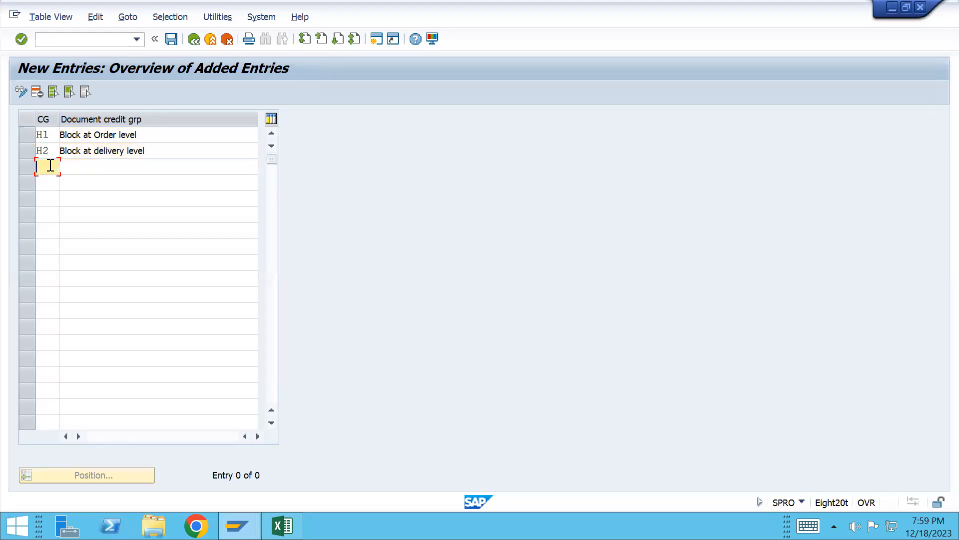
{"action": "type", "text": "H3"}
{"action": "key", "text": "Tab"}
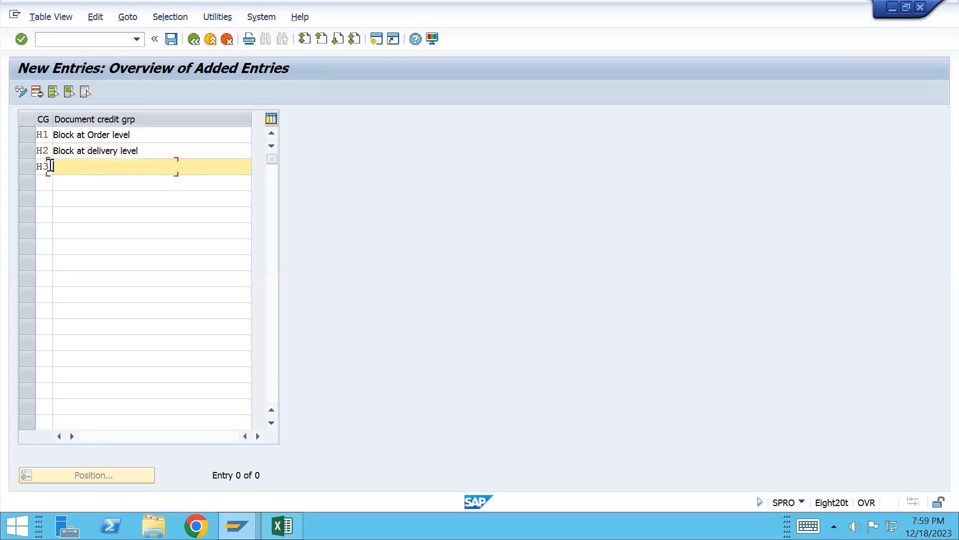
{"action": "type", "text": "Blo"}
{"action": "key", "text": "Down"}
{"action": "key", "text": "Down"}
{"action": "key", "text": "Down"}
{"action": "key", "text": "Return"}
{"action": "key", "text": "Return"}
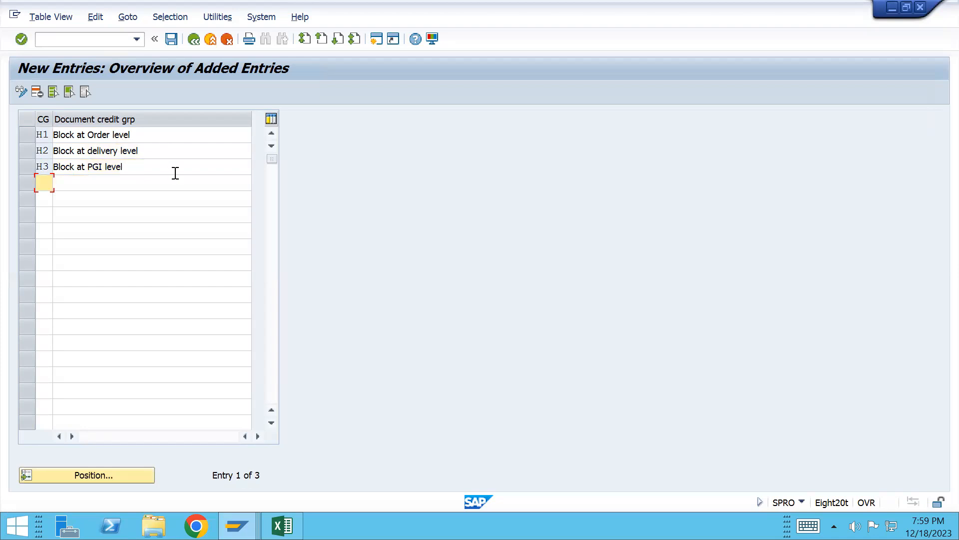
- Save the new credit groups under the proposed customizing request and return to the credit groups overview
{"action": "left_click", "coordinate": [175, 42]}
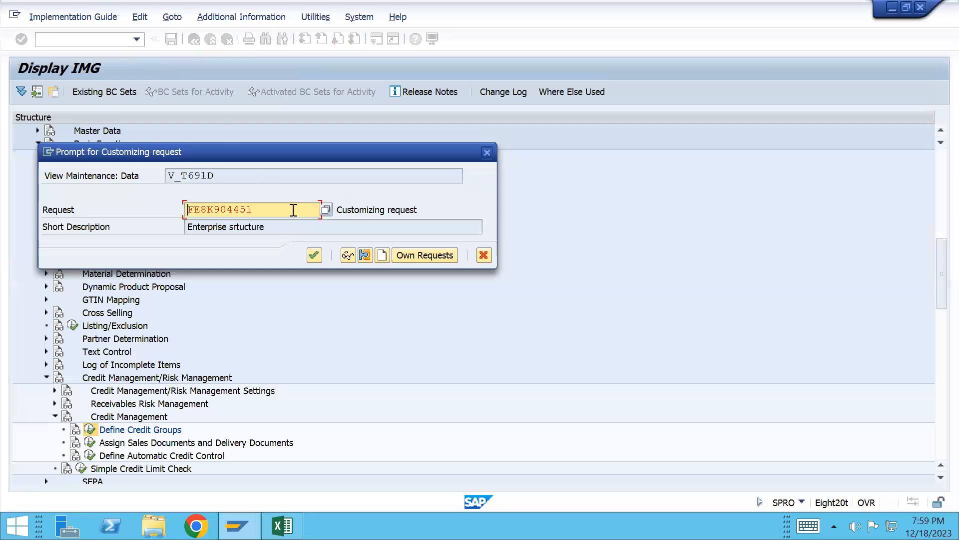
{"action": "left_click", "coordinate": [312, 256]}
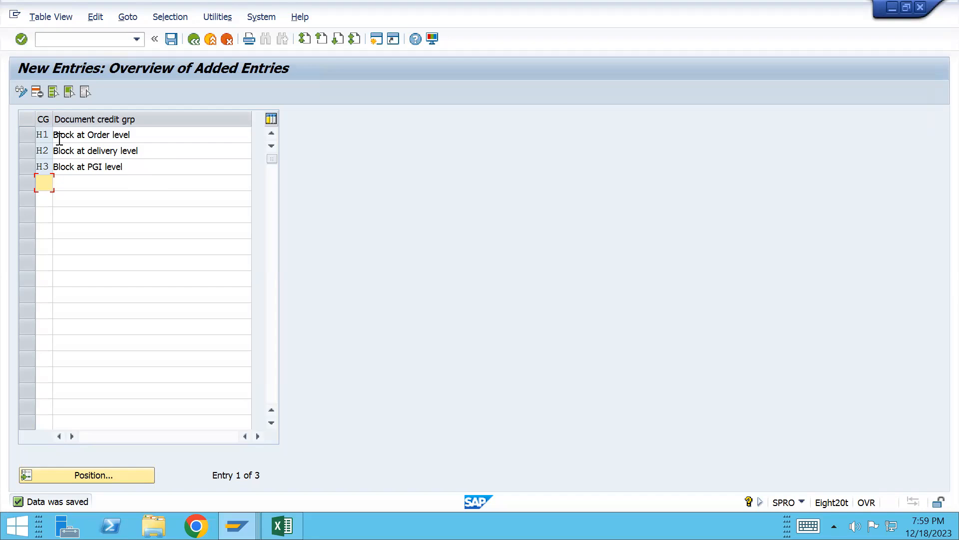
{"action": "left_click_drag", "start_coordinate": [56, 139], "coordinate": [142, 179]}
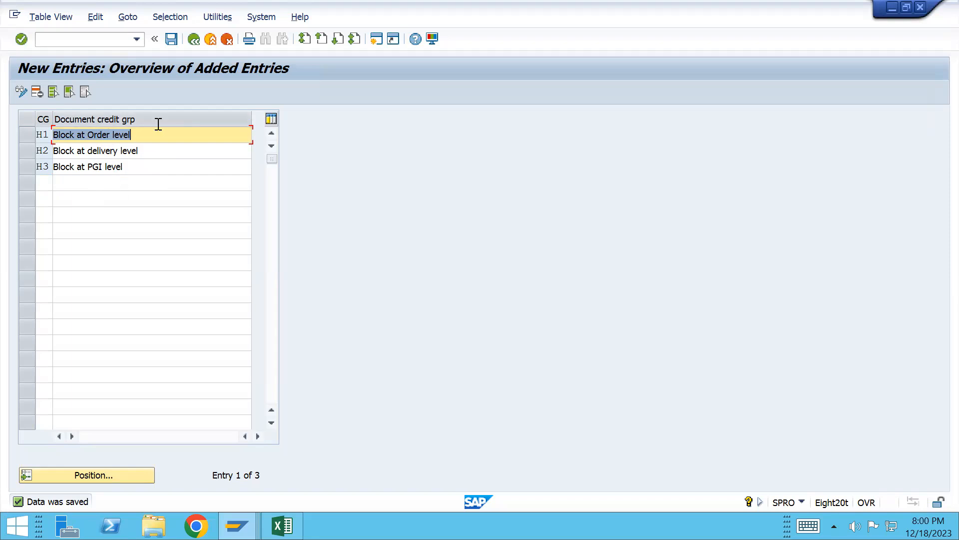
{"action": "left_click", "coordinate": [172, 40]}
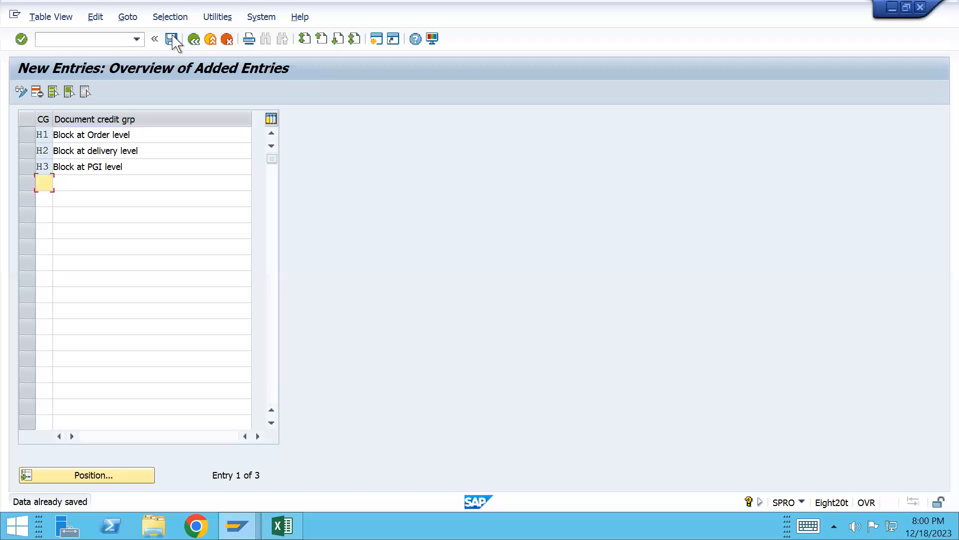
{"action": "left_click", "coordinate": [195, 40]}
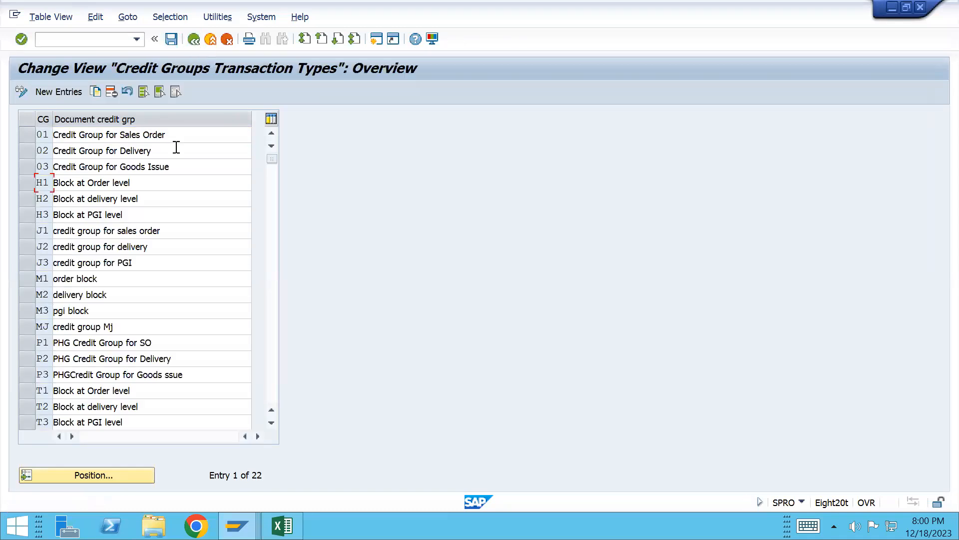
- Switch to the Excel worksheet and shade the Step4 Define Credit Groups cells grey like the steps above
{"action": "key", "text": "alt+Tab"}
{"action": "left_click", "coordinate": [34, 226]}
{"action": "key", "text": "shift+Right"}
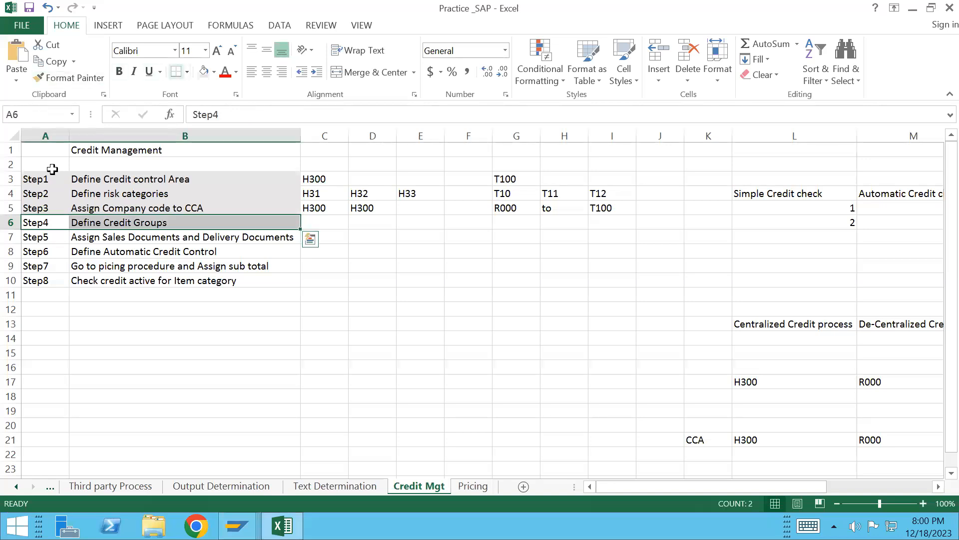
- Record H1, H2 and H3 in cells C6, D6 and E6 beside Define Credit Groups
{"action": "left_click", "coordinate": [331, 220]}
{"action": "type", "text": "H"}
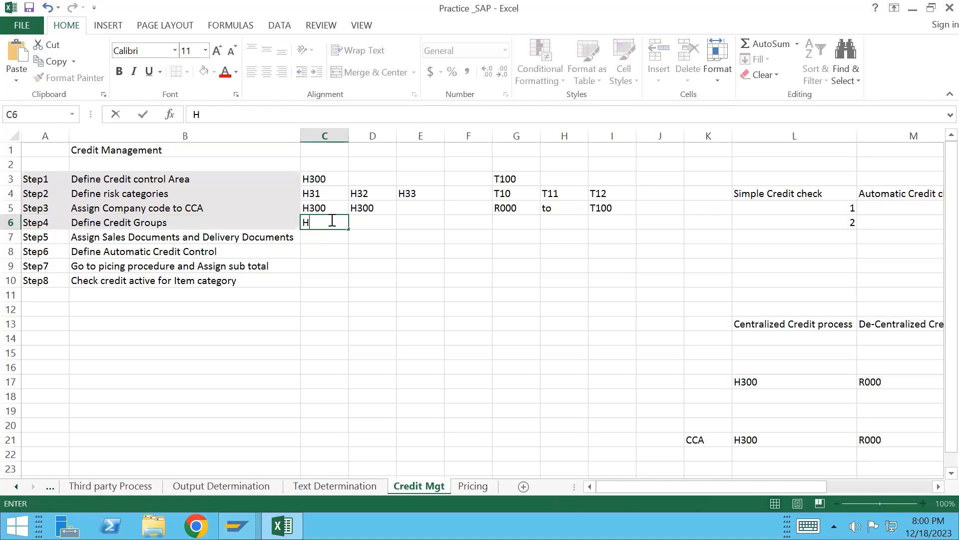
{"action": "type", "text": "1"}
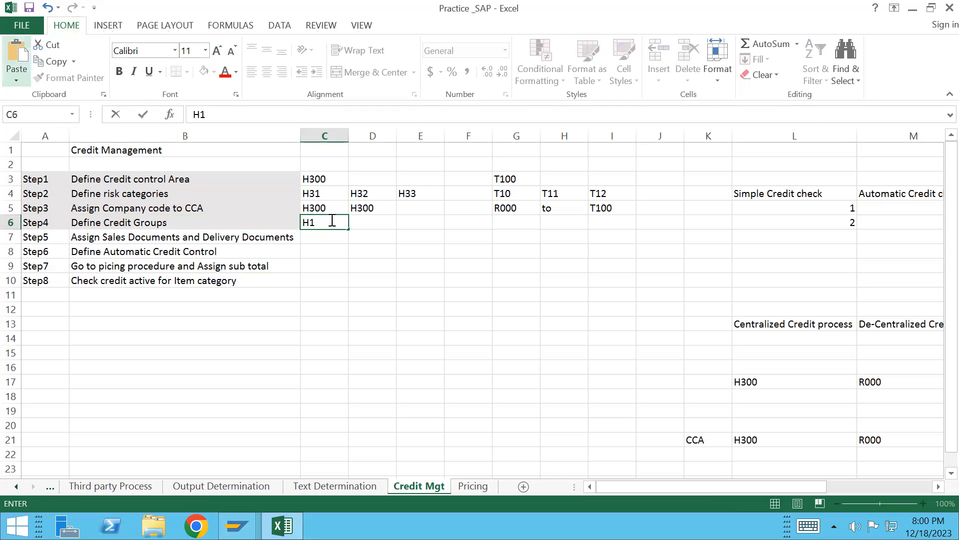
{"action": "left_click", "coordinate": [370, 226]}
{"action": "type", "text": "H2"}
{"action": "key", "text": "Tab"}
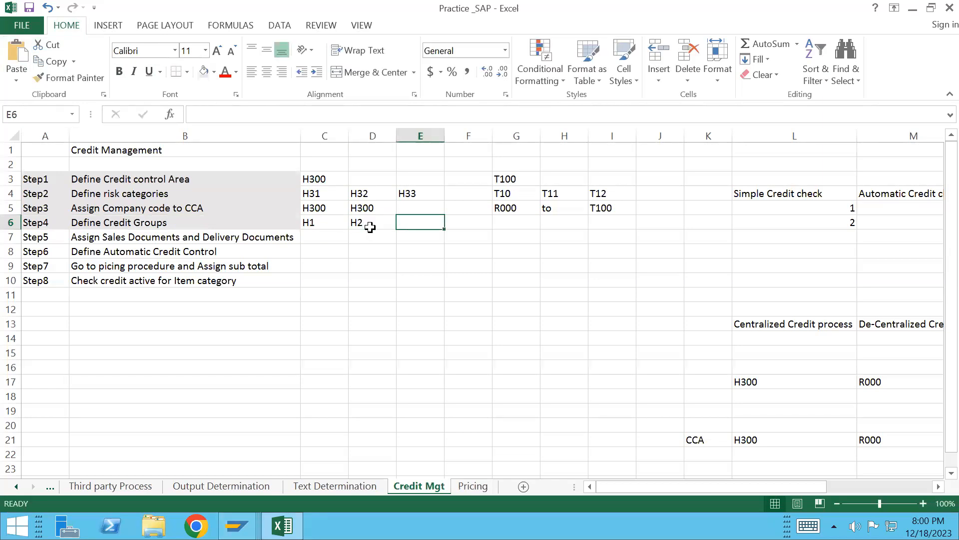
{"action": "type", "text": "H3"}
{"action": "key", "text": "BackSpace"}
{"action": "key", "text": "Return"}
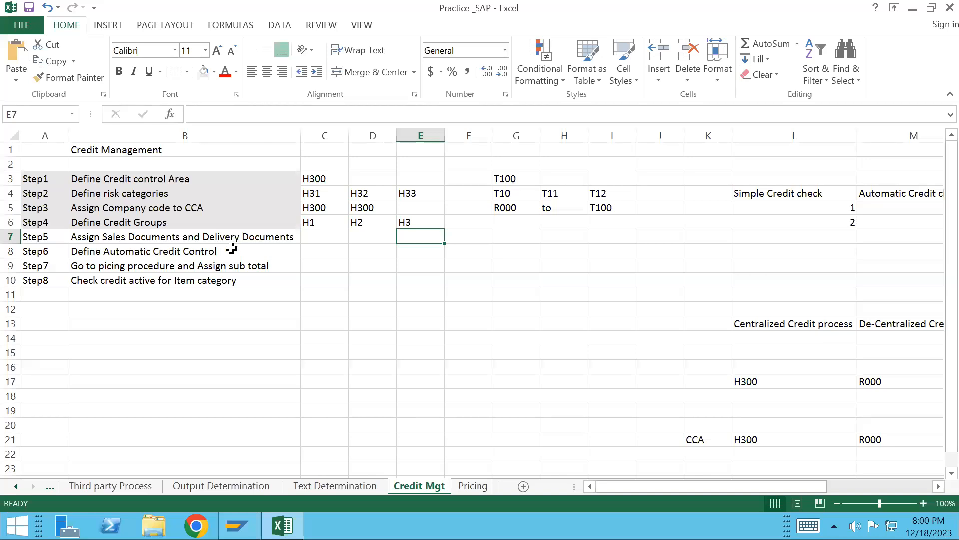
- Switch back to SAP and open Credit limit check for order types under Assign Sales Documents and Delivery Documents
{"action": "key", "text": "alt+Tab"}
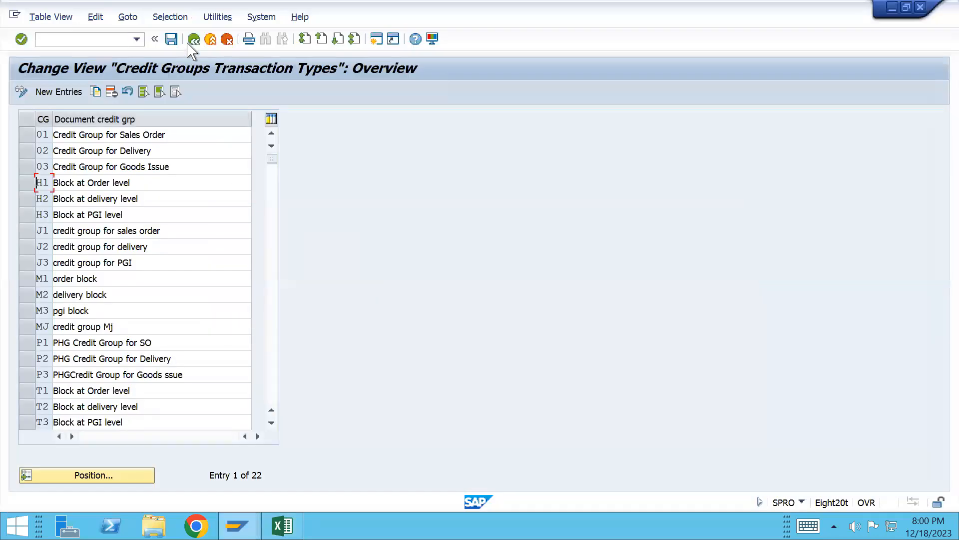
{"action": "left_click", "coordinate": [189, 43]}
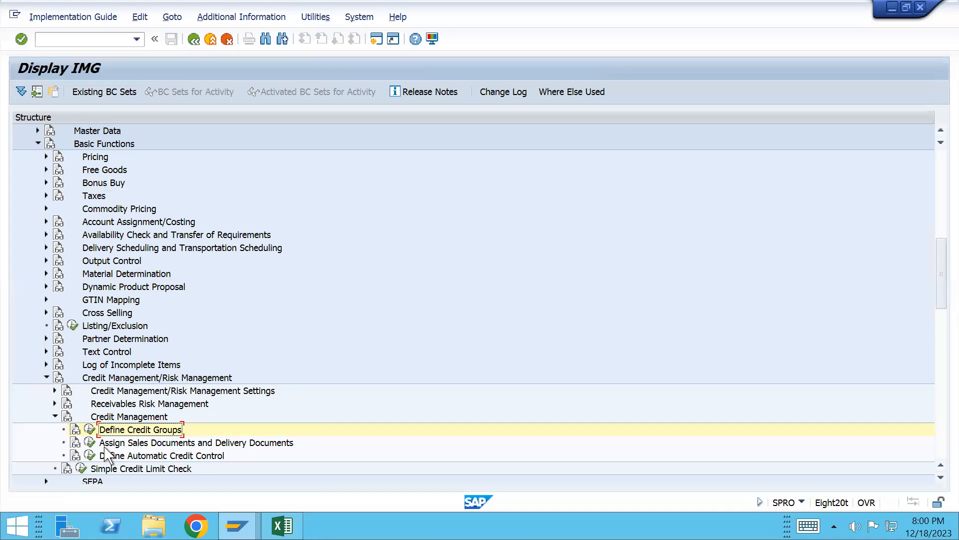
{"action": "left_click", "coordinate": [91, 453]}
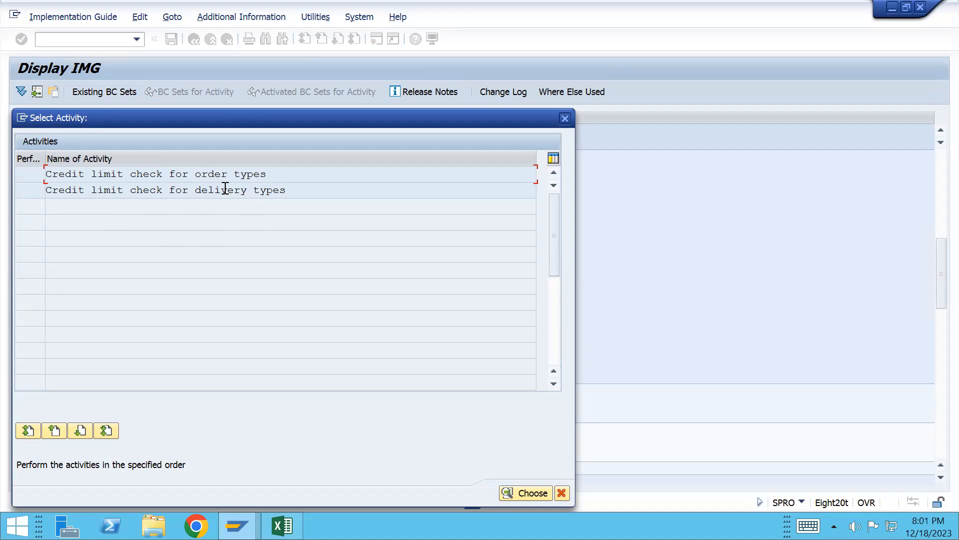
{"action": "double_click", "coordinate": [212, 178]}
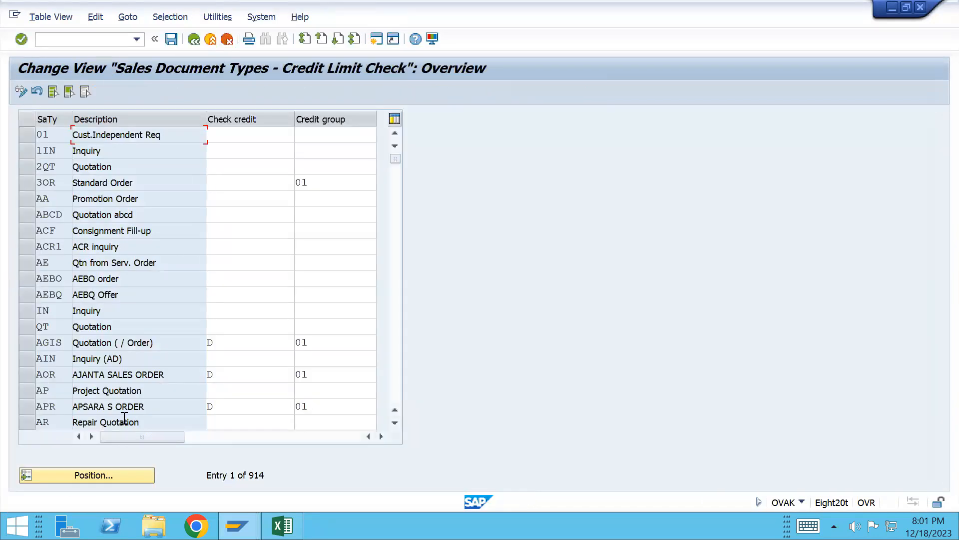
- Copy the order type OR2 from the displayed standard order's header and position the sales document type list at it
{"action": "left_click", "coordinate": [107, 477]}
{"action": "key", "text": "alt+Tab"}
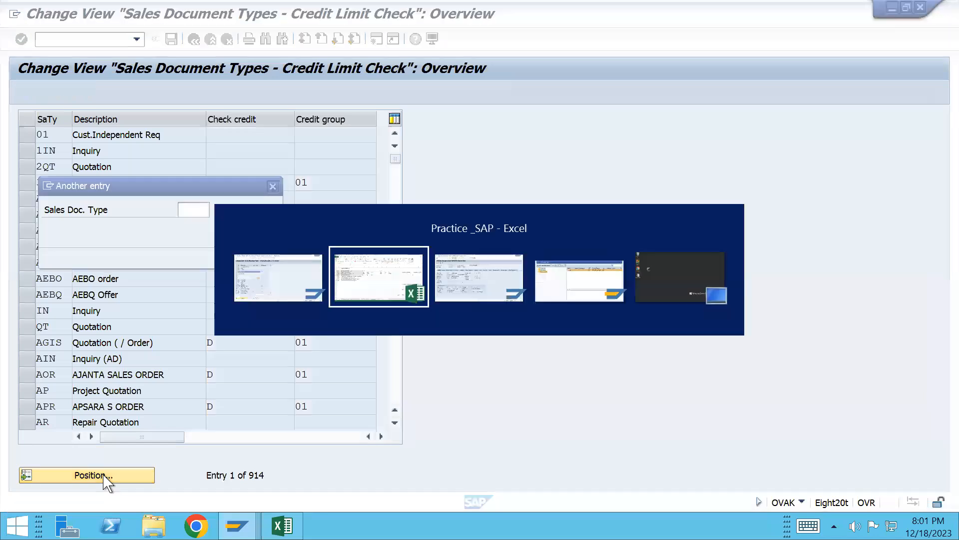
{"action": "key", "text": "alt+Tab"}
{"action": "left_click", "coordinate": [141, 202]}
{"action": "double_click", "coordinate": [141, 202]}
{"action": "key", "text": "ctrl+c"}
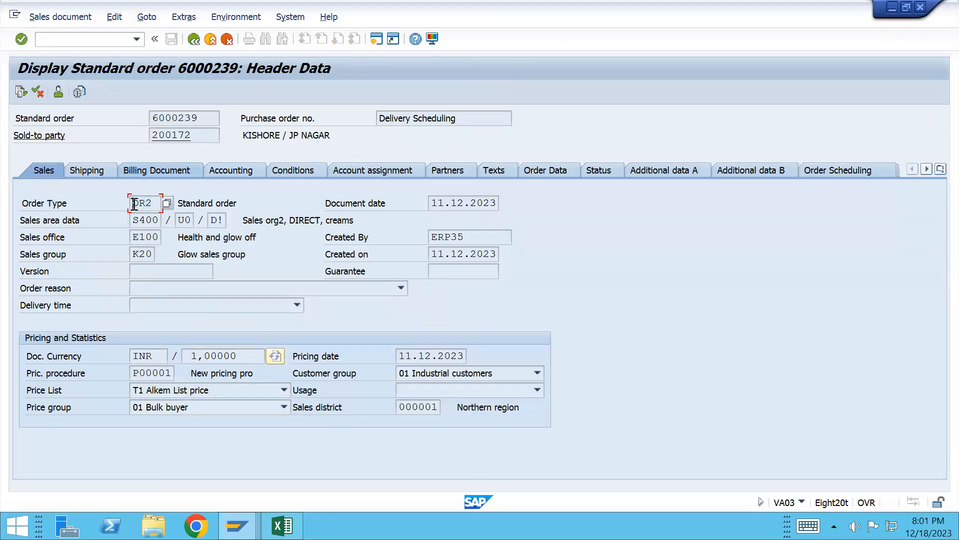
{"action": "key", "text": "alt+Tab"}
{"action": "key", "text": "ctrl+v"}
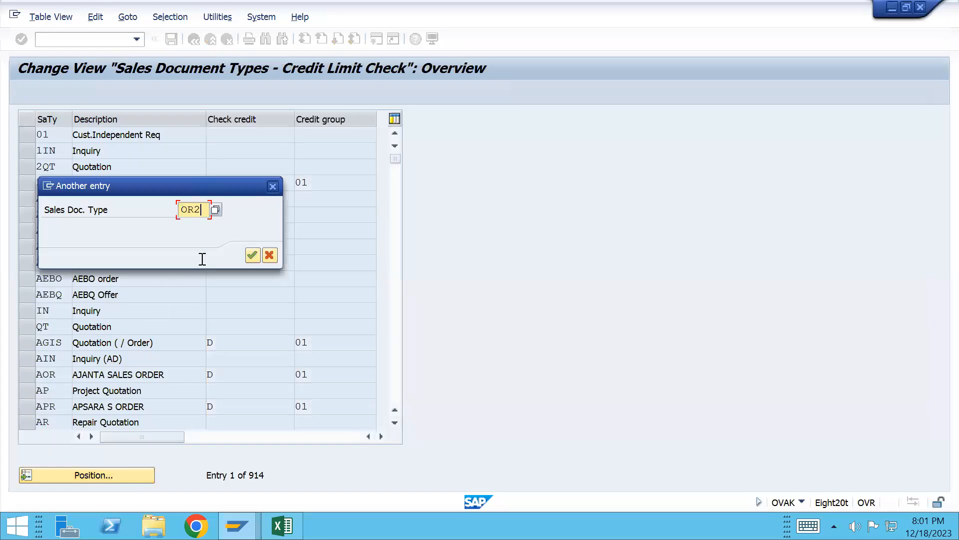
{"action": "key", "text": "Return"}
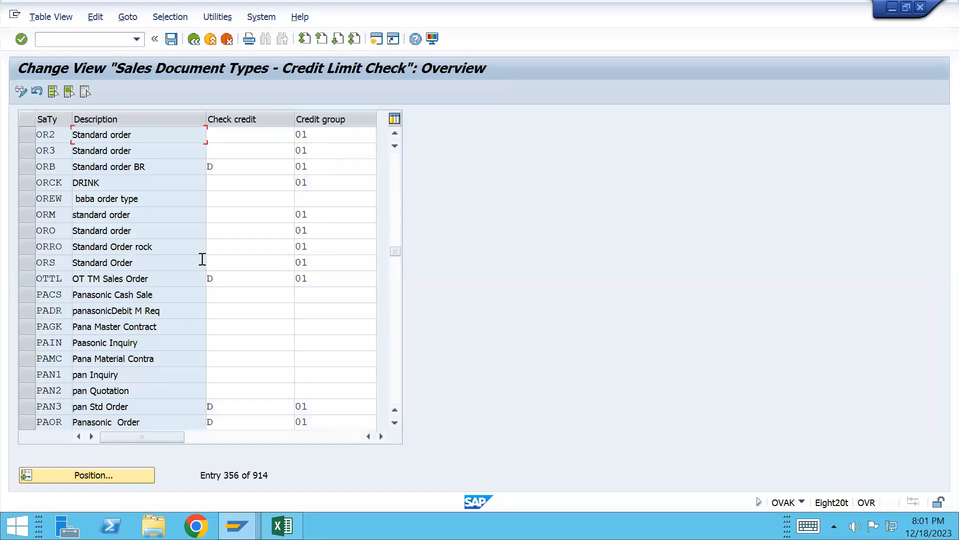
- Review the check credit options for sales document type OR2 and set it to D, Credit management: Automatic credit control
{"action": "left_click", "coordinate": [231, 137]}
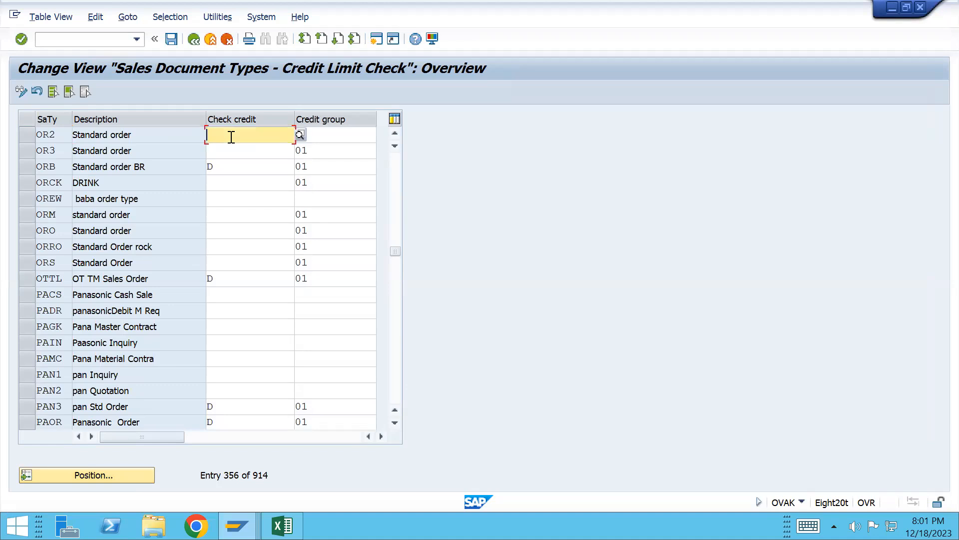
{"action": "left_click", "coordinate": [299, 135]}
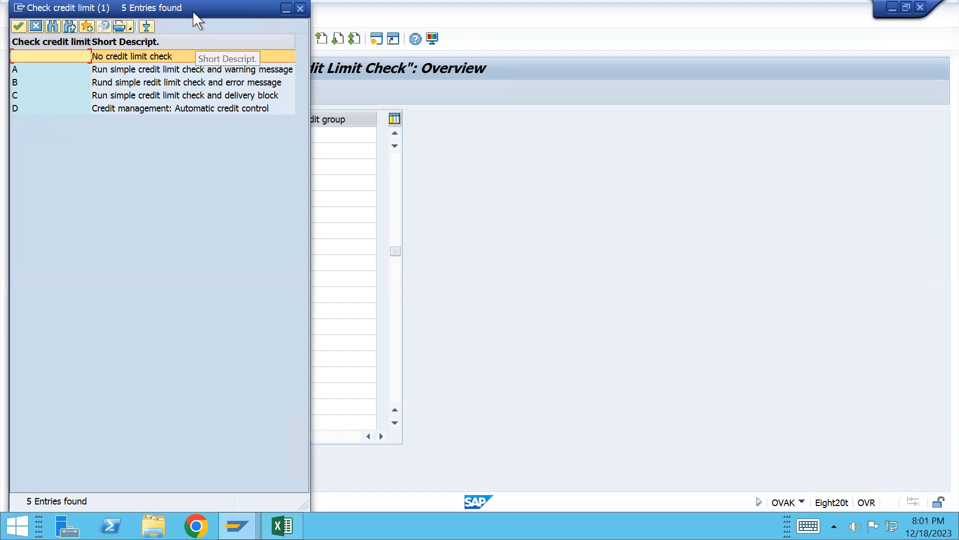
{"action": "left_click_drag", "start_coordinate": [208, 5], "coordinate": [478, 21]}
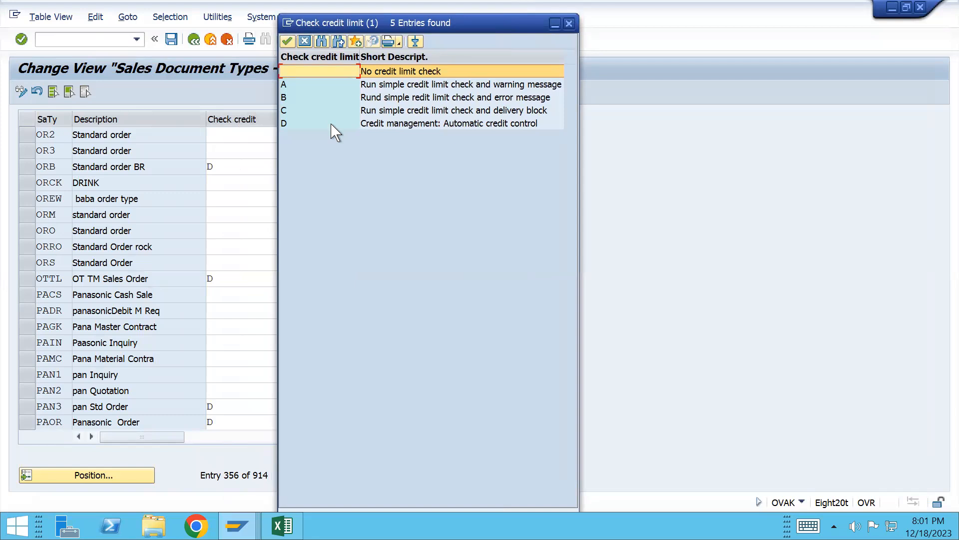
{"action": "left_click_drag", "start_coordinate": [437, 18], "coordinate": [310, 44]}
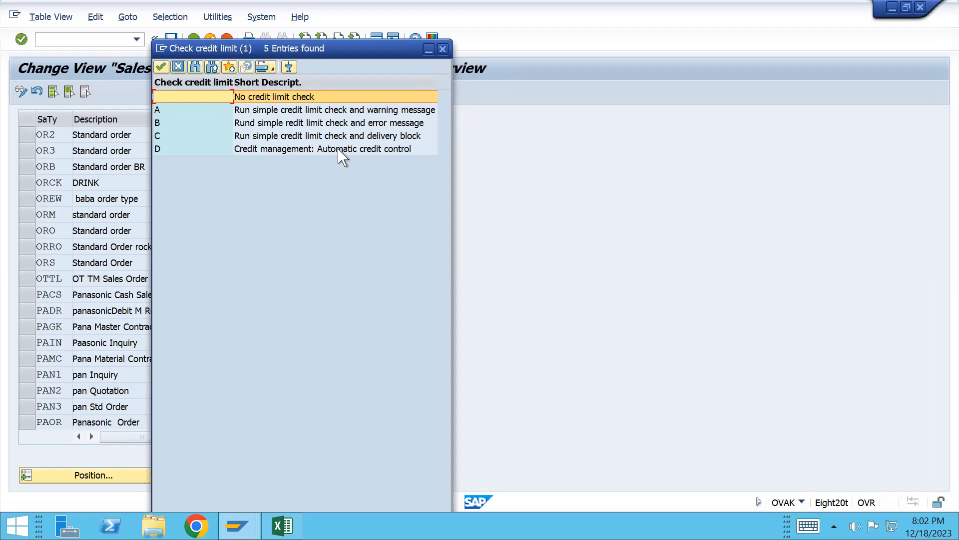
{"action": "left_click_drag", "start_coordinate": [347, 49], "coordinate": [306, 50]}
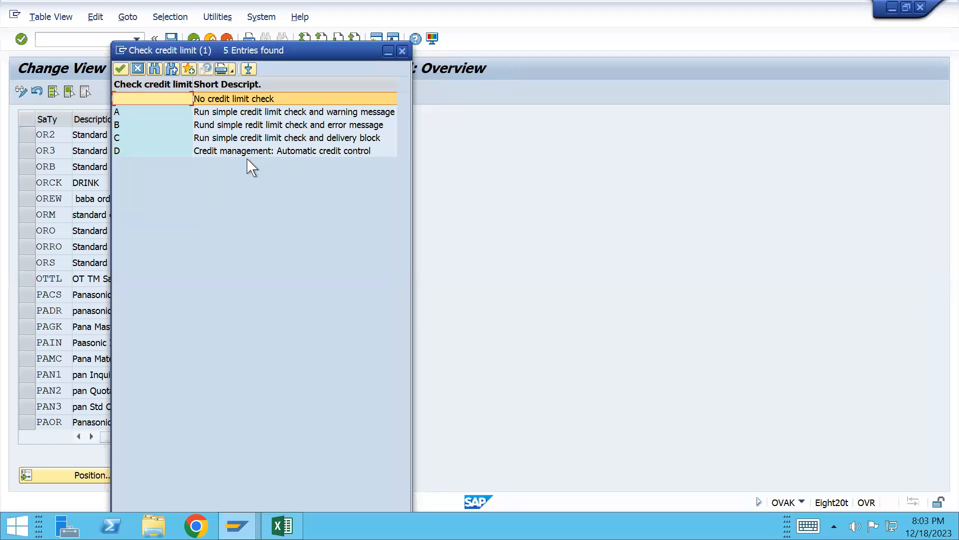
{"action": "left_click", "coordinate": [403, 51]}
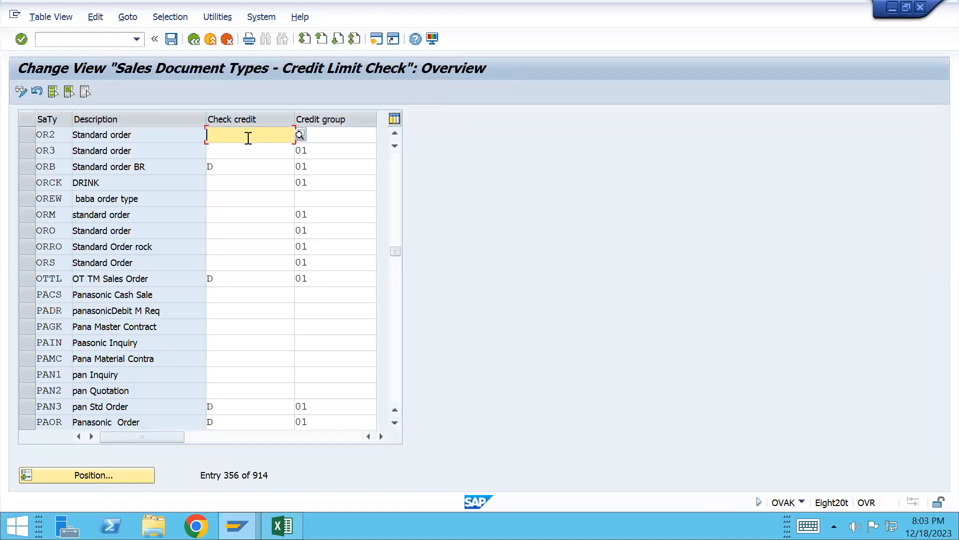
{"action": "type", "text": "D"}
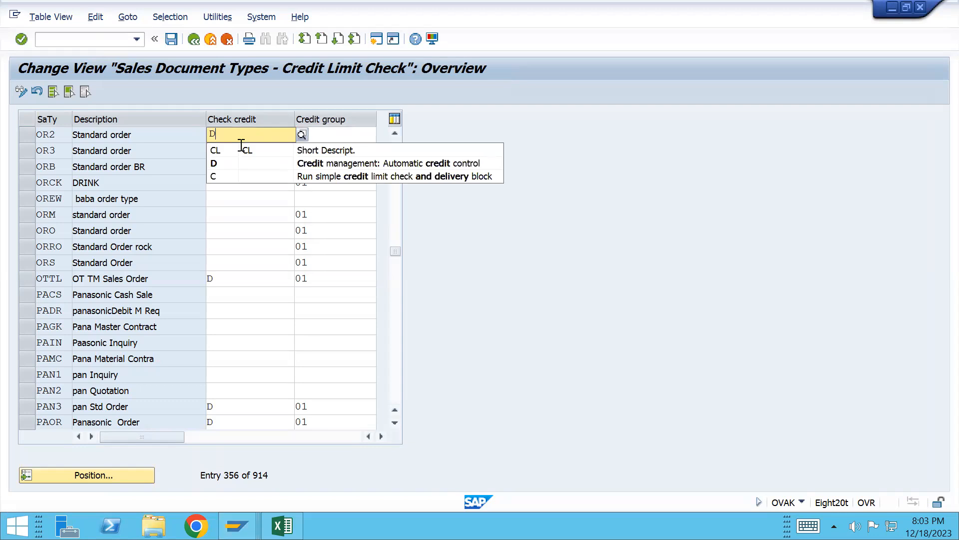
{"action": "left_click", "coordinate": [220, 163]}
- Set the credit group of sales document type OR2 to H1, copied from worksheet cell C6, and save it to the customizing request
{"action": "left_click", "coordinate": [332, 137]}
{"action": "type", "text": "01"}
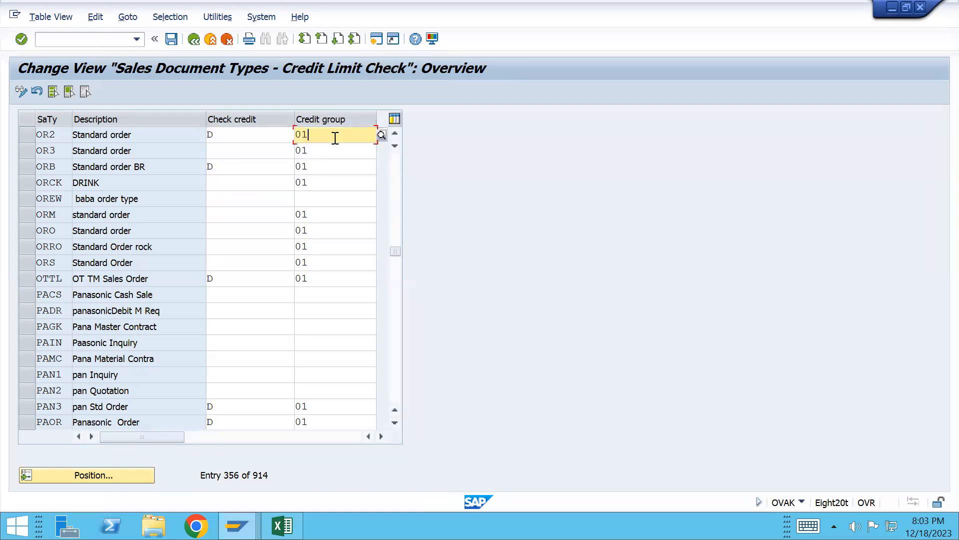
{"action": "key", "text": "BackSpace"}
{"action": "key", "text": "BackSpace"}
{"action": "key", "text": "alt+Tab"}
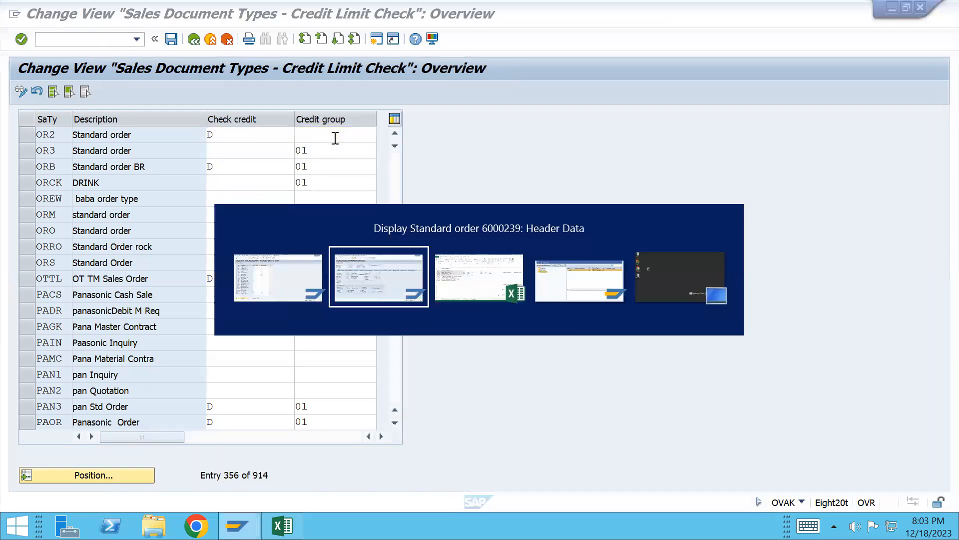
{"action": "key", "text": "alt+Tab"}
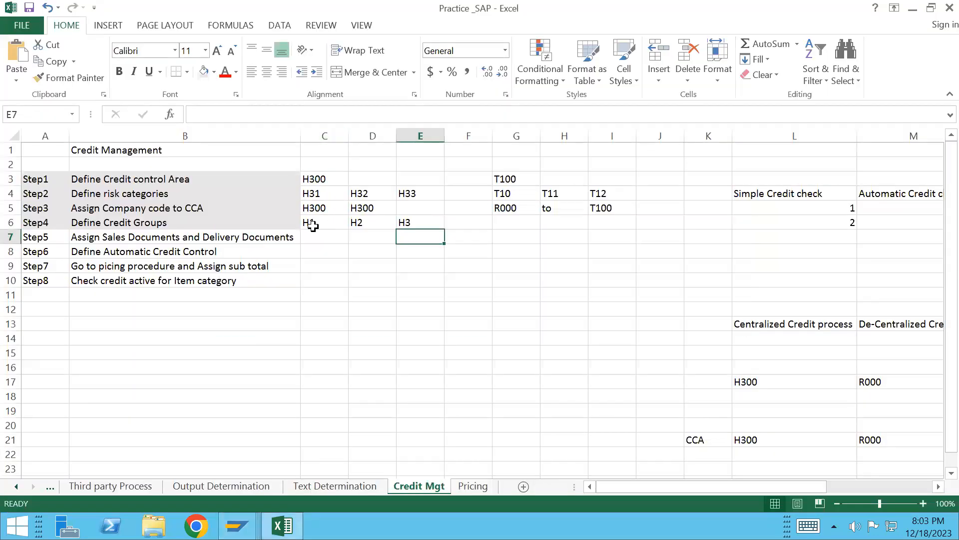
{"action": "left_click", "coordinate": [312, 226]}
{"action": "key", "text": "ctrl+c"}
{"action": "key", "text": "alt+Tab"}
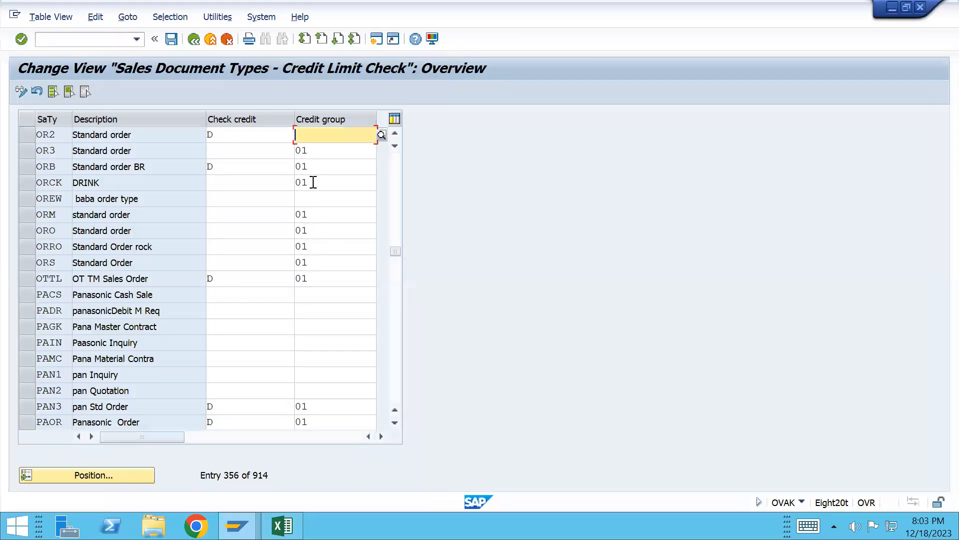
{"action": "key", "text": "ctrl+v"}
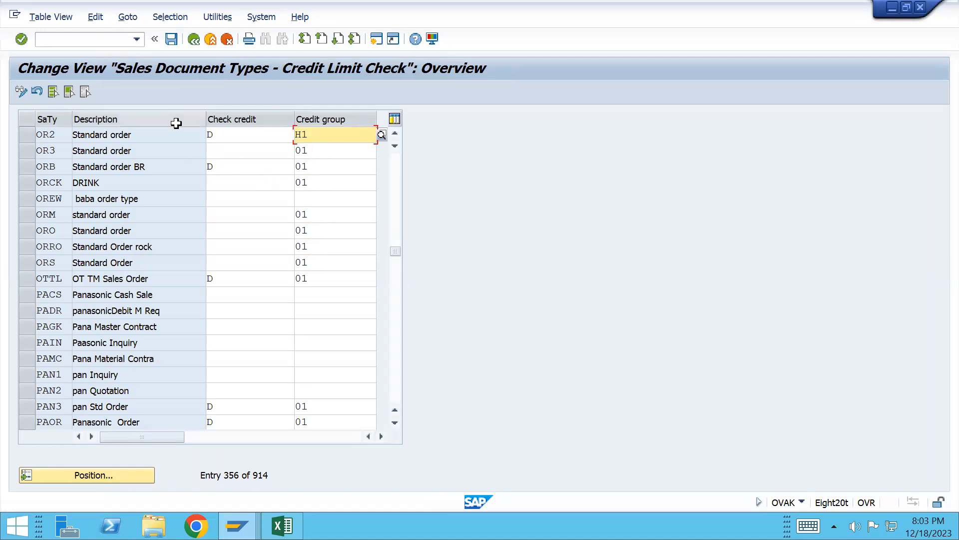
{"action": "left_click", "coordinate": [171, 40]}
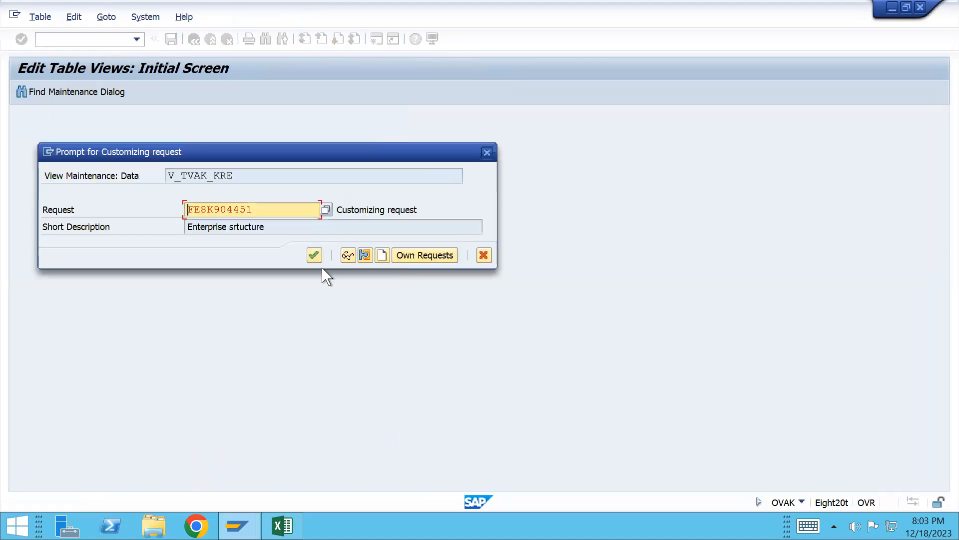
{"action": "left_click", "coordinate": [314, 257]}
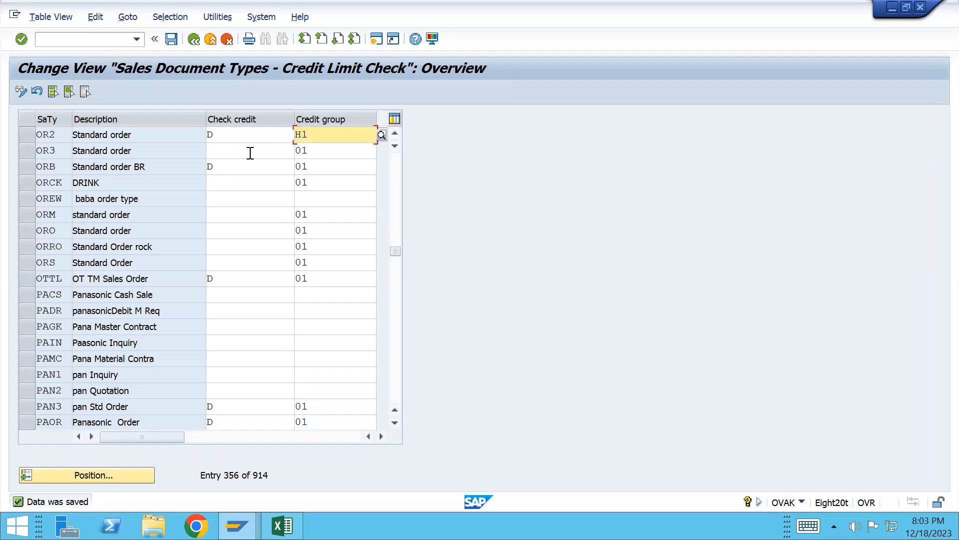
- Return to the activity selection, open Credit limit check for delivery types and position the list at delivery type LF
{"action": "left_click", "coordinate": [194, 39]}
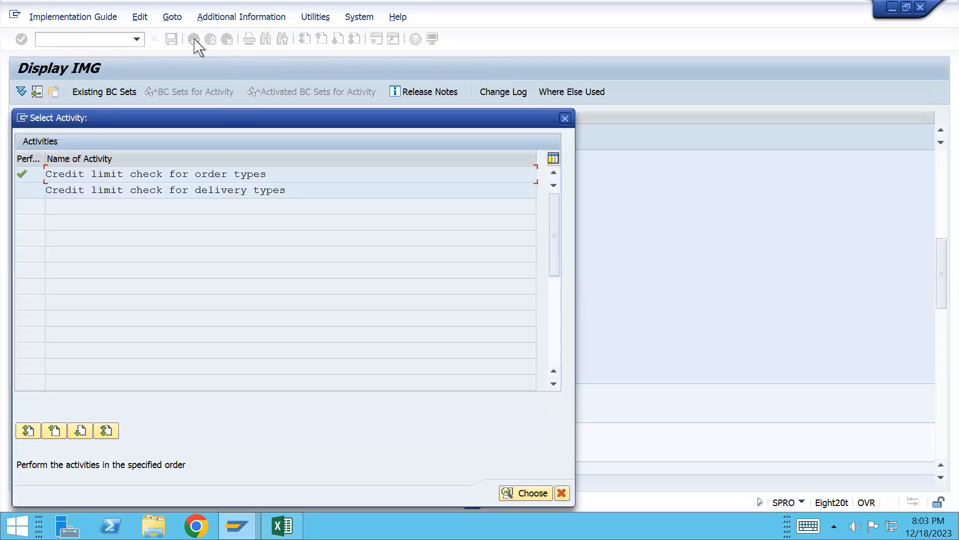
{"action": "double_click", "coordinate": [155, 191]}
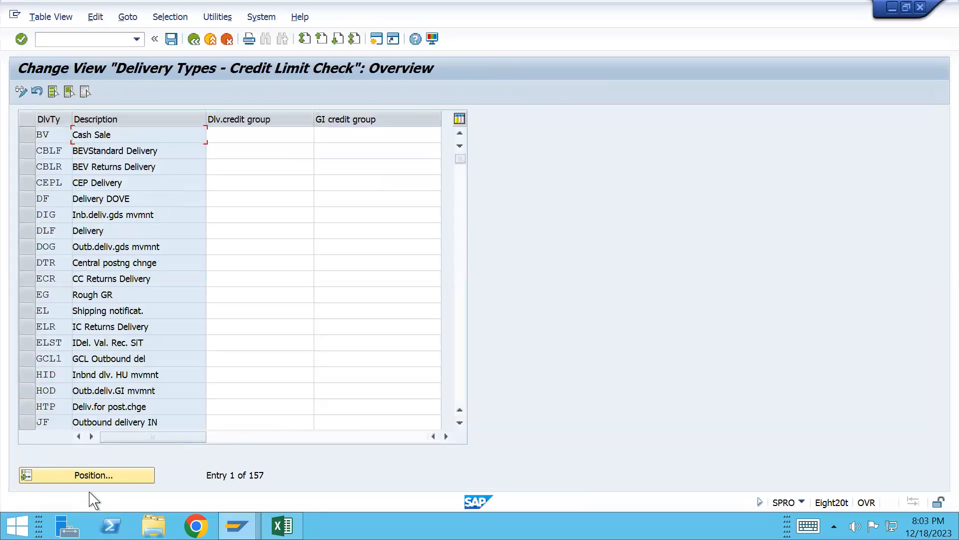
{"action": "left_click", "coordinate": [96, 475]}
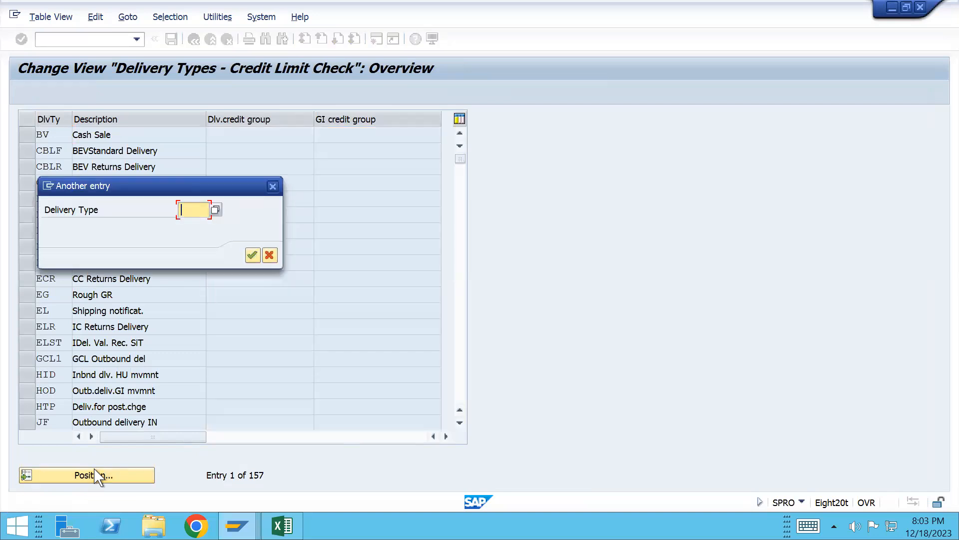
{"action": "type", "text": "L"}
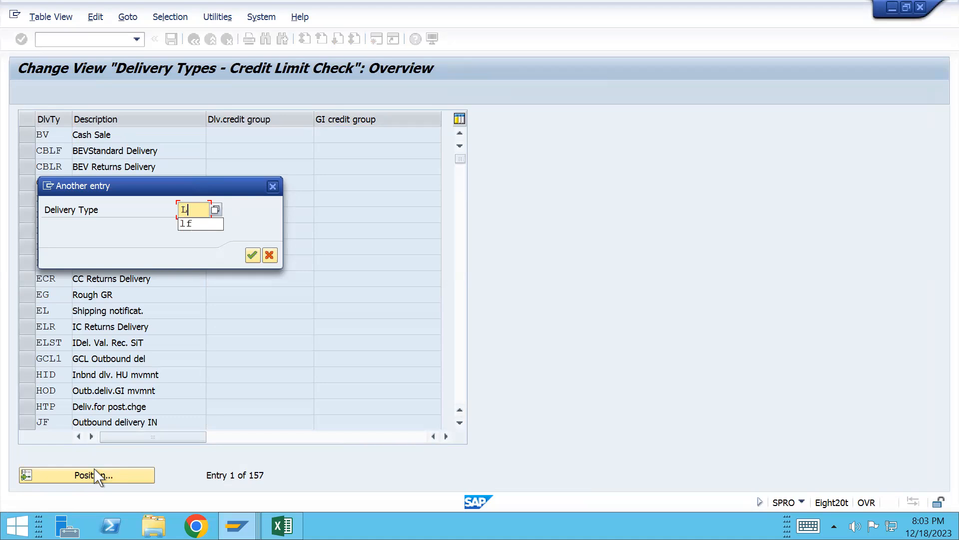
{"action": "key", "text": "BackSpace"}
{"action": "type", "text": "LF"}
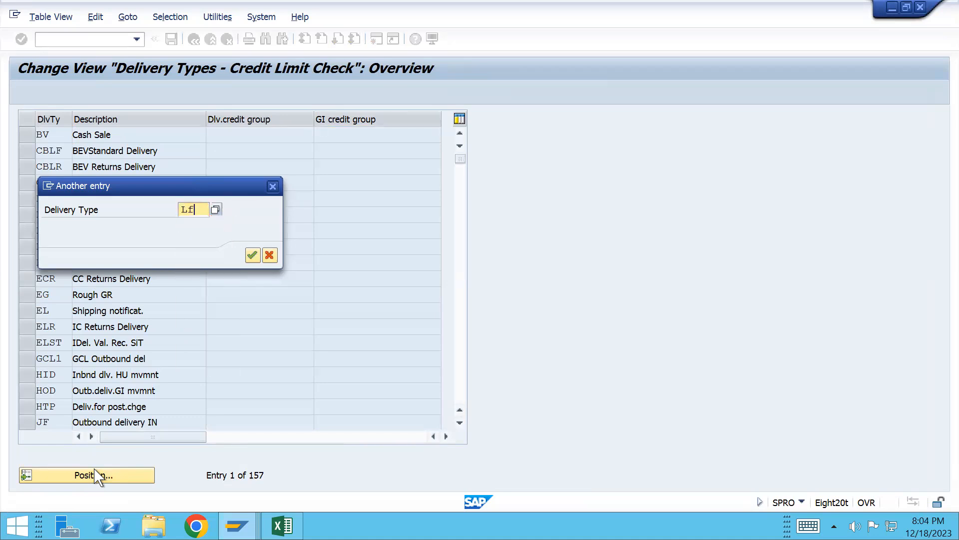
{"action": "key", "text": "Return"}
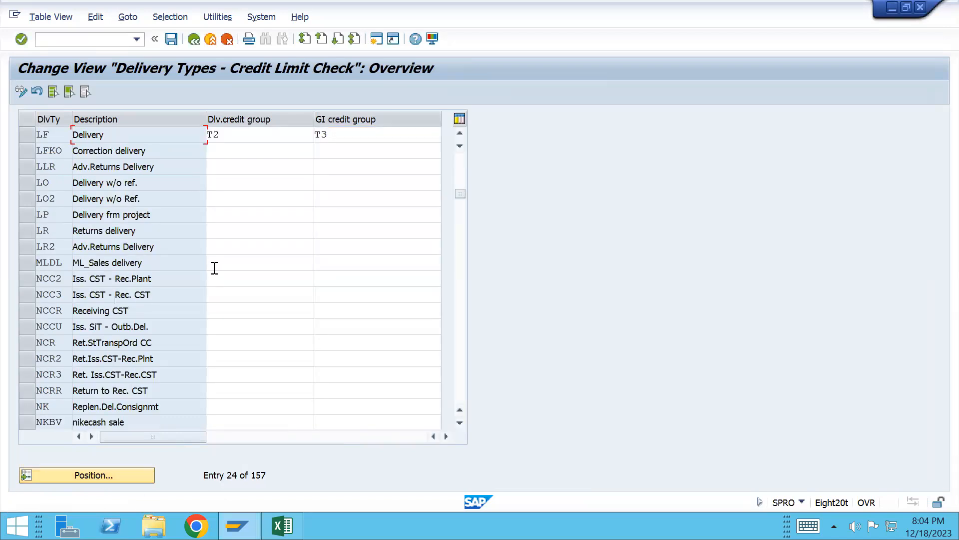
- Set delivery type LF's delivery credit group to H2 and goods issue credit group to H3, and save to the customizing request
{"action": "left_click", "coordinate": [212, 135]}
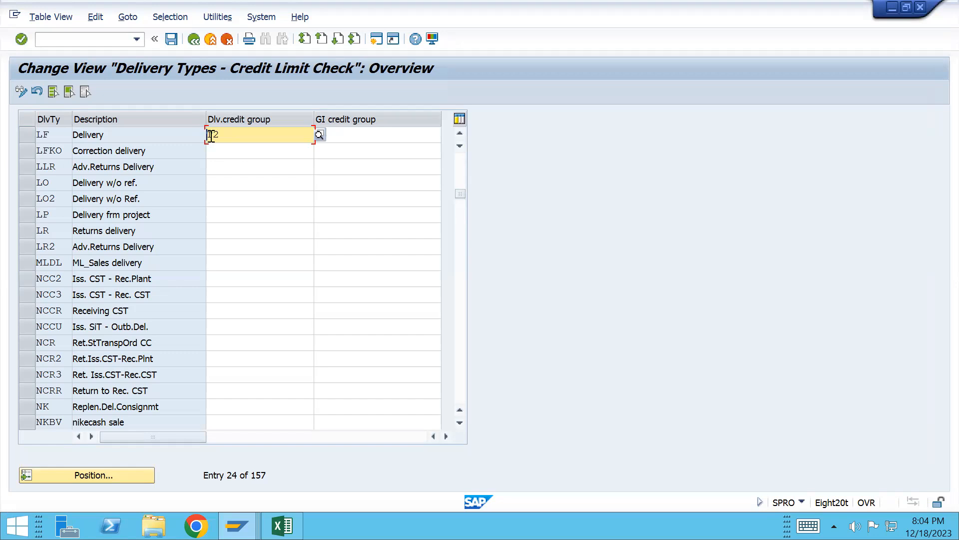
{"action": "type", "text": "H3"}
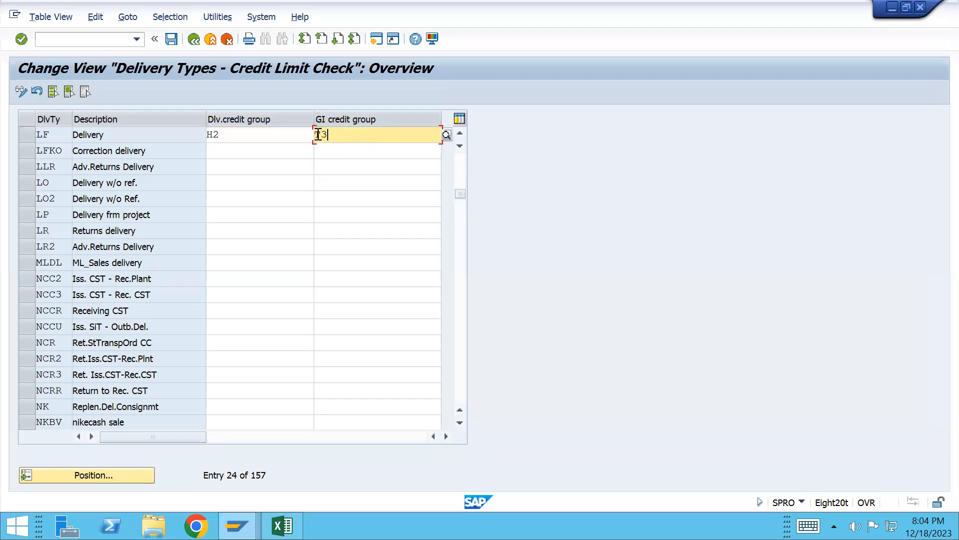
{"action": "type", "text": "H"}
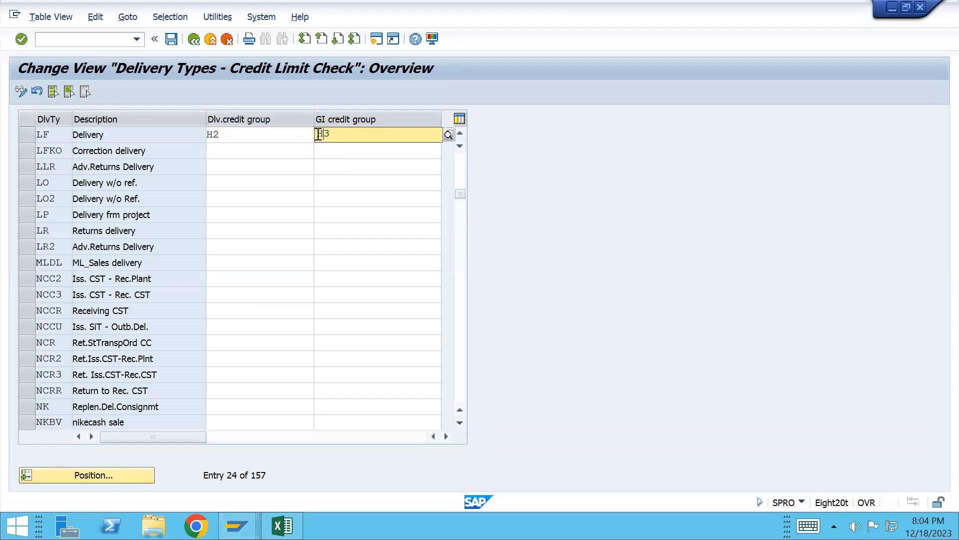
{"action": "key", "text": "Return"}
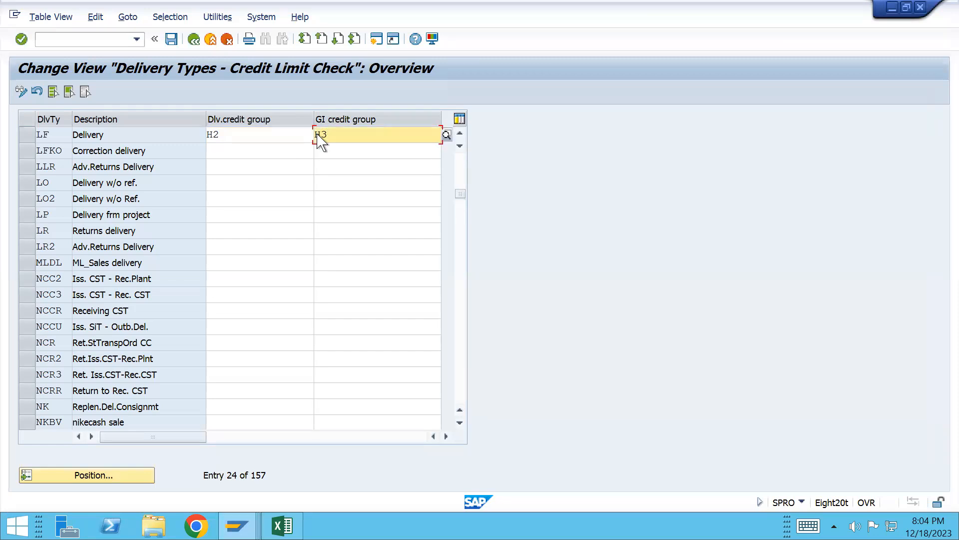
{"action": "key", "text": "ctrl+s"}
{"action": "left_click", "coordinate": [314, 258]}
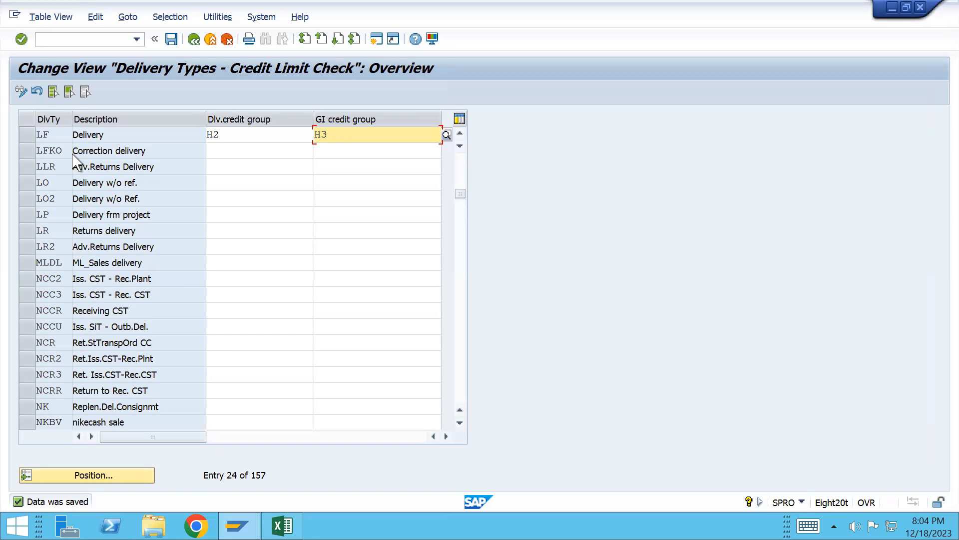
- Leave the delivery type credit check and open Define Automatic Credit Control under Credit Management
{"action": "left_click", "coordinate": [192, 43]}
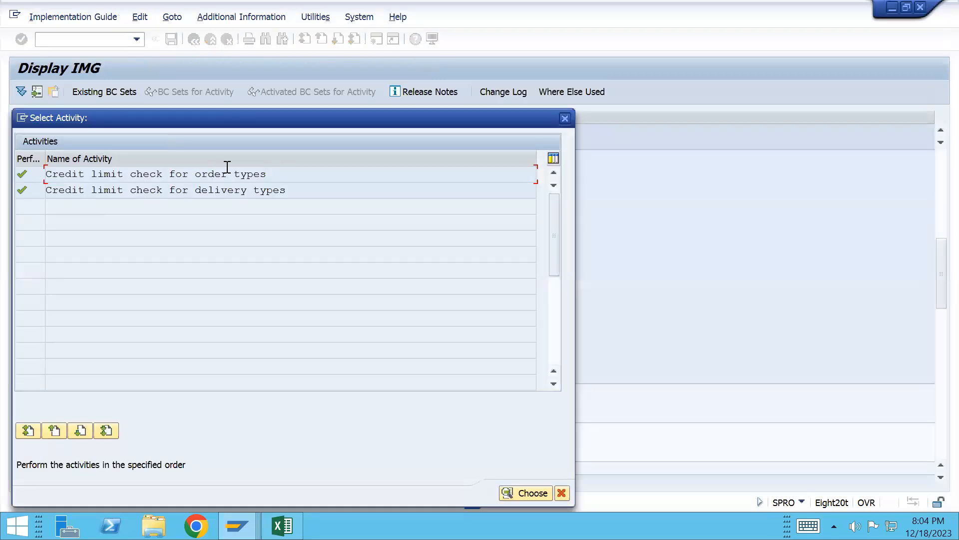
{"action": "left_click", "coordinate": [565, 119]}
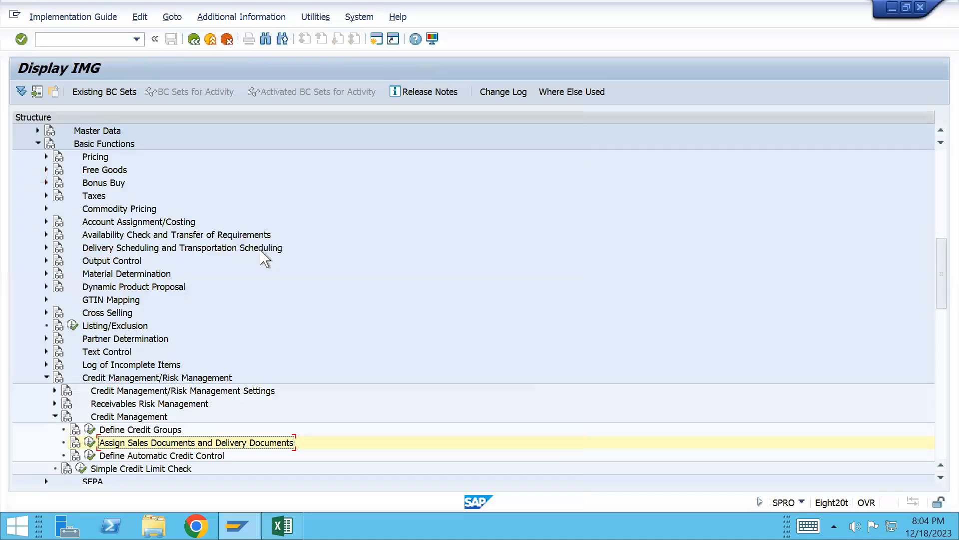
{"action": "left_click", "coordinate": [90, 456]}
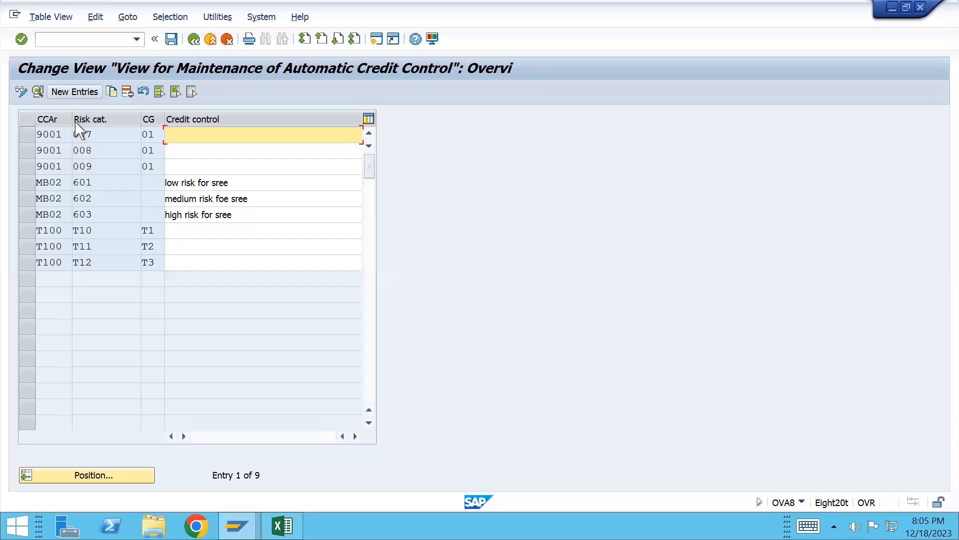
- Start a new automatic credit control entry and set its credit control area to H300
{"action": "left_click", "coordinate": [75, 93]}
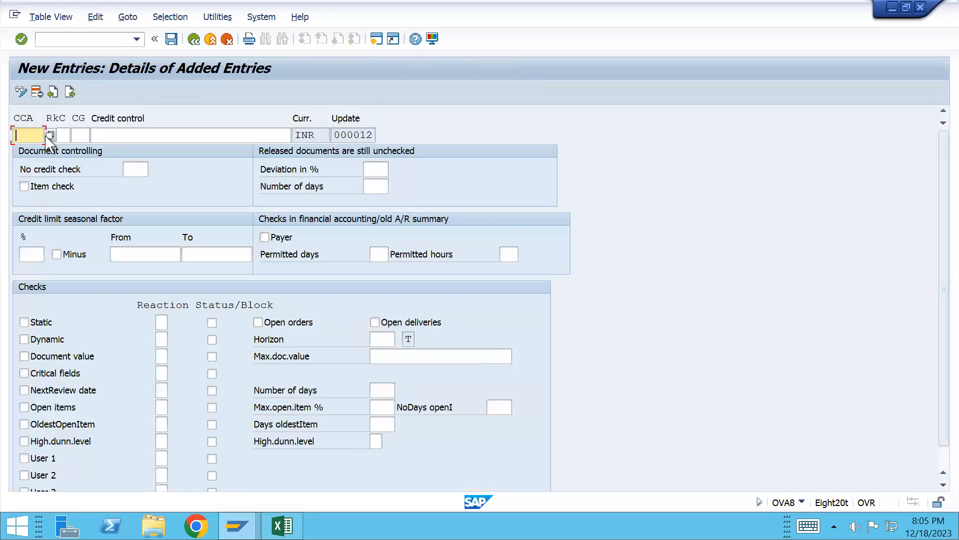
{"action": "left_click", "coordinate": [49, 135]}
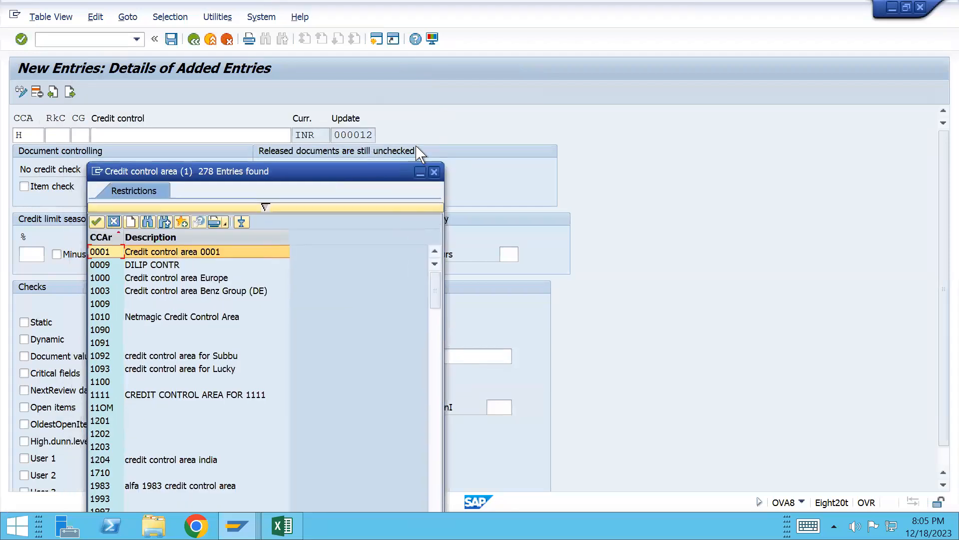
{"action": "left_click", "coordinate": [434, 173]}
{"action": "type", "text": "300"}
{"action": "key", "text": "Tab"}
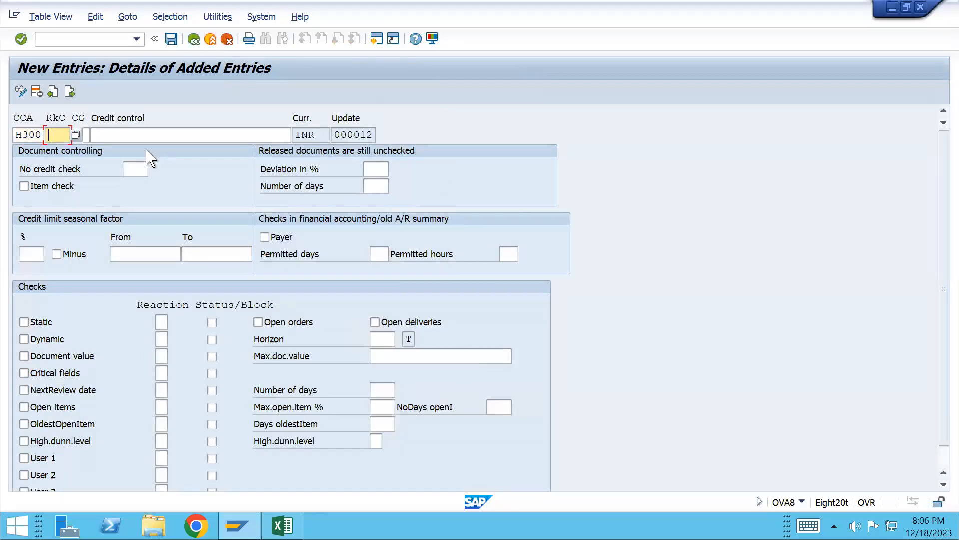
- Copy risk category H31 from worksheet cell C4 into the new automatic credit control entry
{"action": "key", "text": "alt+Tab"}
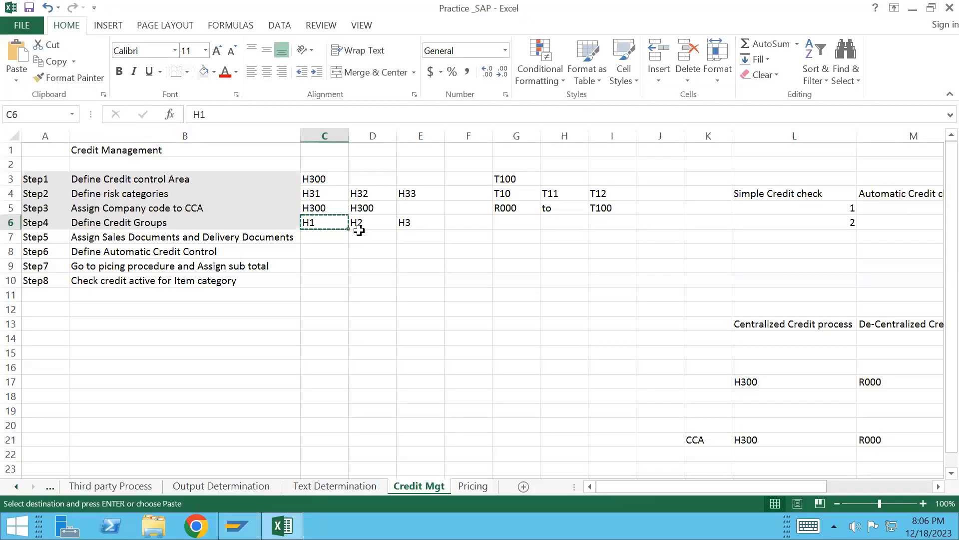
{"action": "left_click", "coordinate": [315, 197]}
{"action": "key", "text": "ctrl+c"}
{"action": "key", "text": "alt+Tab"}
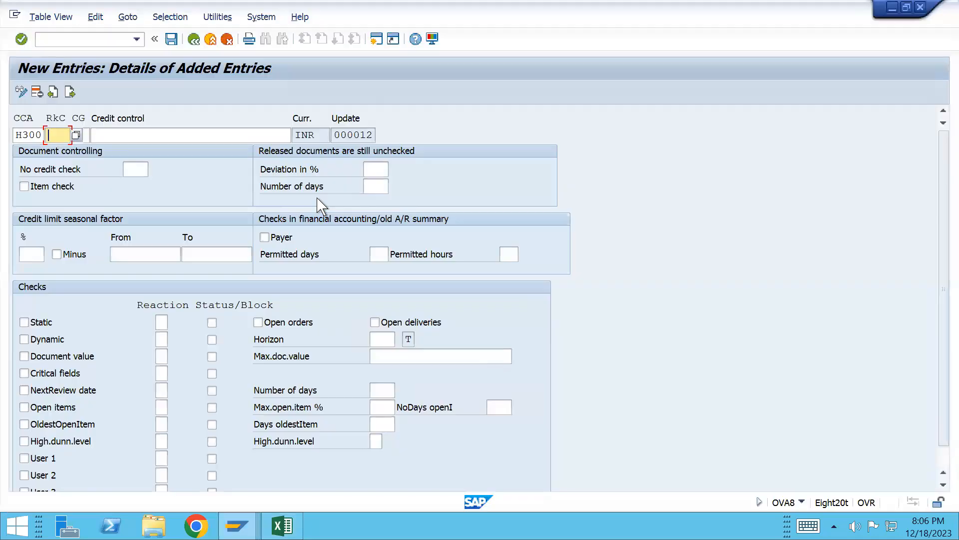
{"action": "key", "text": "ctrl+v"}
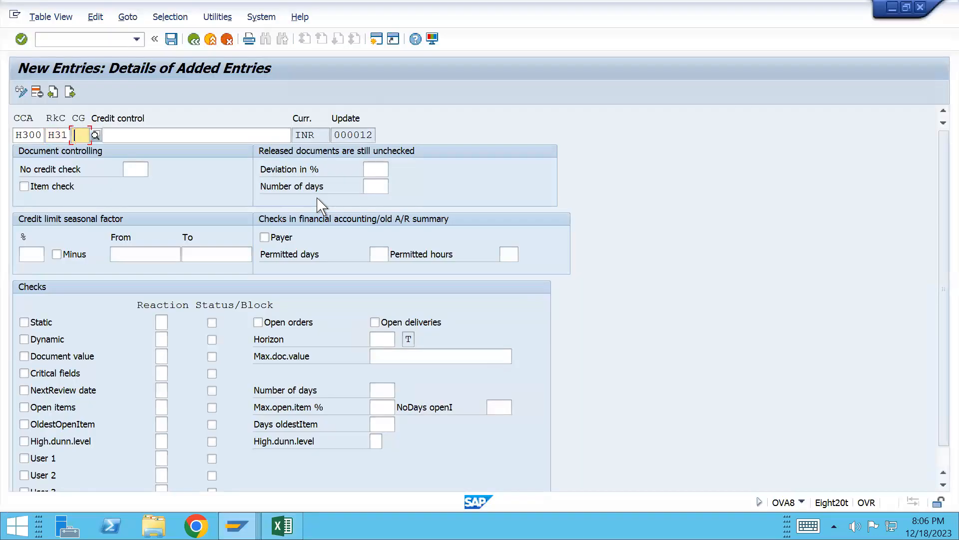
- Copy credit group H1 from worksheet cell C6 into the new entry's credit group and confirm the key values
{"action": "key", "text": "alt+Tab"}
{"action": "left_click", "coordinate": [320, 224]}
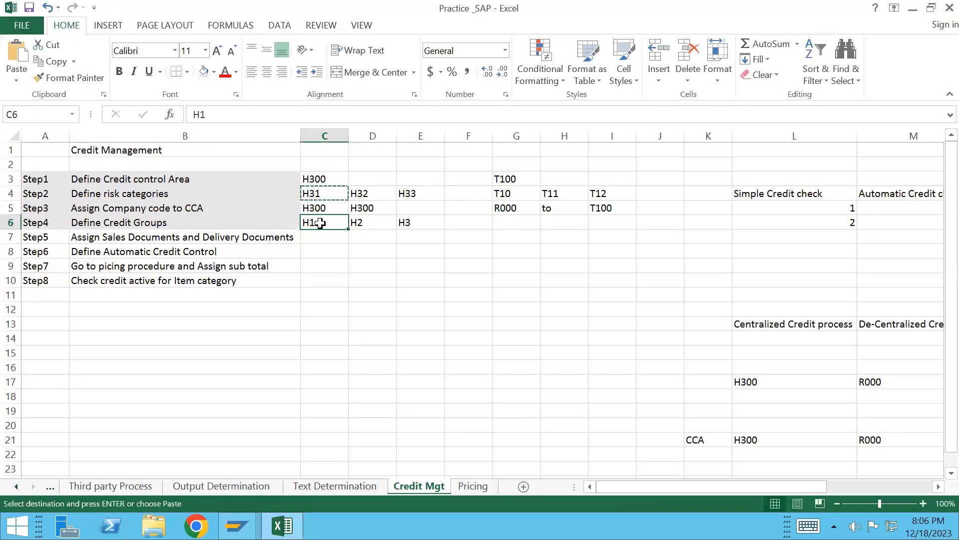
{"action": "key", "text": "ctrl+c"}
{"action": "key", "text": "alt+Tab"}
{"action": "key", "text": "ctrl+v"}
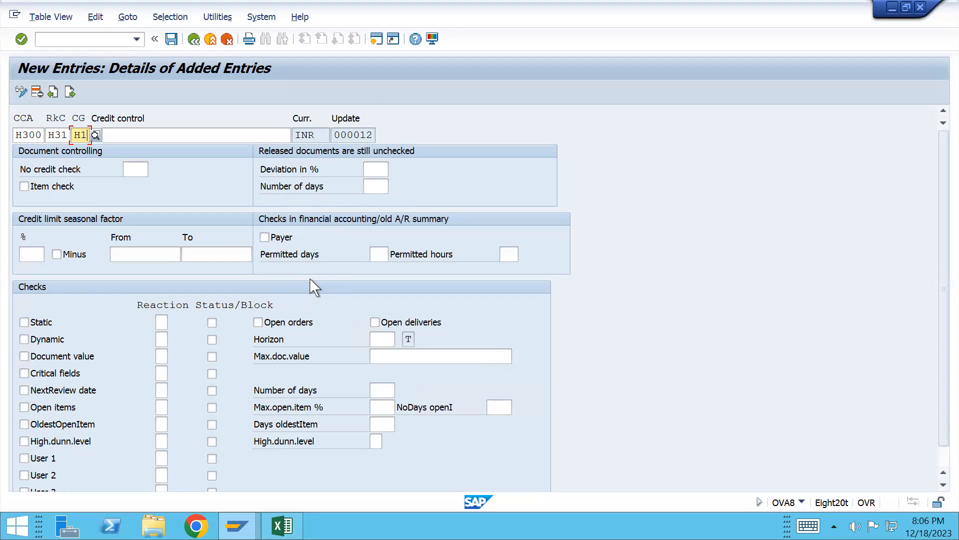
{"action": "key", "text": "Return"}
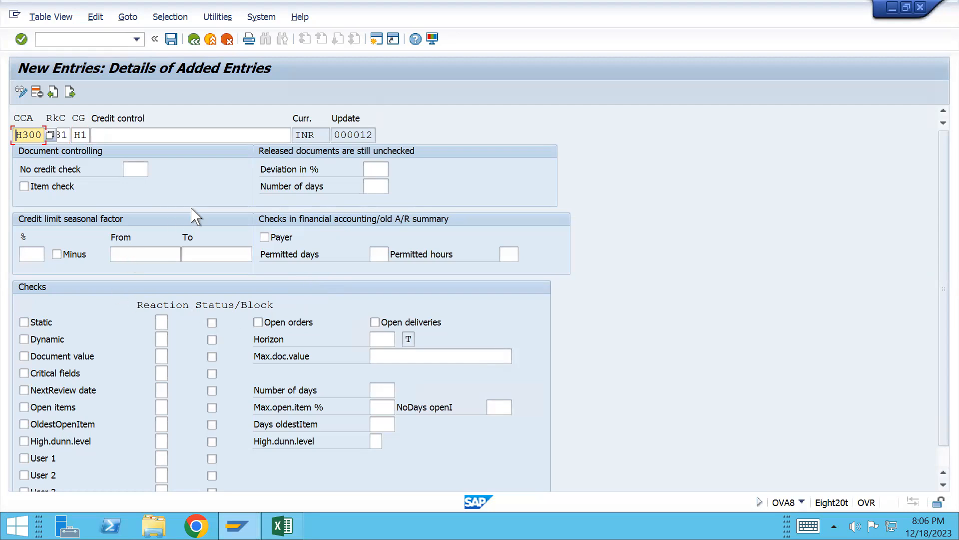
- Save the H300, H31, H1 entry to the customizing request and return to the automatic credit control overview
{"action": "key", "text": "ctrl+s"}
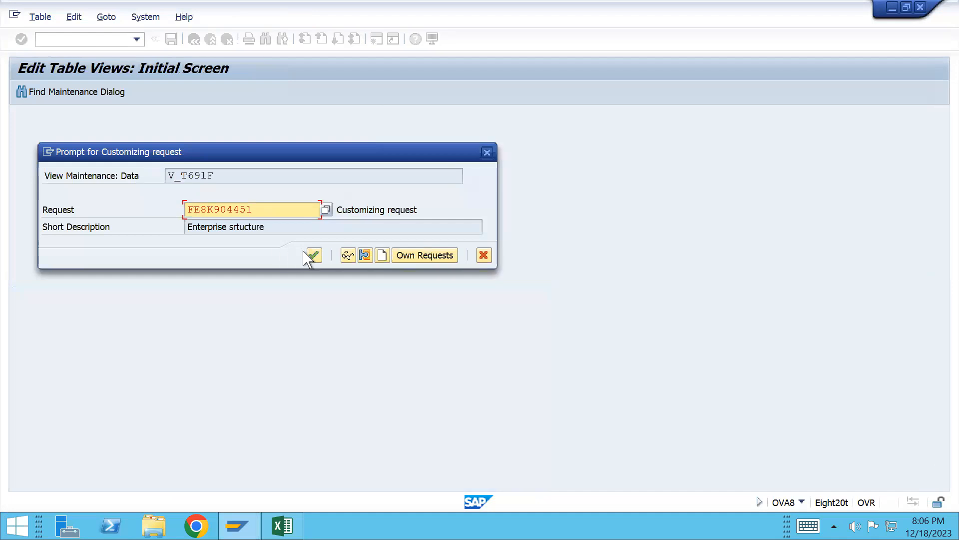
{"action": "left_click", "coordinate": [314, 256]}
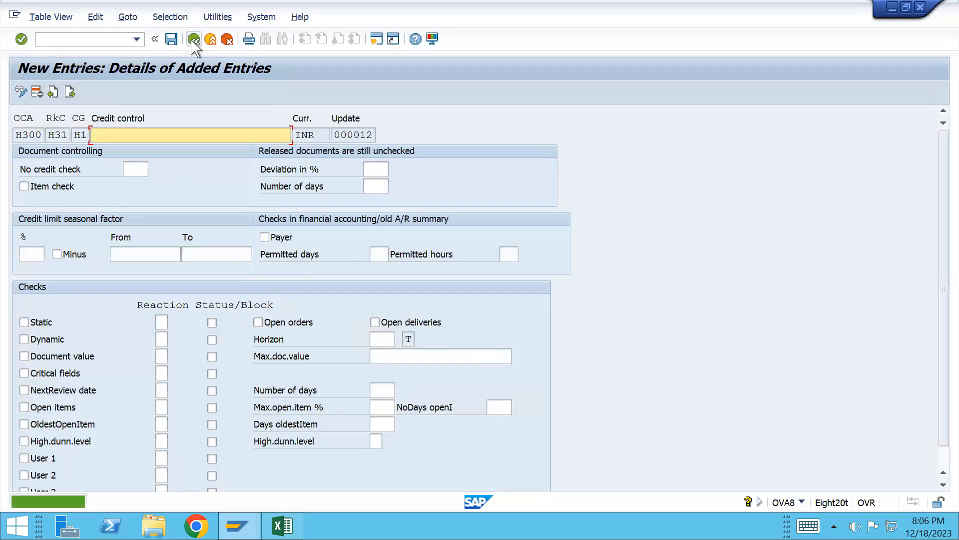
{"action": "left_click", "coordinate": [193, 40]}
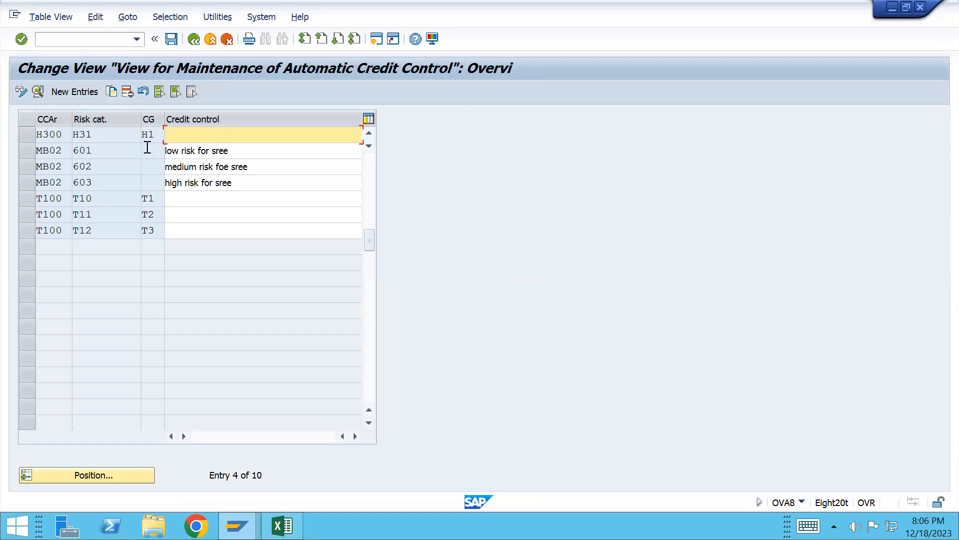
- Switch to the Excel worksheet and enter H300, H21 and H1 in cells D13 to D15
{"action": "key", "text": "alt+Tab"}
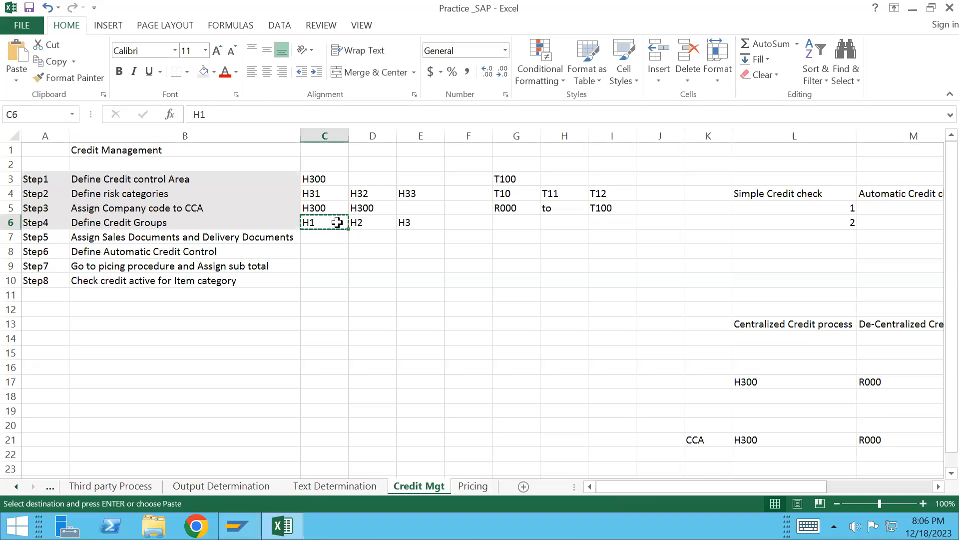
{"action": "left_click", "coordinate": [383, 326]}
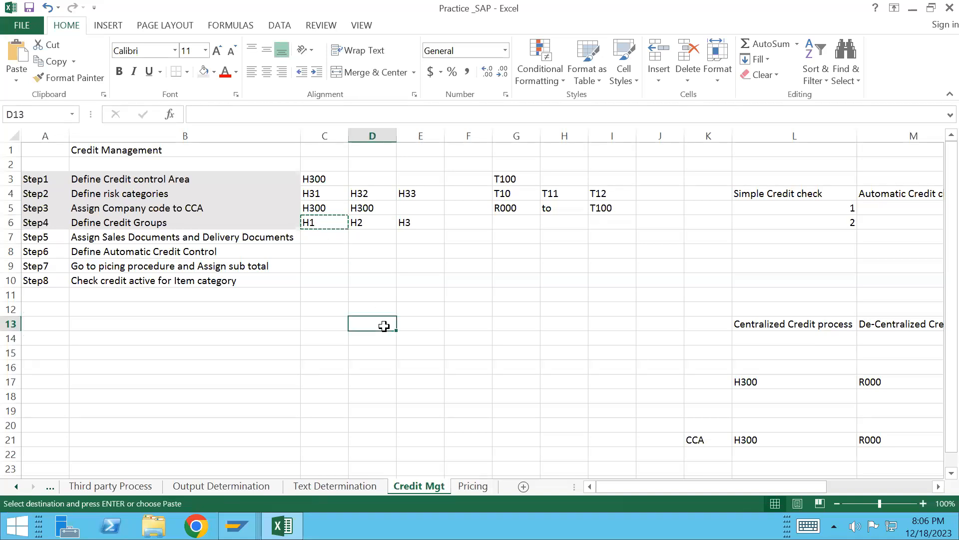
{"action": "type", "text": "H300"}
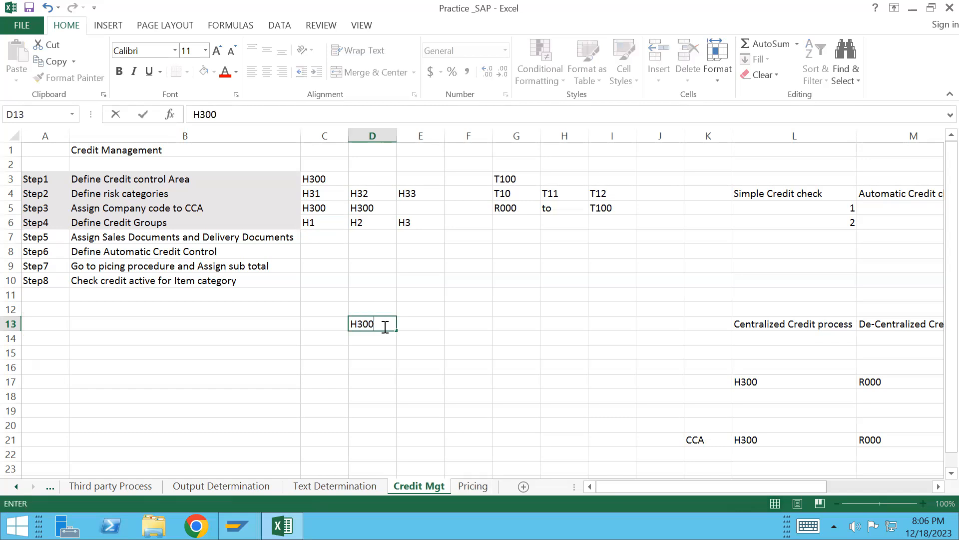
{"action": "key", "text": "Return"}
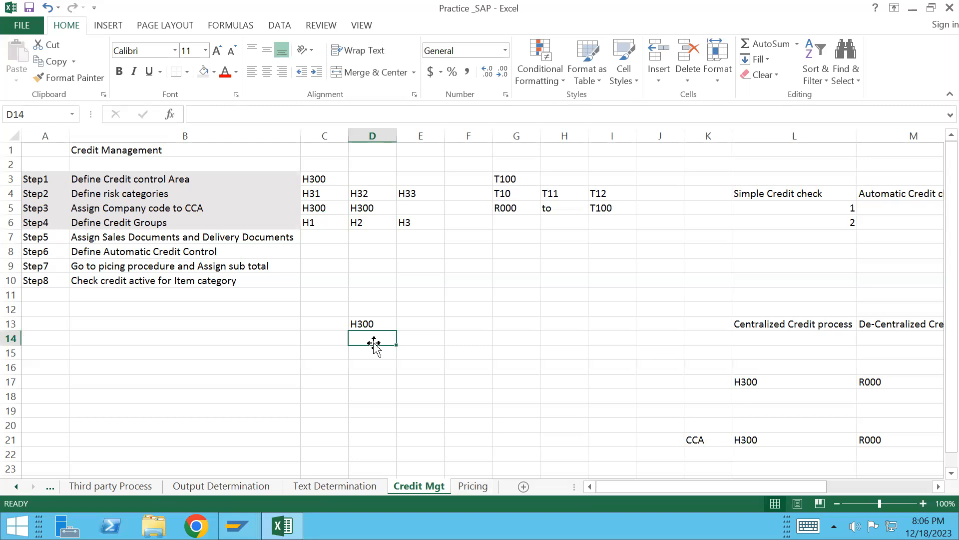
{"action": "type", "text": "H300"}
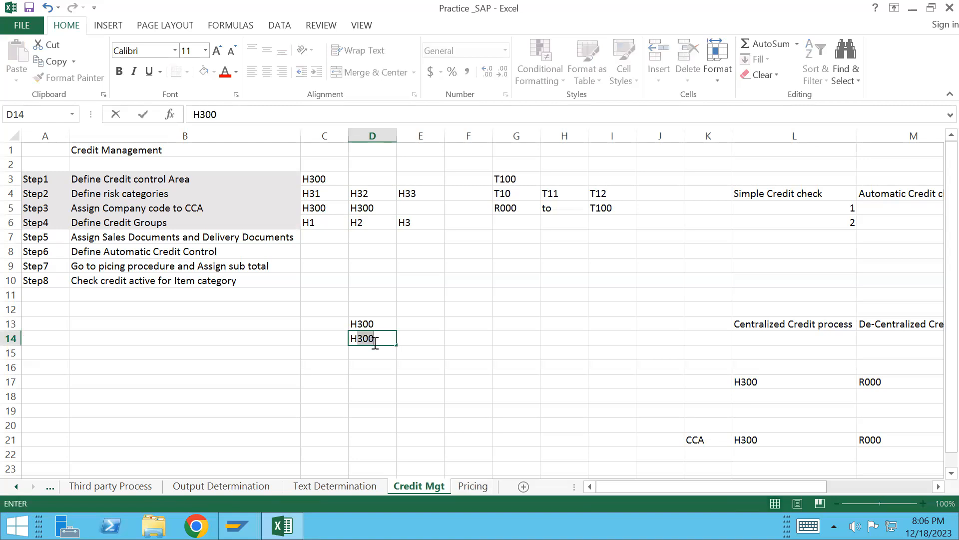
{"action": "type", "text": "21"}
{"action": "key", "text": "Return"}
{"action": "type", "text": "H1"}
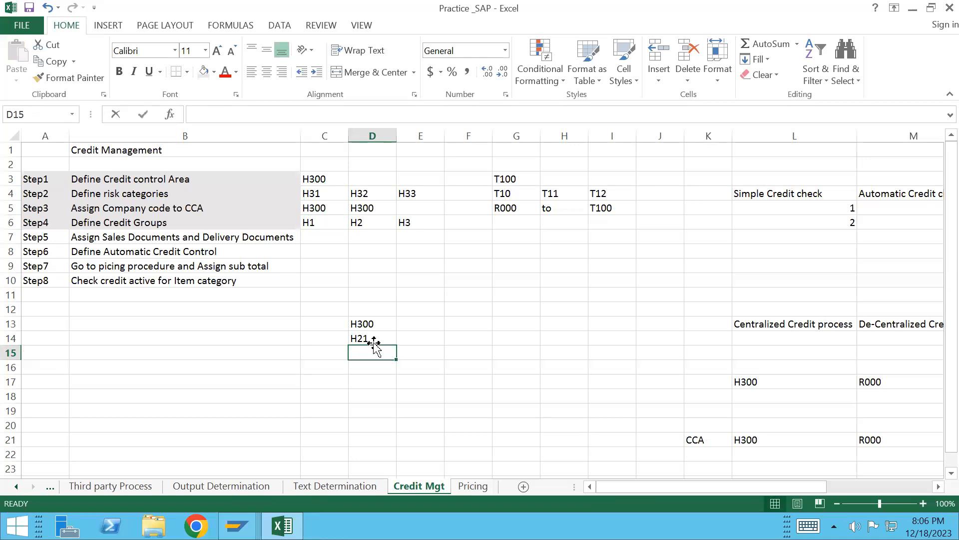
{"action": "left_click", "coordinate": [408, 324]}
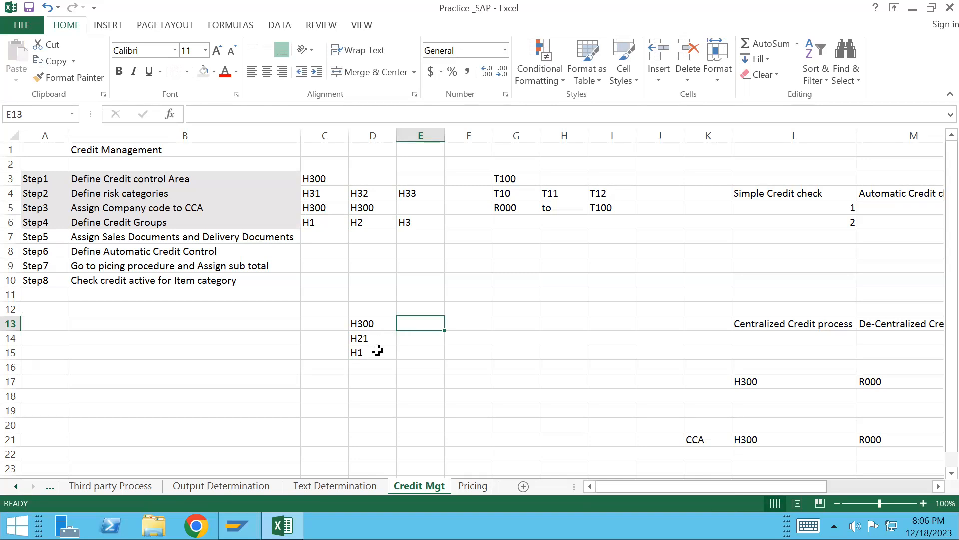
- Correct the risk category in cell D14 to H31
{"action": "double_click", "coordinate": [426, 220]}
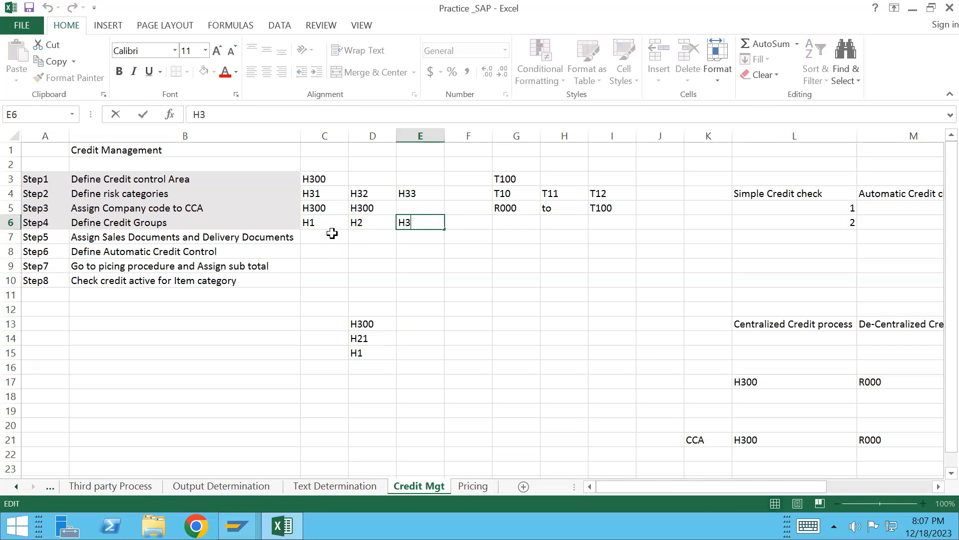
{"action": "left_click", "coordinate": [367, 355]}
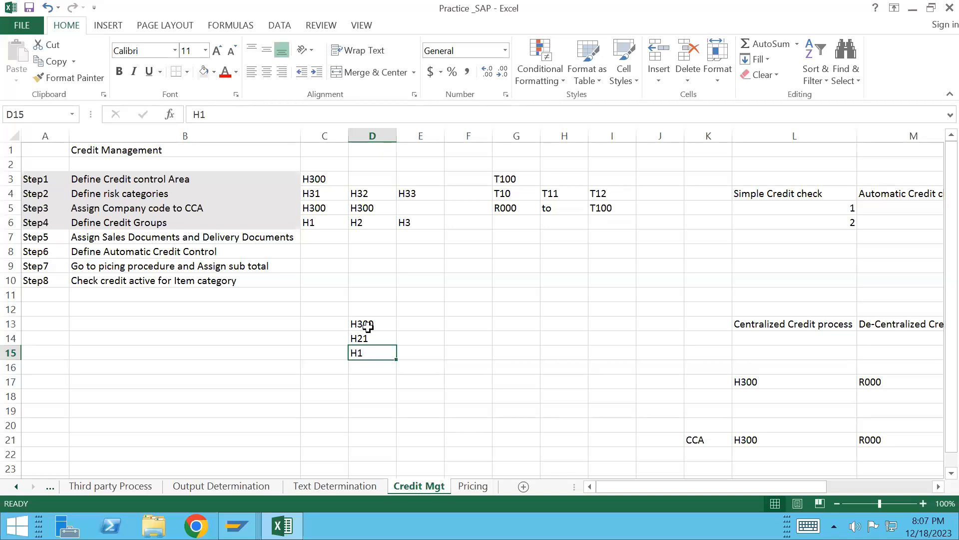
{"action": "double_click", "coordinate": [372, 338]}
{"action": "key", "text": "BackSpace"}
{"action": "key", "text": "BackSpace"}
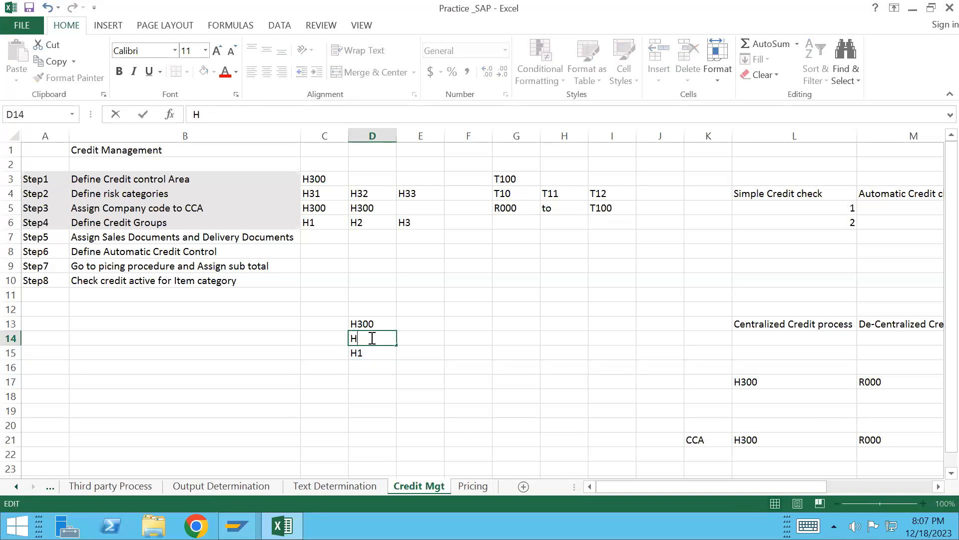
{"action": "type", "text": "31"}
- Enter the second combination H300, H32 and H2 in cells E13 to E15
{"action": "left_click", "coordinate": [408, 324]}
{"action": "type", "text": "H300"}
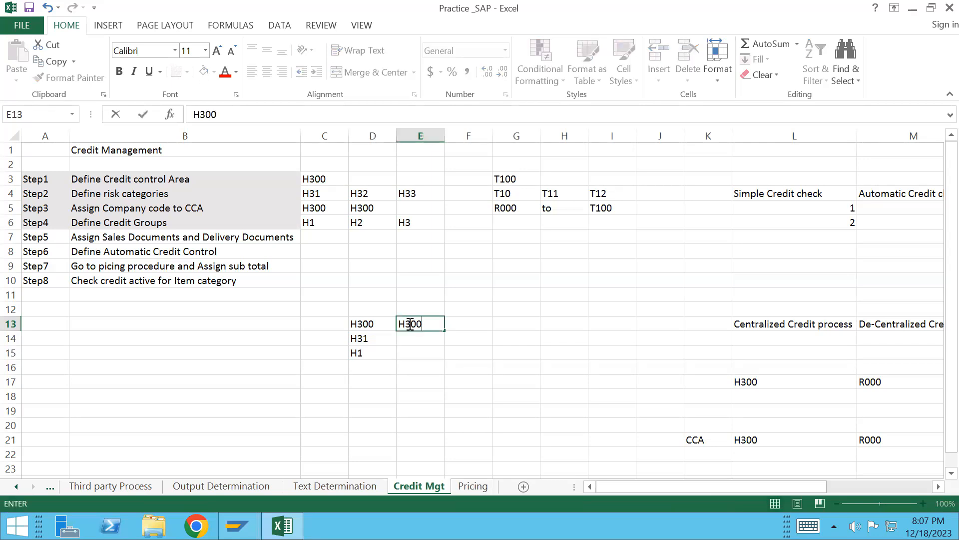
{"action": "key", "text": "Return"}
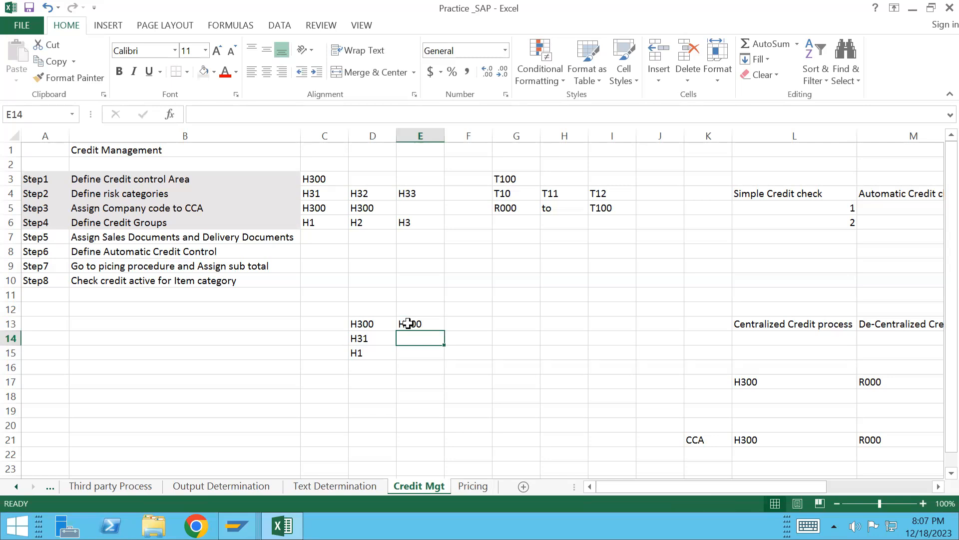
{"action": "type", "text": "H"}
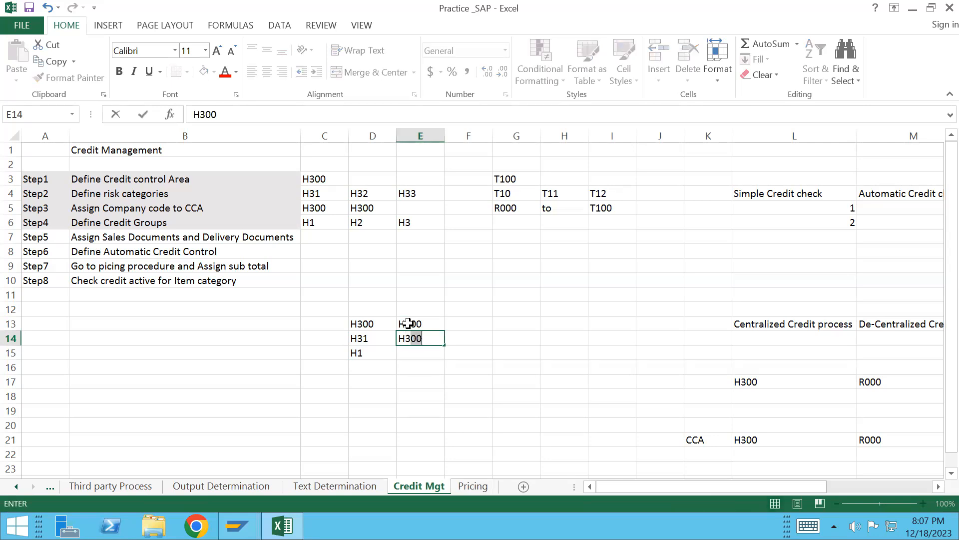
{"action": "type", "text": "32"}
{"action": "key", "text": "Return"}
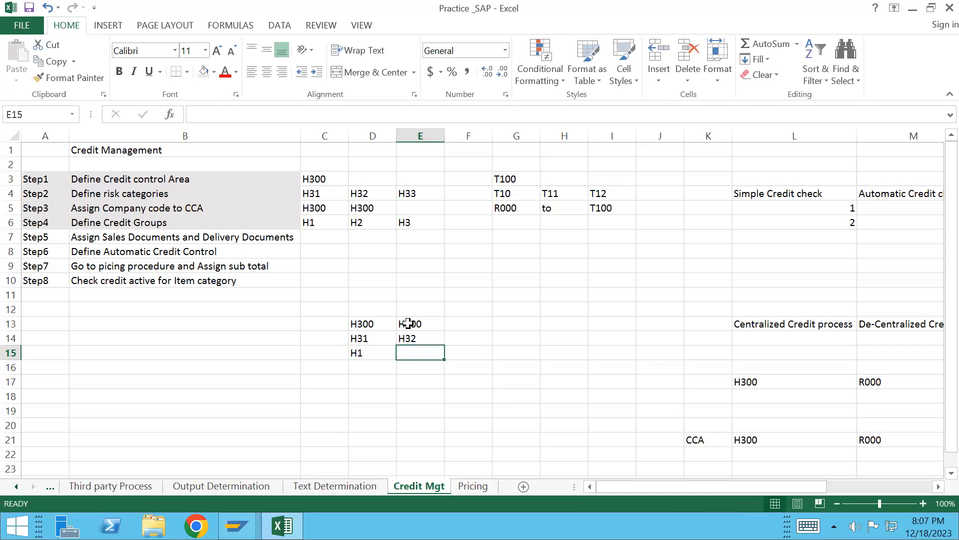
{"action": "type", "text": "H2"}
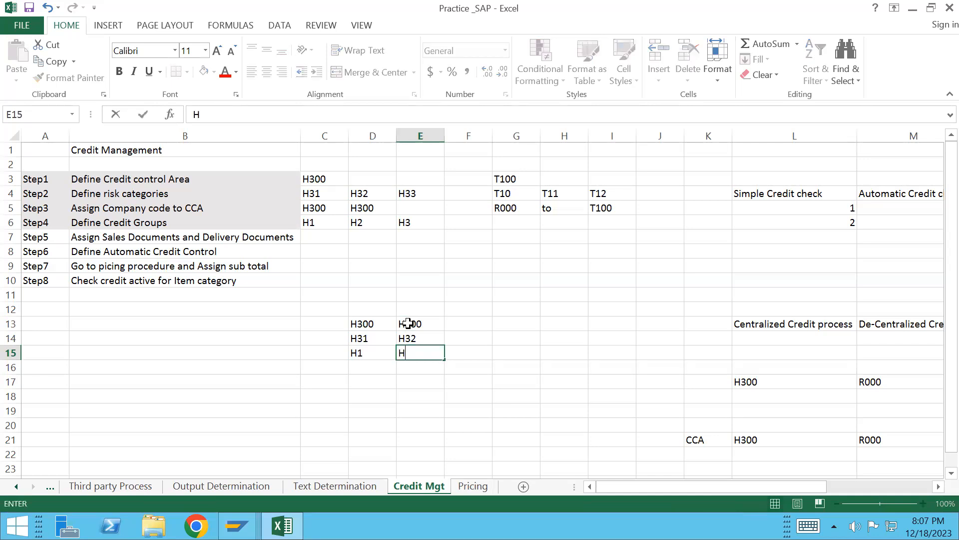
- Enter the third combination H300, H33 and H3 in cells F13 to F15
{"action": "left_click", "coordinate": [460, 322]}
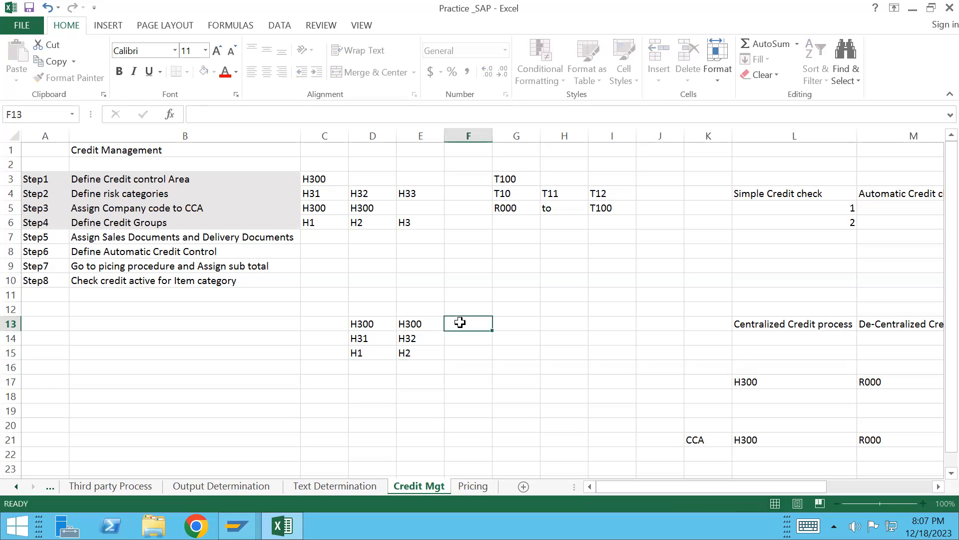
{"action": "type", "text": "H300"}
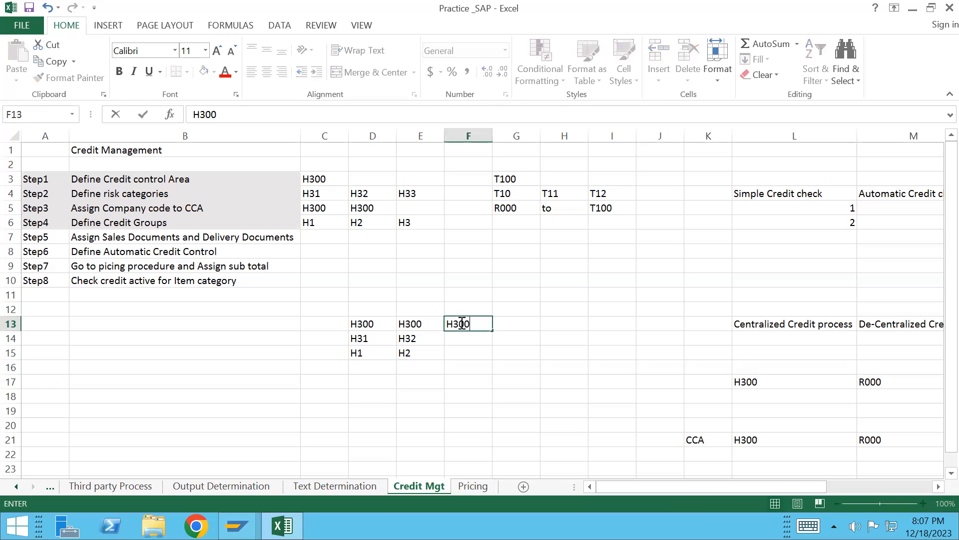
{"action": "key", "text": "Return"}
{"action": "type", "text": "H"}
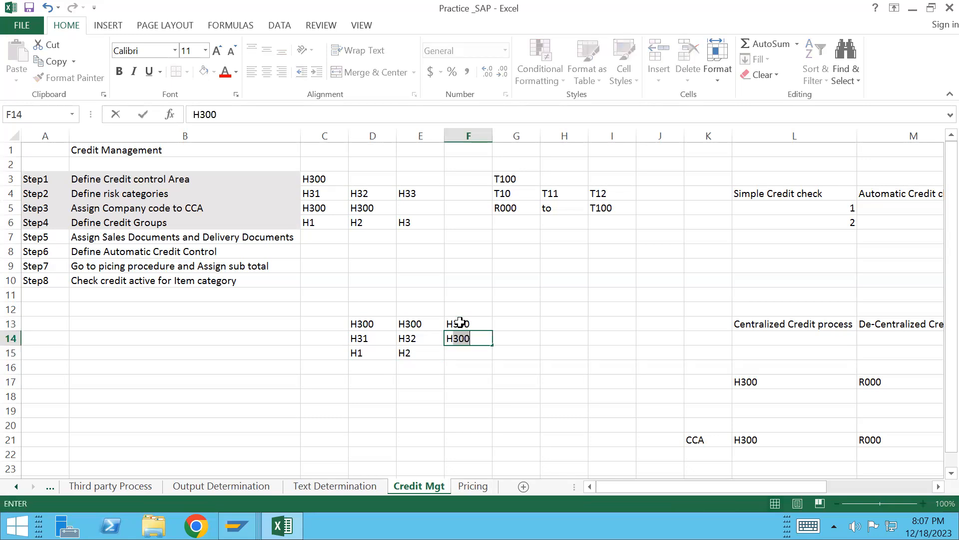
{"action": "type", "text": "33"}
{"action": "key", "text": "Return"}
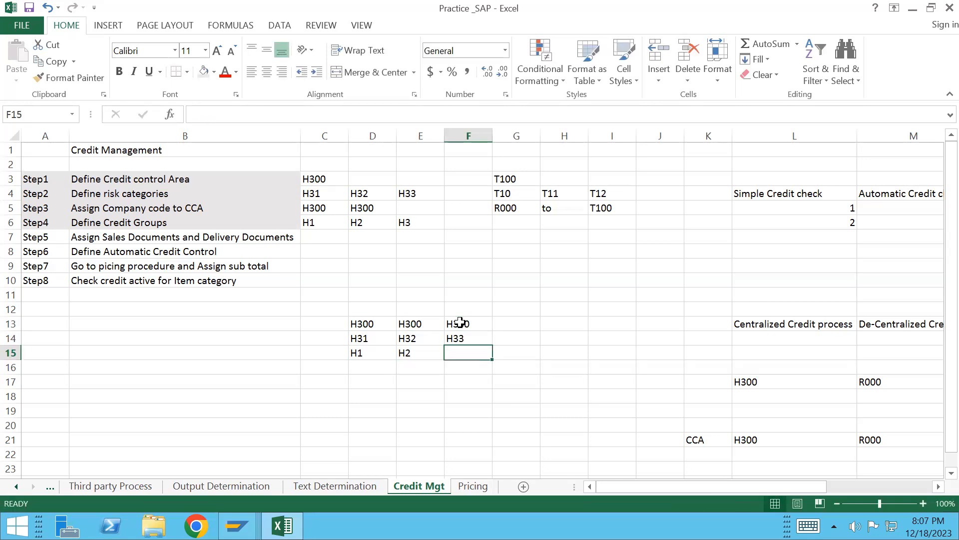
{"action": "type", "text": "H3"}
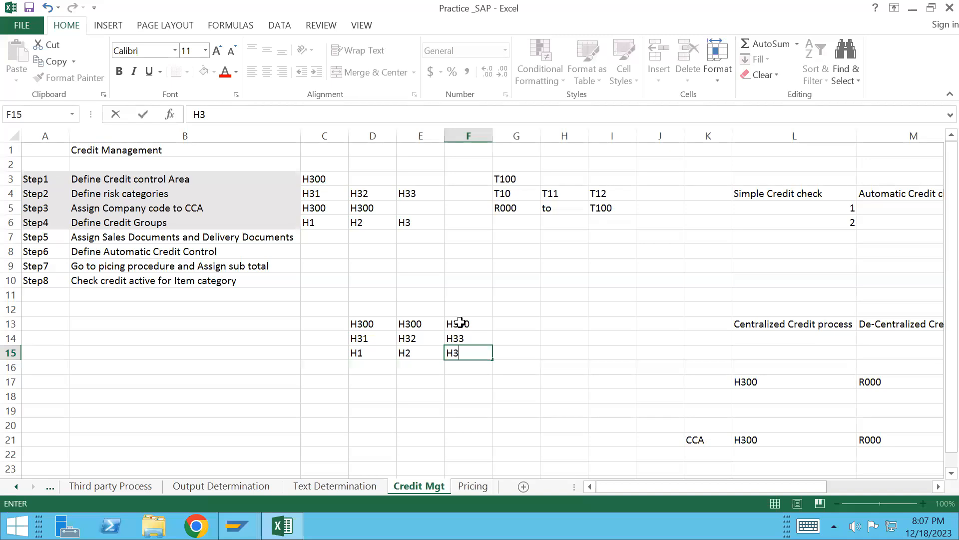
- Label the combination rows in column C as "CCA" in C13, "Risk, Cat," in C14 and "Crdit Gr." in C15
{"action": "left_click", "coordinate": [309, 353]}
{"action": "type", "text": "Crd"}
{"action": "type", "text": "a"}
{"action": "key", "text": "BackSpace"}
{"action": "type", "text": "it "}
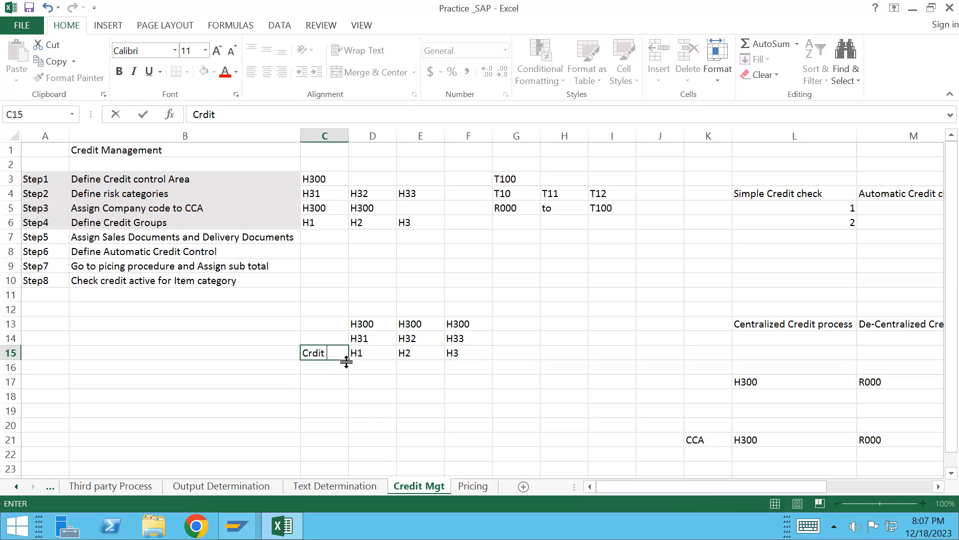
{"action": "type", "text": "Gr."}
{"action": "left_click", "coordinate": [318, 338]}
{"action": "type", "text": "Ris"}
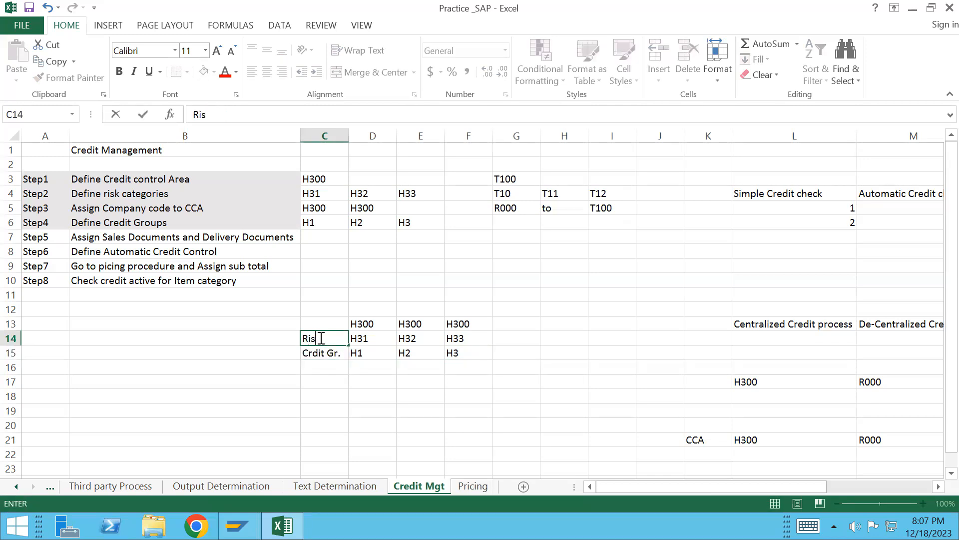
{"action": "type", "text": "k, Cat,"}
{"action": "left_click", "coordinate": [317, 324]}
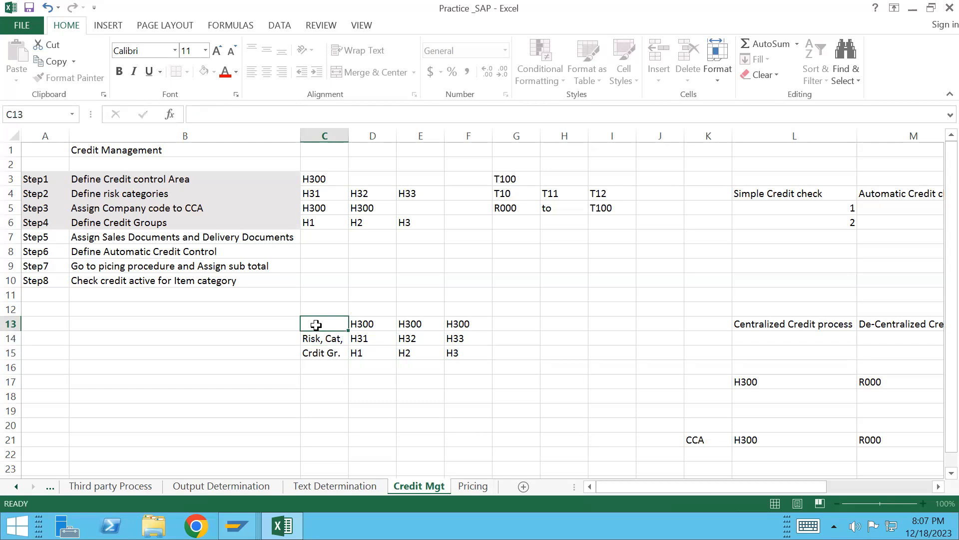
{"action": "type", "text": "CCA"}
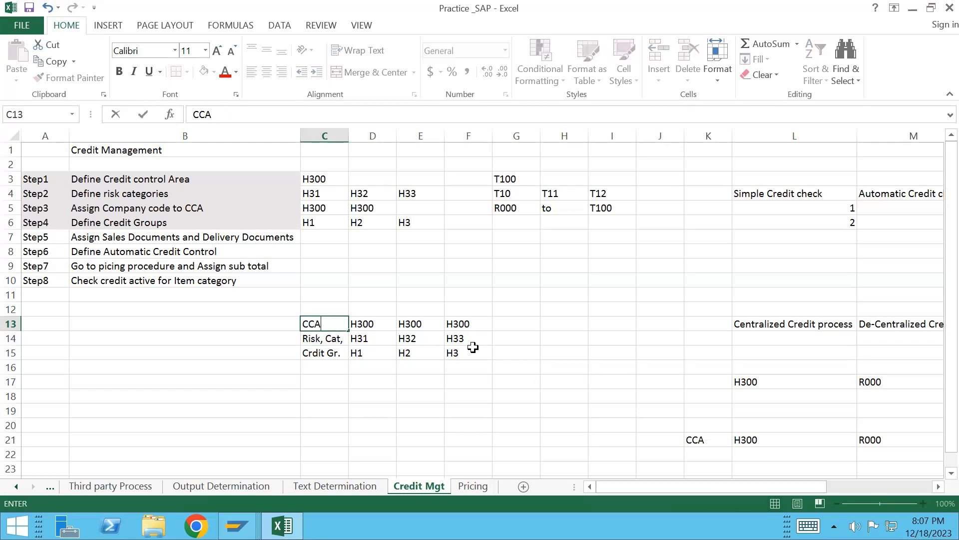
{"action": "left_click", "coordinate": [536, 361]}
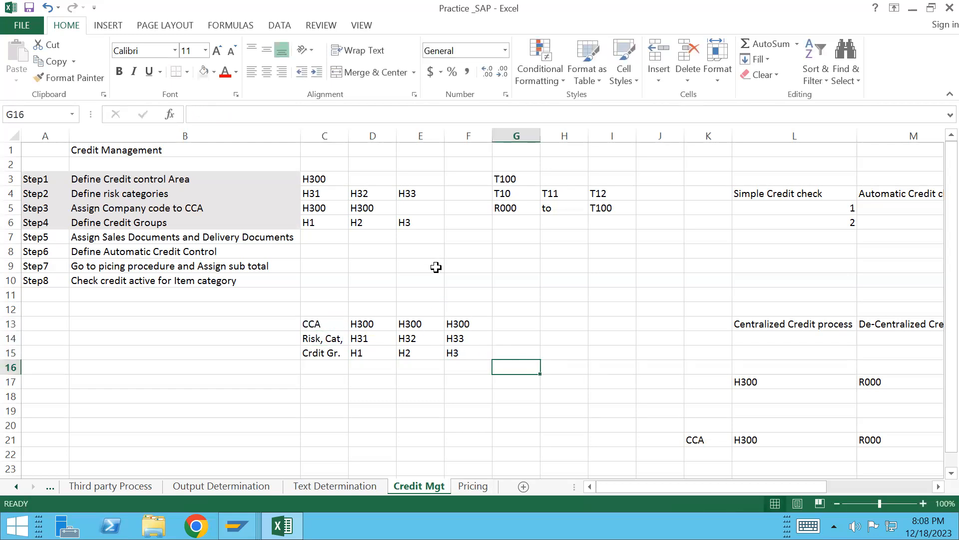
- Clear the duplicate H300 from cell D5 in the company code assignment row
{"action": "left_click", "coordinate": [359, 208]}
{"action": "key", "text": "BackSpace"}
{"action": "left_click", "coordinate": [463, 265]}
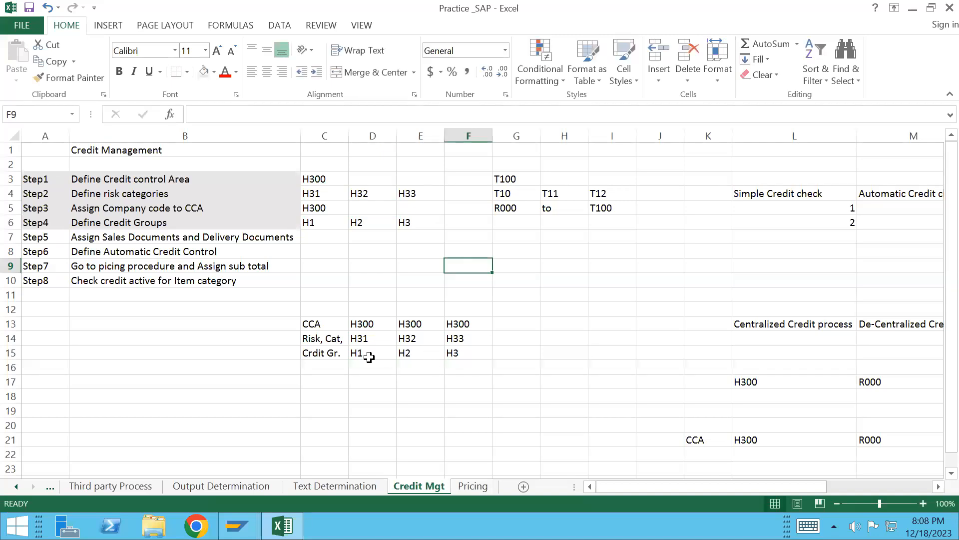
- Switch back to SAP, describe the H300, H31, H1 entry as "High Risk" and save it
{"action": "key", "text": "alt+Tab"}
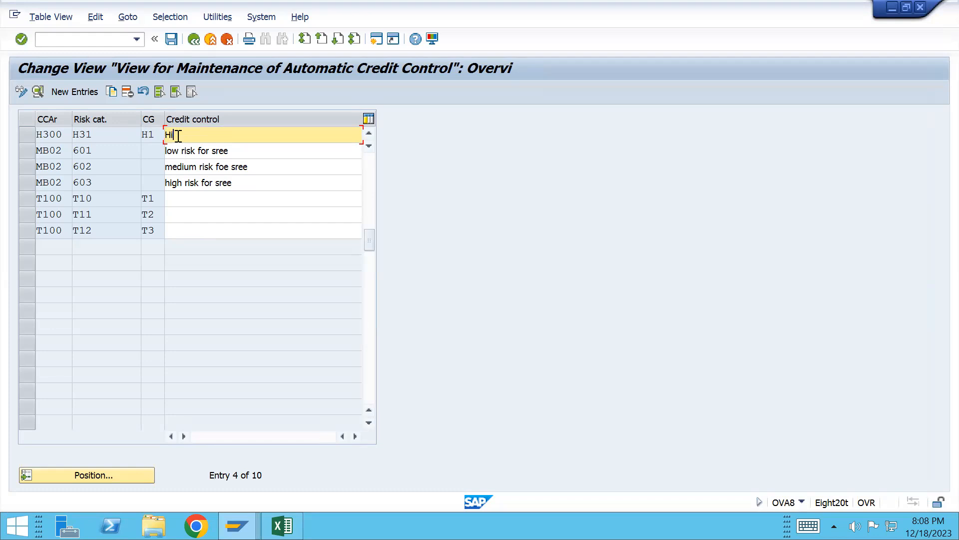
{"action": "type", "text": "Risk"}
{"action": "key", "text": "ctrl+s"}
- Start a new automatic credit control entry with credit control area H300 and risk category H32
{"action": "left_click", "coordinate": [75, 92]}
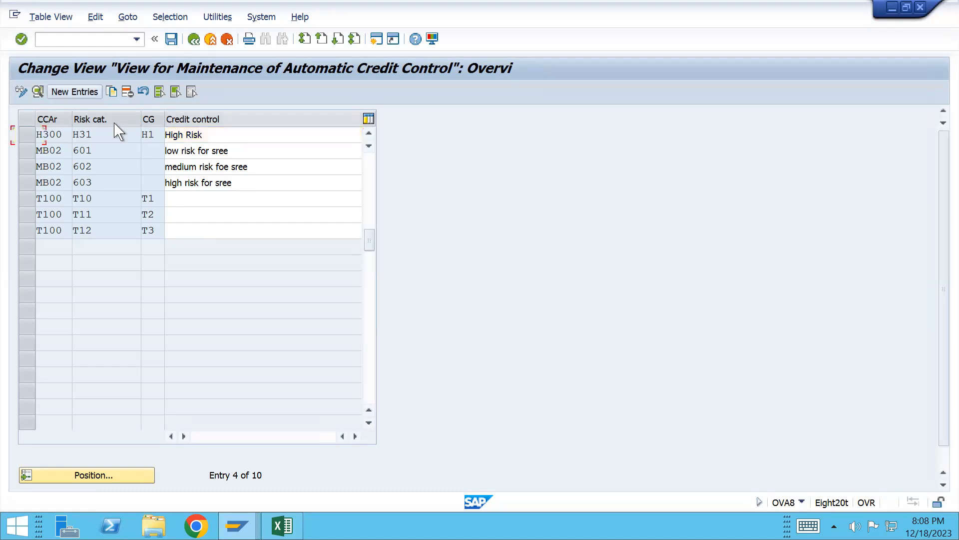
{"action": "type", "text": "H"}
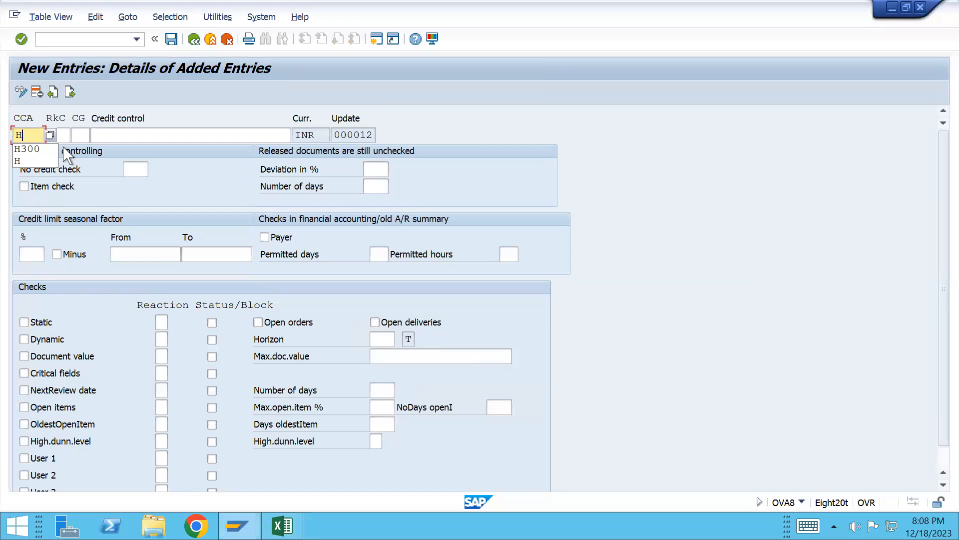
{"action": "type", "text": "300"}
{"action": "key", "text": "Tab"}
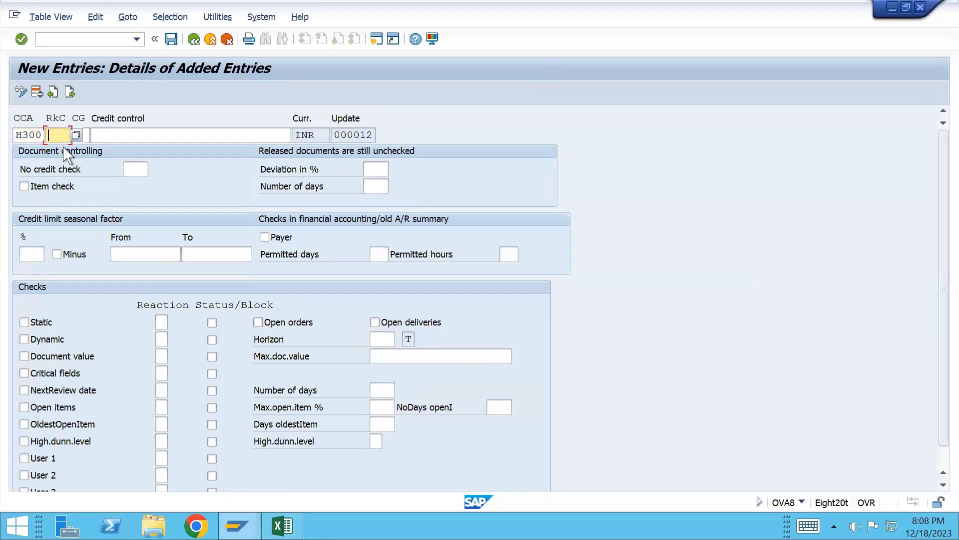
{"action": "key", "text": "alt+Tab"}
{"action": "key", "text": "alt+Tab"}
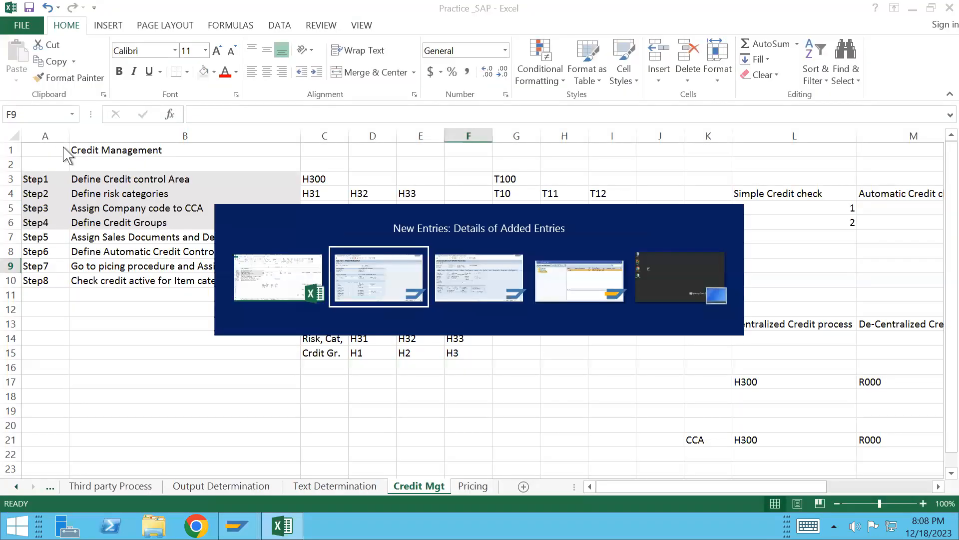
{"action": "type", "text": "H32"}
{"action": "key", "text": "Tab"}
- Set the new entry's credit group to H2, confirm the key values and save the entry
{"action": "key", "text": "alt+Tab"}
{"action": "key", "text": "alt+Tab"}
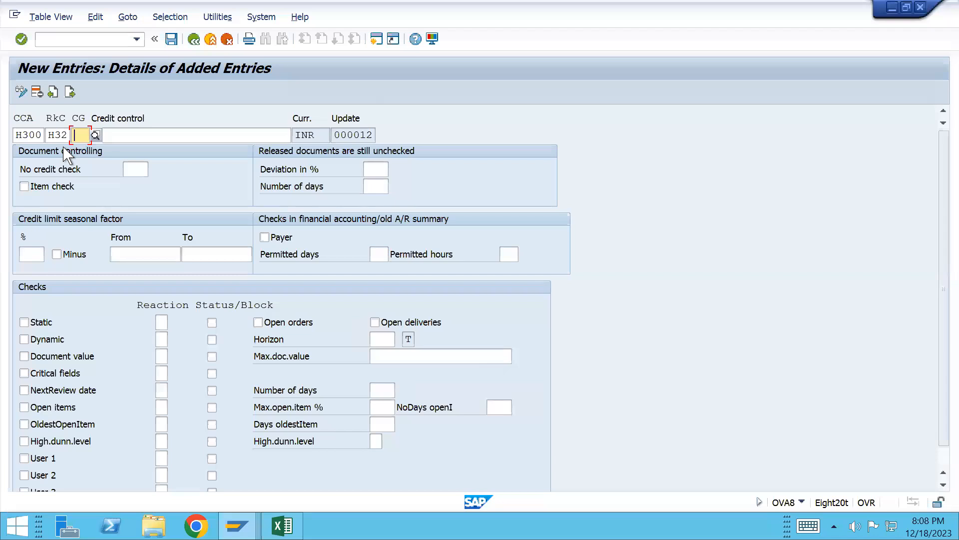
{"action": "type", "text": "H2"}
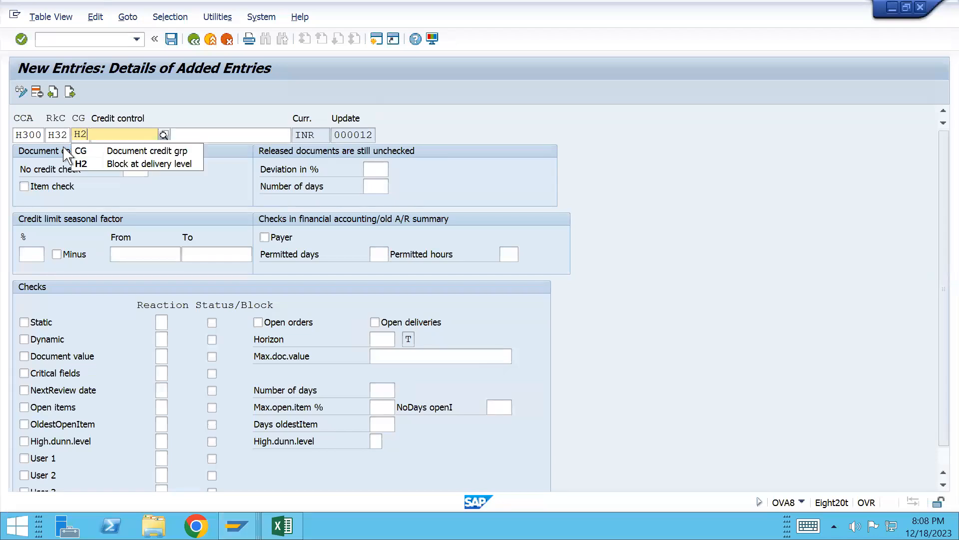
{"action": "key", "text": "Return"}
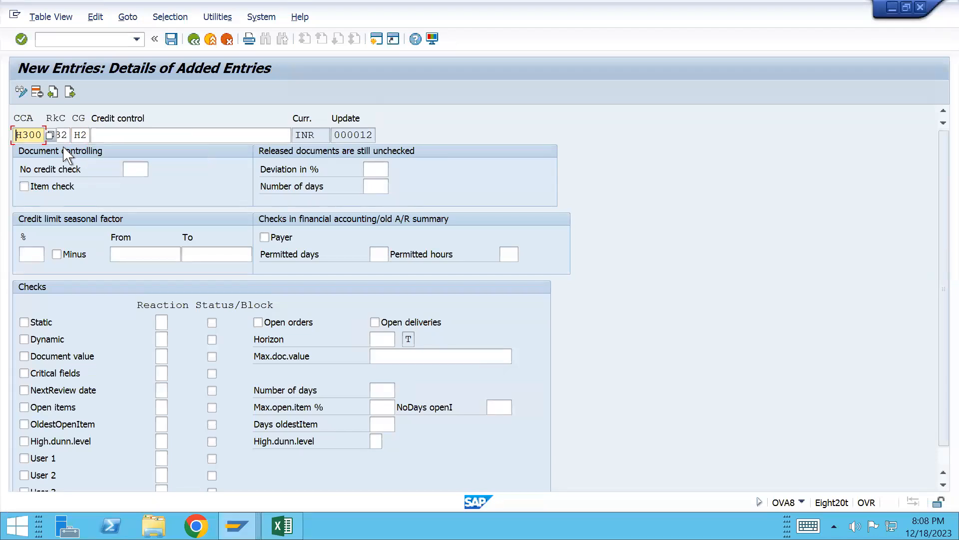
{"action": "key", "text": "ctrl+s"}
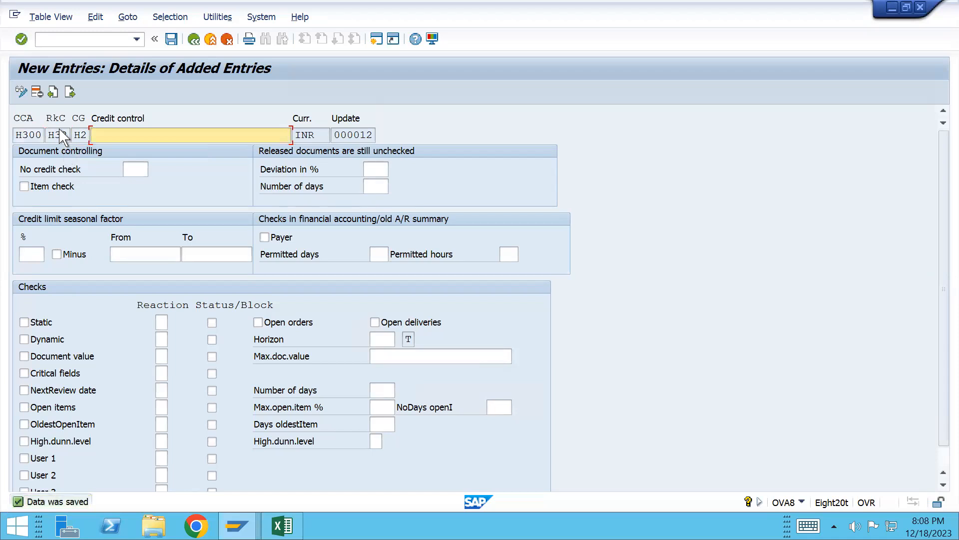
- Start another automatic credit control entry for credit control area H300 with risk category H33 copied from cell F14 of the Excel sheet
{"action": "left_click", "coordinate": [70, 92]}
{"action": "type", "text": "H300"}
{"action": "key", "text": "Tab"}
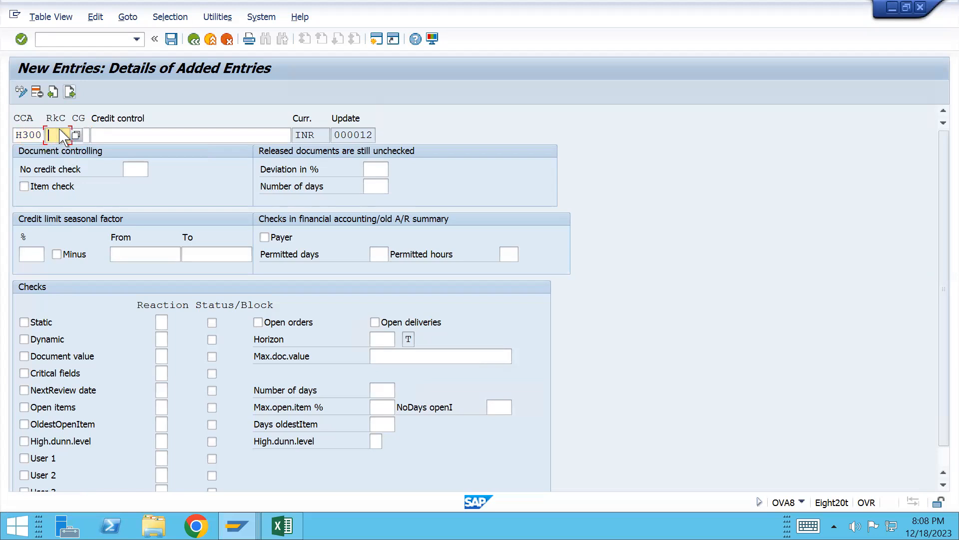
{"action": "key", "text": "alt+Tab"}
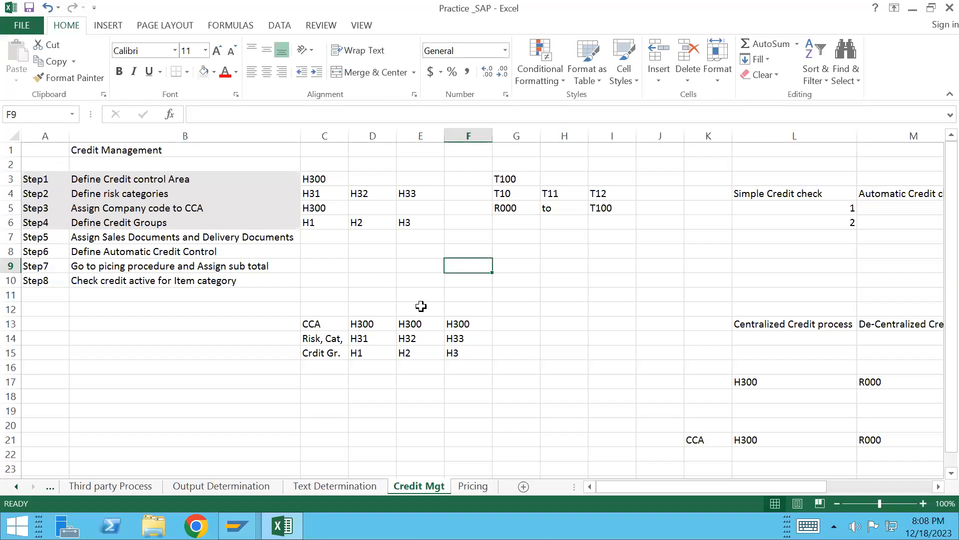
{"action": "left_click", "coordinate": [459, 337]}
{"action": "key", "text": "ctrl+c"}
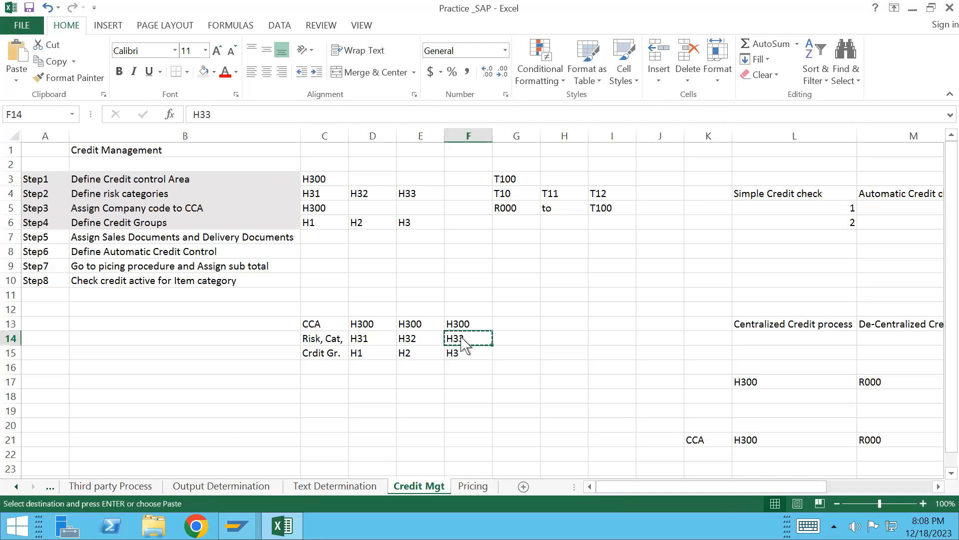
{"action": "key", "text": "alt+Tab"}
{"action": "key", "text": "ctrl+v"}
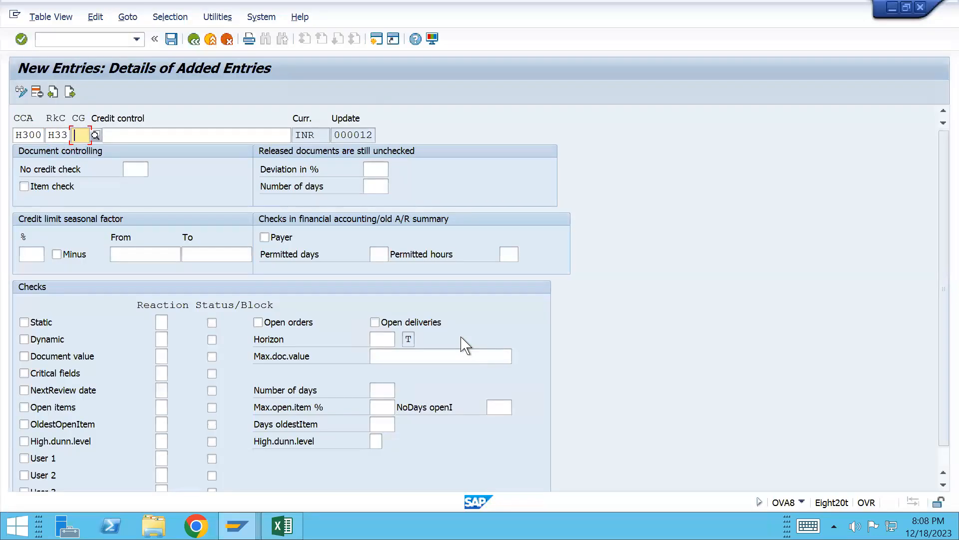
- Set the H300, H33 entry's credit group to H3, describe it as "Low risk" and save it
{"action": "type", "text": "H3"}
{"action": "key", "text": "Tab"}
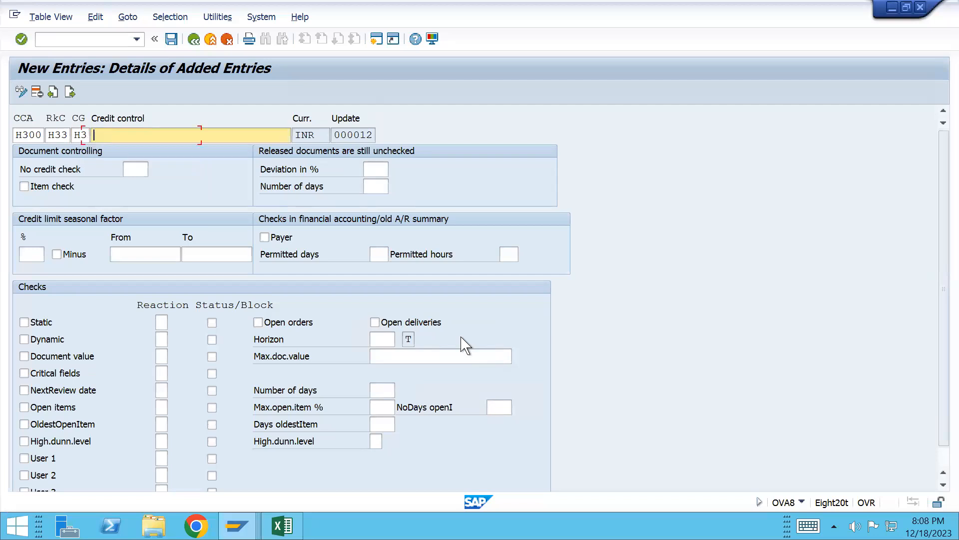
{"action": "type", "text": "Low risk"}
{"action": "key", "text": "Return"}
{"action": "key", "text": "ctrl+s"}
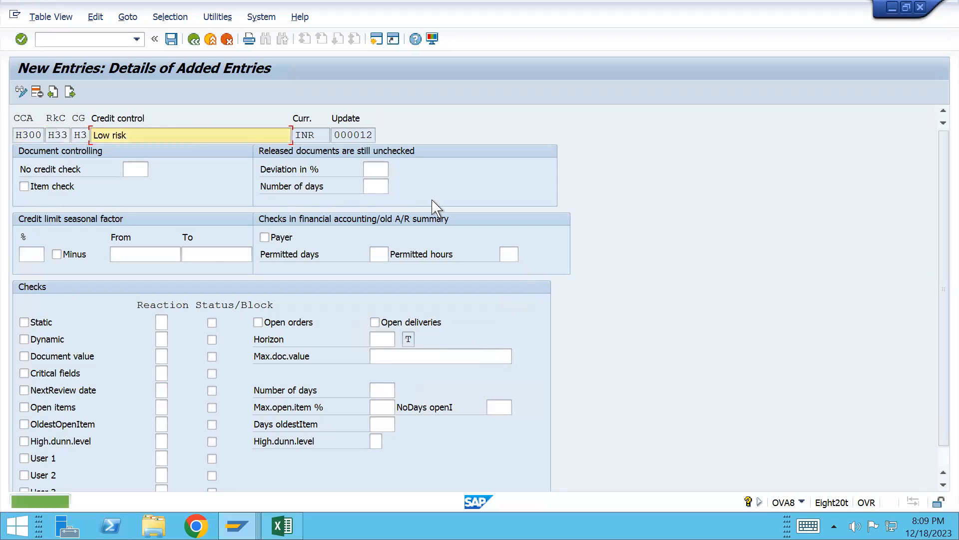
- Describe the H300, H32, H2 entry as "Medium risk" in the added entries overview, save it and return to the automatic credit control list
{"action": "left_click", "coordinate": [194, 39]}
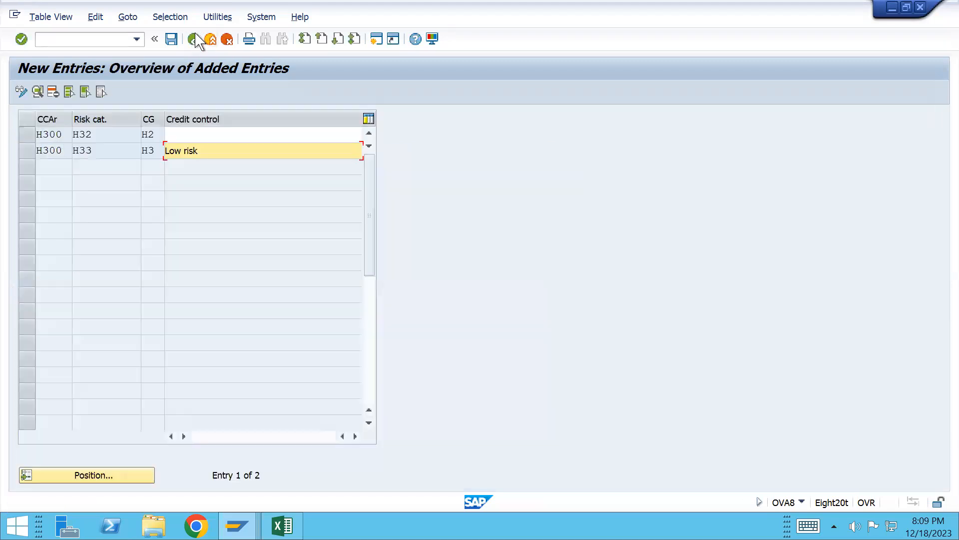
{"action": "left_click", "coordinate": [189, 134]}
{"action": "type", "text": "Medium "}
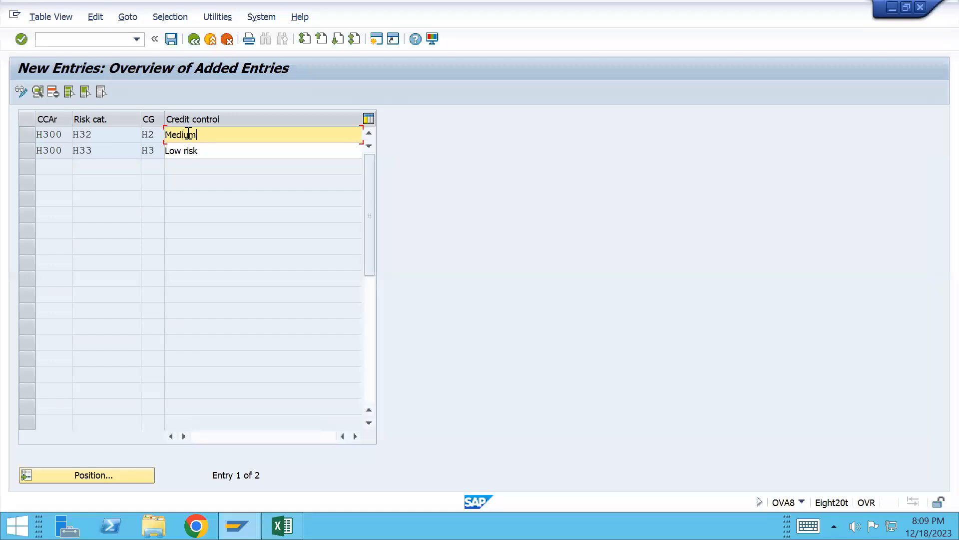
{"action": "type", "text": "risk"}
{"action": "key", "text": "ctrl+s"}
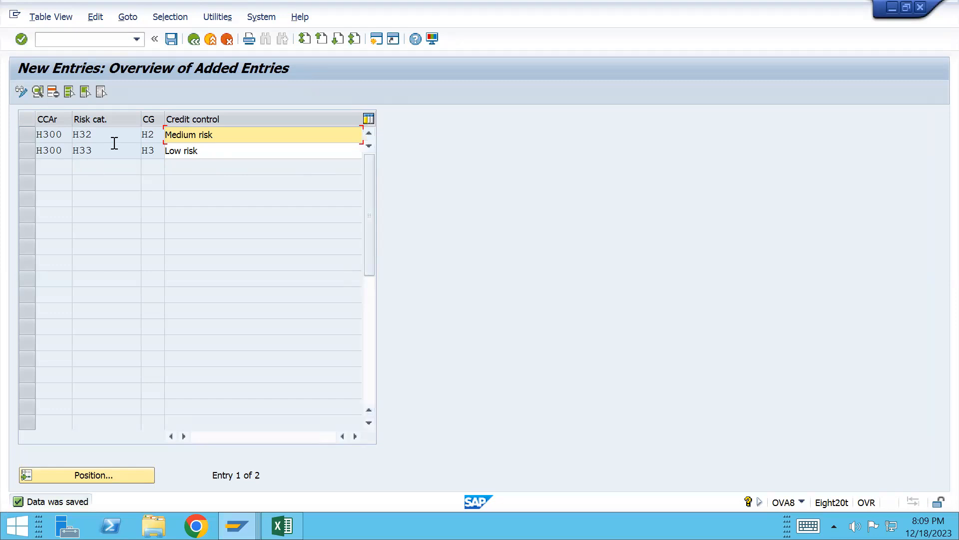
{"action": "left_click", "coordinate": [172, 39]}
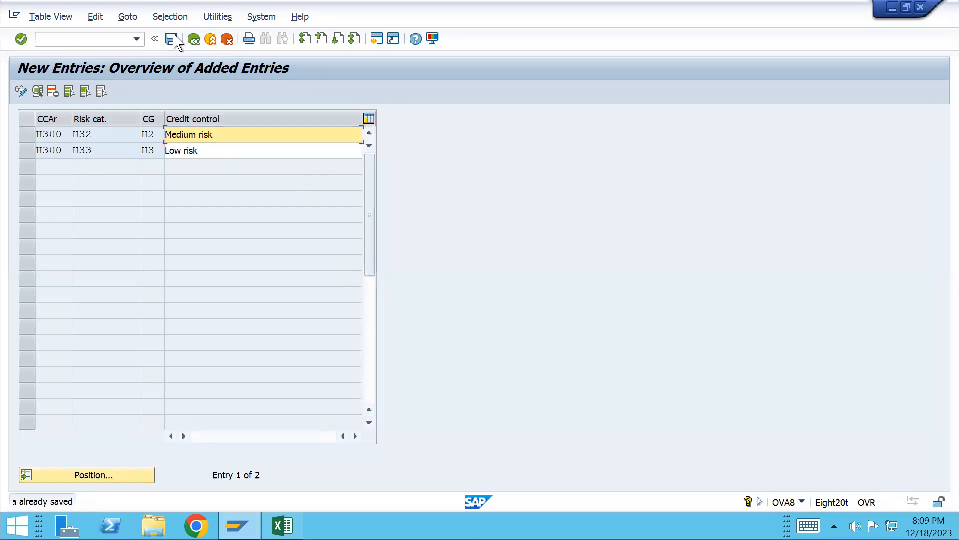
{"action": "left_click", "coordinate": [195, 42]}
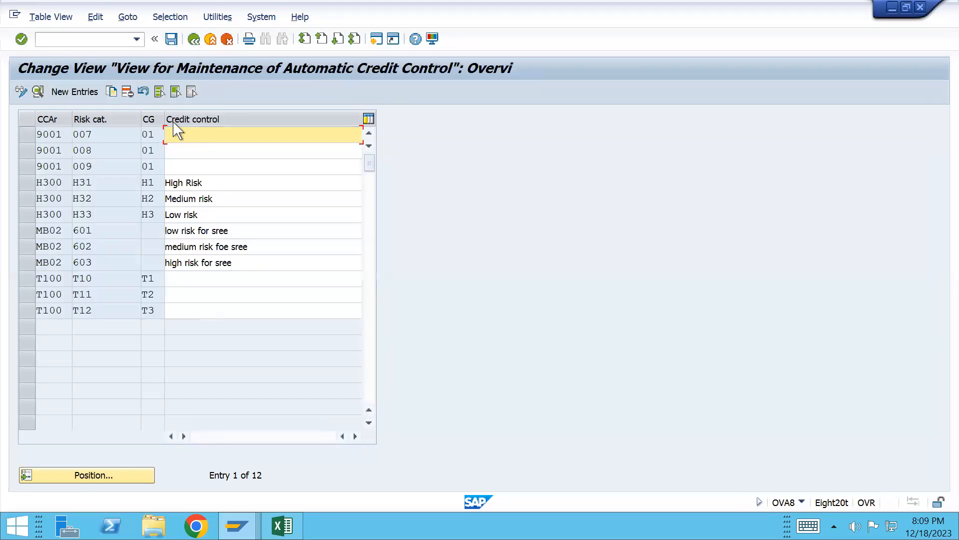
- Review the H300 automatic credit control entries for risk categories H31, H32 and H33 with their credit groups, and save the view
{"action": "left_click", "coordinate": [23, 186]}
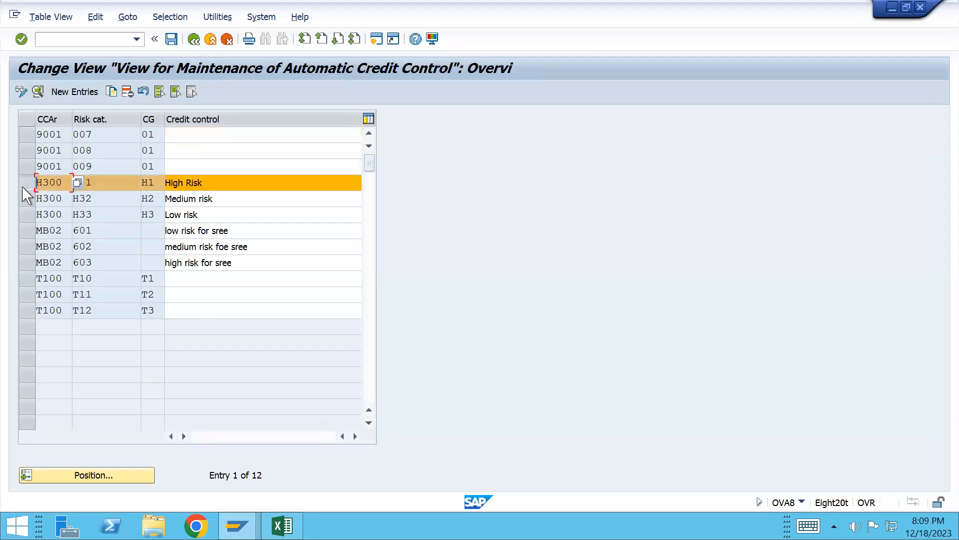
{"action": "left_click", "coordinate": [23, 199]}
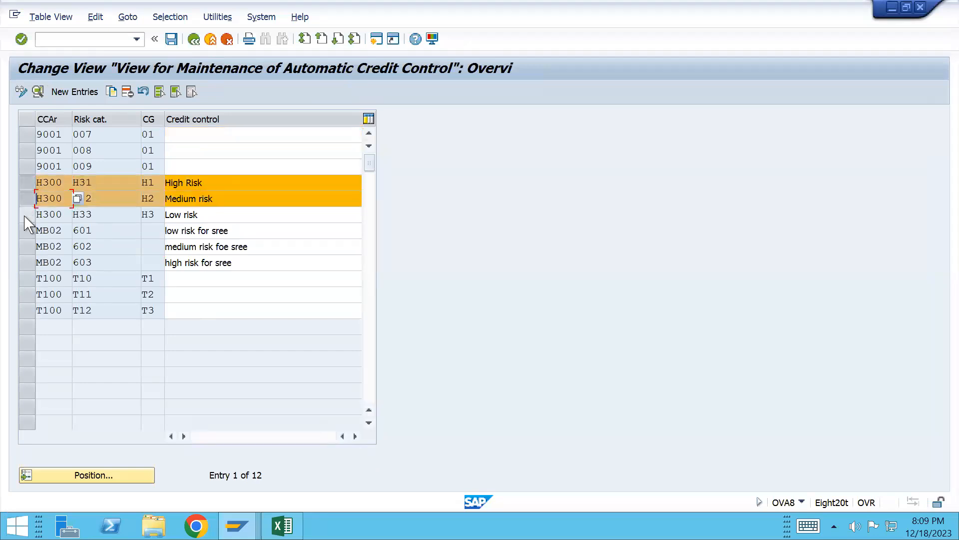
{"action": "left_click", "coordinate": [26, 215]}
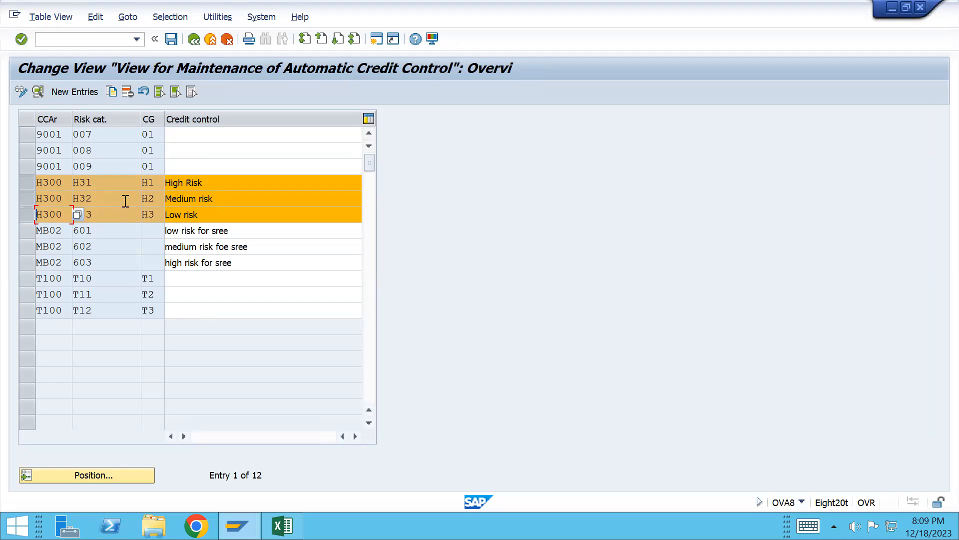
{"action": "left_click", "coordinate": [117, 184]}
{"action": "left_click_drag", "start_coordinate": [117, 184], "coordinate": [72, 190]}
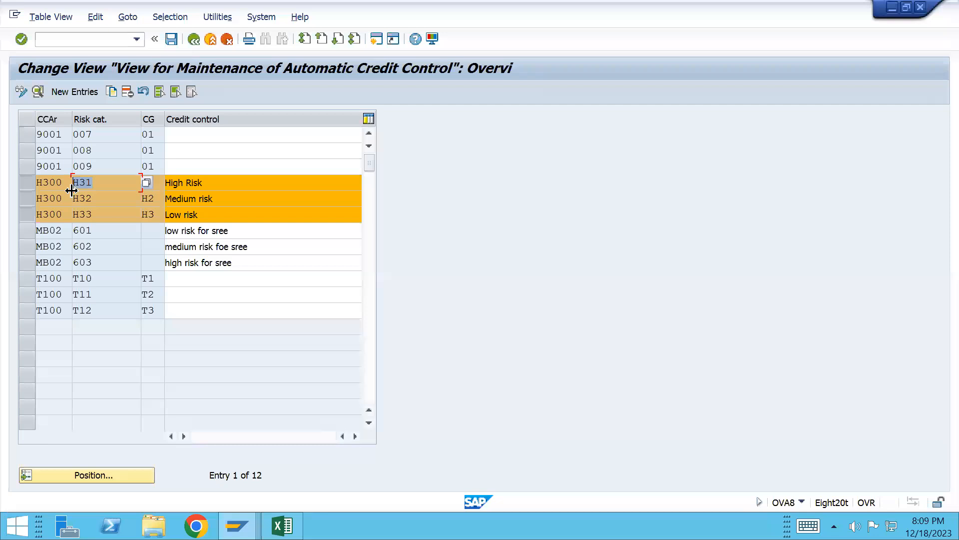
{"action": "left_click", "coordinate": [159, 187]}
{"action": "type", "text": "H1"}
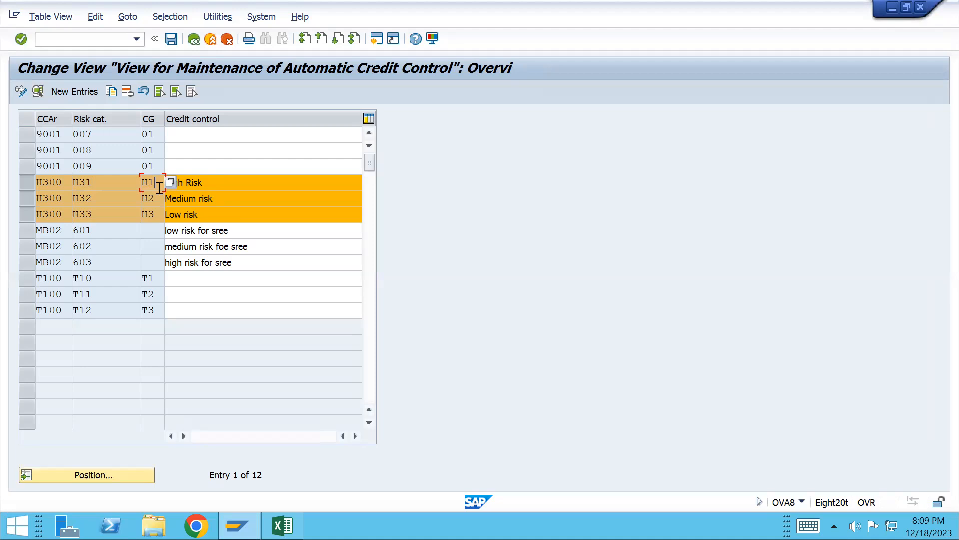
{"action": "left_click", "coordinate": [223, 205]}
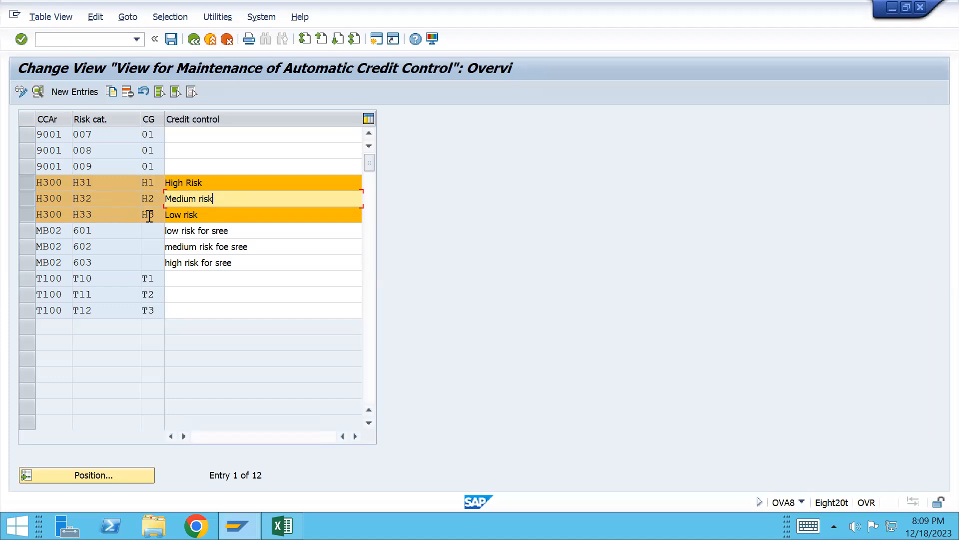
{"action": "left_click_drag", "start_coordinate": [152, 215], "coordinate": [140, 220]}
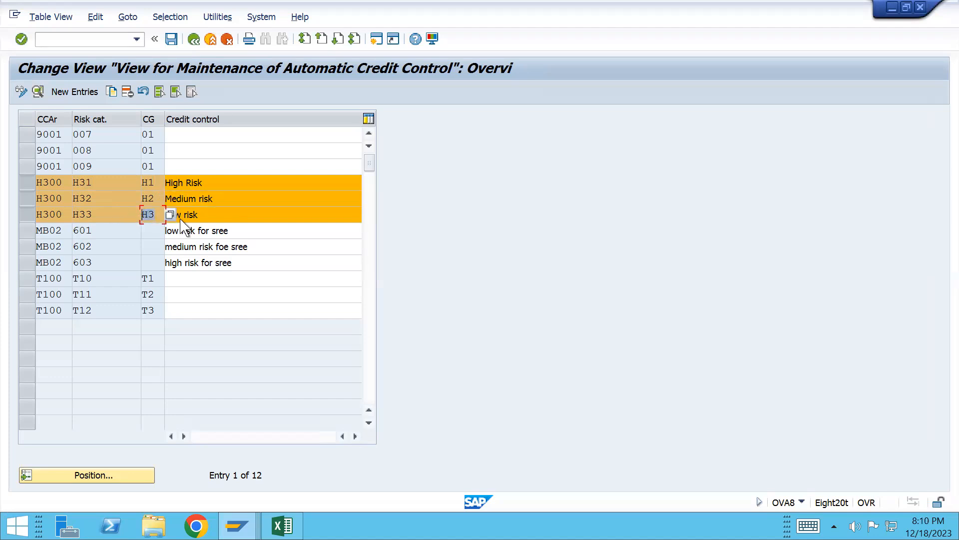
{"action": "left_click", "coordinate": [200, 218]}
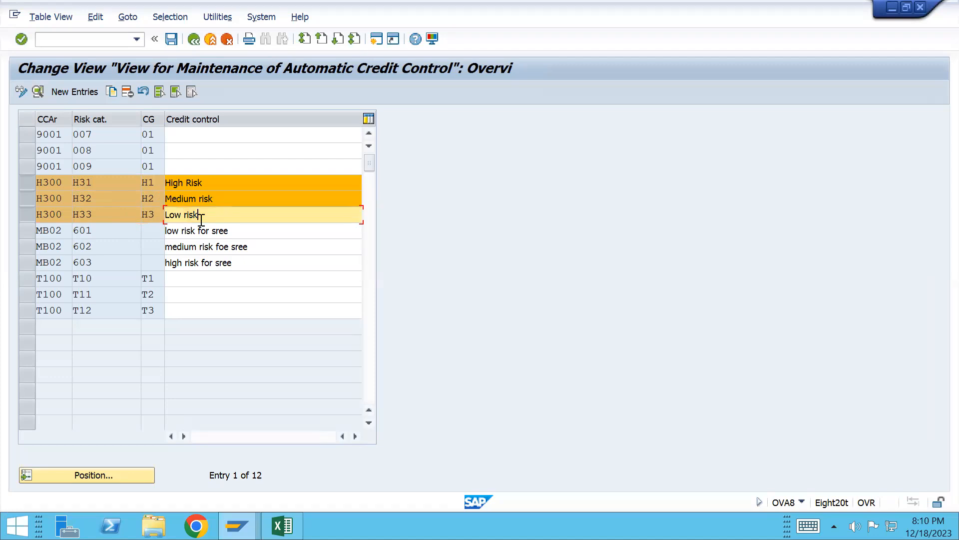
{"action": "left_click", "coordinate": [171, 39]}
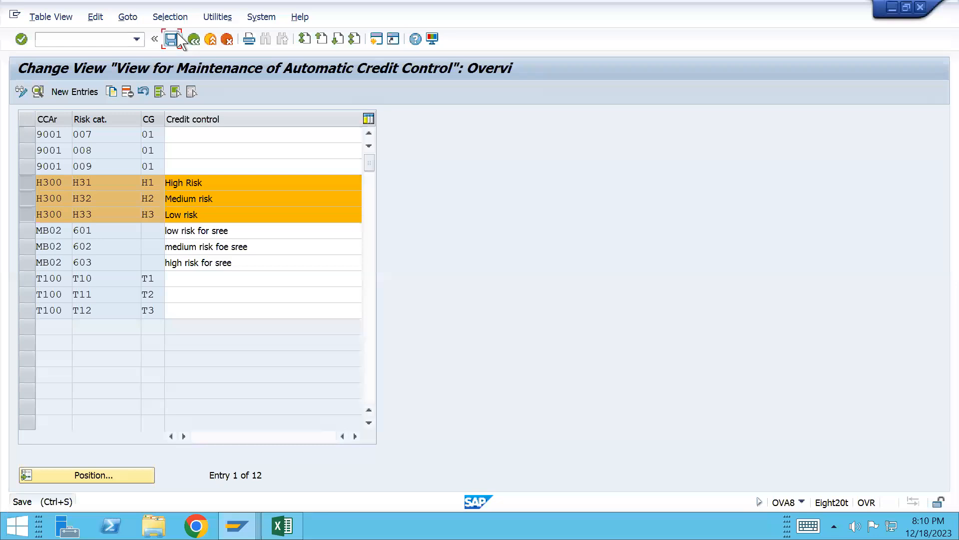
- Switch to the Practice _SAP workbook in Excel and shade the Step5 and Step6 rows in columns A and B grey
{"action": "key", "text": "alt+Tab"}
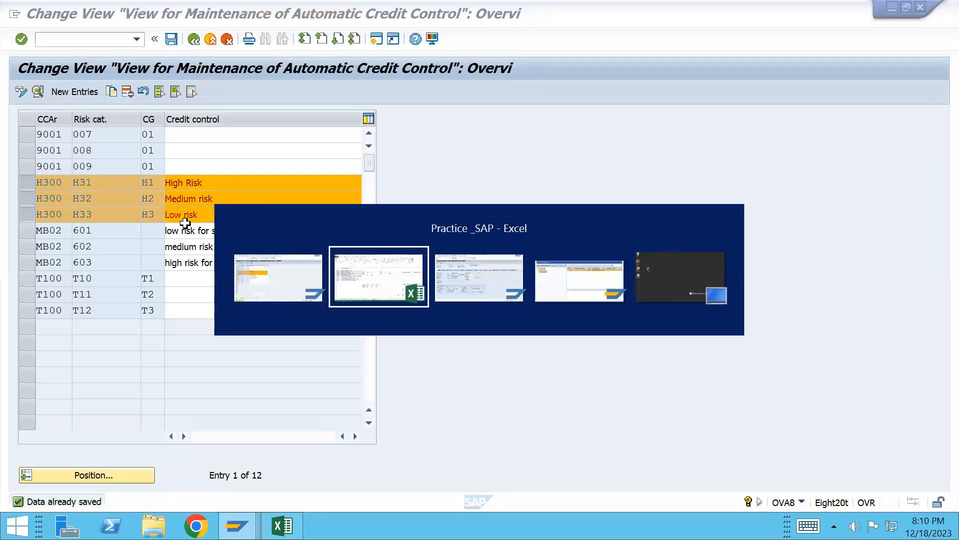
{"action": "left_click", "coordinate": [42, 240]}
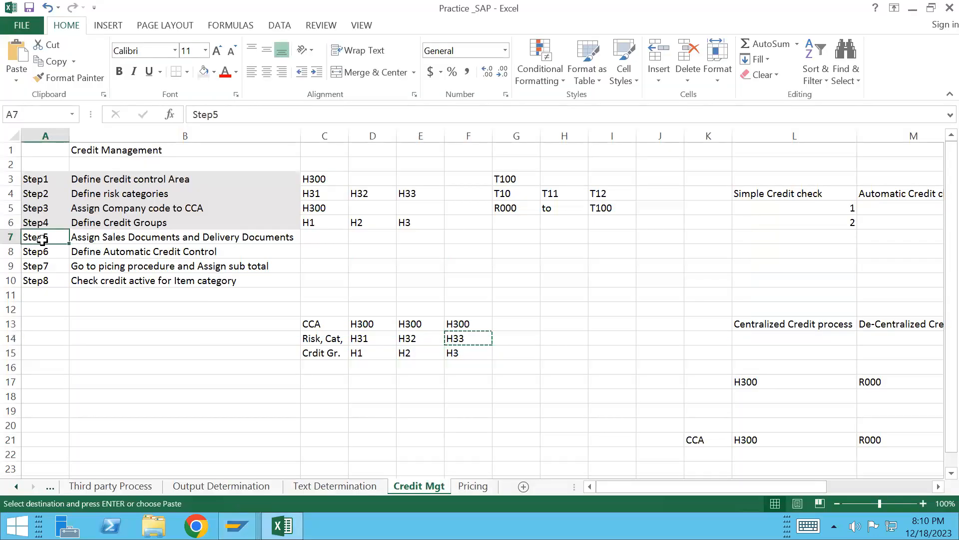
{"action": "key", "text": "Down"}
{"action": "left_click", "coordinate": [42, 240]}
{"action": "key", "text": "shift+Down"}
{"action": "key", "text": "shift+Right"}
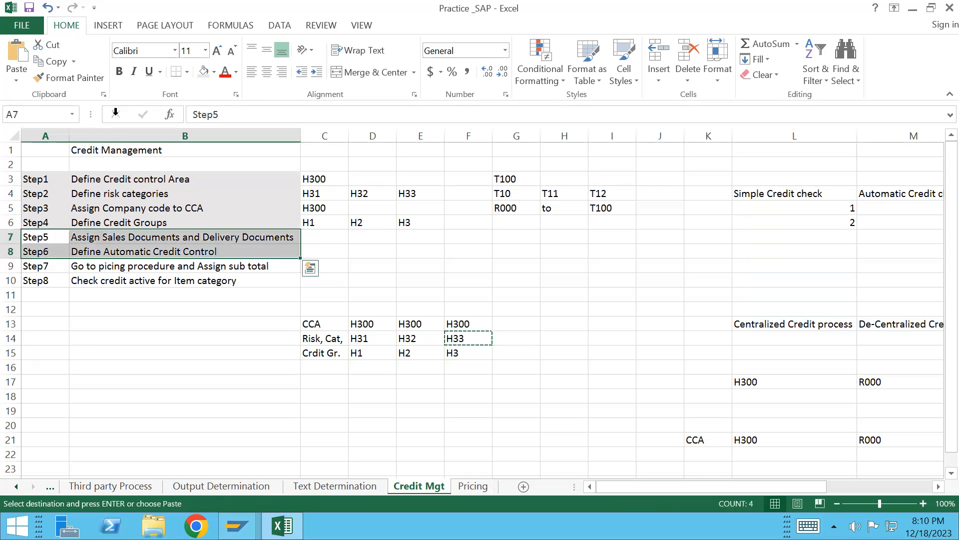
{"action": "key", "text": "Escape"}
{"action": "left_click", "coordinate": [193, 327]}
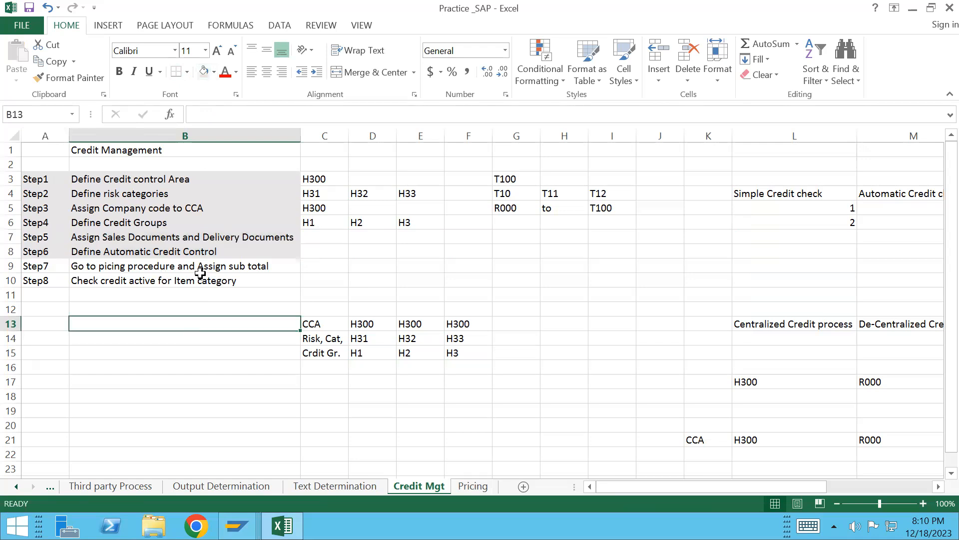
- Switch to the SAP sales order display and check the item's pricing analysis for the pricing procedure it uses
{"action": "key", "text": "alt+Tab"}
{"action": "key", "text": "alt+Tab"}
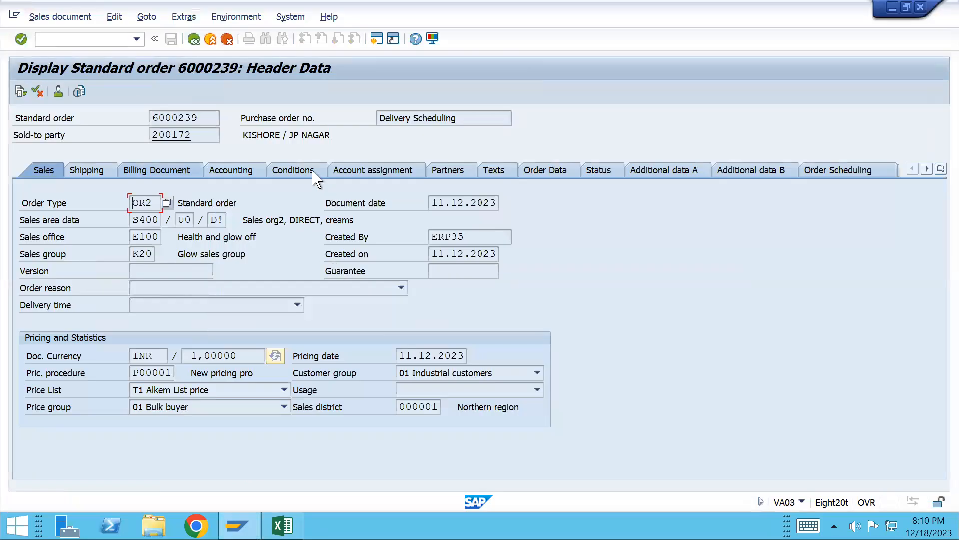
{"action": "left_click", "coordinate": [294, 170]}
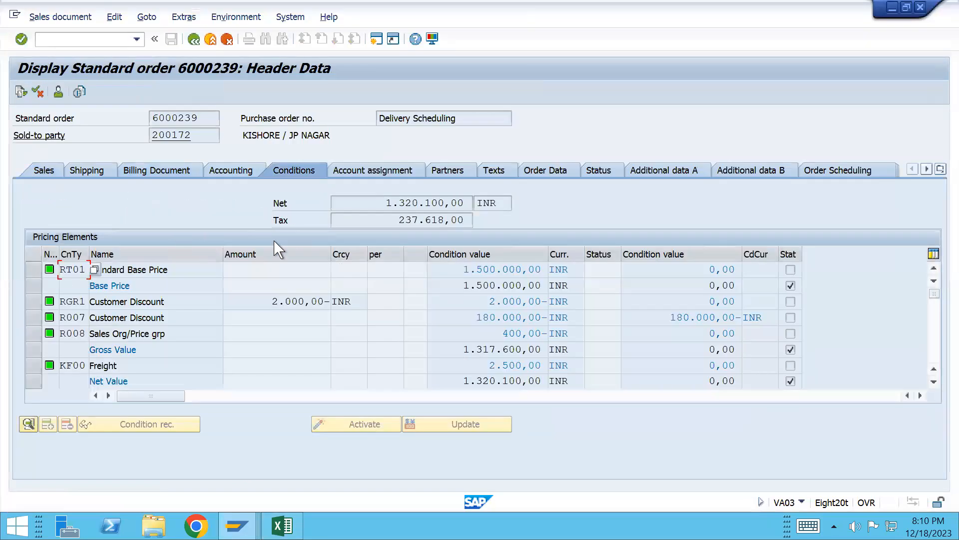
{"action": "left_click", "coordinate": [195, 40]}
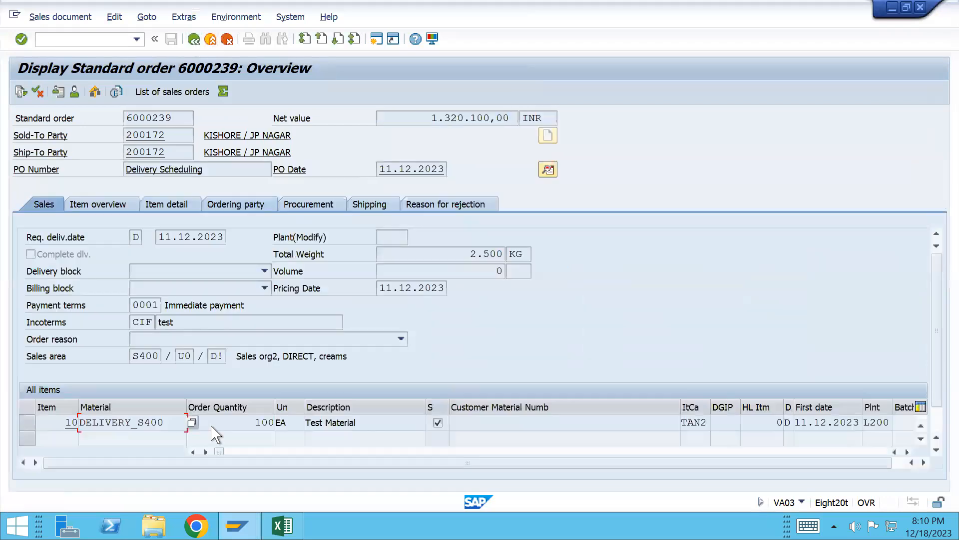
{"action": "double_click", "coordinate": [157, 424]}
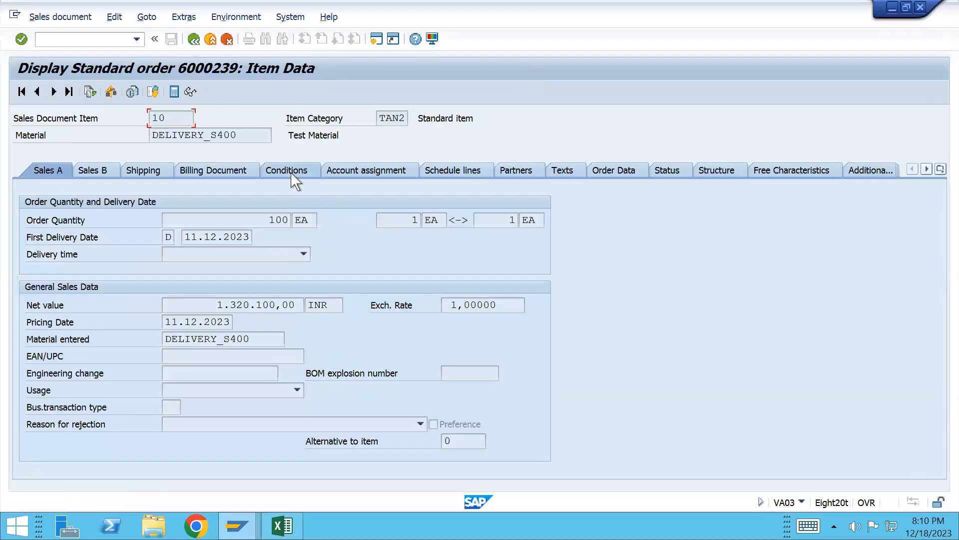
{"action": "left_click", "coordinate": [289, 171]}
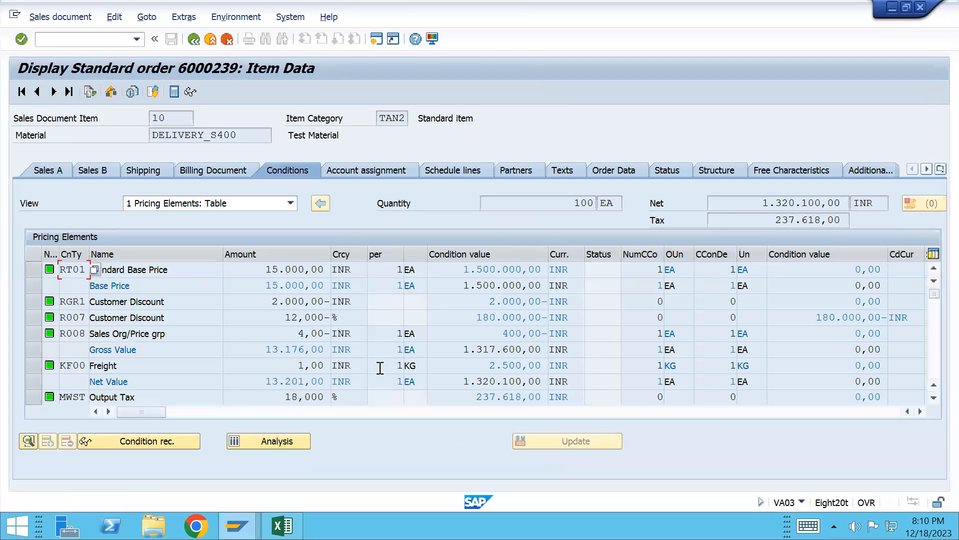
{"action": "left_click", "coordinate": [269, 442]}
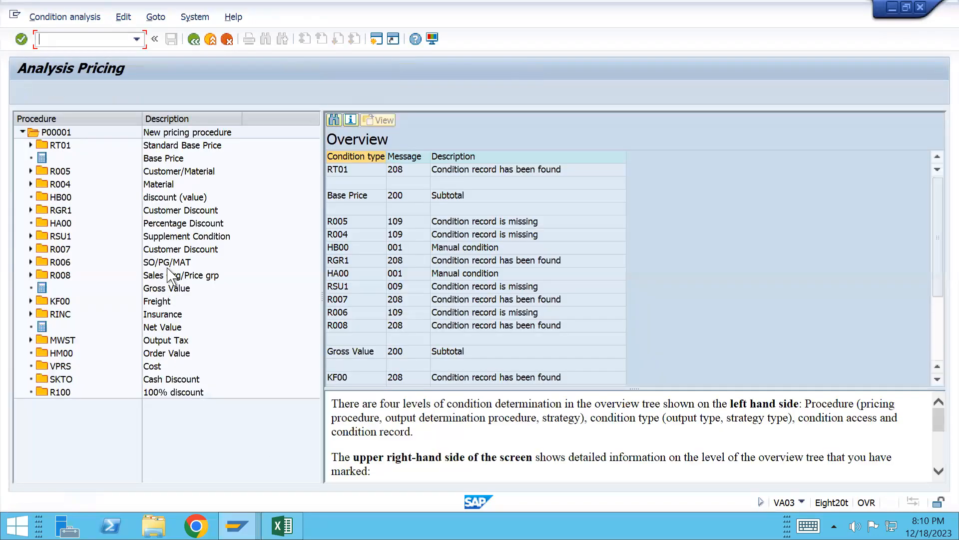
{"action": "left_click", "coordinate": [61, 135]}
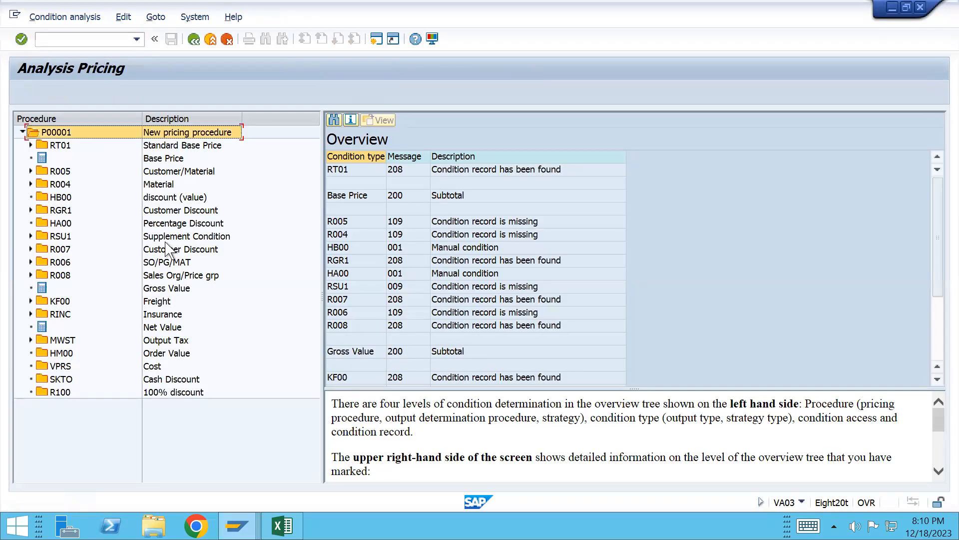
- Return to the automatic credit control session and open the pricing procedure maintenance with transaction V/08
{"action": "mouse_move", "coordinate": [237, 525]}
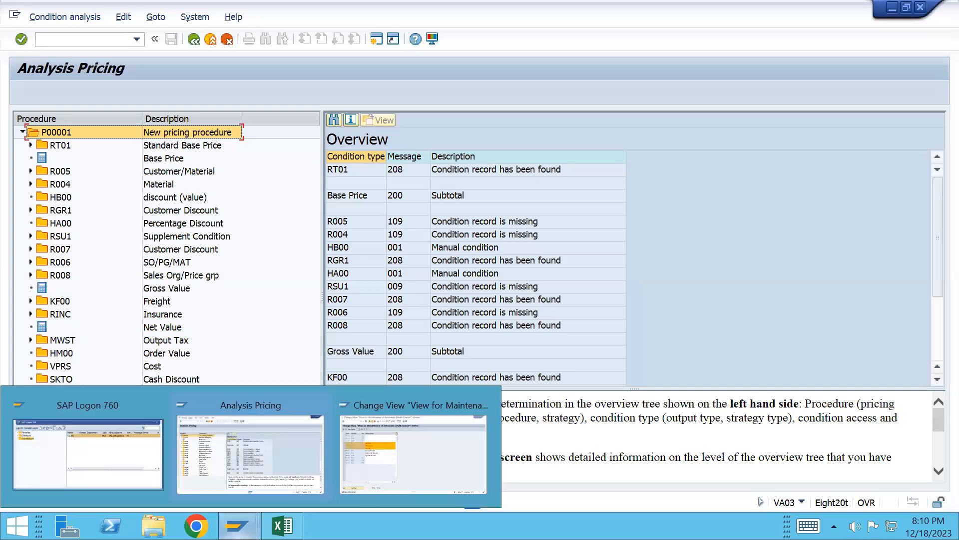
{"action": "left_click", "coordinate": [396, 478]}
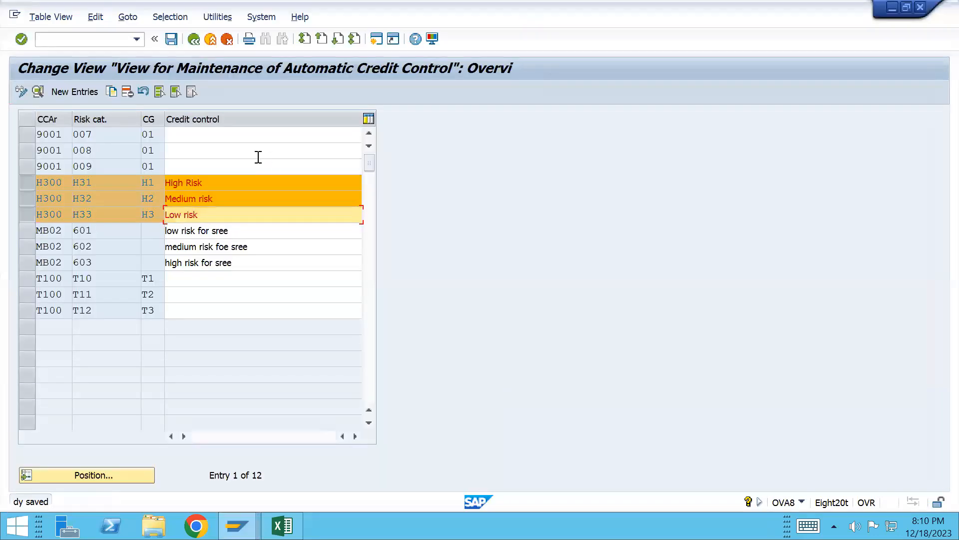
{"action": "left_click", "coordinate": [68, 39]}
{"action": "type", "text": "/n"}
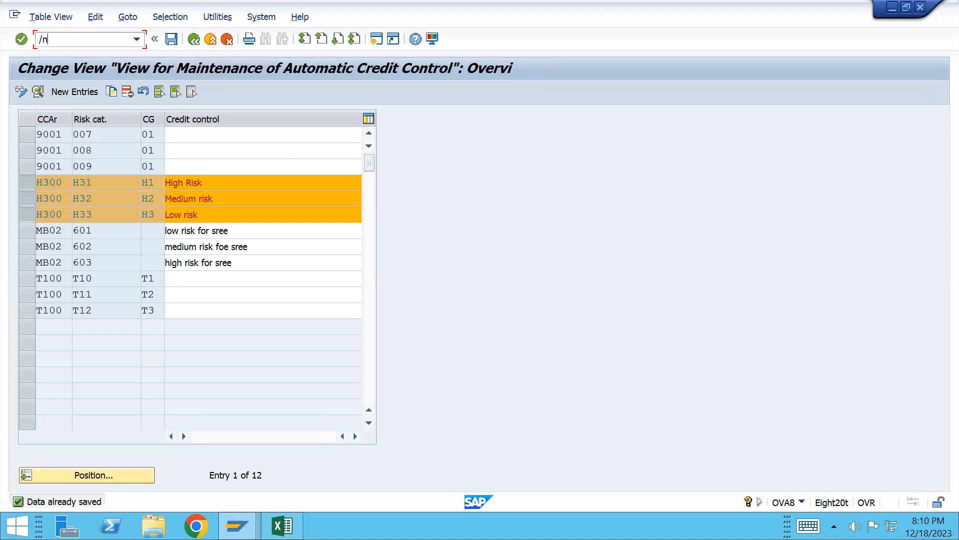
{"action": "type", "text": "v/08"}
{"action": "key", "text": "Return"}
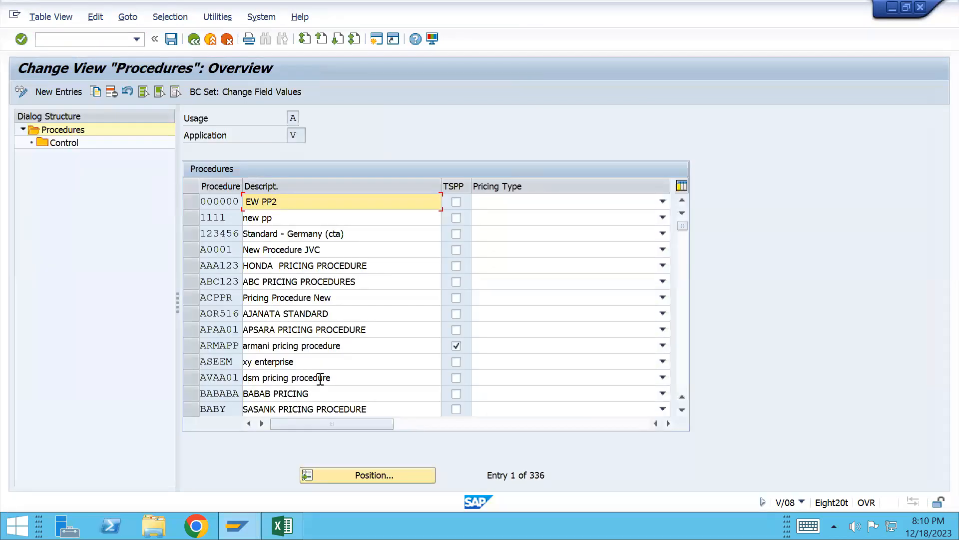
- Find pricing procedure P00001 and open its control data
{"action": "left_click", "coordinate": [348, 477]}
{"action": "type", "text": "p00001"}
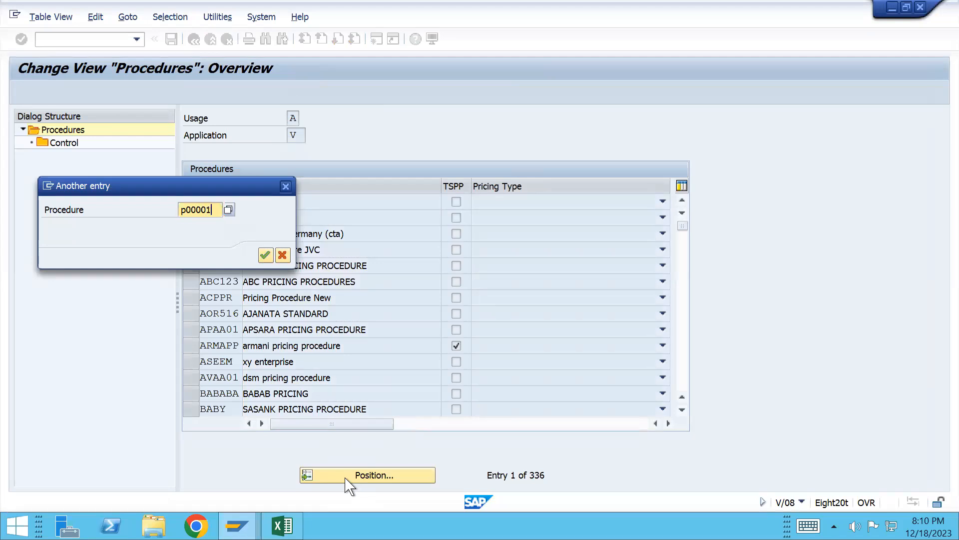
{"action": "key", "text": "Return"}
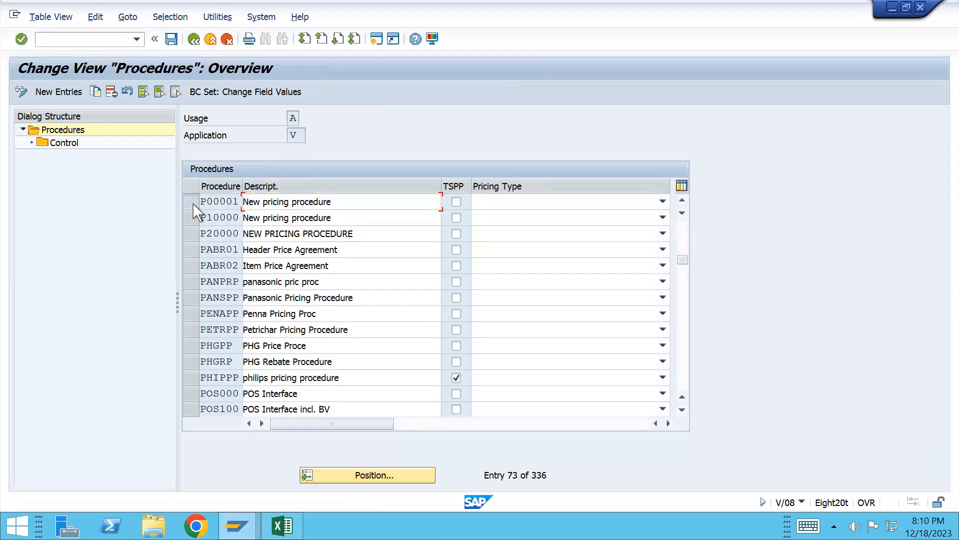
{"action": "left_click", "coordinate": [192, 202]}
{"action": "double_click", "coordinate": [65, 145]}
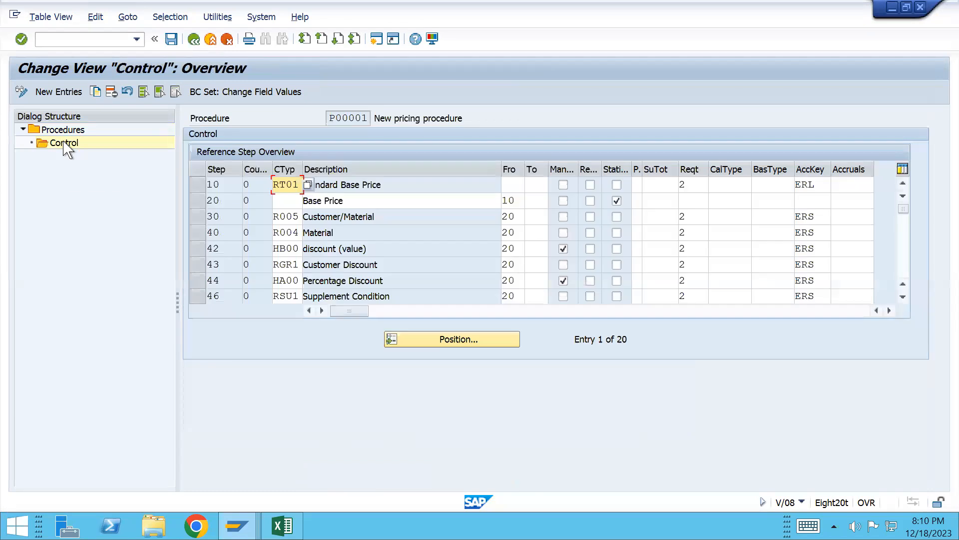
- Set the subtotal of the Net Value line at step 120 to A
{"action": "left_click", "coordinate": [903, 298]}
{"action": "left_click", "coordinate": [903, 299]}
{"action": "left_click", "coordinate": [903, 299]}
{"action": "left_click", "coordinate": [903, 298]}
{"action": "left_click", "coordinate": [903, 298]}
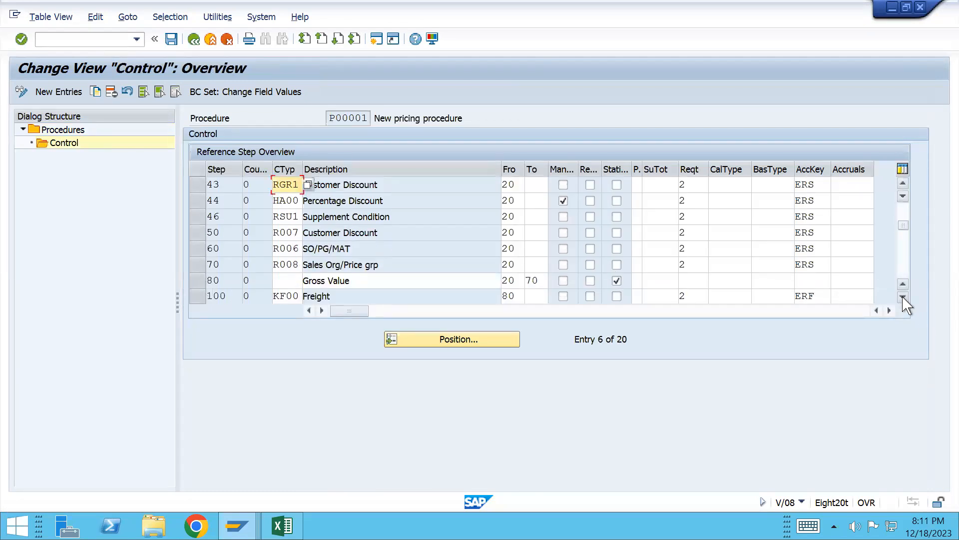
{"action": "left_click", "coordinate": [903, 298]}
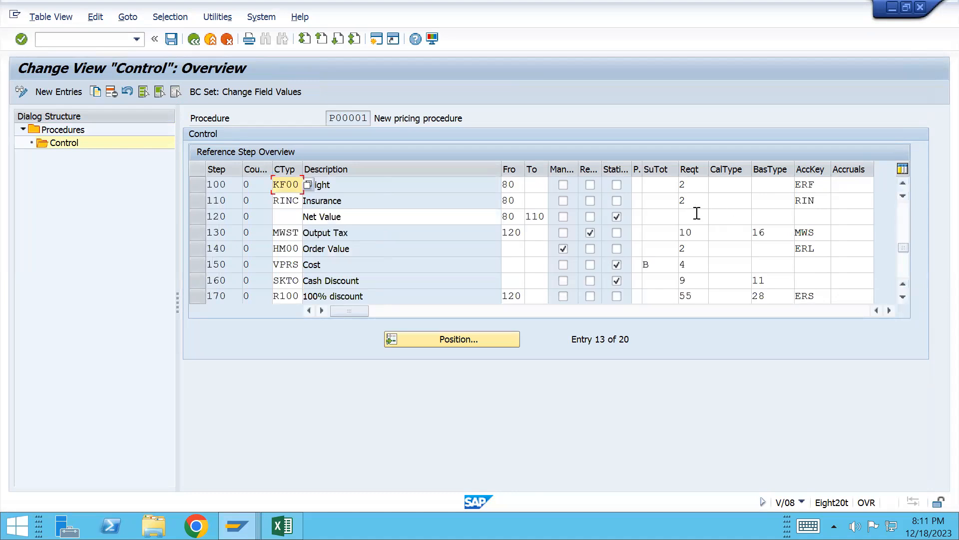
{"action": "left_click", "coordinate": [660, 225]}
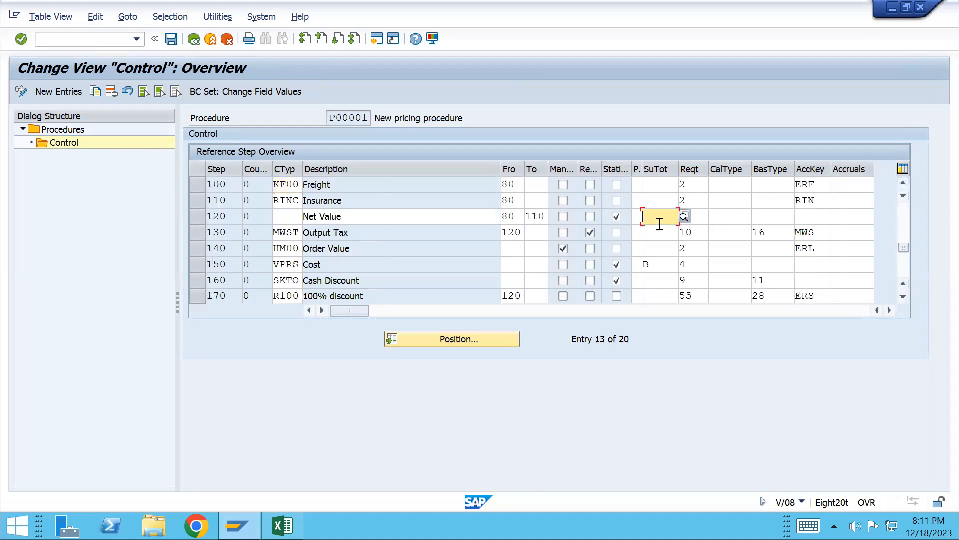
{"action": "type", "text": "A"}
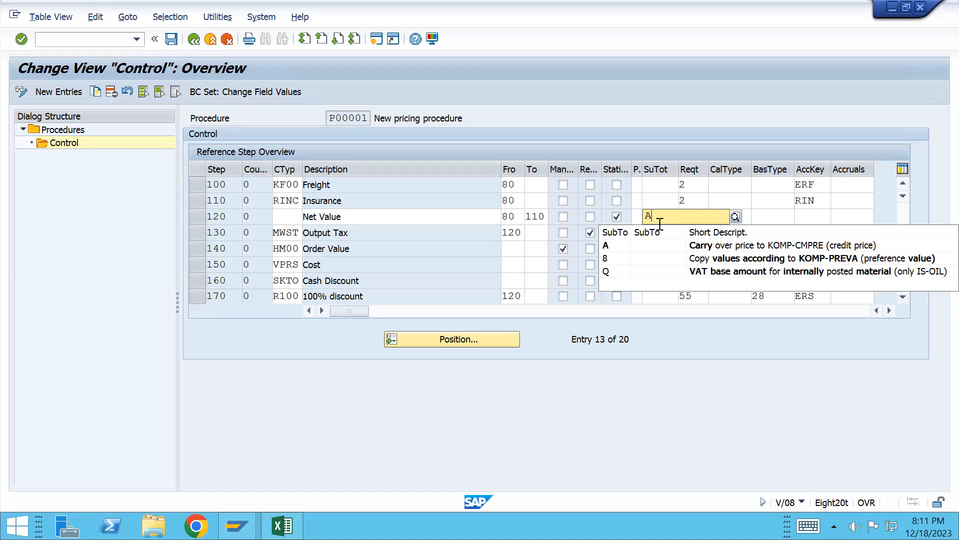
{"action": "left_click", "coordinate": [656, 247]}
- Choose subtotal A, Carry over price to KOMP-CMPRE (credit price), from the possible values and save in the proposed customizing request
{"action": "left_click", "coordinate": [684, 217]}
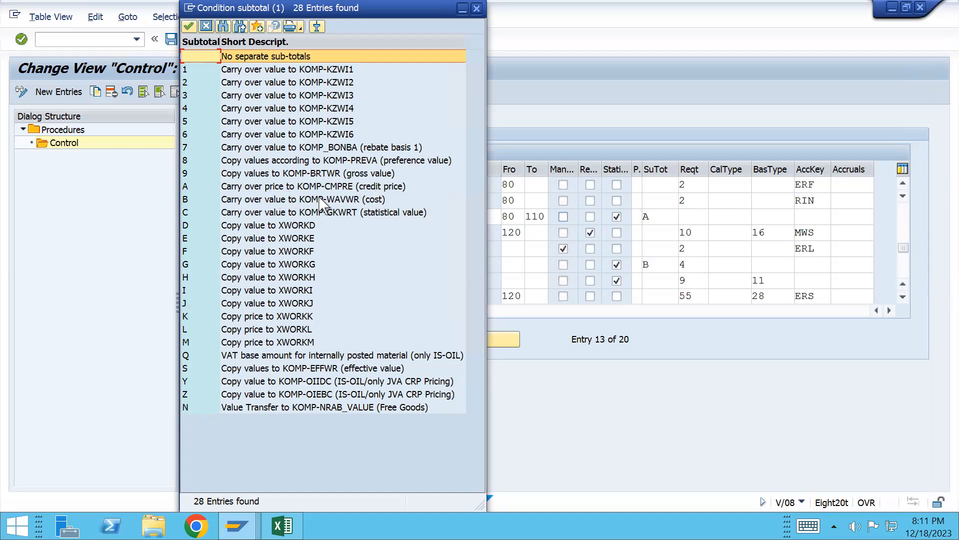
{"action": "double_click", "coordinate": [378, 188]}
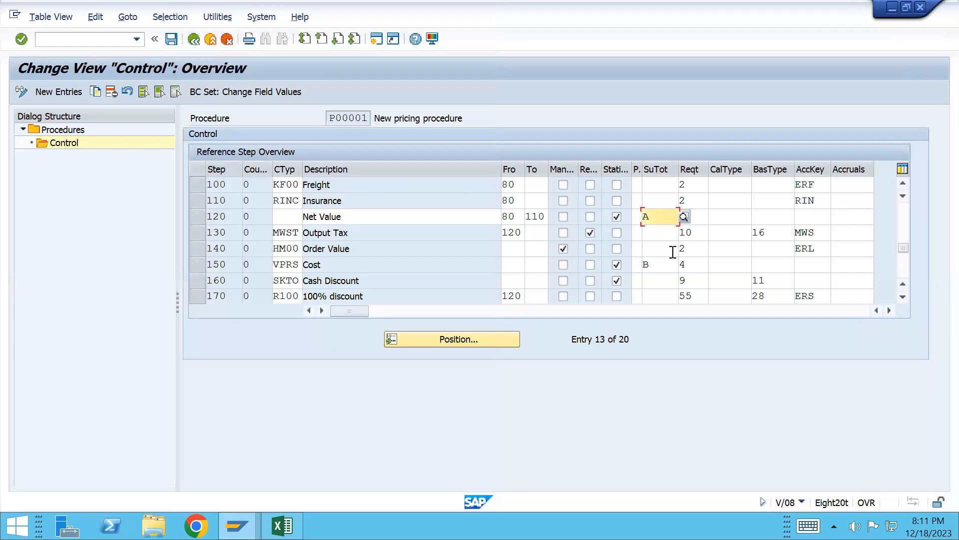
{"action": "key", "text": "ctrl+s"}
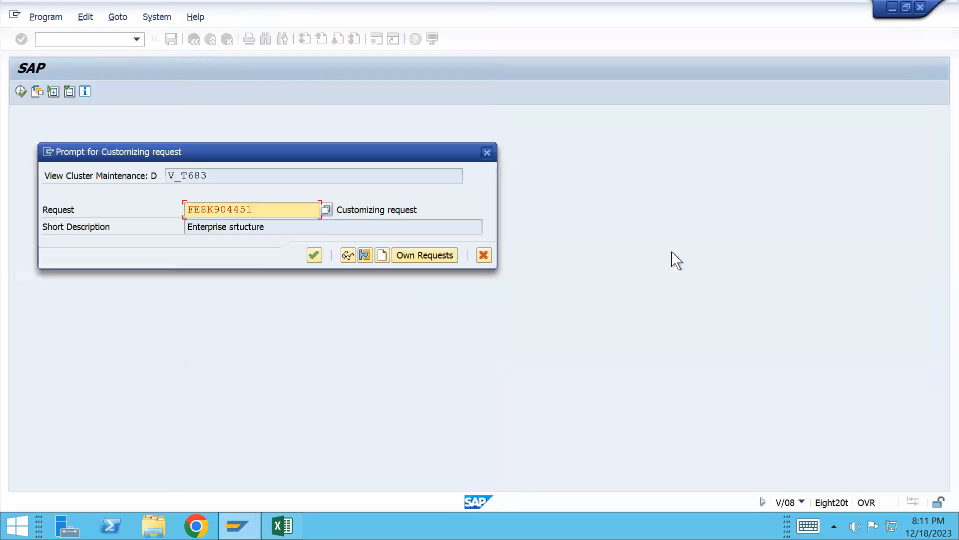
{"action": "left_click", "coordinate": [315, 256]}
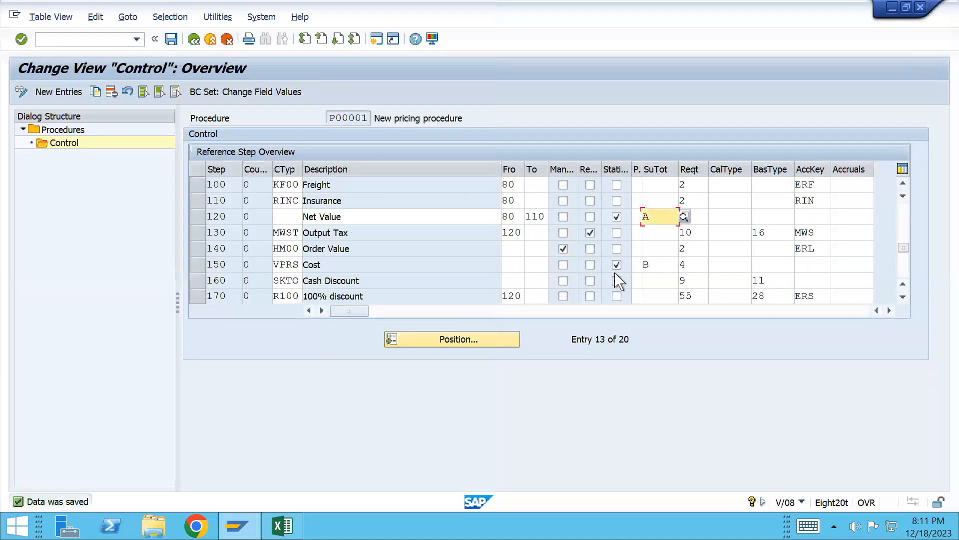
- Close the pricing analysis in the sales order session and return to the pricing procedure control data
{"action": "key", "text": "alt+Tab"}
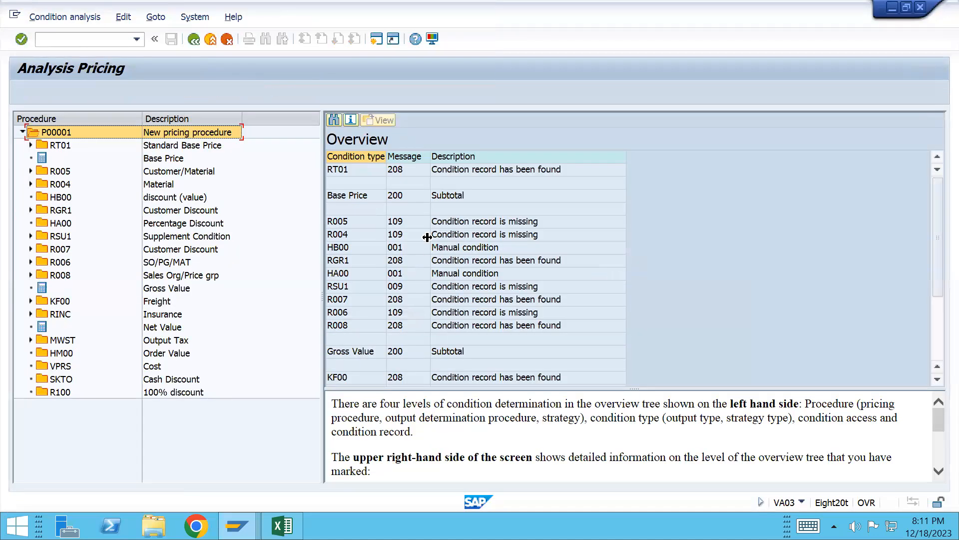
{"action": "left_click", "coordinate": [191, 41]}
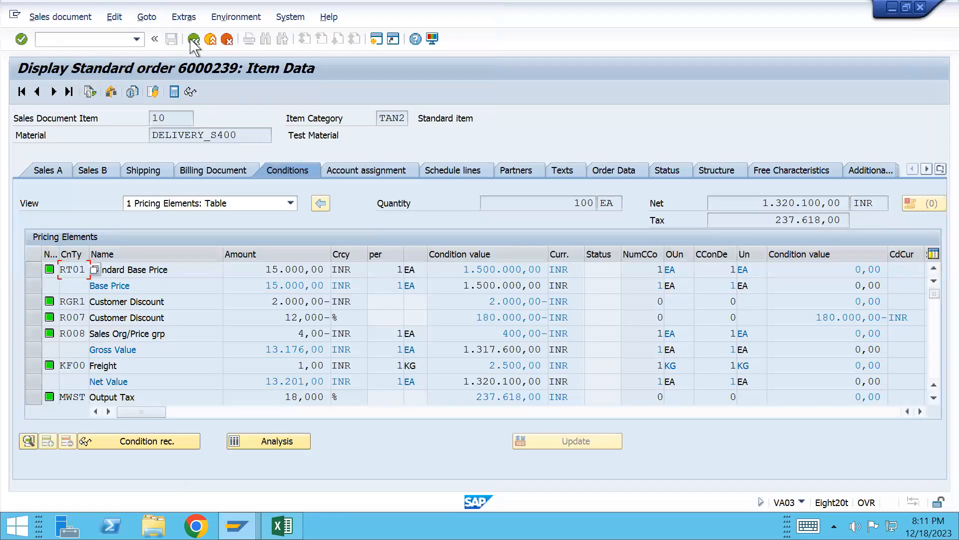
{"action": "key", "text": "alt+Tab"}
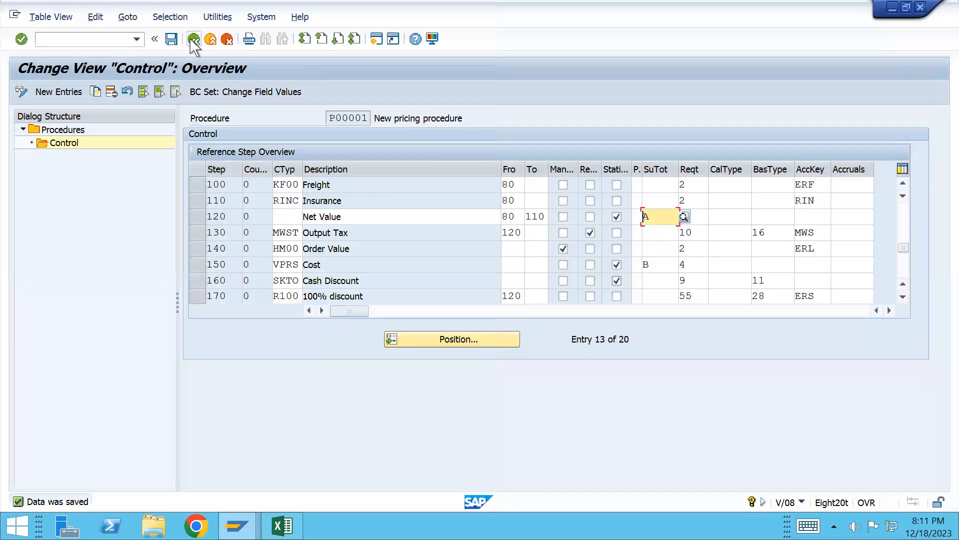
- In the Excel Credit Mgt sheet, shade the Step7 number and description cells grey like the preceding steps
{"action": "key", "text": "alt+Tab"}
{"action": "key", "text": "Tab"}
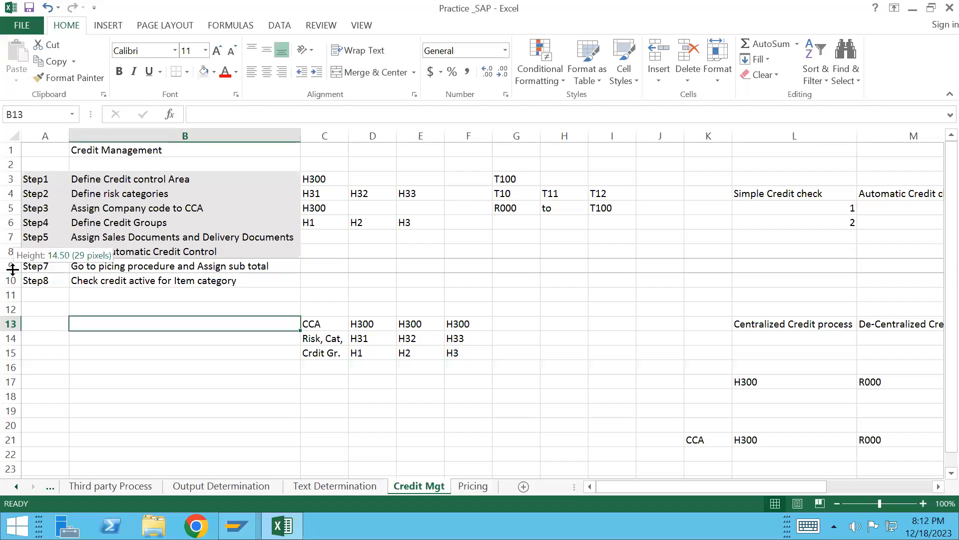
{"action": "left_click", "coordinate": [11, 266]}
{"action": "left_click_drag", "start_coordinate": [30, 265], "coordinate": [124, 266]}
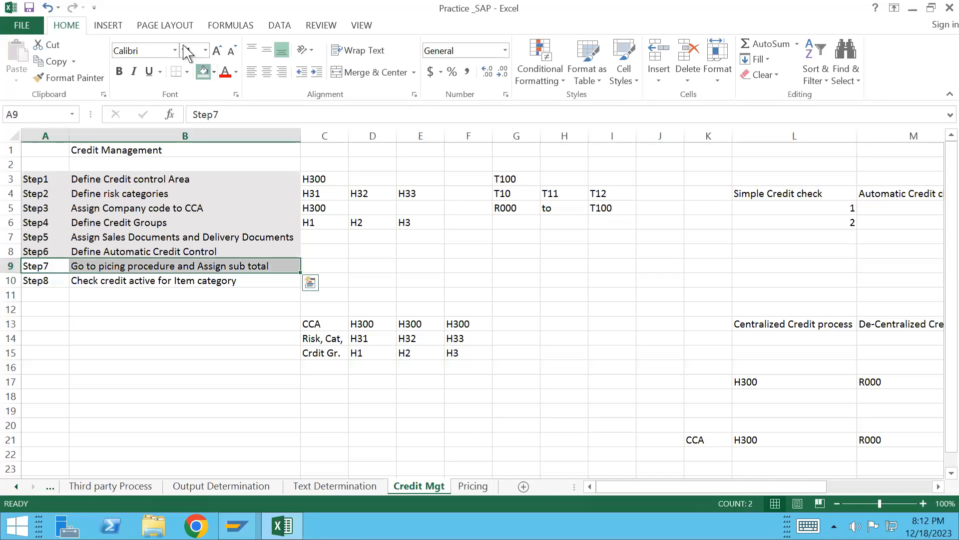
{"action": "left_click", "coordinate": [204, 72]}
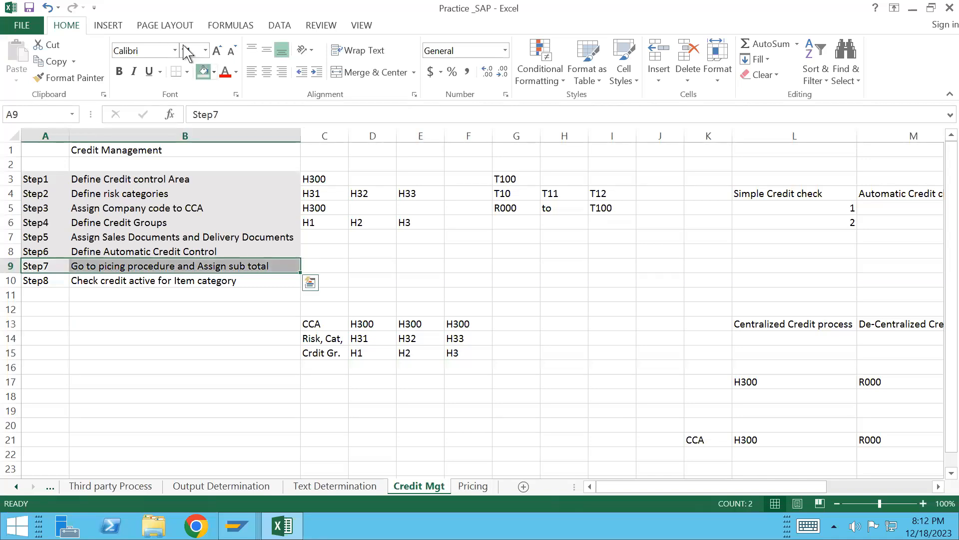
{"action": "left_click", "coordinate": [191, 402]}
- Switch to the SAP sales order session, go back to the order overview and select the item category of item 10
{"action": "key", "text": "alt+Tab"}
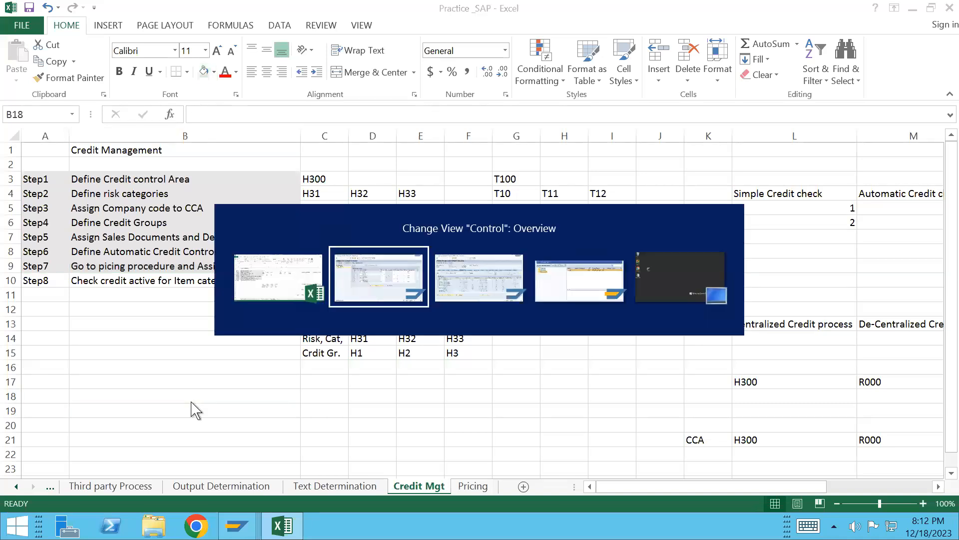
{"action": "key", "text": "alt+Tab"}
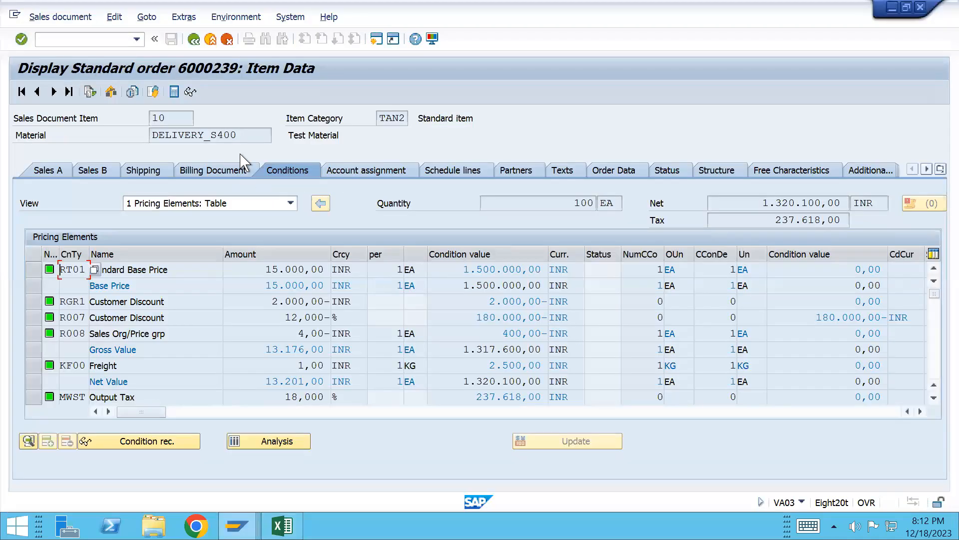
{"action": "left_click", "coordinate": [194, 39]}
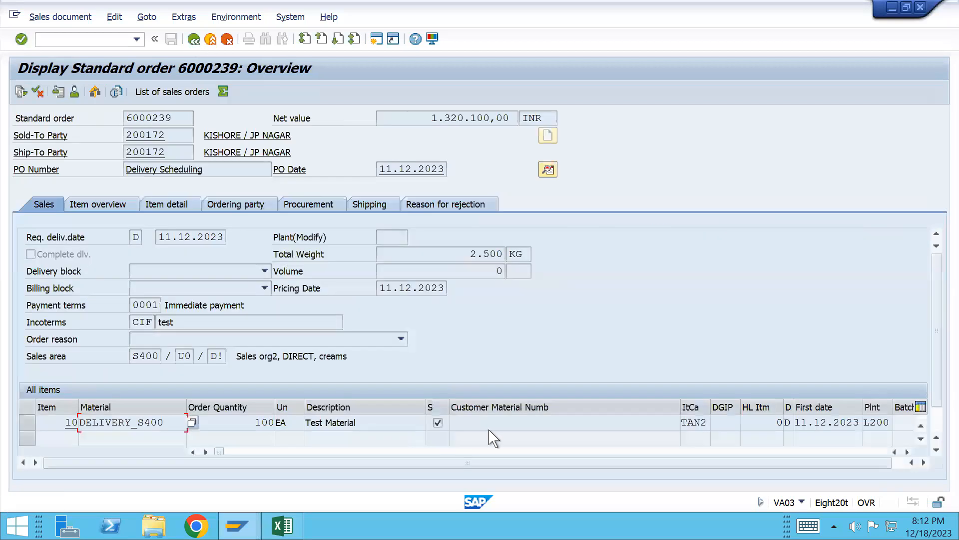
{"action": "left_click_drag", "start_coordinate": [683, 423], "coordinate": [707, 425]}
{"action": "left_click", "coordinate": [710, 424]}
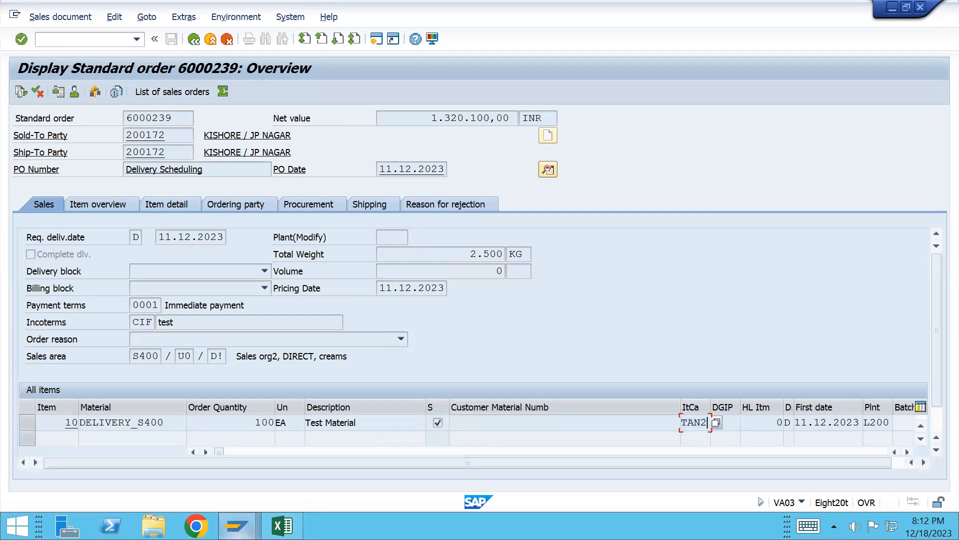
- Switch to the pricing procedure session and open item category maintenance with transaction VOV7
{"action": "mouse_move", "coordinate": [237, 525]}
{"action": "left_click", "coordinate": [411, 477]}
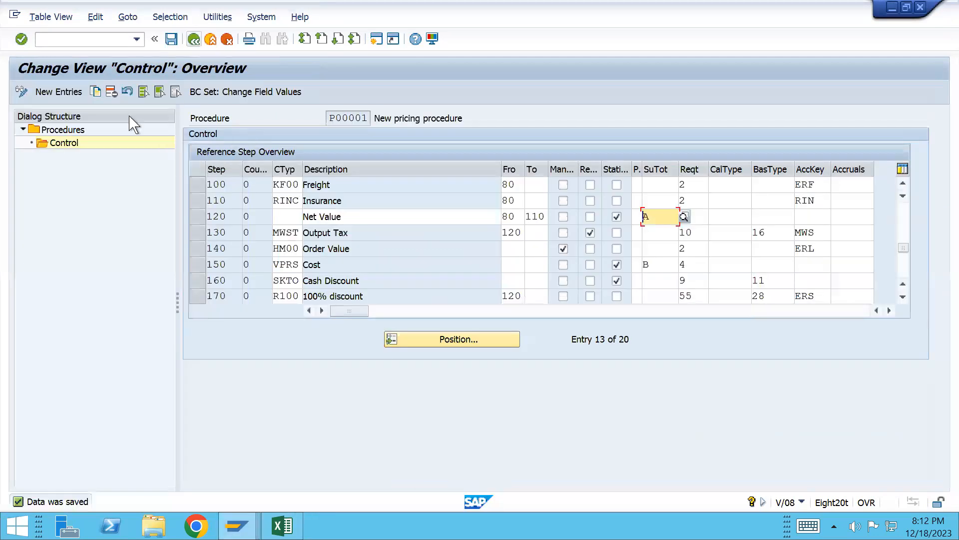
{"action": "left_click", "coordinate": [79, 44]}
{"action": "type", "text": "/n"}
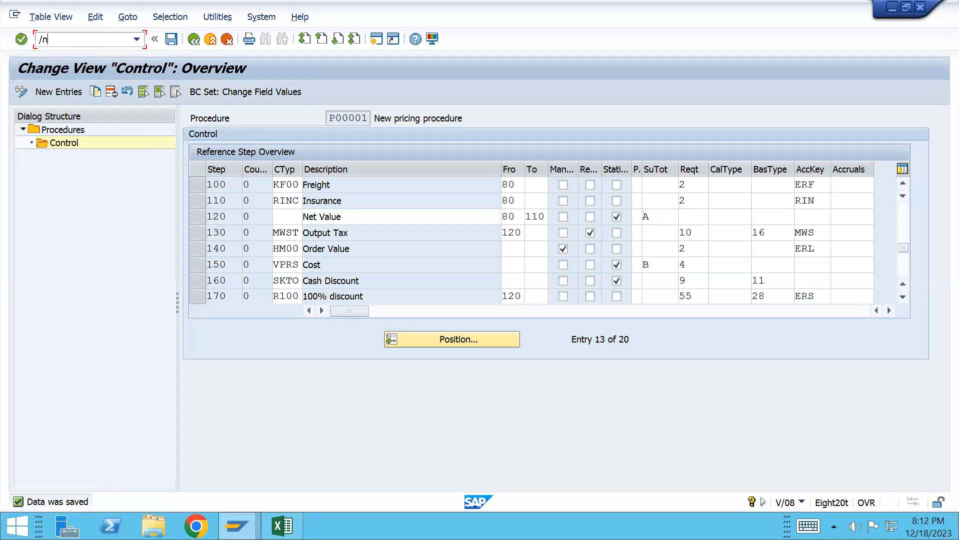
{"action": "type", "text": "vov7"}
{"action": "key", "text": "Return"}
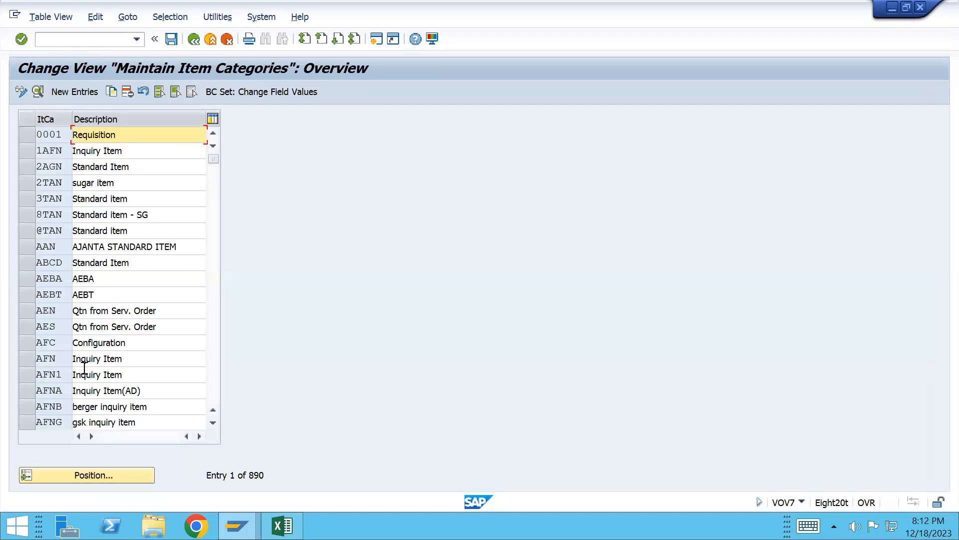
- Find item category TAN2 in the list and open its details
{"action": "left_click", "coordinate": [85, 476]}
{"action": "type", "text": "TAN2"}
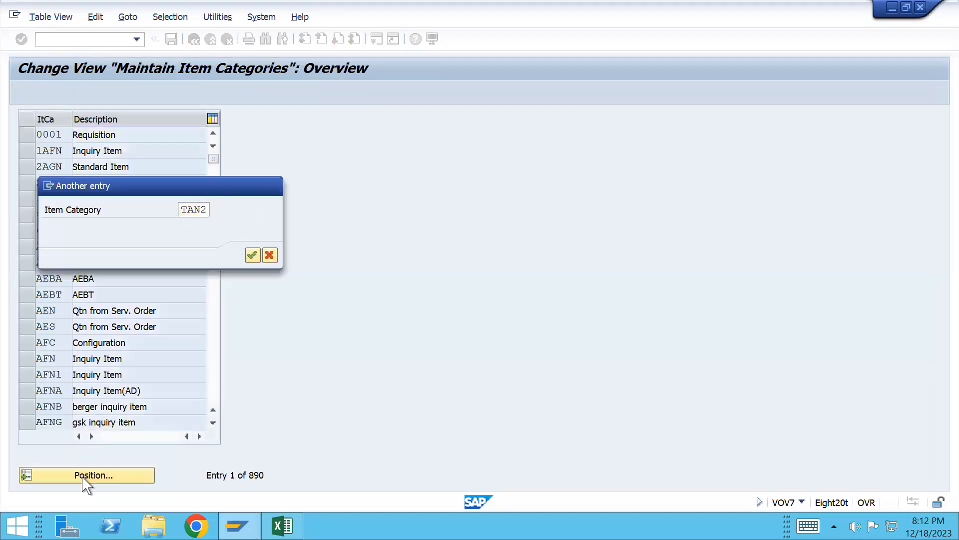
{"action": "key", "text": "Return"}
{"action": "left_click", "coordinate": [27, 134]}
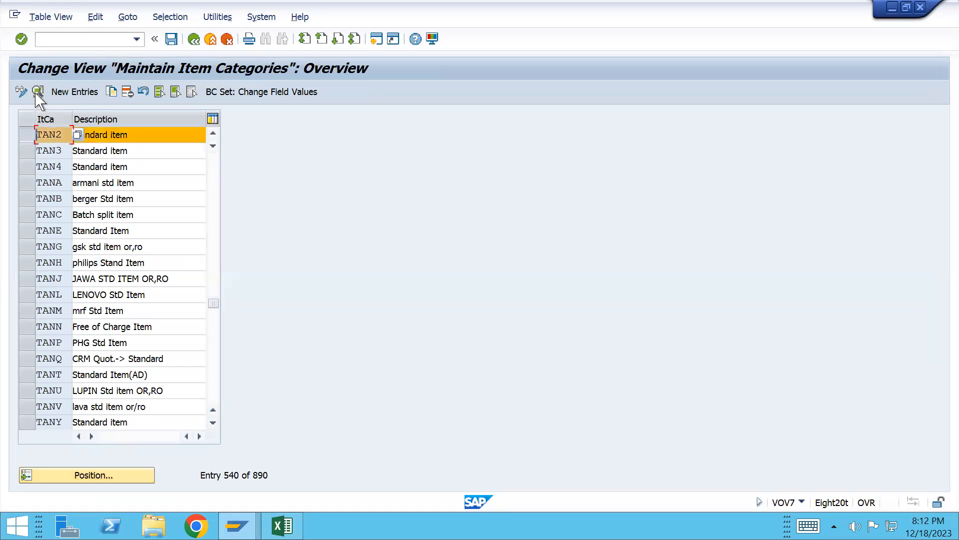
{"action": "left_click", "coordinate": [39, 91]}
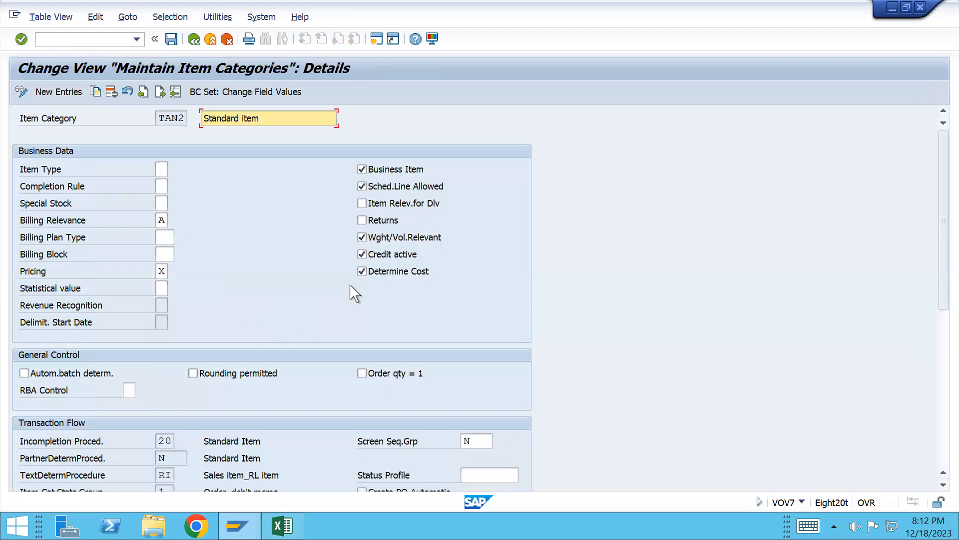
- Make sure Credit active is selected for item category TAN2 and save the details
{"action": "left_click", "coordinate": [361, 255]}
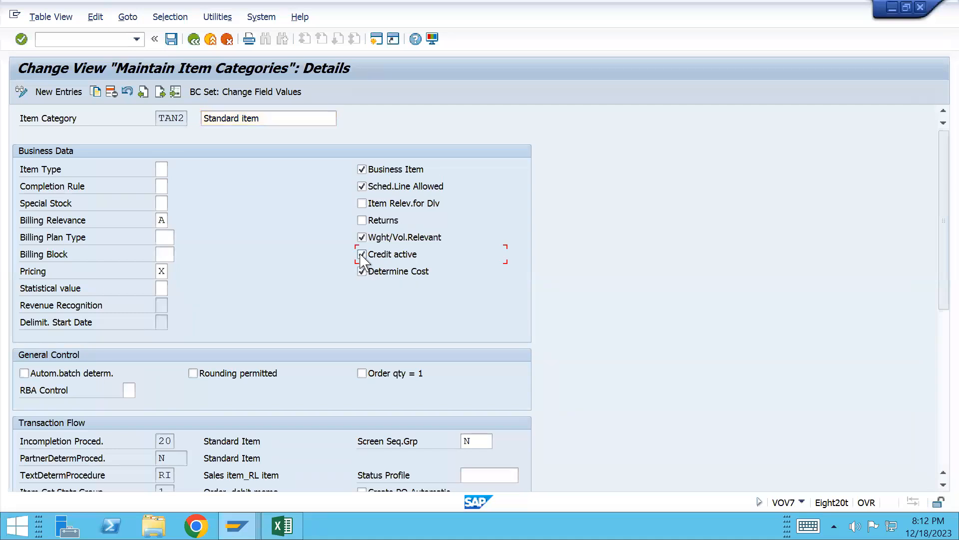
{"action": "key", "text": "ctrl+s"}
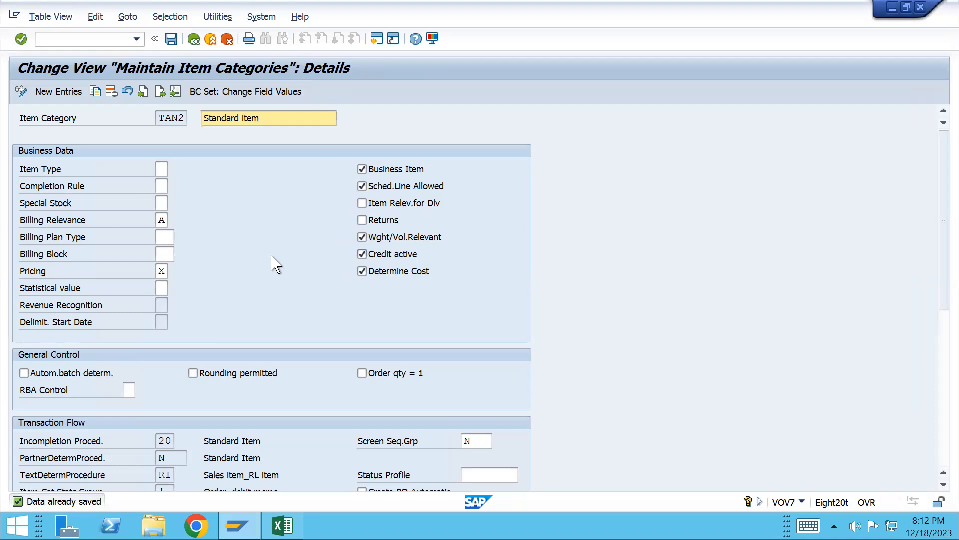
{"action": "key", "text": "alt+Tab"}
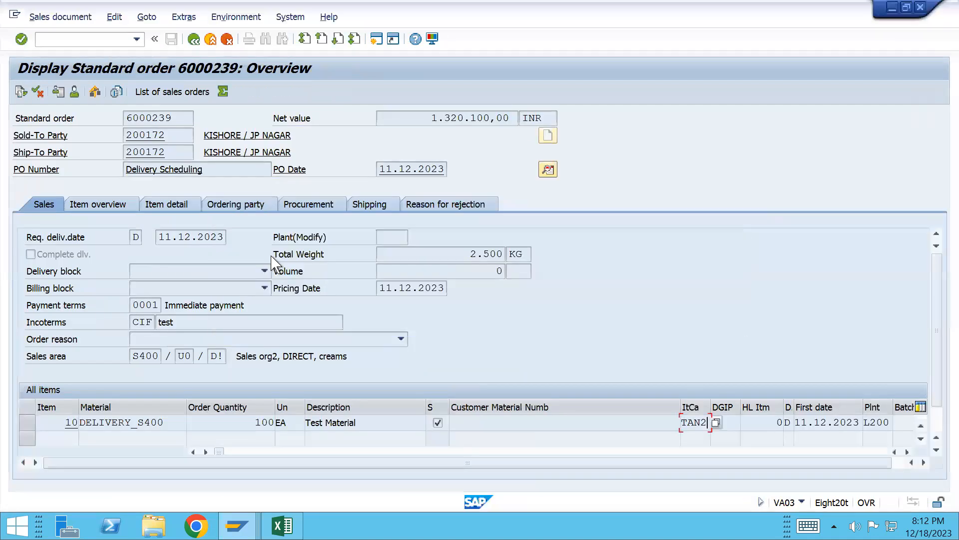
{"action": "key", "text": "alt+Tab"}
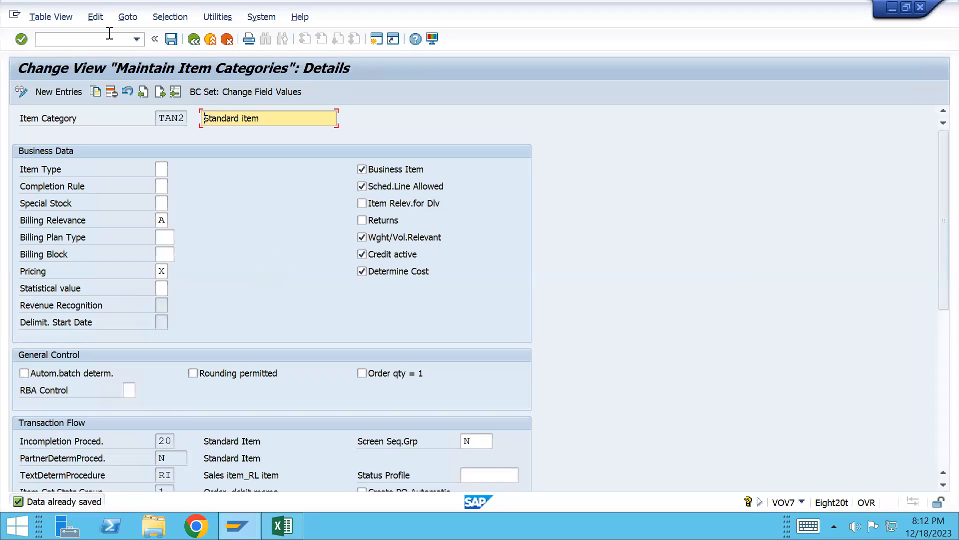
- Open automatic credit control with transaction OVA8 and display the details of the High Risk entry for H300, H31, H1
{"action": "left_click", "coordinate": [90, 34]}
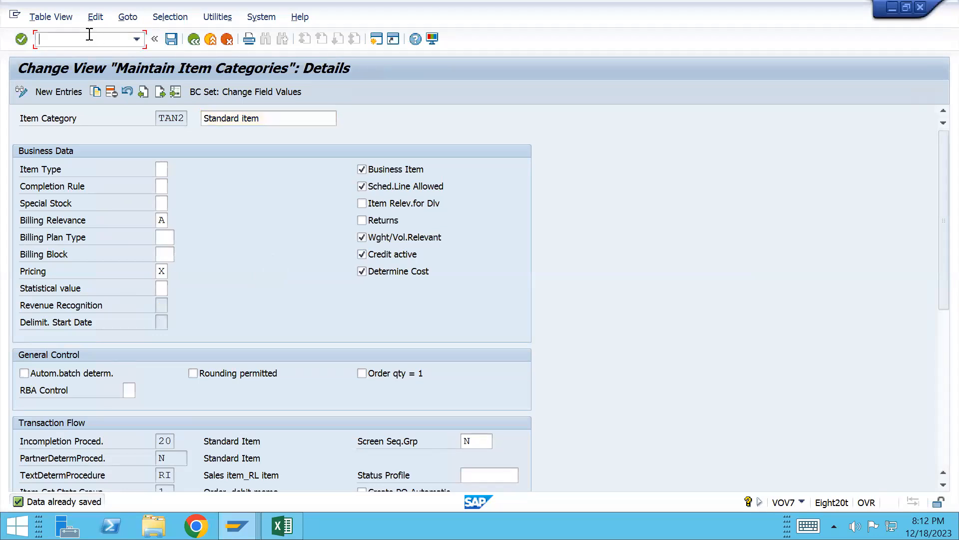
{"action": "type", "text": "/nova8"}
{"action": "left_click_drag", "start_coordinate": [50, 39], "coordinate": [80, 40]}
{"action": "key", "text": "Return"}
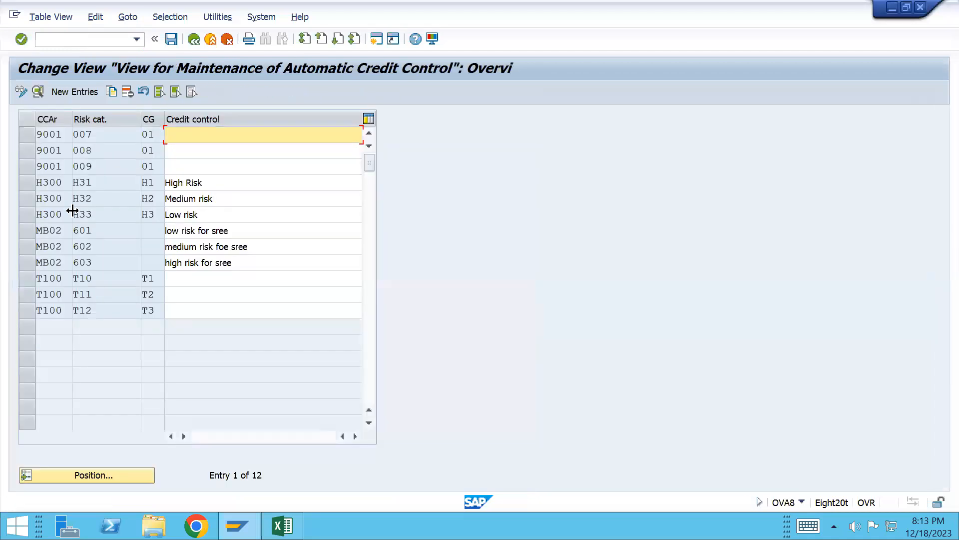
{"action": "left_click", "coordinate": [26, 189]}
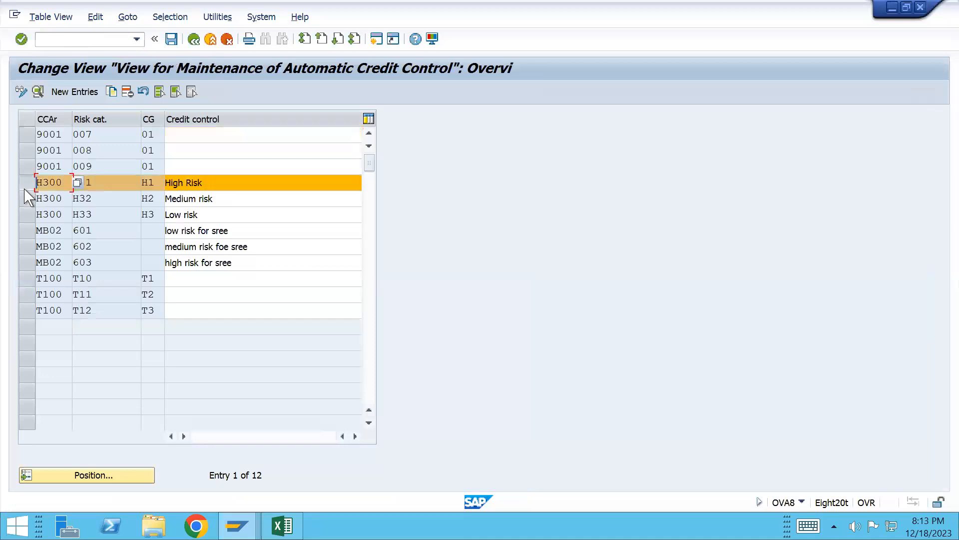
{"action": "left_click", "coordinate": [188, 183]}
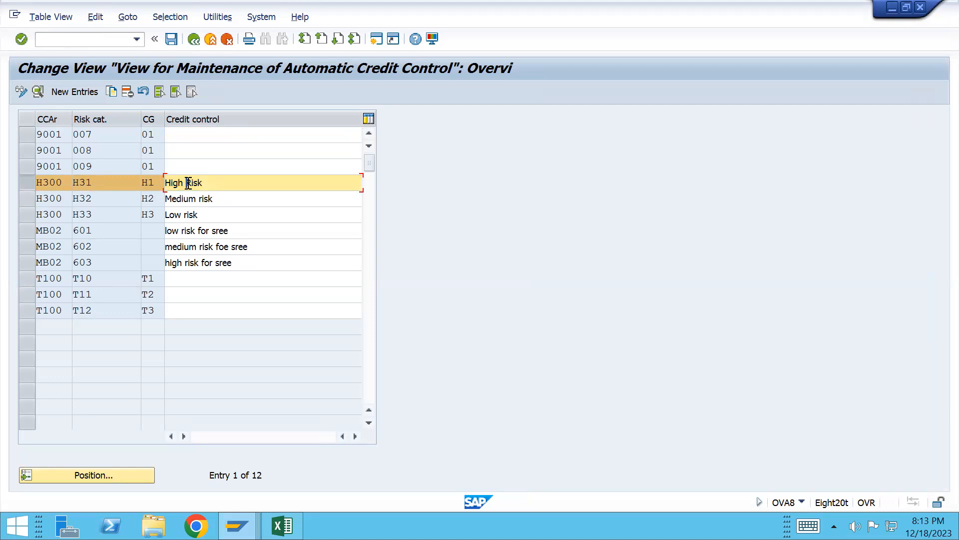
{"action": "left_click", "coordinate": [38, 92]}
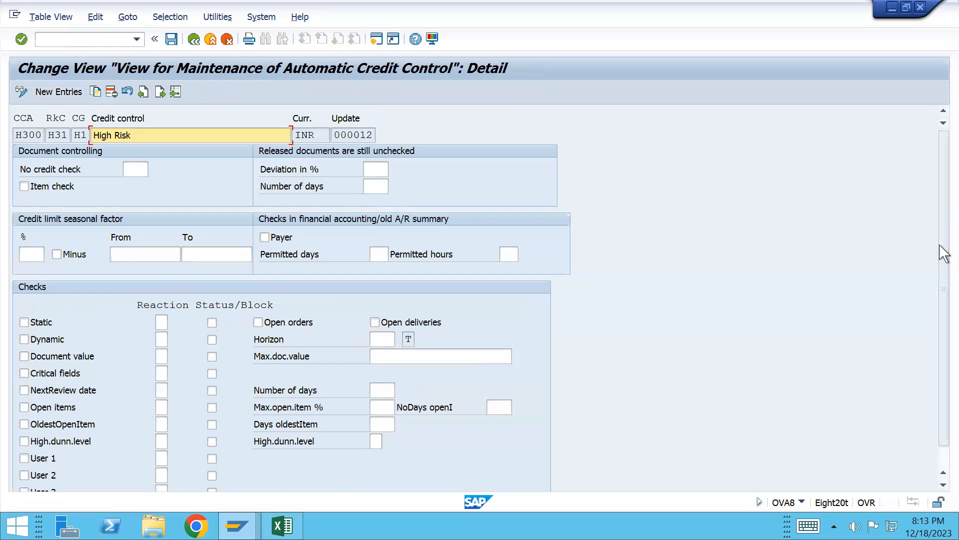
- Activate the Static check with reaction C and Status/Block, including open orders and open deliveries
{"action": "scroll", "coordinate": [944, 252], "scroll_direction": "down", "scroll_amount": 1}
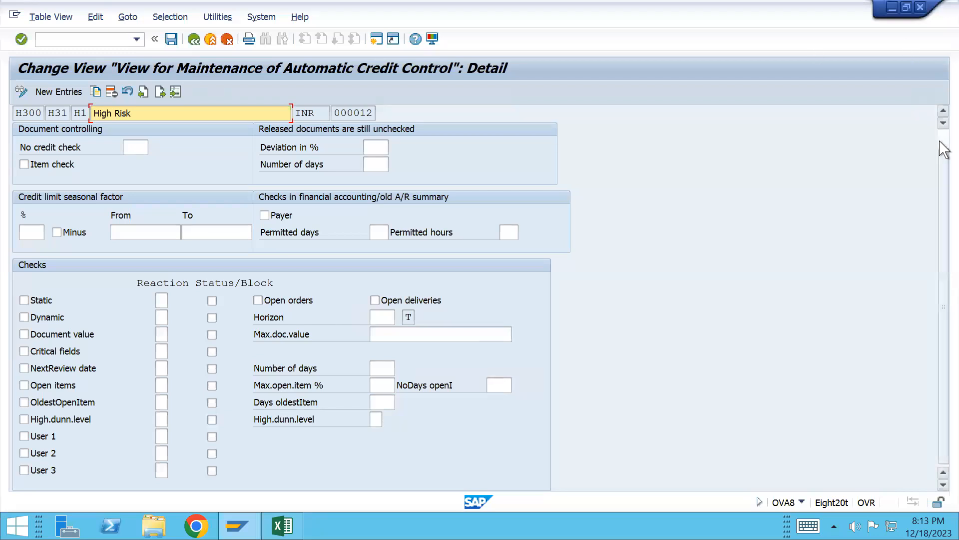
{"action": "scroll", "coordinate": [942, 150], "scroll_direction": "up", "scroll_amount": 1}
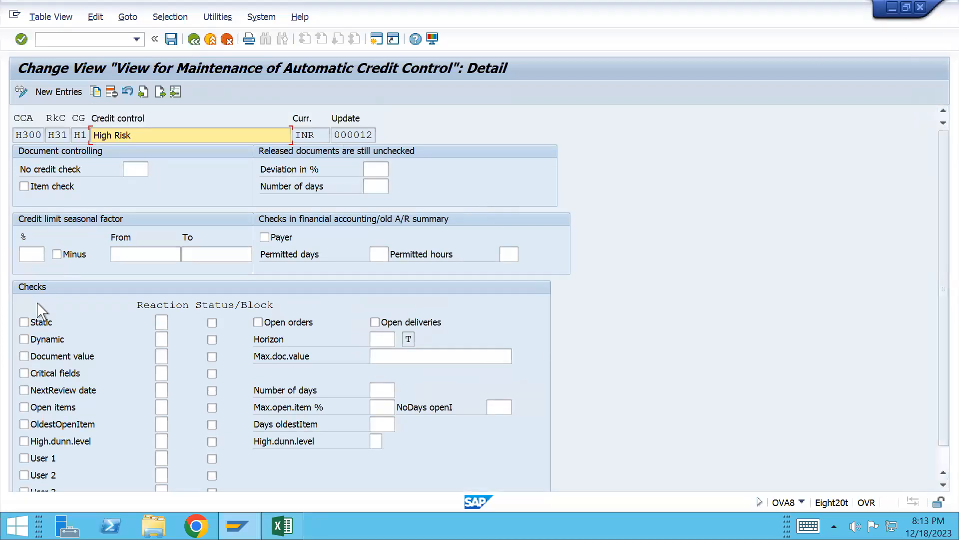
{"action": "left_click", "coordinate": [23, 322]}
{"action": "left_click", "coordinate": [162, 321]}
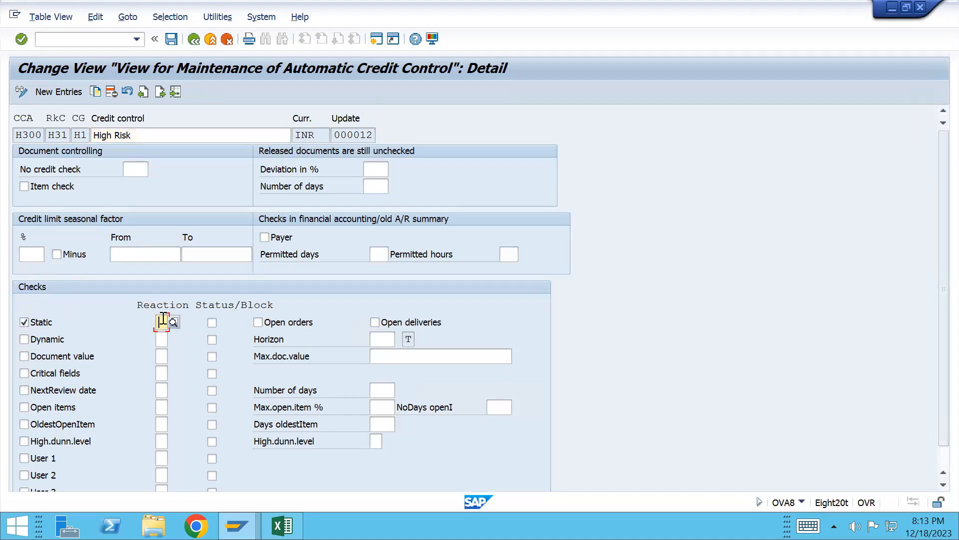
{"action": "type", "text": "C"}
{"action": "key", "text": "Tab"}
{"action": "left_click", "coordinate": [212, 323]}
{"action": "left_click", "coordinate": [258, 322]}
{"action": "left_click", "coordinate": [376, 323]}
- Set the released documents deviation to 10 % and the number of days to 1, and save the High Risk entry
{"action": "left_click", "coordinate": [380, 169]}
{"action": "type", "text": "10"}
{"action": "key", "text": "Tab"}
{"action": "type", "text": "1"}
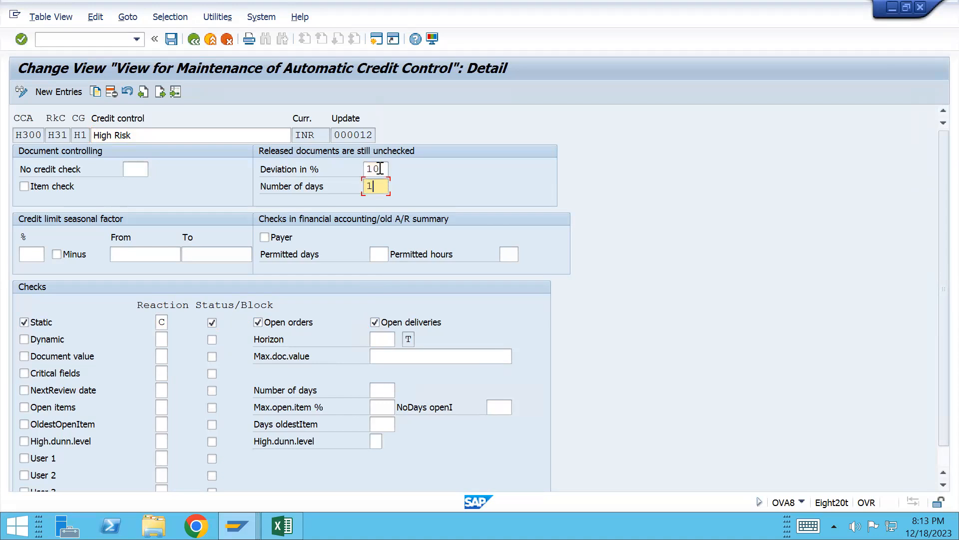
{"action": "key", "text": "Return"}
{"action": "key", "text": "ctrl+s"}
{"action": "left_click", "coordinate": [314, 256]}
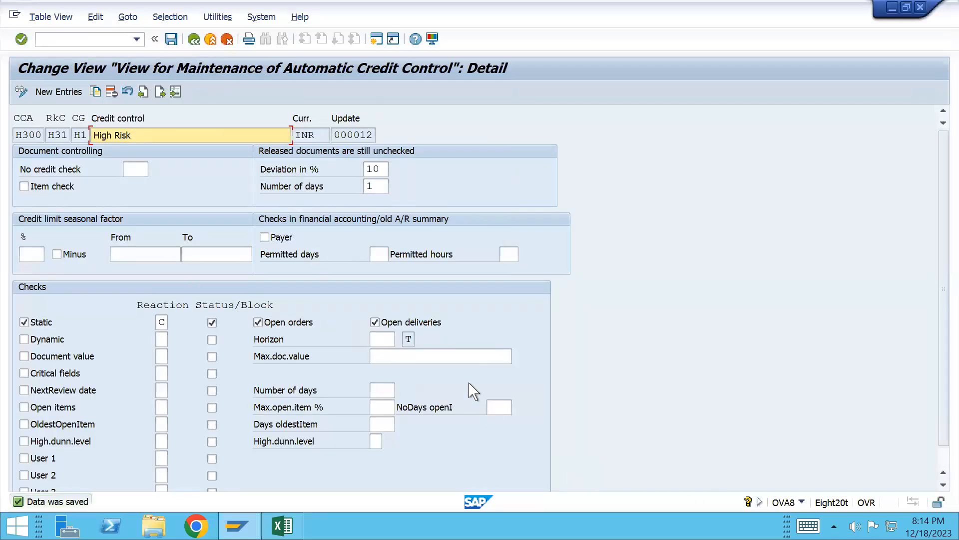
- Review the credit control area, risk category and credit group of the High Risk entry and save it again
{"action": "left_click", "coordinate": [15, 134]}
{"action": "left_click_drag", "start_coordinate": [15, 135], "coordinate": [88, 135]}
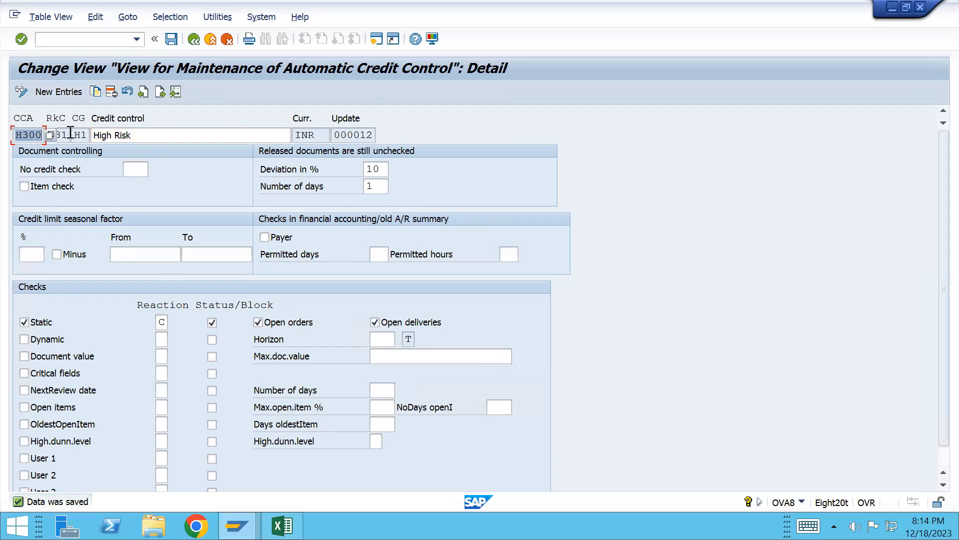
{"action": "left_click", "coordinate": [74, 134]}
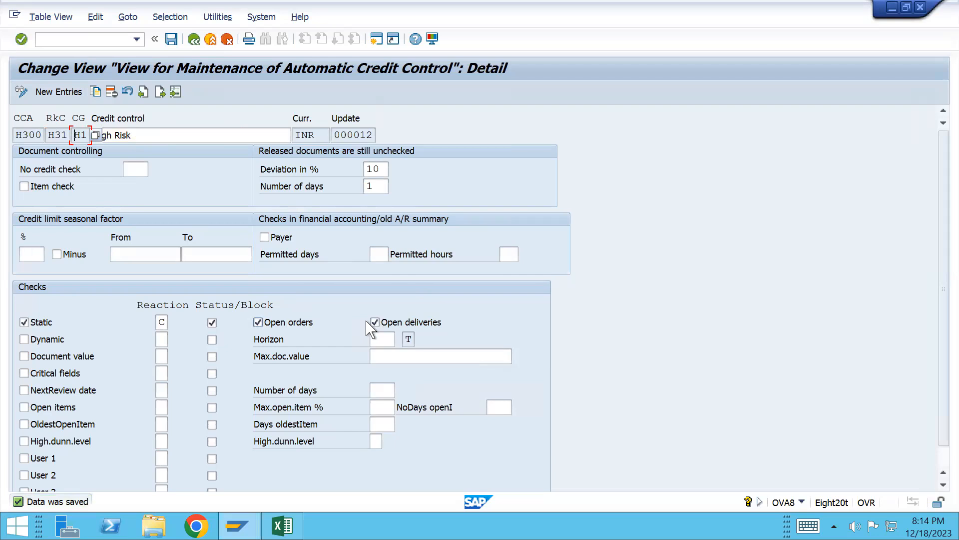
{"action": "key", "text": "ctrl+s"}
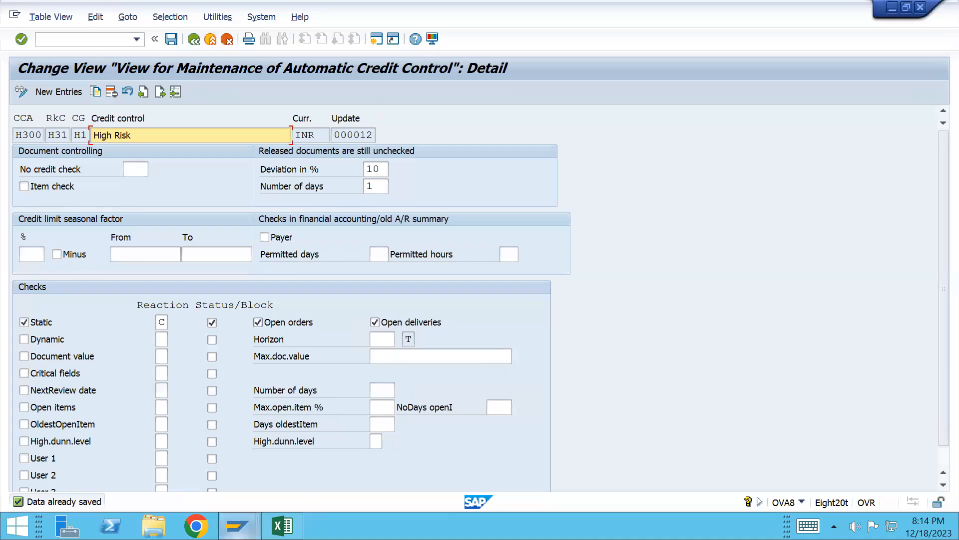
- Switch to the displayed standard order, copy its sold-to party number, and start transaction XD01 in a new session
{"action": "mouse_move", "coordinate": [237, 526]}
{"action": "left_click", "coordinate": [249, 452]}
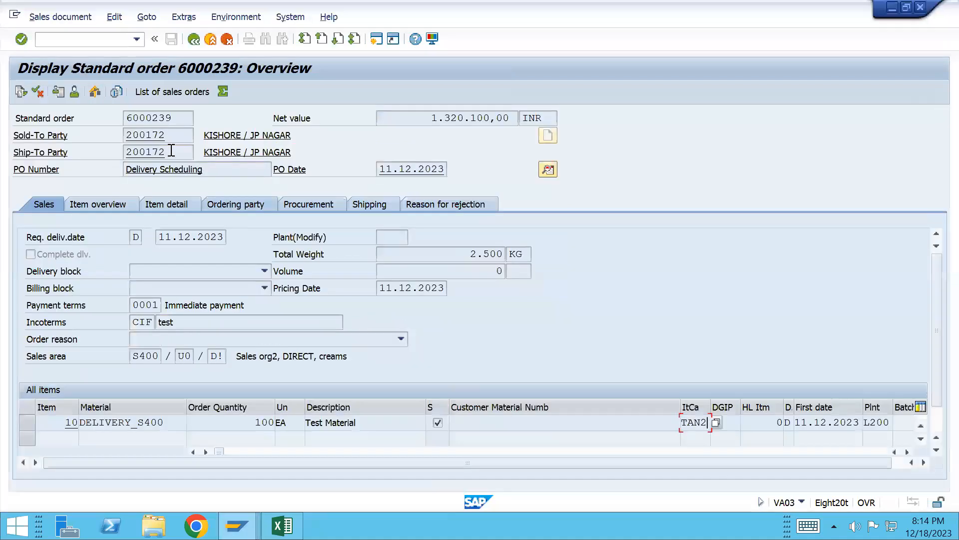
{"action": "left_click_drag", "start_coordinate": [179, 142], "coordinate": [125, 148]}
{"action": "left_click", "coordinate": [125, 145]}
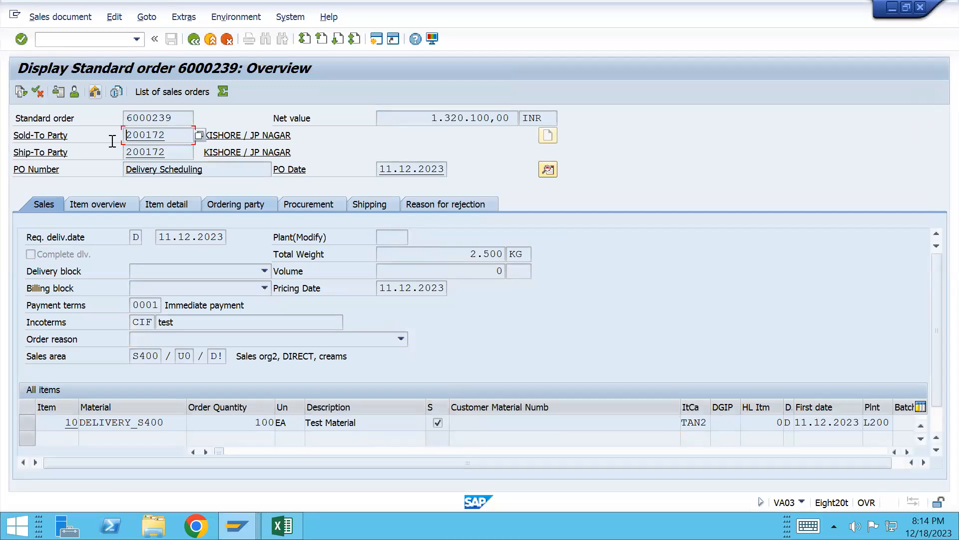
{"action": "left_click", "coordinate": [78, 44]}
{"action": "type", "text": "/oxd01"}
{"action": "key", "text": "Return"}
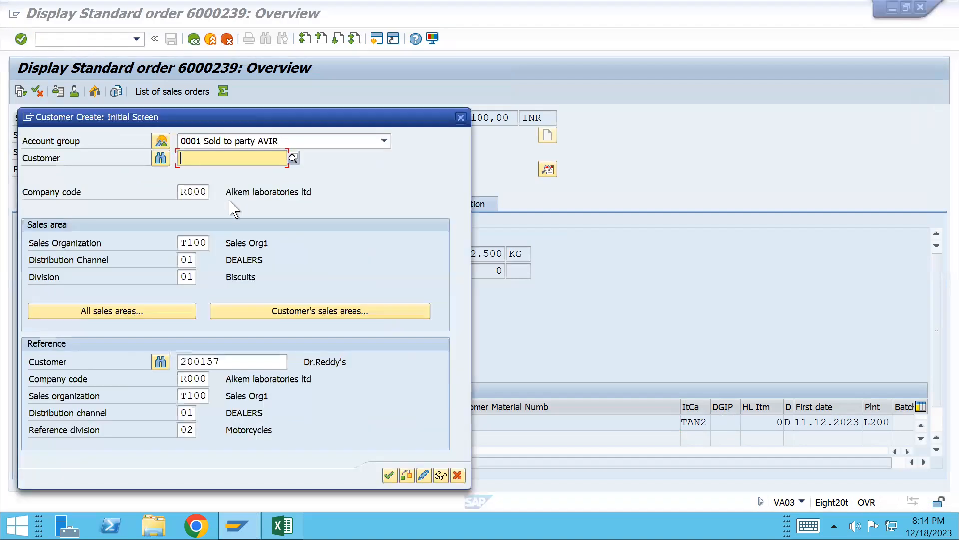
- Enter the order's sold-to party number as both the customer and the reference customer
{"action": "type", "text": "200172"}
{"action": "left_click", "coordinate": [181, 361]}
{"action": "type", "text": "200172"}
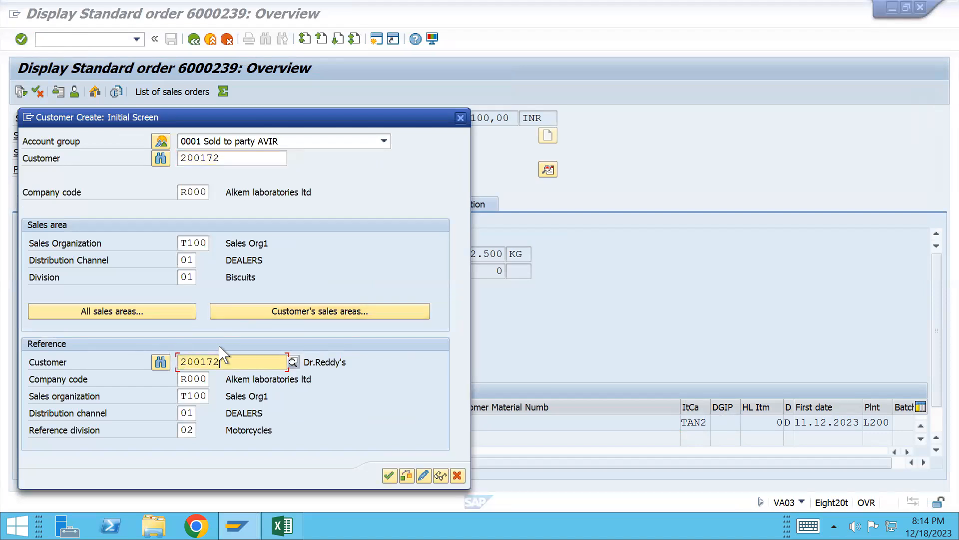
- Return to the standard order, display its header sales data, and copy the sales organization S400
{"action": "key", "text": "alt+Tab"}
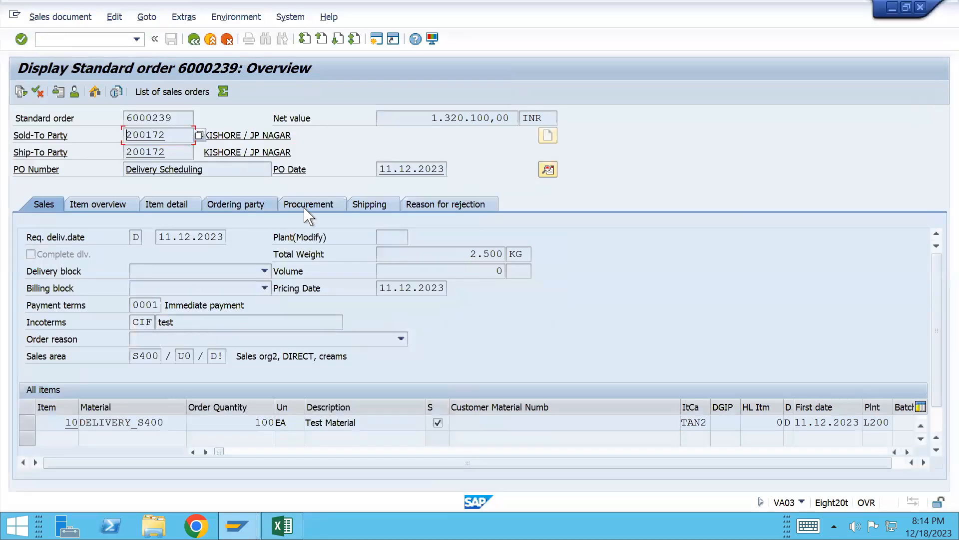
{"action": "left_click", "coordinate": [547, 170]}
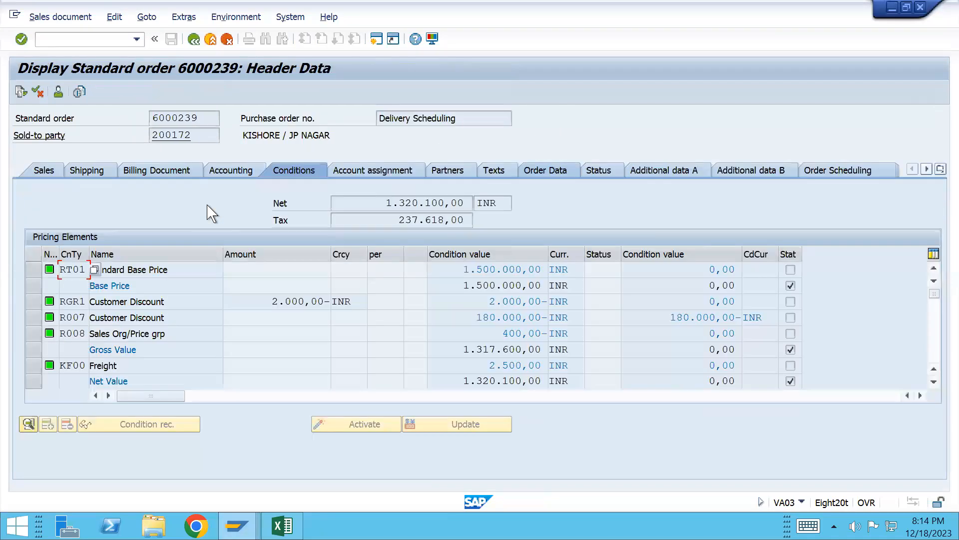
{"action": "left_click", "coordinate": [46, 172]}
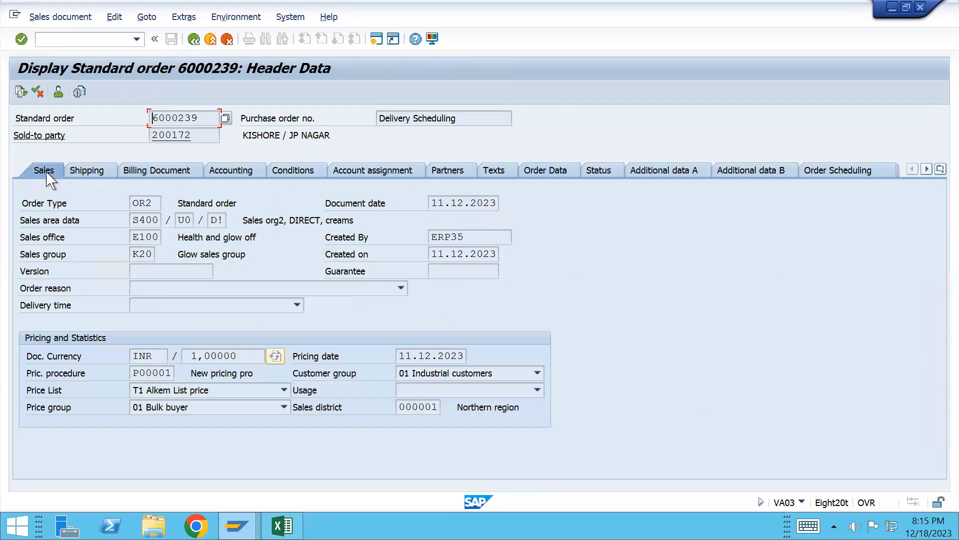
{"action": "left_click_drag", "start_coordinate": [134, 221], "coordinate": [168, 224]}
{"action": "key", "text": "ctrl+c"}
{"action": "key", "text": "alt+Tab"}
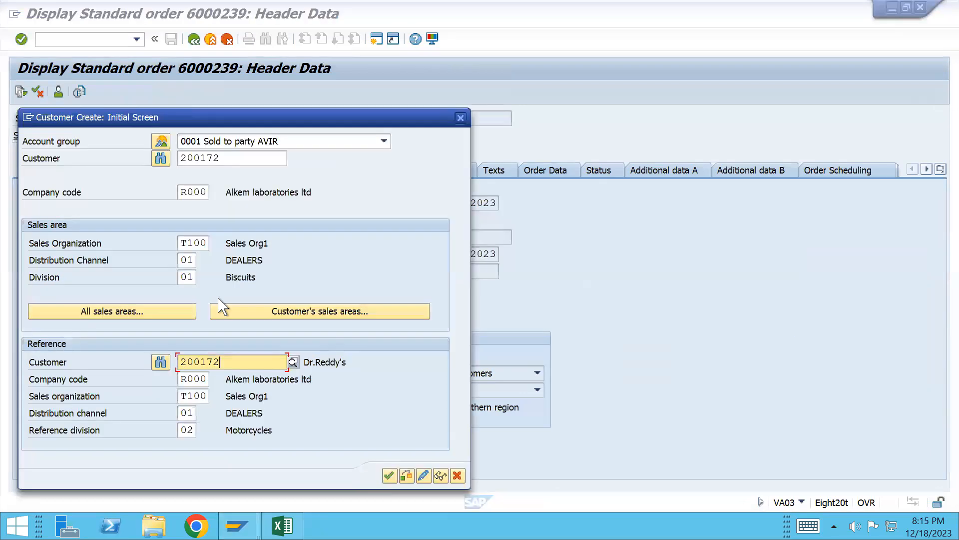
{"action": "left_click", "coordinate": [183, 380]}
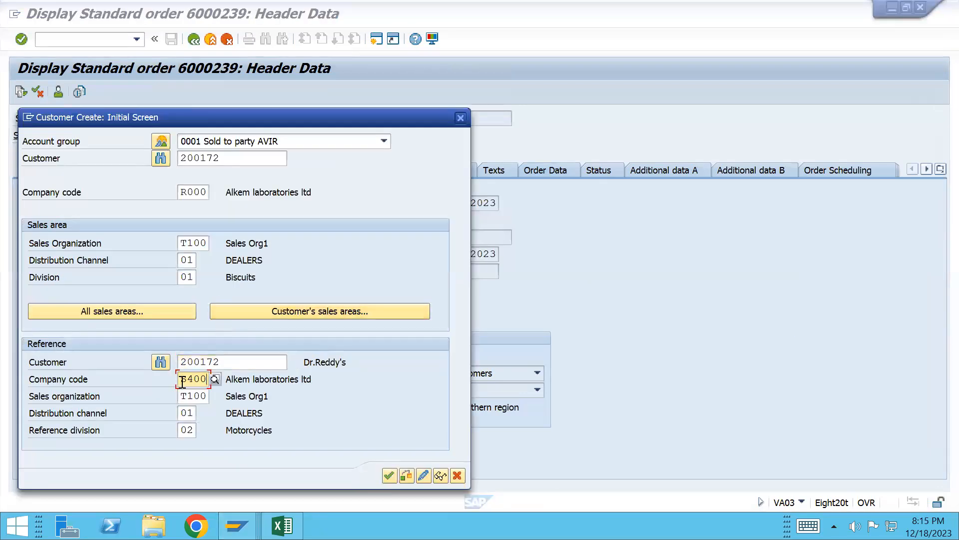
{"action": "double_click", "coordinate": [230, 364]}
{"action": "key", "text": "alt+Tab"}
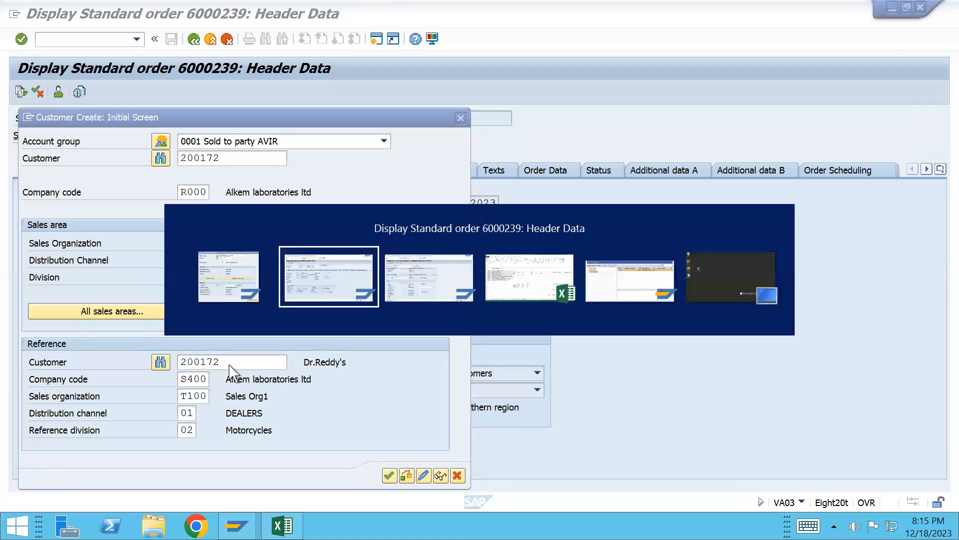
{"action": "key", "text": "alt+Tab"}
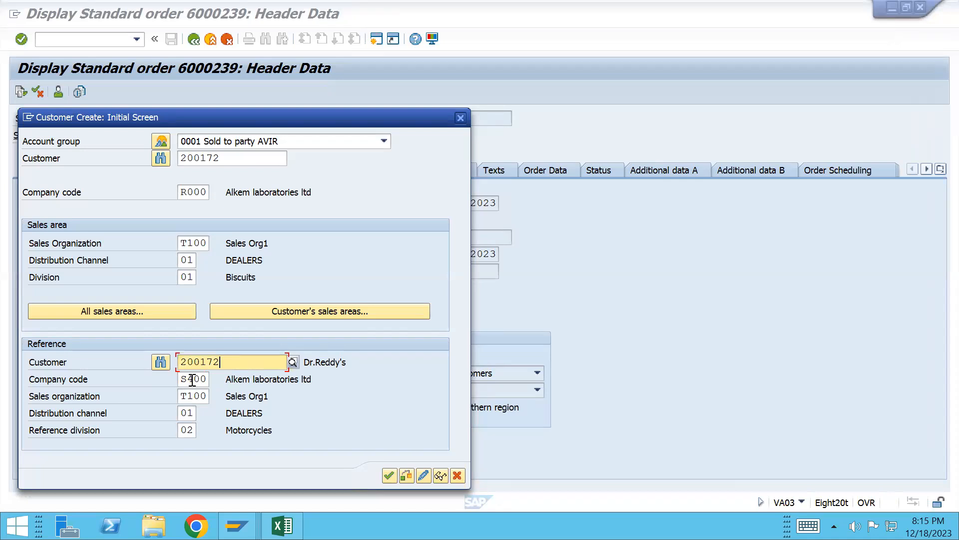
{"action": "key", "text": "alt+Tab"}
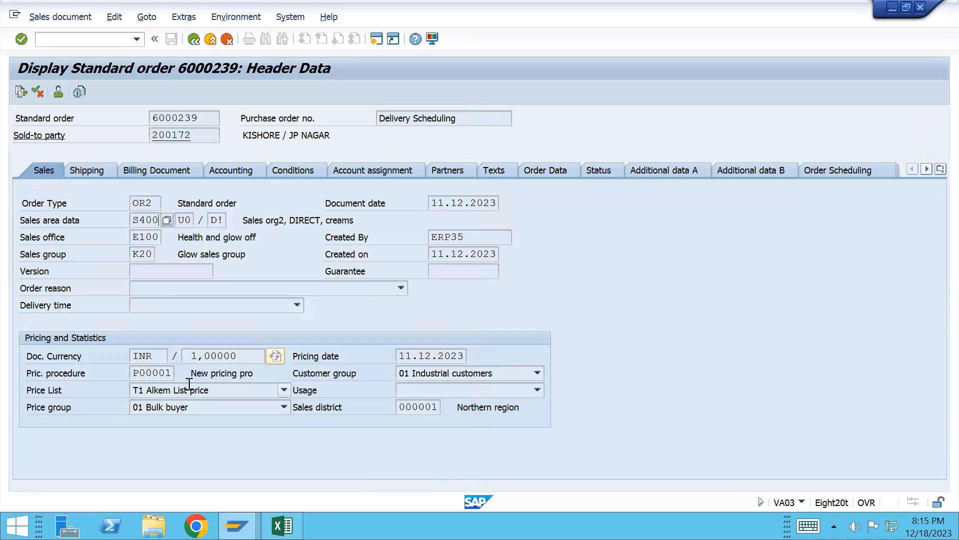
{"action": "key", "text": "alt+Tab"}
- Set the reference company code to H300 and the reference sales organization to S400
{"action": "left_click", "coordinate": [183, 381]}
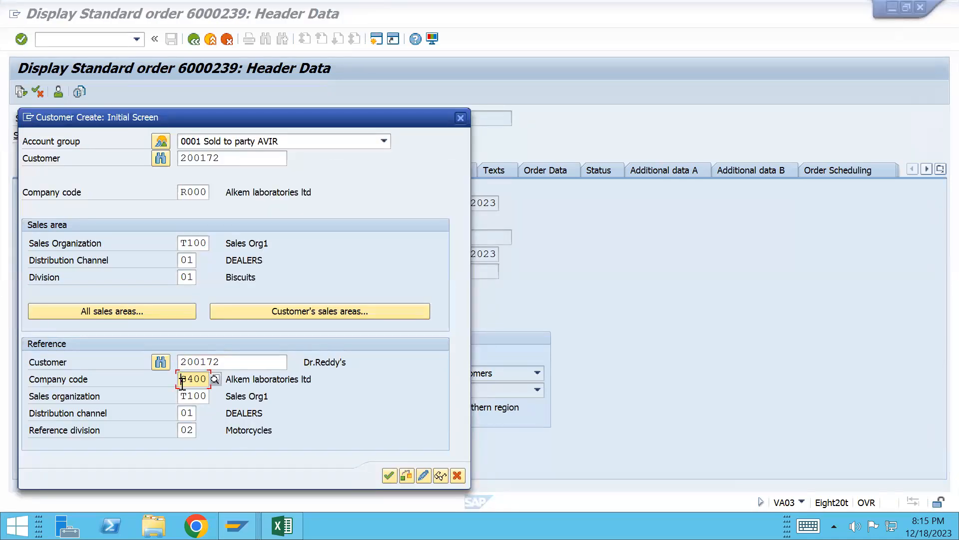
{"action": "type", "text": "H3"}
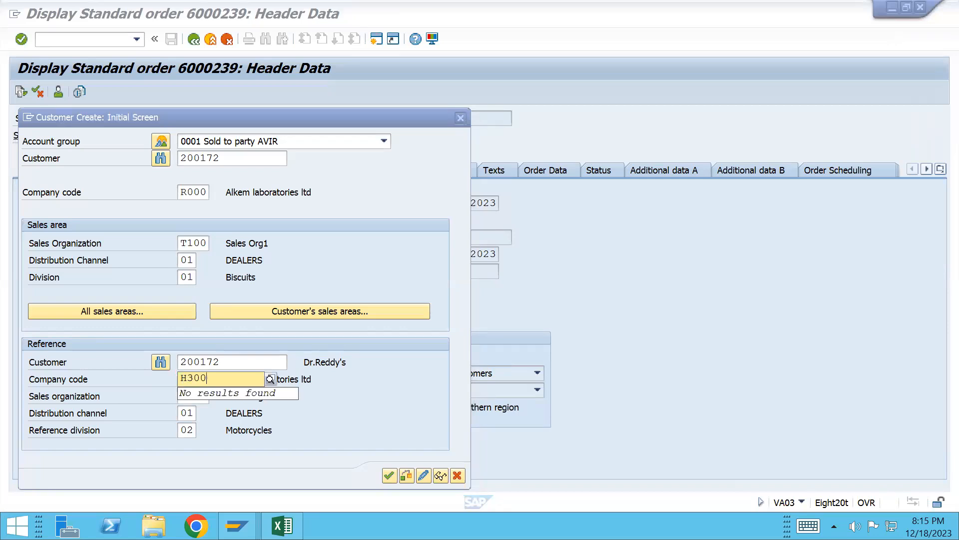
{"action": "key", "text": "Tab"}
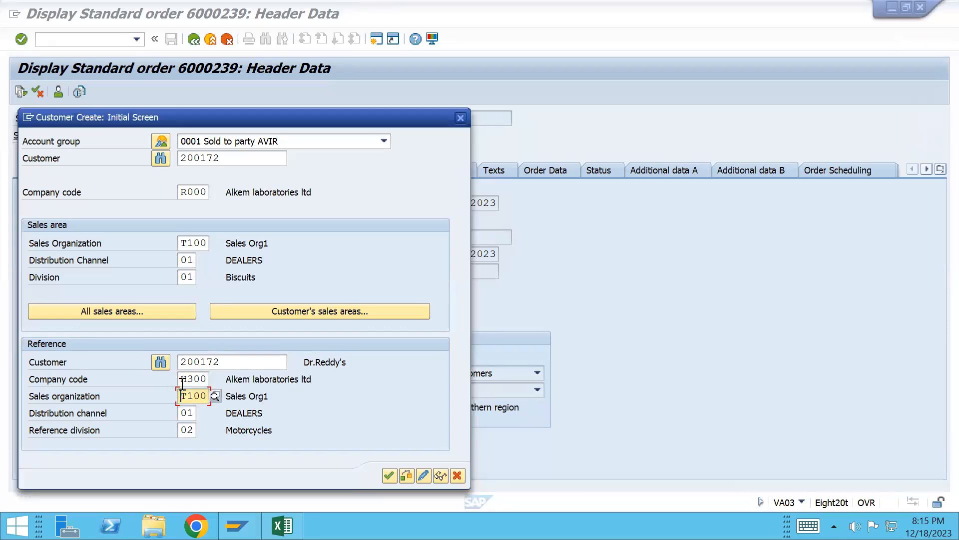
{"action": "key", "text": "Tab"}
- Take the distribution channel U0 and division D! from the order header into the reference data of the new customer
{"action": "key", "text": "alt+Tab"}
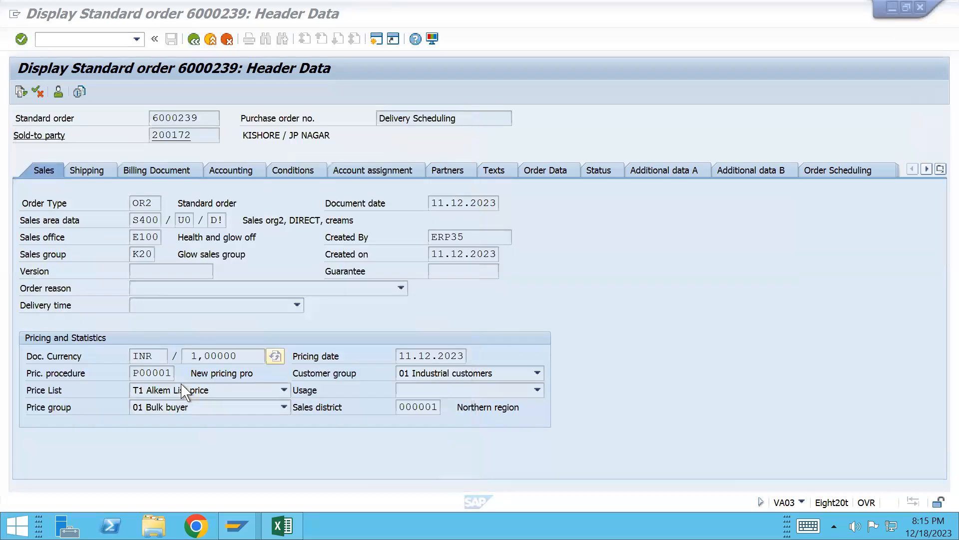
{"action": "left_click_drag", "start_coordinate": [179, 218], "coordinate": [200, 227]}
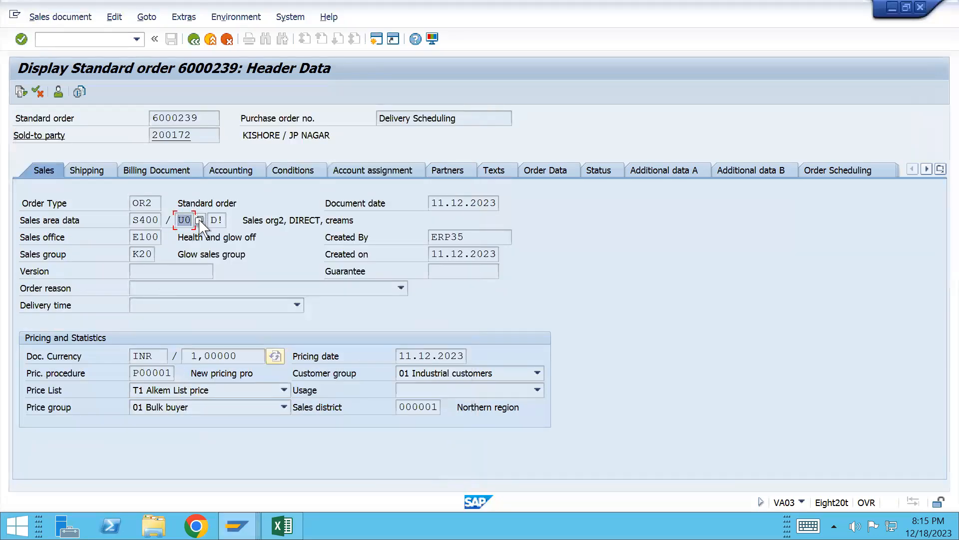
{"action": "key", "text": "alt+Tab"}
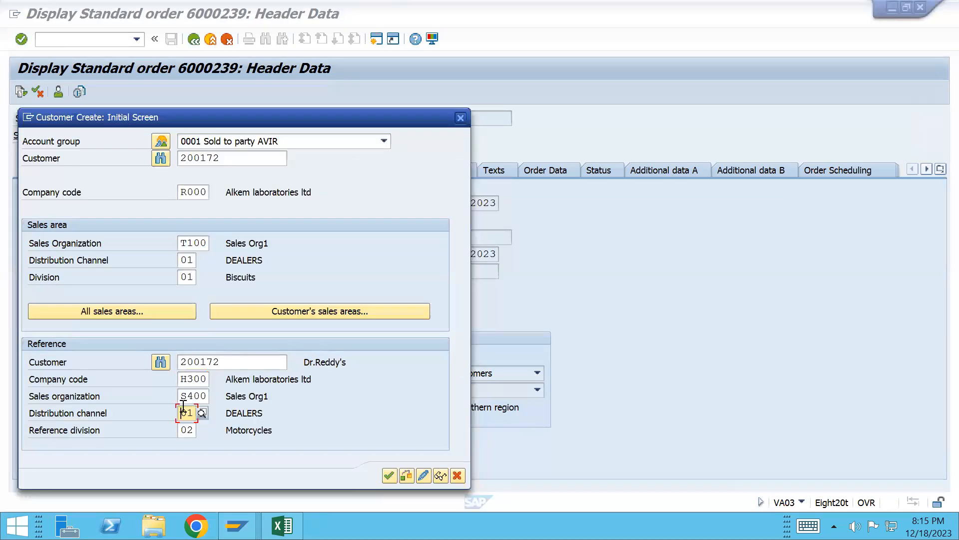
{"action": "type", "text": "U0"}
{"action": "key", "text": "alt+Tab"}
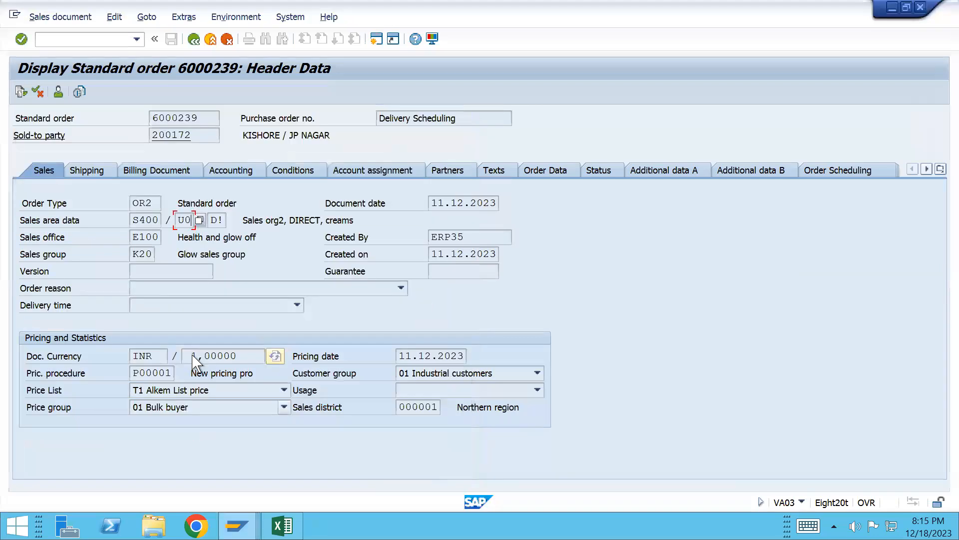
{"action": "double_click", "coordinate": [214, 221]}
{"action": "key", "text": "ctrl+c"}
{"action": "key", "text": "alt+Tab"}
{"action": "key", "text": "ctrl+v"}
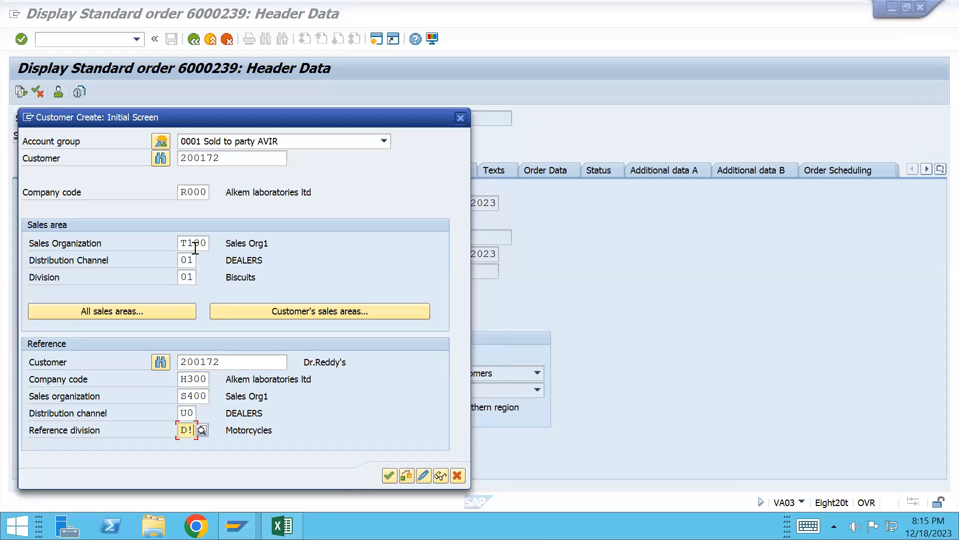
- Copy the reference company code H300 into the new customer's company code
{"action": "left_click_drag", "start_coordinate": [181, 382], "coordinate": [220, 381]}
{"action": "key", "text": "ctrl+c"}
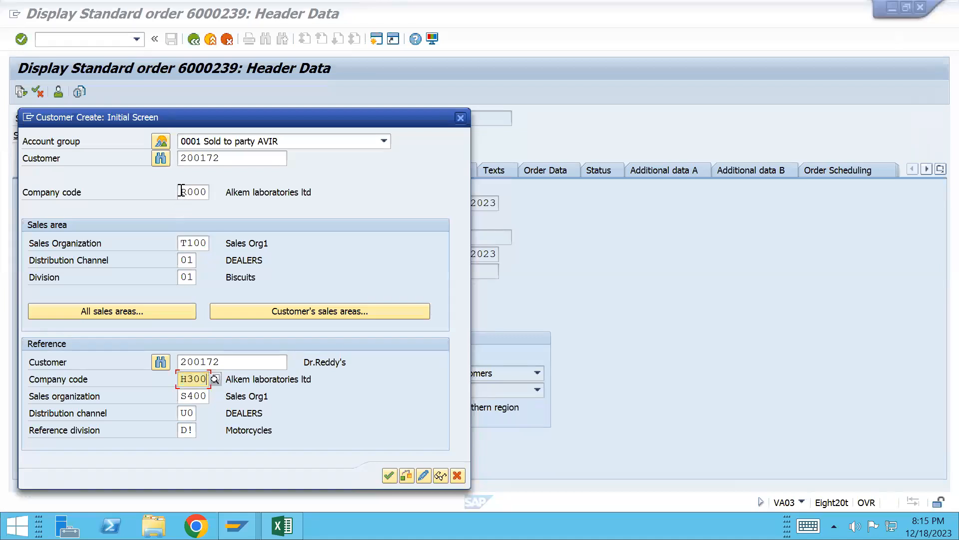
{"action": "double_click", "coordinate": [181, 192]}
{"action": "key", "text": "ctrl+v"}
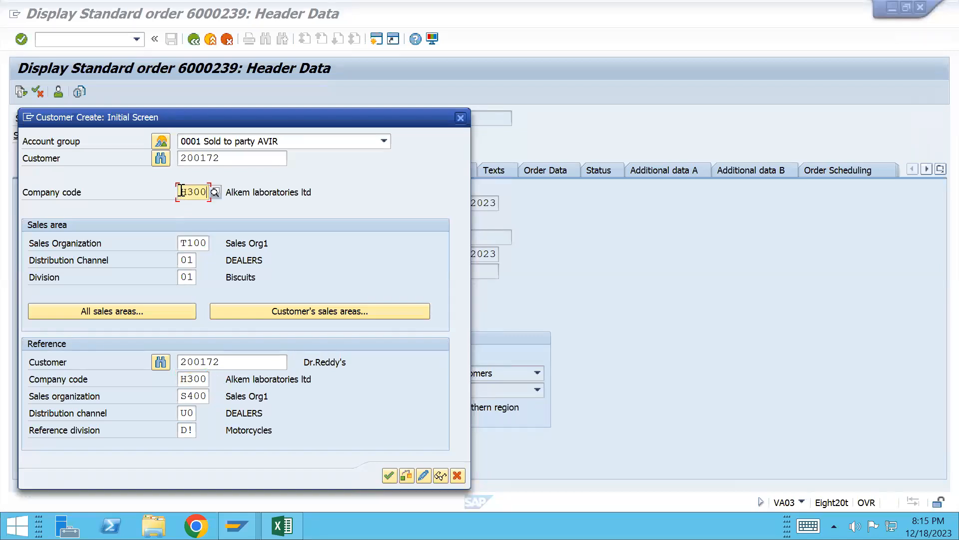
- Set the new customer's sales area to sales organization S400, distribution channel U0 and division D!, and submit the initial data
{"action": "left_click", "coordinate": [182, 243]}
{"action": "type", "text": "S4"}
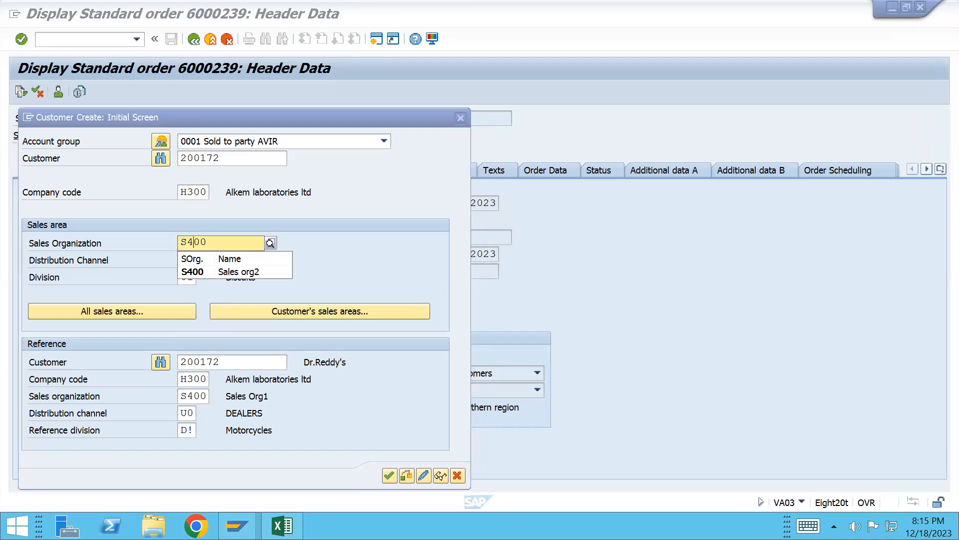
{"action": "key", "text": "Return"}
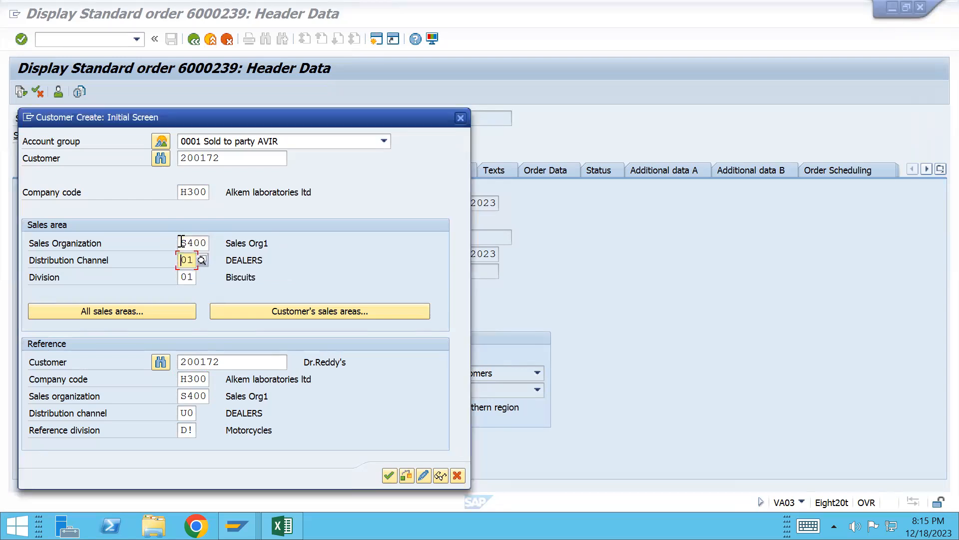
{"action": "type", "text": "U0"}
{"action": "key", "text": "Return"}
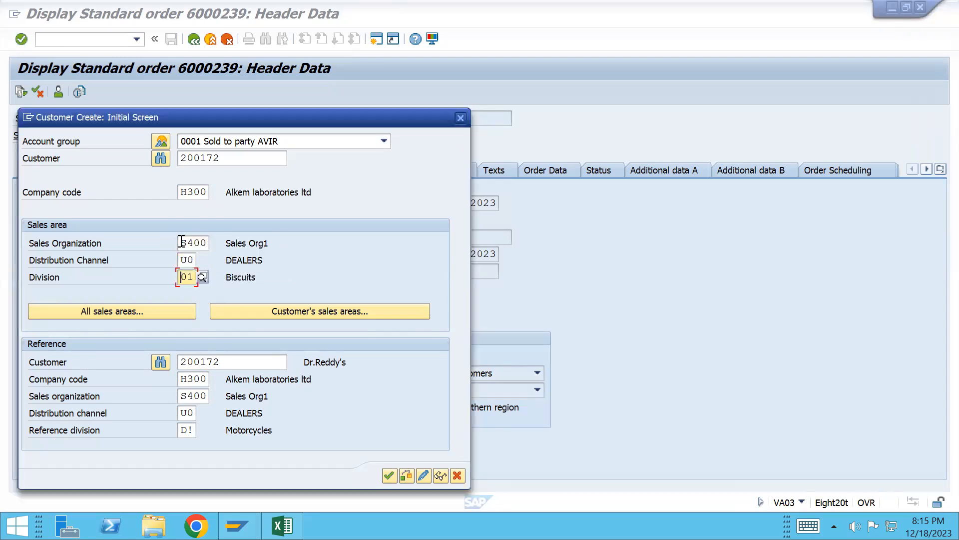
{"action": "type", "text": "D"}
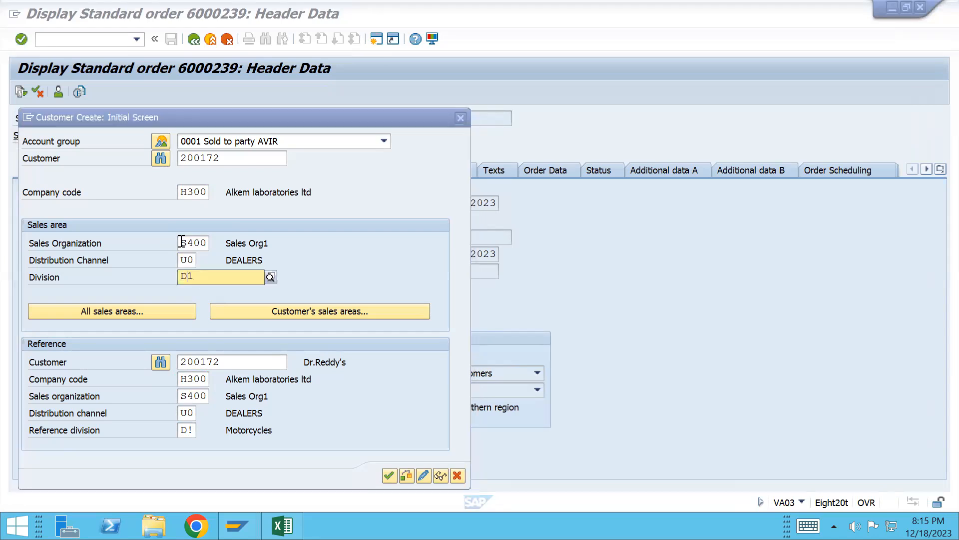
{"action": "type", "text": "!"}
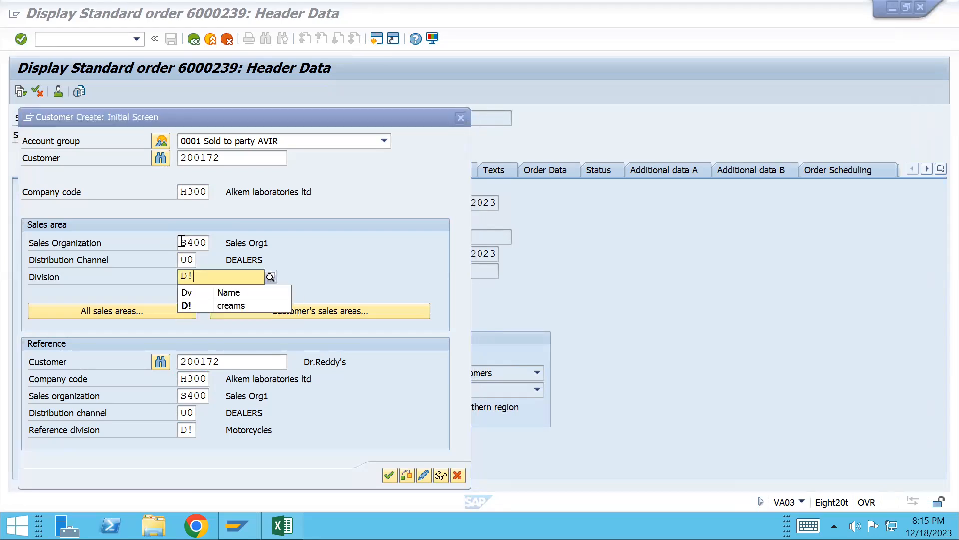
{"action": "key", "text": "Return"}
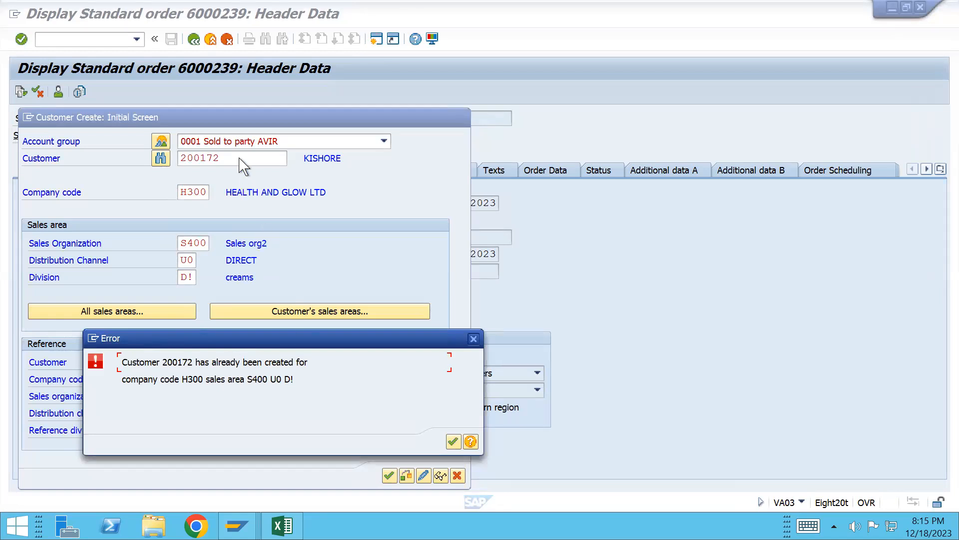
- Dismiss the error, clear the new customer's number while keeping the reference customer, and continue to the general data
{"action": "left_click", "coordinate": [474, 338]}
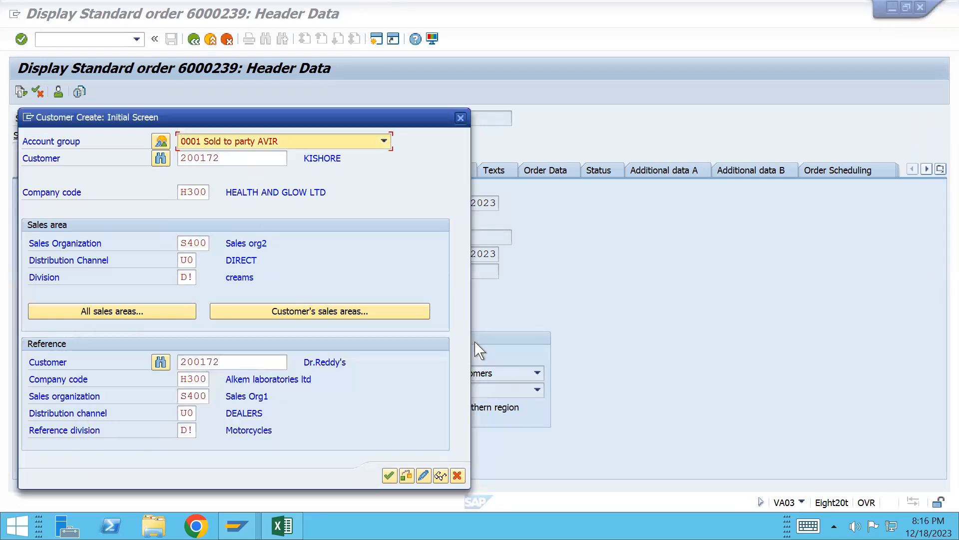
{"action": "left_click", "coordinate": [229, 161]}
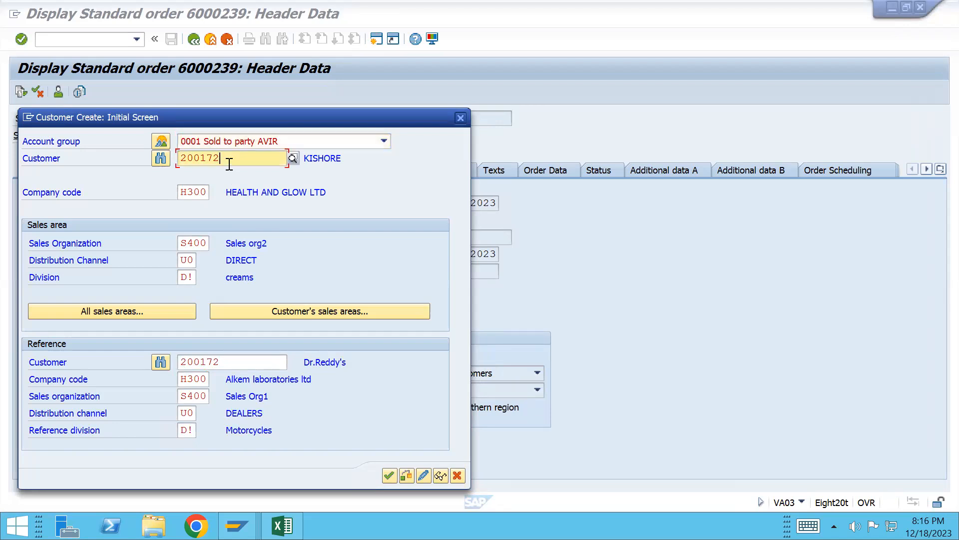
{"action": "key", "text": "BackSpace"}
{"action": "key", "text": "BackSpace"}
{"action": "key", "text": "BackSpace"}
{"action": "key", "text": "BackSpace"}
{"action": "type", "text": "0"}
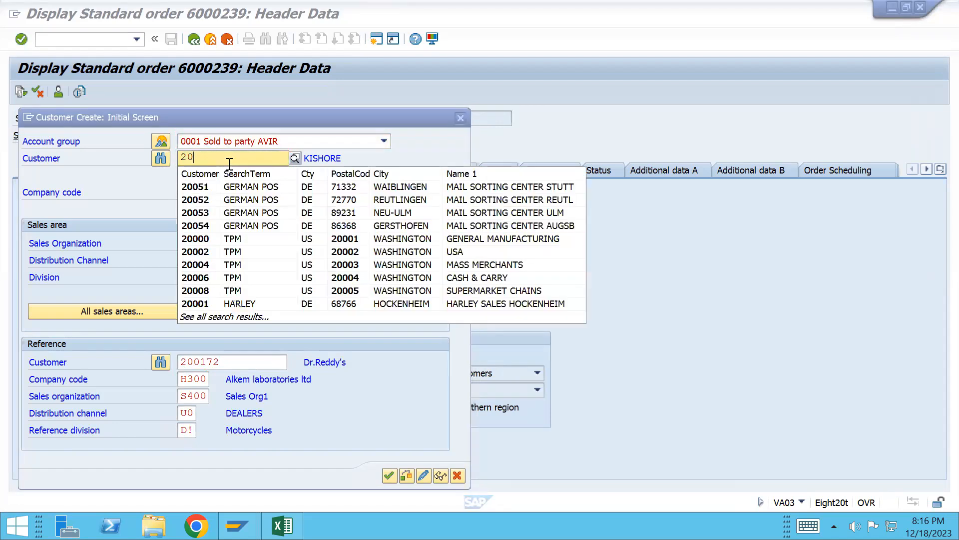
{"action": "key", "text": "BackSpace"}
{"action": "key", "text": "BackSpace"}
{"action": "key", "text": "BackSpace"}
{"action": "key", "text": "Return"}
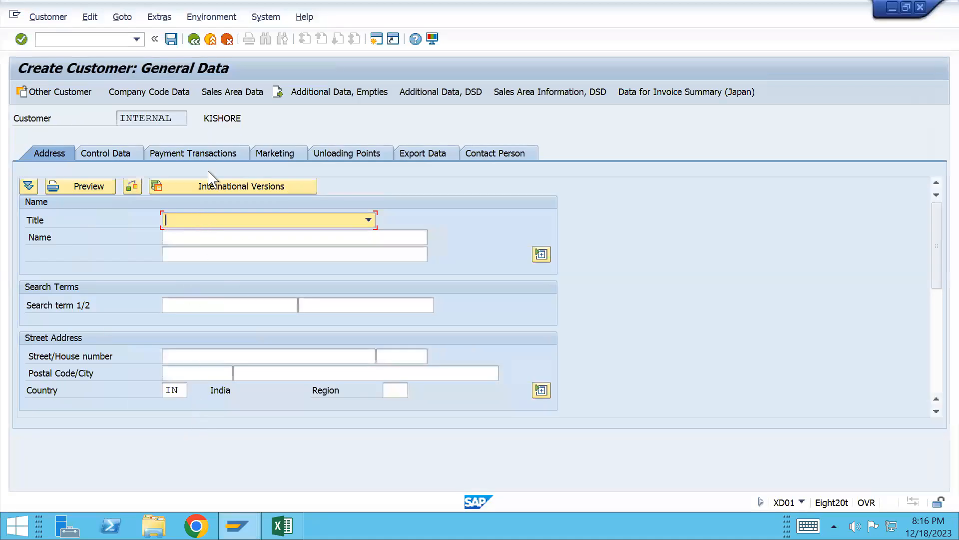
- Review the new customer's control data, payment transactions, marketing, unloading points and contact person data
{"action": "left_click", "coordinate": [133, 154]}
{"action": "left_click", "coordinate": [195, 155]}
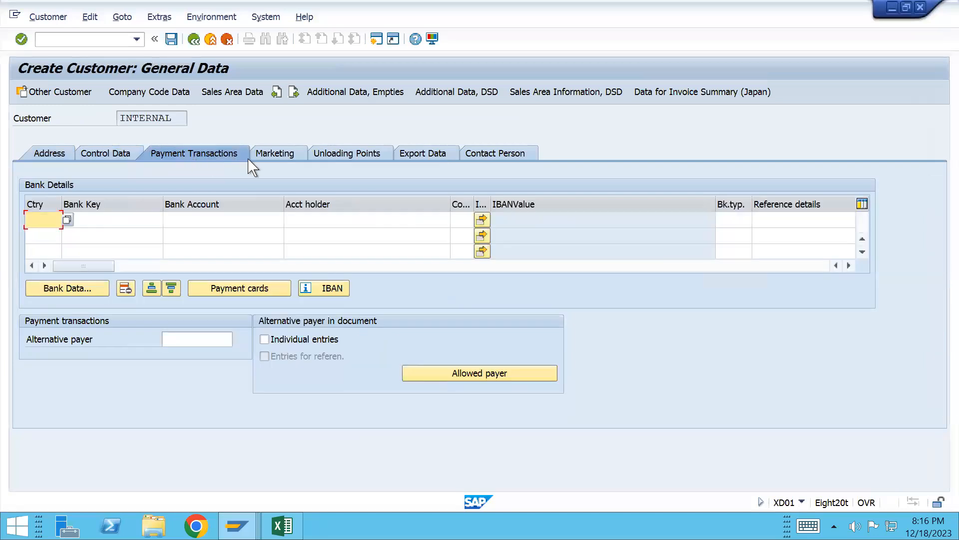
{"action": "left_click", "coordinate": [268, 159]}
{"action": "left_click", "coordinate": [342, 155]}
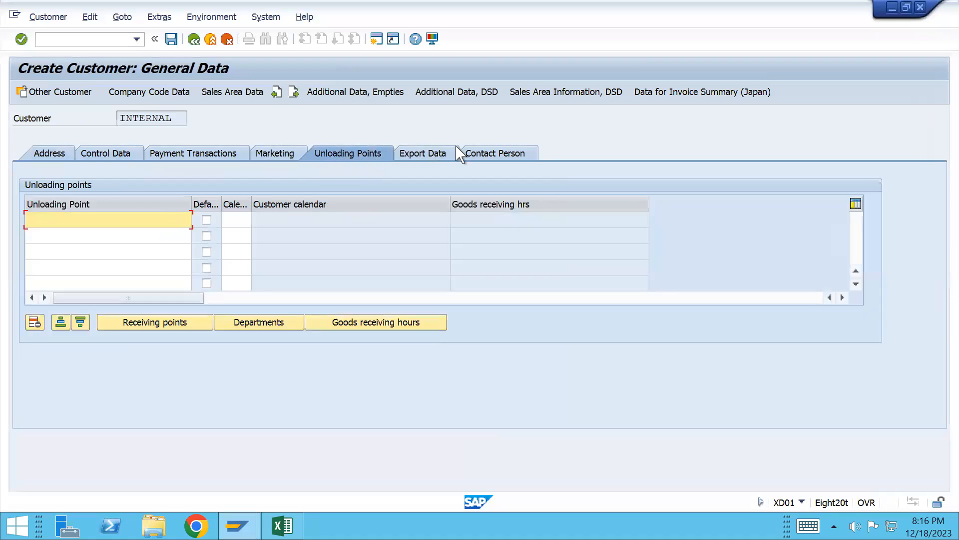
{"action": "left_click", "coordinate": [484, 156]}
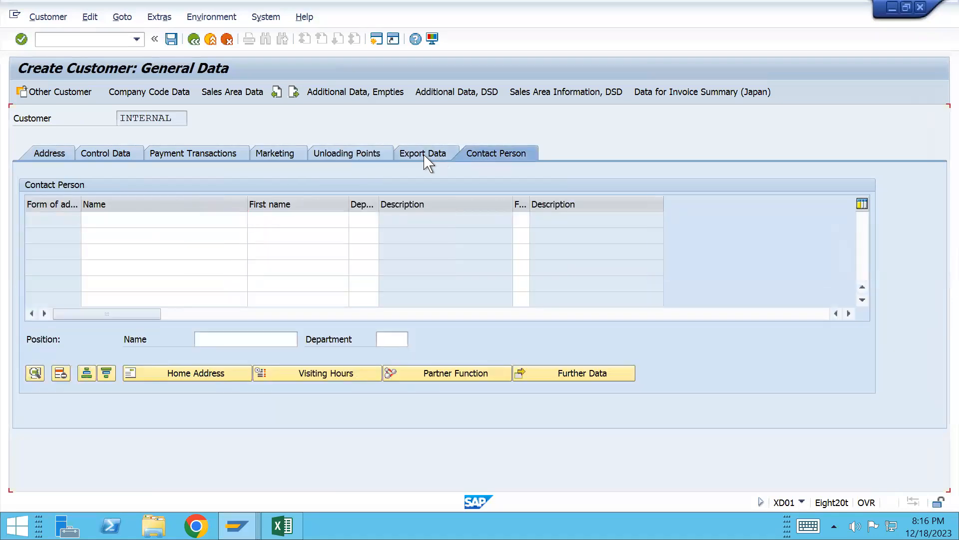
- Review the new customer's export data and the sales area's sales, shipping and billing document data
{"action": "left_click", "coordinate": [426, 156]}
{"action": "left_click", "coordinate": [231, 93]}
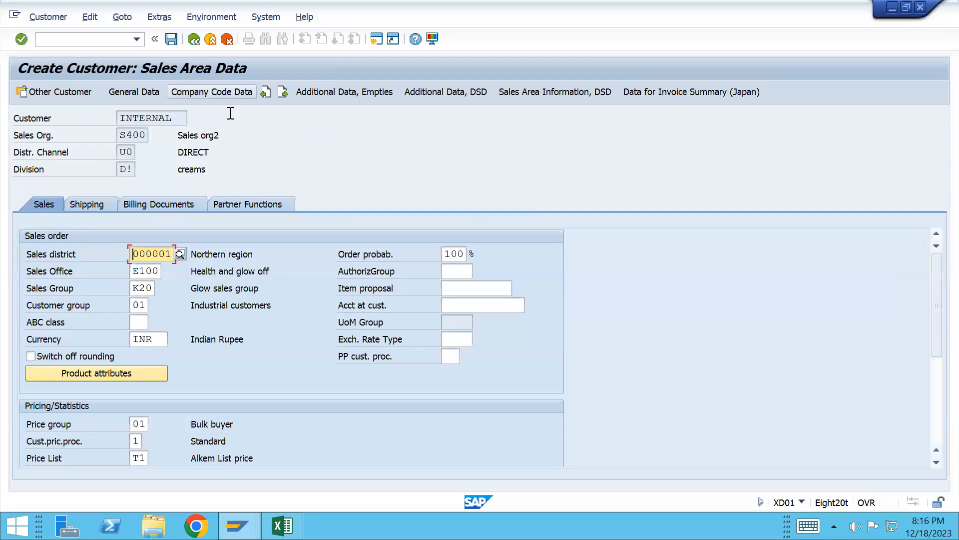
{"action": "left_click", "coordinate": [89, 210]}
{"action": "left_click", "coordinate": [132, 210]}
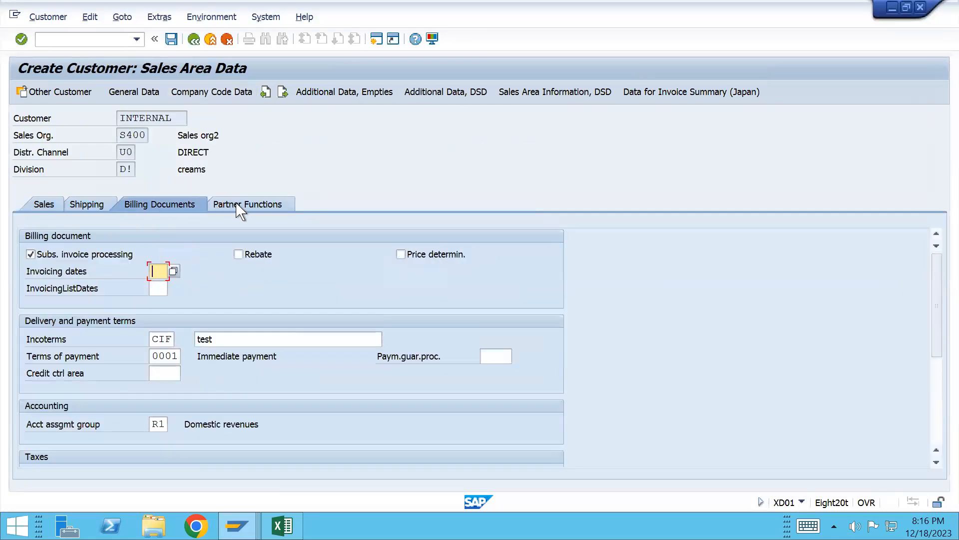
- Set the tax classification to 1 for India's output tax categories ABCD, BCDE and CDEF in the billing document data
{"action": "key", "text": "Return"}
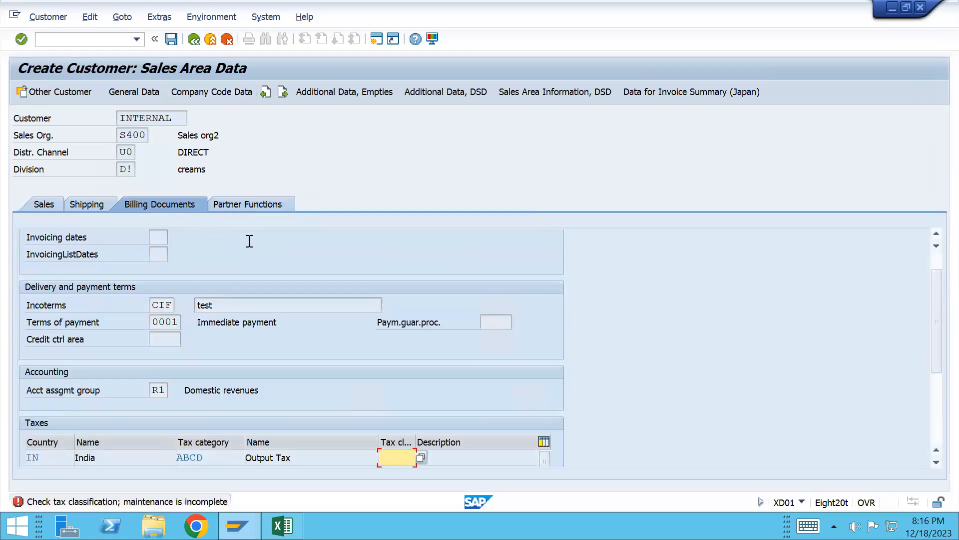
{"action": "key", "text": "Return"}
{"action": "type", "text": "1"}
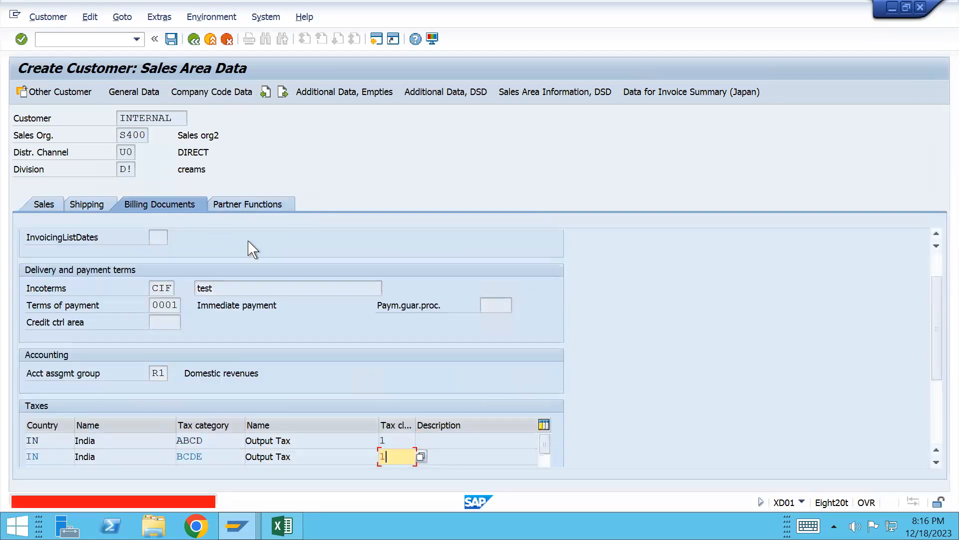
{"action": "key", "text": "Return"}
{"action": "type", "text": "1"}
{"action": "key", "text": "Return"}
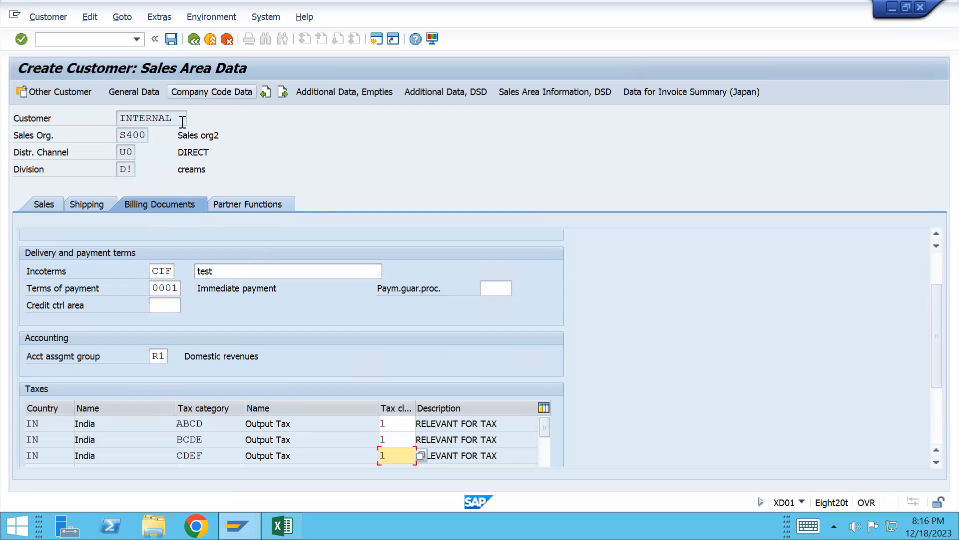
- Try terms of payment 1001 in the payment transactions of the company code data, and set them back to 0001
{"action": "left_click", "coordinate": [198, 93]}
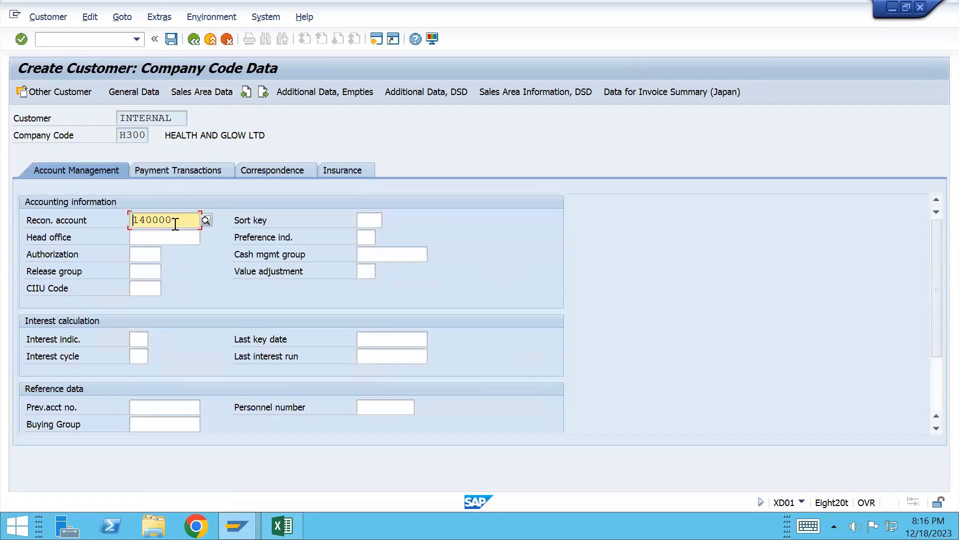
{"action": "left_click", "coordinate": [183, 172]}
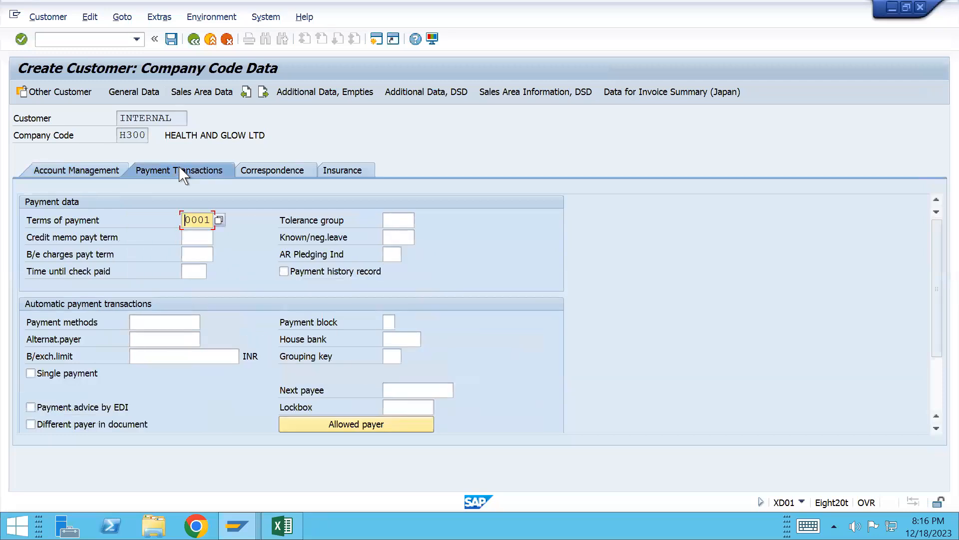
{"action": "type", "text": "1"}
{"action": "key", "text": "Return"}
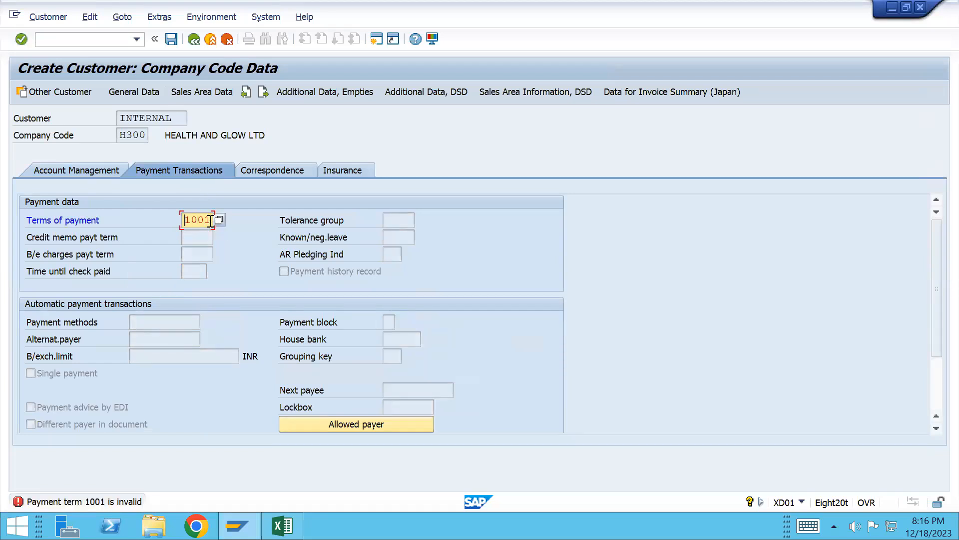
{"action": "type", "text": "0"}
{"action": "key", "text": "Return"}
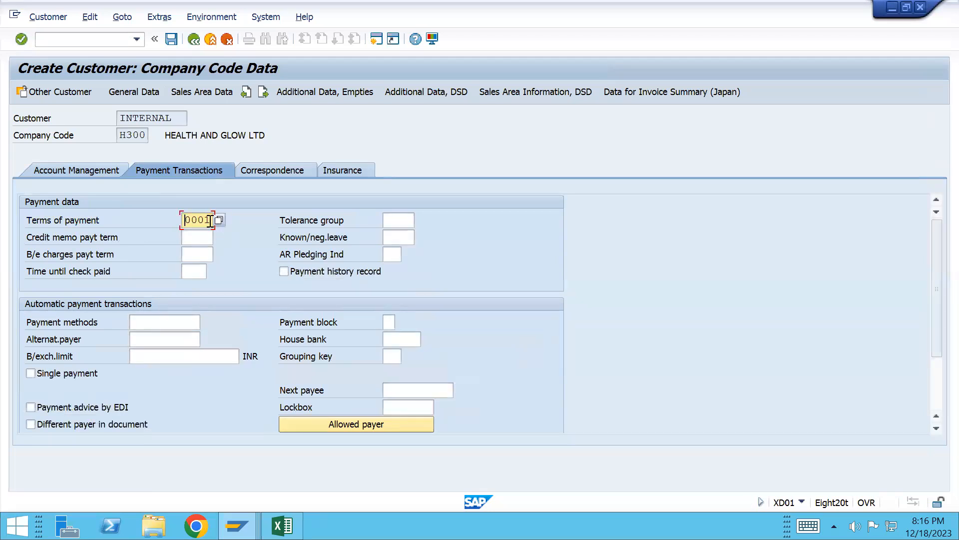
- Check the correspondence and insurance data, save the new customer and leave customer creation
{"action": "left_click", "coordinate": [274, 170]}
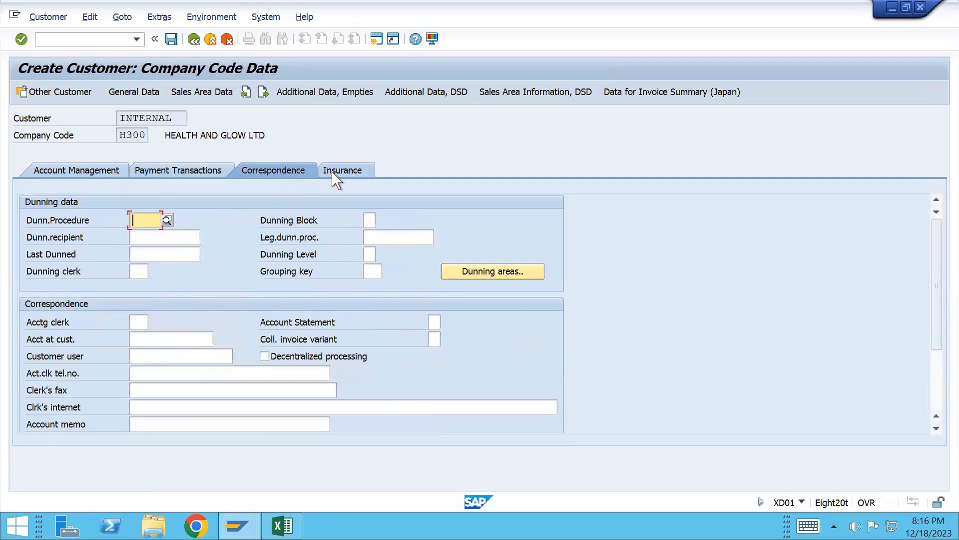
{"action": "left_click", "coordinate": [333, 171]}
{"action": "left_click", "coordinate": [172, 39]}
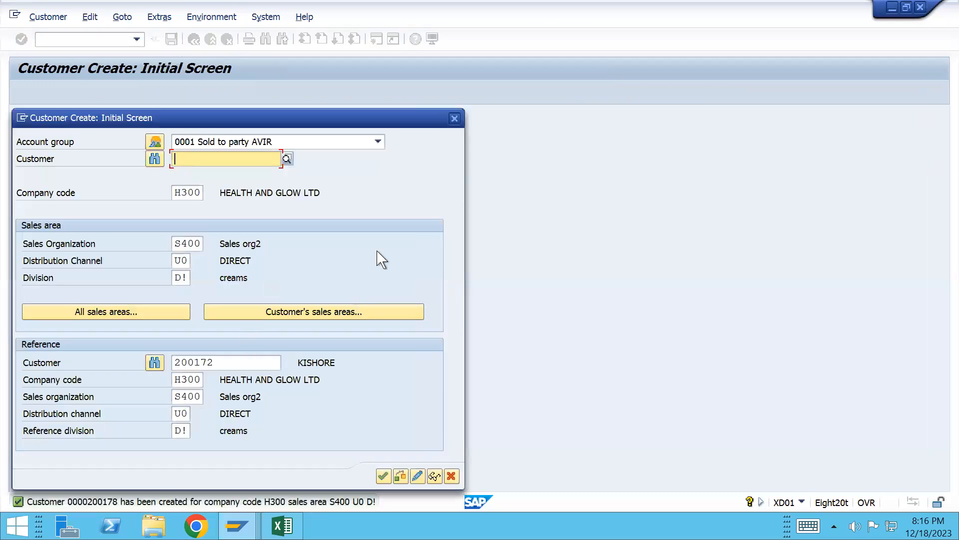
{"action": "left_click", "coordinate": [454, 118]}
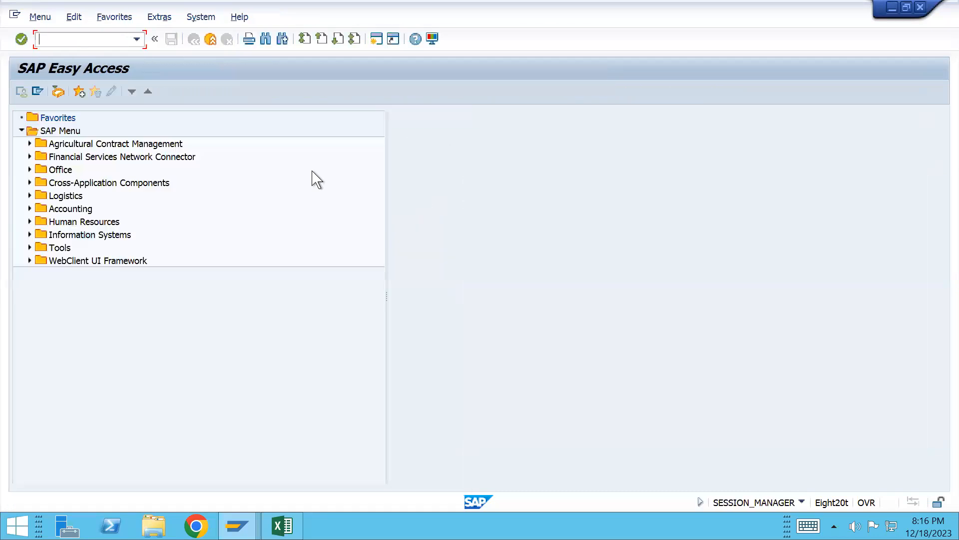
- Start changing a customer with transaction /nxd02 and copy the new customer's number
{"action": "type", "text": "/nxd02"}
{"action": "key", "text": "Return"}
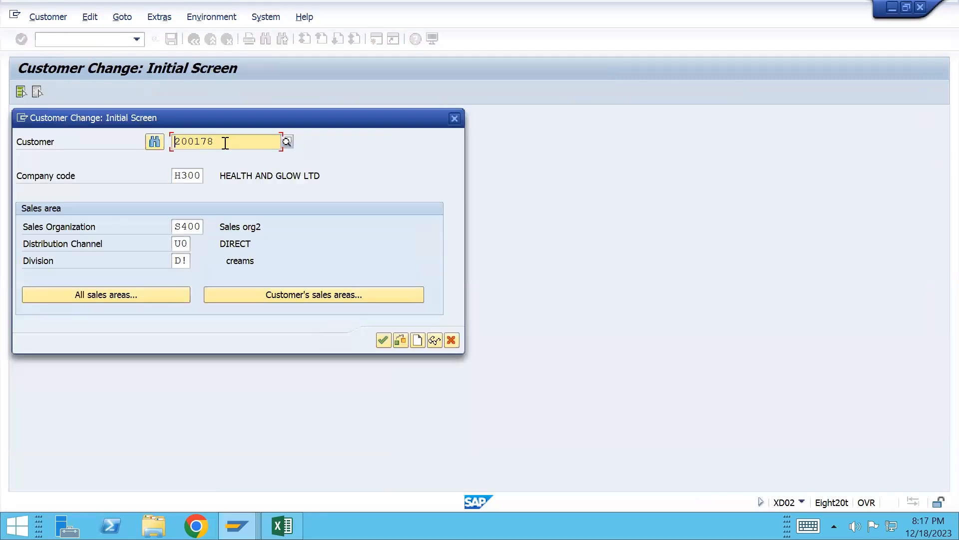
{"action": "double_click", "coordinate": [176, 144]}
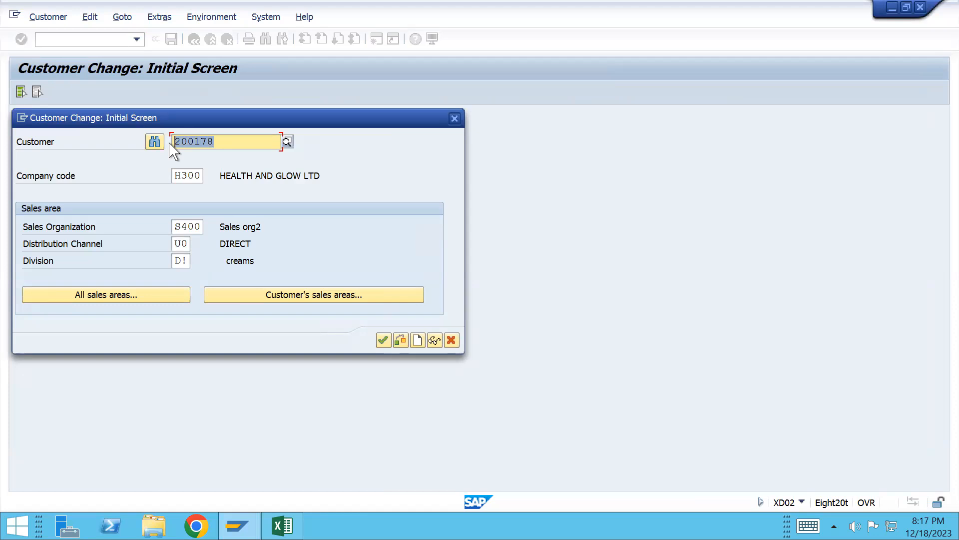
{"action": "key", "text": "ctrl+c"}
- Switch to the Practice _SAP workbook in Excel, label cell B18 "New Customer" and paste the customer number into C18
{"action": "key", "text": "alt+Tab"}
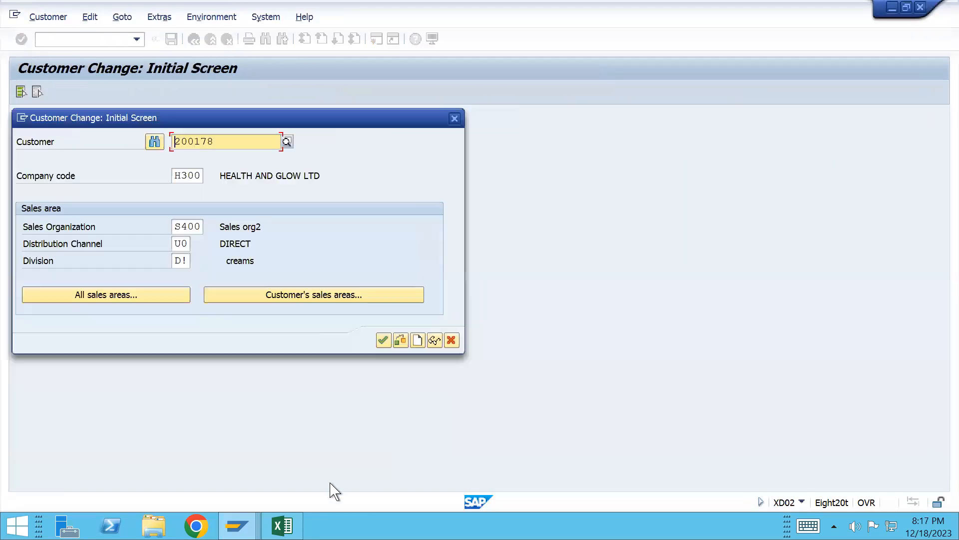
{"action": "mouse_move", "coordinate": [283, 525]}
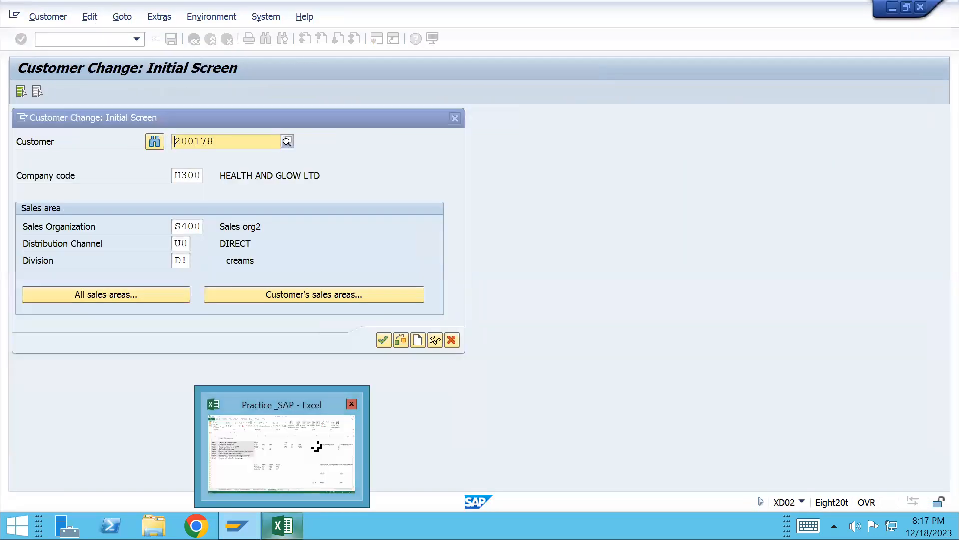
{"action": "left_click", "coordinate": [317, 452]}
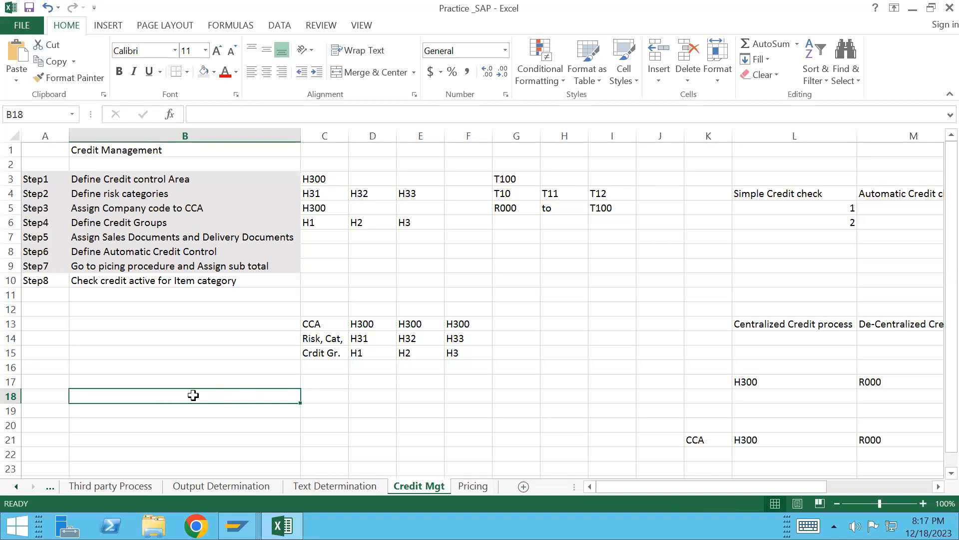
{"action": "type", "text": "New Custoer"}
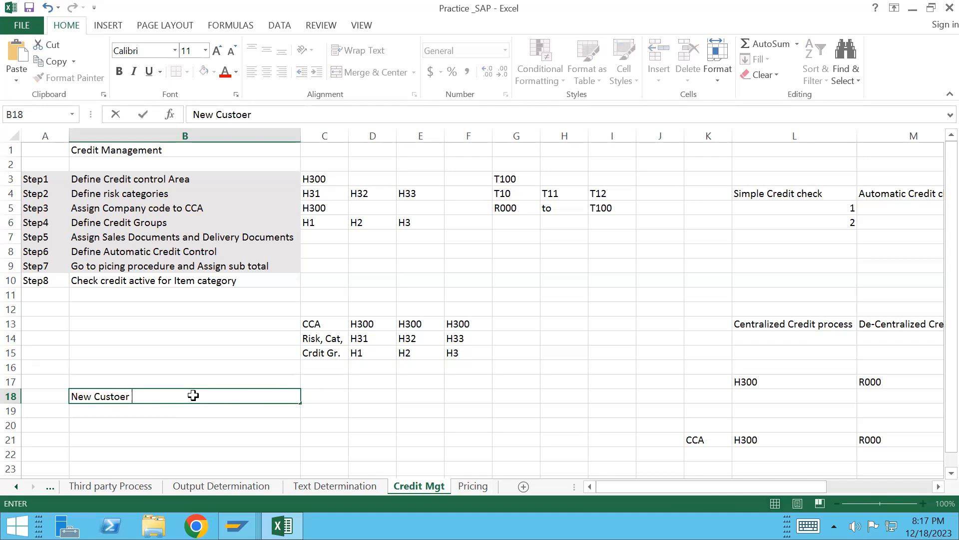
{"action": "key", "text": "Tab"}
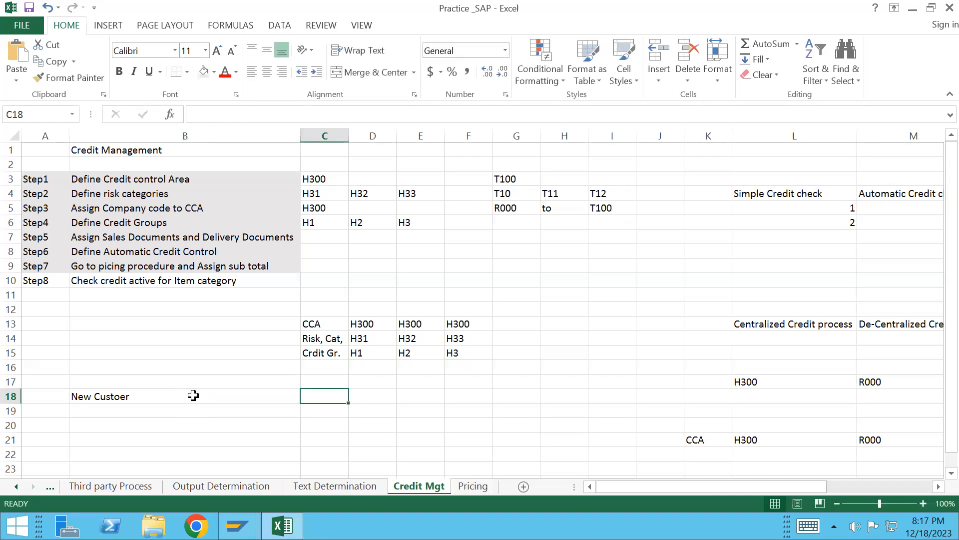
{"action": "double_click", "coordinate": [150, 395]}
{"action": "key", "text": "BackSpace"}
{"action": "key", "text": "BackSpace"}
{"action": "key", "text": "BackSpace"}
{"action": "type", "text": "mer"}
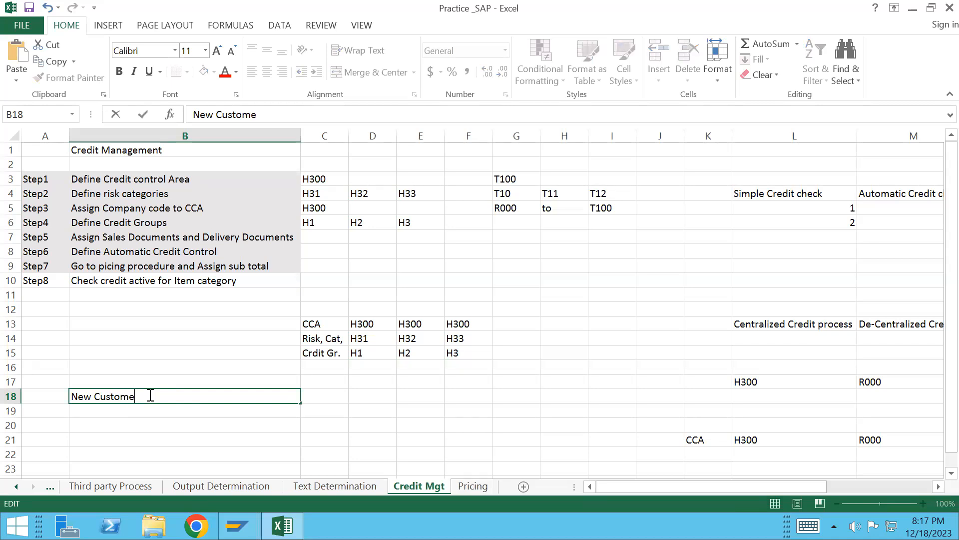
{"action": "key", "text": "Tab"}
{"action": "key", "text": "ctrl+v"}
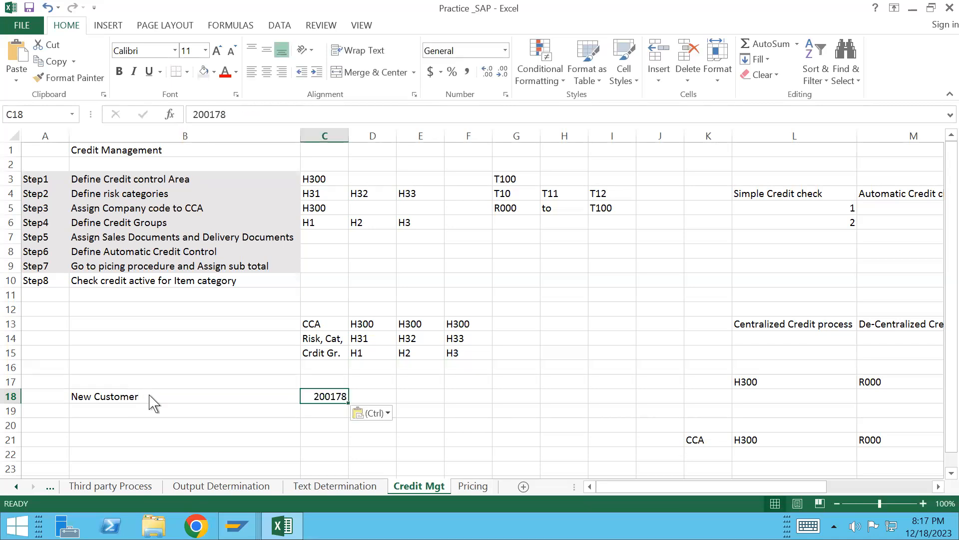
- Switch back to SAP, leave the customer change and start creating a sales order with transaction /nva01
{"action": "key", "text": "alt+Tab"}
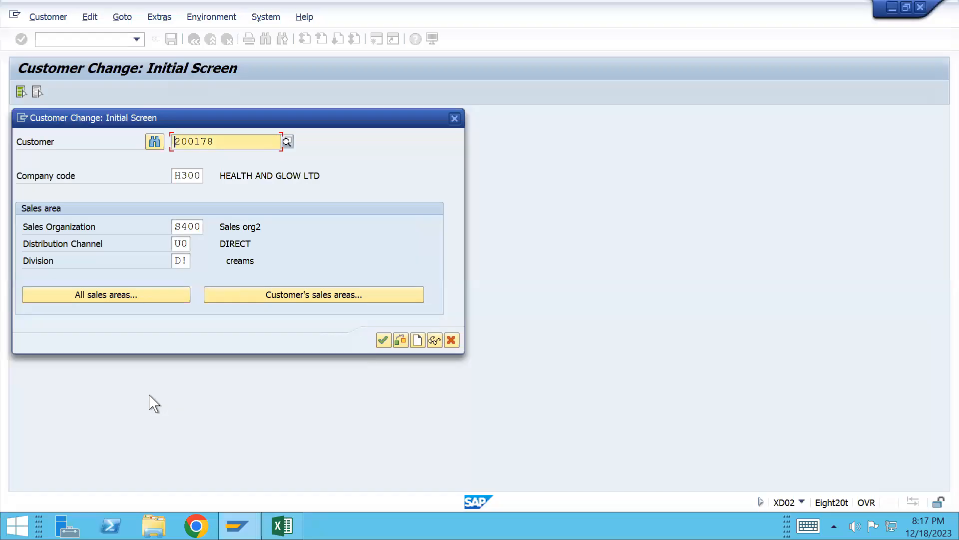
{"action": "left_click", "coordinate": [455, 119]}
{"action": "left_click", "coordinate": [78, 43]}
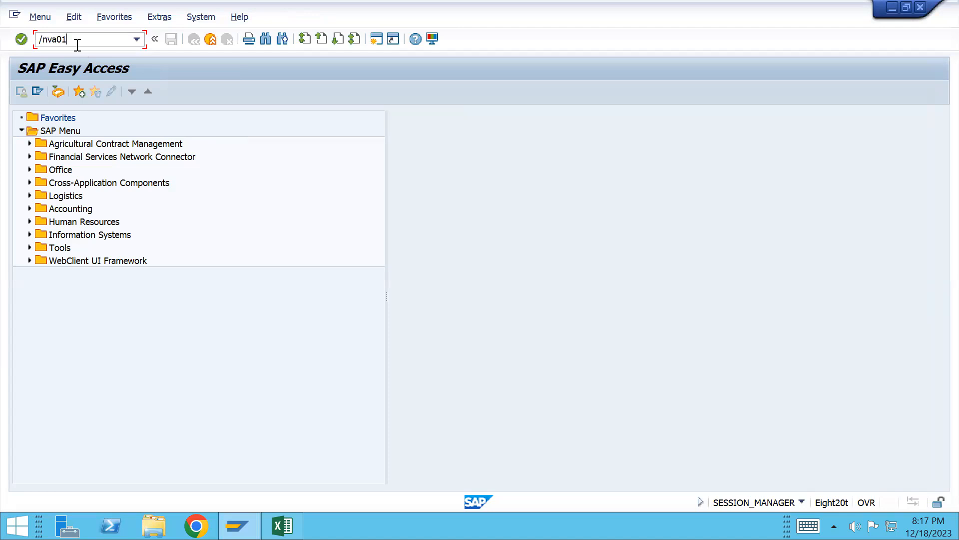
{"action": "key", "text": "Return"}
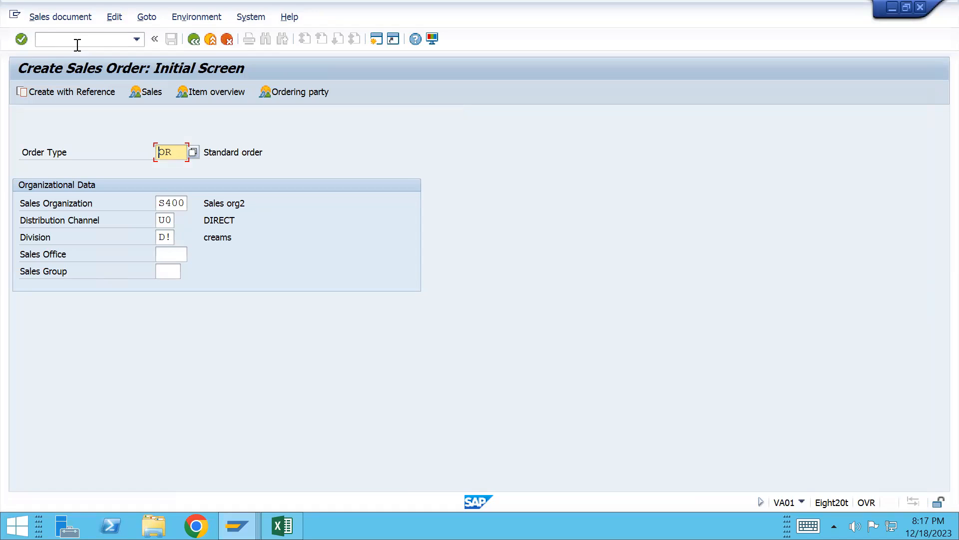
- Copy material DELIVERY_S400 from the displayed standard order into the first item of a new OR order for S400/U0/D!
{"action": "key", "text": "alt+Tab"}
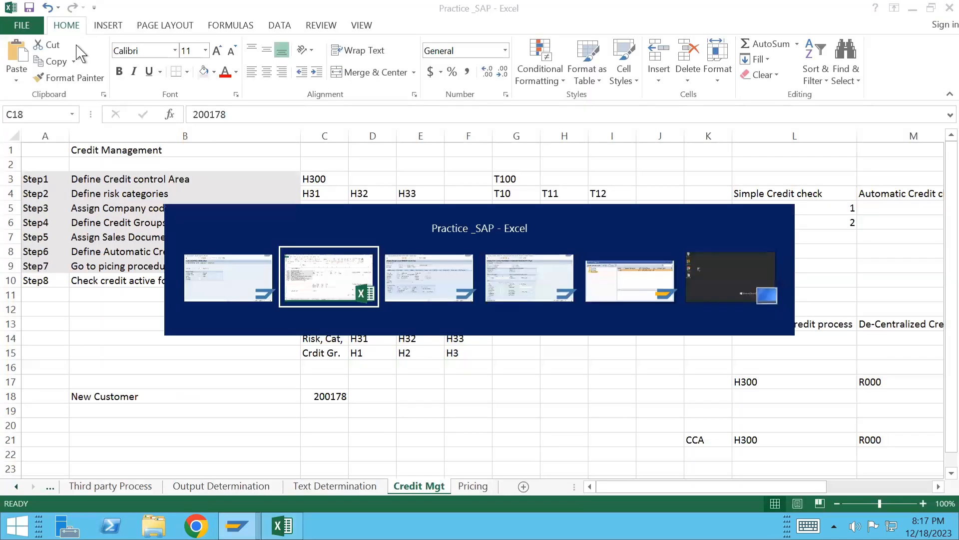
{"action": "left_click", "coordinate": [194, 39]}
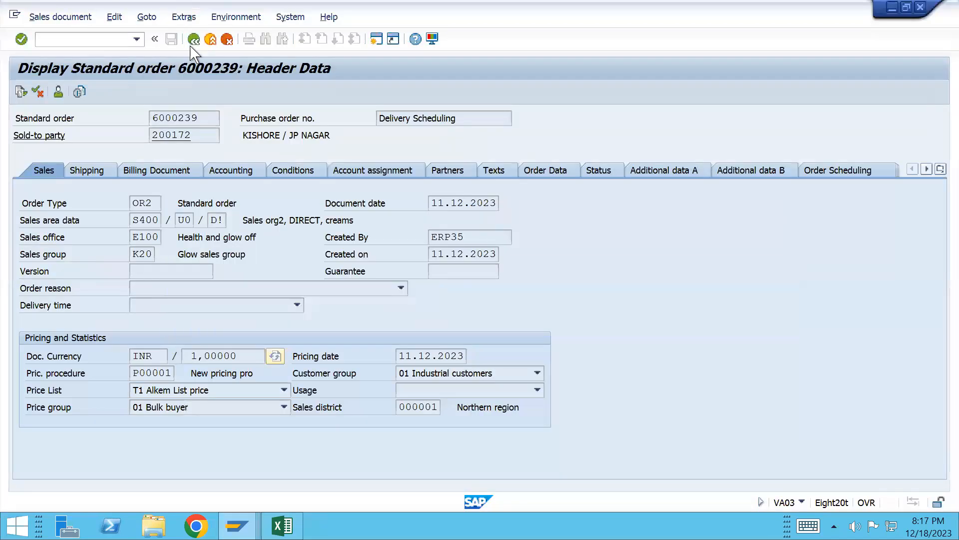
{"action": "left_click_drag", "start_coordinate": [174, 422], "coordinate": [79, 423]}
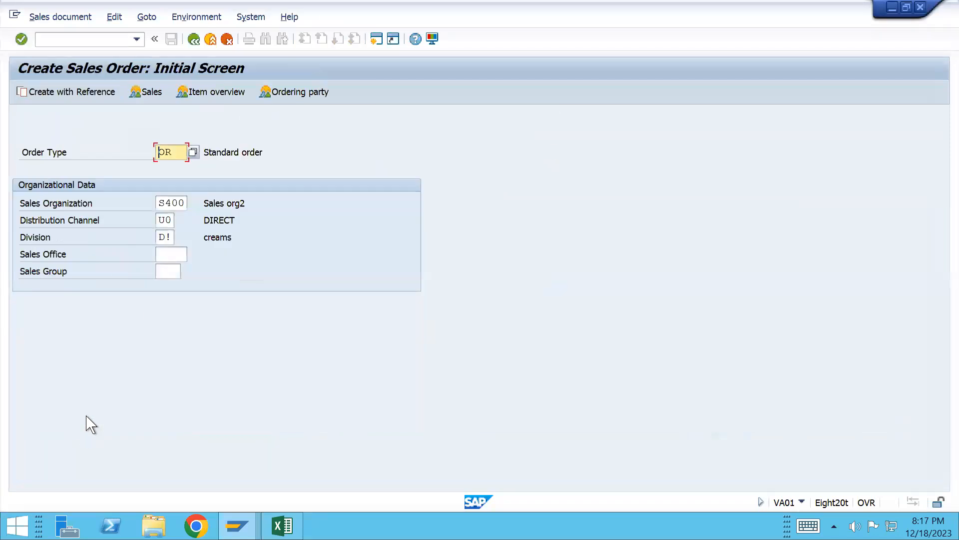
{"action": "key", "text": "Return"}
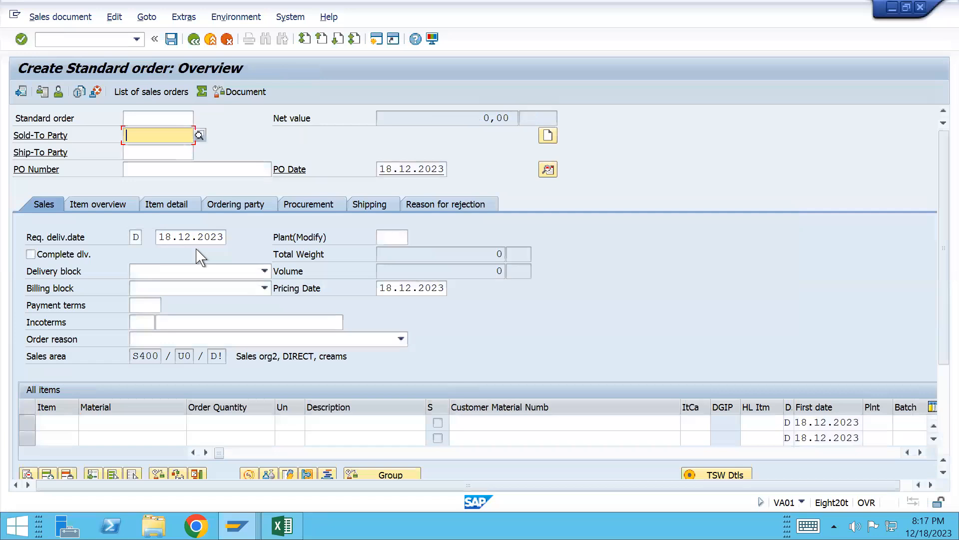
{"action": "left_click", "coordinate": [122, 427]}
{"action": "key", "text": "ctrl+v"}
- Copy the sold-to party number from the displayed standard order into the new order's sold-to party
{"action": "left_click", "coordinate": [157, 136]}
{"action": "key", "text": "alt+Tab"}
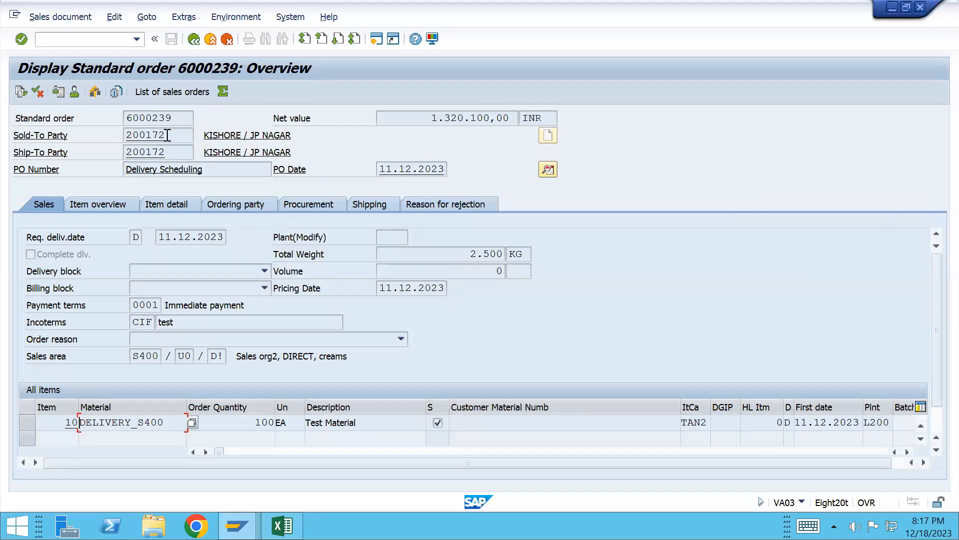
{"action": "double_click", "coordinate": [167, 135]}
{"action": "key", "text": "alt+Tab"}
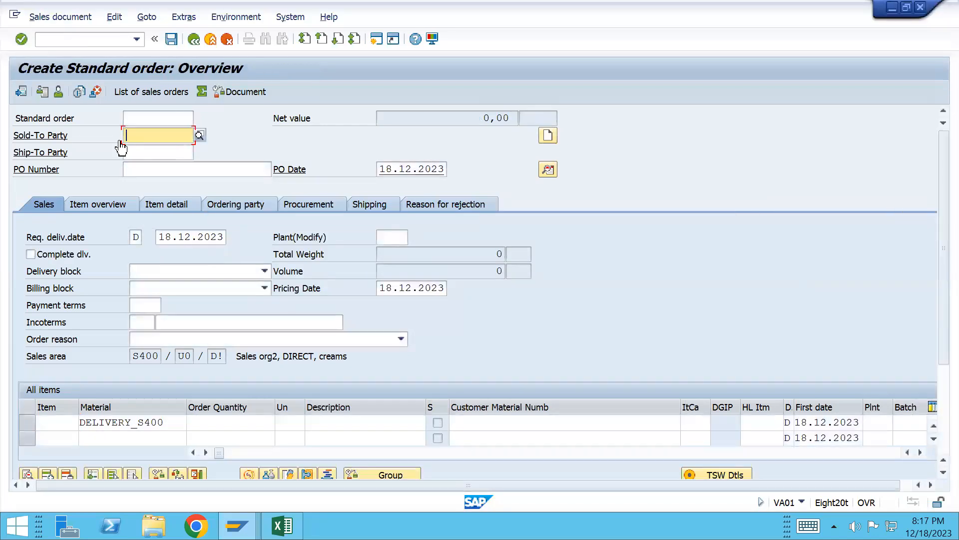
{"action": "key", "text": "alt+Tab"}
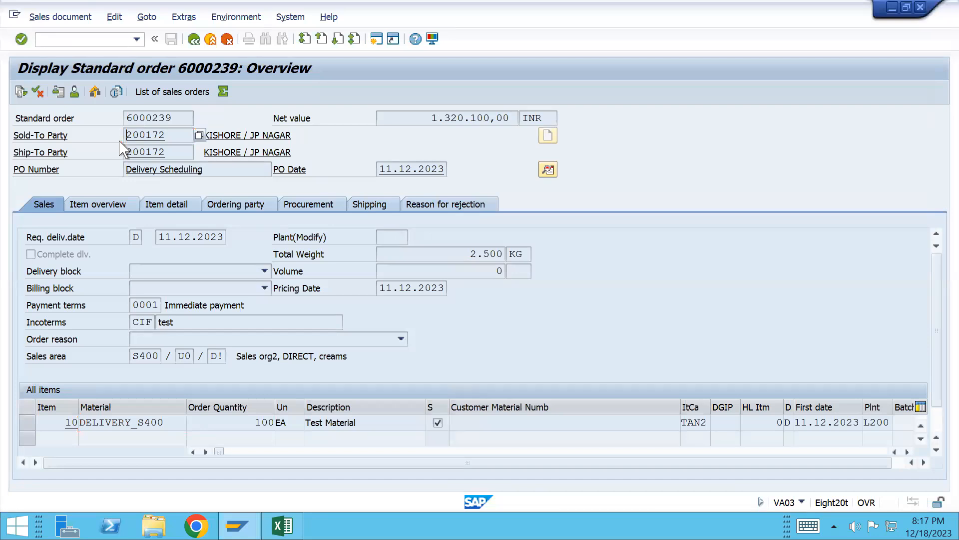
{"action": "key", "text": "alt+Tab"}
{"action": "key", "text": "ctrl+v"}
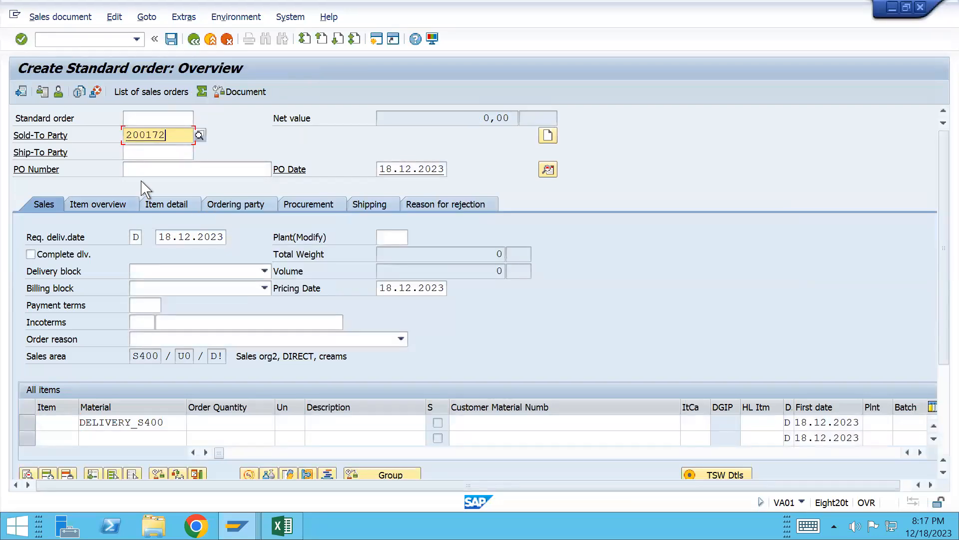
- Set the order quantity of item DELIVERY_S400 to 1 and validate the order entries
{"action": "left_click", "coordinate": [212, 422]}
{"action": "type", "text": "1"}
{"action": "key", "text": "Return"}
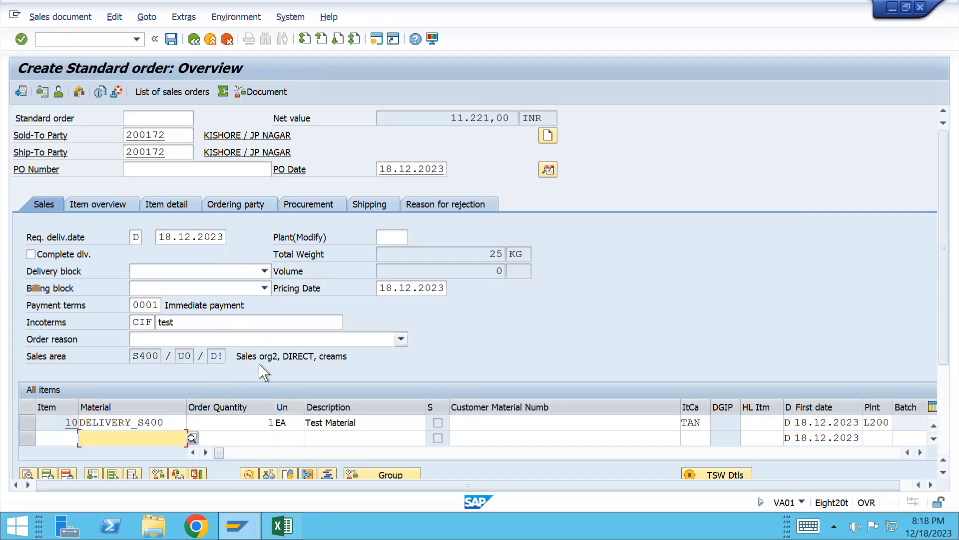
- Try to change the item category of DELIVERY_S400 to TAN2
{"action": "left_click", "coordinate": [708, 424]}
{"action": "type", "text": "2"}
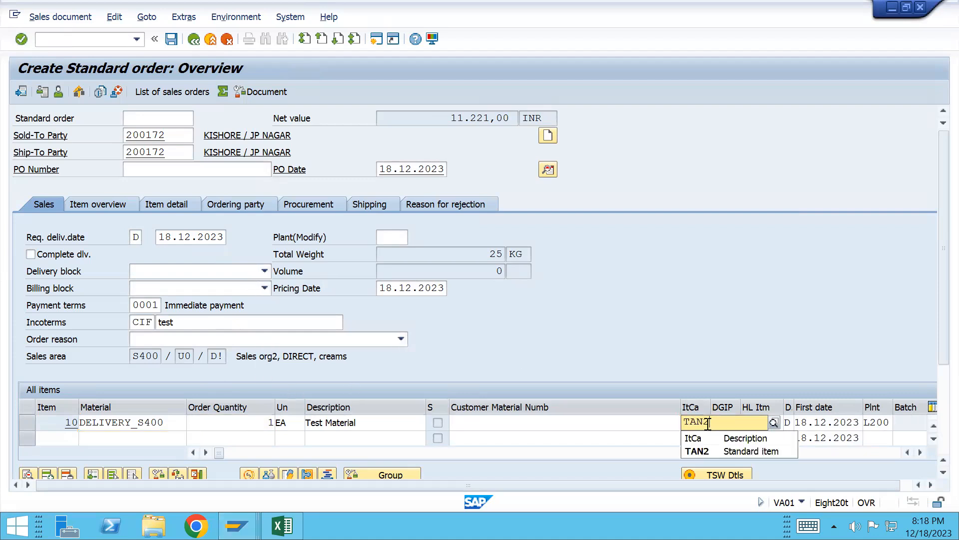
{"action": "key", "text": "Return"}
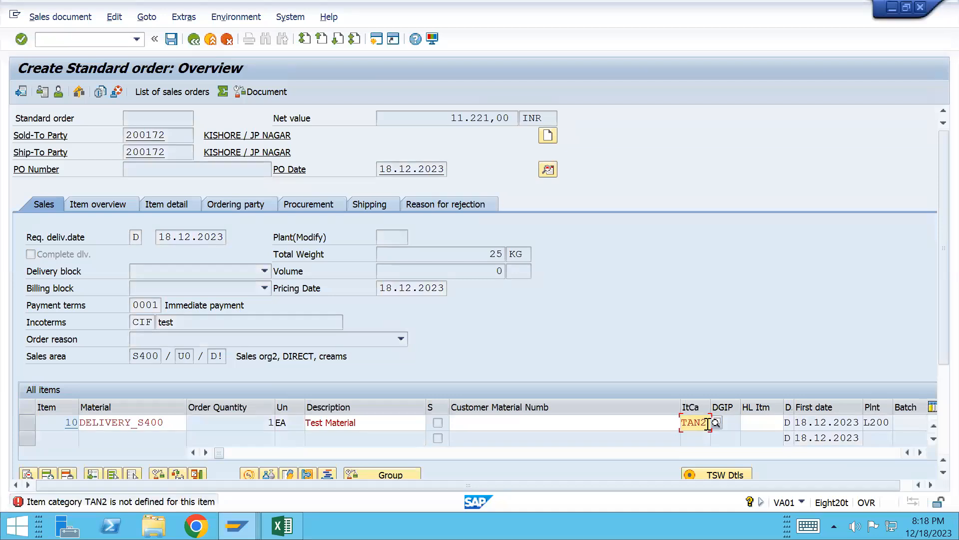
- Set the item category of DELIVERY_S400 to TAN and compare it with the item category in the displayed standard order
{"action": "left_click", "coordinate": [707, 424]}
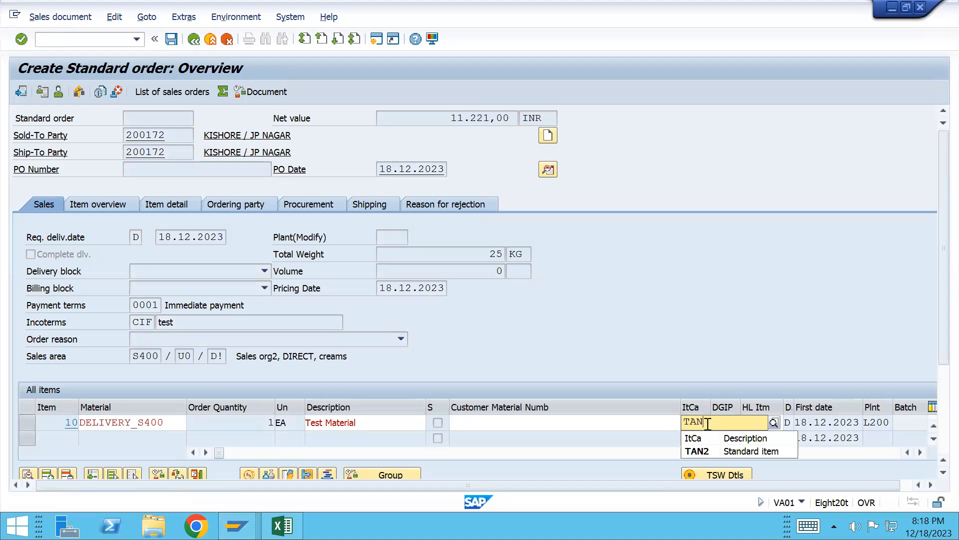
{"action": "key", "text": "Return"}
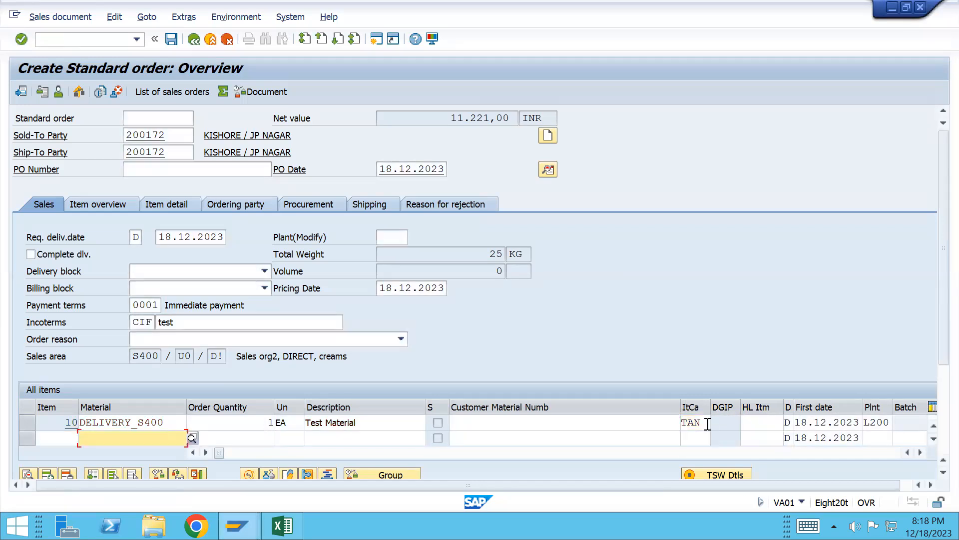
{"action": "key", "text": "alt+Tab"}
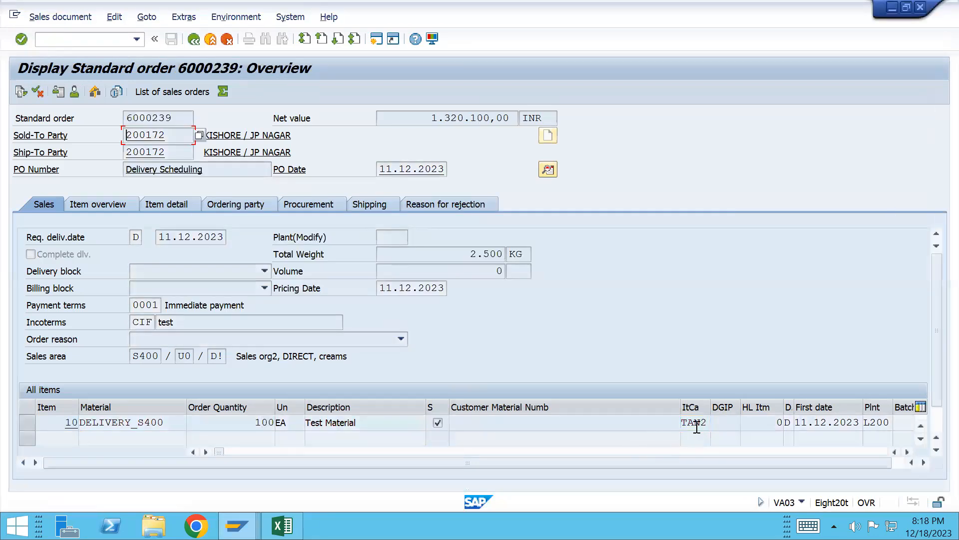
{"action": "key", "text": "alt+Tab"}
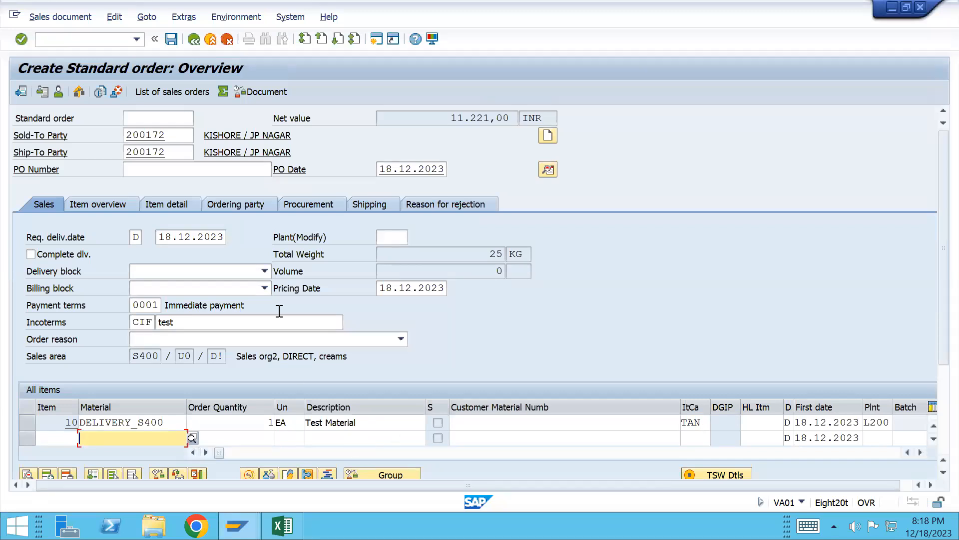
- Enter Test Credit as the new order's PO number and save the standard order
{"action": "left_click", "coordinate": [194, 167]}
{"action": "type", "text": "Tes"}
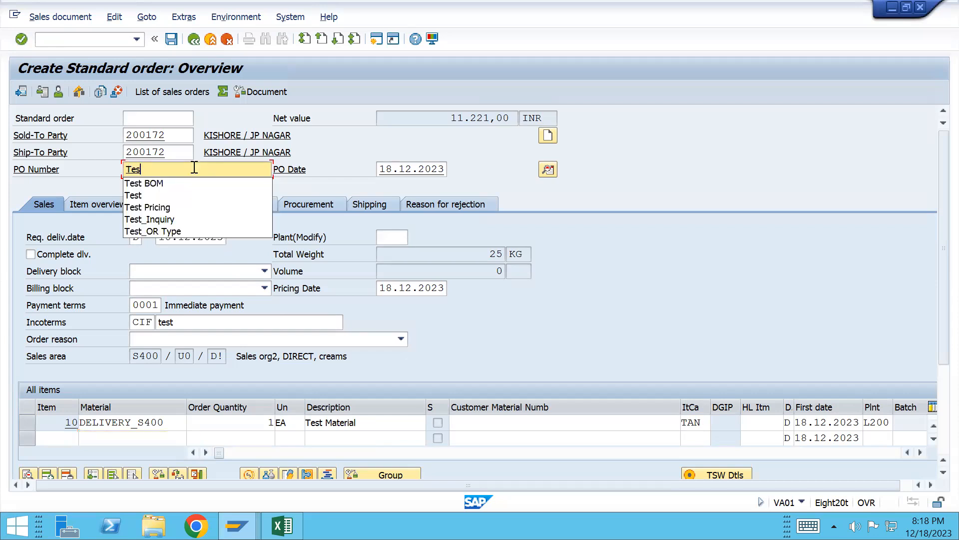
{"action": "type", "text": "t Cre"}
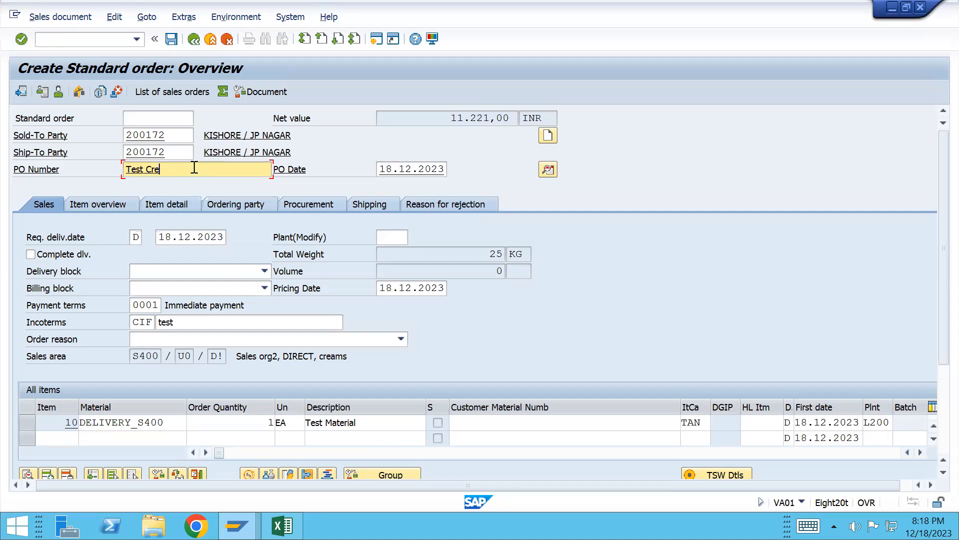
{"action": "type", "text": "dit"}
{"action": "key", "text": "Return"}
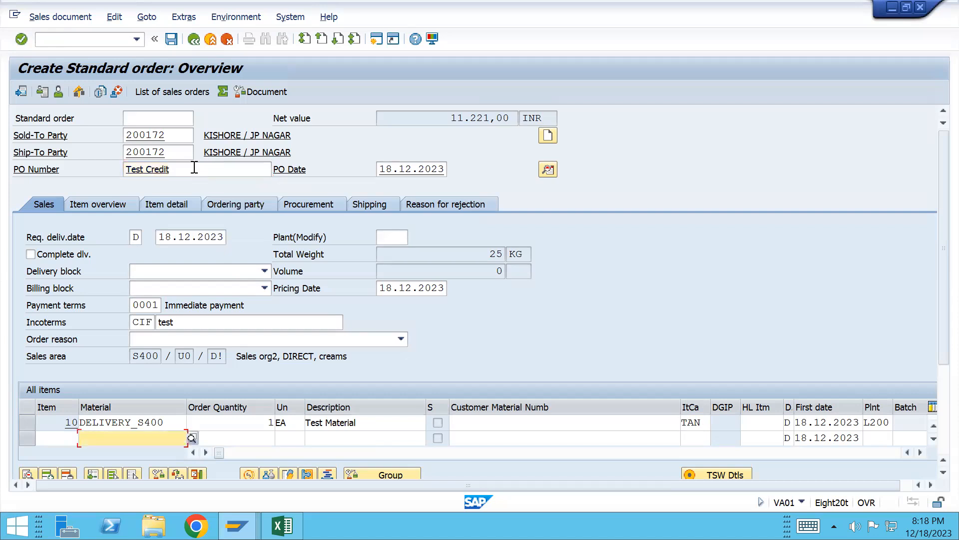
{"action": "left_click", "coordinate": [171, 39]}
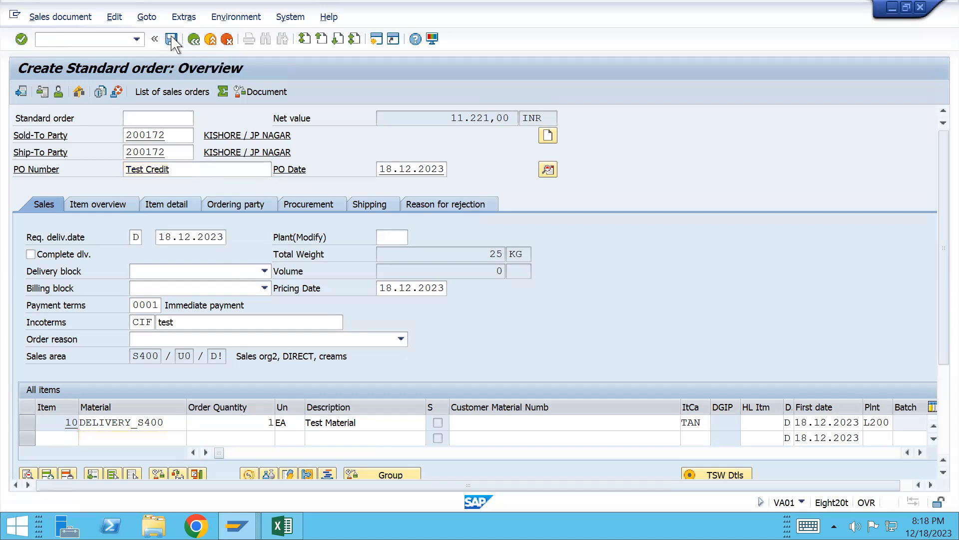
- Open the saved standard order for change and create an outbound delivery from it
{"action": "left_click", "coordinate": [63, 18]}
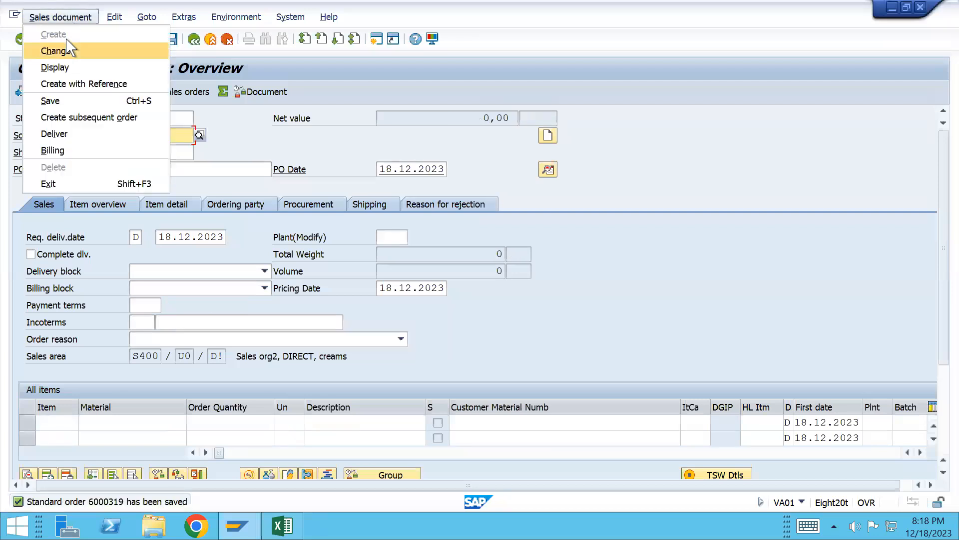
{"action": "left_click", "coordinate": [55, 51]}
{"action": "key", "text": "Return"}
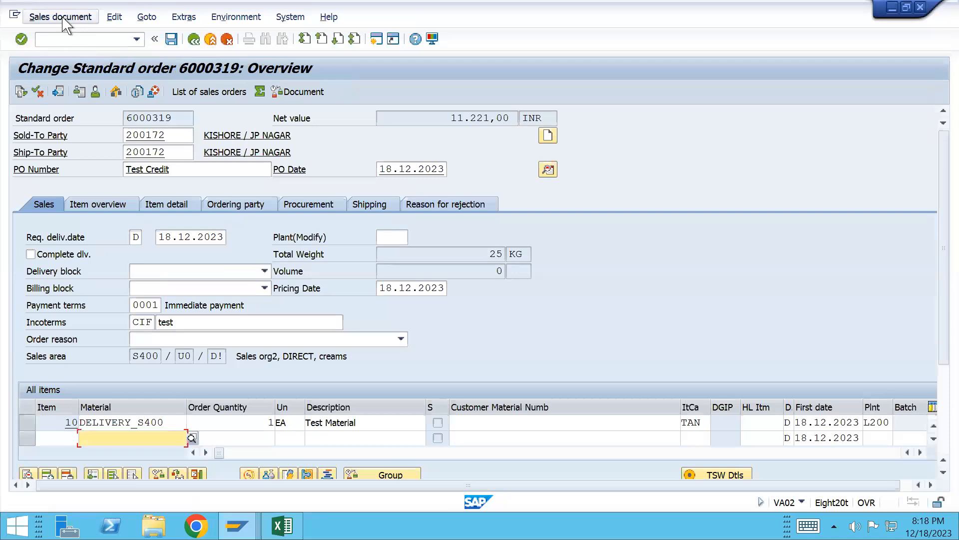
{"action": "left_click", "coordinate": [62, 18]}
{"action": "left_click", "coordinate": [64, 136]}
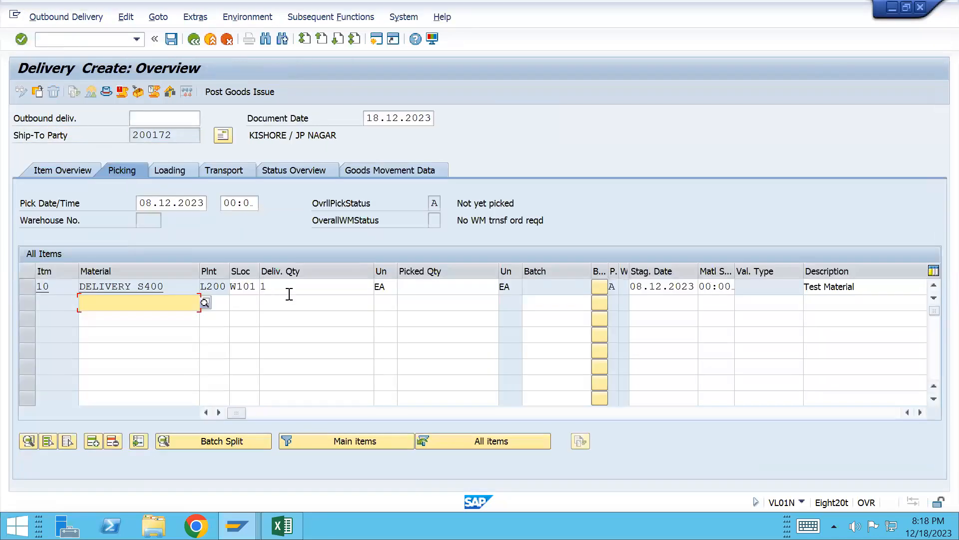
- Set the picked quantity of DELIVERY_S400 to 1 in the delivery and post the goods issue
{"action": "left_click", "coordinate": [107, 91]}
{"action": "left_click", "coordinate": [194, 40]}
{"action": "left_click", "coordinate": [423, 288]}
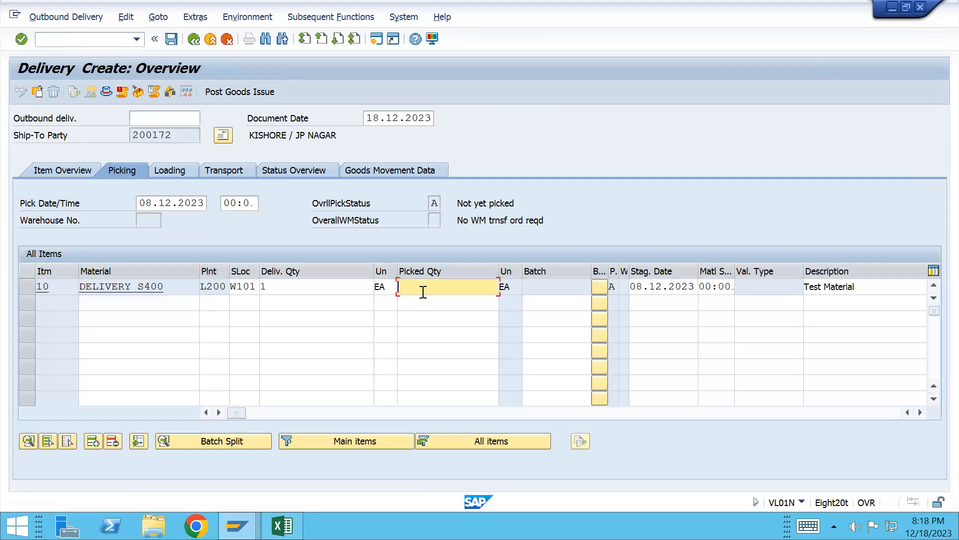
{"action": "type", "text": "1"}
{"action": "key", "text": "Return"}
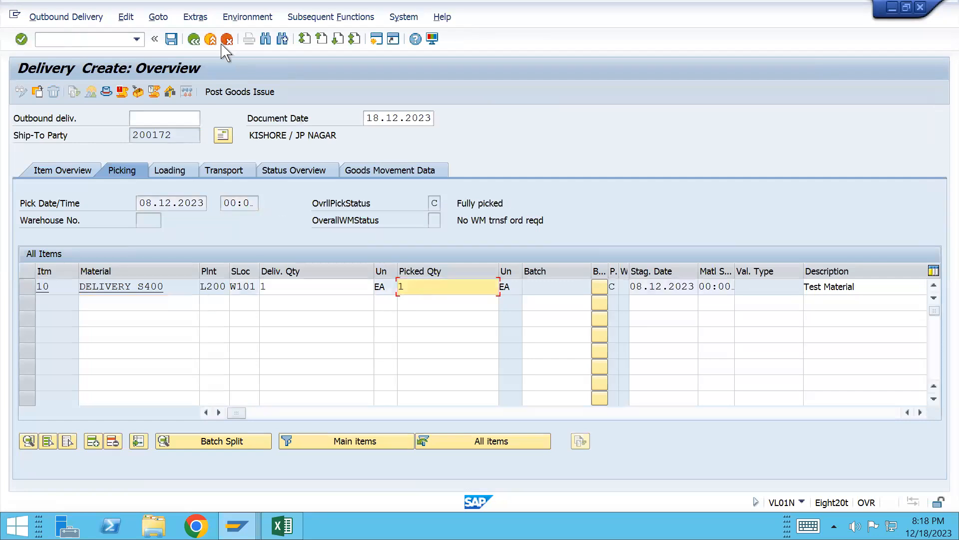
{"action": "left_click", "coordinate": [239, 92]}
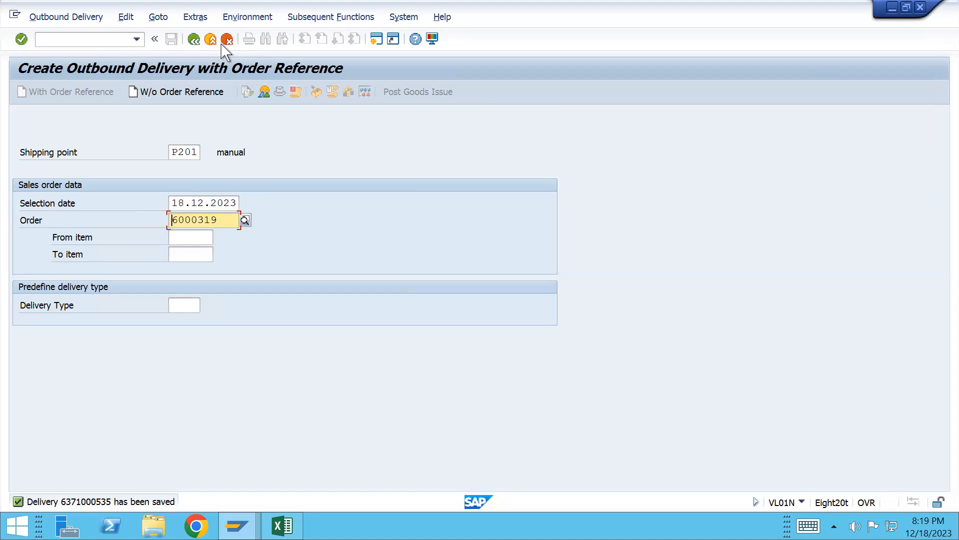
- Open the sold-to customer's credit data in FD32 for credit control area T100, including central data, and go through to the status view
{"action": "left_click", "coordinate": [77, 40]}
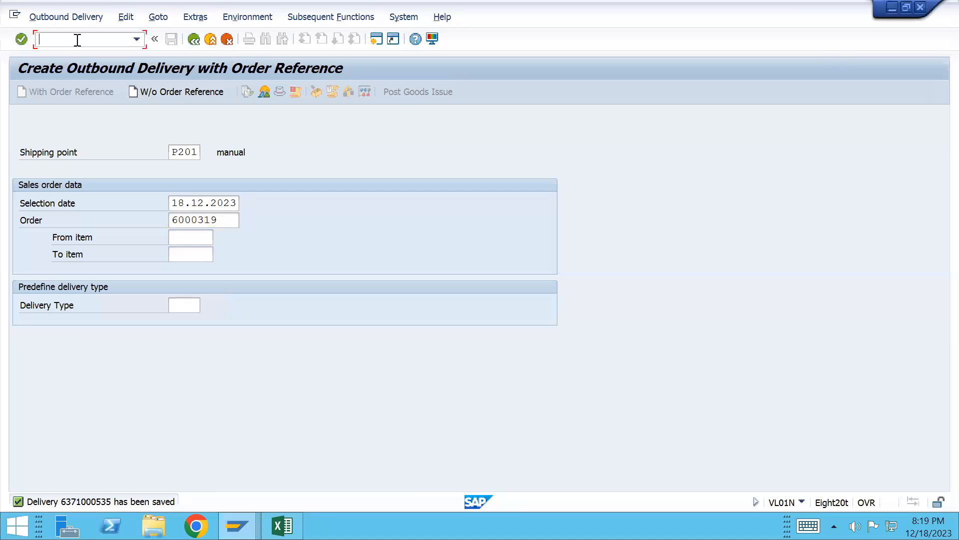
{"action": "type", "text": "/nfd32"}
{"action": "key", "text": "Return"}
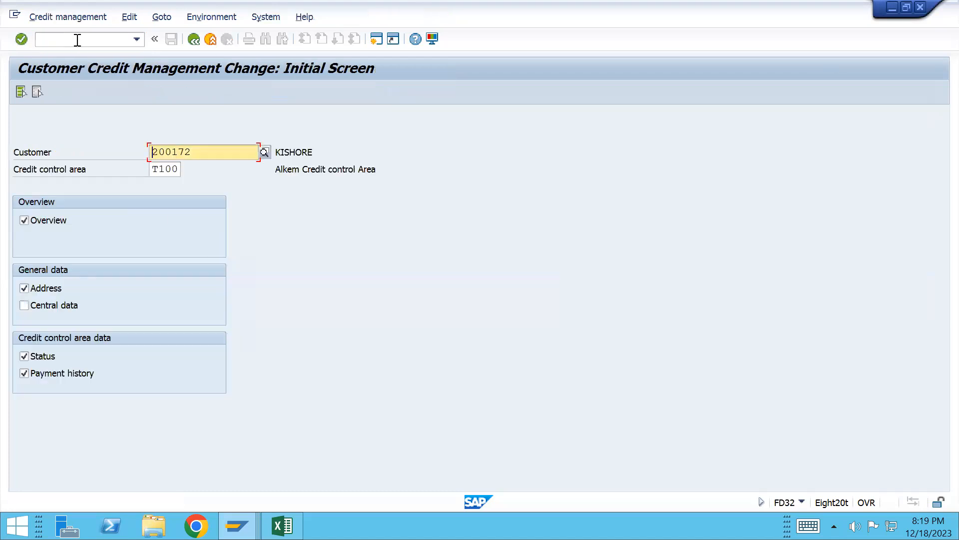
{"action": "left_click", "coordinate": [24, 306]}
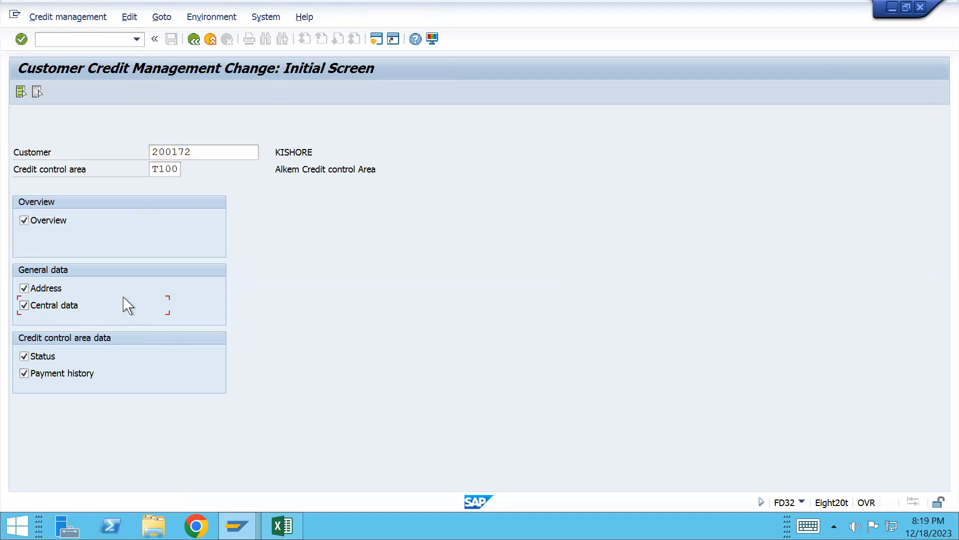
{"action": "key", "text": "Return"}
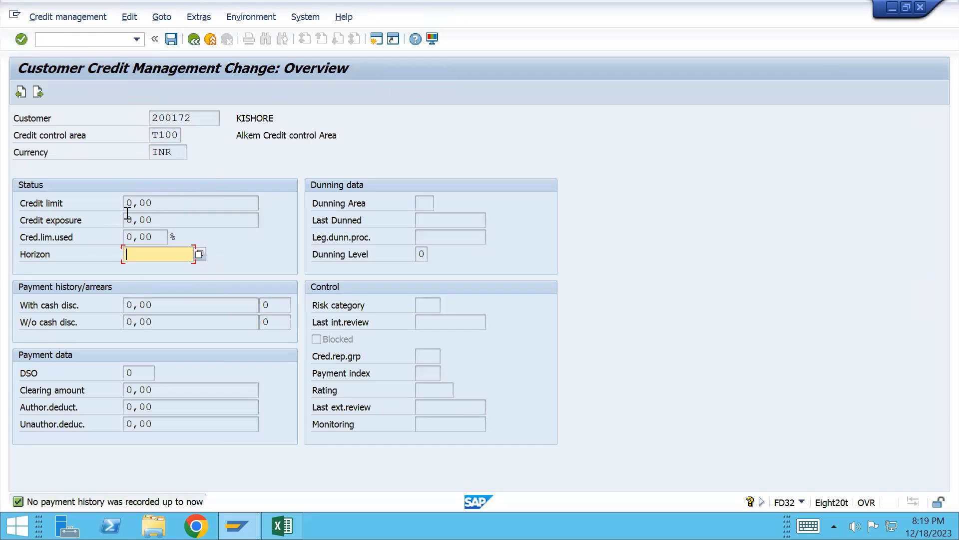
{"action": "left_click_drag", "start_coordinate": [128, 203], "coordinate": [166, 202]}
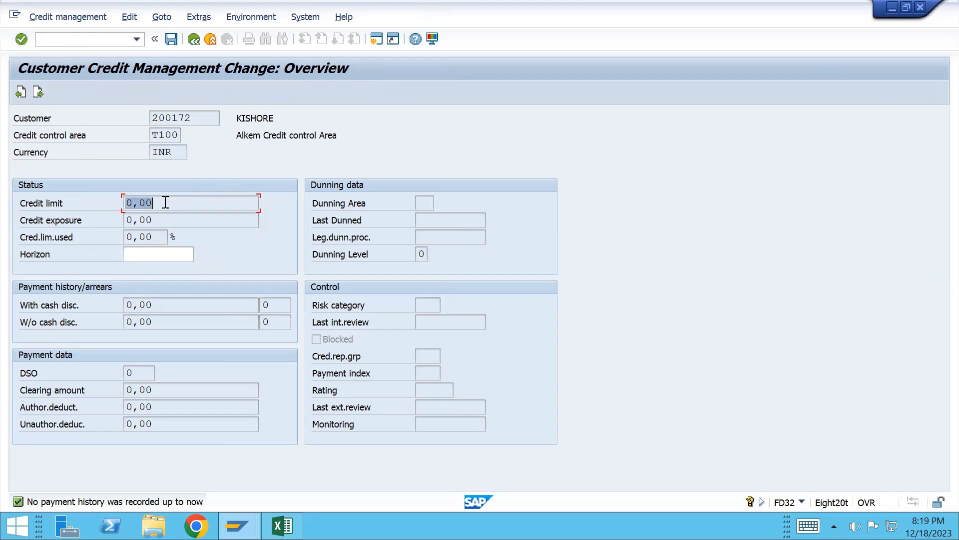
{"action": "key", "text": "Return"}
{"action": "key", "text": "Return"}
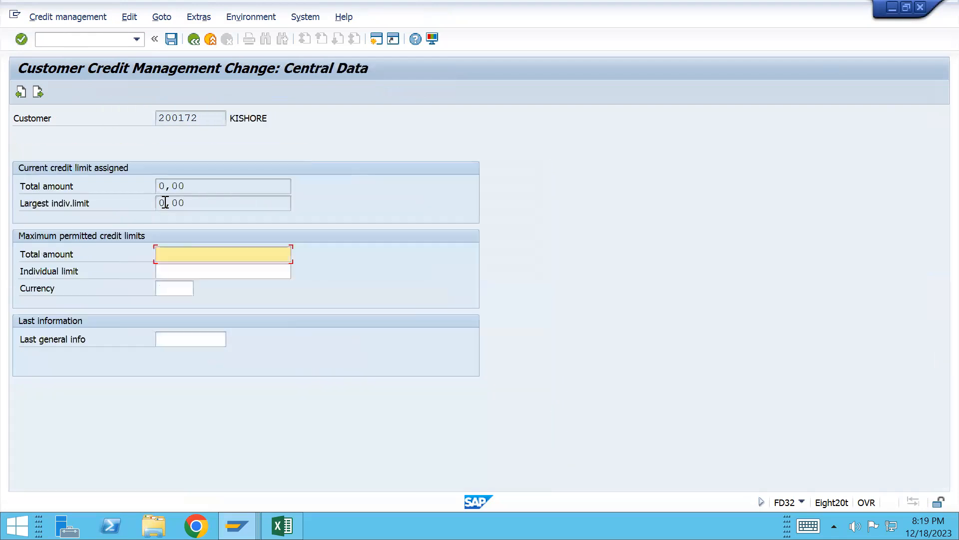
{"action": "key", "text": "Return"}
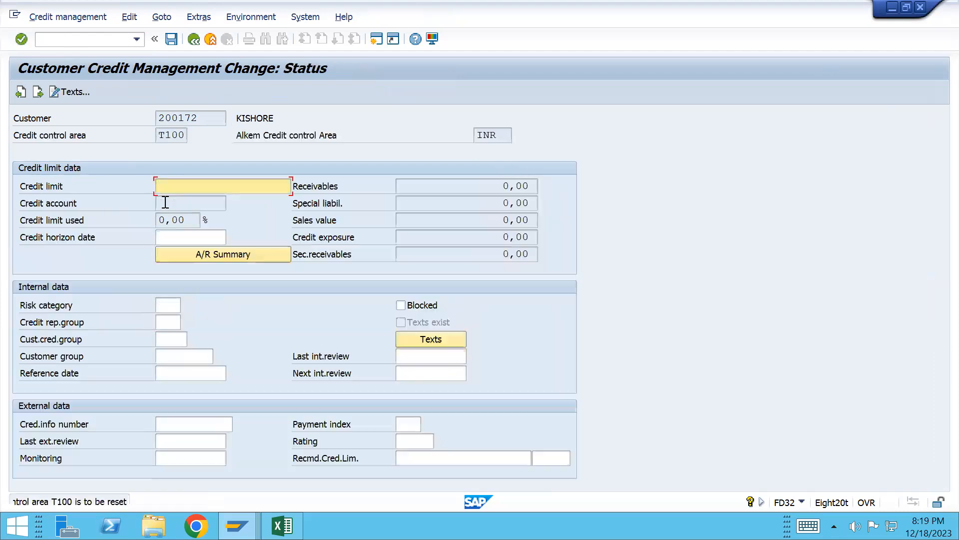
- Try to set the sold-to customer's credit limit to 100.000,00 in credit control area T100 and return to the status view
{"action": "left_click", "coordinate": [188, 199]}
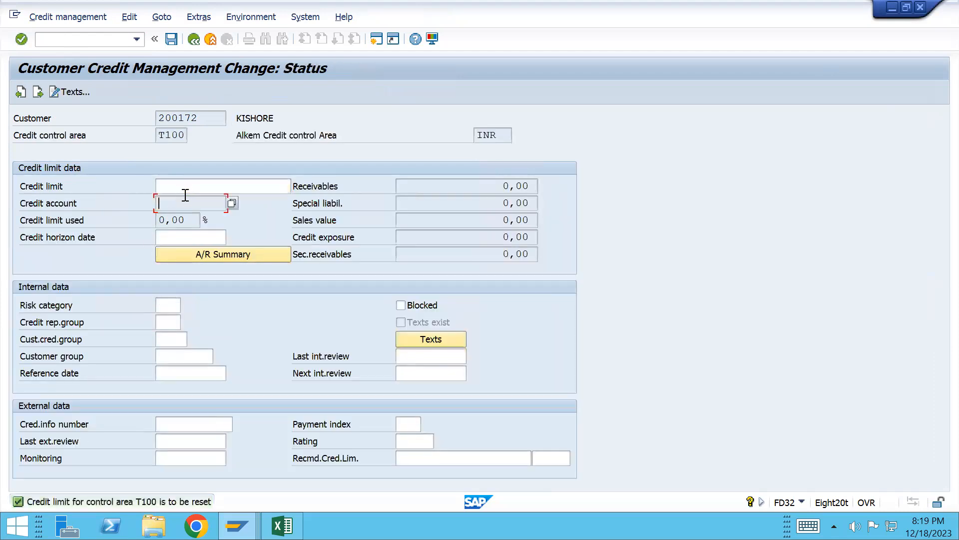
{"action": "left_click", "coordinate": [185, 193]}
{"action": "type", "text": "100"}
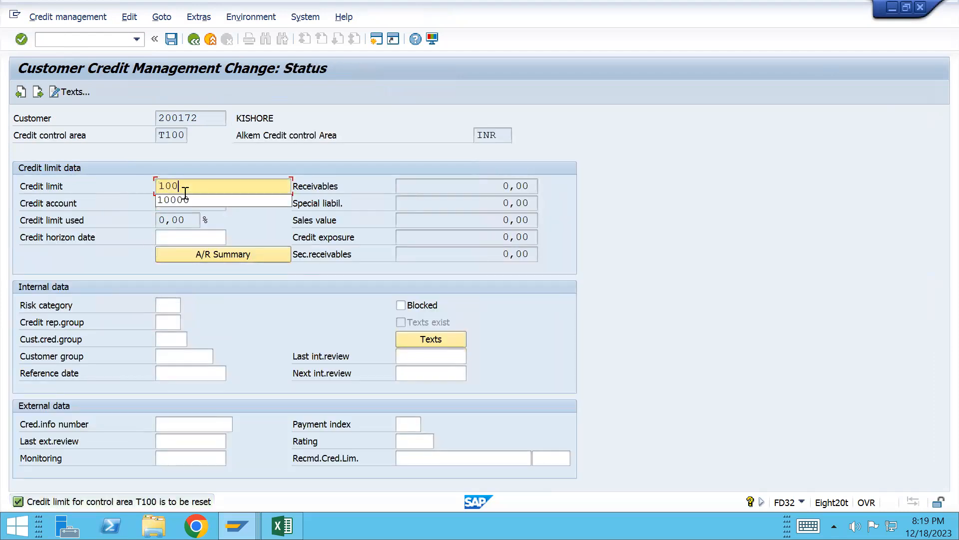
{"action": "type", "text": "00000"}
{"action": "key", "text": "Return"}
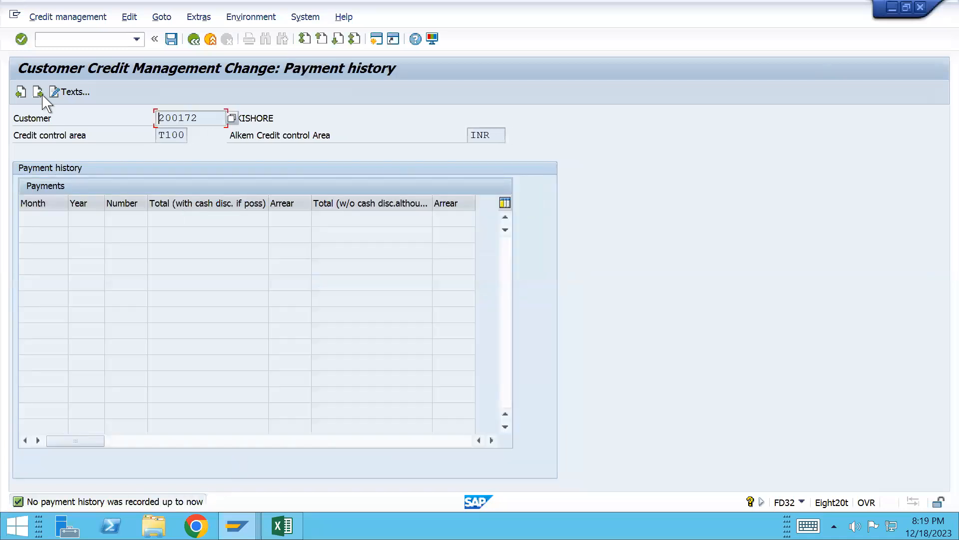
{"action": "left_click", "coordinate": [21, 92]}
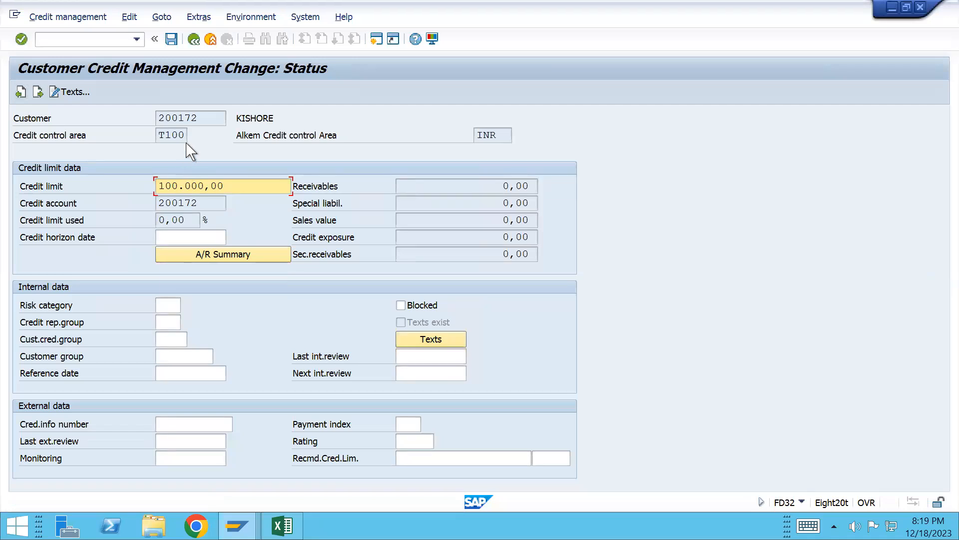
- Switch to Excel and copy the new customer's number from cell C18 of the Credit Mgt sheet
{"action": "key", "text": "alt+Tab"}
{"action": "key", "text": "alt+Tab"}
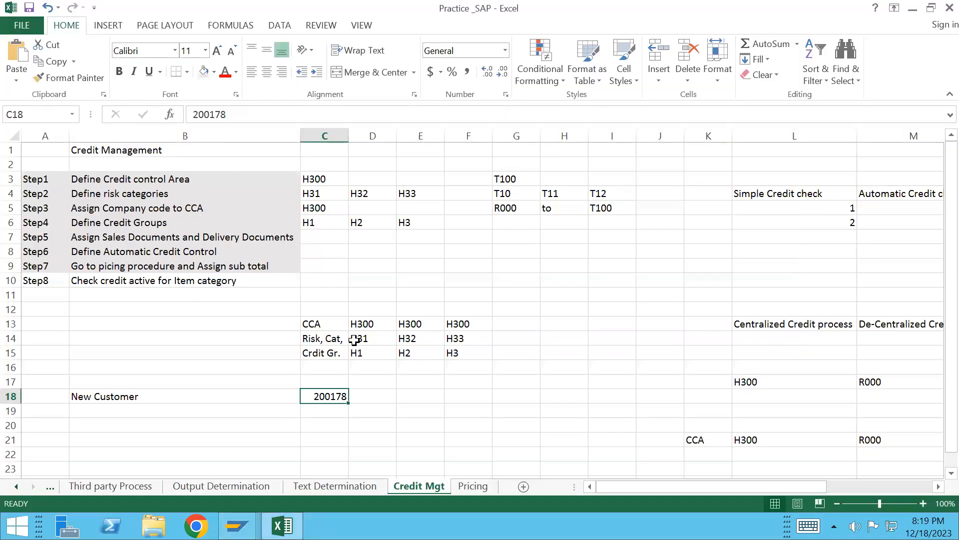
{"action": "key", "text": "ctrl+c"}
{"action": "key", "text": "alt+Tab"}
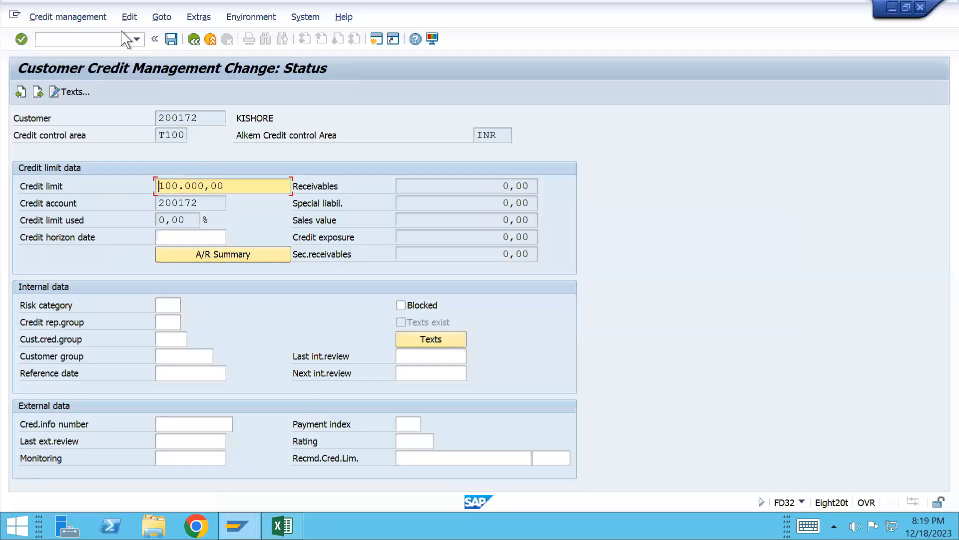
- Restart FD32 with the new customer's number in credit control area T100 and go through to the customer's credit status view
{"action": "left_click", "coordinate": [72, 43]}
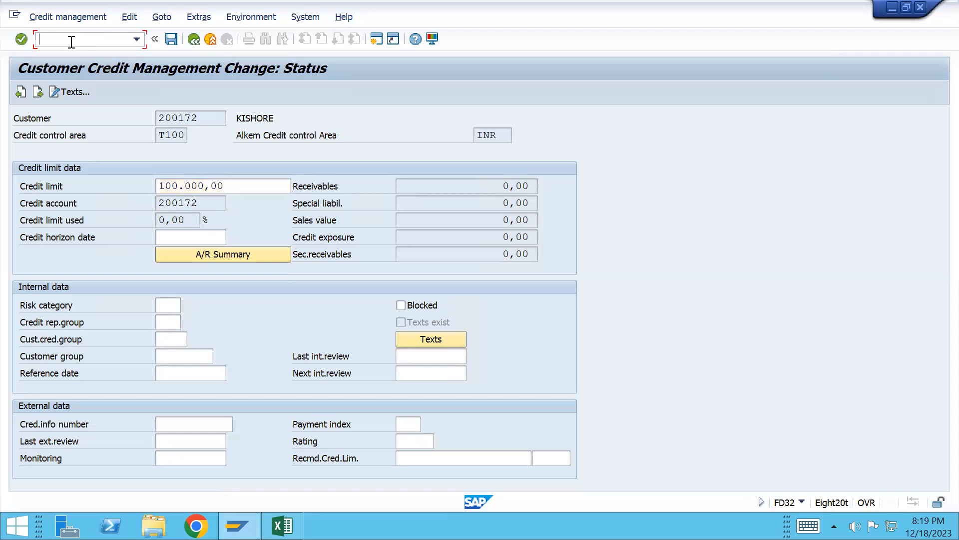
{"action": "type", "text": "/nfd32"}
{"action": "key", "text": "Return"}
{"action": "key", "text": "BackSpace"}
{"action": "type", "text": "8"}
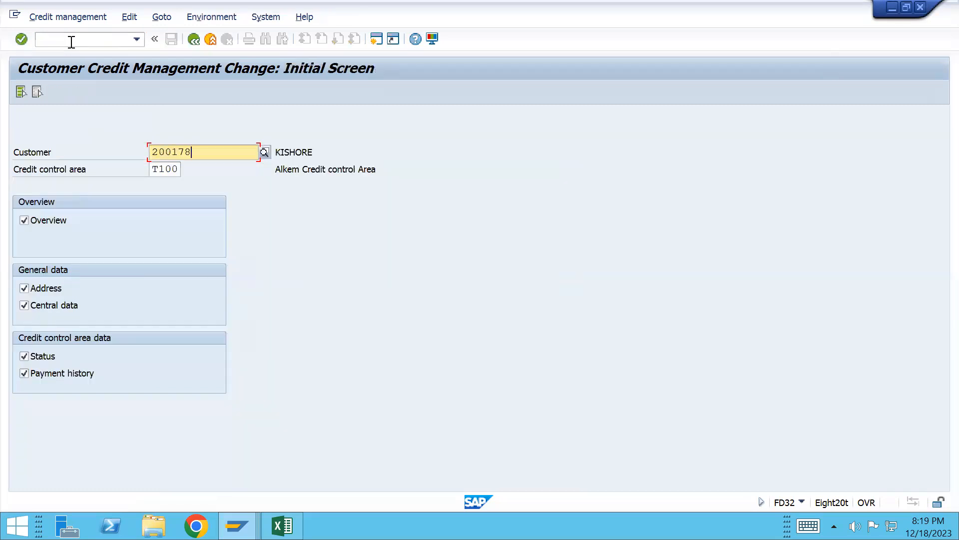
{"action": "key", "text": "Return"}
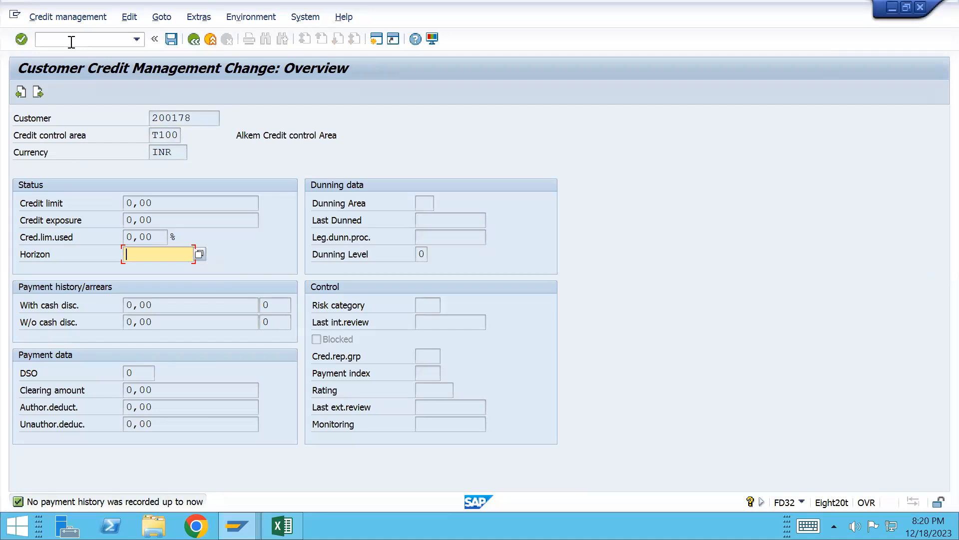
{"action": "key", "text": "Return"}
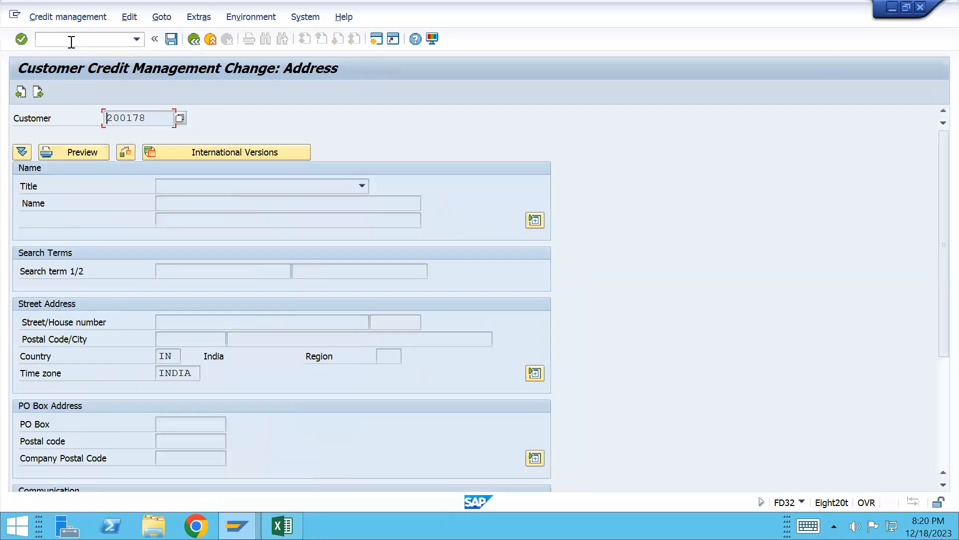
{"action": "key", "text": "Return"}
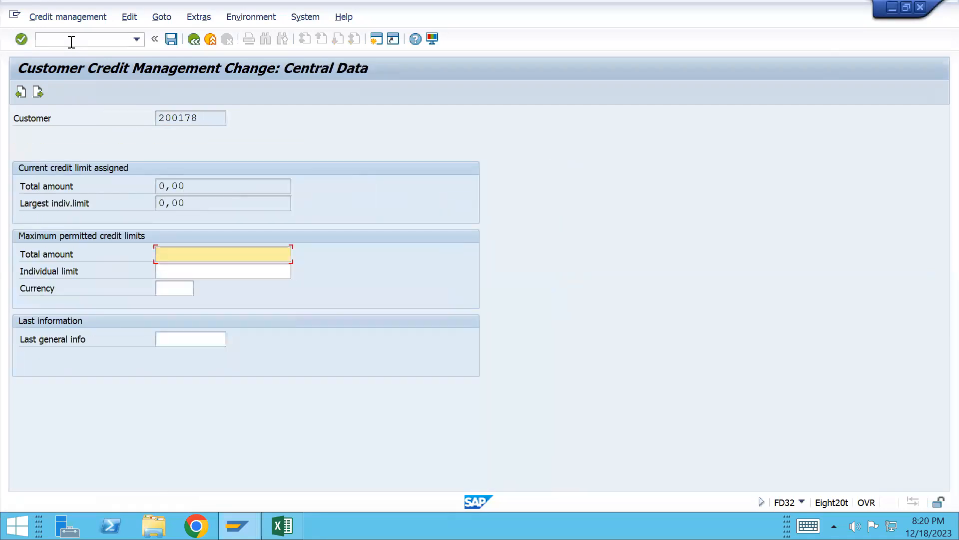
{"action": "key", "text": "Return"}
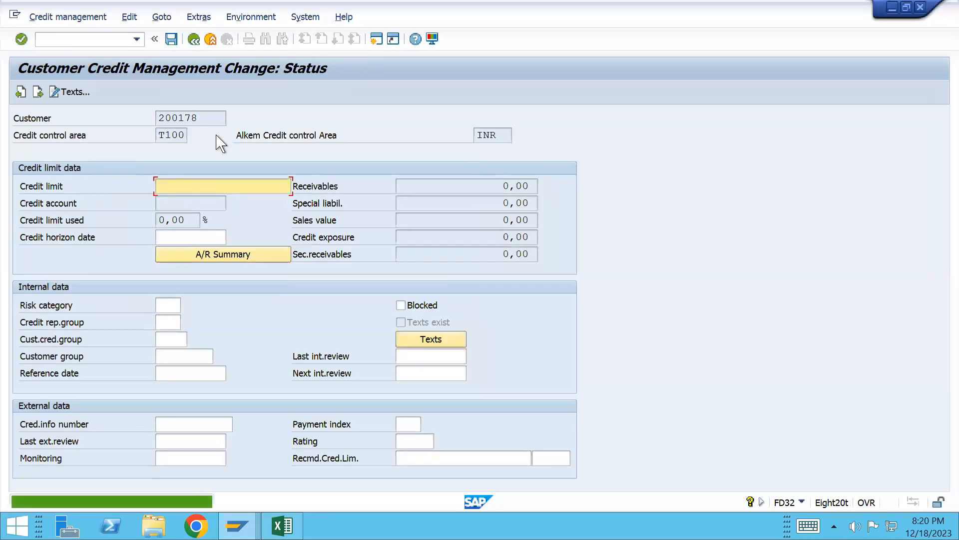
- Try to assign risk category H31, copied from cell C4 in Excel, and a credit limit of 100000 in credit control area T100
{"action": "left_click", "coordinate": [166, 306]}
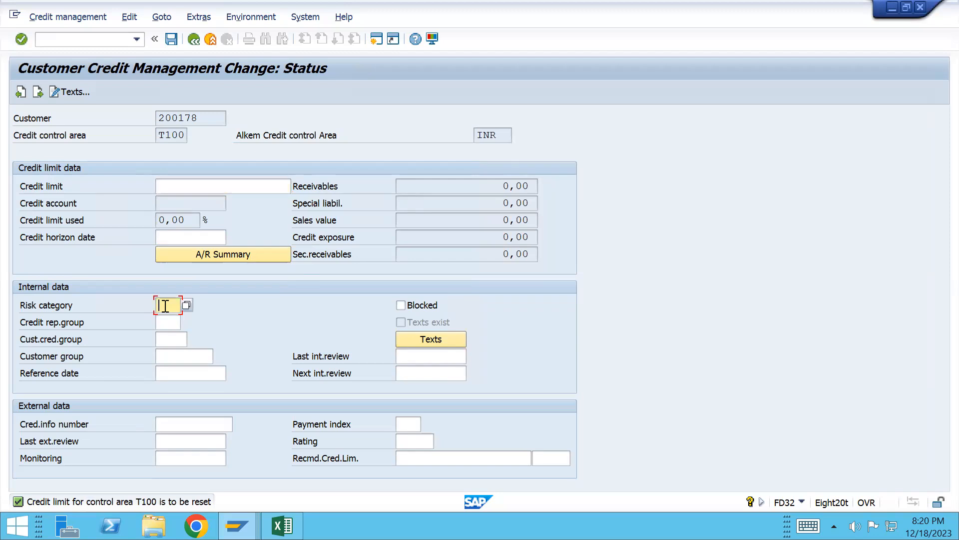
{"action": "key", "text": "alt+Tab"}
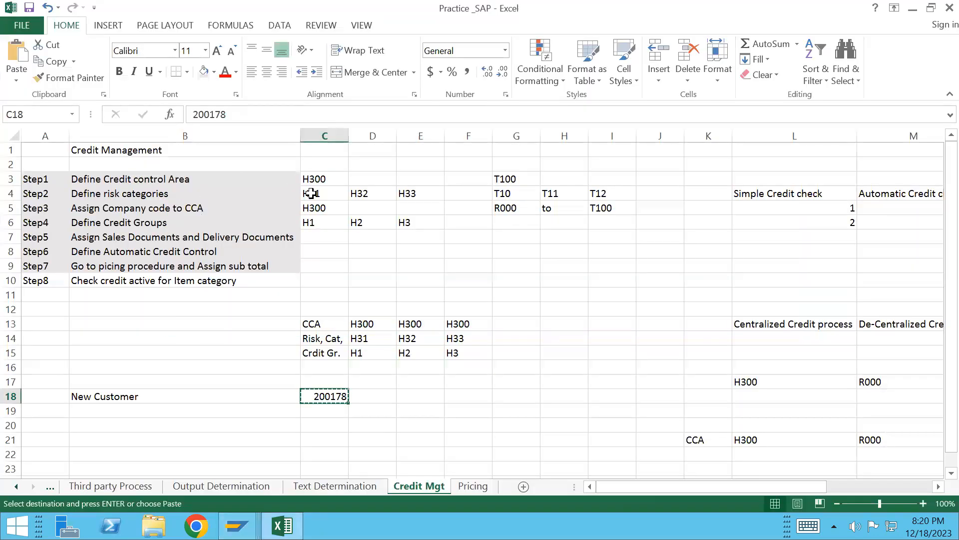
{"action": "left_click", "coordinate": [311, 194]}
{"action": "key", "text": "ctrl+c"}
{"action": "key", "text": "alt+Tab"}
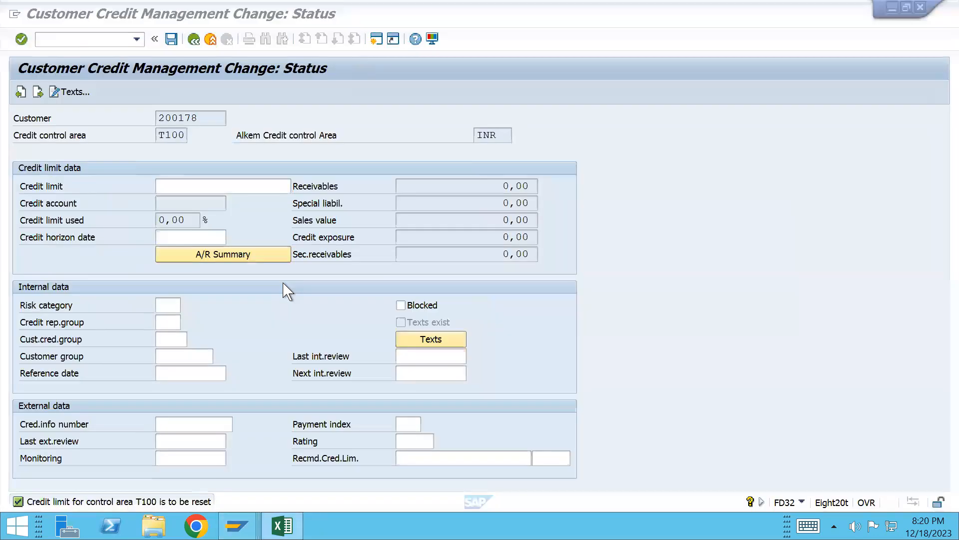
{"action": "key", "text": "ctrl+v"}
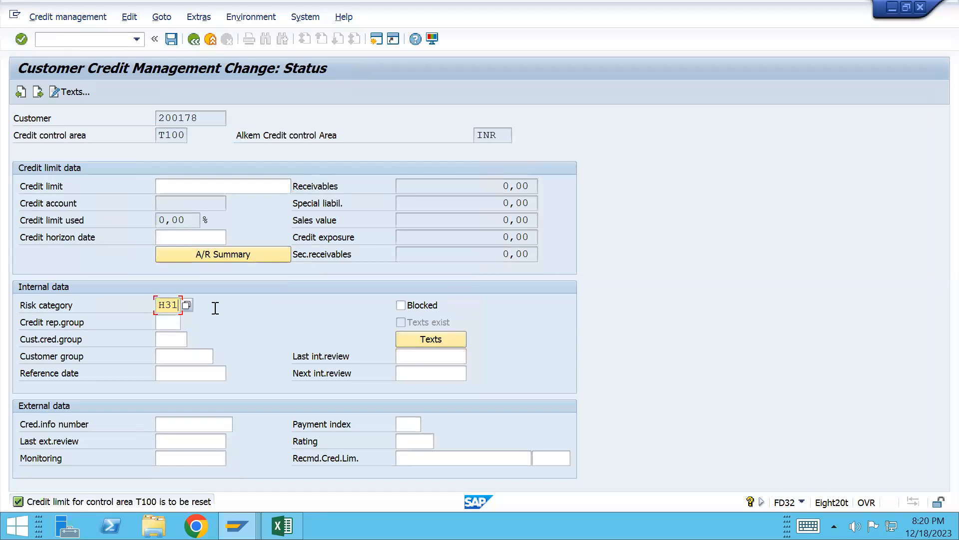
{"action": "left_click", "coordinate": [167, 185]}
{"action": "type", "text": "100000"}
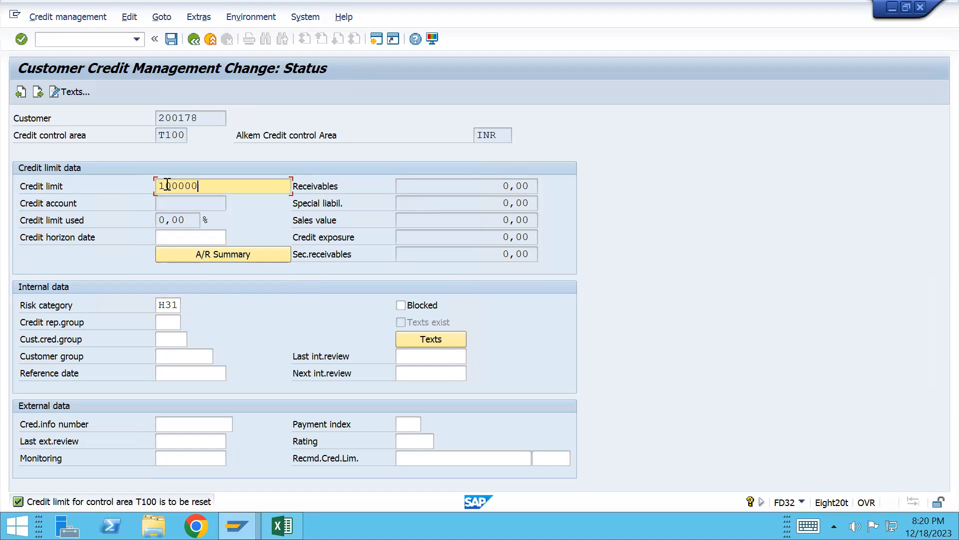
{"action": "key", "text": "Return"}
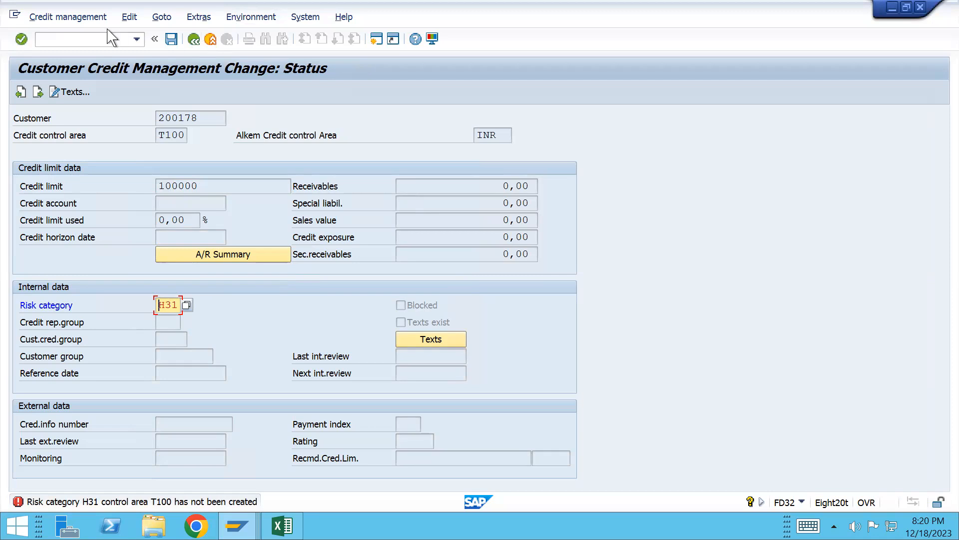
- Restart FD32 for the new customer with credit control area H300 and go through to the status view
{"action": "left_click", "coordinate": [100, 43]}
{"action": "type", "text": "/nfd"}
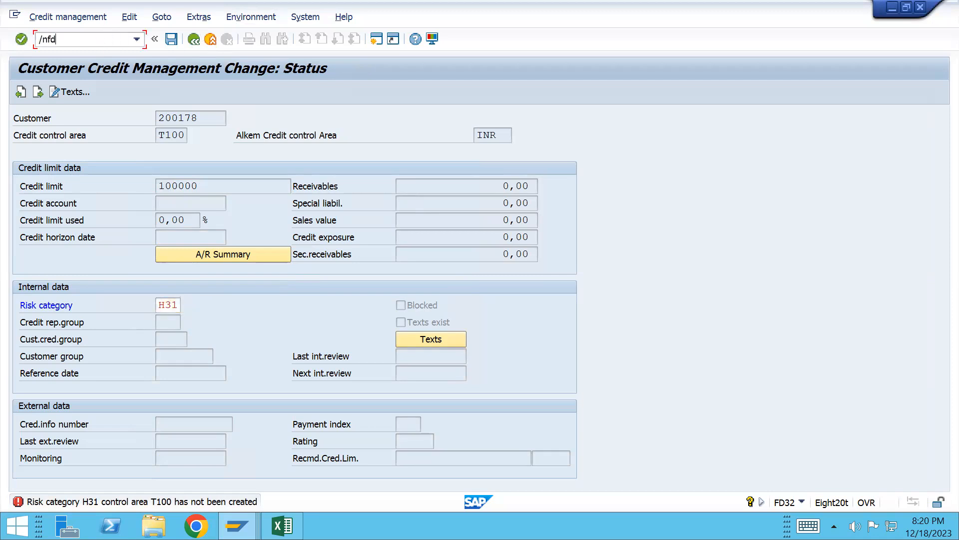
{"action": "type", "text": "32"}
{"action": "key", "text": "Return"}
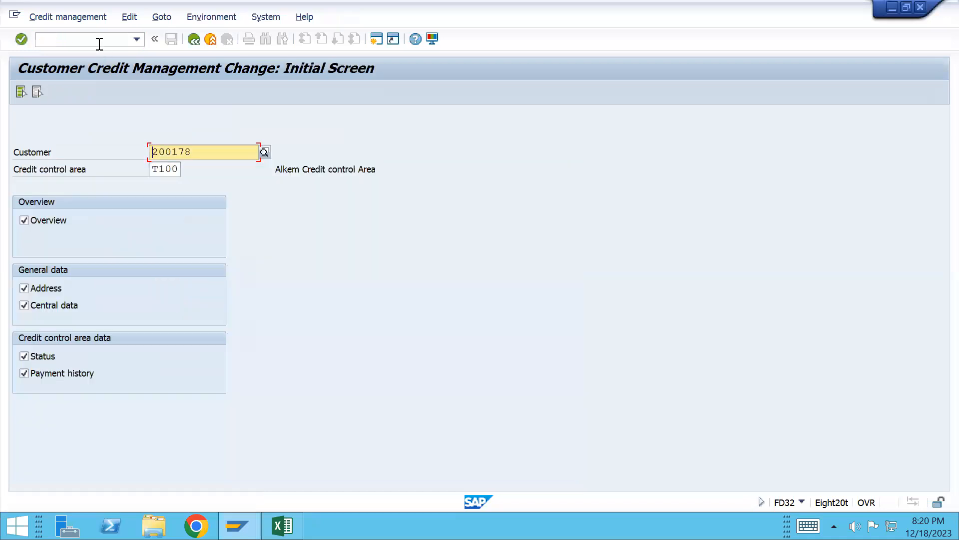
{"action": "left_click", "coordinate": [156, 169]}
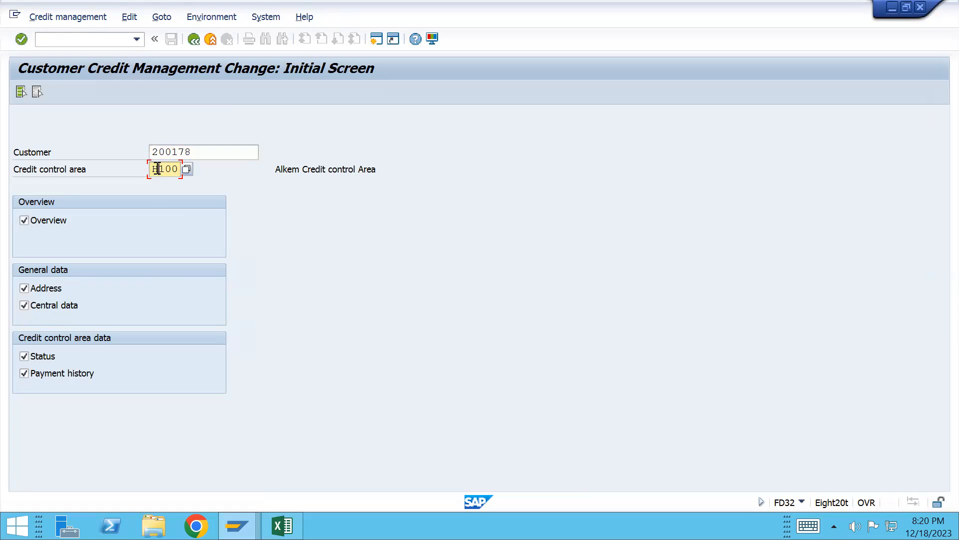
{"action": "type", "text": "3"}
{"action": "key", "text": "Return"}
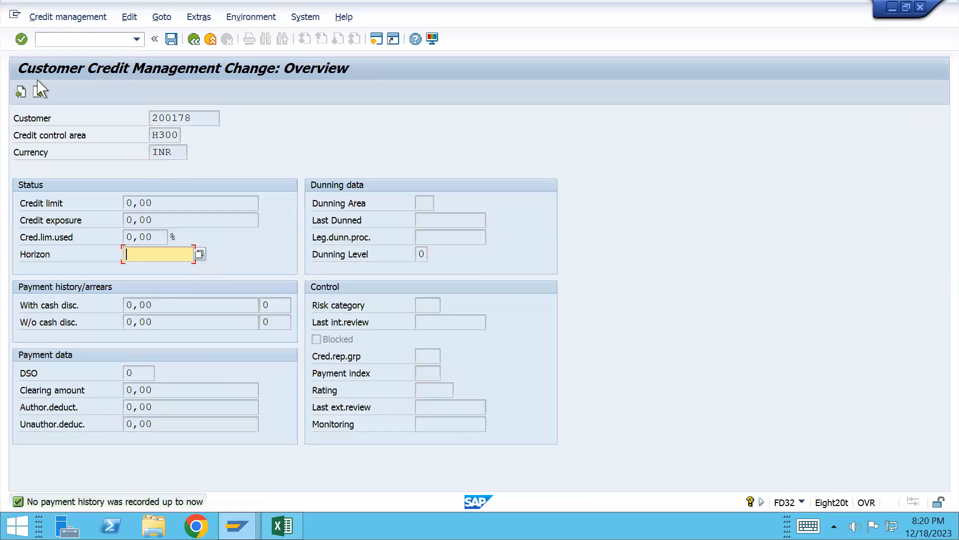
{"action": "left_click", "coordinate": [37, 92]}
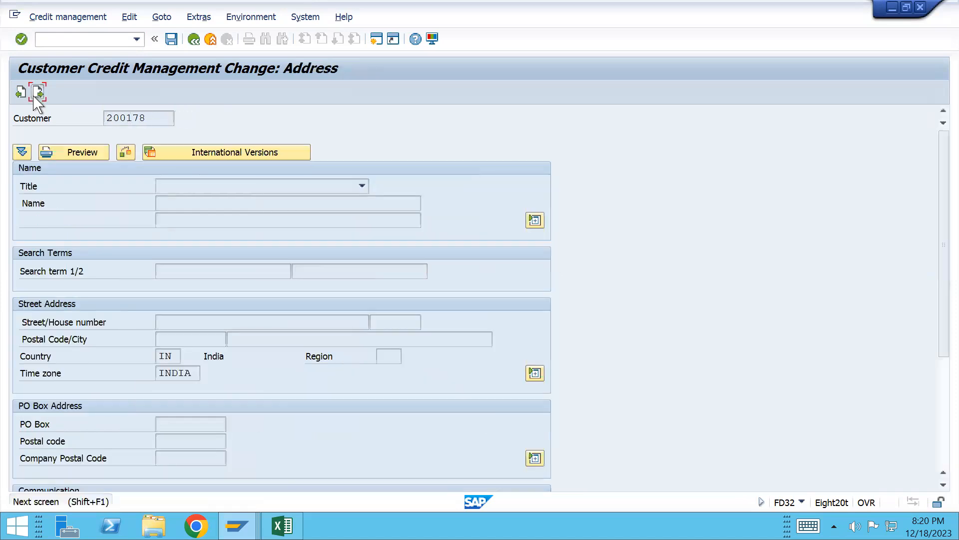
{"action": "left_click", "coordinate": [36, 95]}
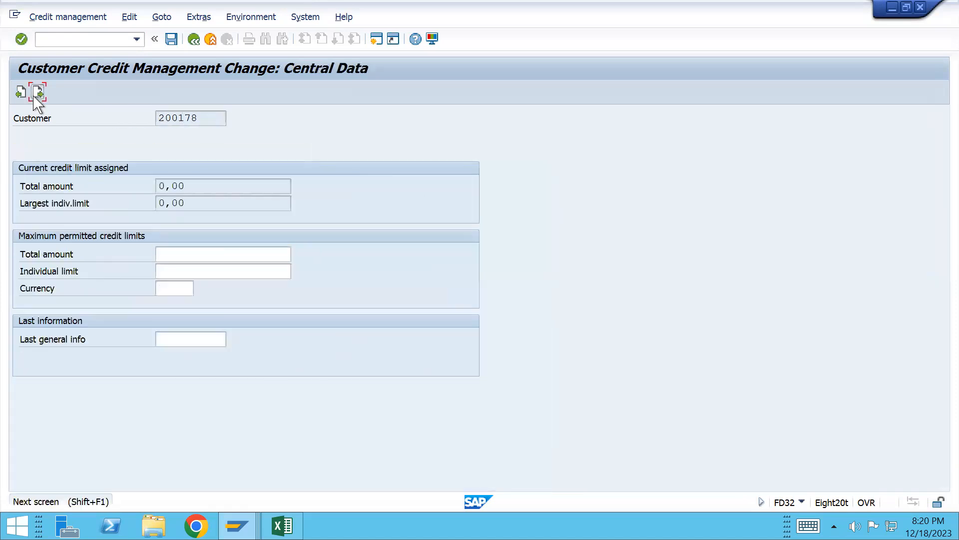
{"action": "left_click", "coordinate": [36, 95]}
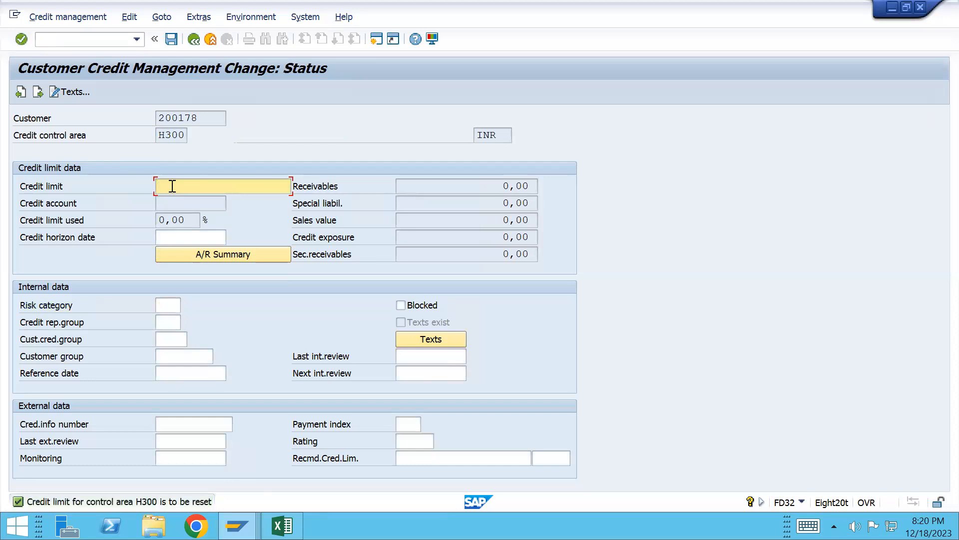
- Set the credit limit to 100000 and the risk category to H31 for control area H300, returning to the status view
{"action": "type", "text": "100000"}
{"action": "key", "text": "Tab"}
{"action": "key", "text": "Tab"}
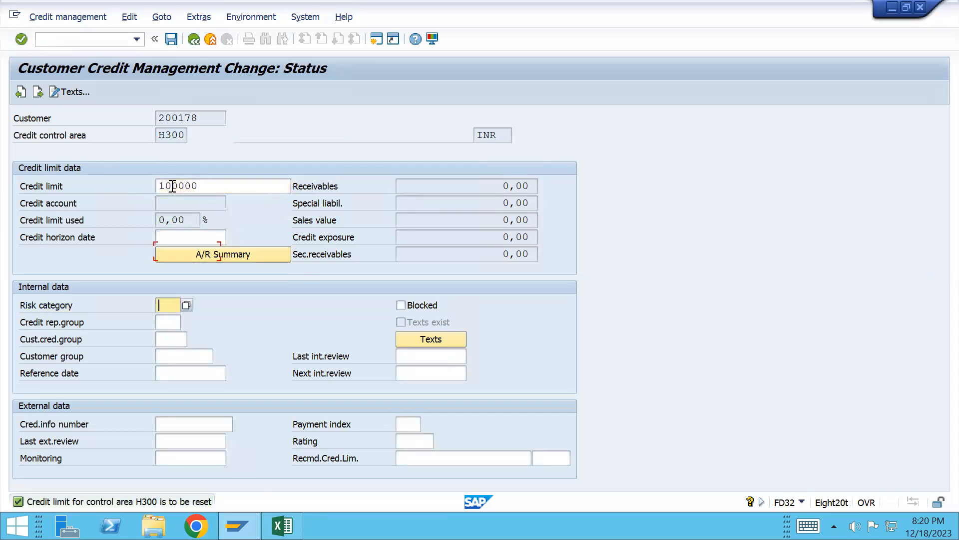
{"action": "key", "text": "Tab"}
{"action": "key", "text": "shift+Tab"}
{"action": "key", "text": "Down"}
{"action": "key", "text": "Return"}
{"action": "key", "text": "Return"}
{"action": "left_click", "coordinate": [22, 92]}
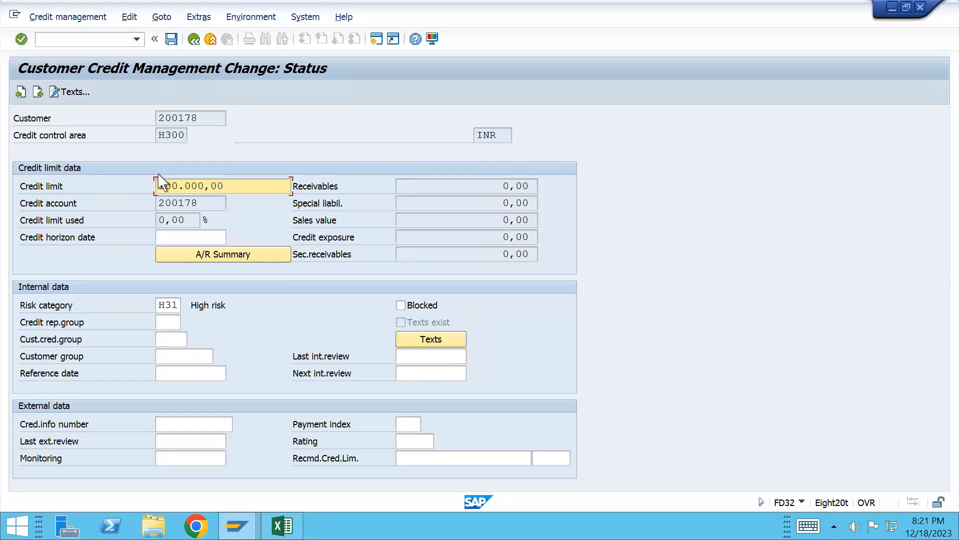
- Go through the remaining credit data screens and save the customer's data for control area H300
{"action": "left_click_drag", "start_coordinate": [205, 192], "coordinate": [153, 192]}
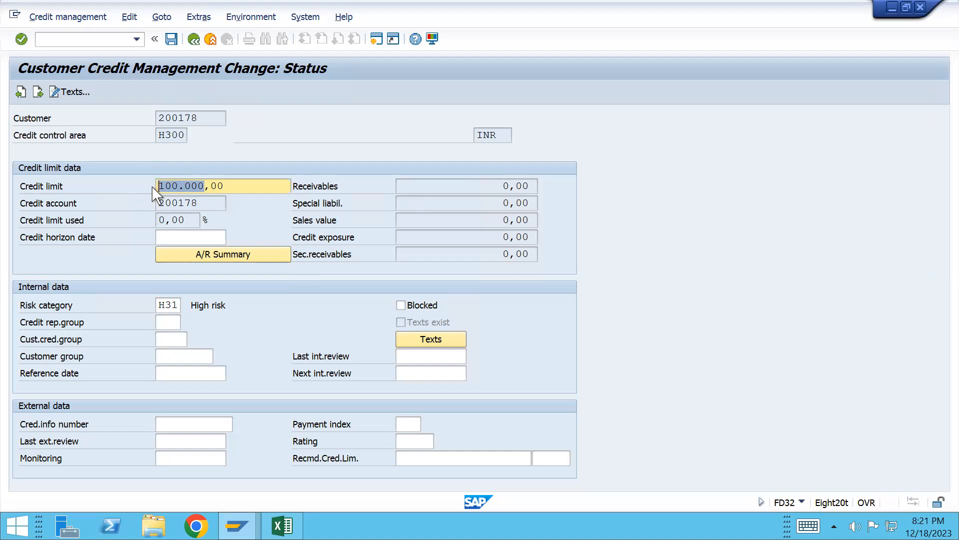
{"action": "key", "text": "Return"}
{"action": "key", "text": "Return"}
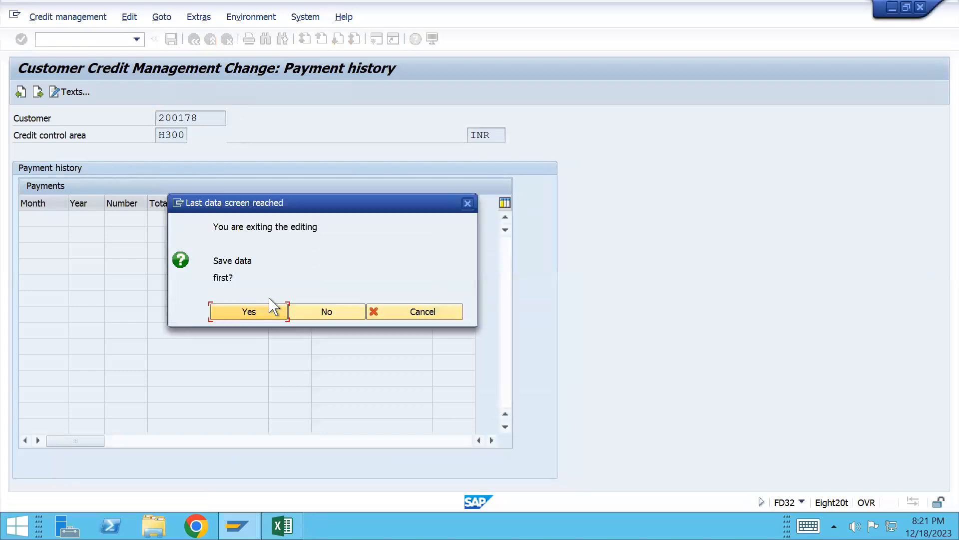
{"action": "left_click", "coordinate": [260, 315]}
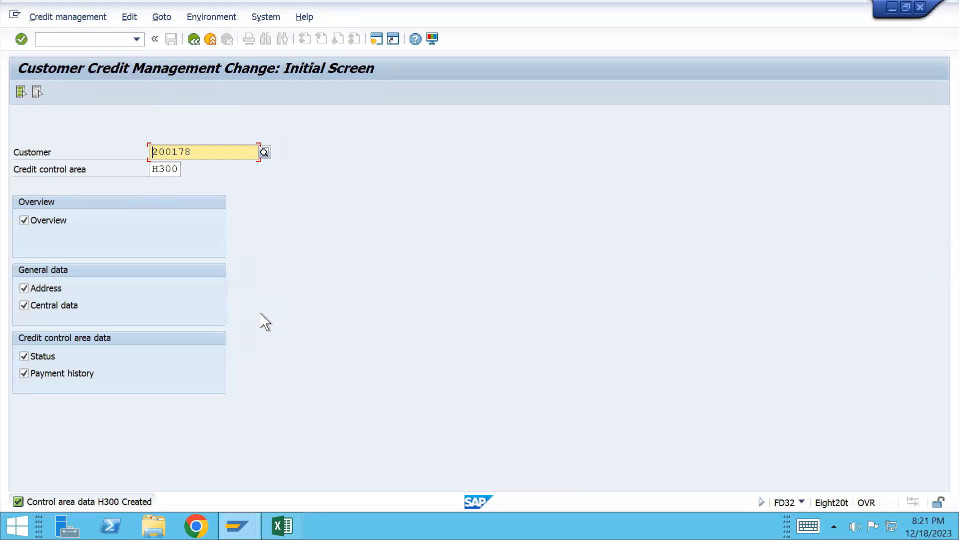
- Open the new customer's credit overview in display transaction FD33 for control area H300, leaving out central data
{"action": "mouse_move", "coordinate": [233, 522]}
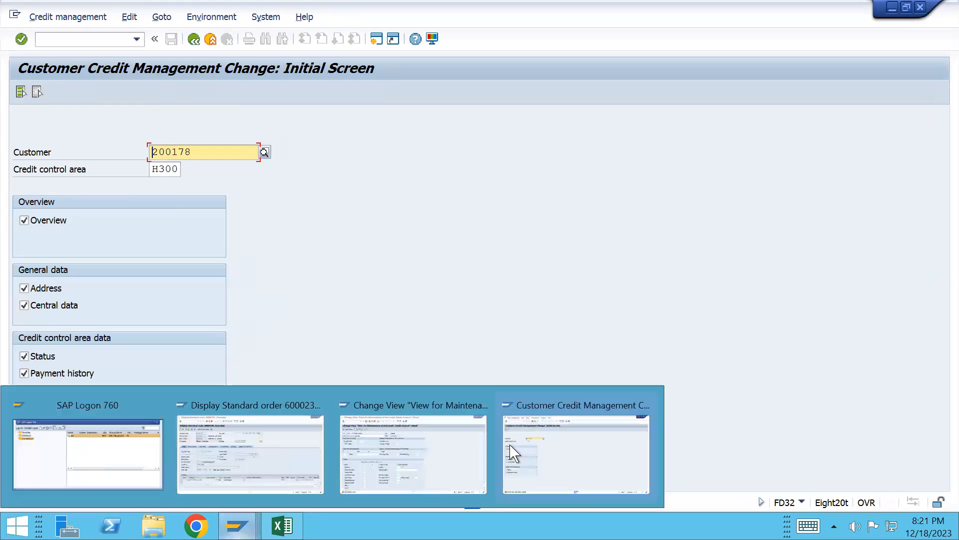
{"action": "left_click", "coordinate": [543, 457]}
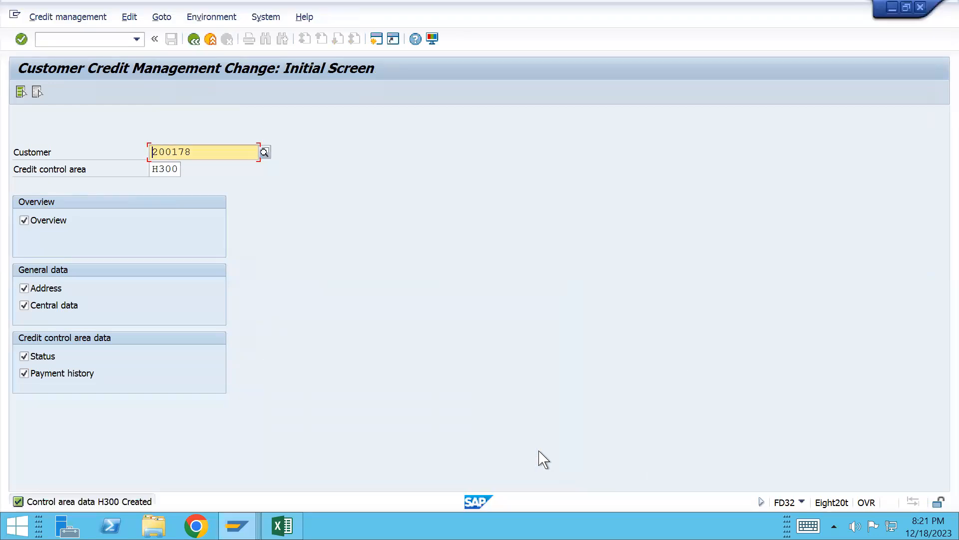
{"action": "left_click", "coordinate": [74, 40]}
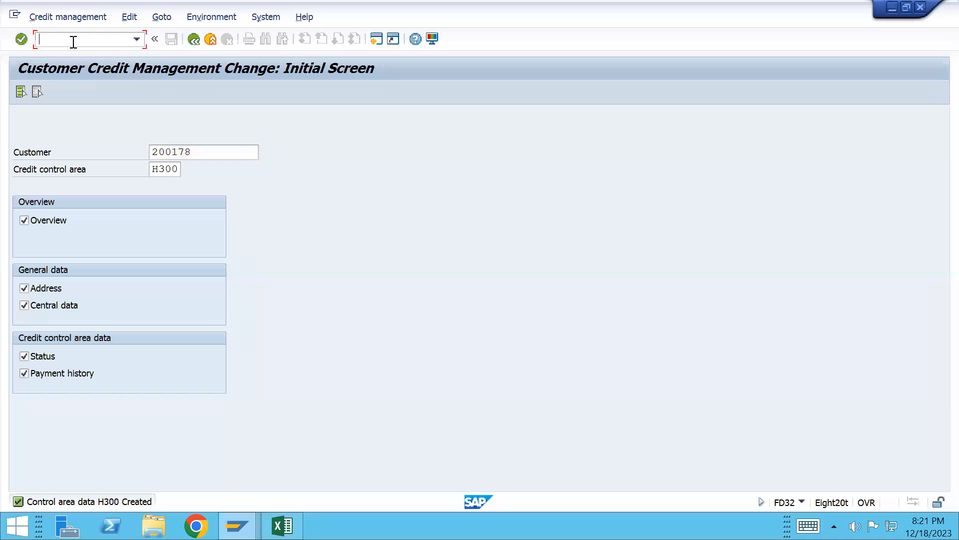
{"action": "type", "text": "/nfd03"}
{"action": "key", "text": "BackSpace"}
{"action": "key", "text": "BackSpace"}
{"action": "type", "text": "33"}
{"action": "key", "text": "Return"}
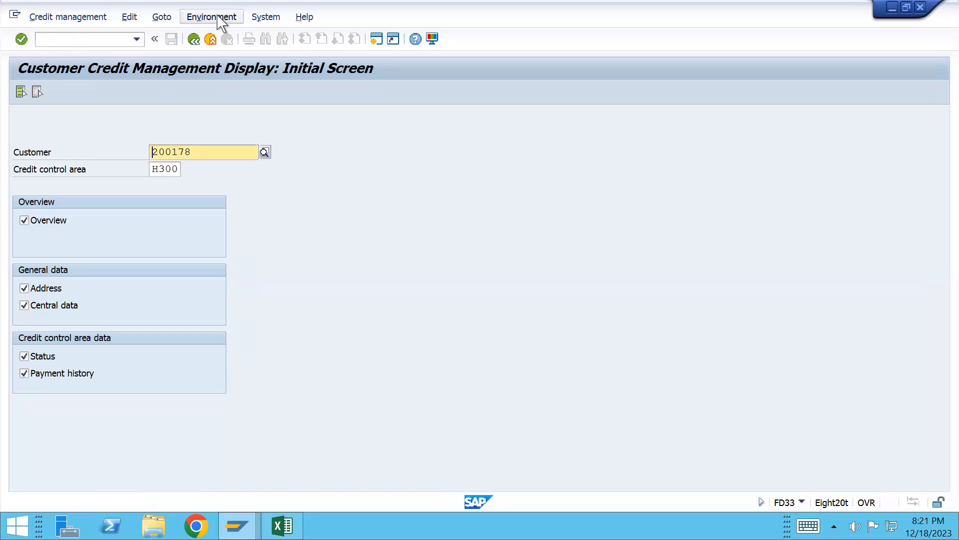
{"action": "left_click", "coordinate": [24, 305]}
{"action": "left_click", "coordinate": [25, 306]}
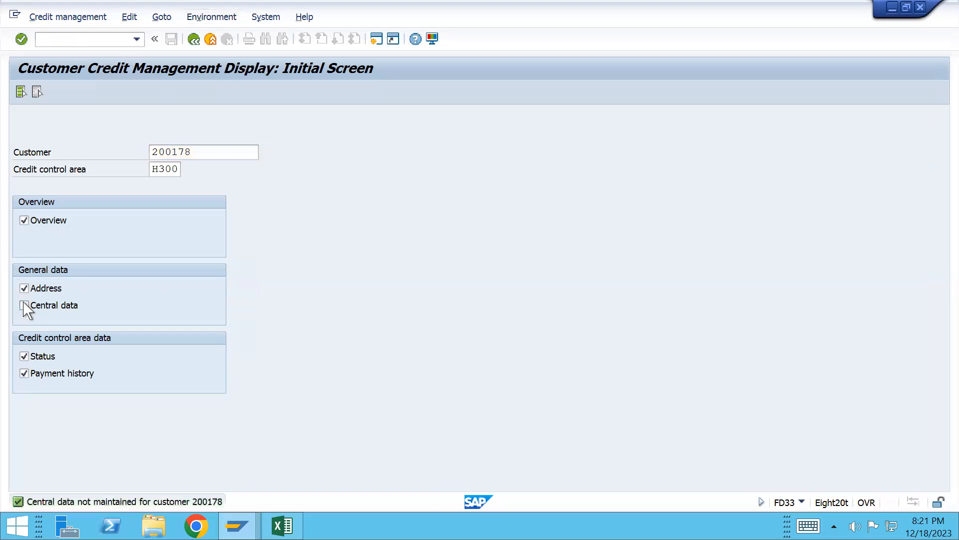
{"action": "key", "text": "Return"}
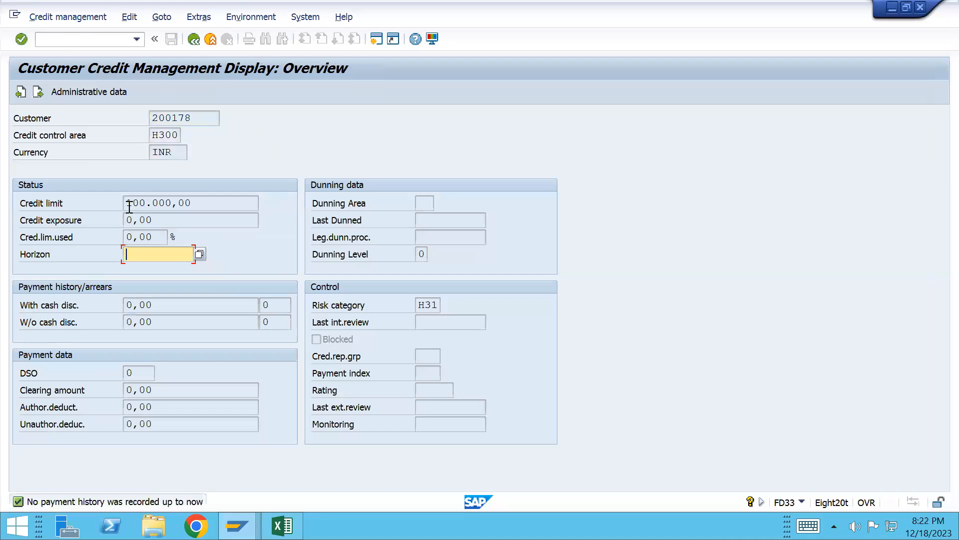
- Review the customer's credit limit and risk category across the overview and status views, then go on to the payment history
{"action": "left_click_drag", "start_coordinate": [129, 207], "coordinate": [216, 207]}
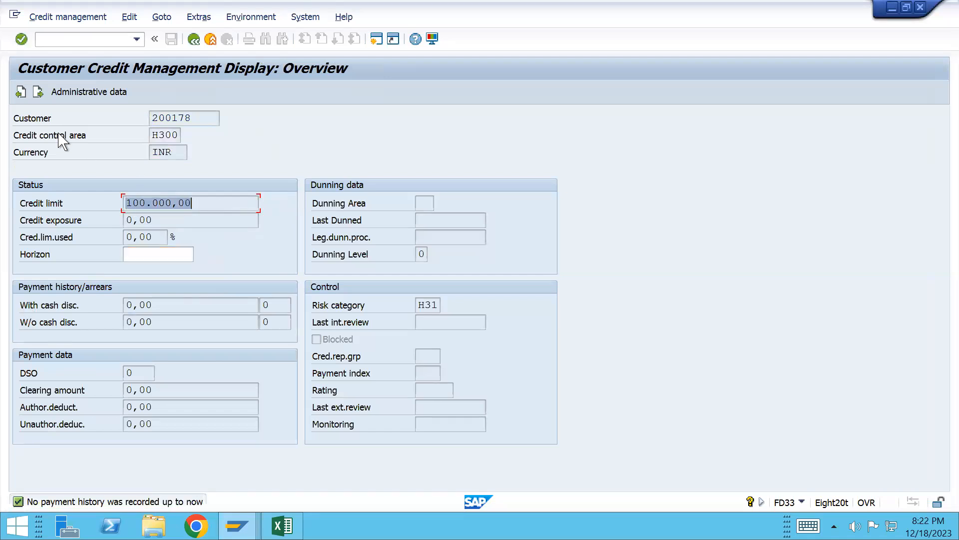
{"action": "left_click", "coordinate": [37, 92]}
{"action": "left_click", "coordinate": [37, 92]}
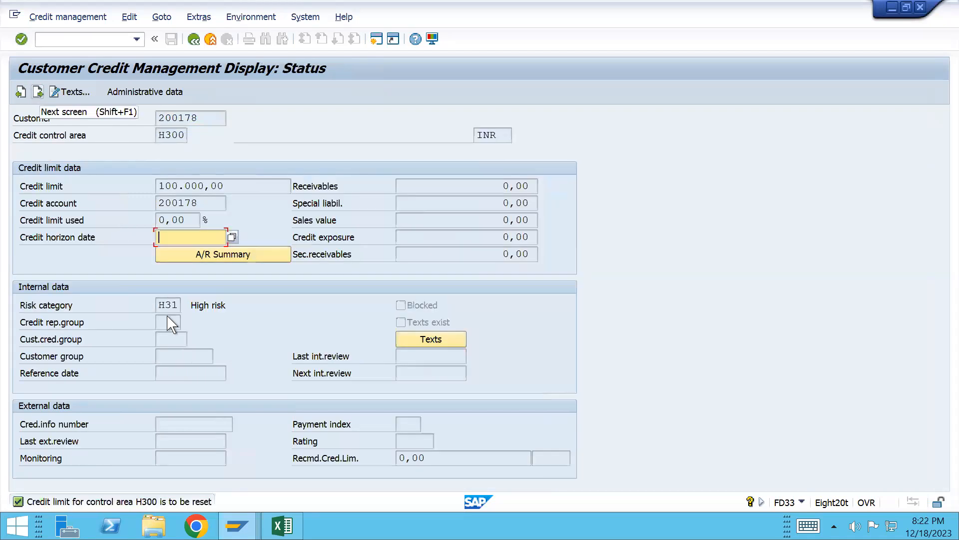
{"action": "left_click_drag", "start_coordinate": [160, 303], "coordinate": [186, 308]}
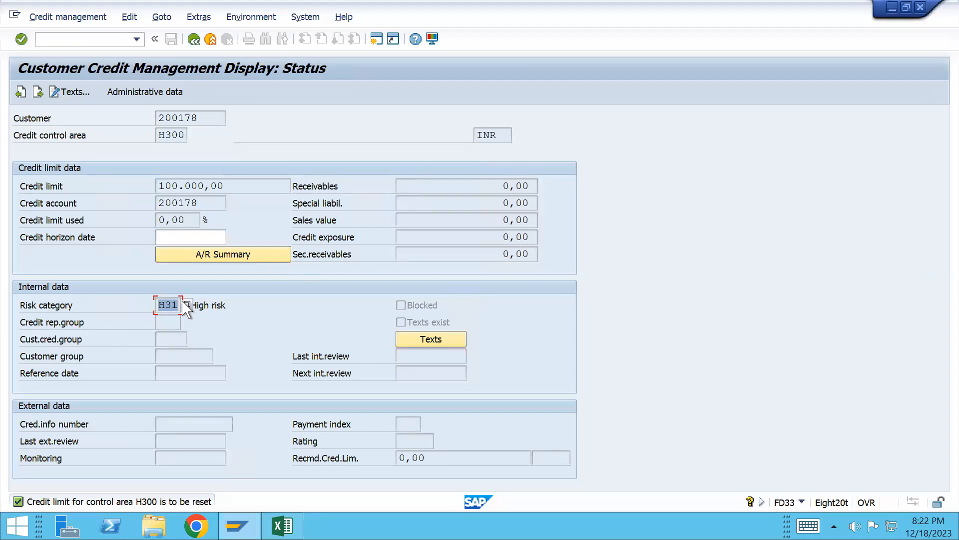
{"action": "key", "text": "Return"}
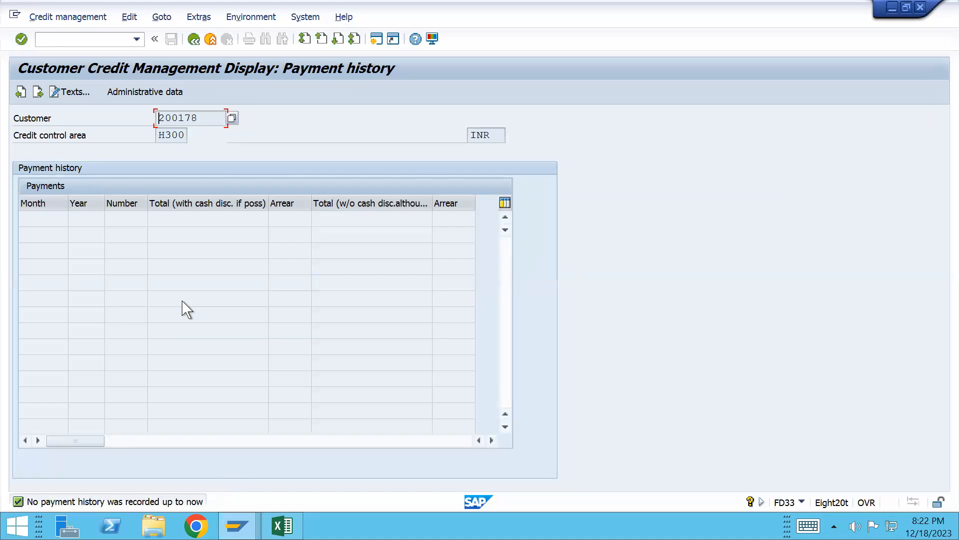
- Switch to the OVA8 session and examine the deviation and number of days for H300, risk category H31, credit group H1
{"action": "key", "text": "alt+Tab"}
{"action": "key", "text": "alt+Tab"}
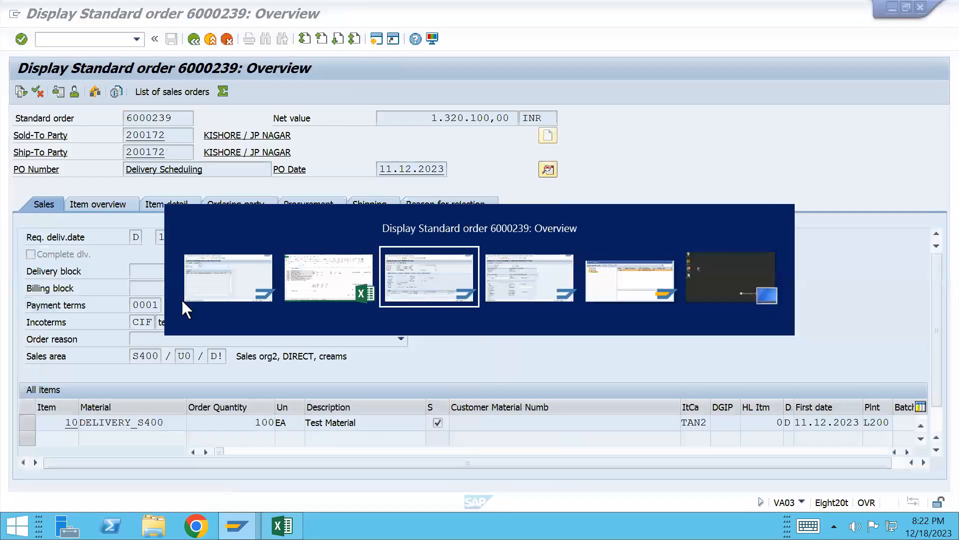
{"action": "key", "text": "alt+Tab"}
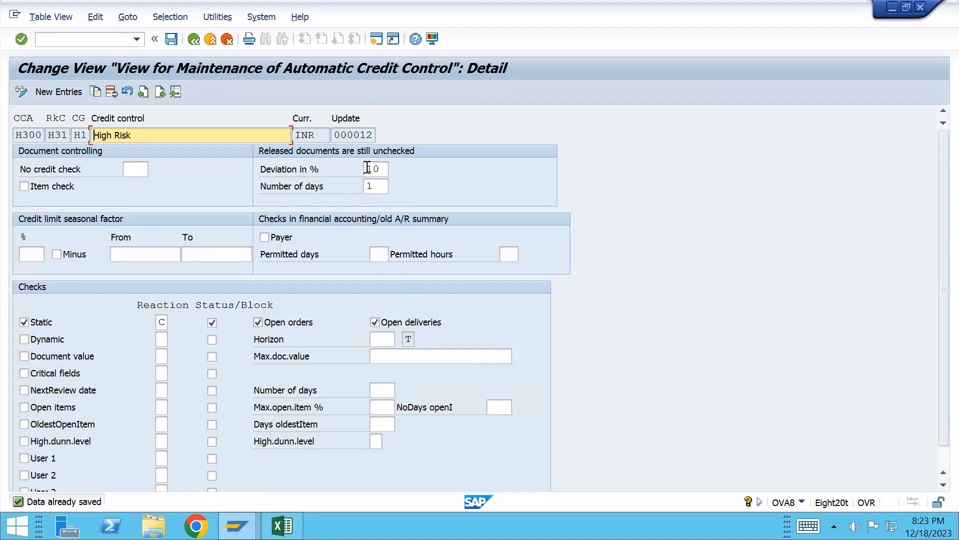
{"action": "left_click", "coordinate": [380, 193]}
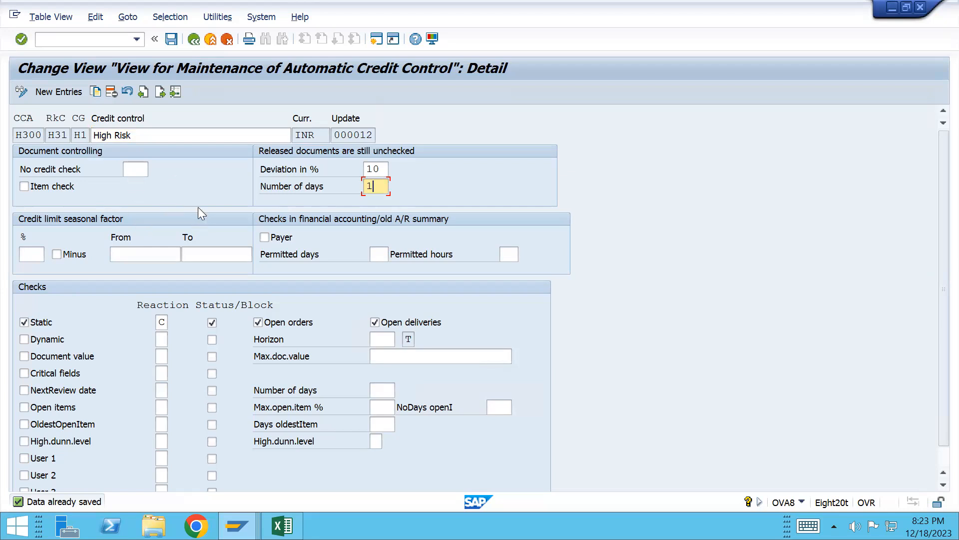
- Switch to the VA03 standard order display, then return to the FD33 session with the customer's payment history
{"action": "key", "text": "alt+Tab"}
{"action": "key", "text": "alt+Tab"}
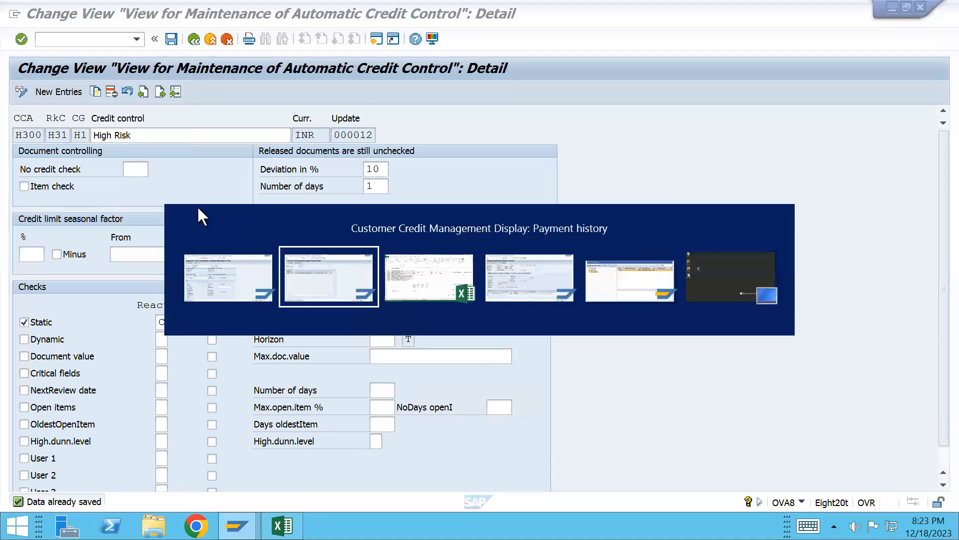
{"action": "key", "text": "alt+Tab"}
{"action": "key", "text": "alt+Tab"}
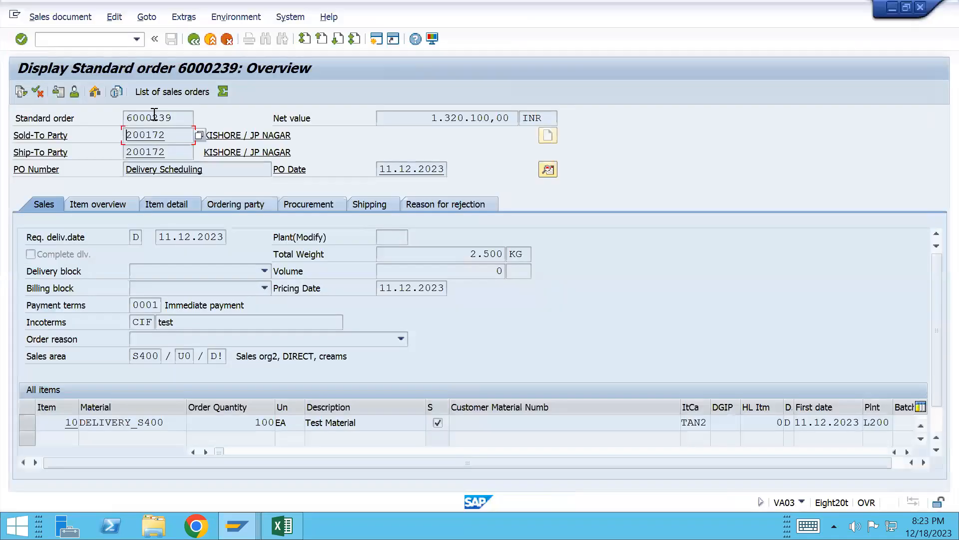
{"action": "left_click", "coordinate": [83, 37]}
{"action": "mouse_move", "coordinate": [237, 526]}
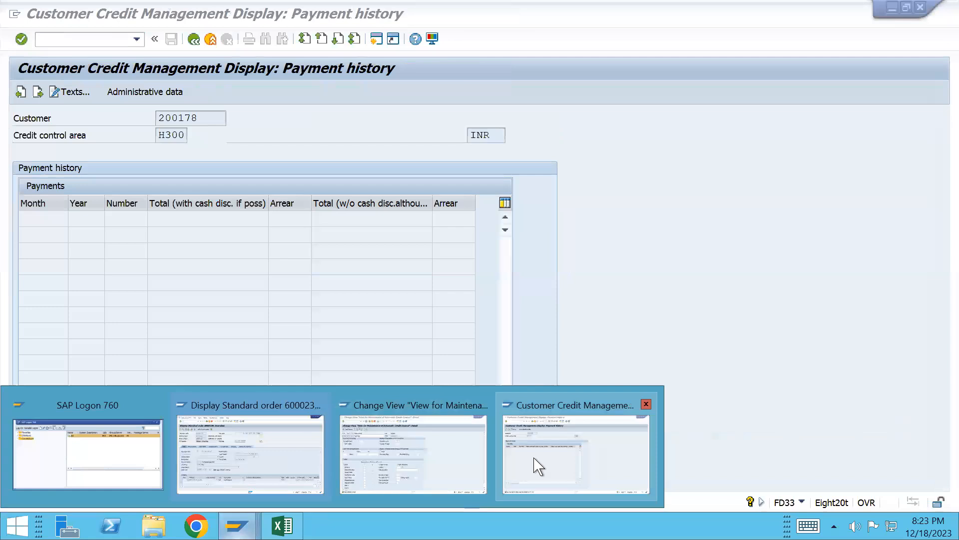
{"action": "left_click", "coordinate": [539, 467]}
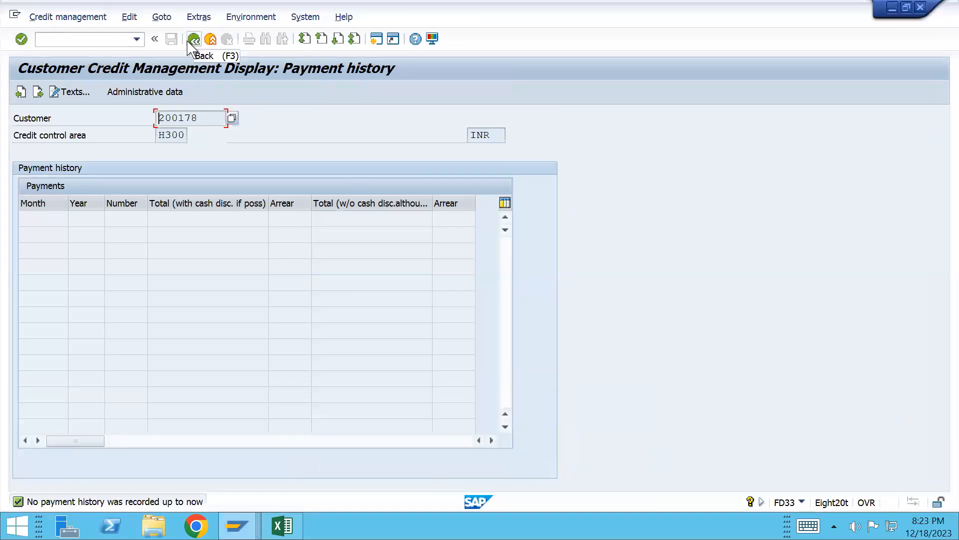
- Copy the customer number from the credit status view and start sales order creation with VA01
{"action": "left_click", "coordinate": [21, 92]}
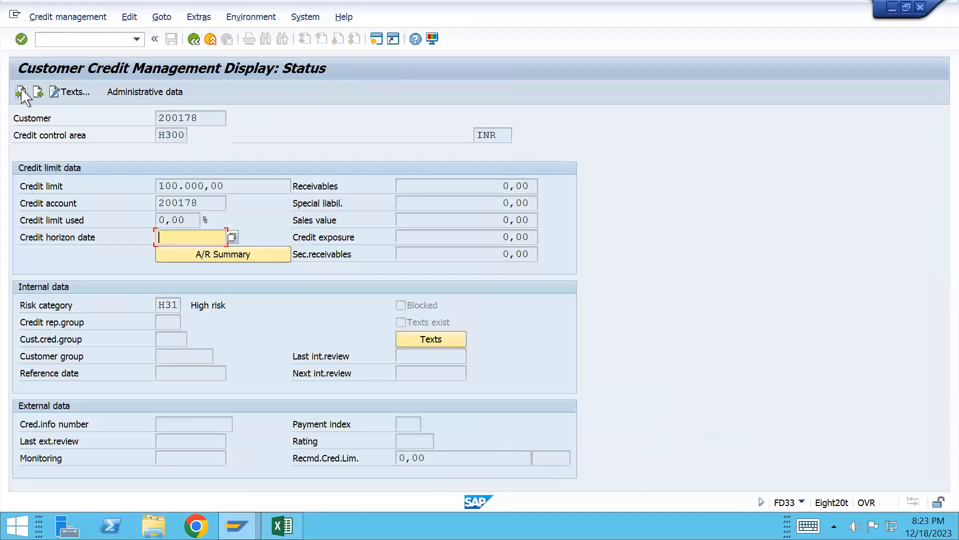
{"action": "left_click_drag", "start_coordinate": [199, 118], "coordinate": [155, 135]}
{"action": "key", "text": "ctrl+c"}
{"action": "left_click", "coordinate": [106, 43]}
{"action": "type", "text": "/nva01"}
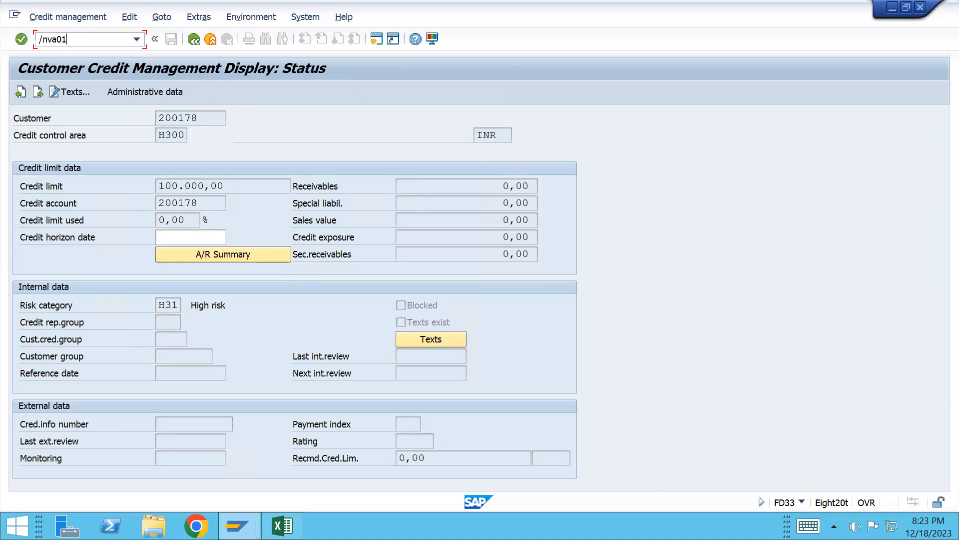
{"action": "key", "text": "Return"}
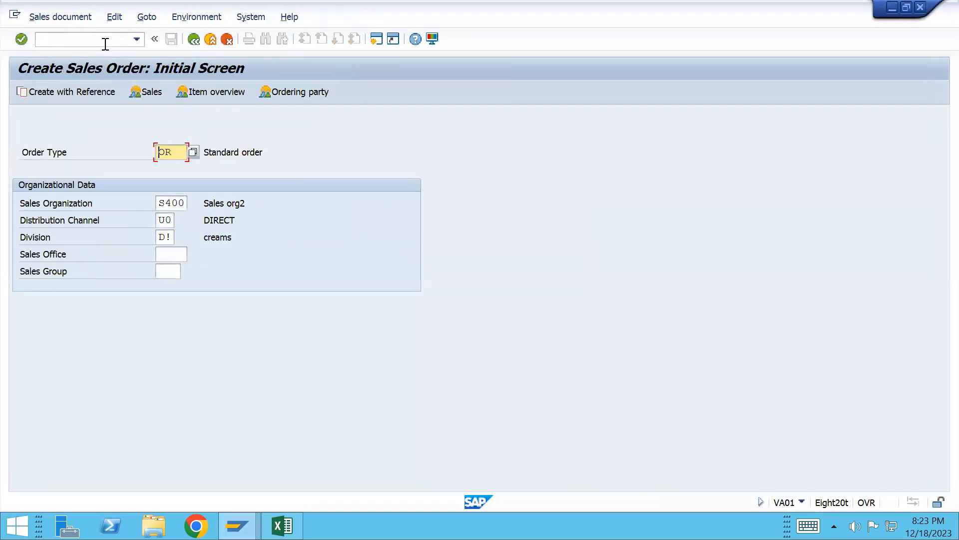
- Change the order type to OR2 for sales area S400/U0/D! and enter the copied customer number as sold-to party
{"action": "key", "text": "Return"}
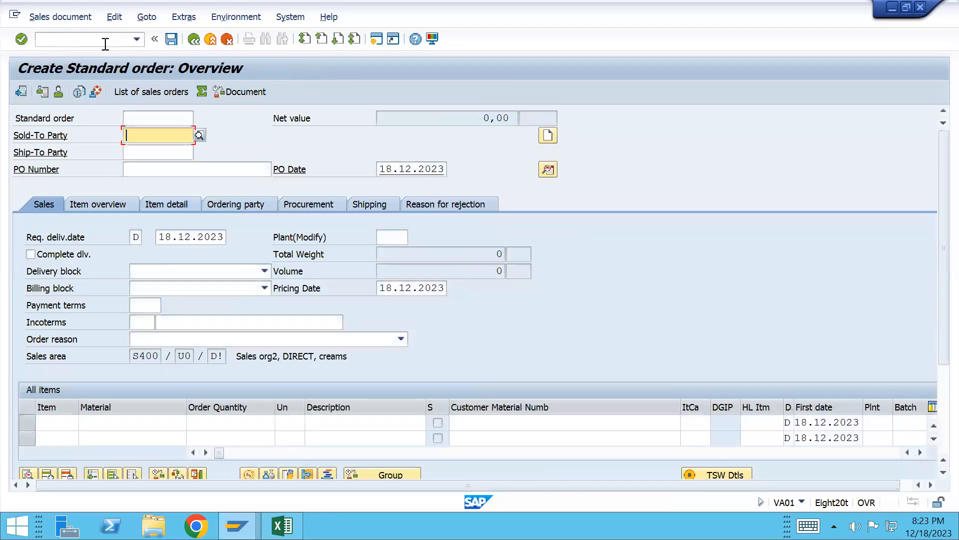
{"action": "left_click", "coordinate": [194, 39]}
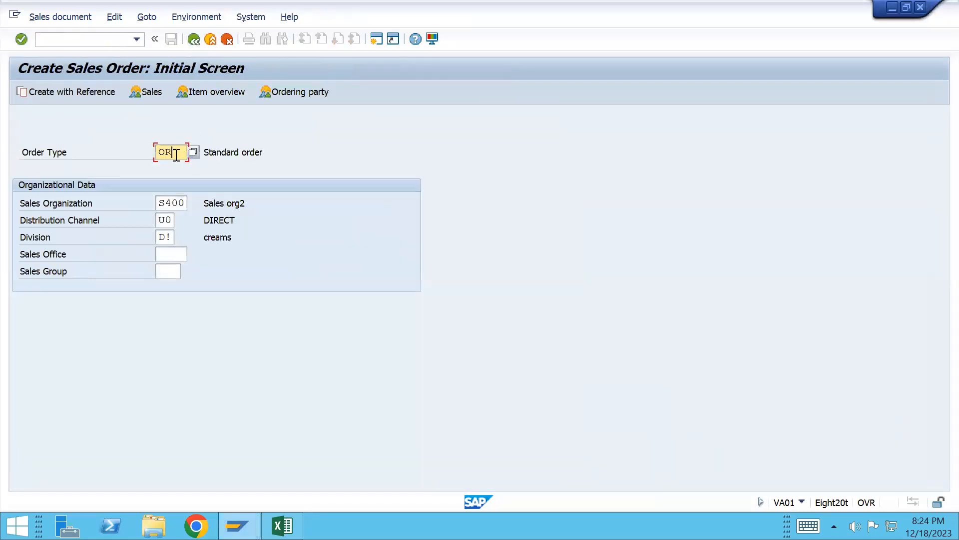
{"action": "key", "text": "Return"}
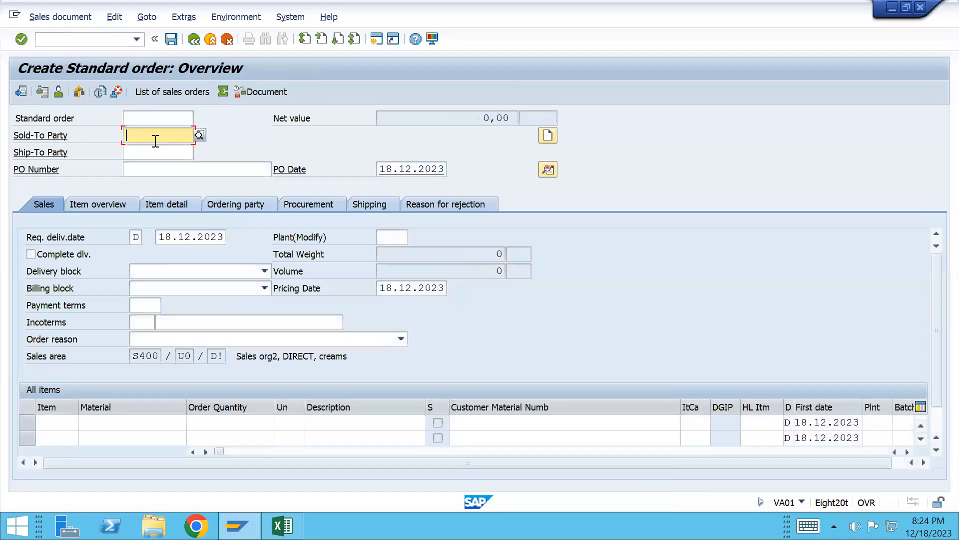
{"action": "key", "text": "ctrl+v"}
- Copy the material DELIVERY_S400 from the other session and add it as the order's first item with quantity 10
{"action": "left_click", "coordinate": [118, 421]}
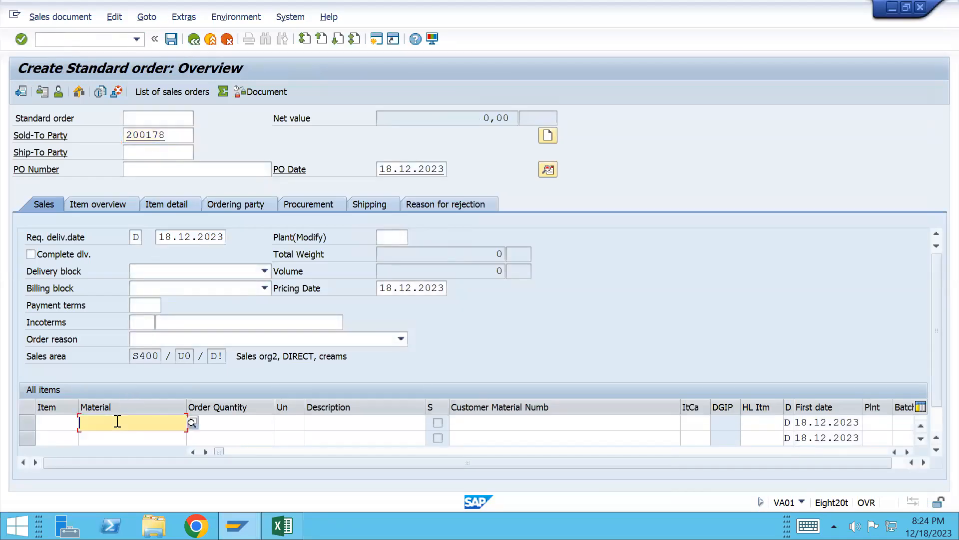
{"action": "key", "text": "alt+Tab"}
{"action": "left_click", "coordinate": [170, 426]}
{"action": "key", "text": "shift+Home"}
{"action": "key", "text": "ctrl+c"}
{"action": "key", "text": "alt+Tab"}
{"action": "key", "text": "ctrl+v"}
{"action": "key", "text": "Tab"}
{"action": "type", "text": "10"}
{"action": "key", "text": "Return"}
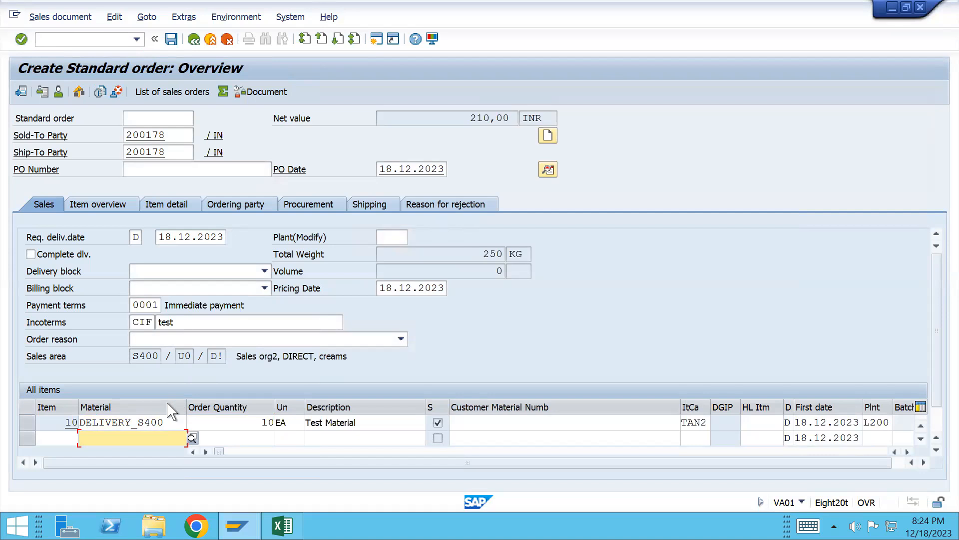
- Examine item 10's pricing conditions and the pricing analysis of condition type RT01
{"action": "double_click", "coordinate": [164, 423]}
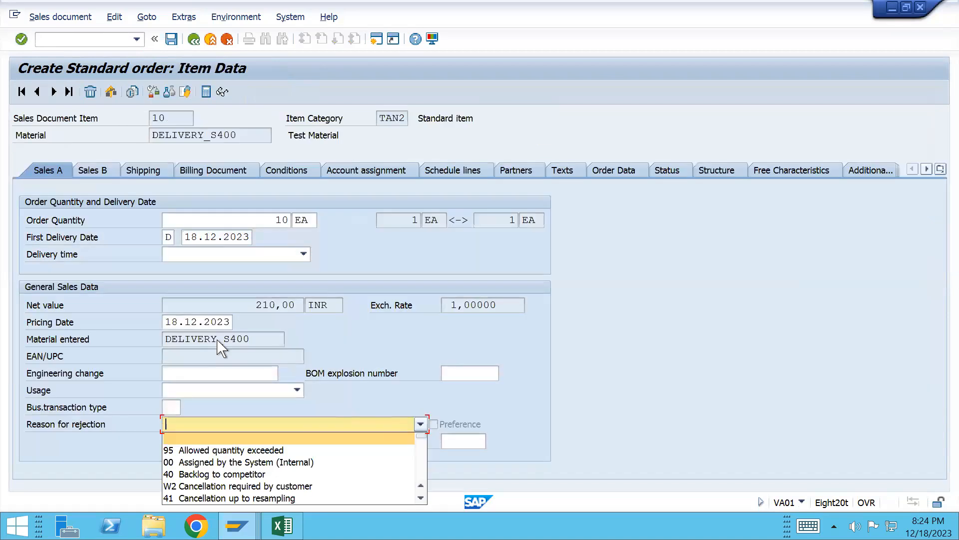
{"action": "left_click", "coordinate": [306, 174]}
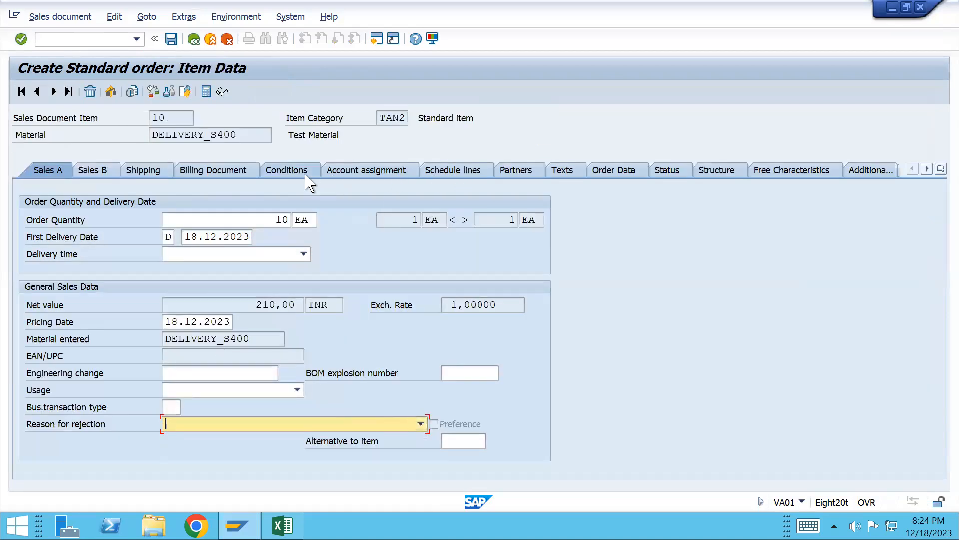
{"action": "left_click", "coordinate": [305, 172]}
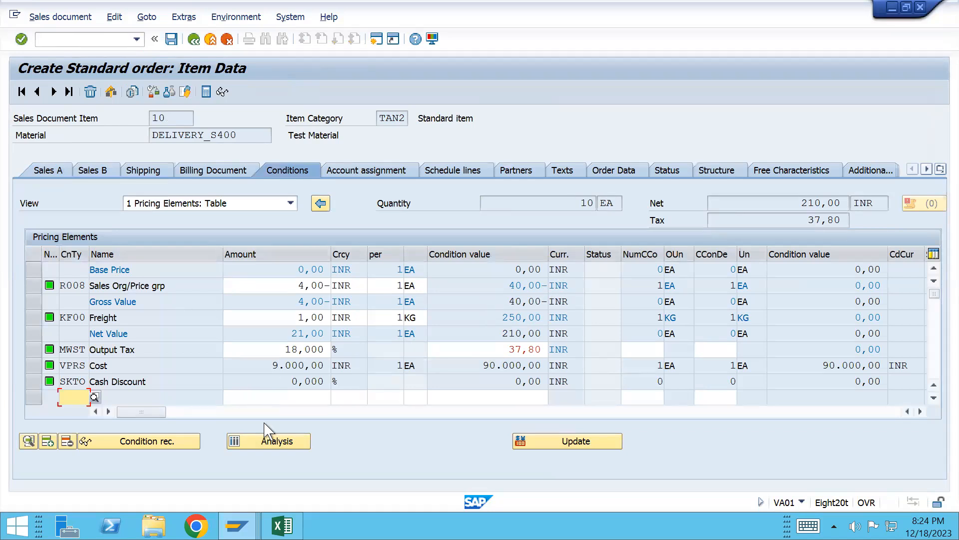
{"action": "left_click", "coordinate": [274, 444]}
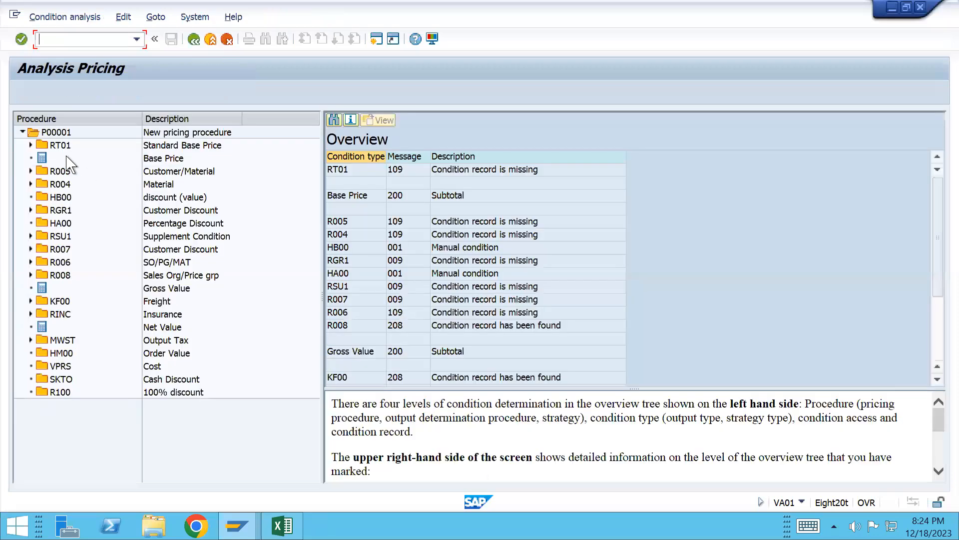
{"action": "double_click", "coordinate": [60, 146]}
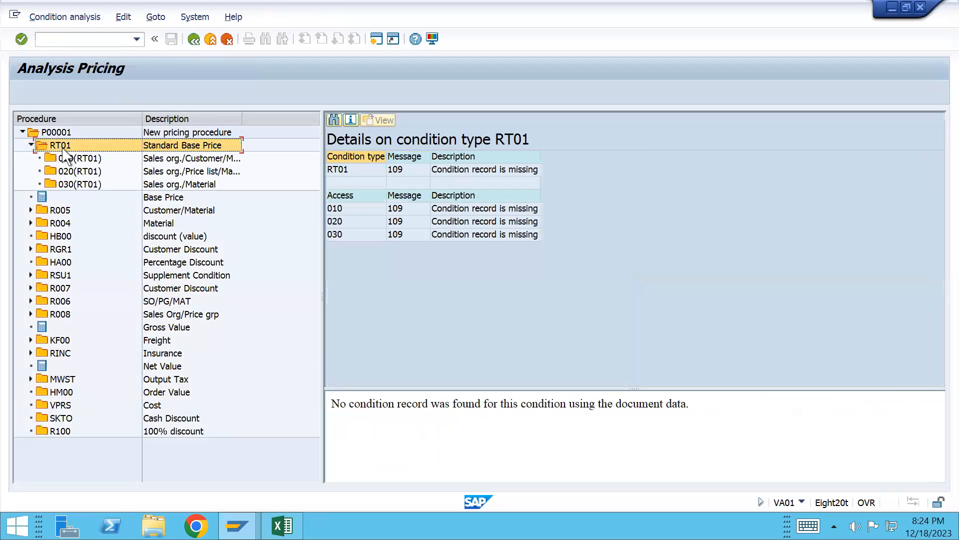
- Start VK11 in a new session for condition type RT01 with the key combination Sales org./Material
{"action": "left_click", "coordinate": [76, 69]}
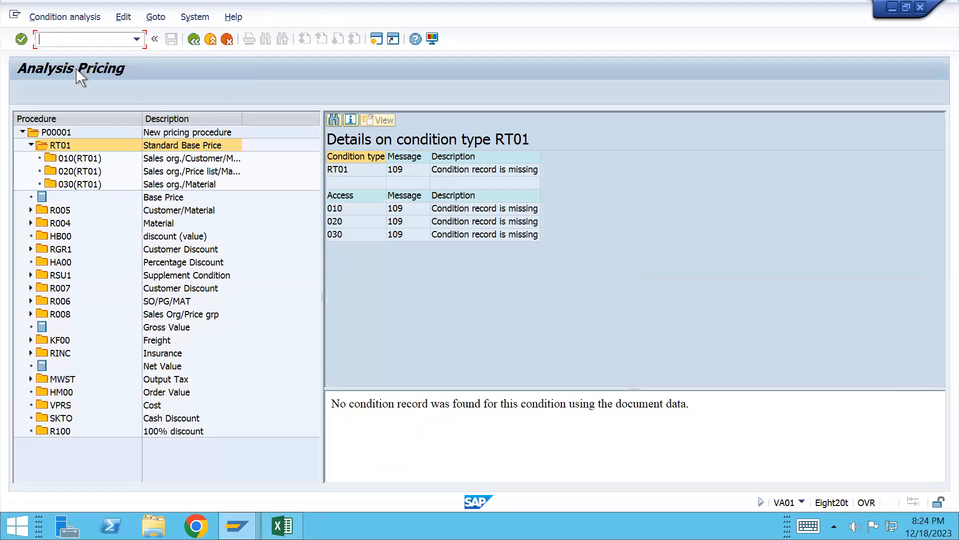
{"action": "type", "text": "/ovk"}
{"action": "key", "text": "Return"}
{"action": "type", "text": "Rt01"}
{"action": "key", "text": "Return"}
{"action": "key", "text": "Down"}
{"action": "key", "text": "Down"}
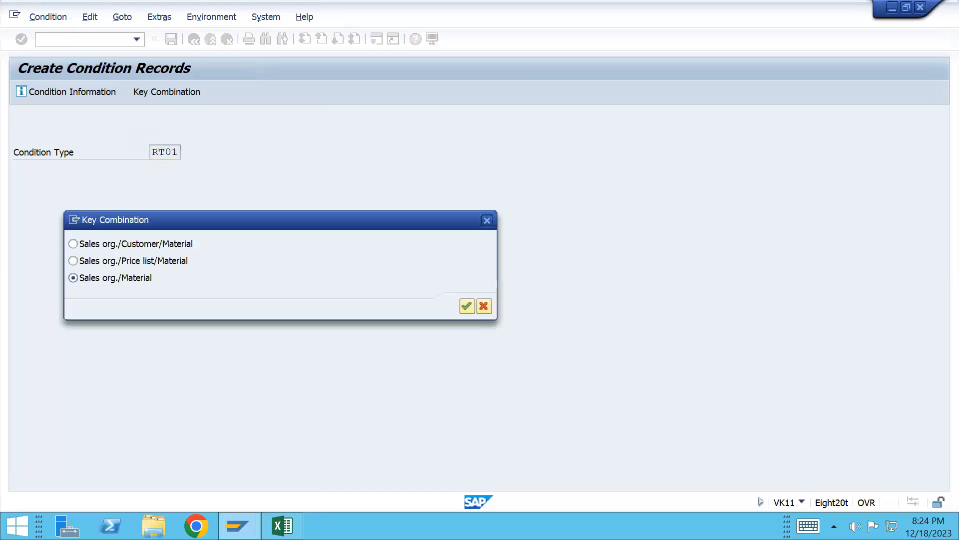
{"action": "key", "text": "Return"}
- Enter an amount of 10000 for material DELIVERY_S400 in sales organization S400 and save the condition record
{"action": "key", "text": "Return"}
{"action": "key", "text": "ctrl+v"}
{"action": "key", "text": "Tab"}
{"action": "key", "text": "Tab"}
{"action": "type", "text": "10000"}
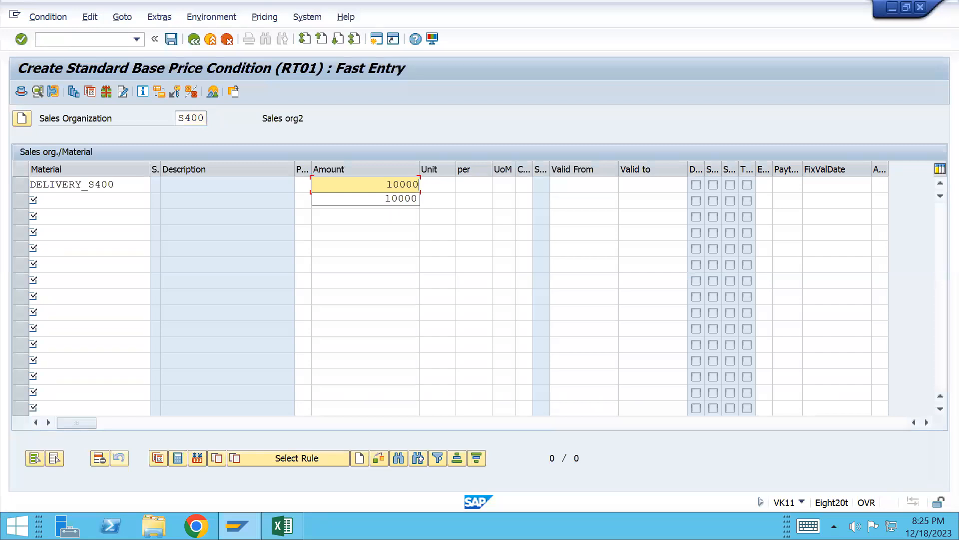
{"action": "key", "text": "Return"}
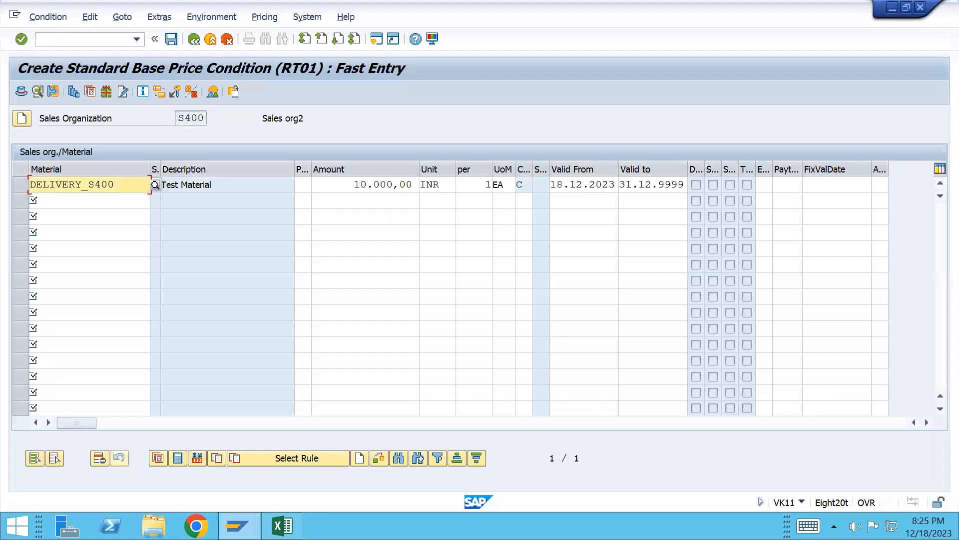
{"action": "key", "text": "ctrl+s"}
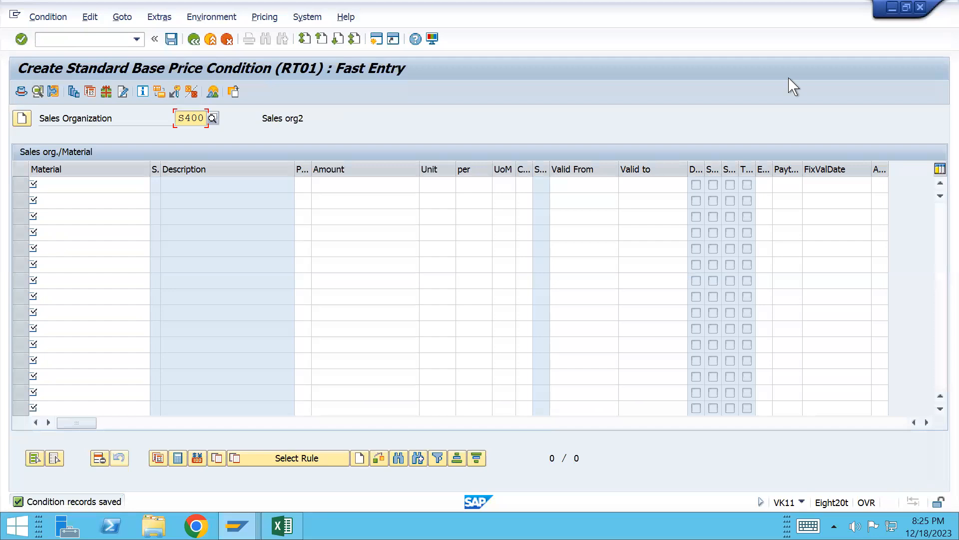
- Return to the order item's conditions, update them with pricing type B (Carry out new pricing), and check the net value
{"action": "key", "text": "alt+Tab"}
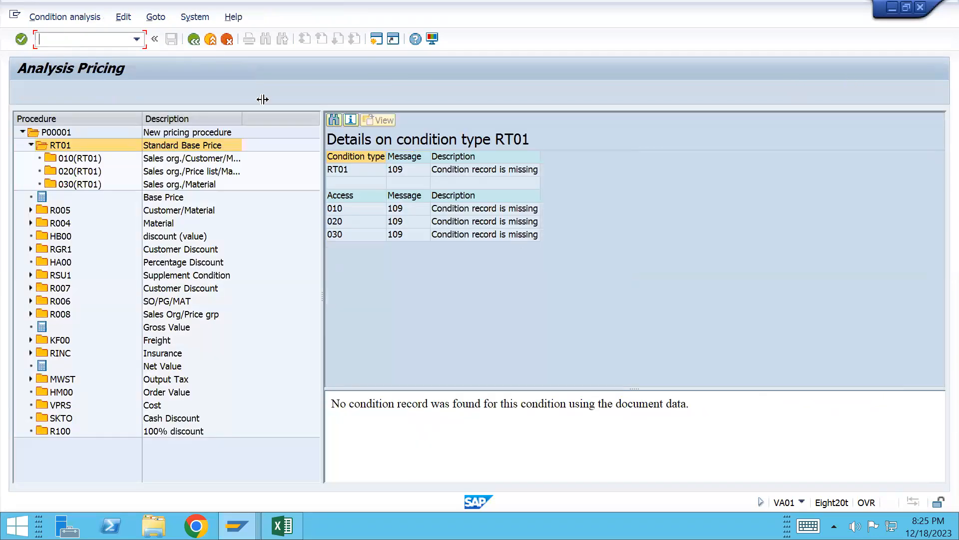
{"action": "key", "text": "F3"}
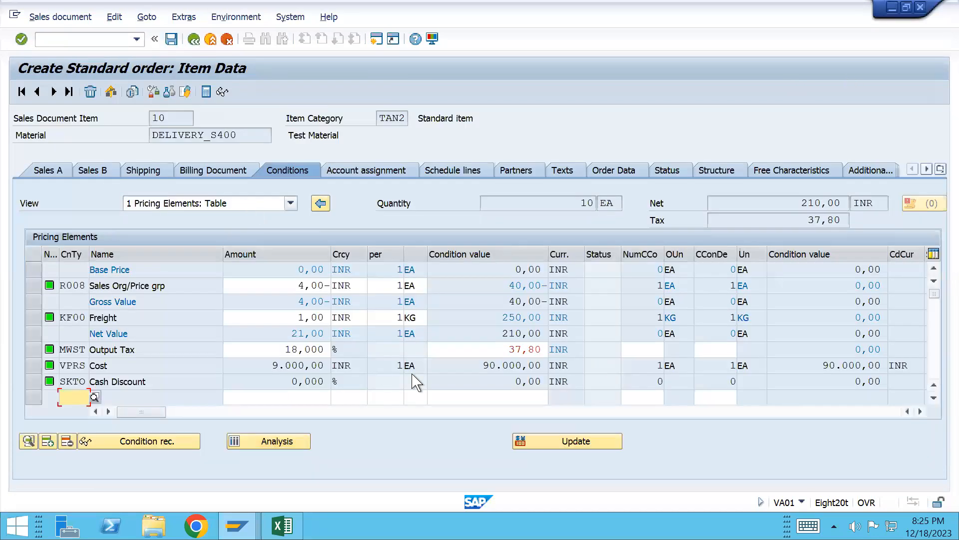
{"action": "left_click", "coordinate": [547, 446]}
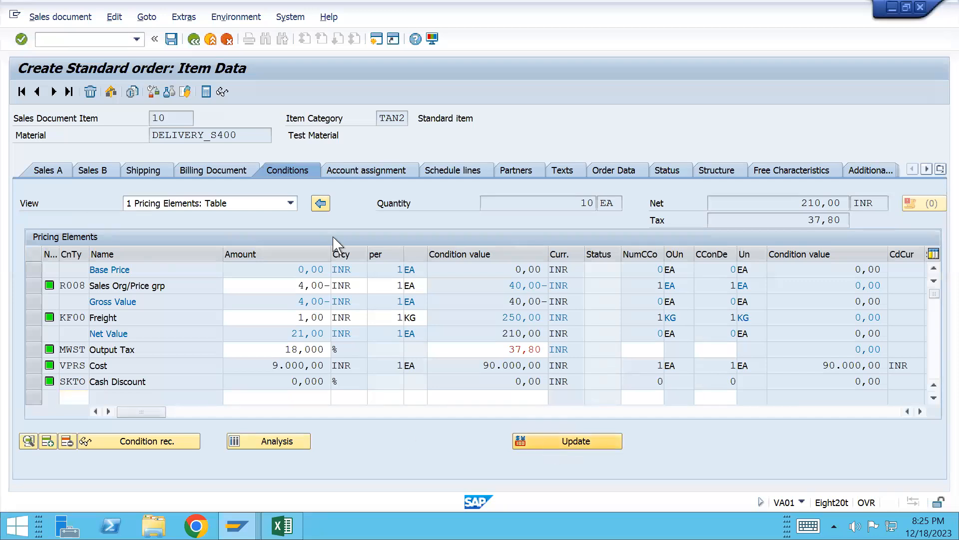
{"action": "left_click", "coordinate": [544, 444]}
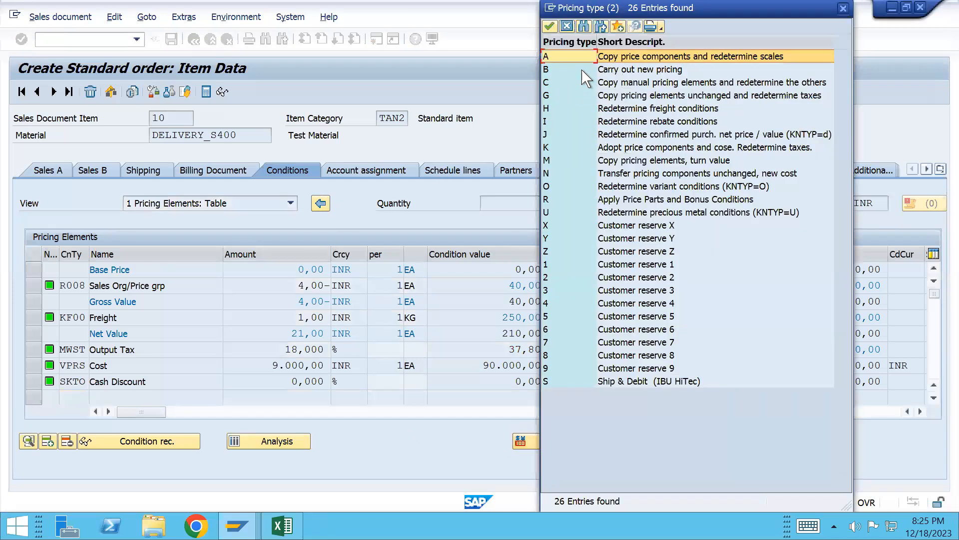
{"action": "double_click", "coordinate": [581, 71]}
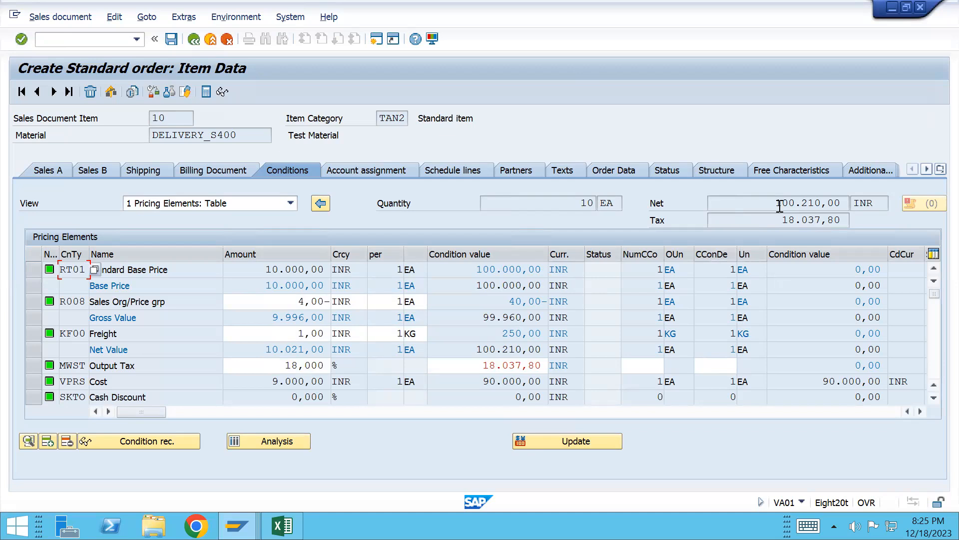
{"action": "left_click_drag", "start_coordinate": [779, 206], "coordinate": [855, 206]}
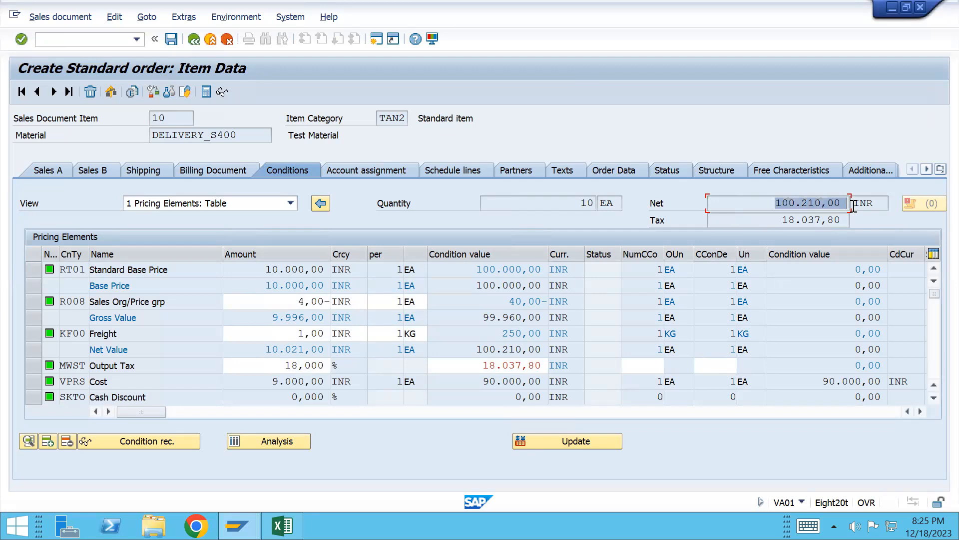
- Return to the order overview and set item 10's order quantity to 1
{"action": "left_click", "coordinate": [194, 39]}
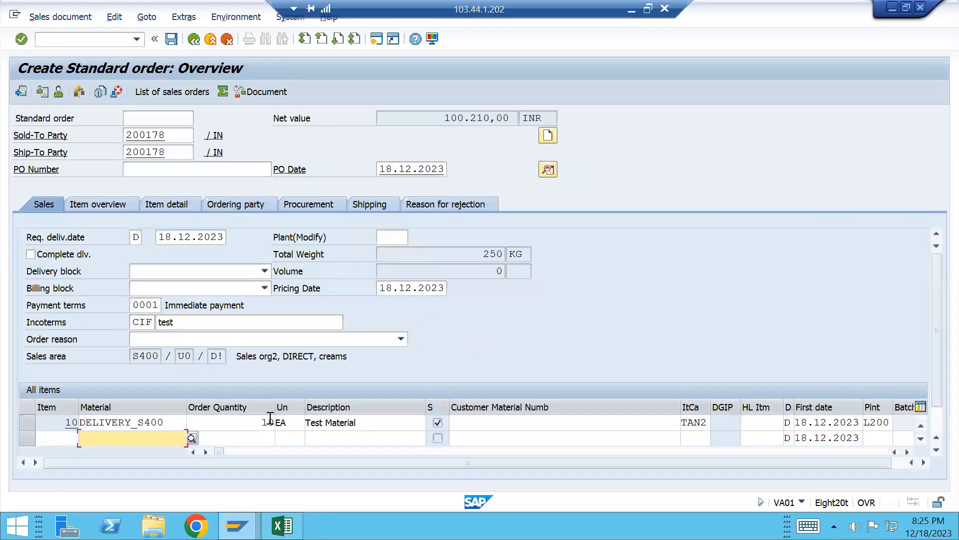
{"action": "left_click", "coordinate": [270, 418]}
{"action": "key", "text": "BackSpace"}
{"action": "type", "text": "1"}
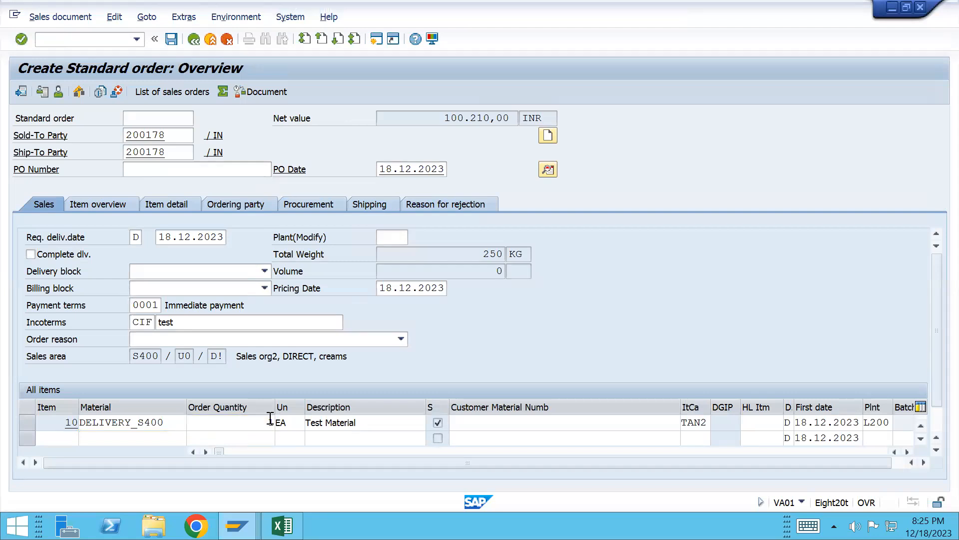
{"action": "key", "text": "Return"}
- Save the standard order by going straight on to its outbound delivery
{"action": "key", "text": "F10"}
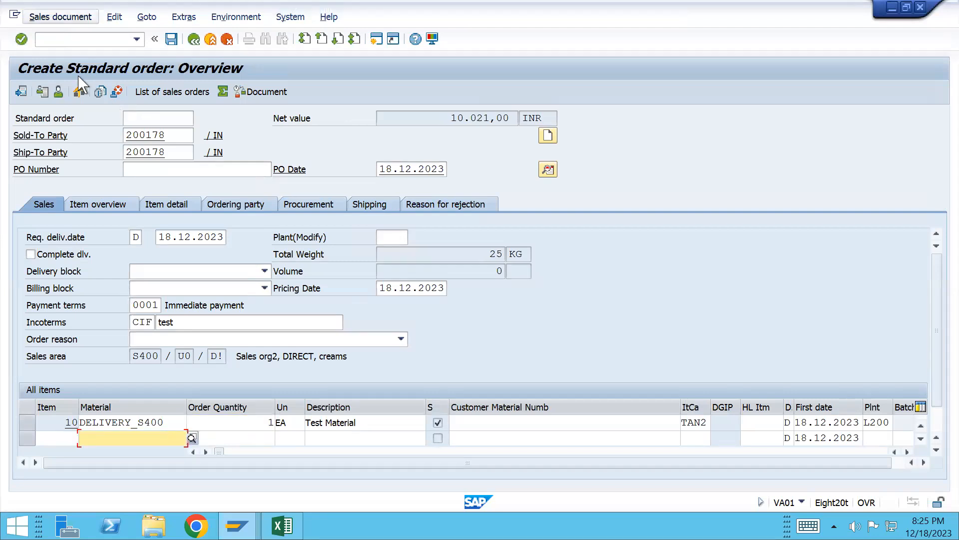
{"action": "key", "text": "Down"}
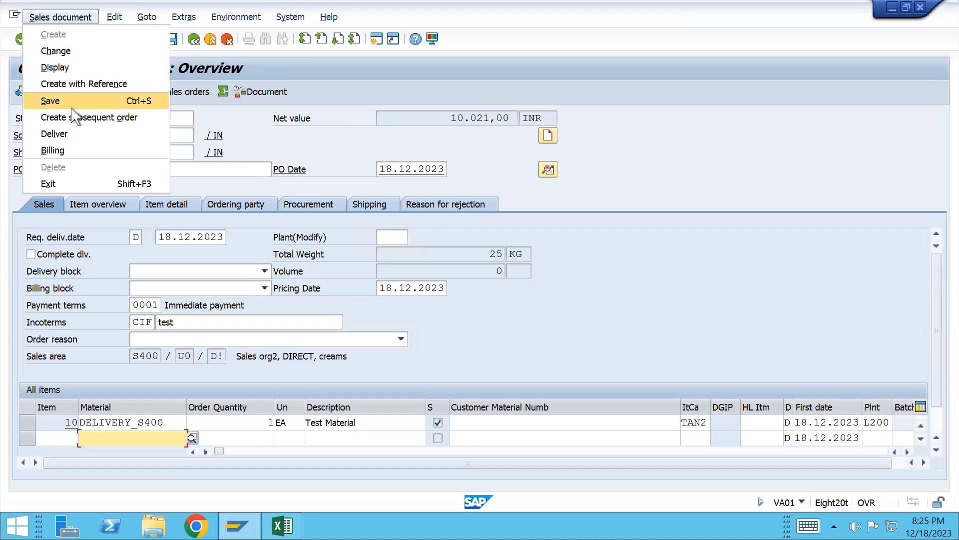
{"action": "left_click", "coordinate": [73, 134]}
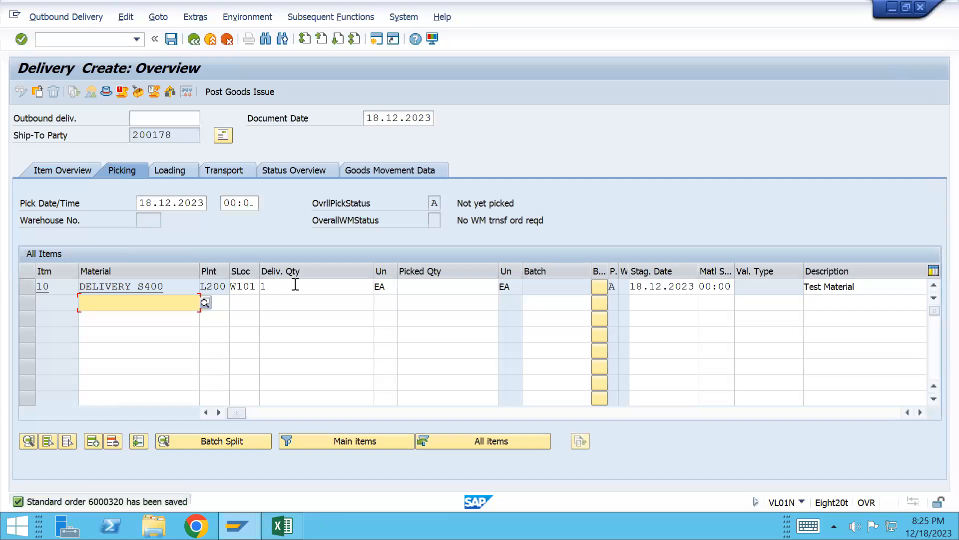
- Enter a picked quantity of 1 for delivery item 10 and post the goods issue
{"action": "left_click", "coordinate": [427, 298]}
{"action": "left_click", "coordinate": [427, 285]}
{"action": "type", "text": "1"}
{"action": "key", "text": "Return"}
{"action": "left_click", "coordinate": [246, 96]}
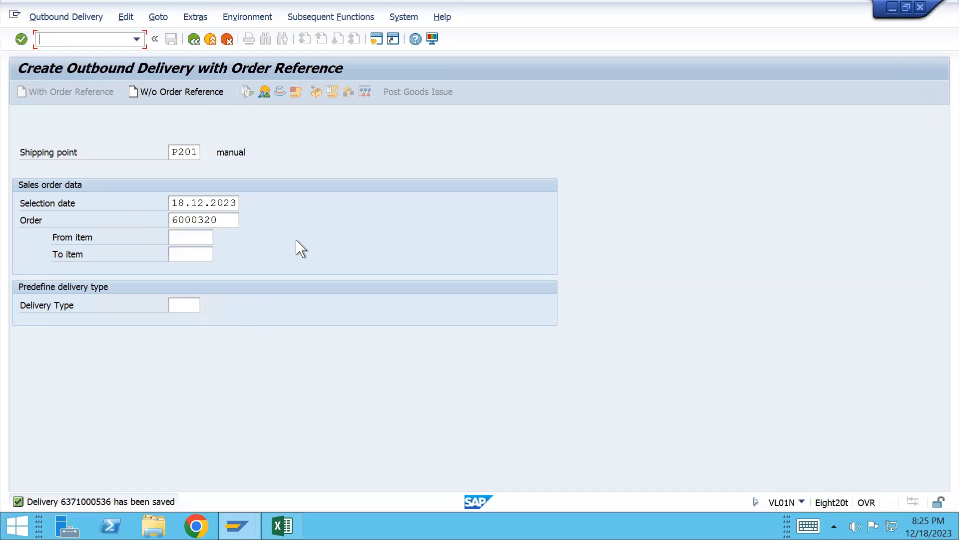
- Start another OR2 order with VA01 in the same sales area and enter the same customer as sold-to party
{"action": "type", "text": "/nva01"}
{"action": "key", "text": "Return"}
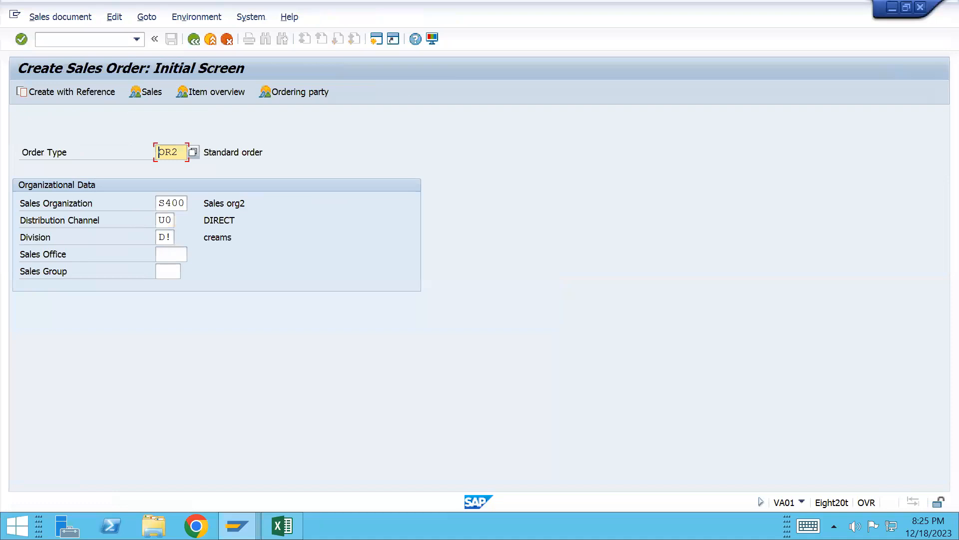
{"action": "key", "text": "Return"}
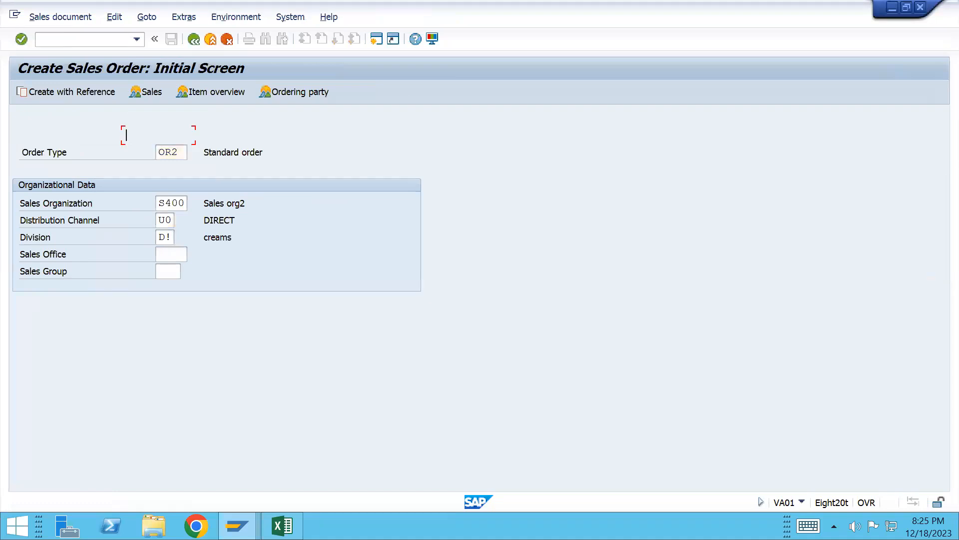
{"action": "key", "text": "space"}
{"action": "key", "text": "Down"}
{"action": "key", "text": "Return"}
{"action": "key", "text": "Tab"}
- Add material DELIVERY_S400 with order quantity 10 as the new order's first item
{"action": "key", "text": "ctrl+Tab"}
{"action": "key", "text": "ctrl+Tab"}
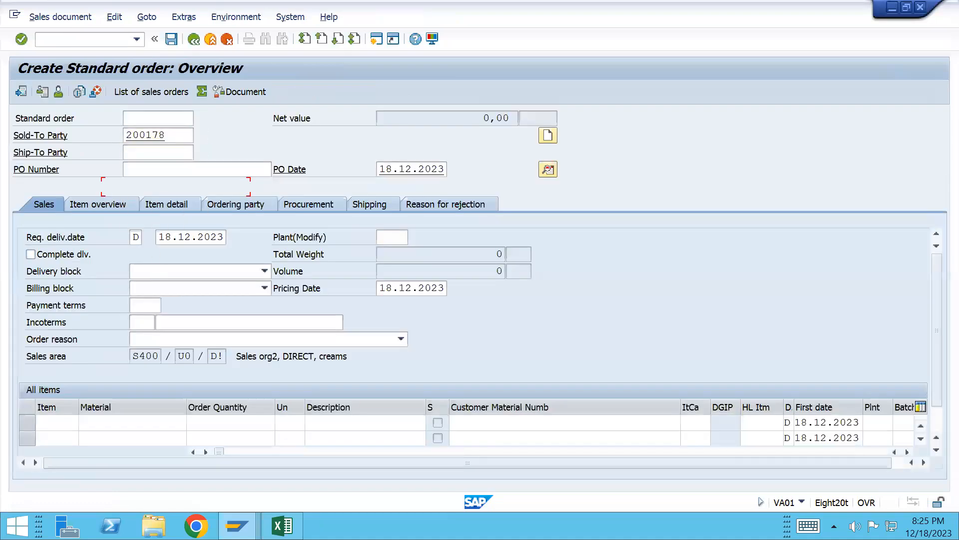
{"action": "key", "text": "space"}
{"action": "key", "text": "Down"}
{"action": "key", "text": "Return"}
{"action": "key", "text": "Tab"}
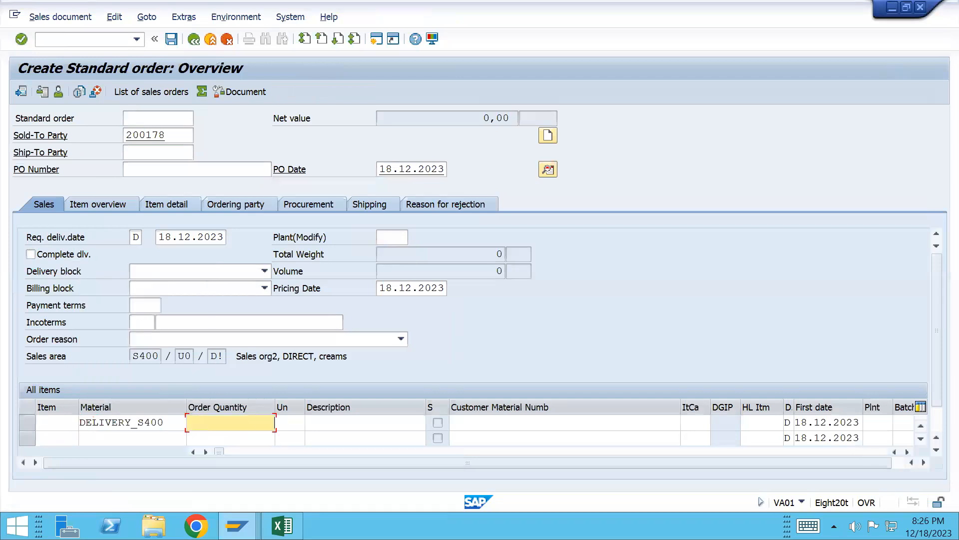
{"action": "key", "text": "space"}
{"action": "key", "text": "Down"}
{"action": "key", "text": "Return"}
{"action": "key", "text": "Return"}
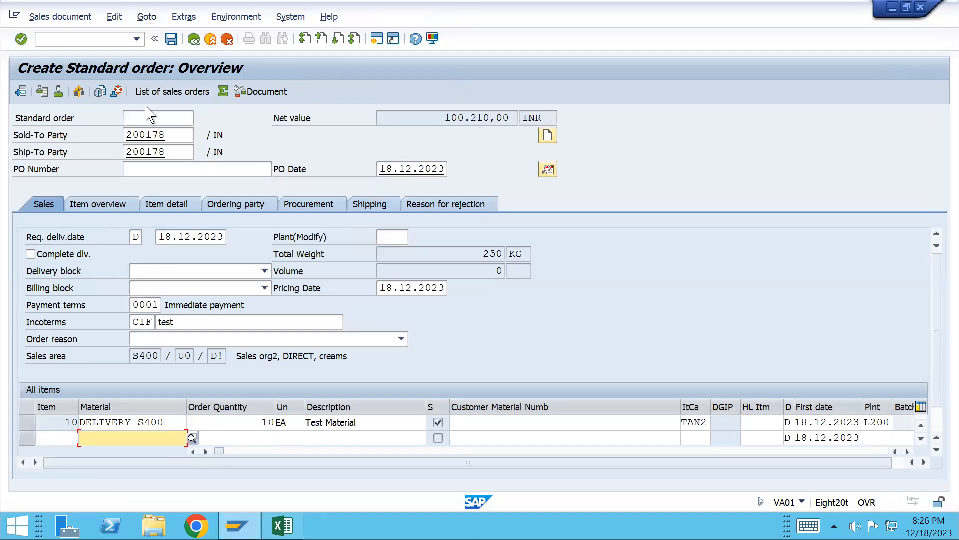
- Save the new order by going straight on to its outbound delivery, and dismiss the credit check message
{"action": "key", "text": "F10"}
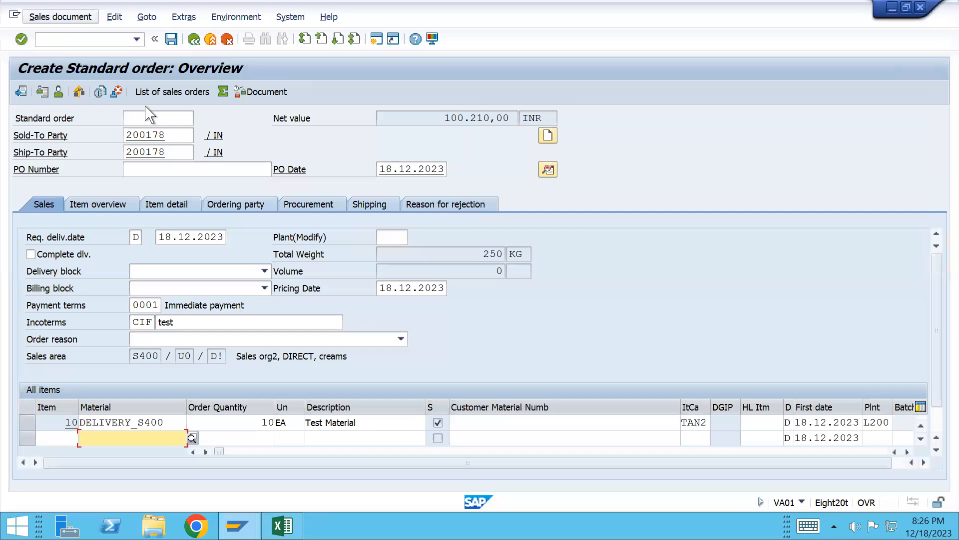
{"action": "key", "text": "Down"}
{"action": "left_click", "coordinate": [85, 134]}
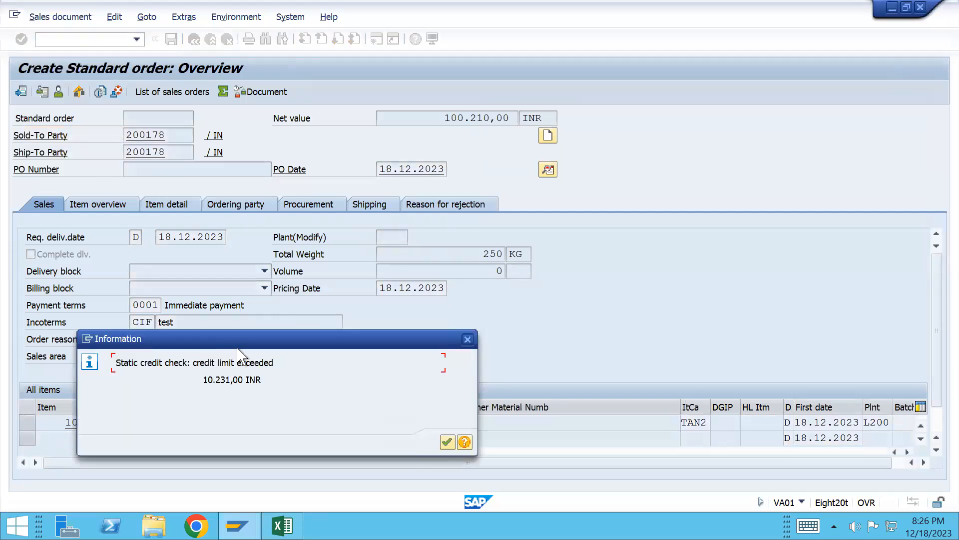
{"action": "left_click_drag", "start_coordinate": [253, 345], "coordinate": [336, 203]}
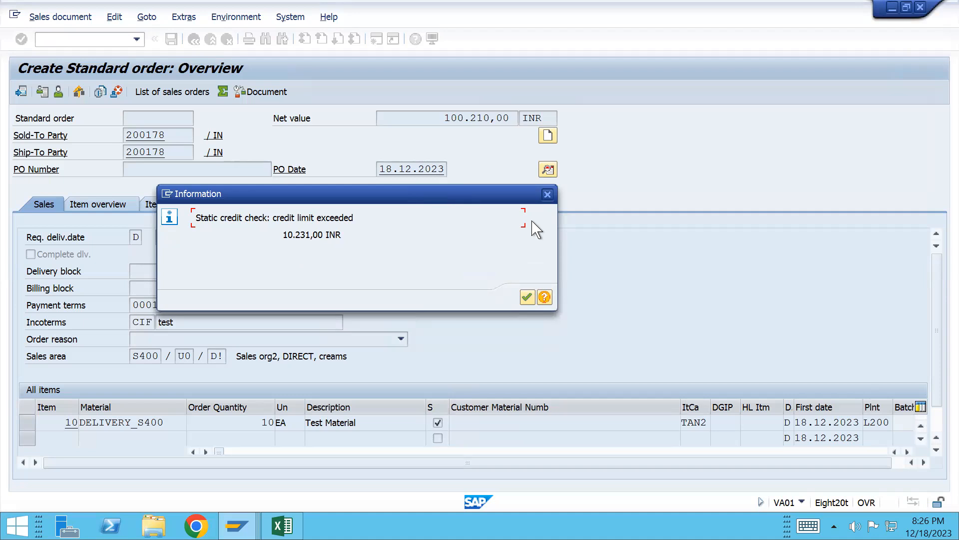
{"action": "left_click", "coordinate": [548, 194]}
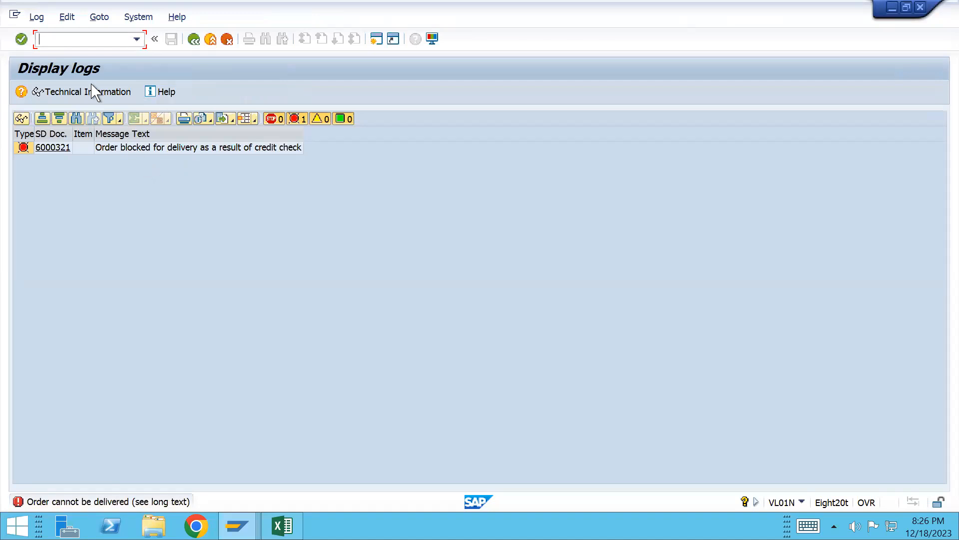
- Open the blocked sales order with VA02 and switch from changing it to VA03 display
{"action": "type", "text": "/nva02"}
{"action": "key", "text": "Return"}
{"action": "key", "text": "Return"}
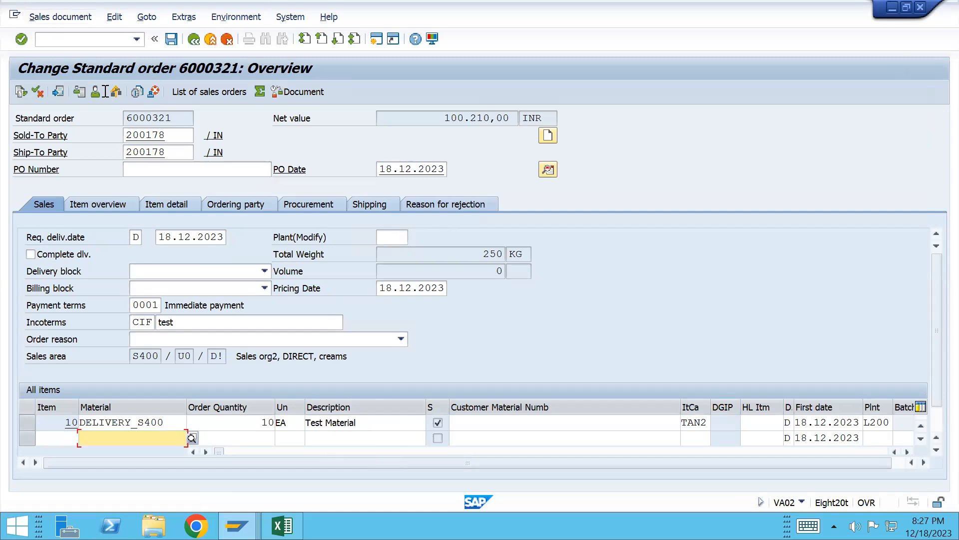
{"action": "left_click", "coordinate": [61, 17]}
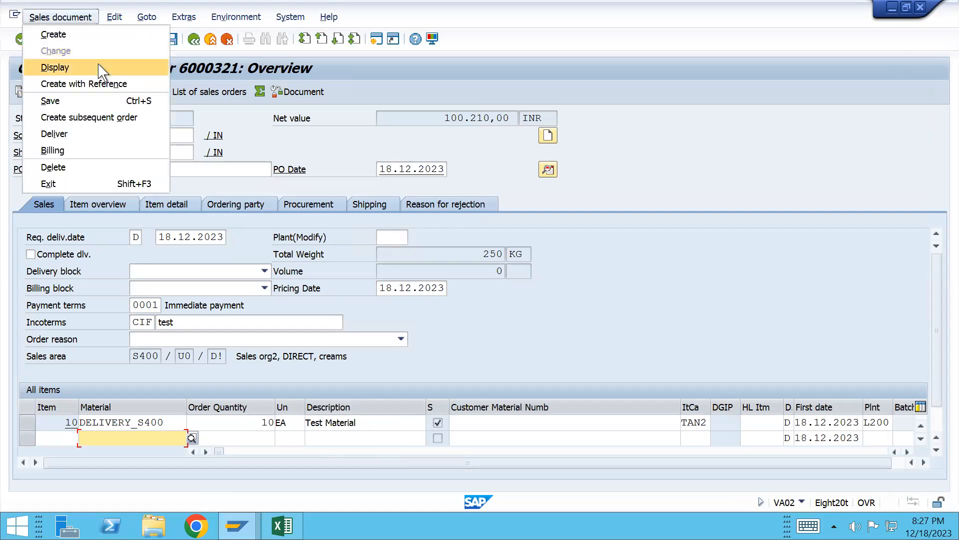
{"action": "left_click", "coordinate": [99, 67]}
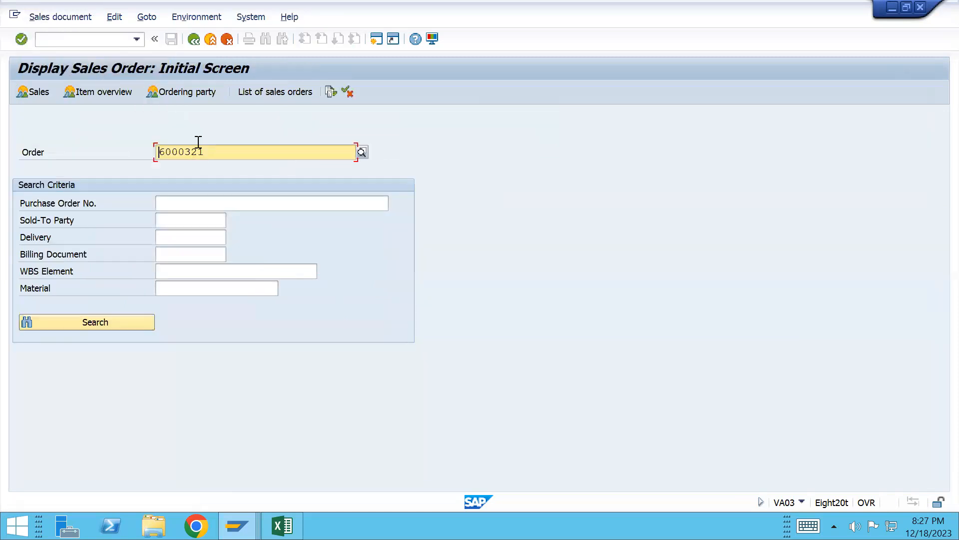
- Copy the sales order number and run VKM3 for that sales document
{"action": "left_click_drag", "start_coordinate": [214, 153], "coordinate": [152, 157]}
{"action": "left_click", "coordinate": [152, 158]}
{"action": "key", "text": "ctrl+slash"}
{"action": "type", "text": "/nvkm3"}
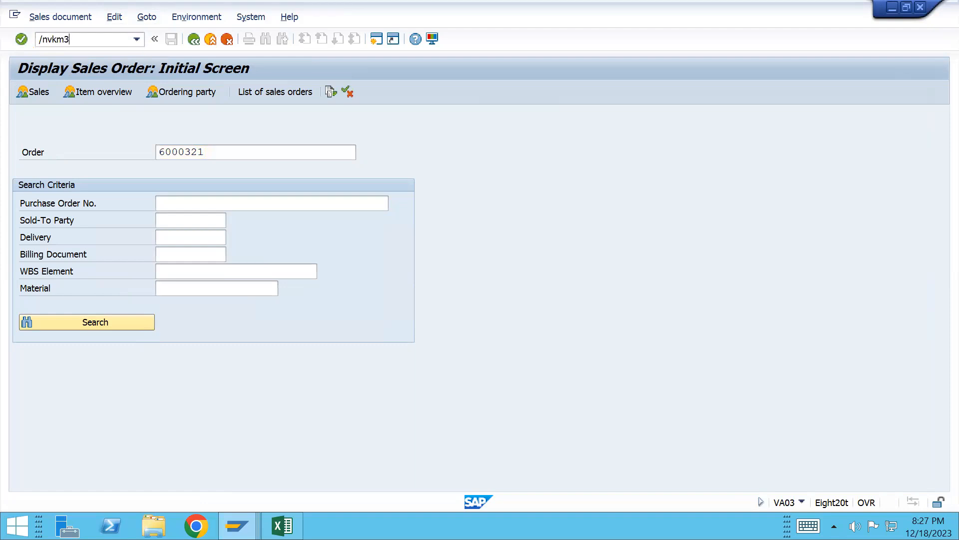
{"action": "key", "text": "Return"}
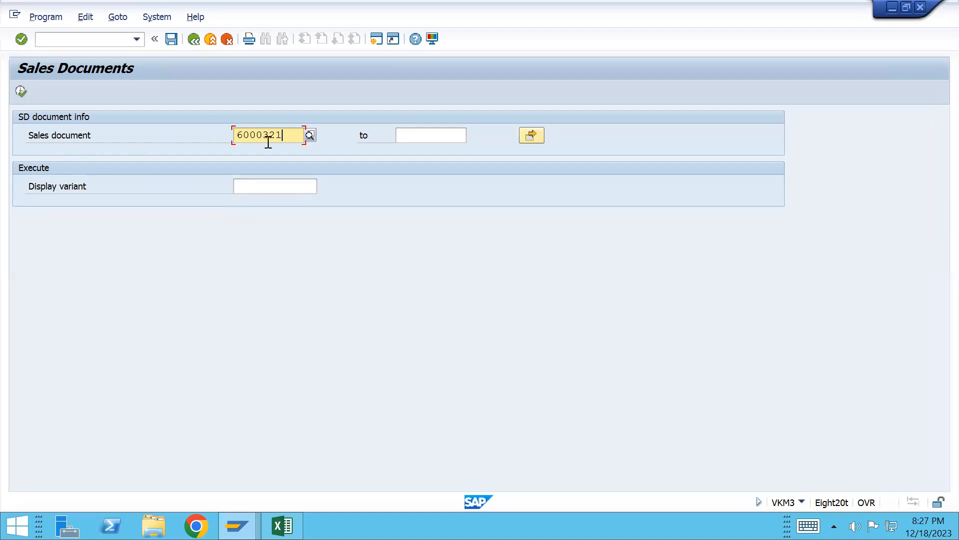
{"action": "left_click", "coordinate": [21, 94]}
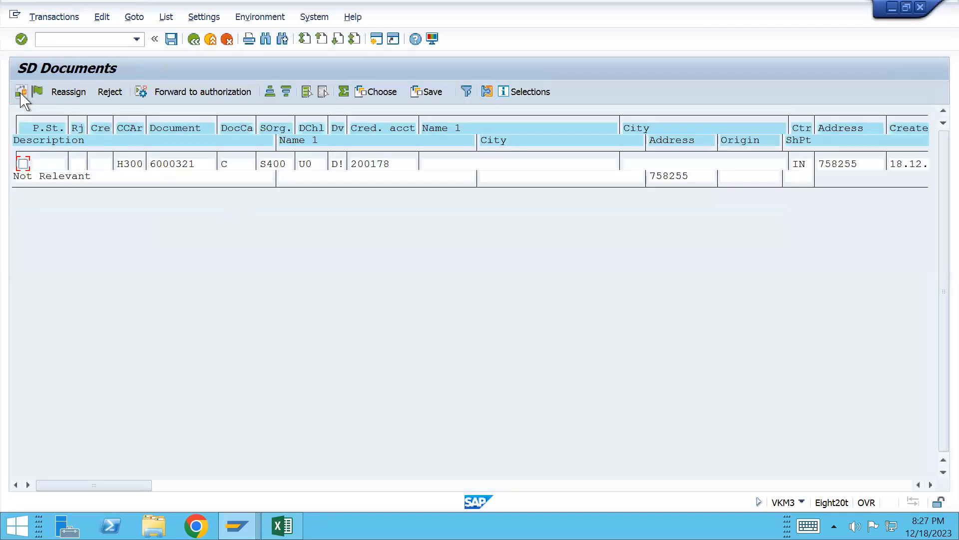
- Release the blocked order from its credit block in the SD Documents list and save
{"action": "left_click", "coordinate": [23, 163]}
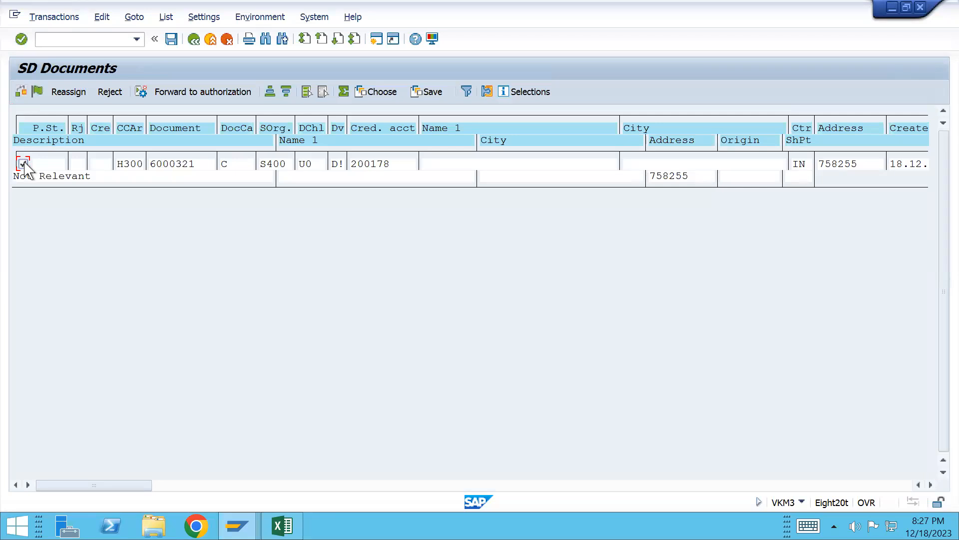
{"action": "left_click", "coordinate": [37, 92]}
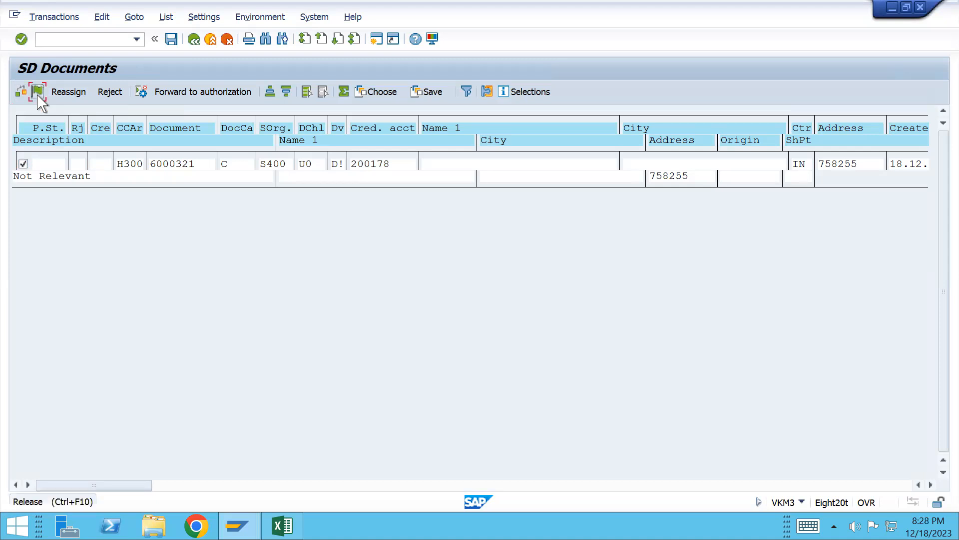
{"action": "key", "text": "ctrl+s"}
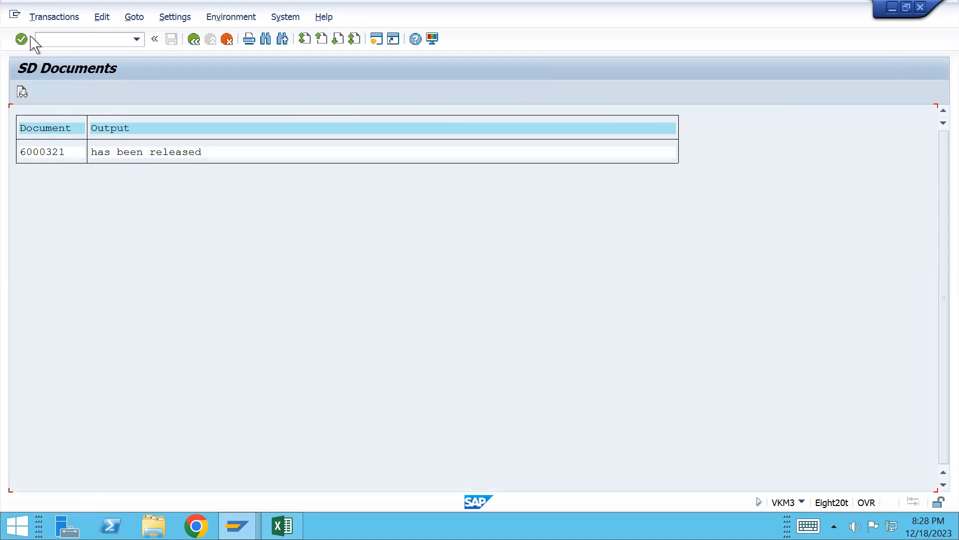
- Open the released order with VA02 and go on to create its outbound delivery
{"action": "left_click", "coordinate": [47, 39]}
{"action": "type", "text": "/nva02"}
{"action": "key", "text": "Return"}
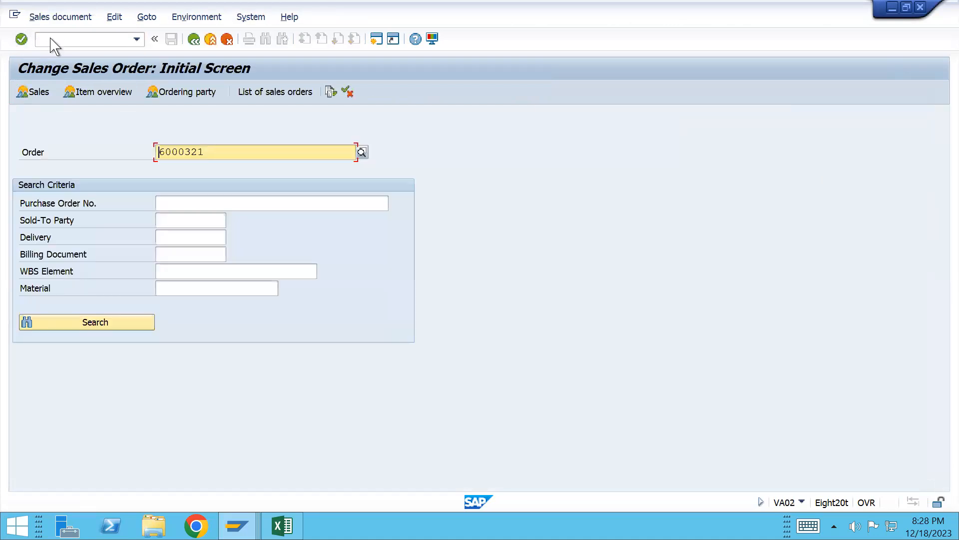
{"action": "key", "text": "Return"}
{"action": "key", "text": "alt+s"}
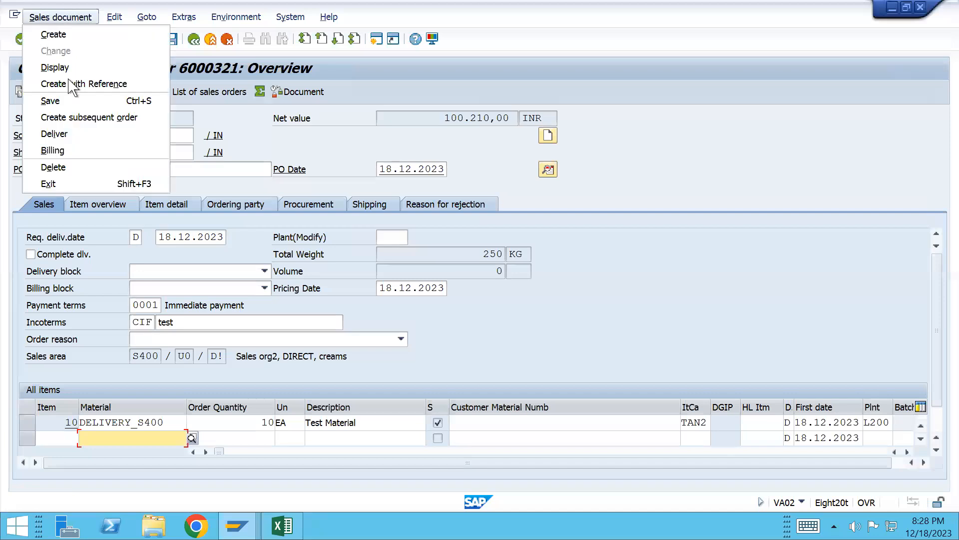
{"action": "left_click", "coordinate": [79, 134]}
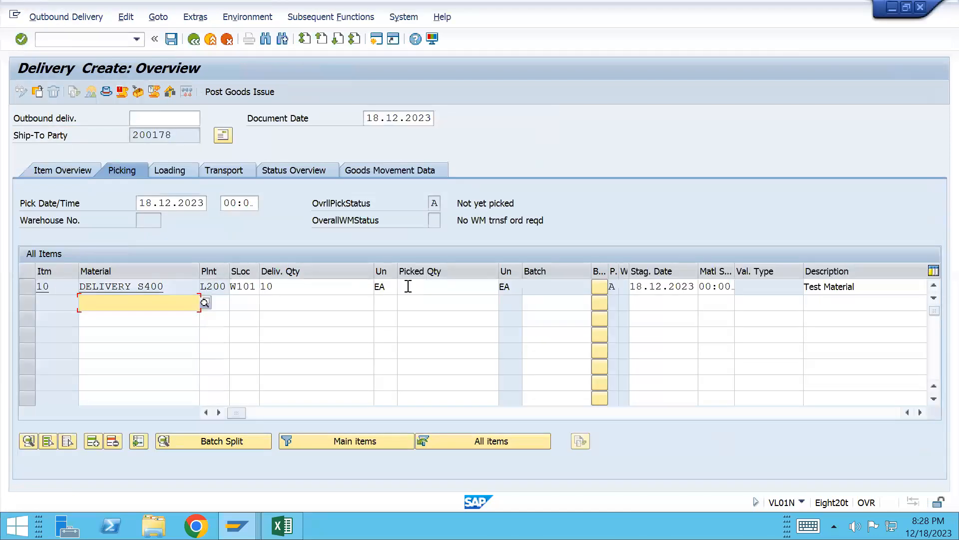
- Enter a picked quantity of 10 for delivery item 10, post the goods issue and dismiss the low-battery notice
{"action": "left_click", "coordinate": [406, 286]}
{"action": "type", "text": "10"}
{"action": "key", "text": "Return"}
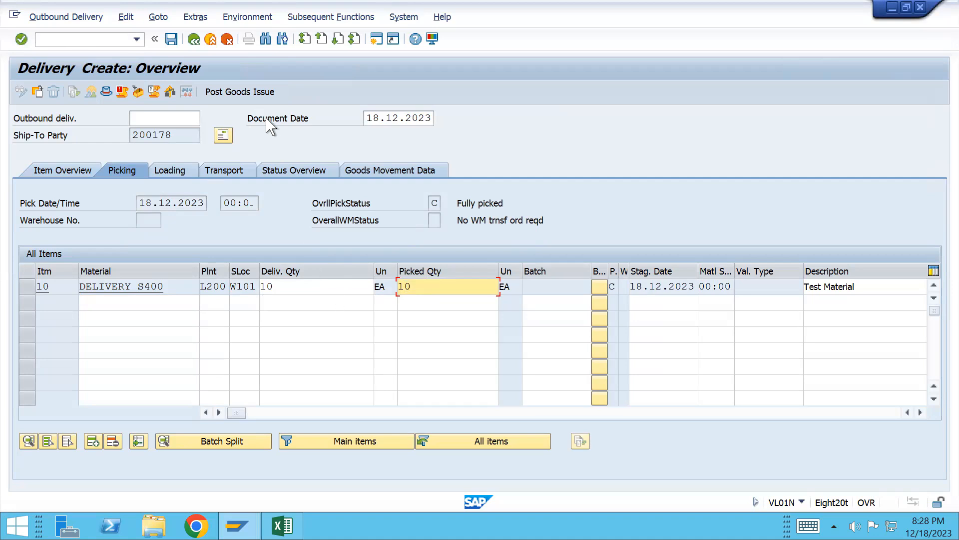
{"action": "left_click", "coordinate": [257, 93]}
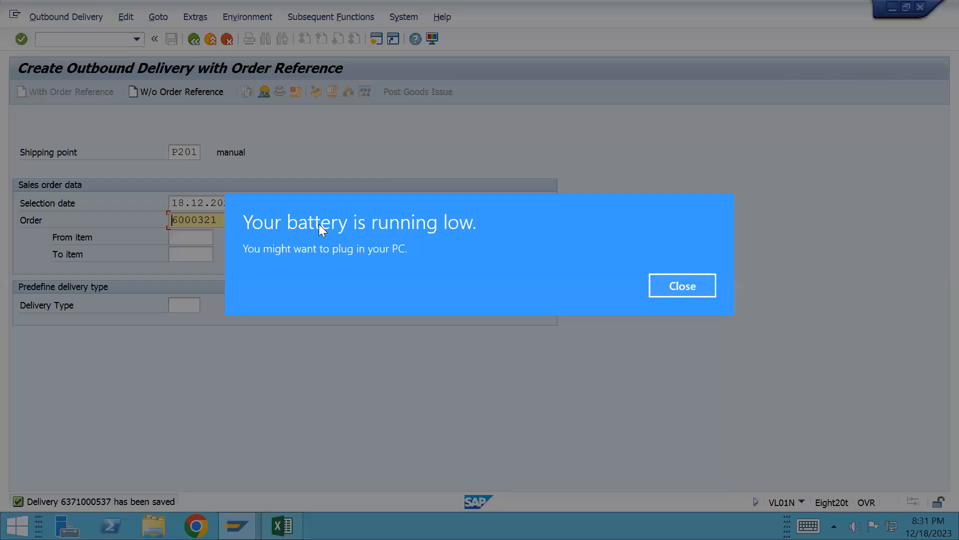
{"action": "left_click", "coordinate": [677, 296]}
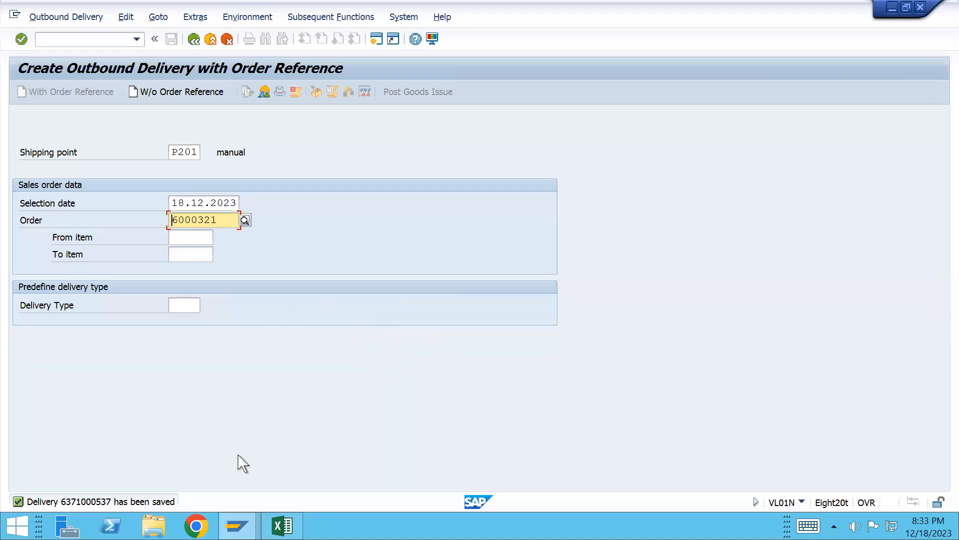
- Try to list the SD documents with VKM4 using its default selection, and stop the transaction
{"action": "left_click", "coordinate": [53, 45]}
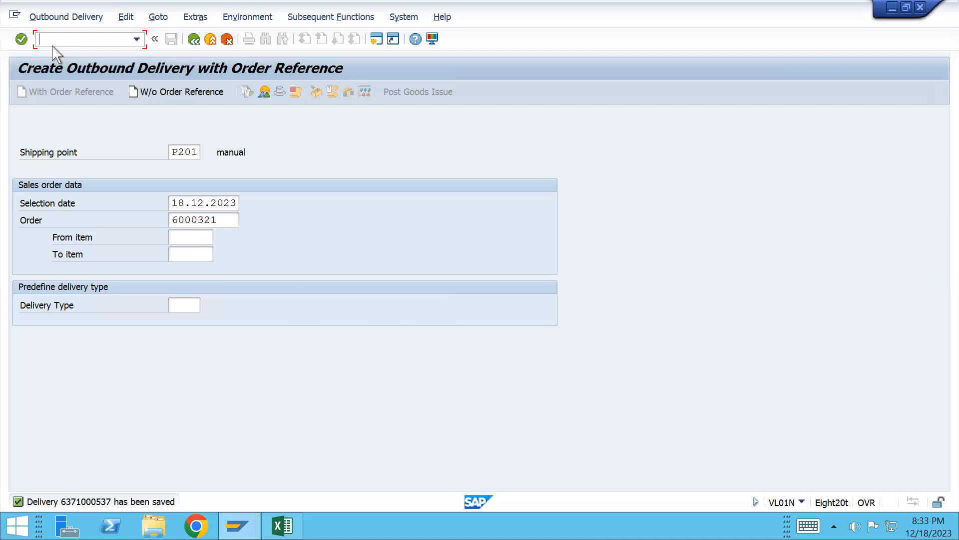
{"action": "type", "text": "/nvkm4"}
{"action": "key", "text": "Return"}
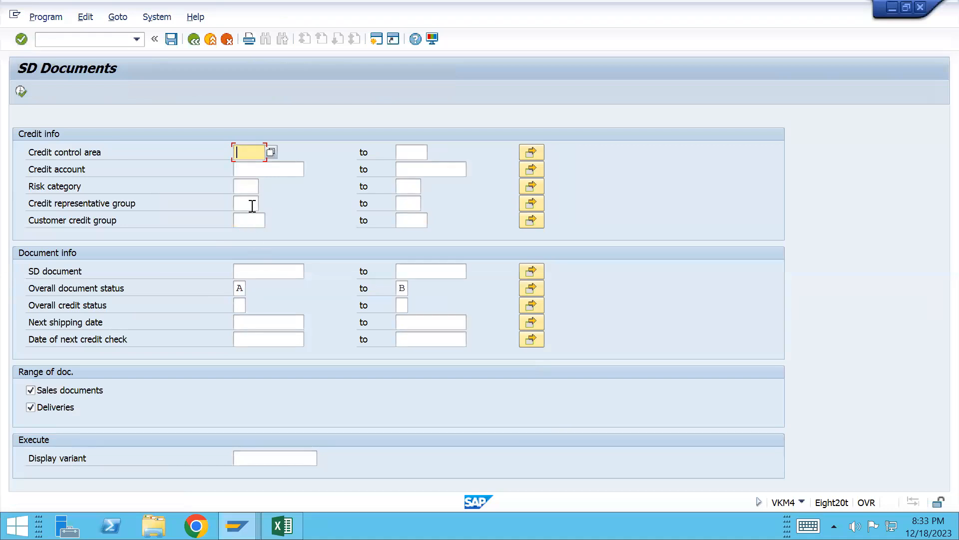
{"action": "left_click", "coordinate": [251, 271]}
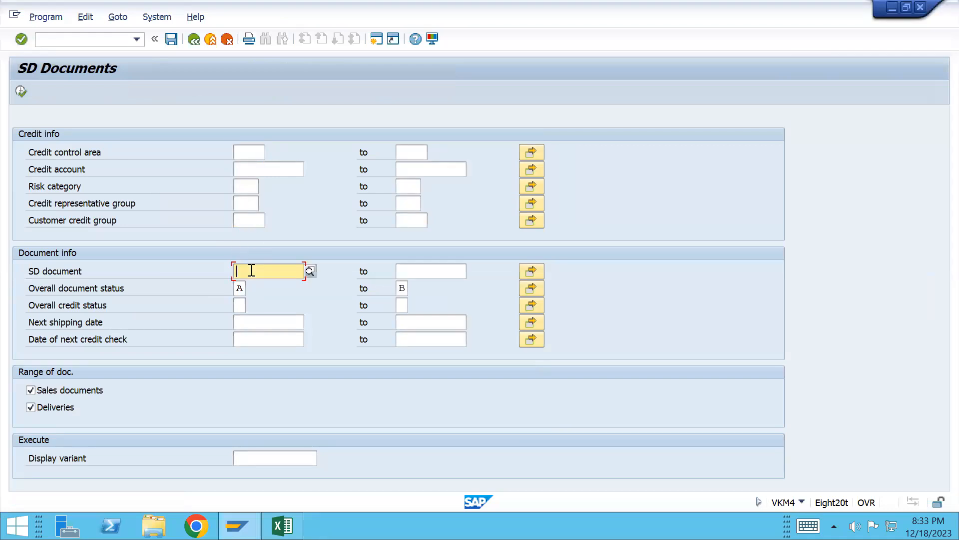
{"action": "left_click", "coordinate": [21, 91]}
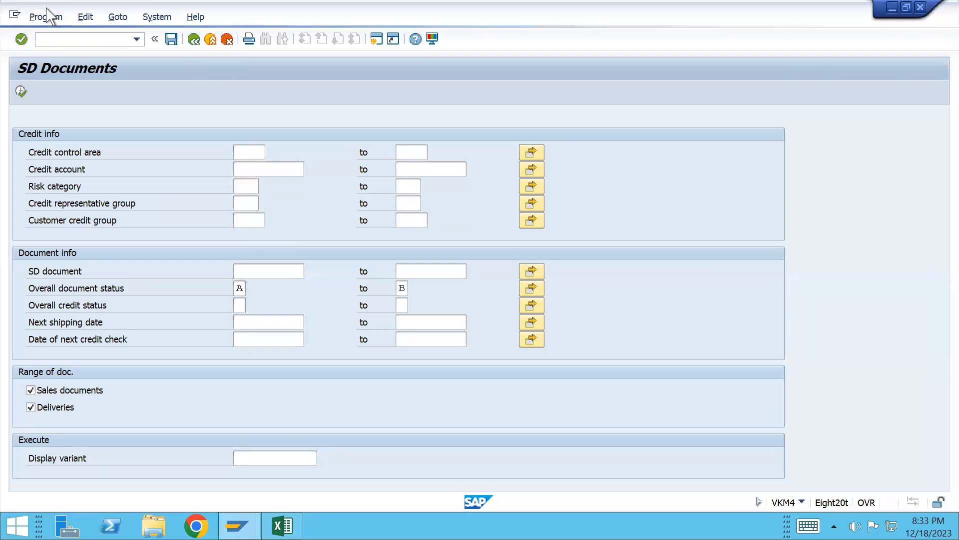
{"action": "left_click", "coordinate": [15, 14]}
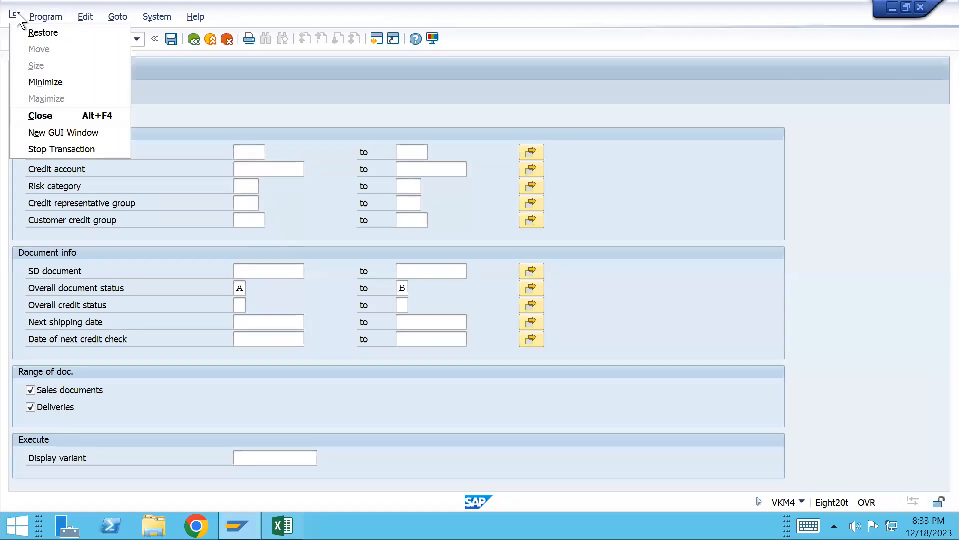
{"action": "left_click", "coordinate": [59, 149]}
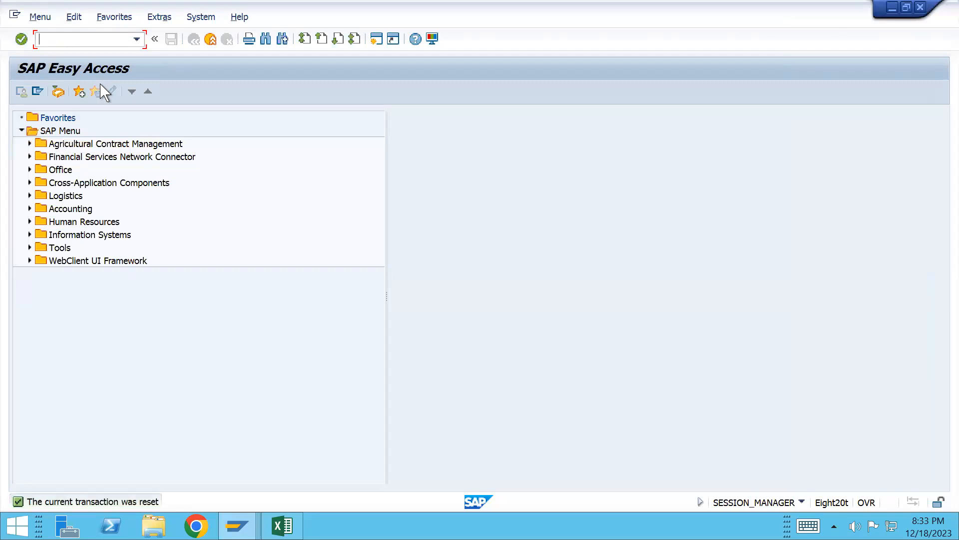
- Switch to the other SAP session, start a new standard order with VA01 and enter the same customer as sold-to party
{"action": "key", "text": "alt+Tab"}
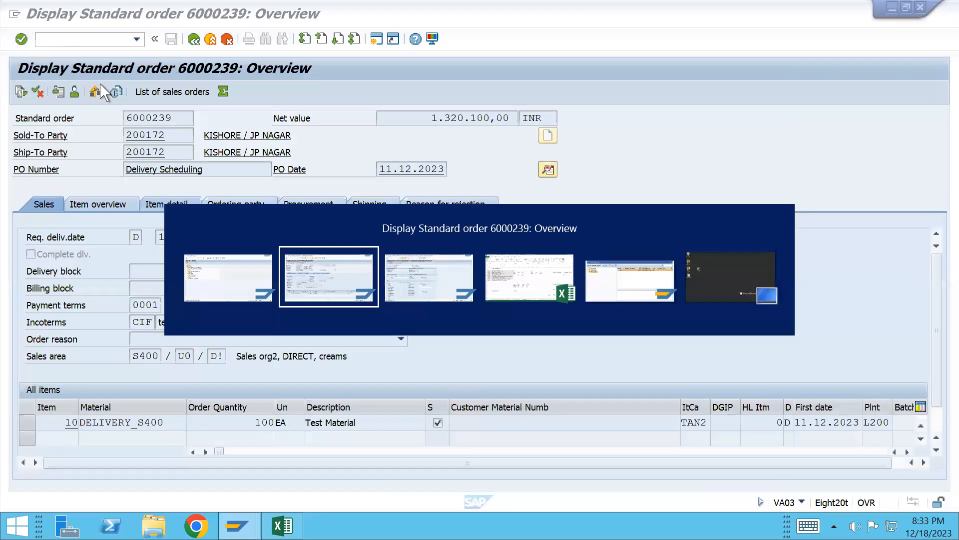
{"action": "key", "text": "alt"}
{"action": "key", "text": "alt"}
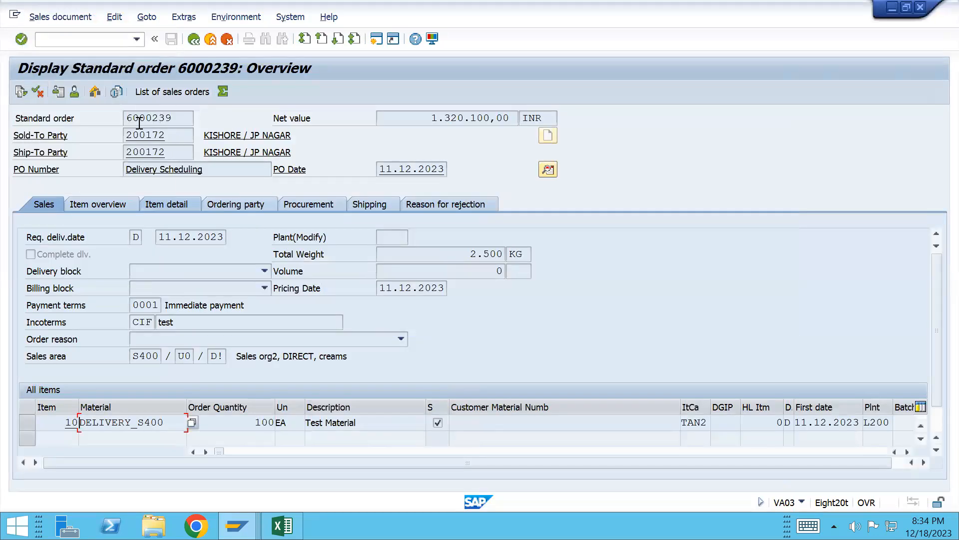
{"action": "key", "text": "ctrl+slash"}
{"action": "type", "text": "/nva01"}
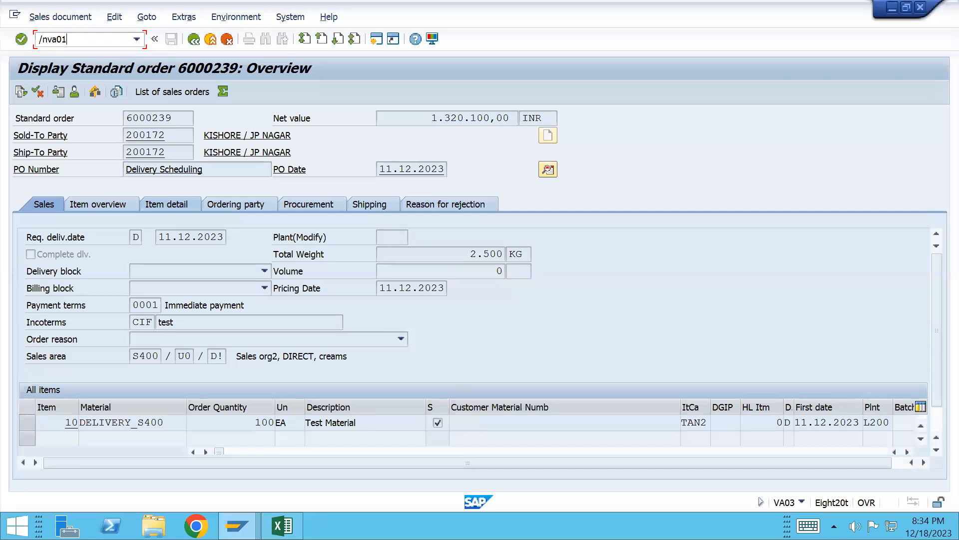
{"action": "key", "text": "Return"}
{"action": "key", "text": "Return"}
{"action": "type", "text": "200178"}
- Add material DELIVERY_S400 with order quantity 10 as the first item of this further order
{"action": "key", "text": "Down"}
{"action": "key", "text": "Down"}
{"action": "key", "text": "Down"}
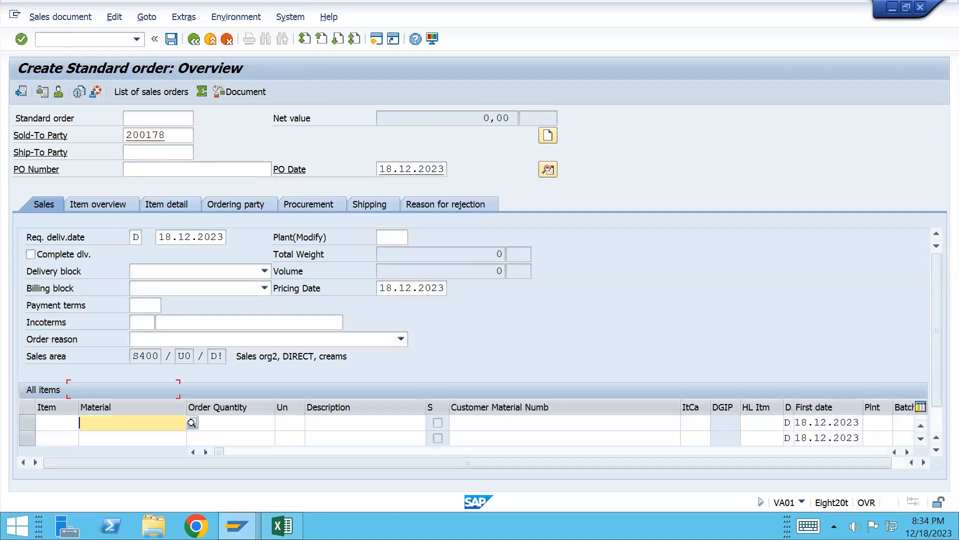
{"action": "key", "text": "Down"}
{"action": "key", "text": "Tab"}
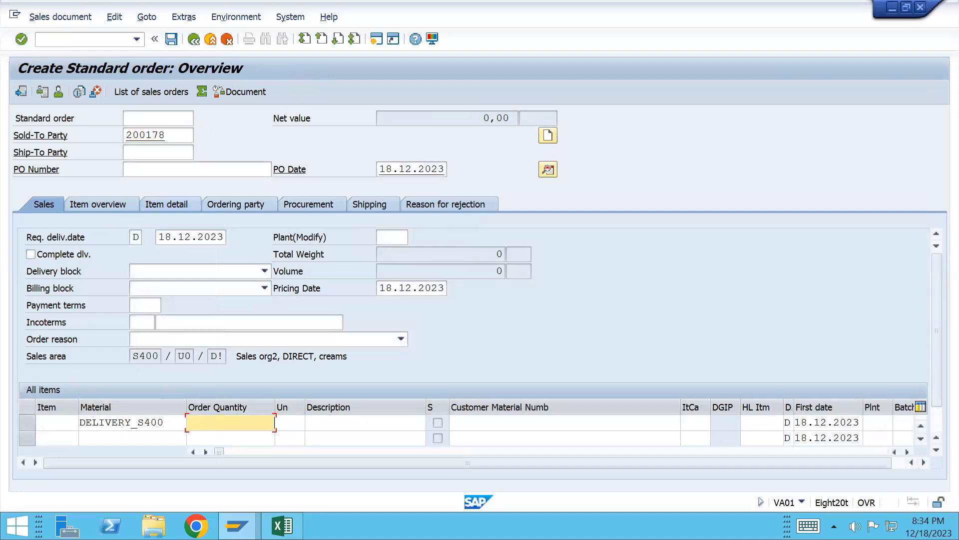
{"action": "type", "text": "10"}
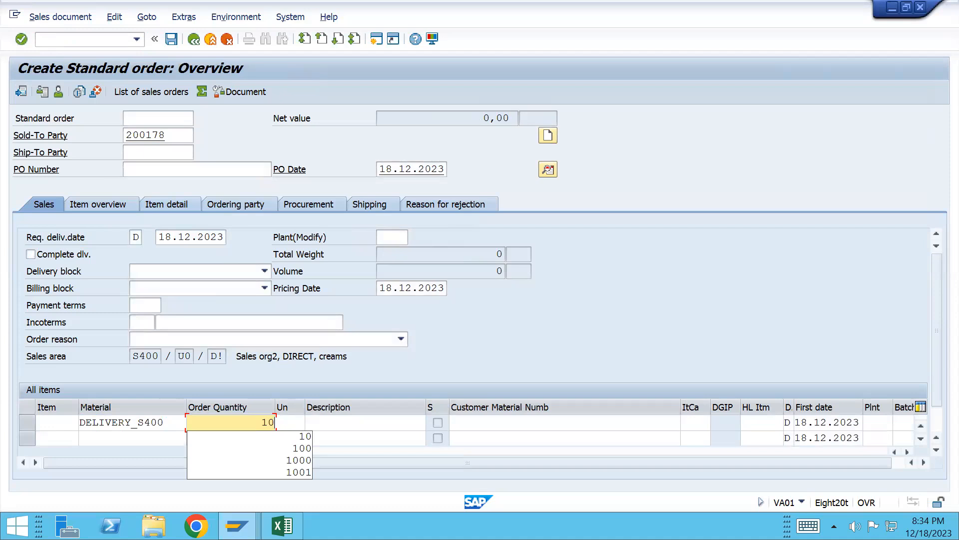
{"action": "key", "text": "Return"}
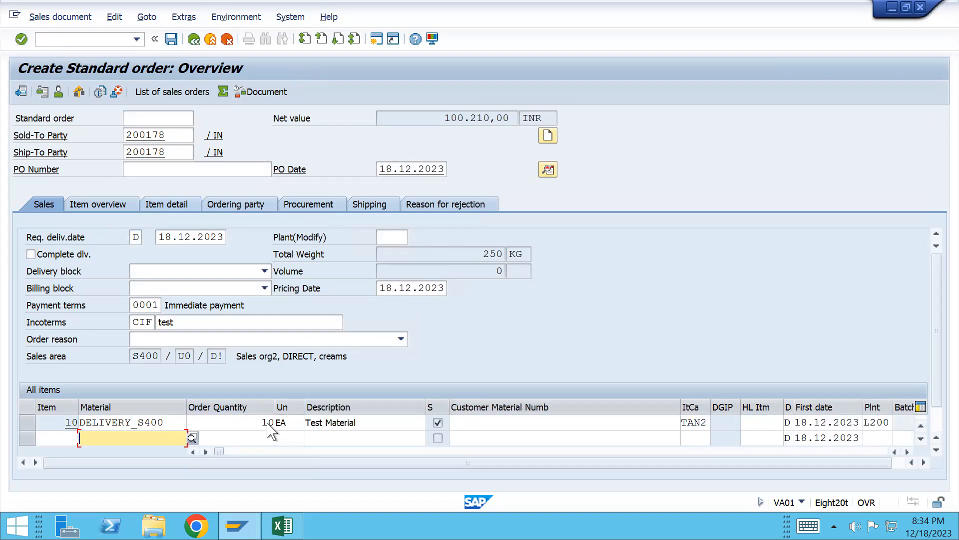
- Save the standard order, check the amount by which the credit limit is exceeded and dismiss the message
{"action": "key", "text": "Return"}
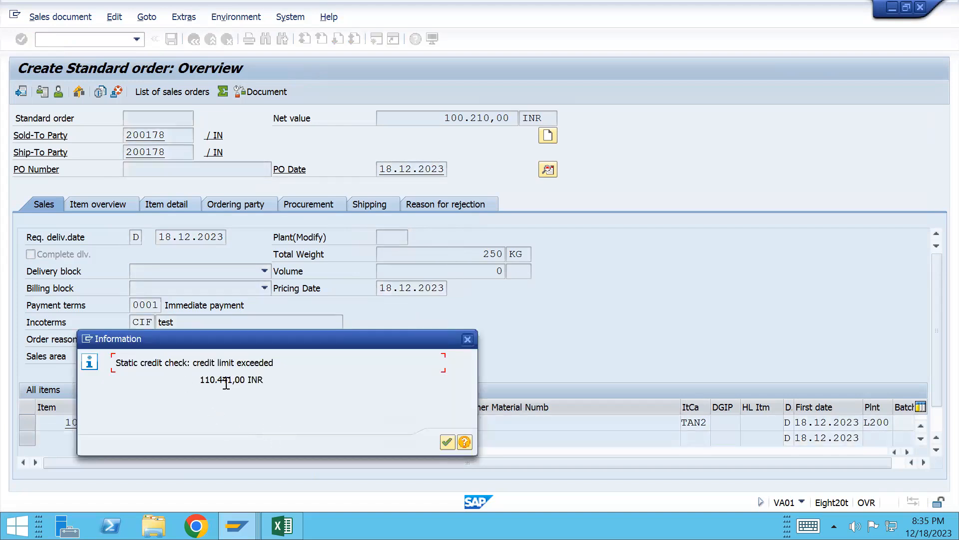
{"action": "left_click_drag", "start_coordinate": [200, 379], "coordinate": [272, 380]}
{"action": "left_click", "coordinate": [467, 340]}
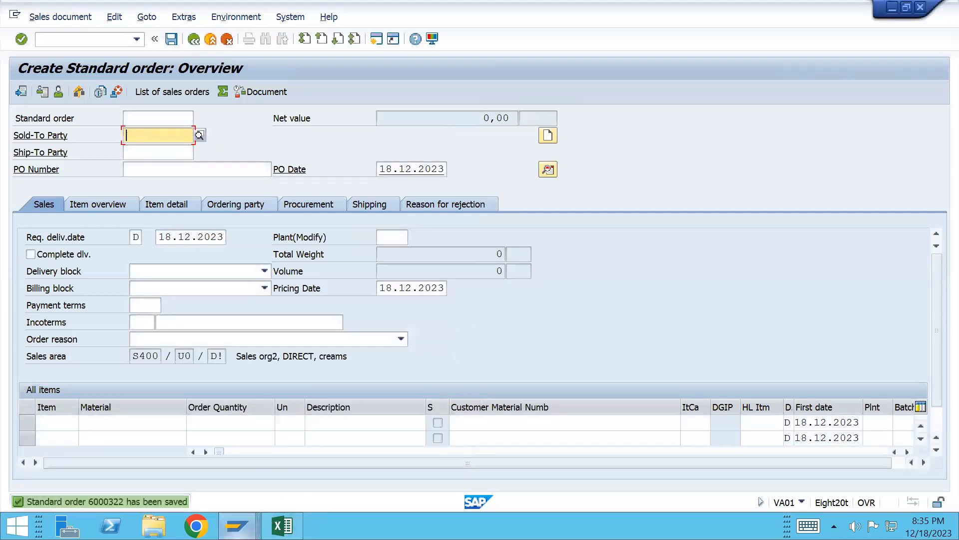
- Switch to the other SAP session and display the customer's credit overview with FD33 for credit control area H300
{"action": "mouse_move", "coordinate": [238, 526]}
{"action": "left_click", "coordinate": [545, 452]}
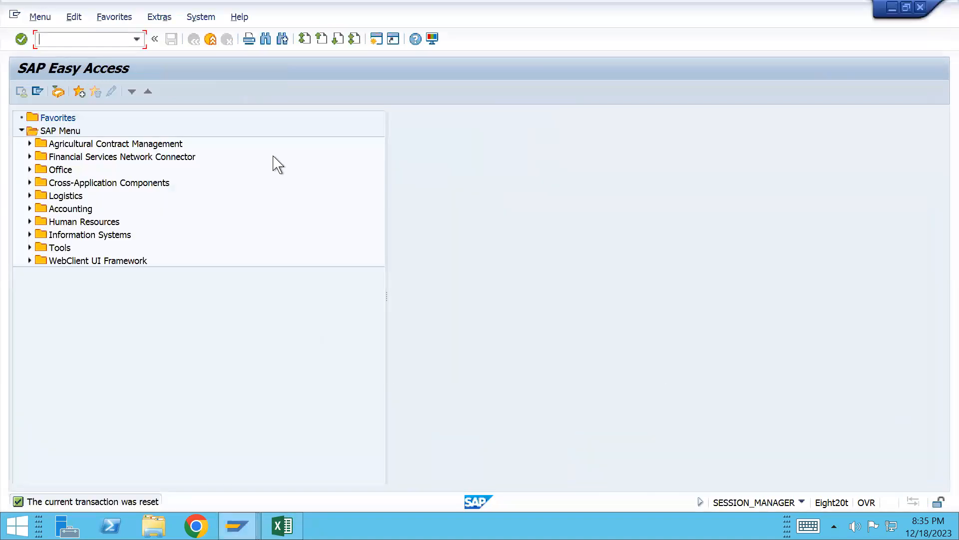
{"action": "type", "text": "/n"}
{"action": "type", "text": "fb03"}
{"action": "key", "text": "Return"}
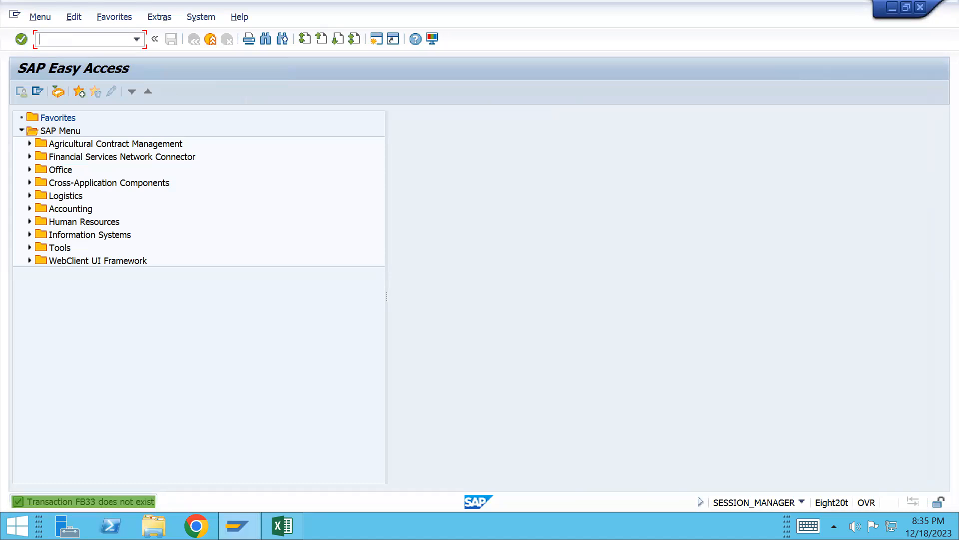
{"action": "type", "text": "/nfd33"}
{"action": "key", "text": "Return"}
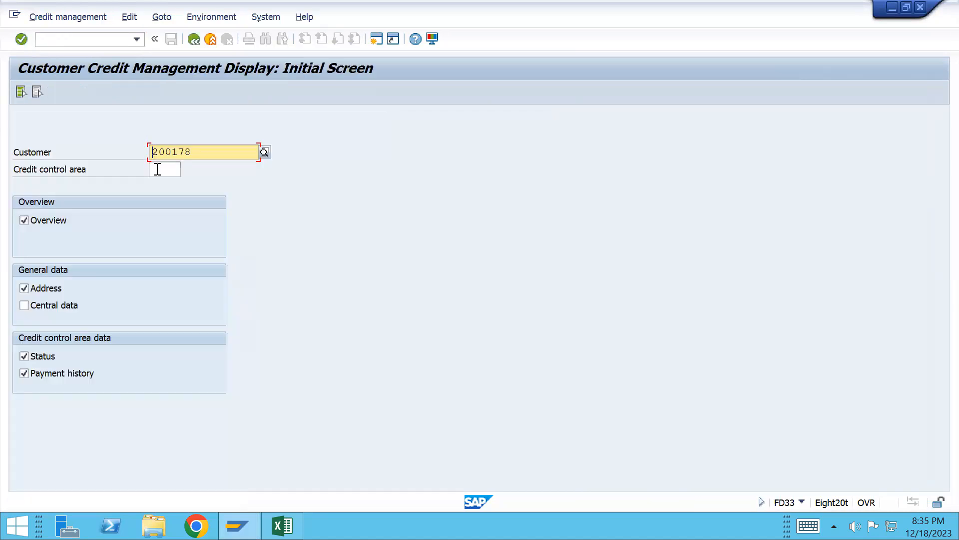
{"action": "left_click", "coordinate": [160, 170]}
{"action": "type", "text": "H300"}
{"action": "key", "text": "Return"}
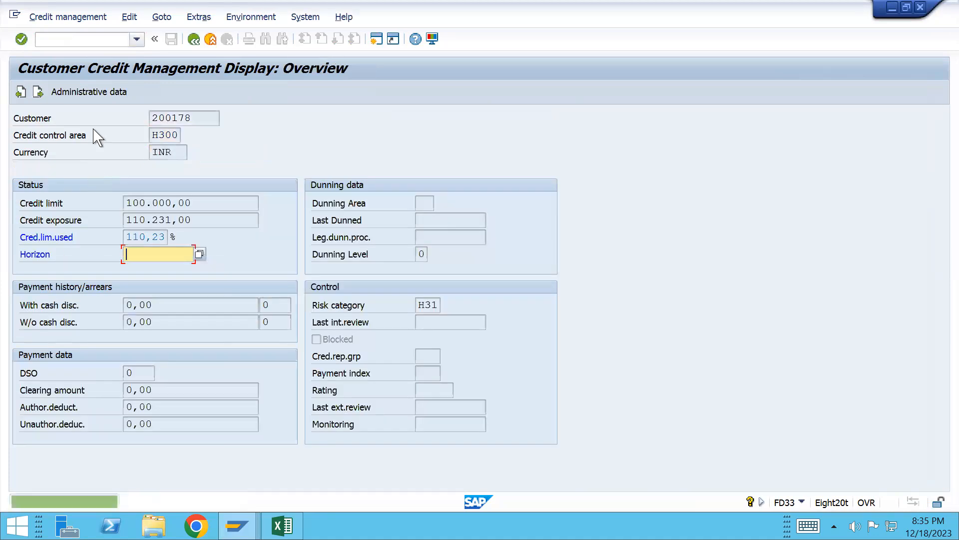
- Check the customer's open sales values for orders, deliveries and billing documents, and leave the credit overview
{"action": "left_click", "coordinate": [198, 17]}
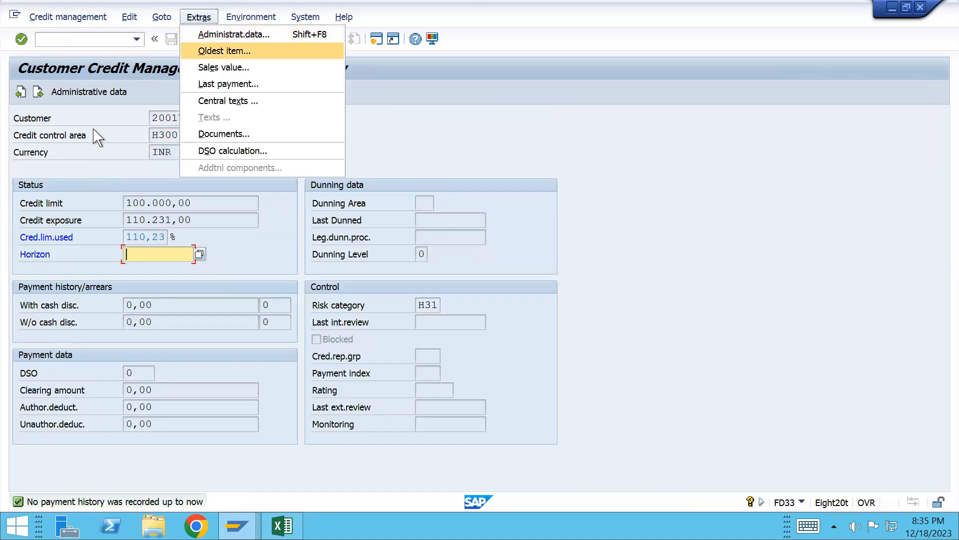
{"action": "left_click", "coordinate": [224, 67]}
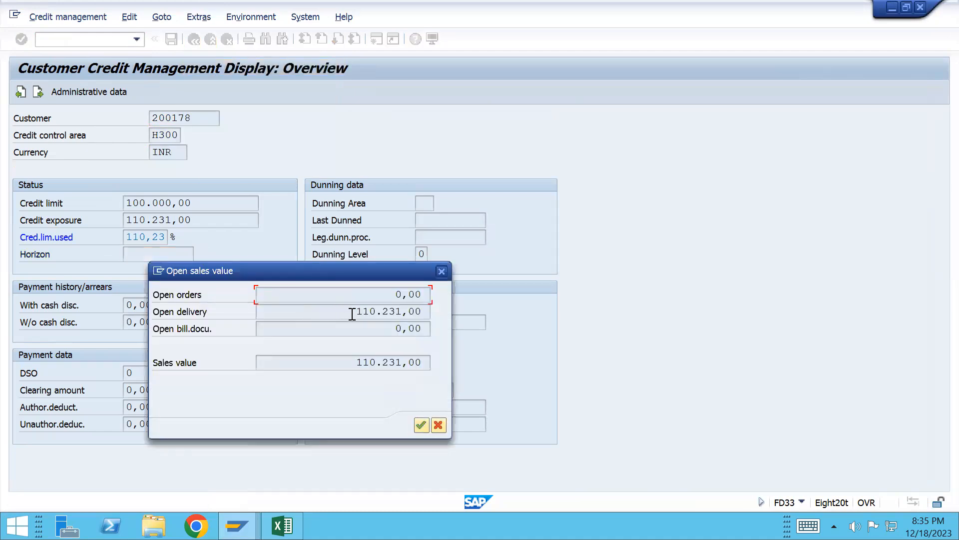
{"action": "double_click", "coordinate": [406, 311]}
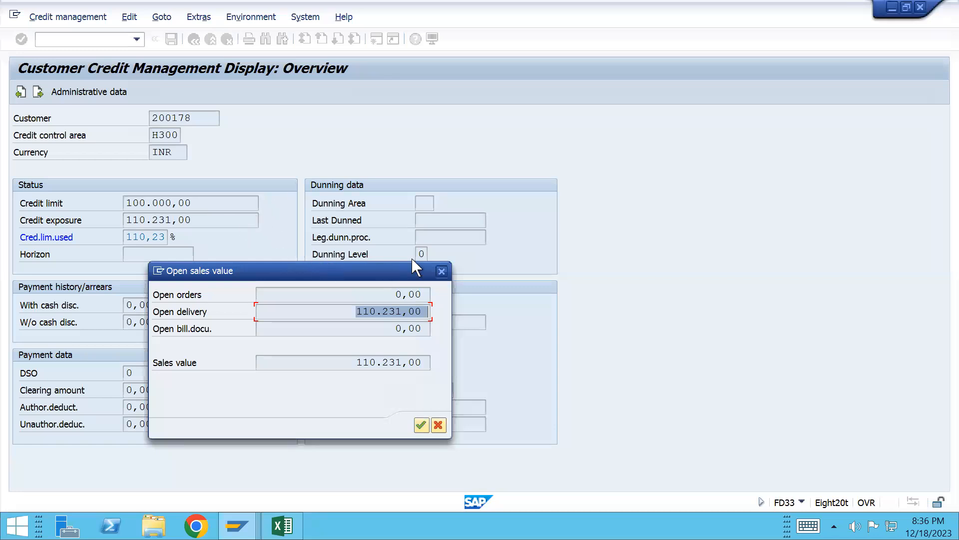
{"action": "left_click", "coordinate": [441, 271]}
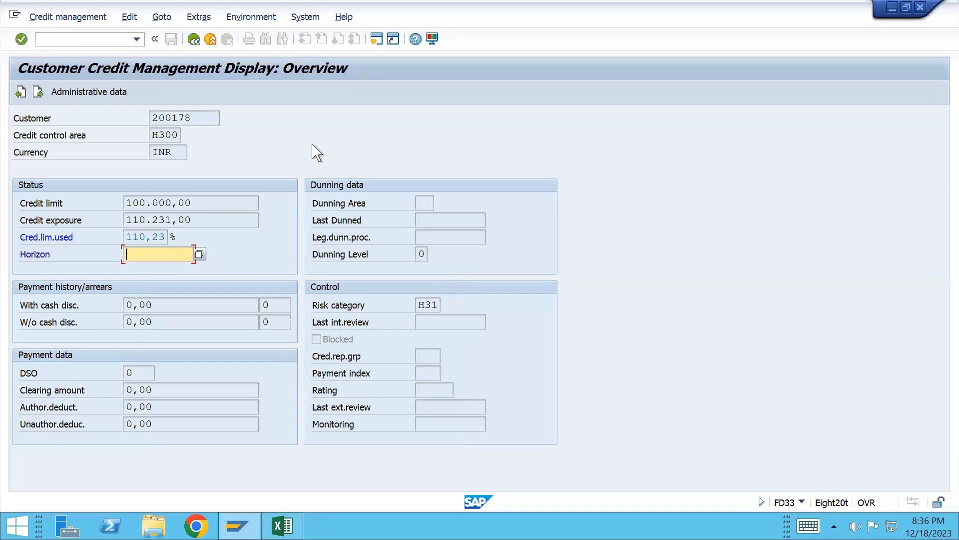
{"action": "left_click", "coordinate": [194, 39]}
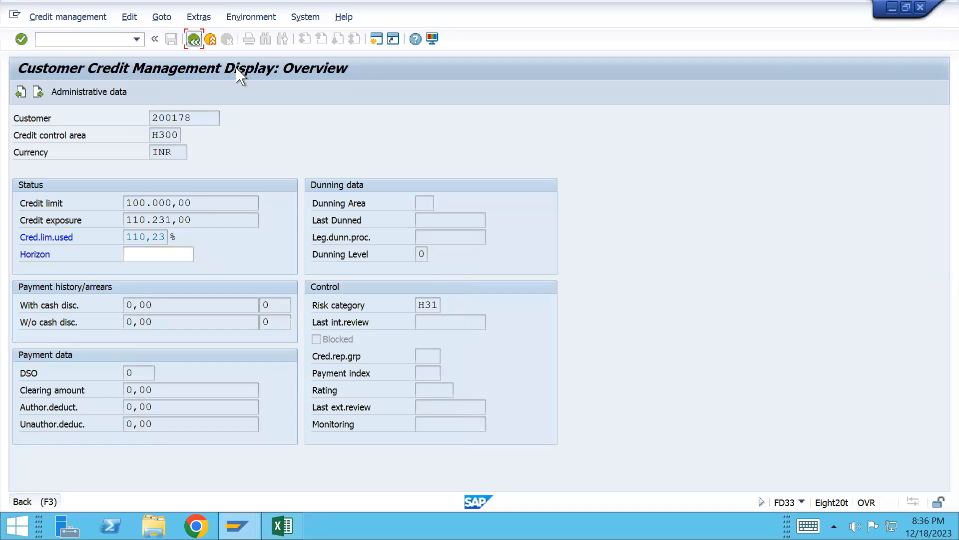
- Switch to the OVA8 automatic credit control session and examine the credit update options available for H300, H31, H1
{"action": "left_click", "coordinate": [237, 526]}
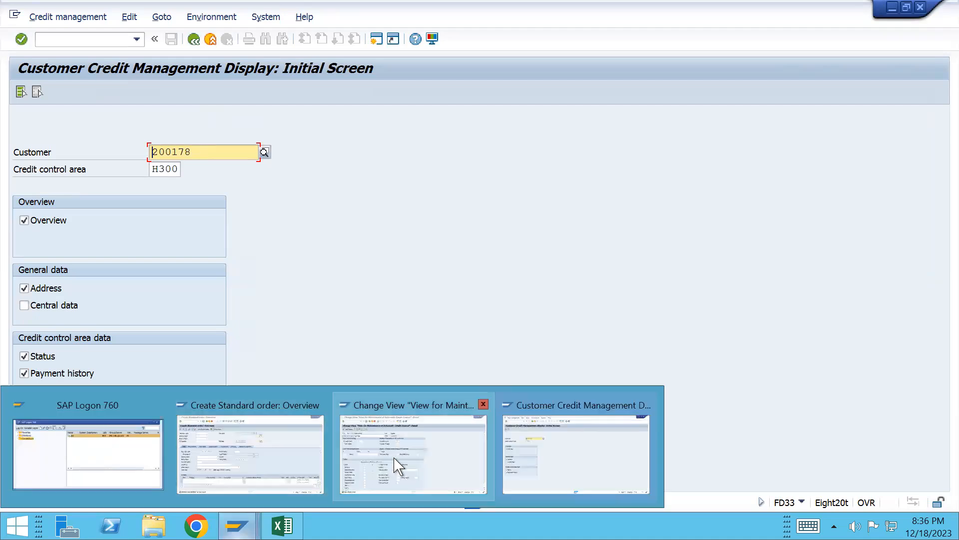
{"action": "left_click", "coordinate": [398, 464]}
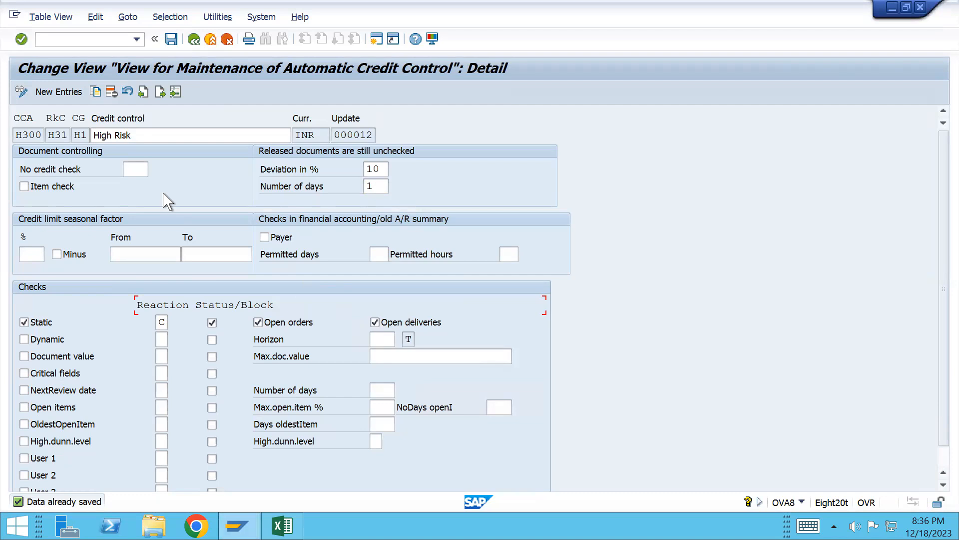
{"action": "left_click", "coordinate": [357, 136]}
{"action": "left_click", "coordinate": [381, 135]}
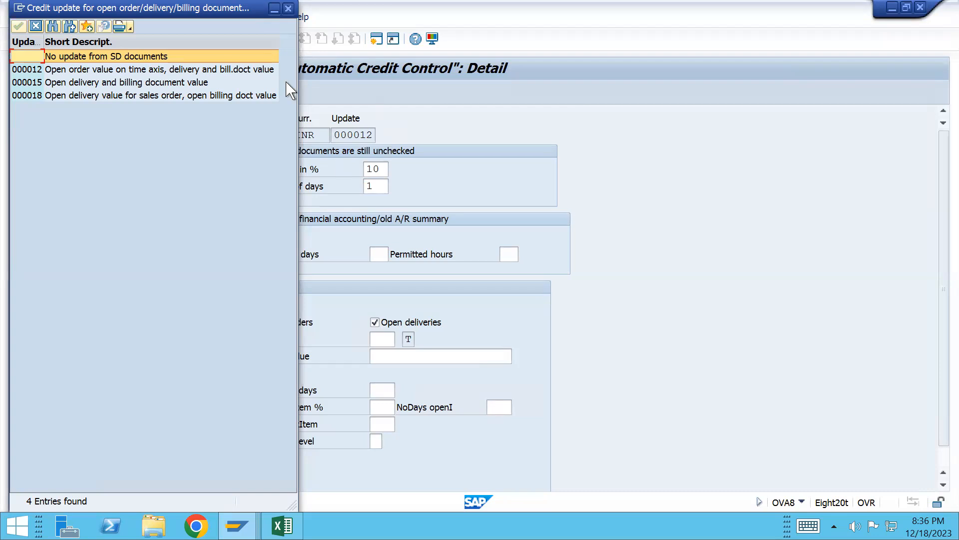
{"action": "left_click_drag", "start_coordinate": [229, 7], "coordinate": [644, 125]}
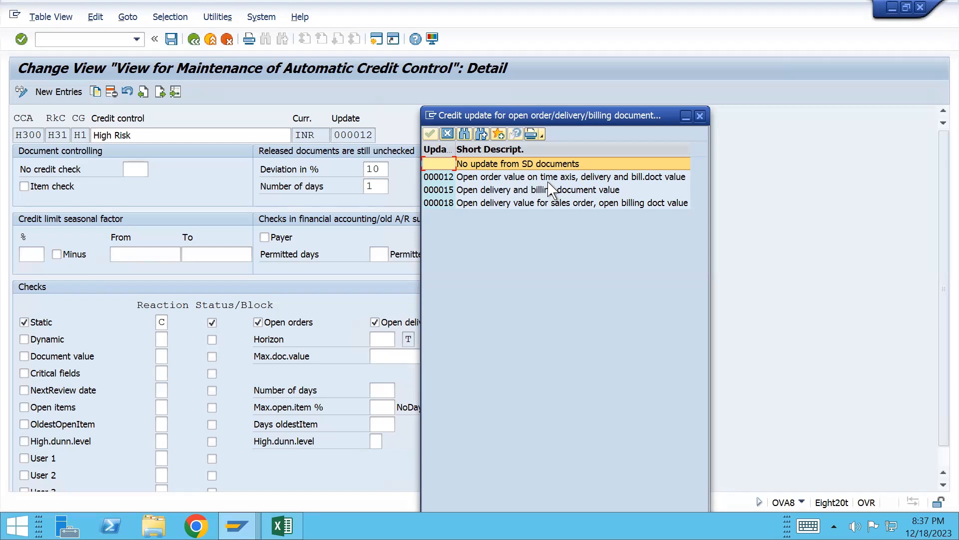
{"action": "left_click", "coordinate": [702, 115]}
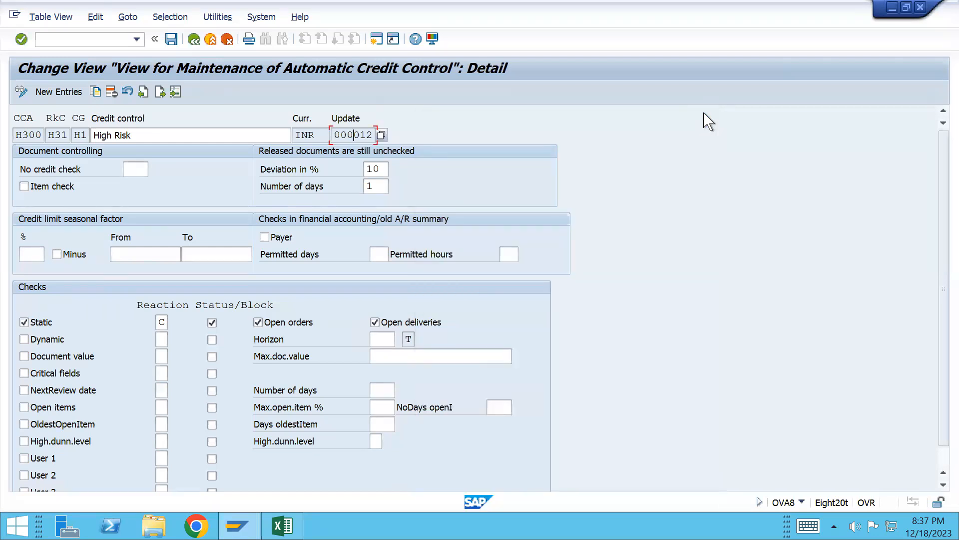
{"action": "left_click", "coordinate": [381, 135]}
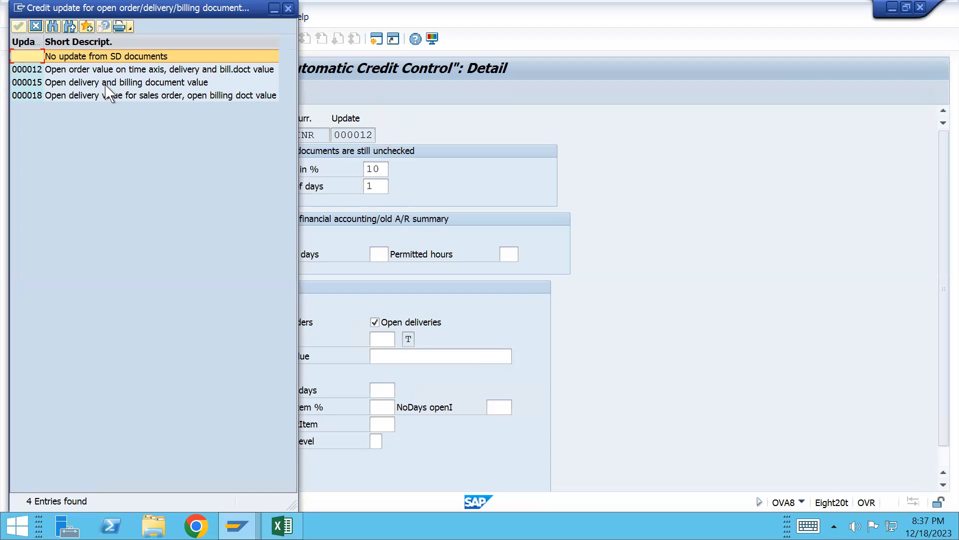
{"action": "key", "text": "Escape"}
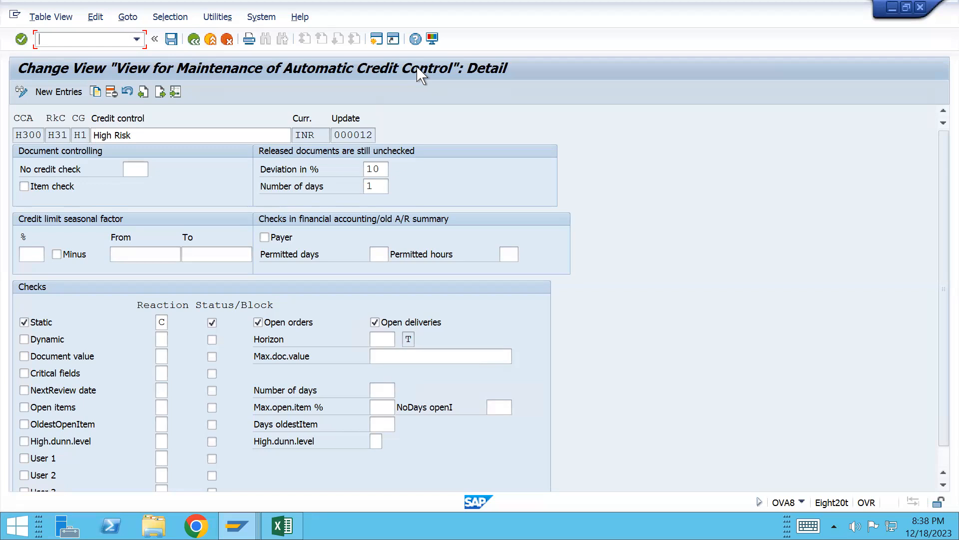
- Look at update group 000015 for open delivery and billing document value, and choose 000012 as the credit update
{"action": "left_click", "coordinate": [372, 136]}
{"action": "left_click", "coordinate": [382, 135]}
{"action": "left_click", "coordinate": [30, 83]}
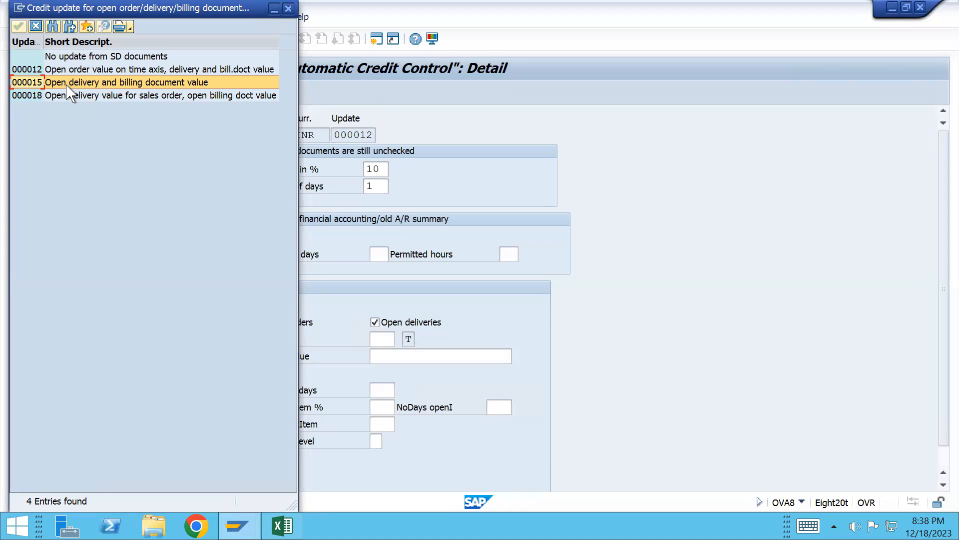
{"action": "double_click", "coordinate": [108, 69]}
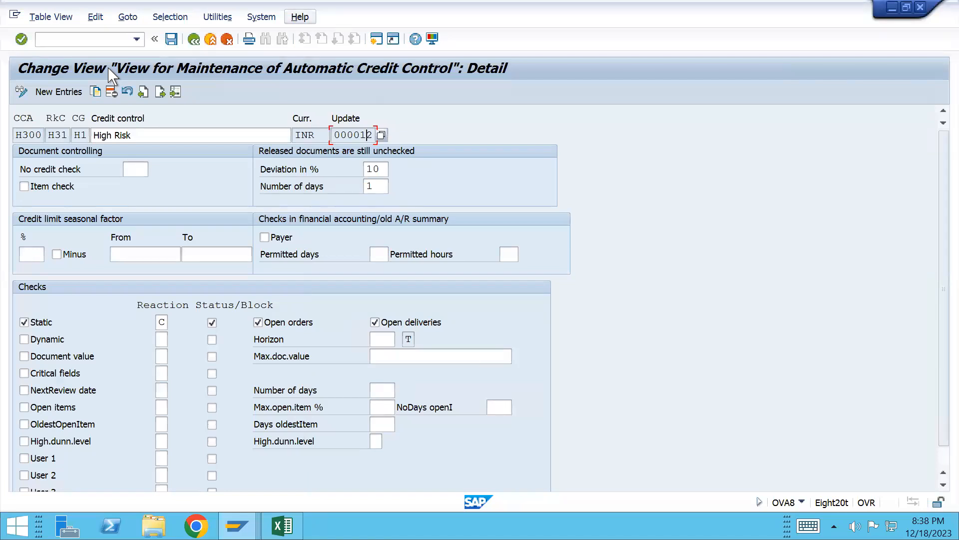
- Compare the descriptions of update groups 000018, 000012 and 000015, and close the list without choosing one
{"action": "left_click", "coordinate": [382, 136]}
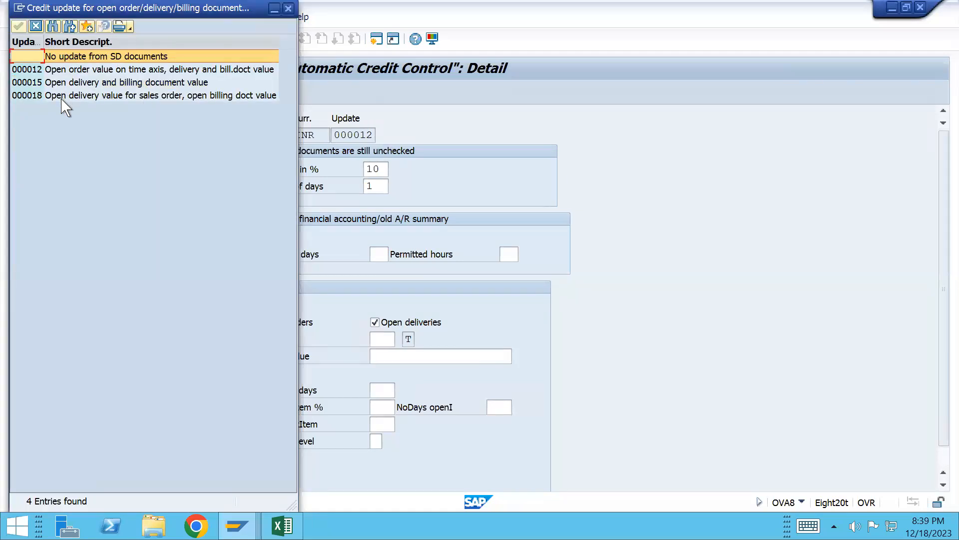
{"action": "left_click", "coordinate": [64, 96]}
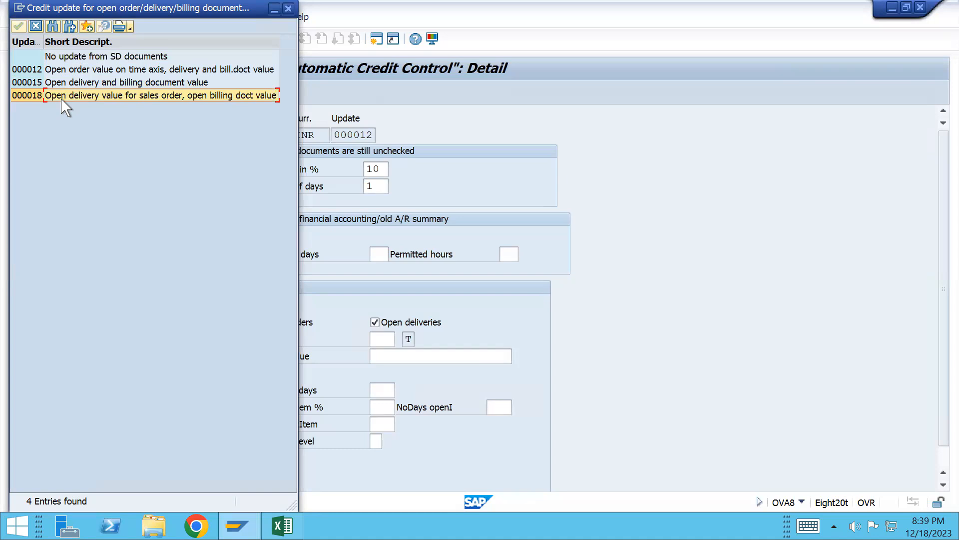
{"action": "left_click", "coordinate": [53, 74]}
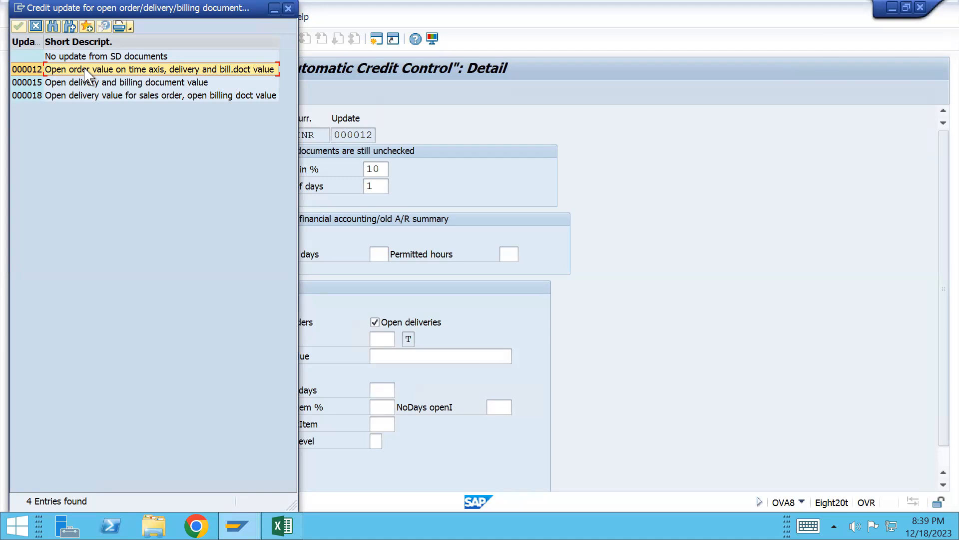
{"action": "left_click", "coordinate": [64, 86]}
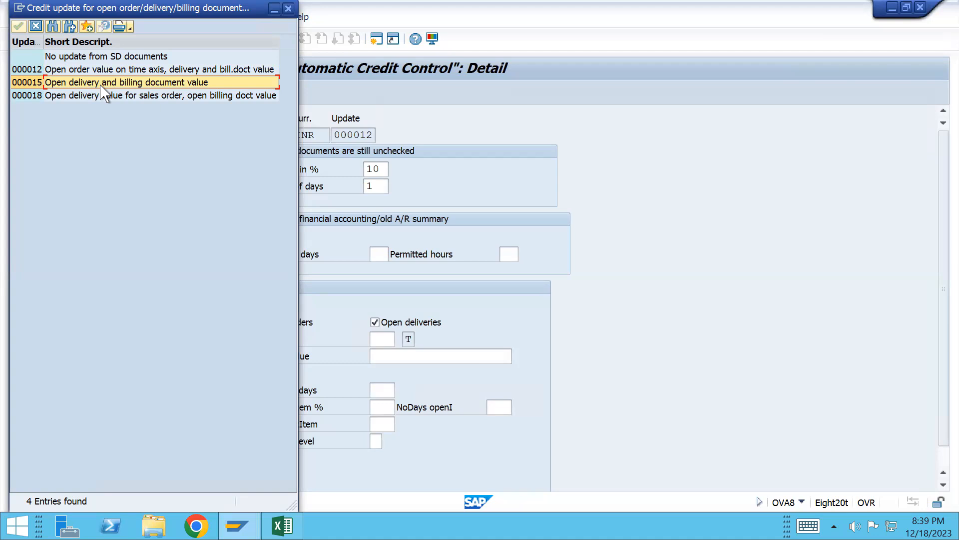
{"action": "left_click", "coordinate": [84, 96]}
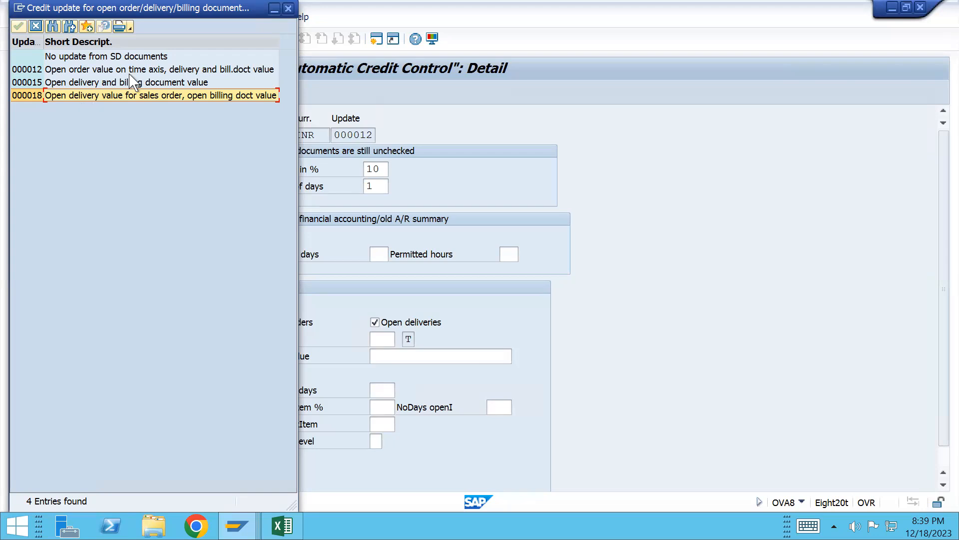
{"action": "left_click", "coordinate": [288, 8]}
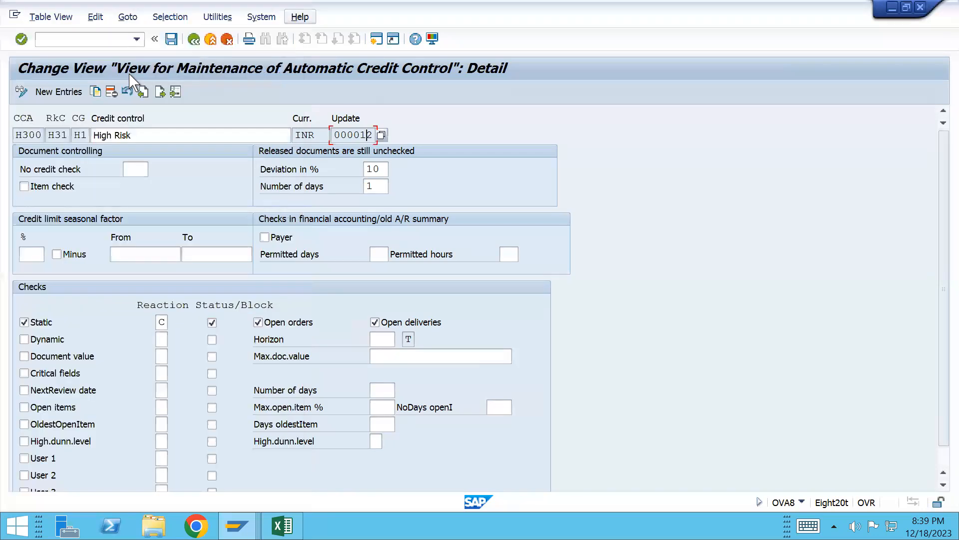
- Review the credit update options again and select 000012, Open order value on time axis, delivery and bill.doct value
{"action": "left_click", "coordinate": [382, 135]}
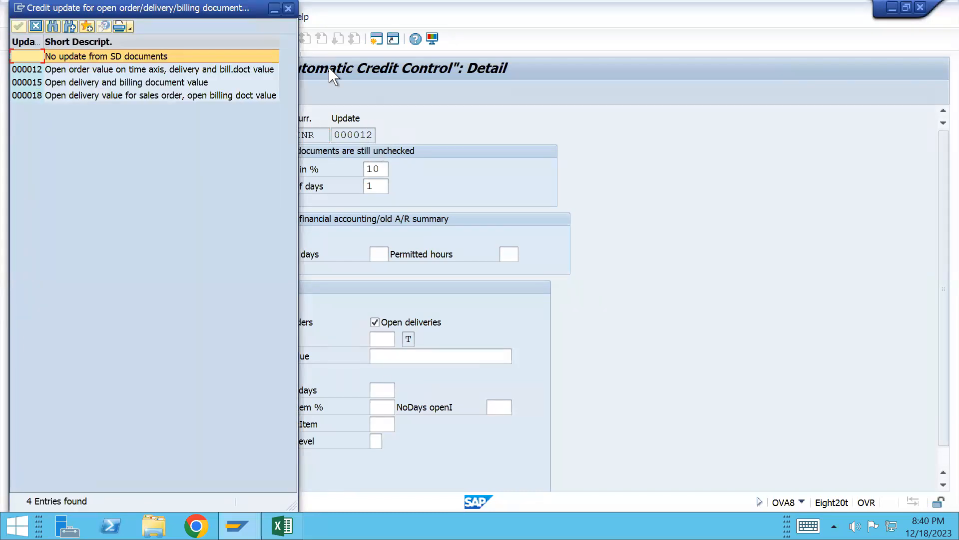
{"action": "key", "text": "Escape"}
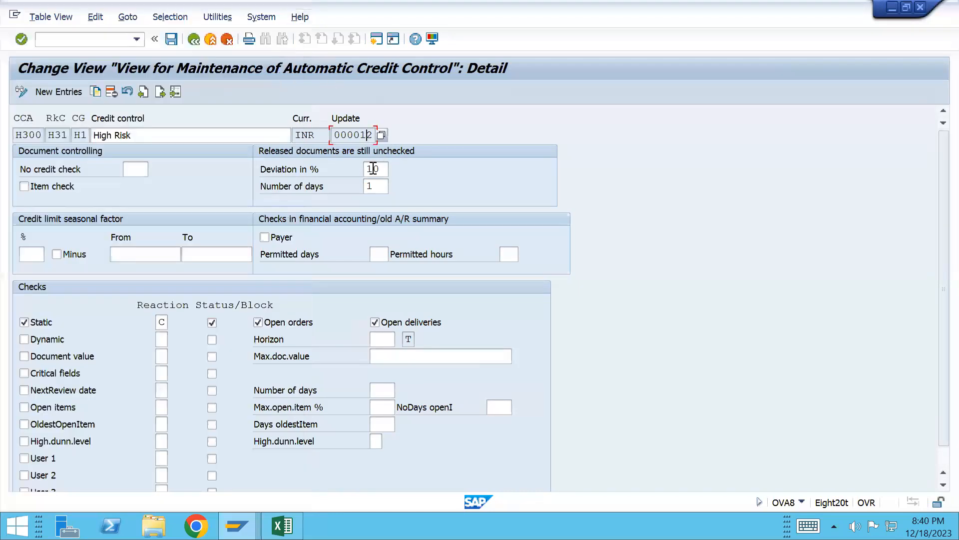
{"action": "left_click", "coordinate": [384, 136]}
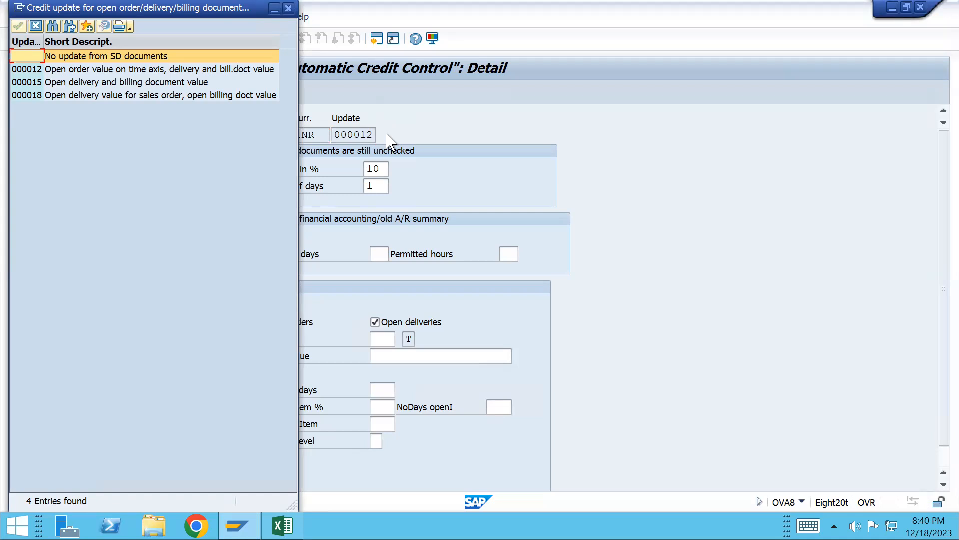
{"action": "double_click", "coordinate": [185, 70]}
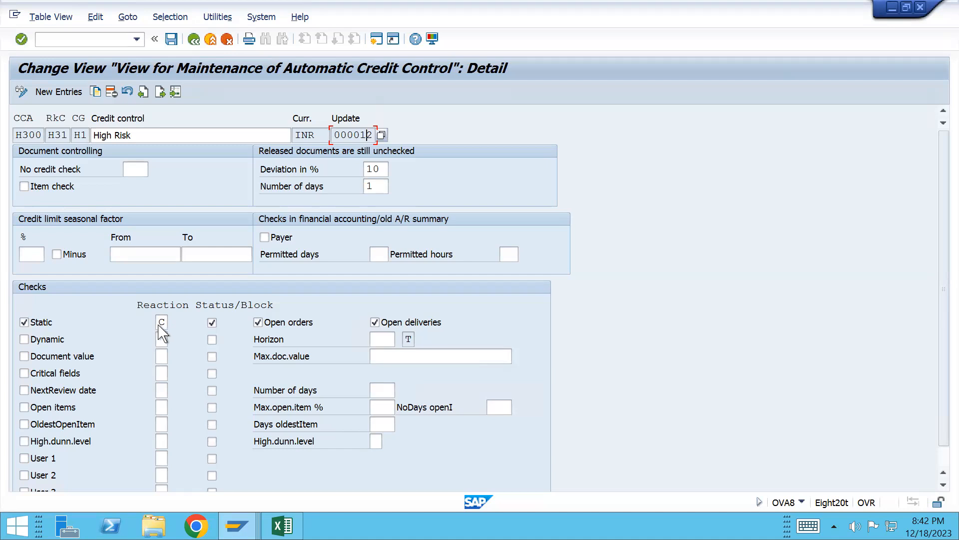
- Set the reaction of the static credit check to A (Warning) and save the automatic credit control settings
{"action": "left_click", "coordinate": [160, 323]}
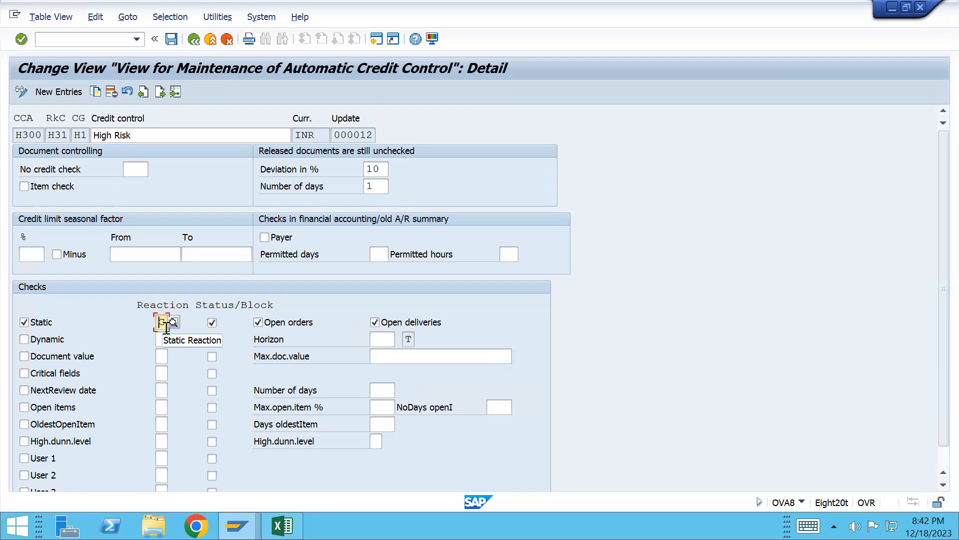
{"action": "left_click", "coordinate": [173, 322]}
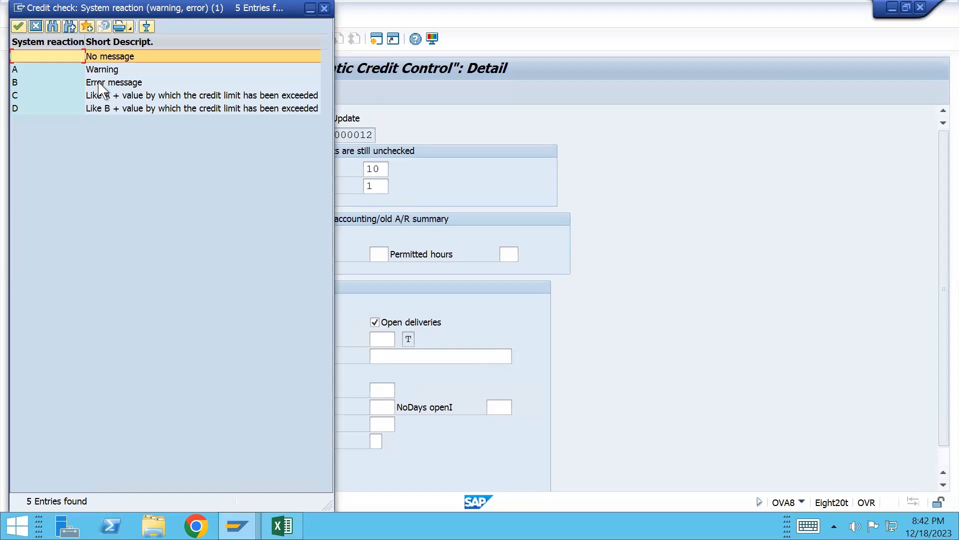
{"action": "left_click_drag", "start_coordinate": [149, 8], "coordinate": [482, 61]}
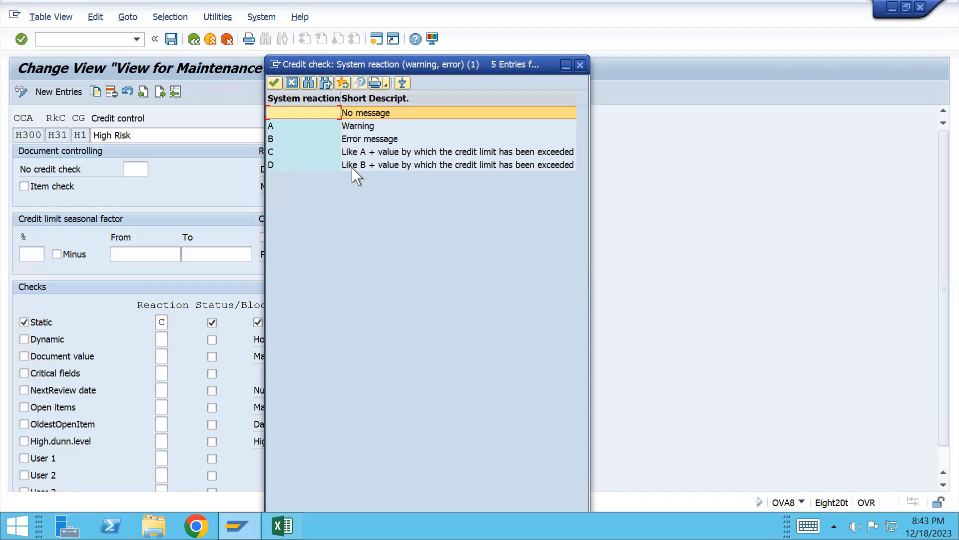
{"action": "double_click", "coordinate": [306, 128]}
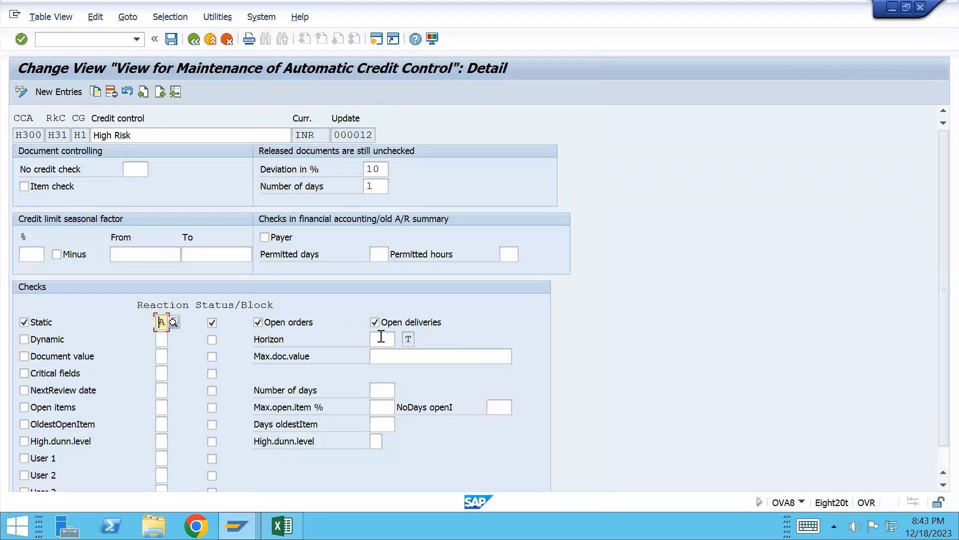
{"action": "key", "text": "ctrl+s"}
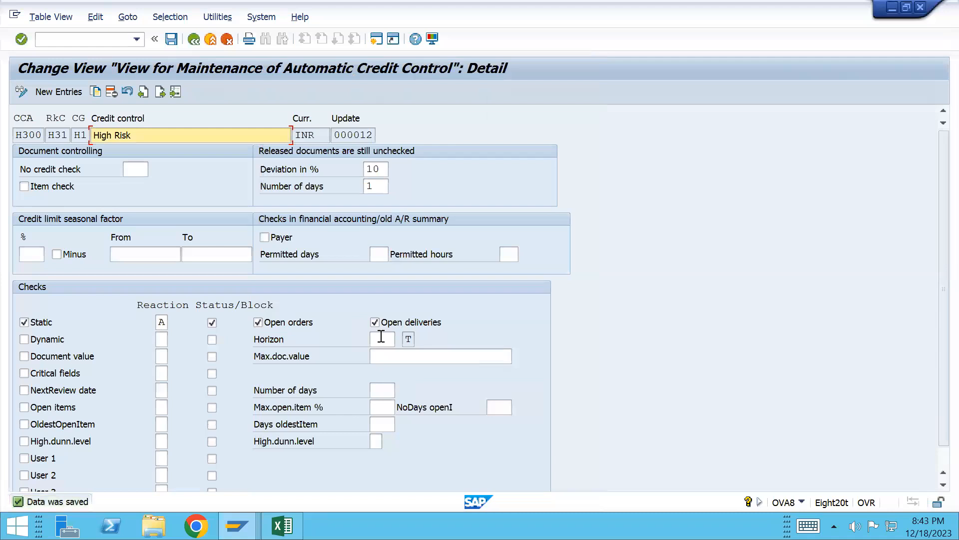
- Switch to the SAP session with the empty VA01 standard order
{"action": "mouse_move", "coordinate": [237, 525]}
{"action": "mouse_move", "coordinate": [541, 458]}
{"action": "left_click", "coordinate": [242, 479]}
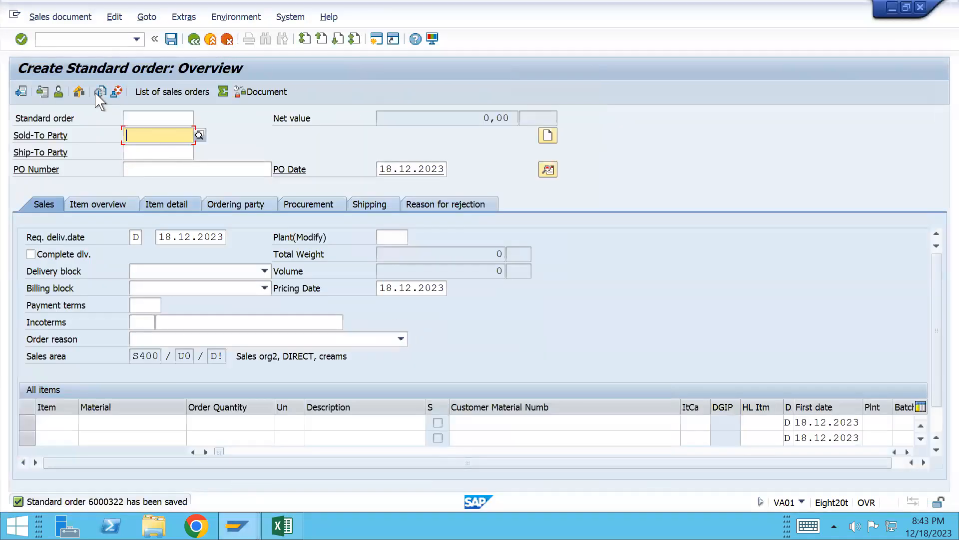
- Start transaction VA01 afresh and continue to the order overview with order type OR2 and sales area S400/U0/D!
{"action": "key", "text": "ctrl+slash"}
{"action": "type", "text": "/nv"}
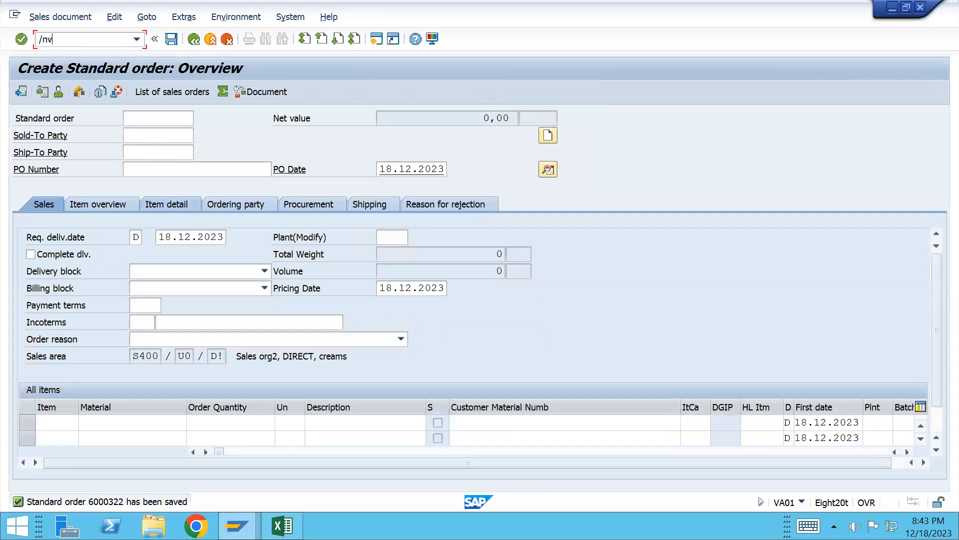
{"action": "type", "text": "a01"}
{"action": "key", "text": "Return"}
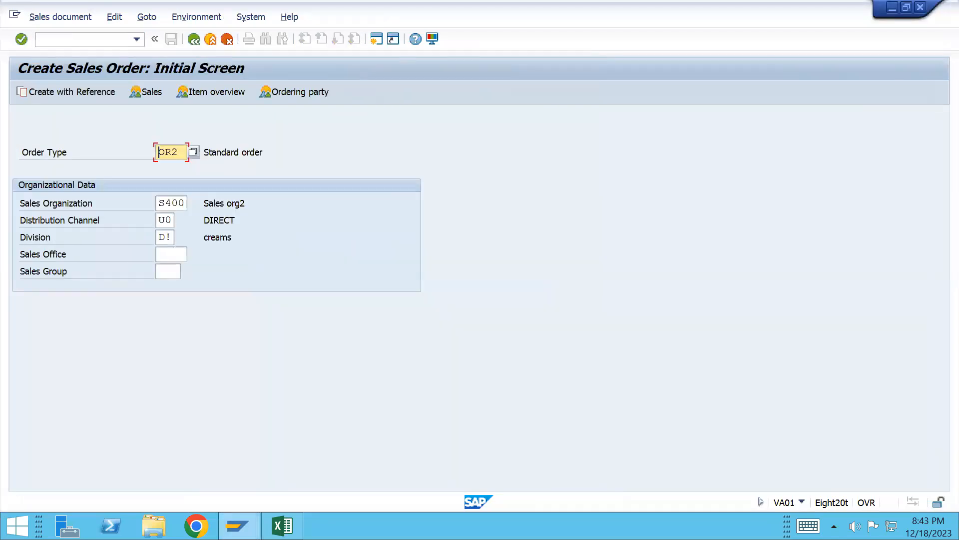
{"action": "key", "text": "Return"}
- Enter the sold-to customer number and an item for material DELIVERY_S400 with quantity 1, and save the order
{"action": "type", "text": "200178"}
{"action": "key", "text": "Tab"}
{"action": "key", "text": "Down"}
{"action": "key", "text": "Down"}
{"action": "key", "text": "Down"}
{"action": "key", "text": "Down"}
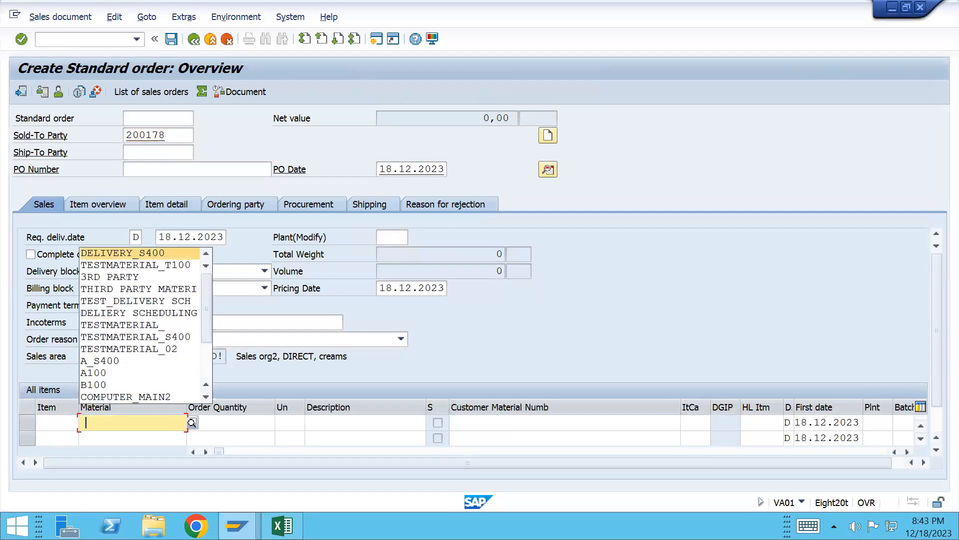
{"action": "key", "text": "Return"}
{"action": "key", "text": "Tab"}
{"action": "type", "text": "1"}
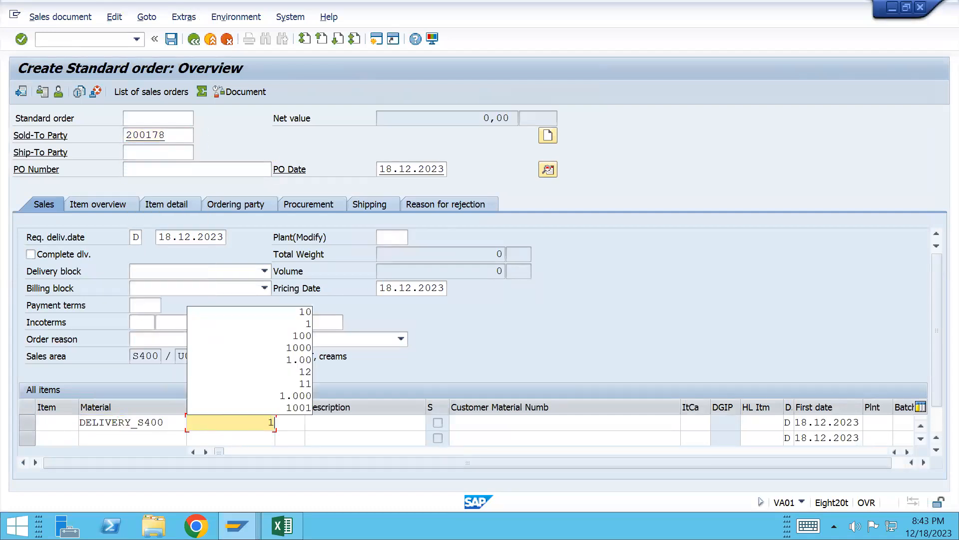
{"action": "key", "text": "Return"}
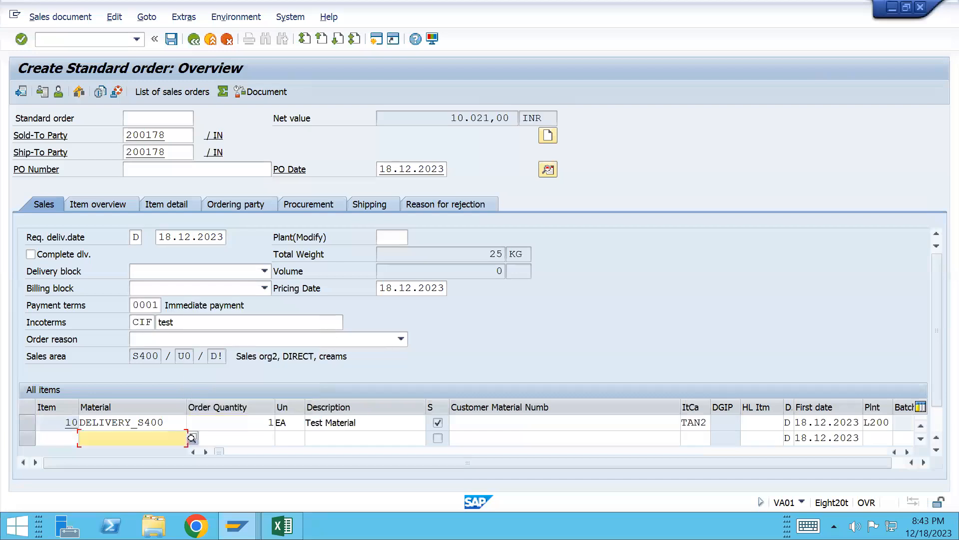
{"action": "key", "text": "ctrl+s"}
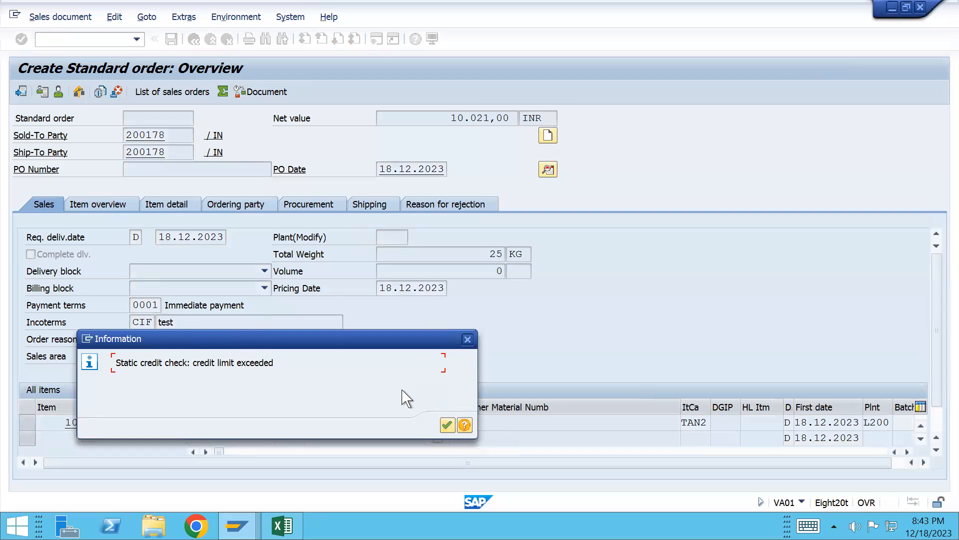
- In the High Risk automatic credit control window, set the Static check's reaction to C and save the change
{"action": "key", "text": "alt+Tab"}
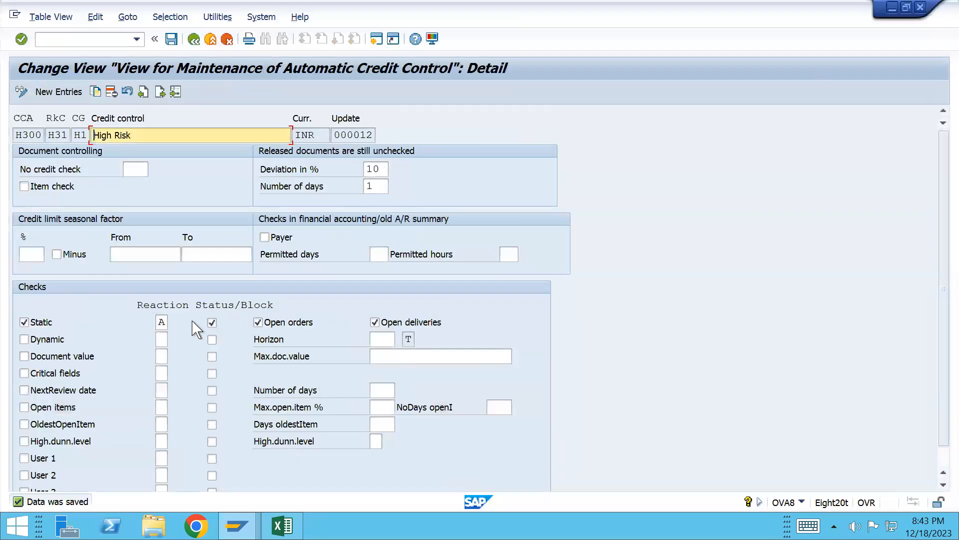
{"action": "left_click", "coordinate": [161, 321]}
{"action": "key", "text": "BackSpace"}
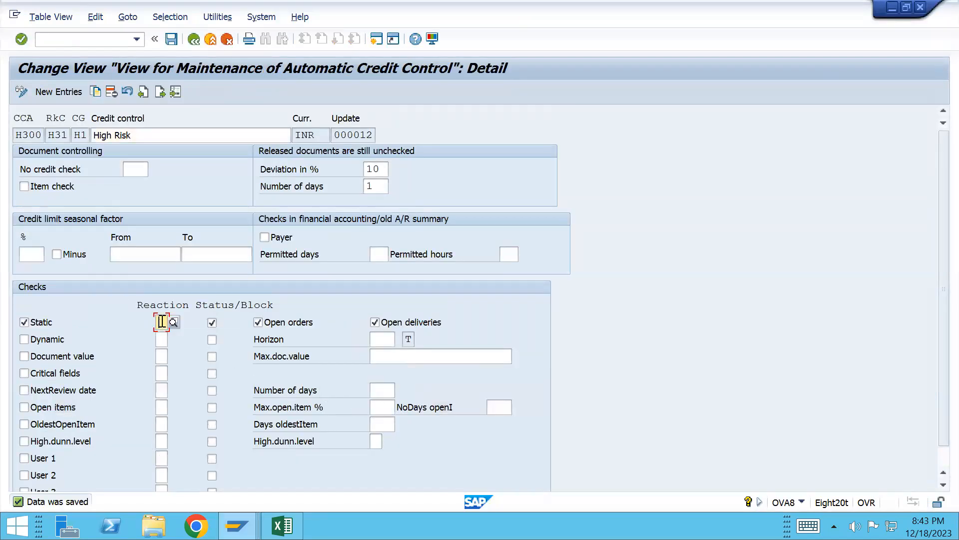
{"action": "type", "text": "C"}
{"action": "key", "text": "Return"}
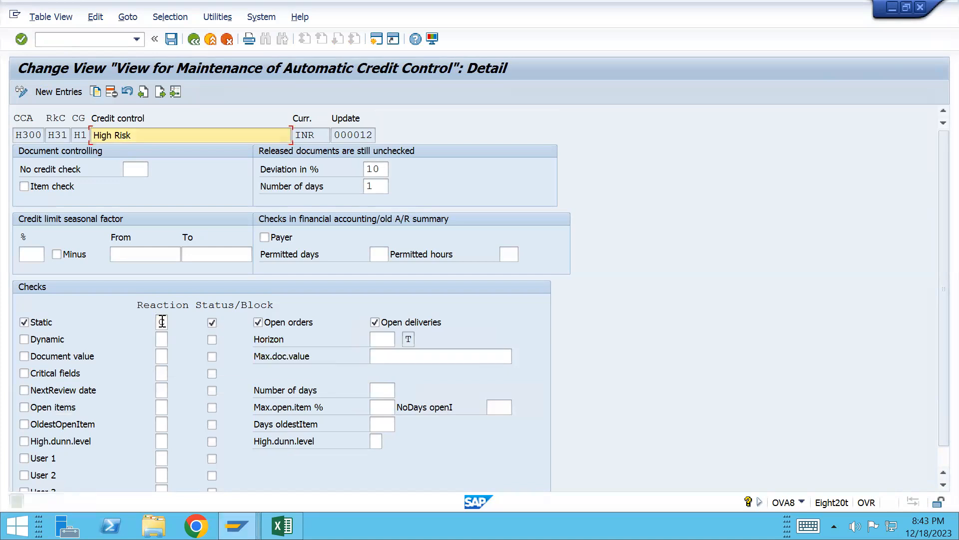
- Return to the sales order window, dismiss the credit message, and open another OR2 standard order with VA01
{"action": "key", "text": "alt+Tab"}
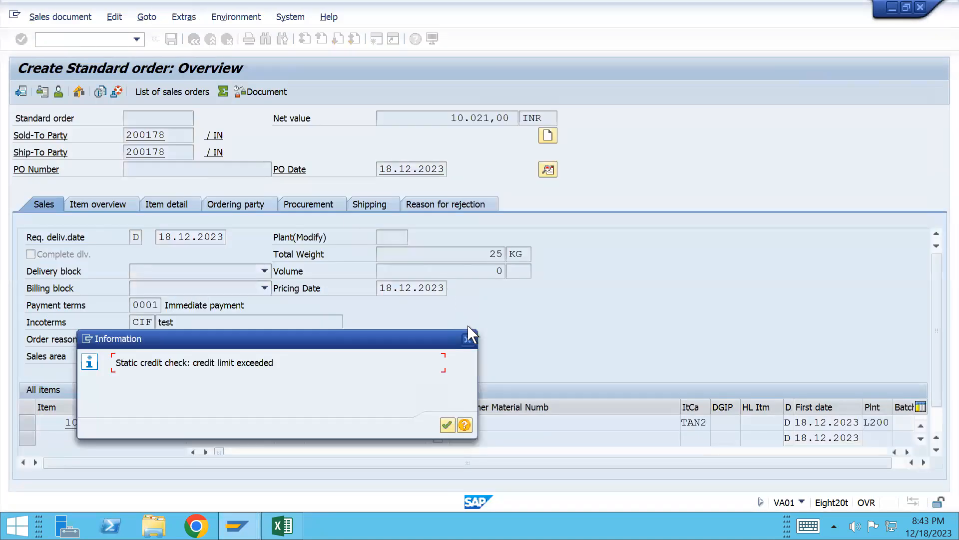
{"action": "left_click", "coordinate": [468, 339]}
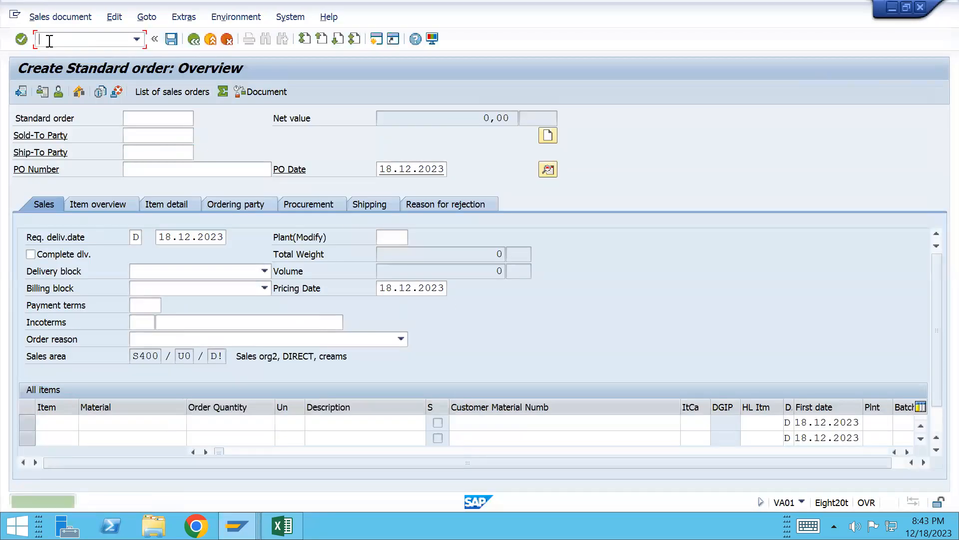
{"action": "type", "text": "/nva01"}
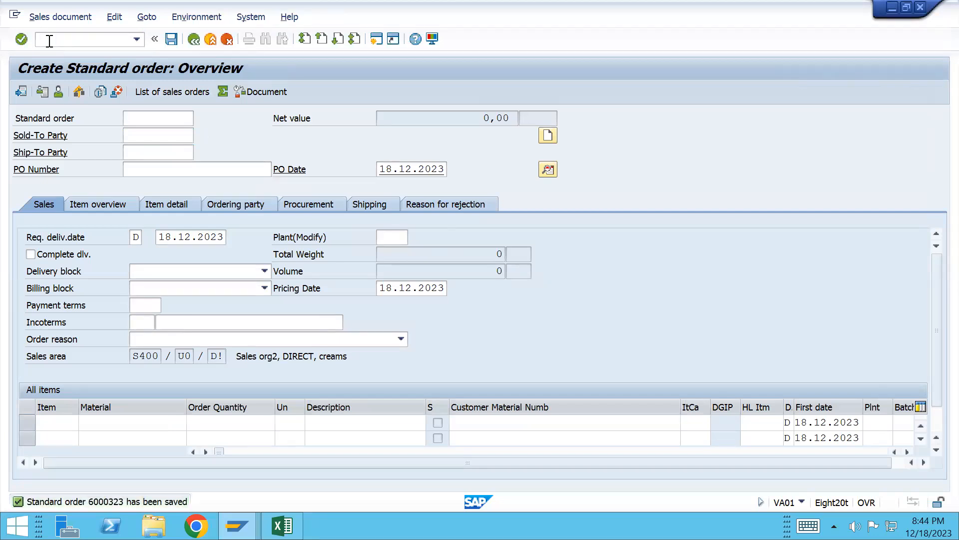
{"action": "key", "text": "Return"}
{"action": "key", "text": "Return"}
- Fill in the sold-to customer number and enter DELIVERY_S400 as the first item's material
{"action": "key", "text": "Down"}
{"action": "key", "text": "Down"}
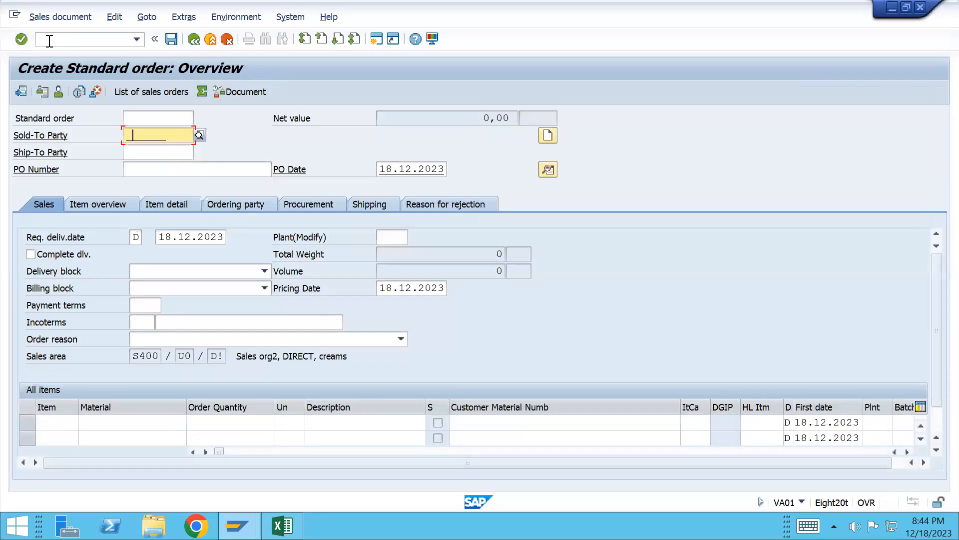
{"action": "key", "text": "Return"}
{"action": "key", "text": "Tab"}
{"action": "key", "text": "Tab"}
{"action": "key", "text": "Tab"}
{"action": "key", "text": "Tab"}
{"action": "key", "text": "Tab"}
{"action": "key", "text": "Tab"}
{"action": "key", "text": "Tab"}
{"action": "key", "text": "Tab"}
{"action": "key", "text": "Tab"}
{"action": "key", "text": "Tab"}
{"action": "key", "text": "Tab"}
{"action": "key", "text": "Tab"}
{"action": "key", "text": "Tab"}
{"action": "key", "text": "Tab"}
{"action": "key", "text": "Tab"}
{"action": "key", "text": "Tab"}
{"action": "key", "text": "Tab"}
{"action": "key", "text": "Down"}
{"action": "key", "text": "Down"}
{"action": "key", "text": "Return"}
{"action": "key", "text": "Tab"}
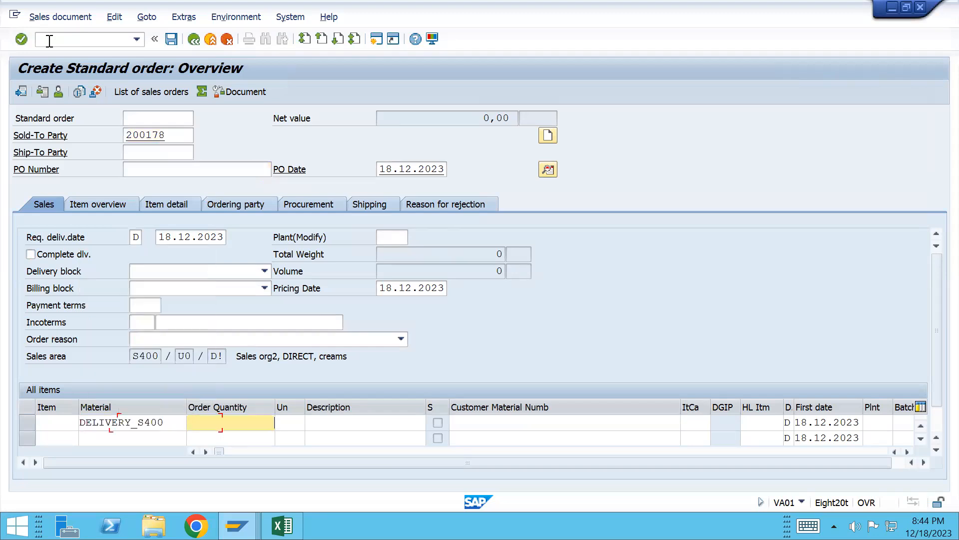
- Set the DELIVERY_S400 order quantity to 1, then save the order and acknowledge the credit limit message
{"action": "type", "text": "1"}
{"action": "key", "text": "Return"}
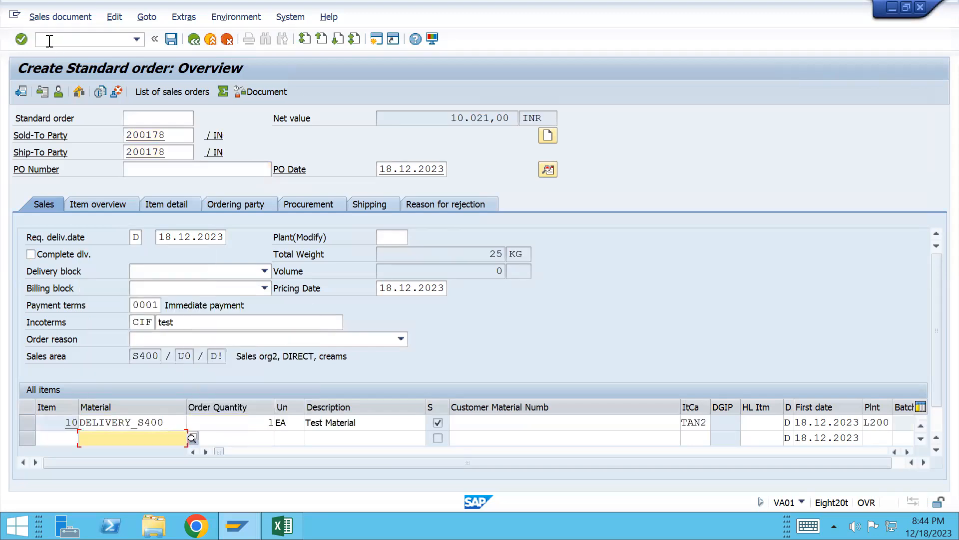
{"action": "key", "text": "ctrl+s"}
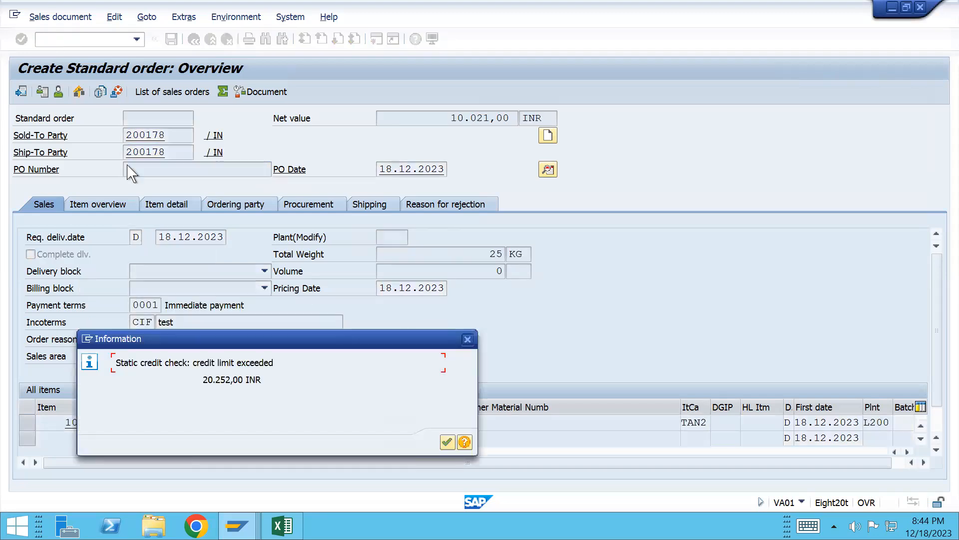
{"action": "left_click", "coordinate": [447, 442]}
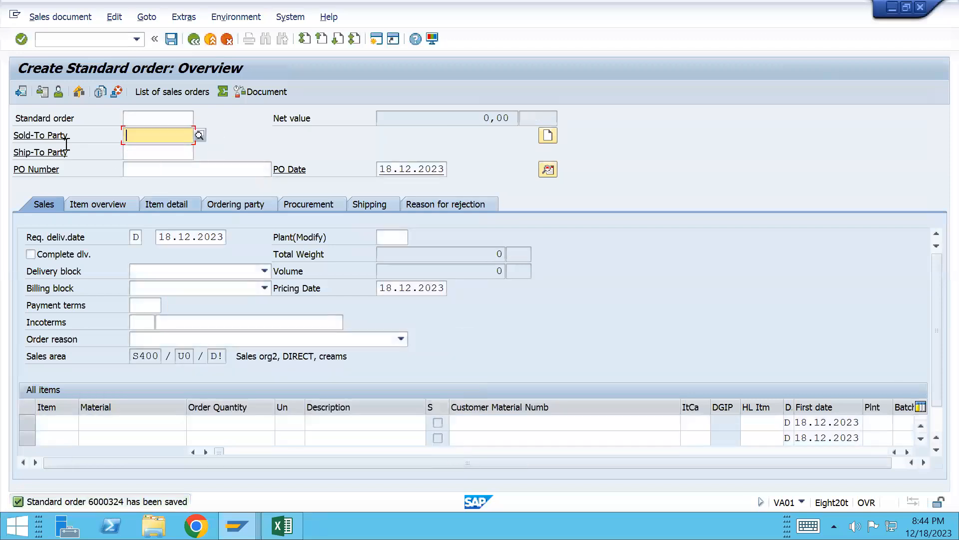
- Open the newly saved standard order in change mode
{"action": "key", "text": "F10"}
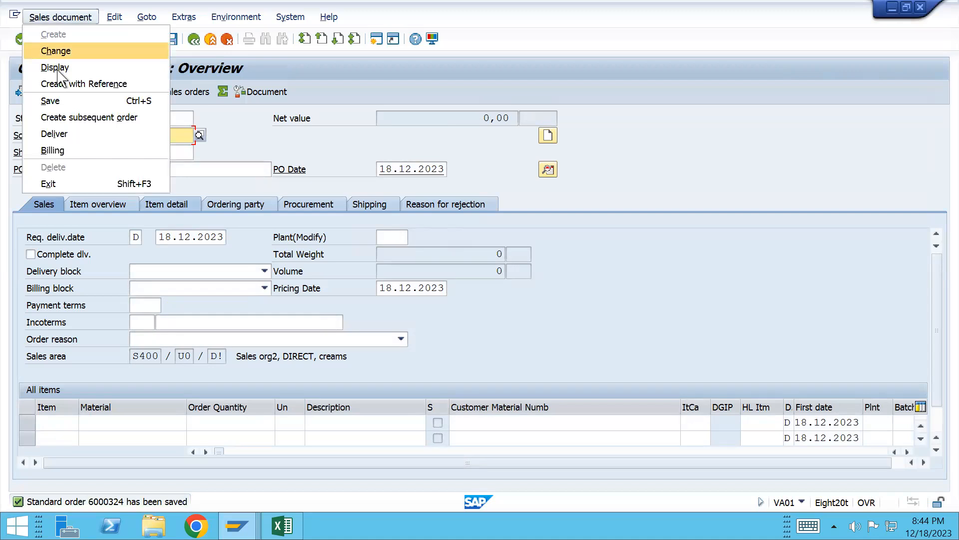
{"action": "key", "text": "Return"}
{"action": "key", "text": "Return"}
- Try to create a delivery from the order, then view the order from the message log and return to the log
{"action": "key", "text": "alt+s"}
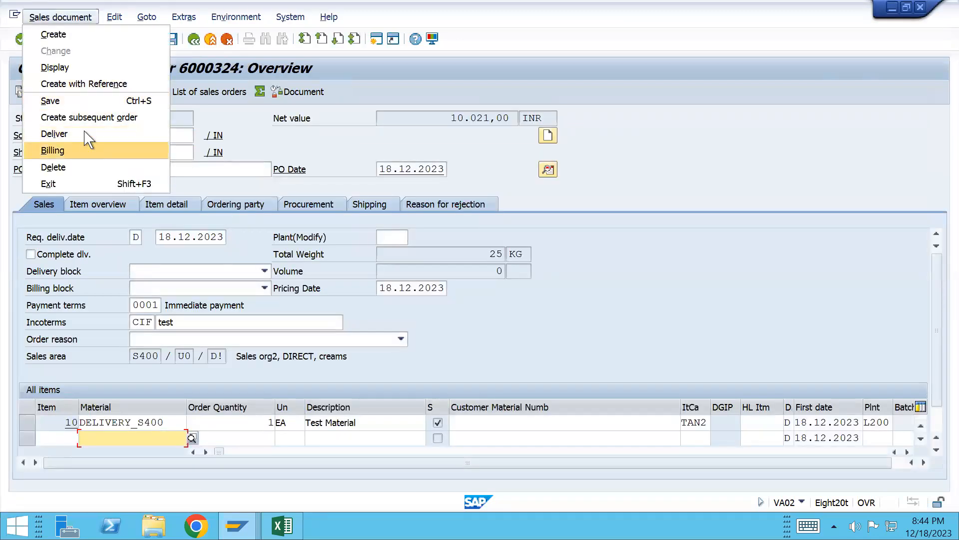
{"action": "left_click", "coordinate": [85, 133]}
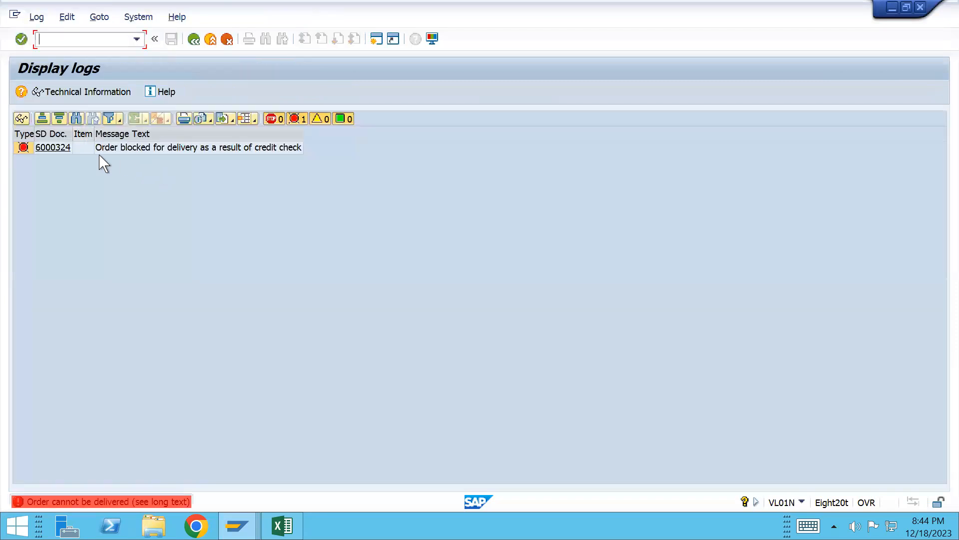
{"action": "left_click", "coordinate": [53, 148]}
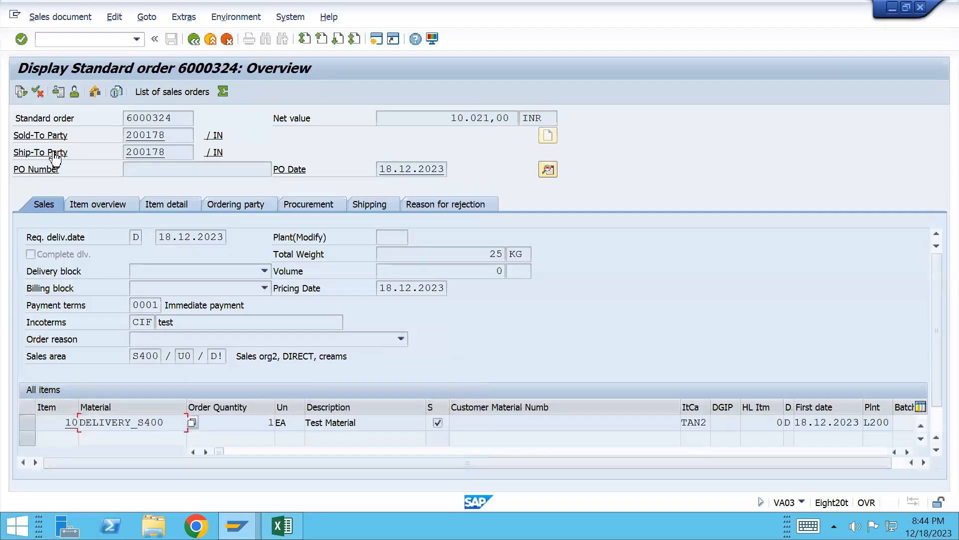
{"action": "key", "text": "F3"}
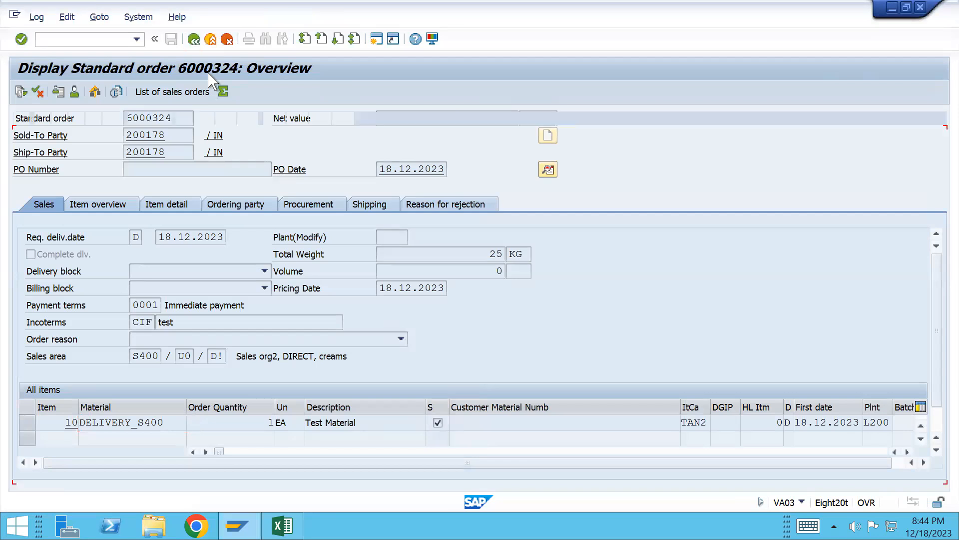
- In the High Risk automatic credit control window, disable Status/Block for the Static check and save the change
{"action": "key", "text": "alt+Tab"}
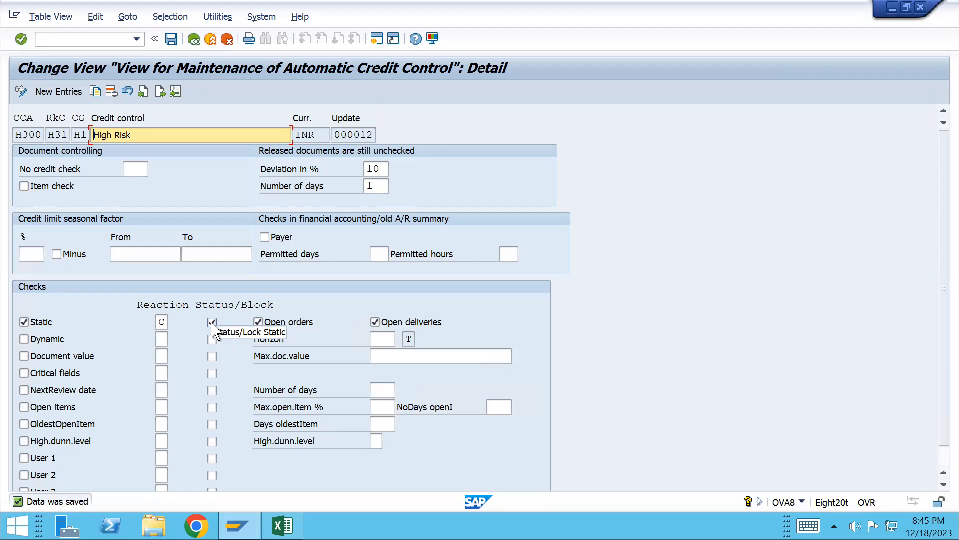
{"action": "left_click", "coordinate": [212, 323]}
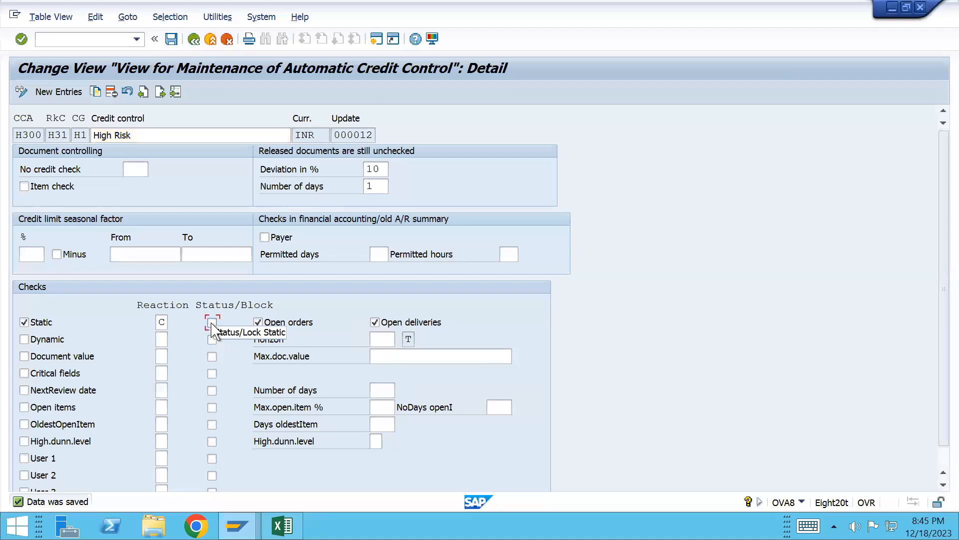
{"action": "key", "text": "ctrl+s"}
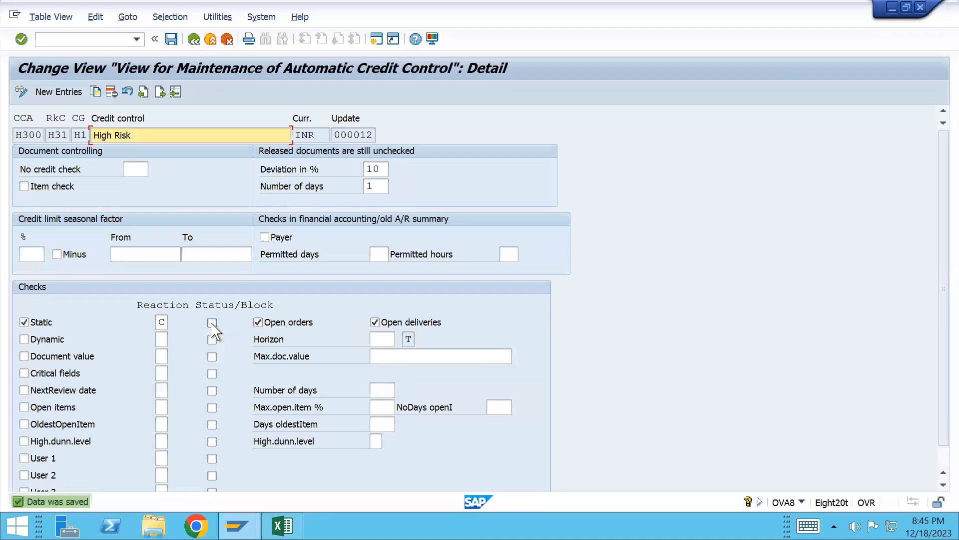
- Switch back to the delivery log window and start a new OR2 standard order with VA01
{"action": "key", "text": "alt+Tab"}
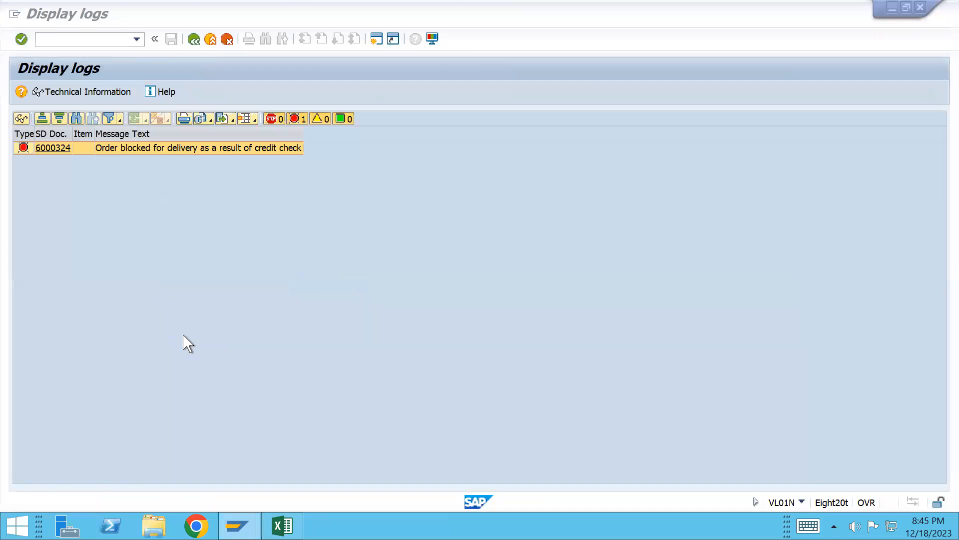
{"action": "type", "text": "/nva01"}
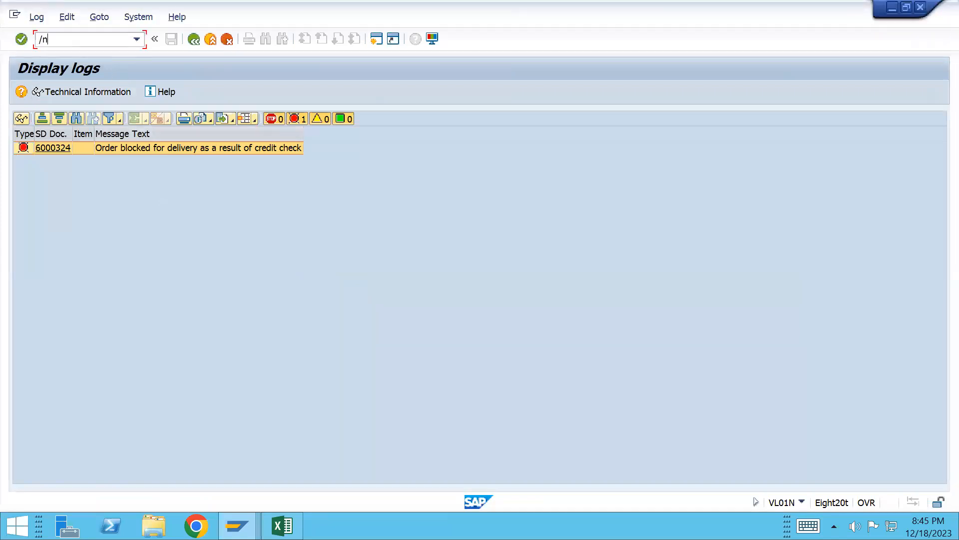
{"action": "key", "text": "Return"}
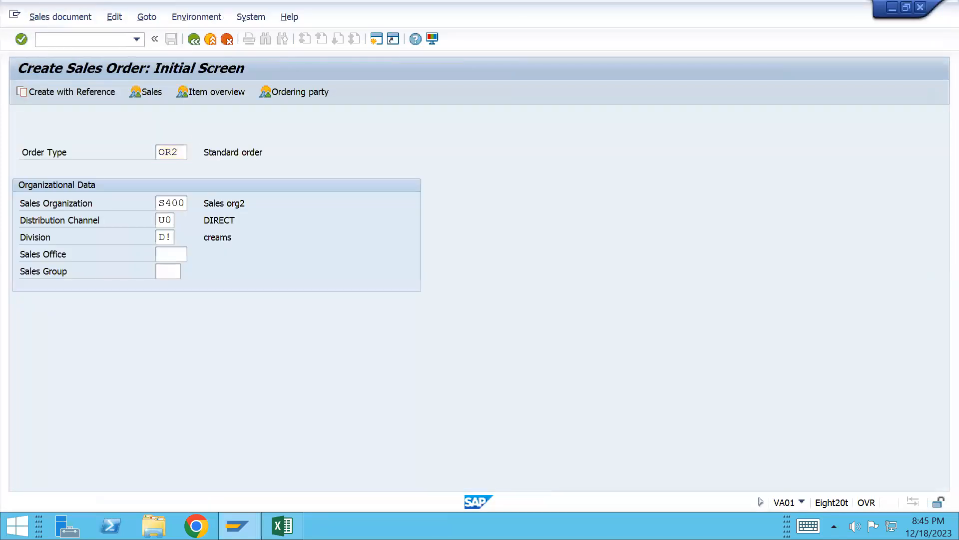
{"action": "key", "text": "Return"}
- Enter the sold-to customer number and an item for material DELIVERY_S400 with quantity 10
{"action": "type", "text": "200178"}
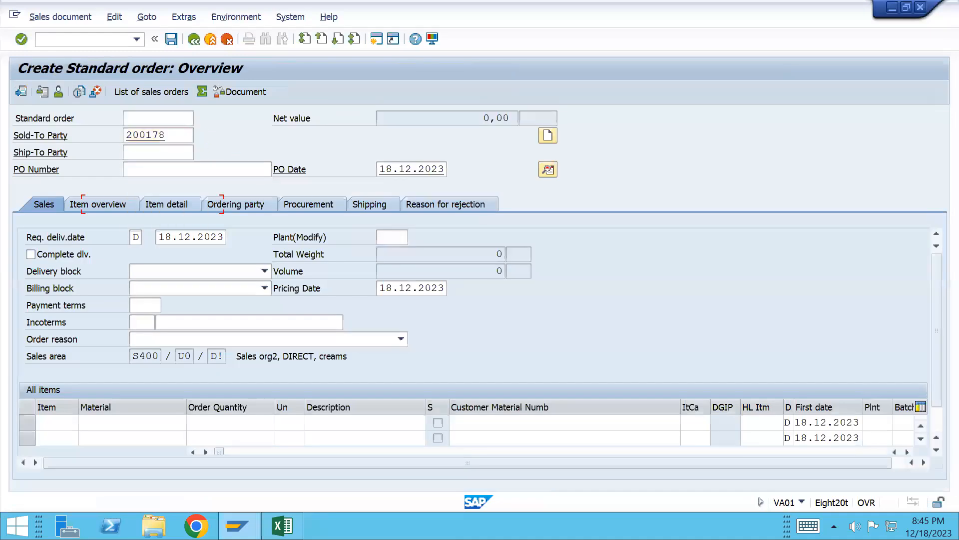
{"action": "left_click", "coordinate": [120, 422]}
{"action": "key", "text": "space"}
{"action": "key", "text": "Down"}
{"action": "key", "text": "Tab"}
{"action": "type", "text": "1"}
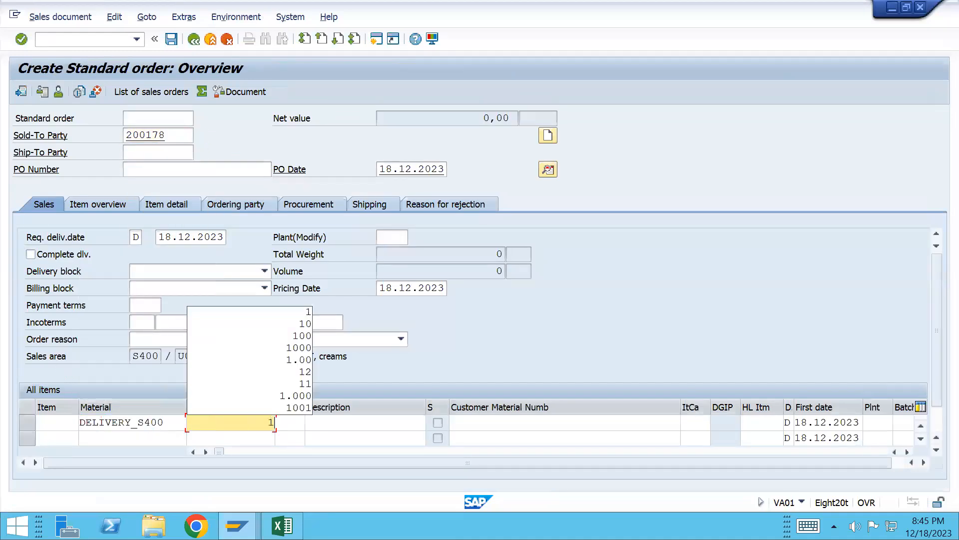
{"action": "type", "text": "0"}
{"action": "key", "text": "Return"}
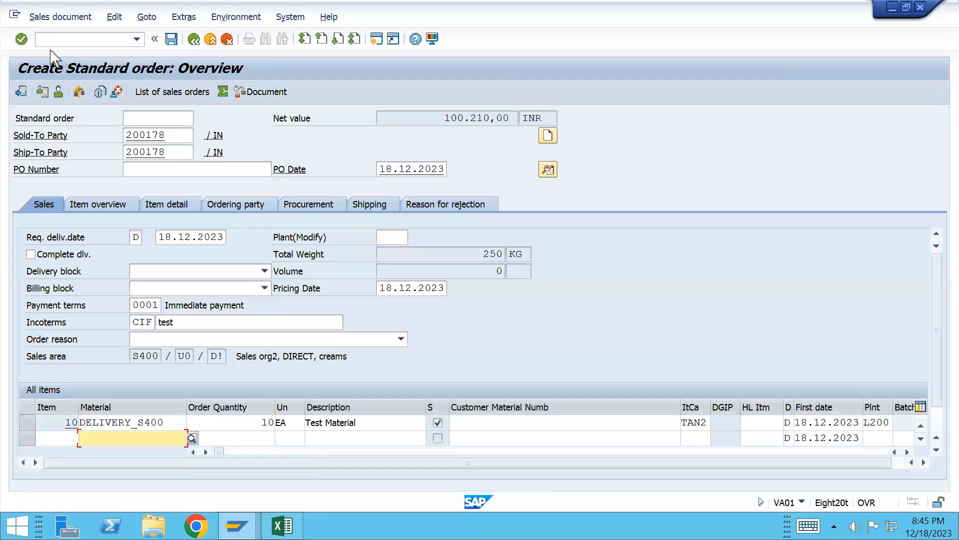
- Save the order by going straight to delivery creation, acknowledging the prompt that appears
{"action": "left_click", "coordinate": [52, 16]}
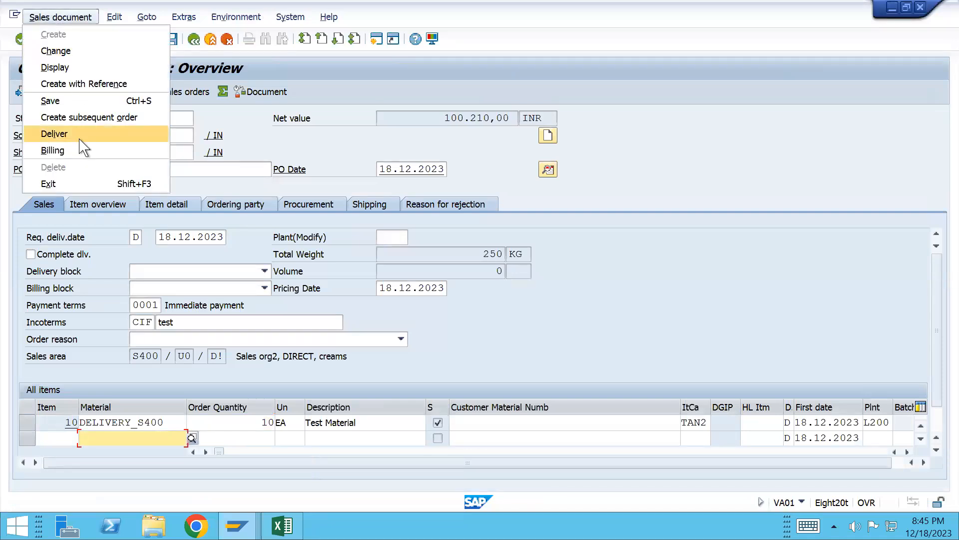
{"action": "left_click", "coordinate": [54, 134]}
{"action": "key", "text": "Return"}
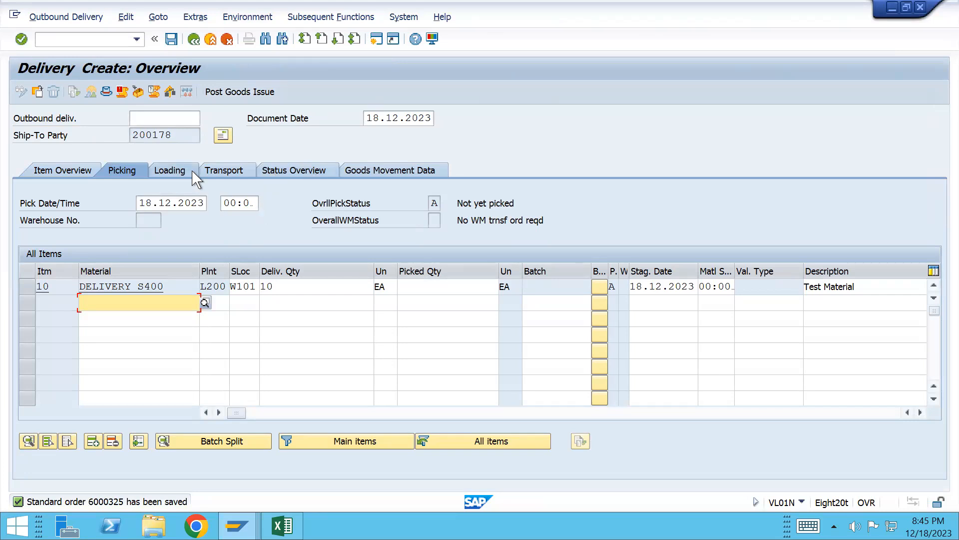
- Re-enable Status/Block for the Static check in the High Risk automatic credit control window
{"action": "key", "text": "alt+Tab"}
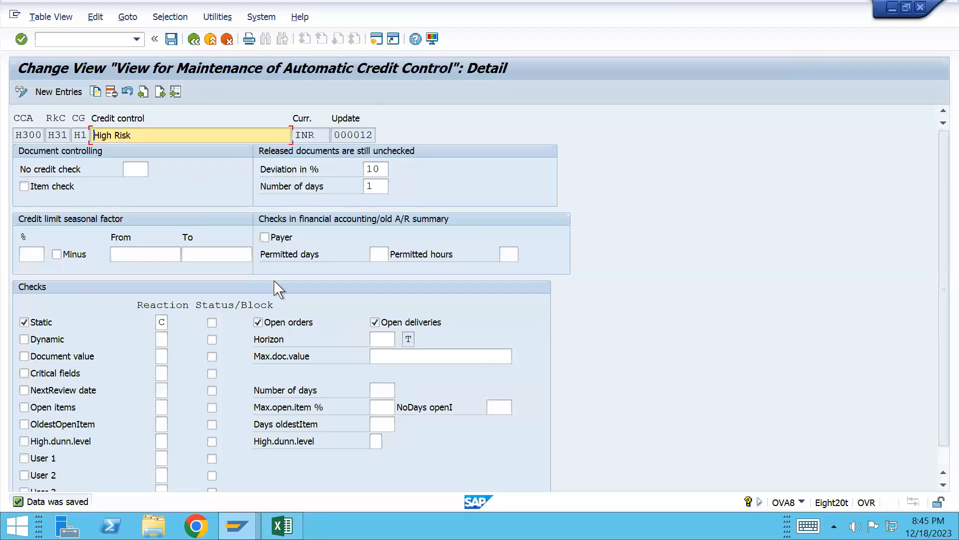
{"action": "left_click", "coordinate": [212, 322]}
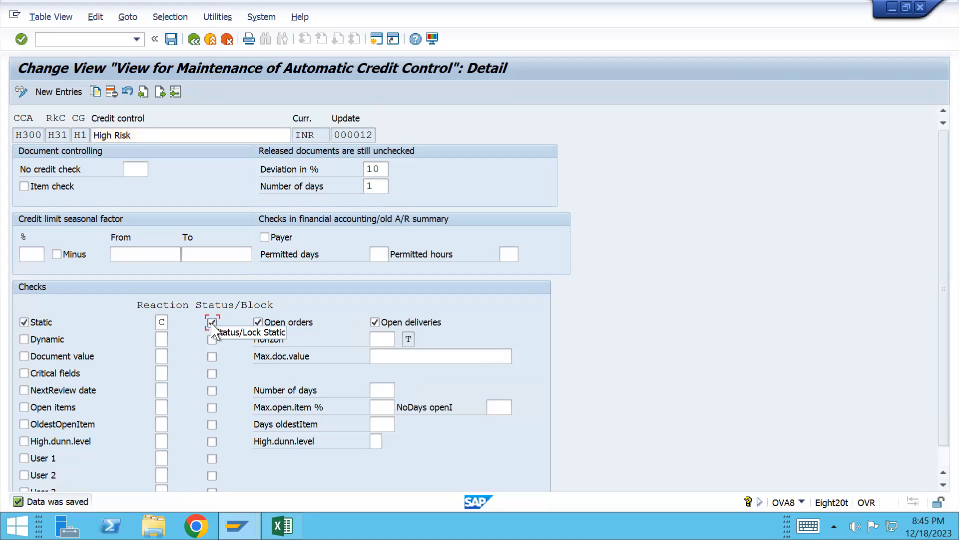
- Save the High Risk credit control settings, and start a new standard order with VA01 from the delivery creation window
{"action": "key", "text": "ctrl+s"}
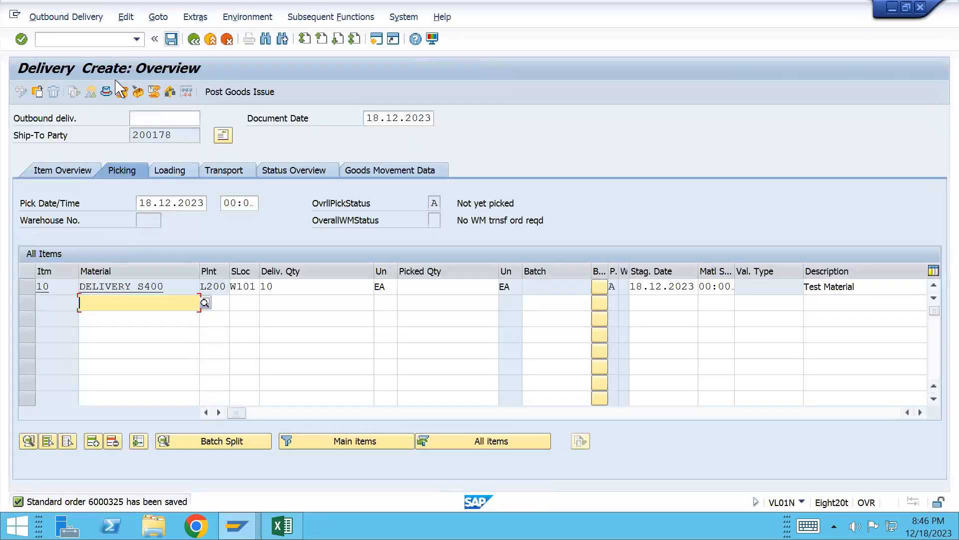
{"action": "key", "text": "ctrl+slash"}
{"action": "type", "text": "/nva02"}
{"action": "key", "text": "BackSpace"}
{"action": "type", "text": "1"}
{"action": "key", "text": "Return"}
{"action": "key", "text": "Return"}
- Enter the sold-to customer number and an item for material DELIVERY_S400 with quantity 1
{"action": "key", "text": "space"}
{"action": "key", "text": "Down"}
{"action": "key", "text": "Return"}
{"action": "key", "text": "Tab"}
{"action": "key", "text": "Tab"}
{"action": "key", "text": "ctrl+Tab"}
{"action": "key", "text": "space"}
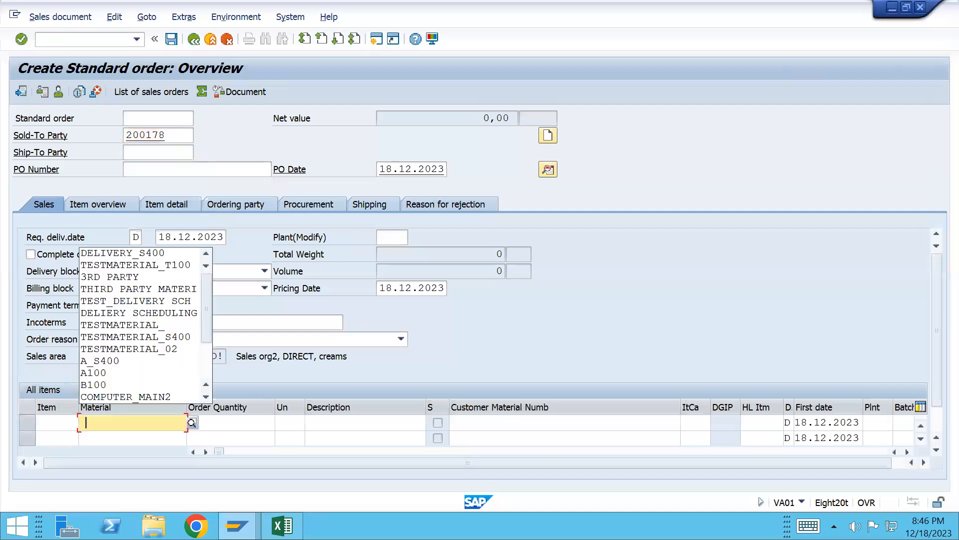
{"action": "key", "text": "Return"}
{"action": "key", "text": "Tab"}
{"action": "type", "text": "1"}
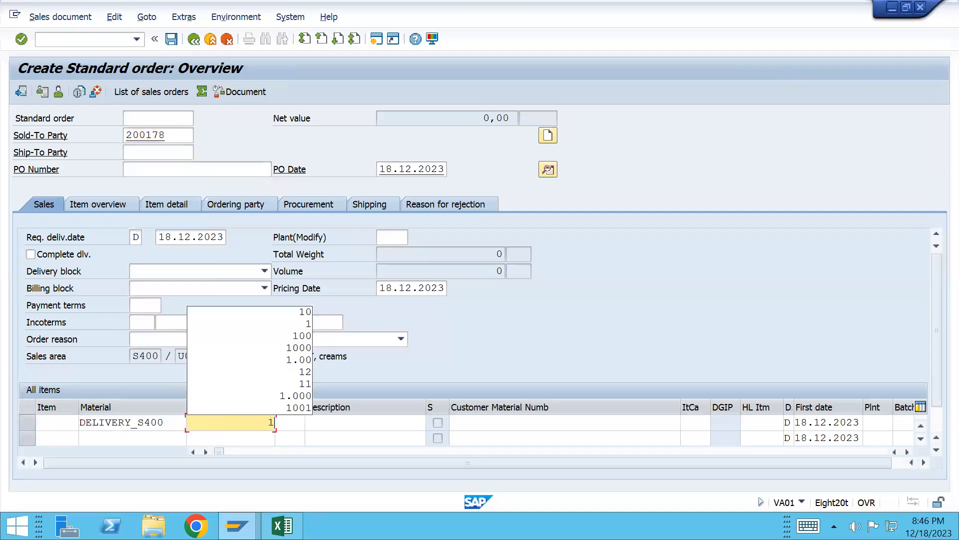
{"action": "key", "text": "Return"}
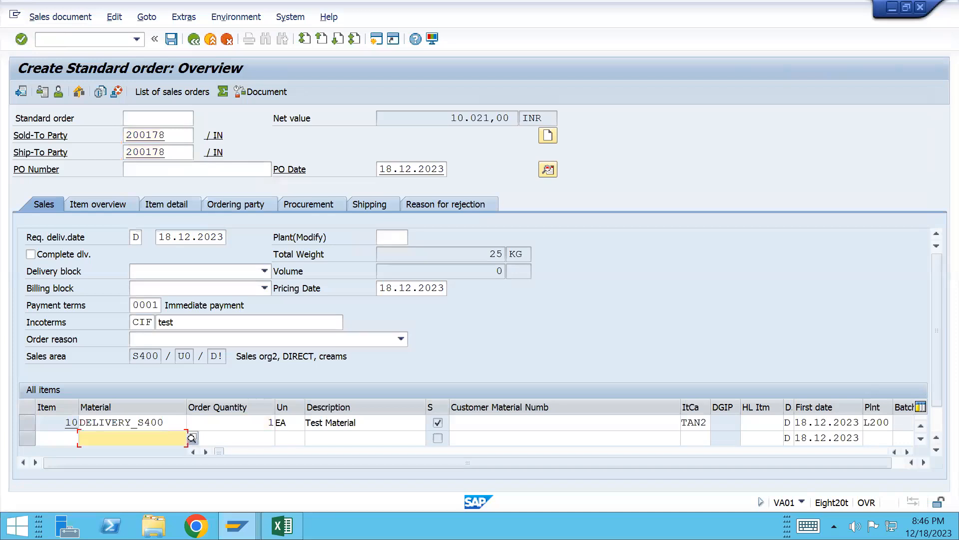
- Save the order by proceeding directly to its delivery, accepting the information dialog
{"action": "left_click", "coordinate": [60, 17]}
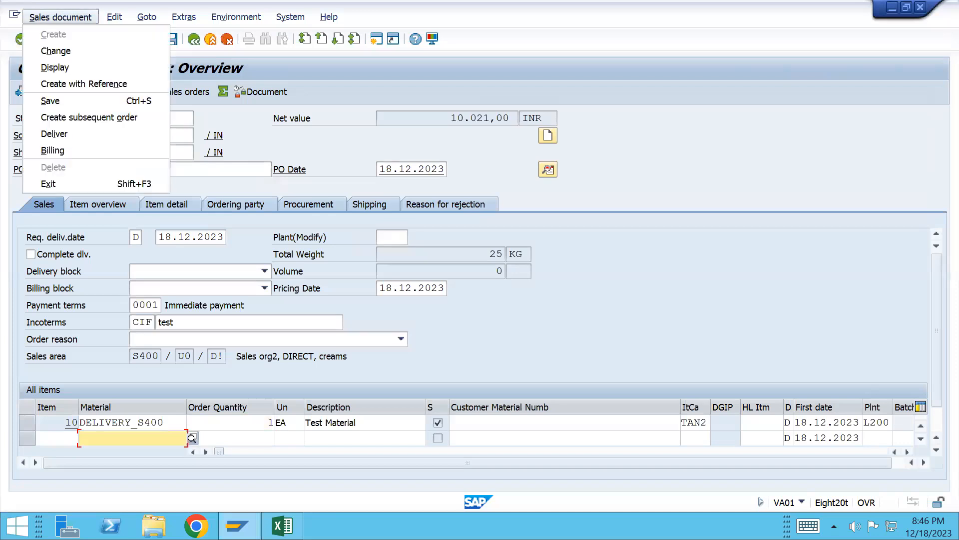
{"action": "left_click", "coordinate": [98, 140]}
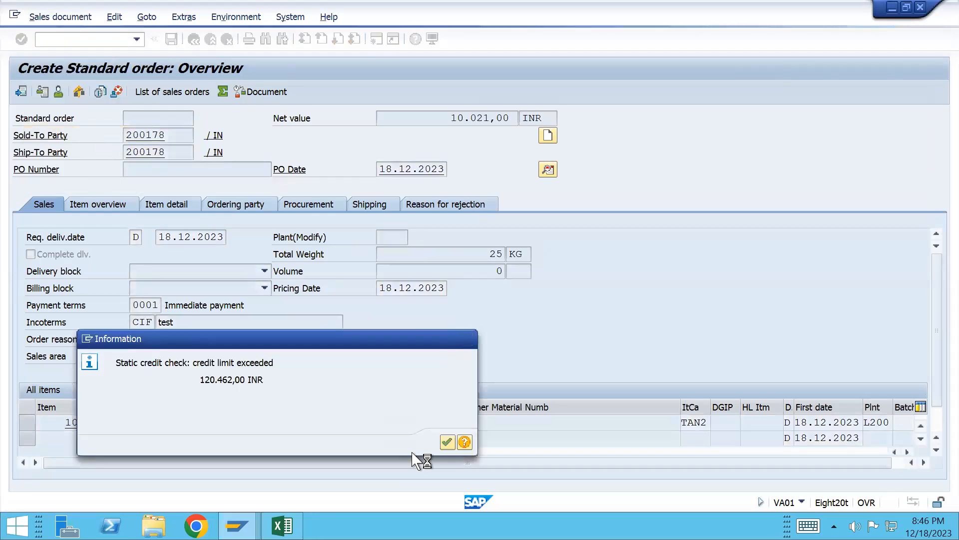
{"action": "key", "text": "Return"}
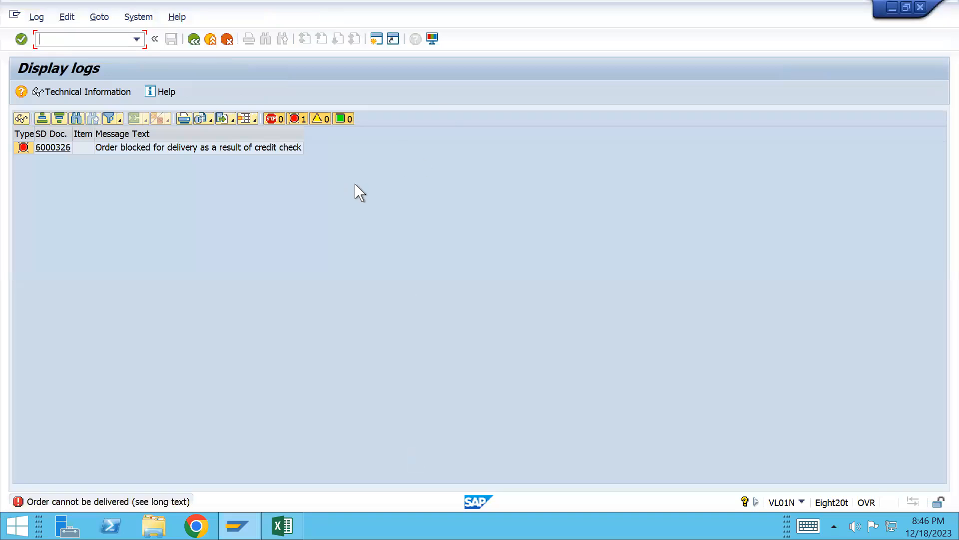
- In the High Risk automatic credit control window, activate the Dynamic check and clear the Static check with its reaction, Status/Block, Open orders and Open deliveries
{"action": "key", "text": "alt+Tab"}
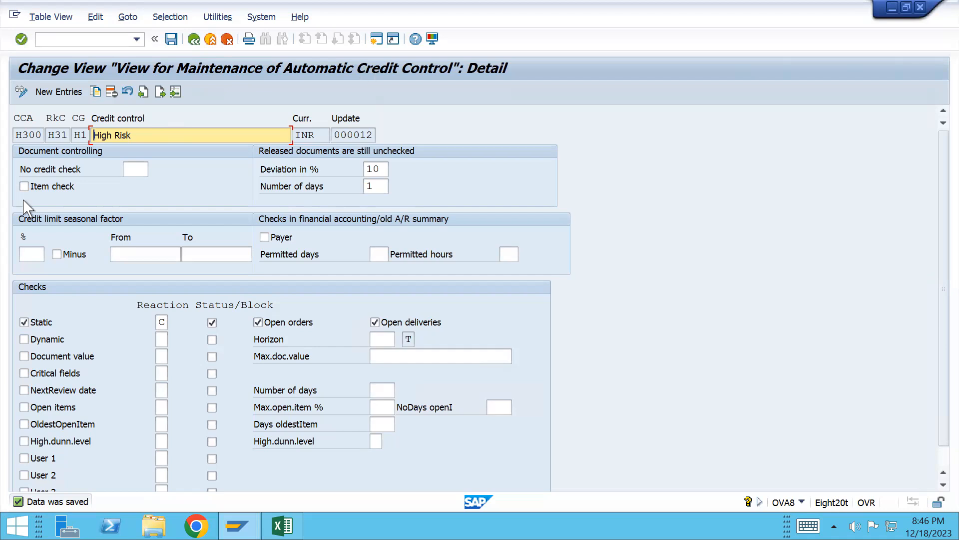
{"action": "left_click", "coordinate": [24, 339]}
{"action": "left_click", "coordinate": [24, 322]}
{"action": "left_click", "coordinate": [161, 323]}
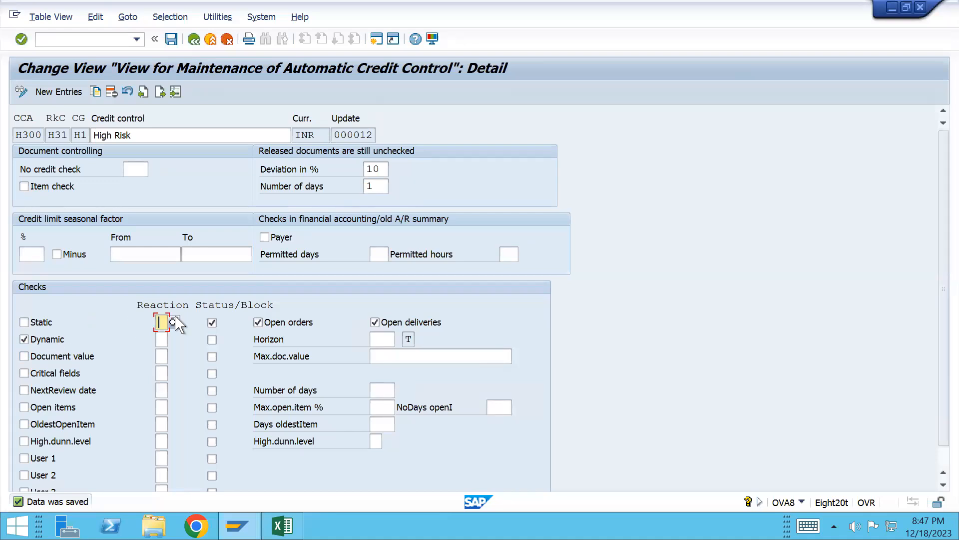
{"action": "left_click", "coordinate": [212, 323]}
{"action": "left_click", "coordinate": [258, 323]}
{"action": "left_click", "coordinate": [375, 322]}
- Set the Dynamic check's reaction to C with Status/Block enabled and a horizon of 3, and save the settings
{"action": "left_click", "coordinate": [164, 340]}
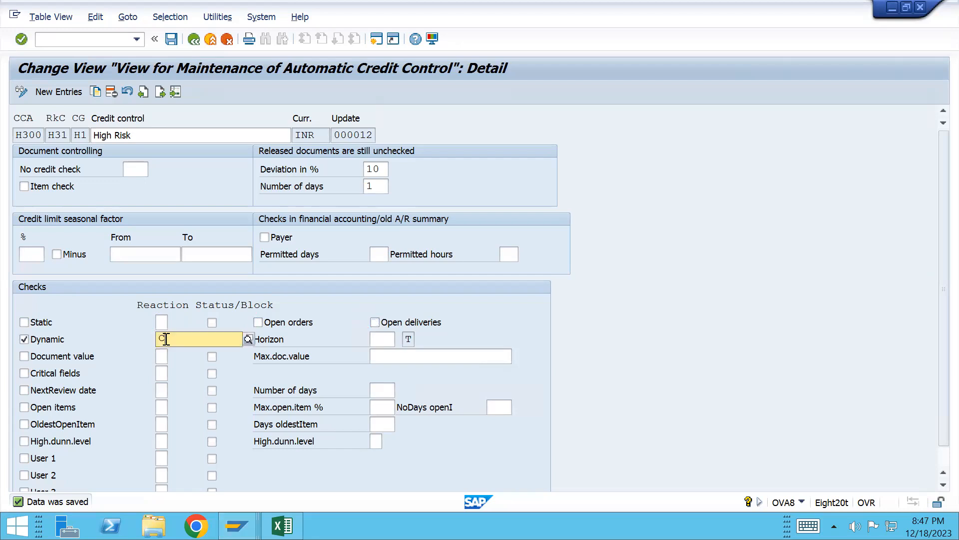
{"action": "type", "text": "C"}
{"action": "key", "text": "Tab"}
{"action": "left_click", "coordinate": [212, 340]}
{"action": "left_click", "coordinate": [390, 343]}
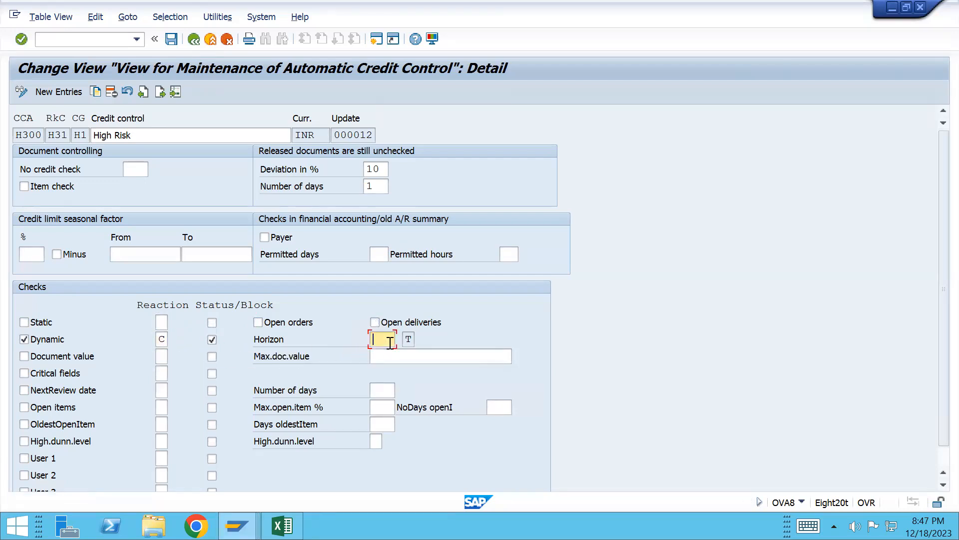
{"action": "type", "text": "10"}
{"action": "key", "text": "BackSpace"}
{"action": "key", "text": "BackSpace"}
{"action": "type", "text": "3"}
{"action": "key", "text": "Return"}
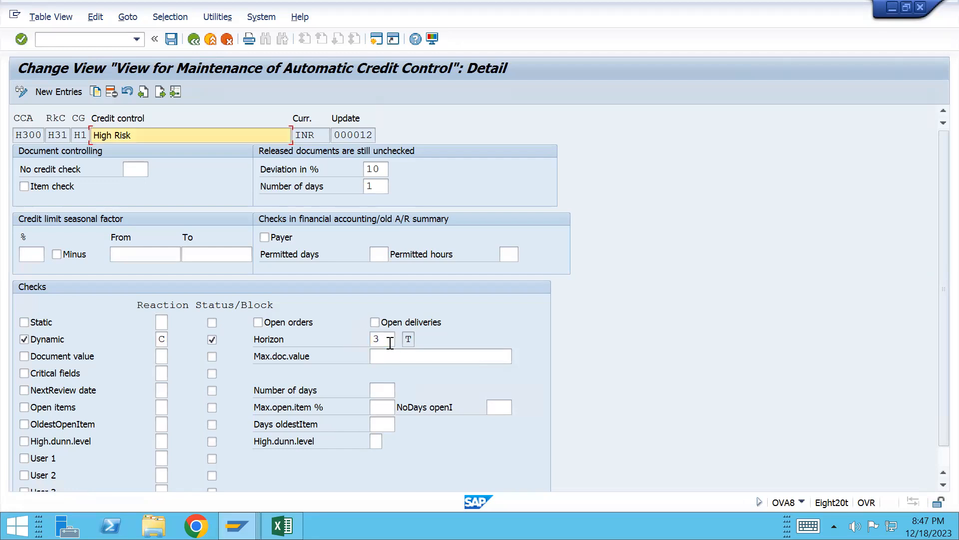
{"action": "key", "text": "ctrl+s"}
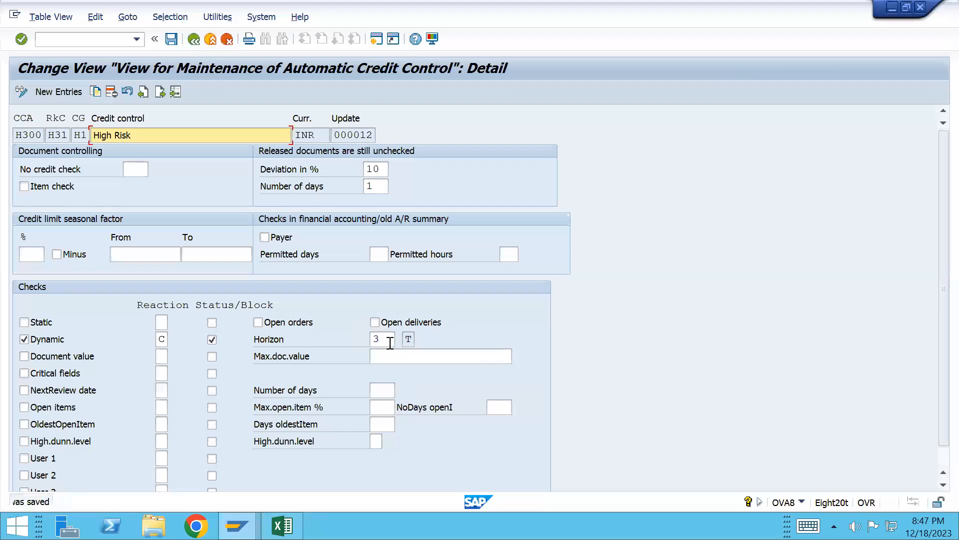
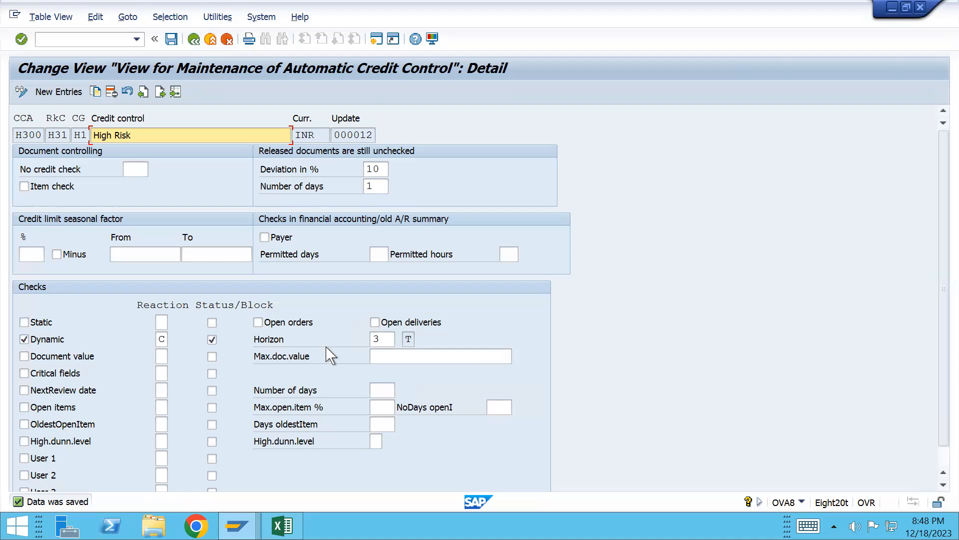
{"action": "left_click", "coordinate": [381, 342]}
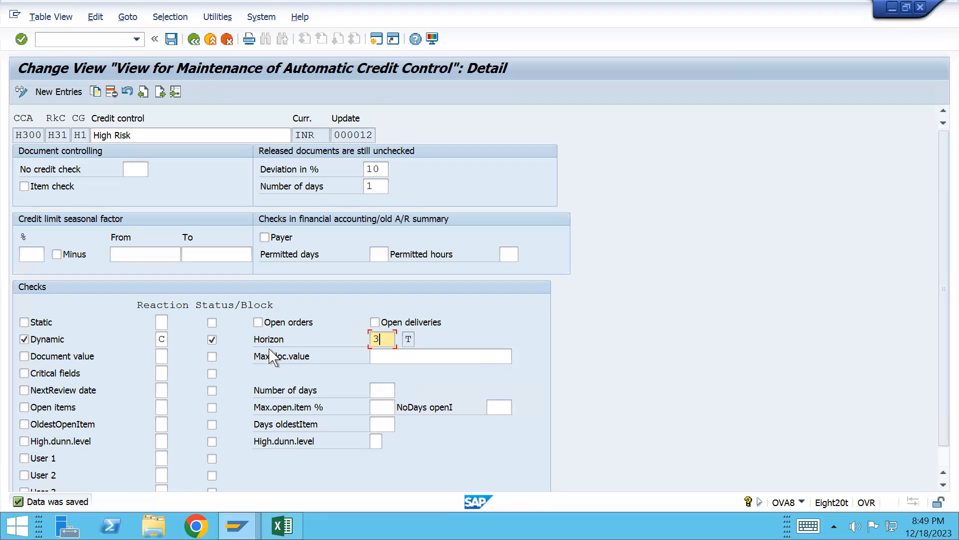
{"action": "key", "text": "ctrl+s"}
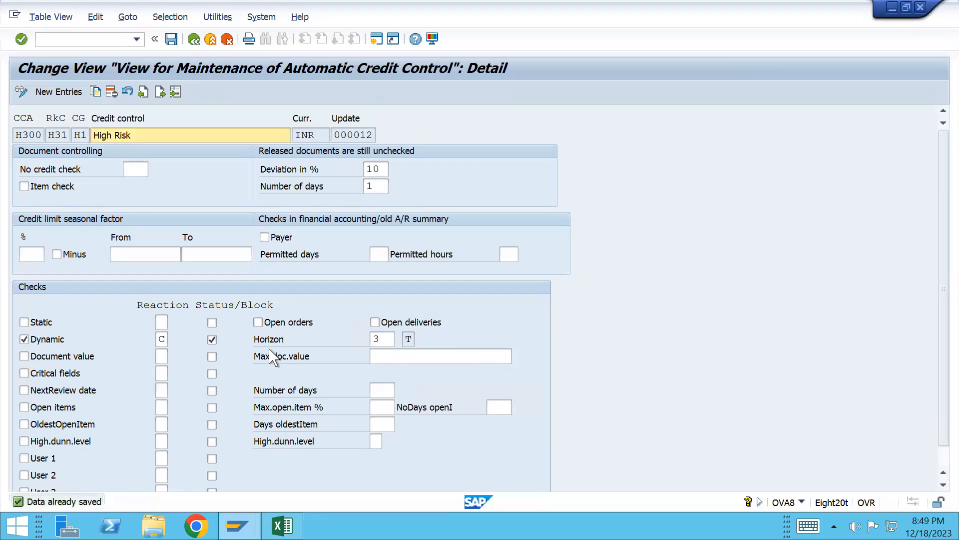
- Return to the delivery log window and start a new standard order with VA01
{"action": "key", "text": "alt+Tab"}
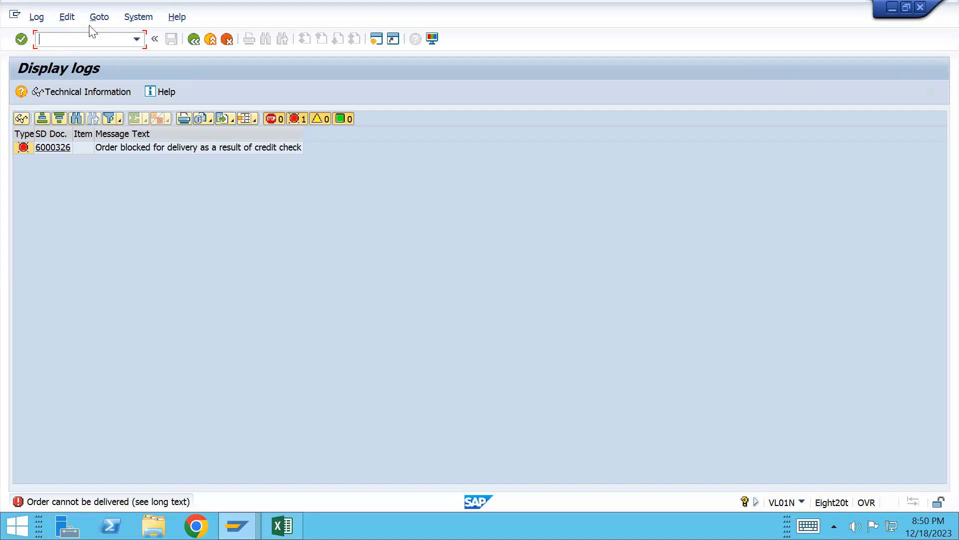
{"action": "key", "text": "alt+Tab"}
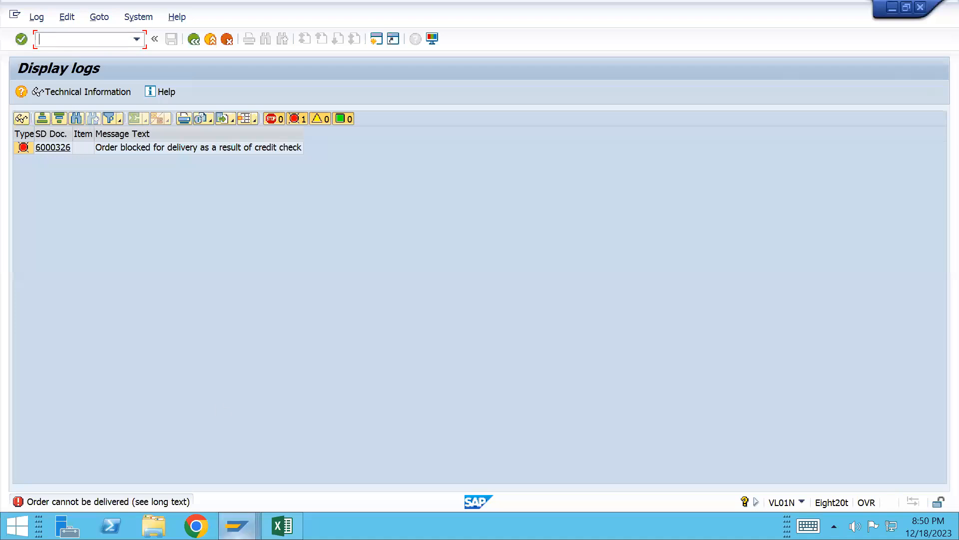
{"action": "mouse_move", "coordinate": [236, 526]}
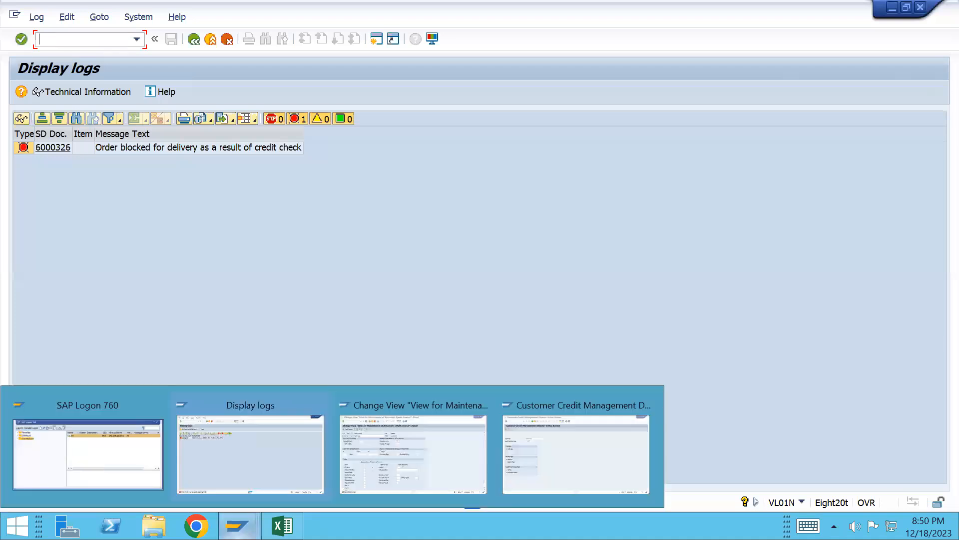
{"action": "left_click", "coordinate": [381, 454]}
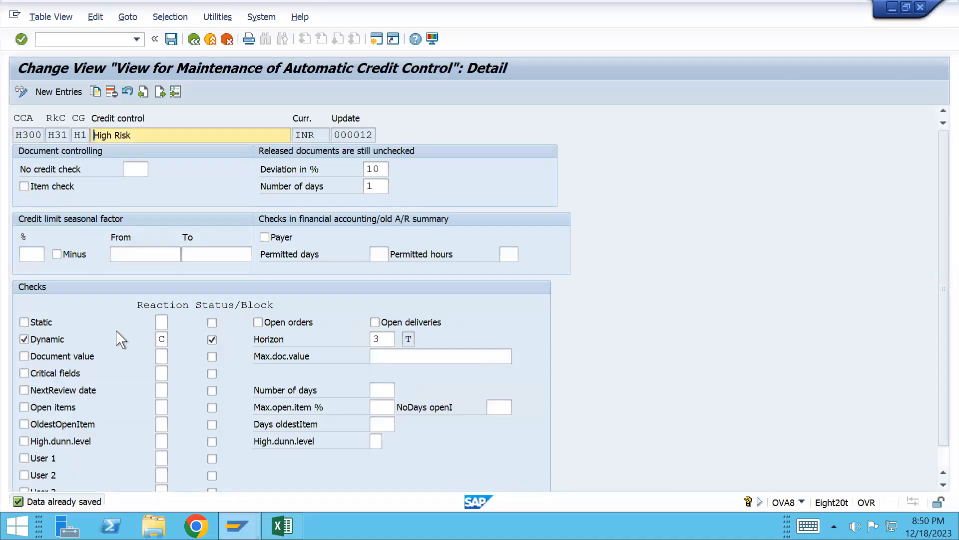
{"action": "key", "text": "alt+Tab"}
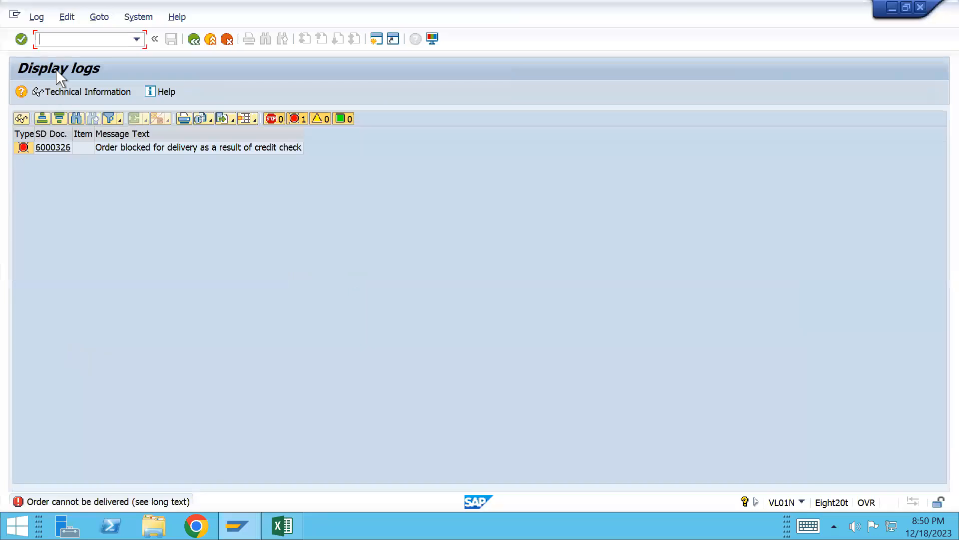
{"action": "type", "text": "/nva01"}
{"action": "key", "text": "Return"}
{"action": "key", "text": "Return"}
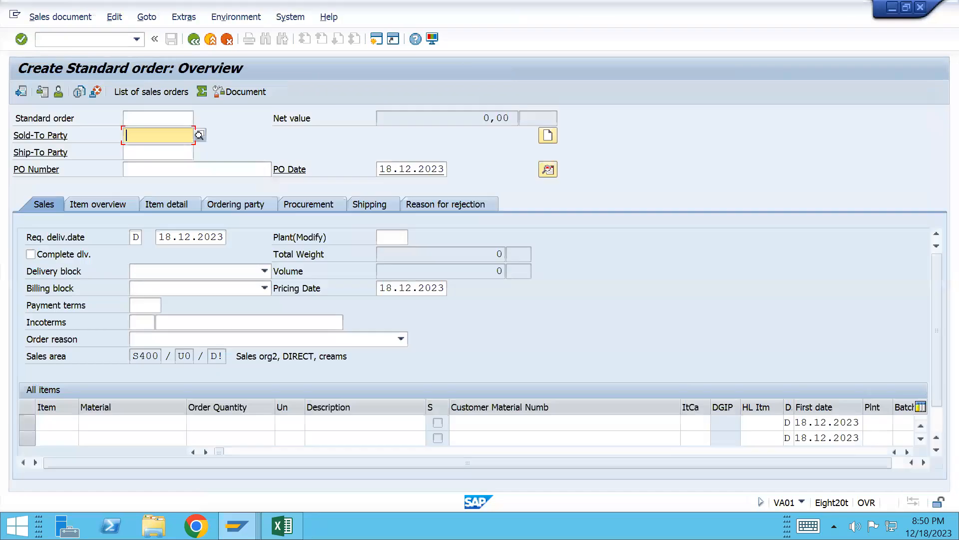
- Fill the new order with the sold-to customer number and 10 units of material DELIVERY_S400
{"action": "key", "text": "Return"}
{"action": "key", "text": "Down"}
{"action": "key", "text": "Down"}
{"action": "key", "text": "Down"}
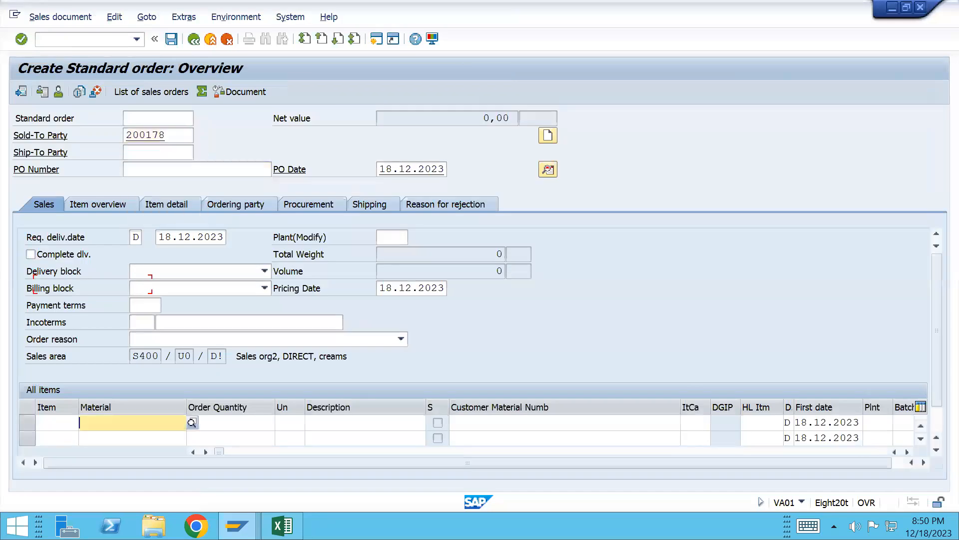
{"action": "key", "text": "space"}
{"action": "key", "text": "Down"}
{"action": "key", "text": "Tab"}
{"action": "type", "text": "10"}
{"action": "key", "text": "Return"}
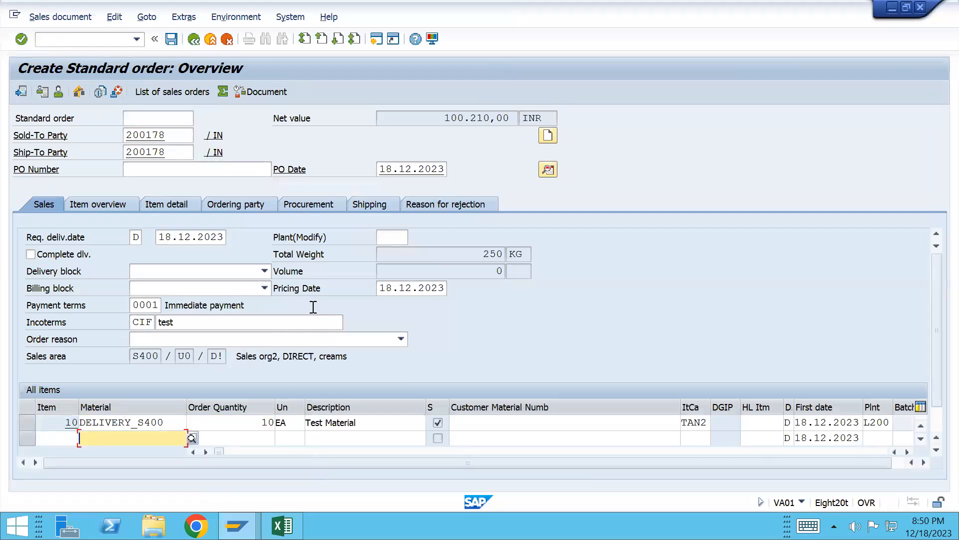
- Open the schedule lines of item 10 and check the delivery date of its confirmed quantity
{"action": "double_click", "coordinate": [181, 428]}
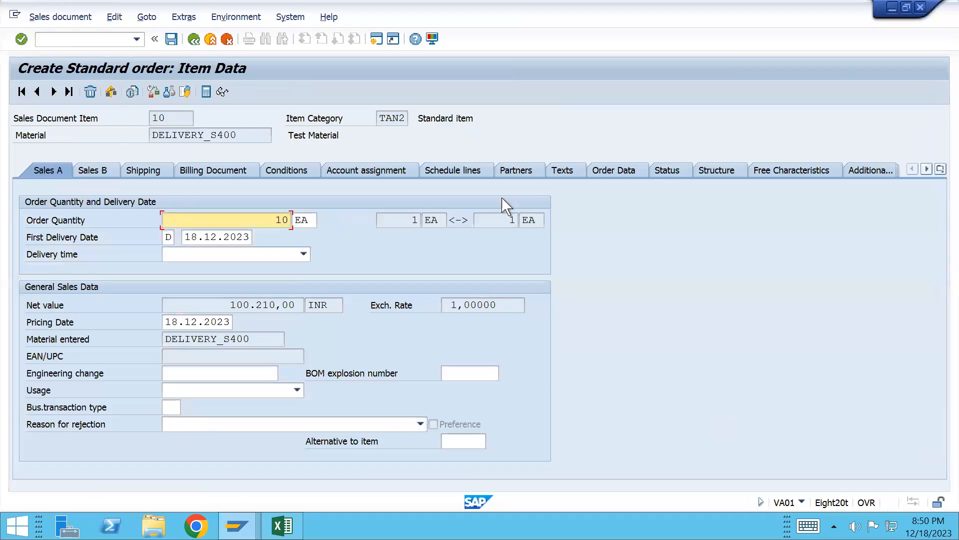
{"action": "left_click", "coordinate": [449, 173]}
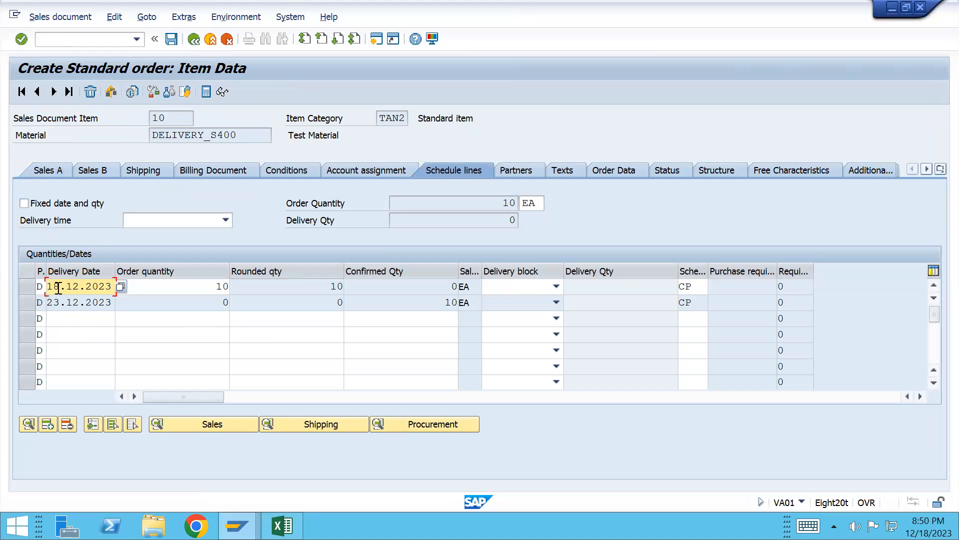
{"action": "left_click", "coordinate": [27, 303]}
{"action": "left_click", "coordinate": [91, 302]}
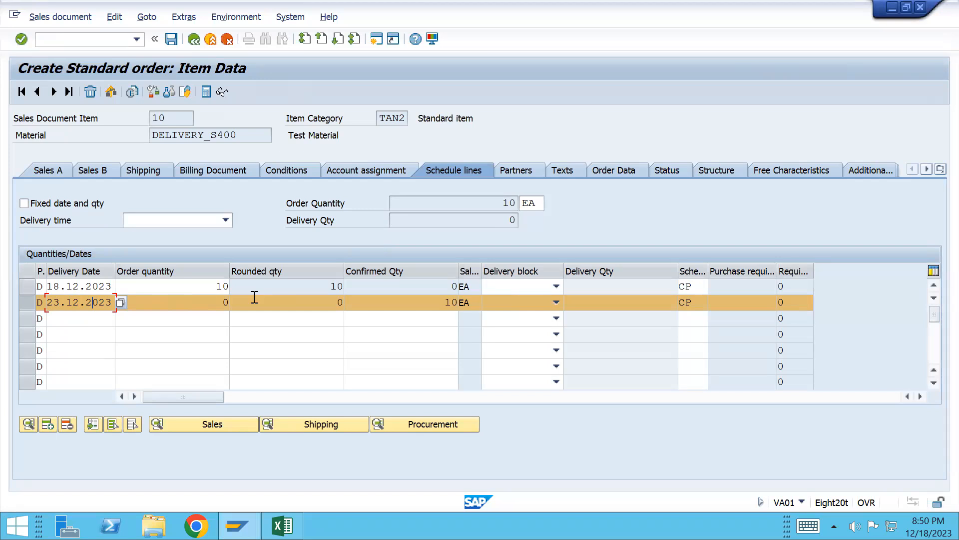
- Save the order and read the credit check message, moving its dialog clear of the schedule lines
{"action": "left_click", "coordinate": [172, 38]}
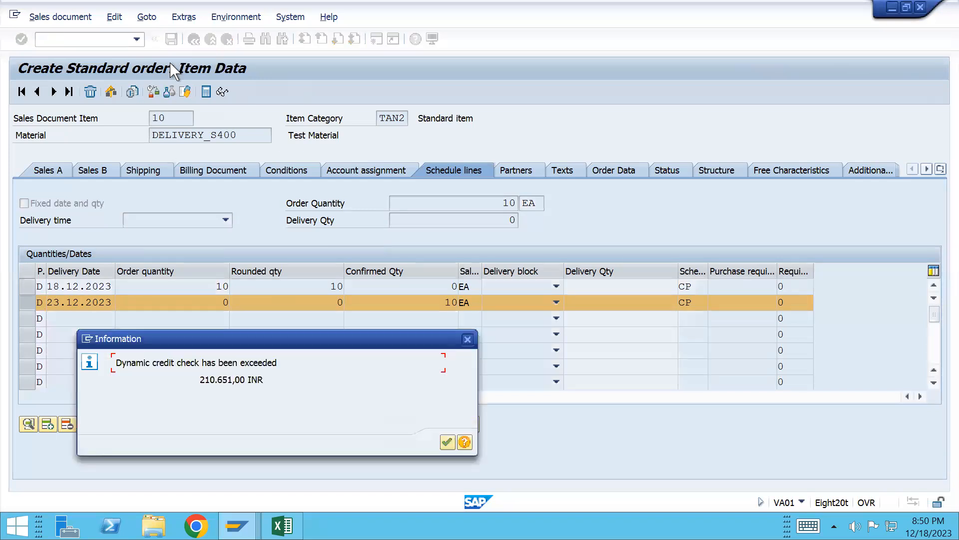
{"action": "left_click_drag", "start_coordinate": [263, 345], "coordinate": [362, 239]}
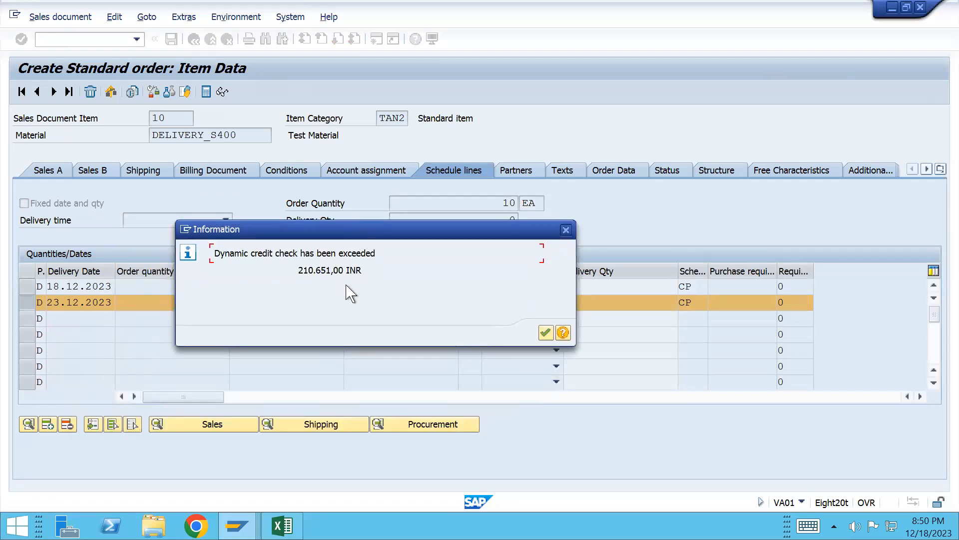
{"action": "left_click_drag", "start_coordinate": [214, 255], "coordinate": [394, 259]}
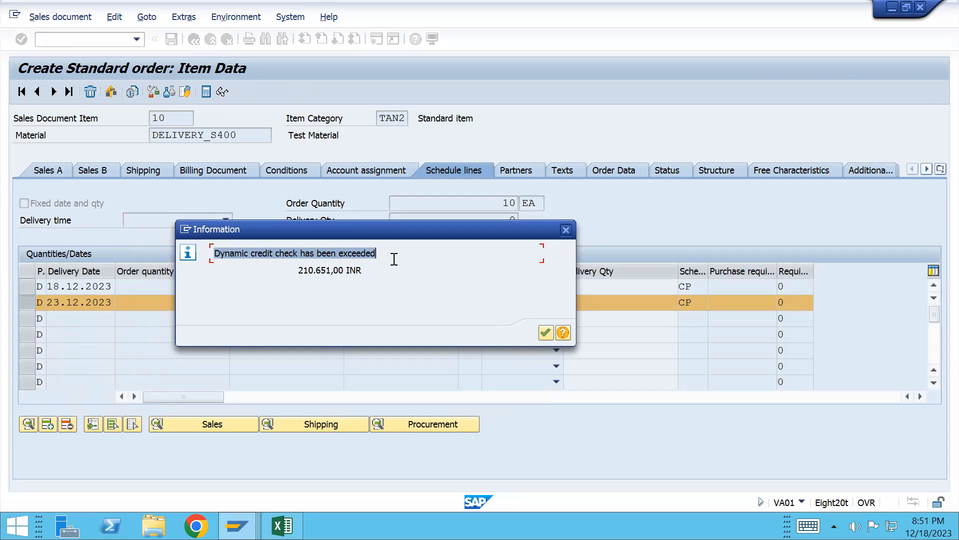
- Switch to the automatic credit control window and clear the Dynamic check along with its reaction, Status/Block and horizon
{"action": "key", "text": "alt+Tab"}
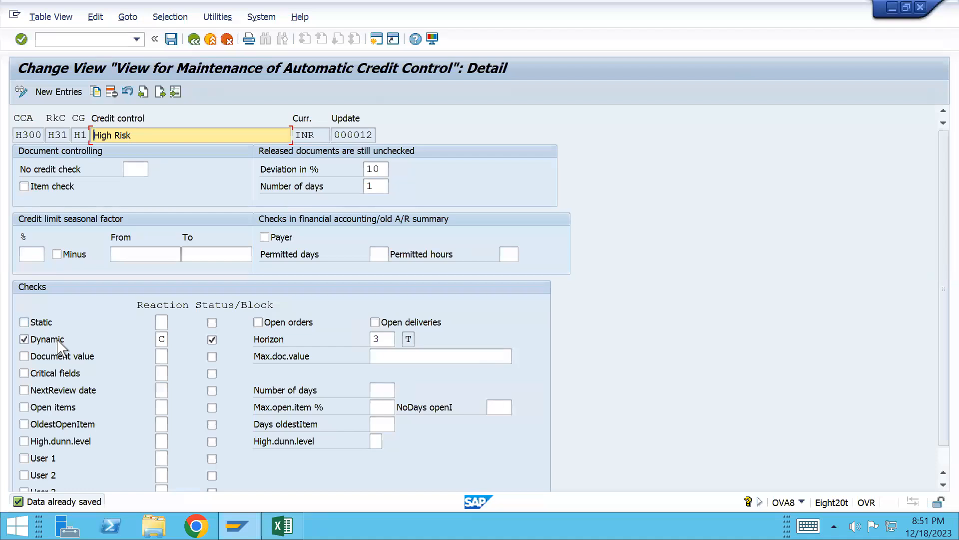
{"action": "left_click", "coordinate": [24, 339]}
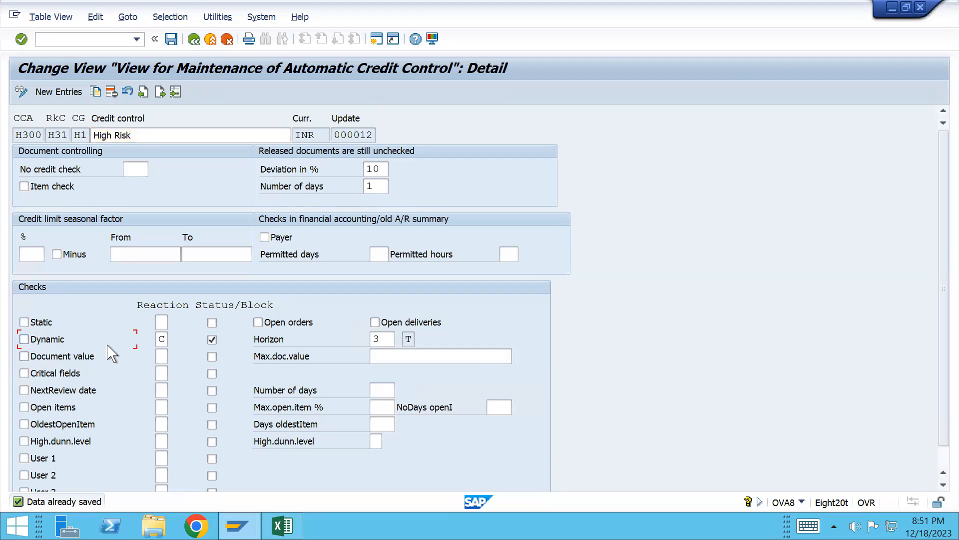
{"action": "left_click", "coordinate": [161, 338]}
{"action": "key", "text": "Delete"}
{"action": "key", "text": "Tab"}
{"action": "left_click", "coordinate": [212, 339]}
{"action": "left_click", "coordinate": [381, 340]}
{"action": "key", "text": "BackSpace"}
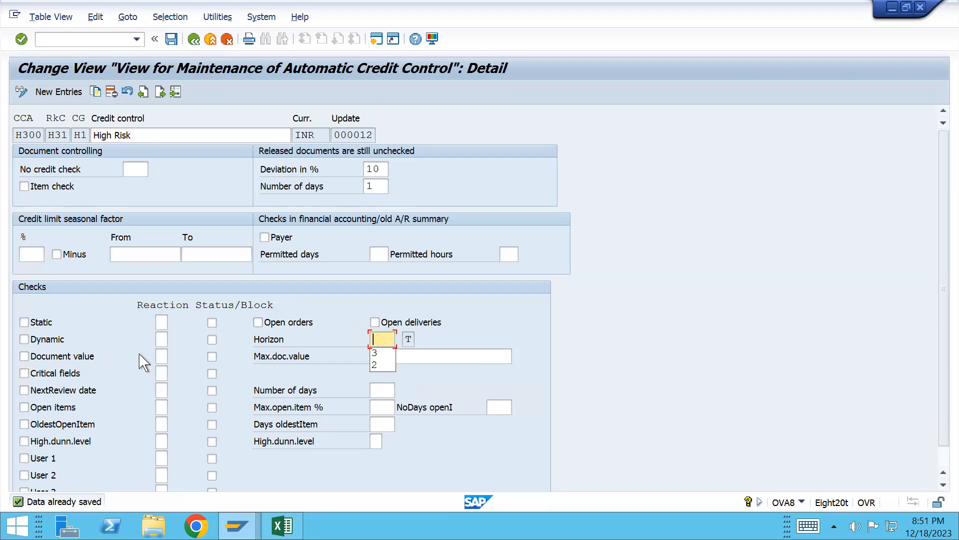
- Enable the Document value check with reaction C and its Status/Block option
{"action": "left_click", "coordinate": [24, 356]}
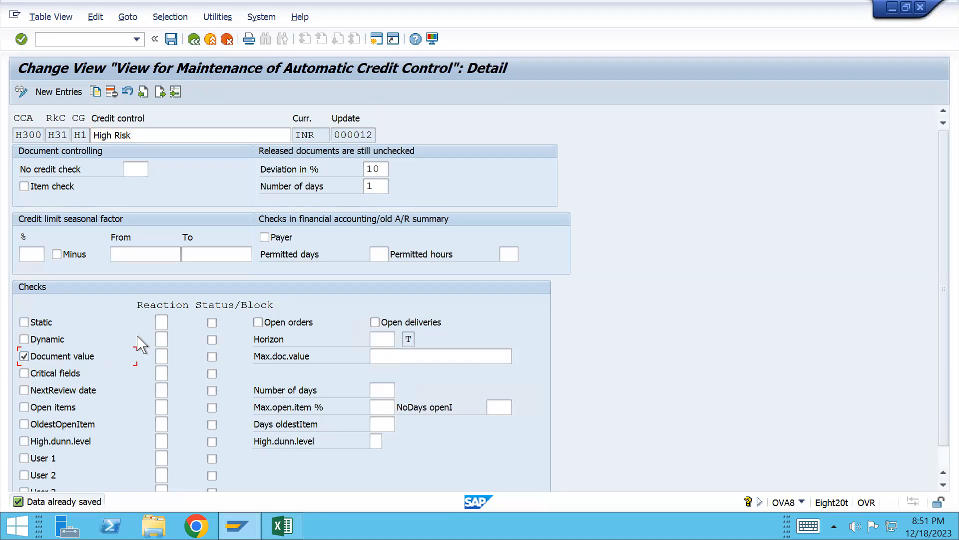
{"action": "left_click", "coordinate": [162, 358]}
{"action": "type", "text": "C"}
{"action": "key", "text": "Return"}
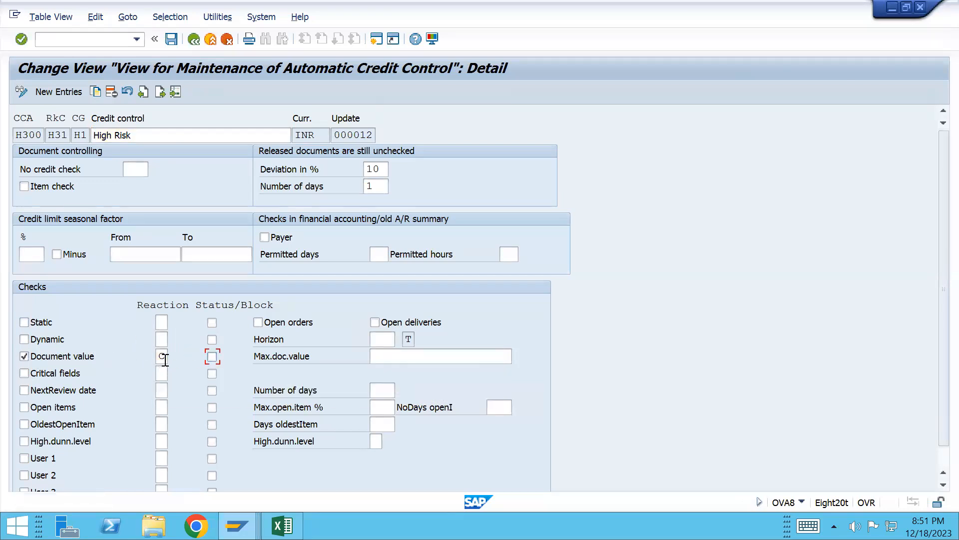
{"action": "left_click", "coordinate": [215, 358]}
- Set the maximum document value to 10000 and save the automatic credit control settings
{"action": "left_click", "coordinate": [384, 355]}
{"action": "type", "text": "10"}
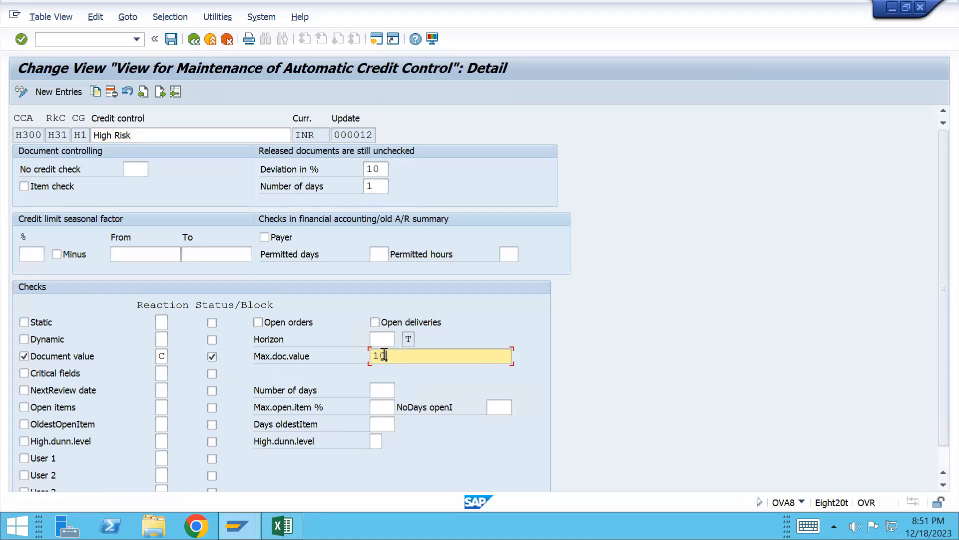
{"action": "type", "text": "000"}
{"action": "left_click_drag", "start_coordinate": [415, 355], "coordinate": [371, 360]}
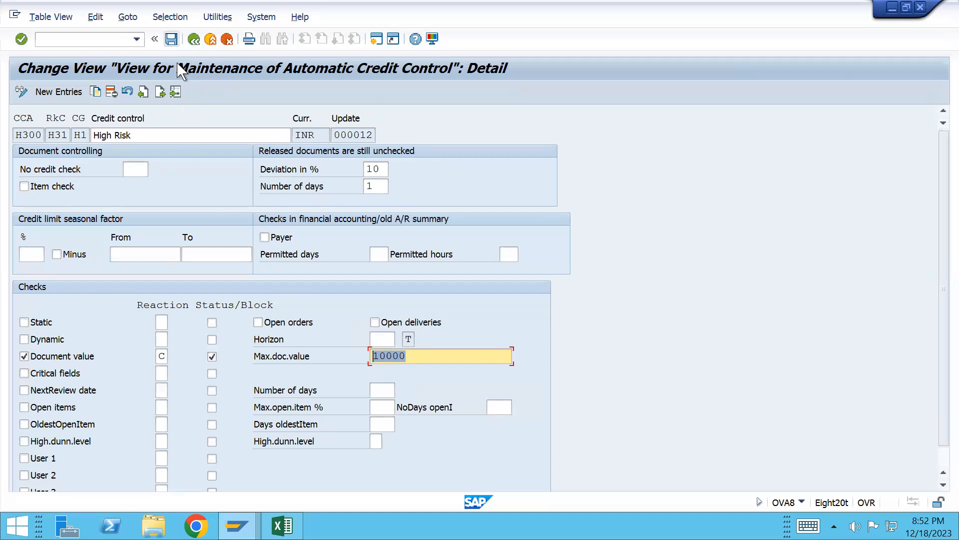
{"action": "key", "text": "ctrl+s"}
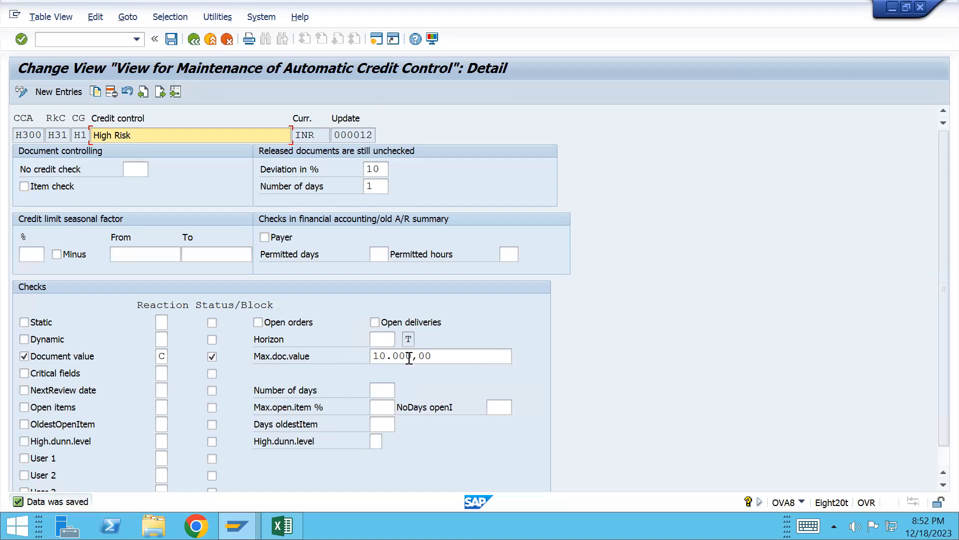
- Return to the sales order, dismiss its credit check message and open the customer's credit status in FD32 for control area H300
{"action": "key", "text": "alt+Tab"}
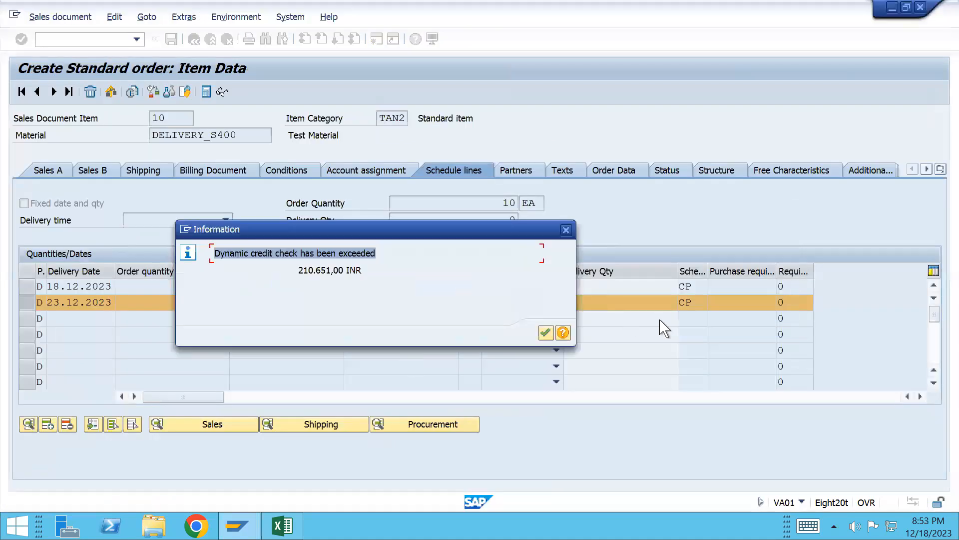
{"action": "left_click", "coordinate": [566, 230]}
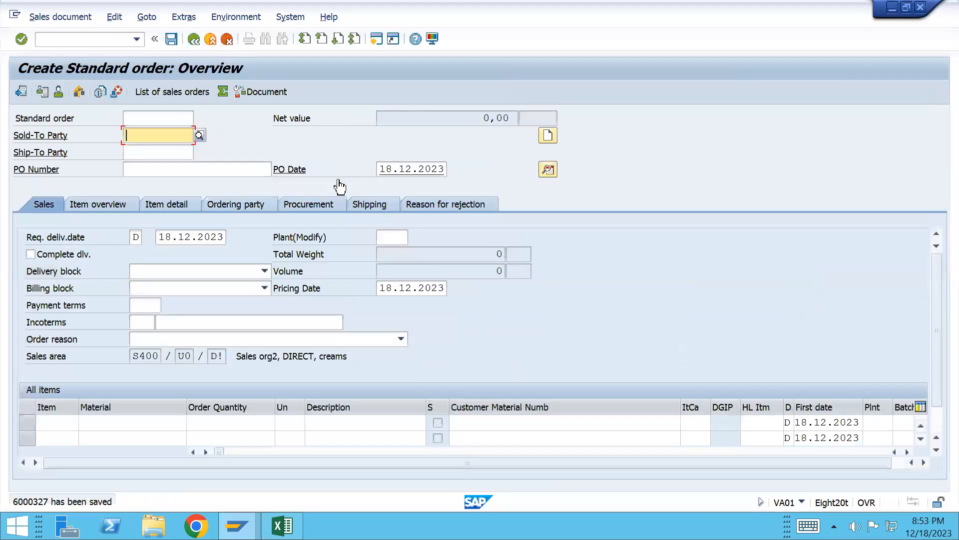
{"action": "type", "text": "/n"}
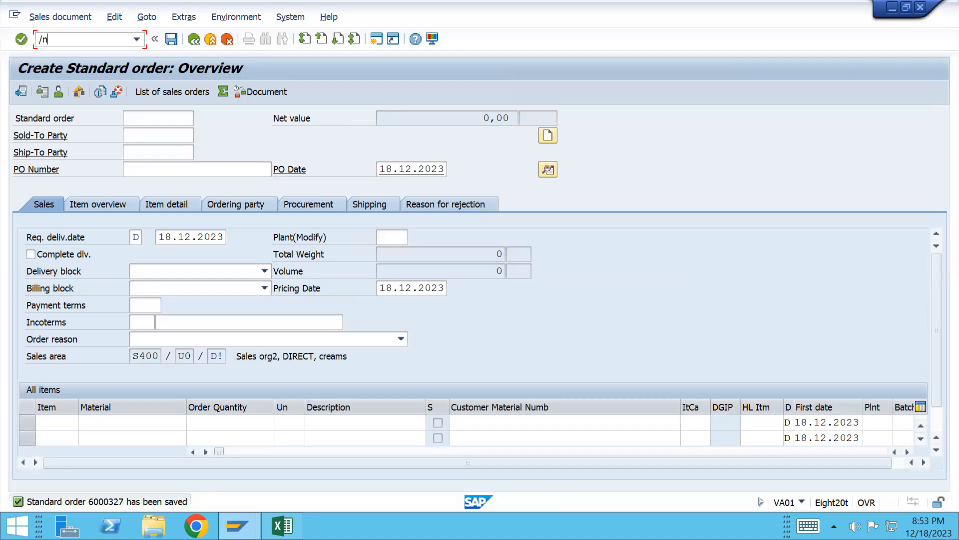
{"action": "type", "text": "fd32"}
{"action": "key", "text": "Return"}
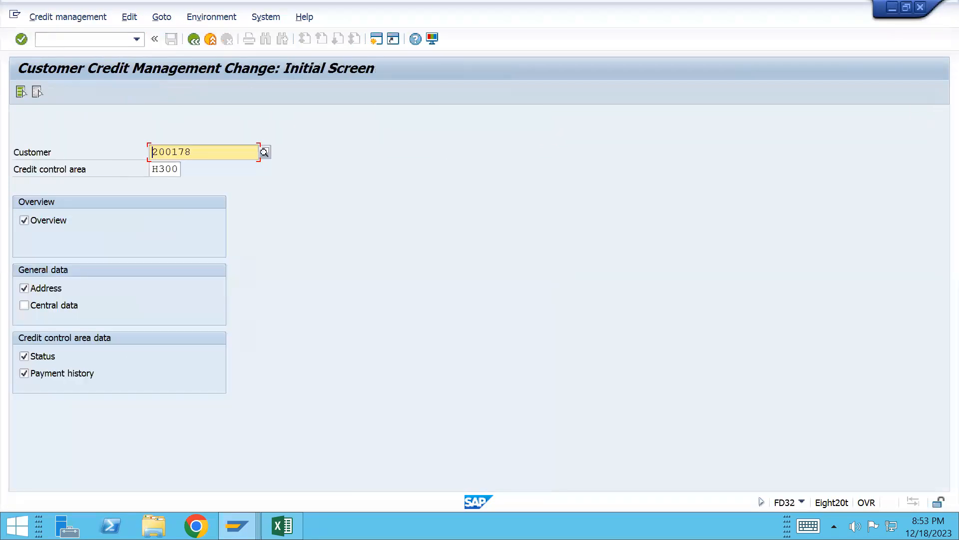
{"action": "key", "text": "Return"}
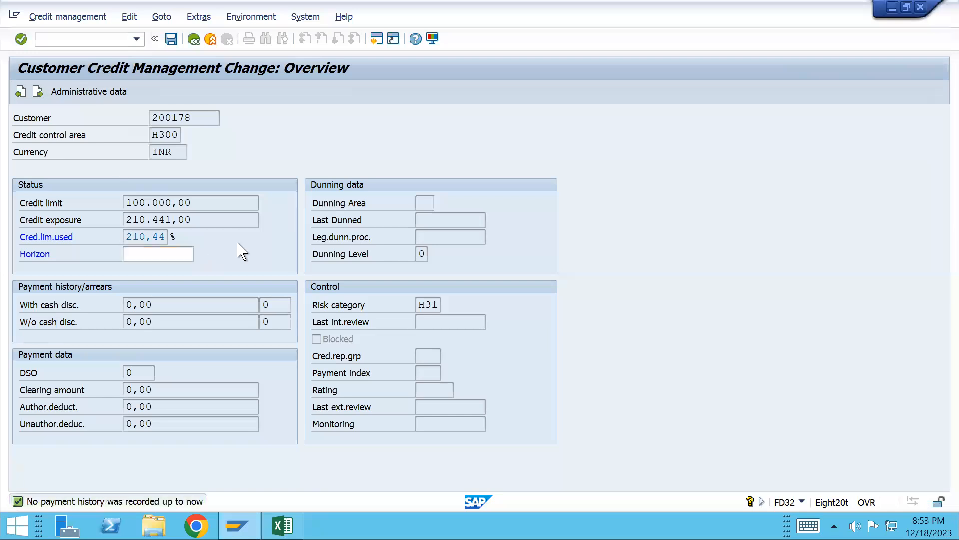
{"action": "key", "text": "Return"}
{"action": "key", "text": "Return"}
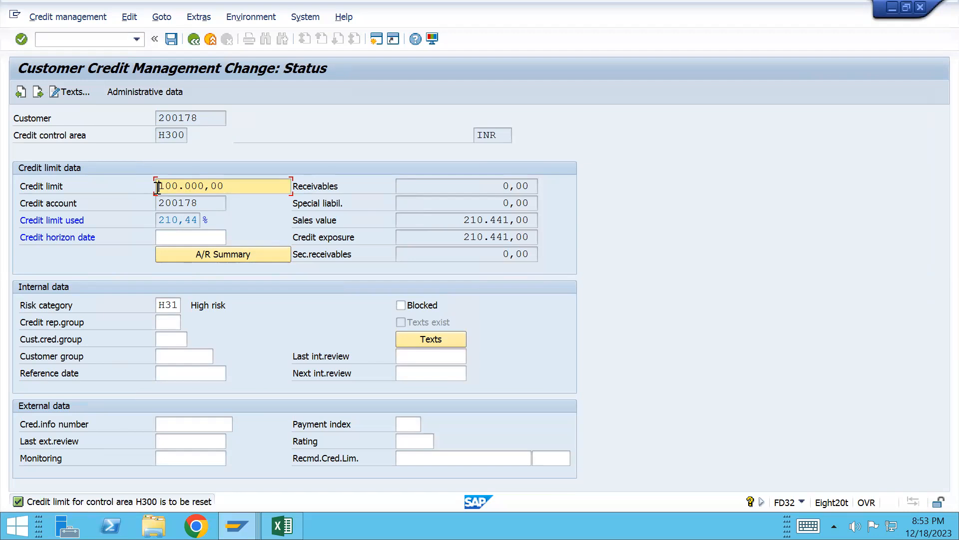
- Set the customer's credit limit to 1.000.000,00 INR and save the control area data
{"action": "left_click", "coordinate": [221, 186]}
{"action": "key", "text": "BackSpace"}
{"action": "key", "text": "BackSpace"}
{"action": "key", "text": "BackSpace"}
{"action": "key", "text": "BackSpace"}
{"action": "type", "text": "00"}
{"action": "key", "text": "Return"}
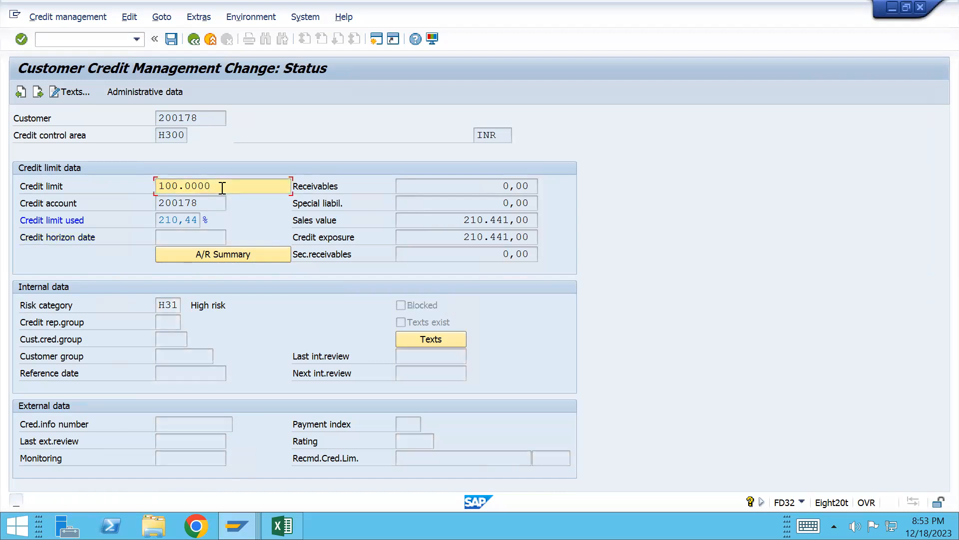
{"action": "key", "text": "BackSpace"}
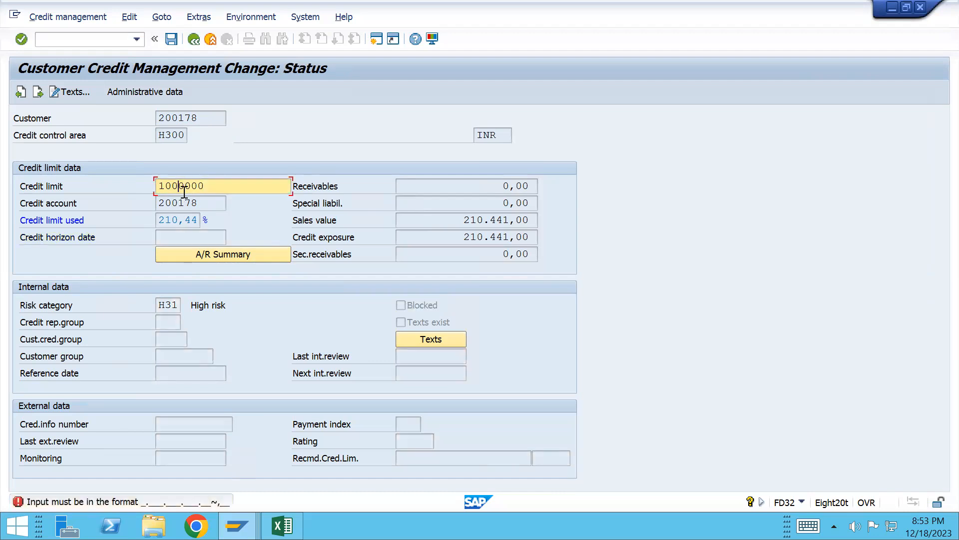
{"action": "key", "text": "Return"}
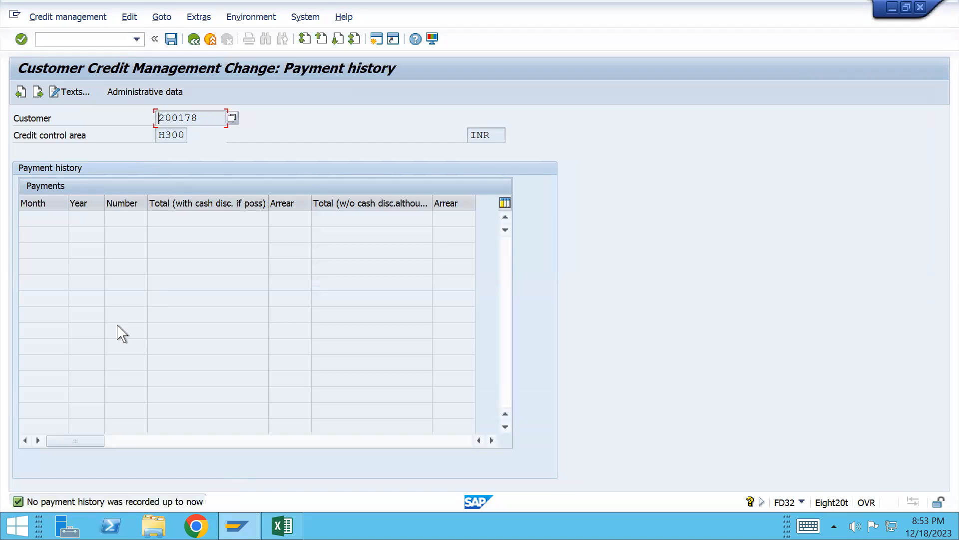
{"action": "left_click", "coordinate": [21, 91]}
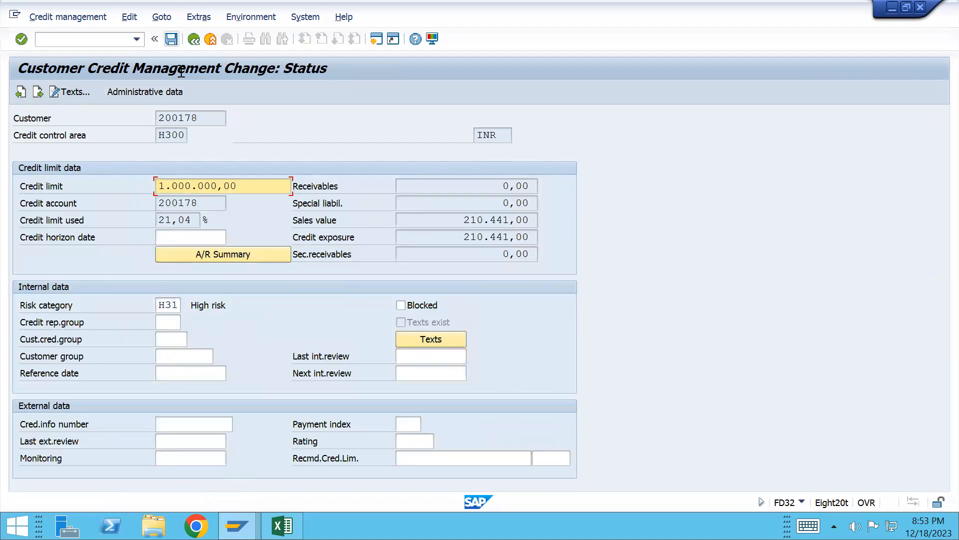
{"action": "key", "text": "ctrl+s"}
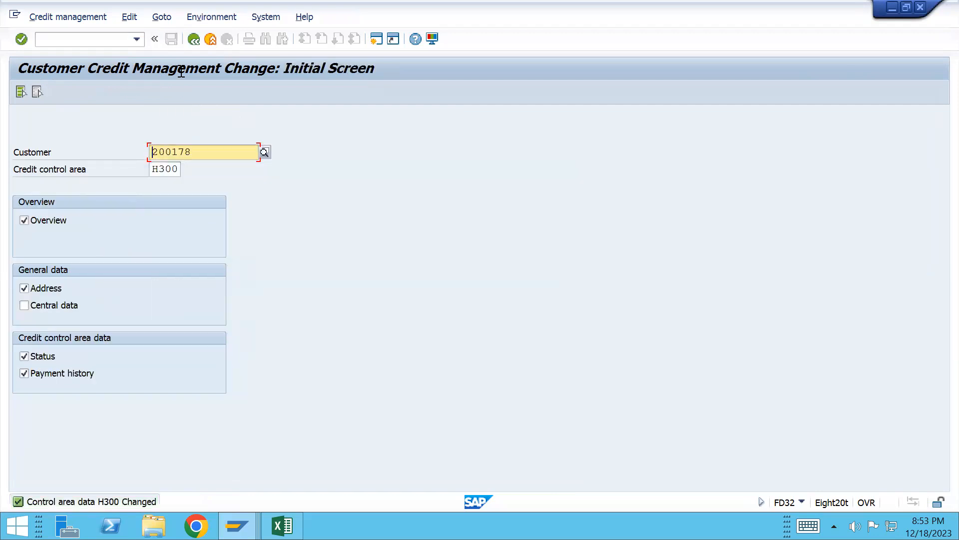
- Start a new standard order of type OR2 with transaction VA01 for sales area S400 / U0 / D!
{"action": "key", "text": "alt+Tab"}
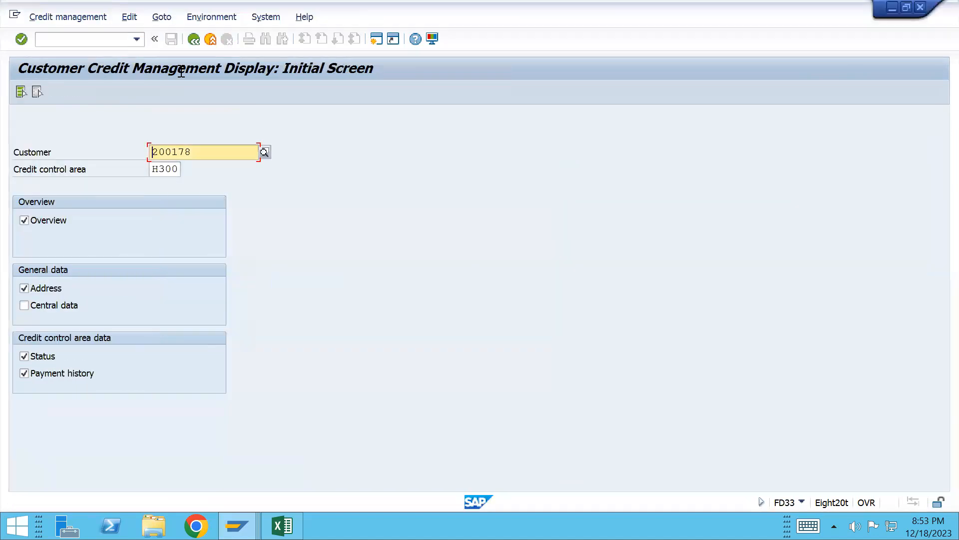
{"action": "key", "text": "ctrl+slash"}
{"action": "type", "text": "/n"}
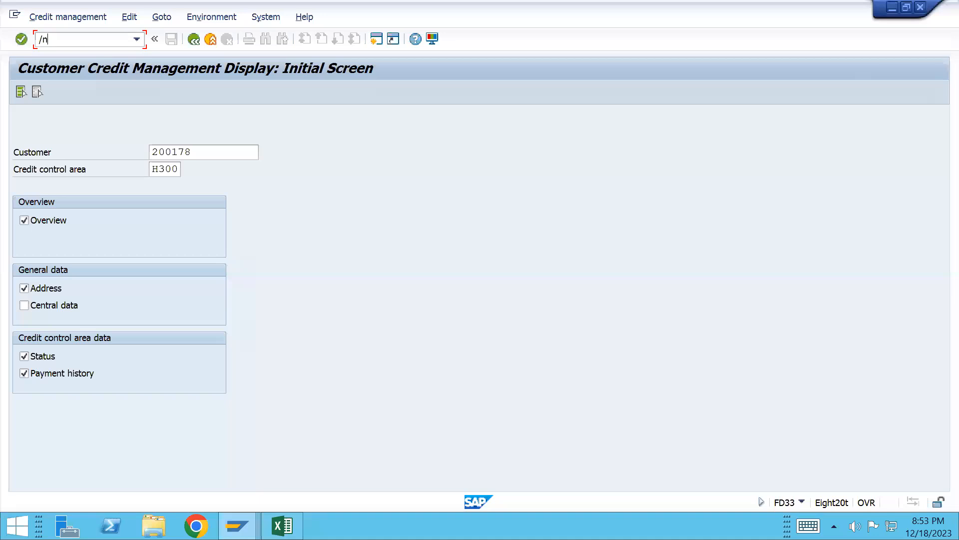
{"action": "key", "text": "alt+Tab"}
{"action": "type", "text": "va01"}
{"action": "key", "text": "Return"}
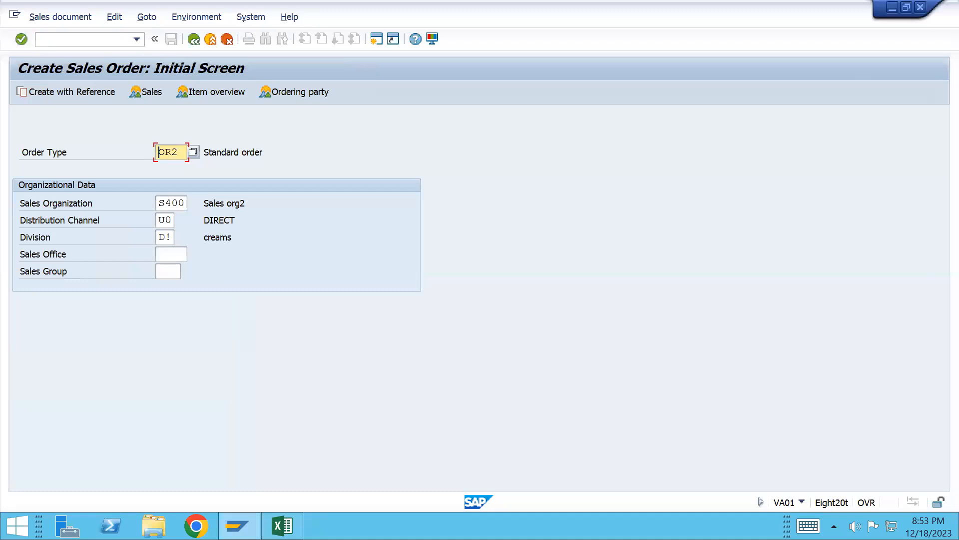
{"action": "key", "text": "Return"}
- Fill the order with the sold-to customer number and 1 unit of material DELIVERY_S400
{"action": "type", "text": "200178"}
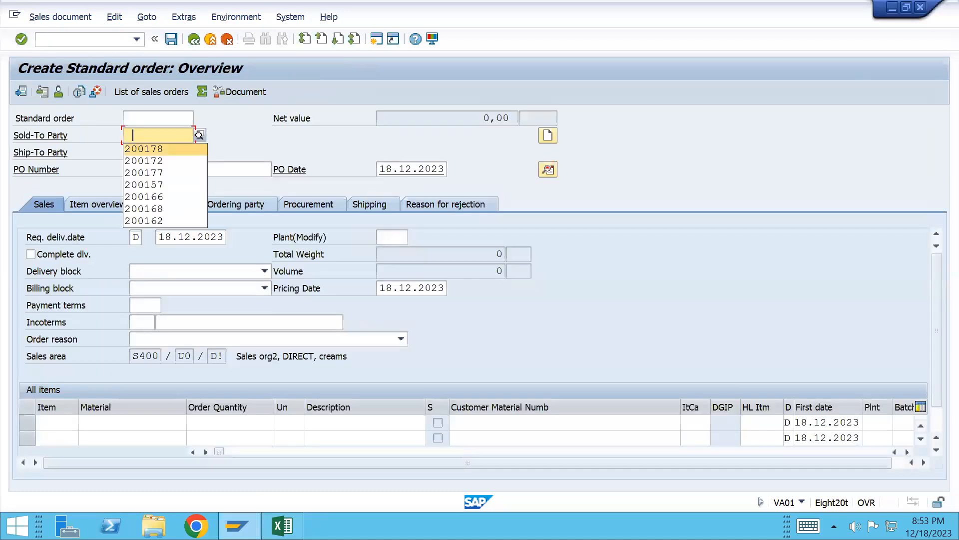
{"action": "key", "text": "Tab"}
{"action": "key", "text": "Down"}
{"action": "key", "text": "Down"}
{"action": "key", "text": "Down"}
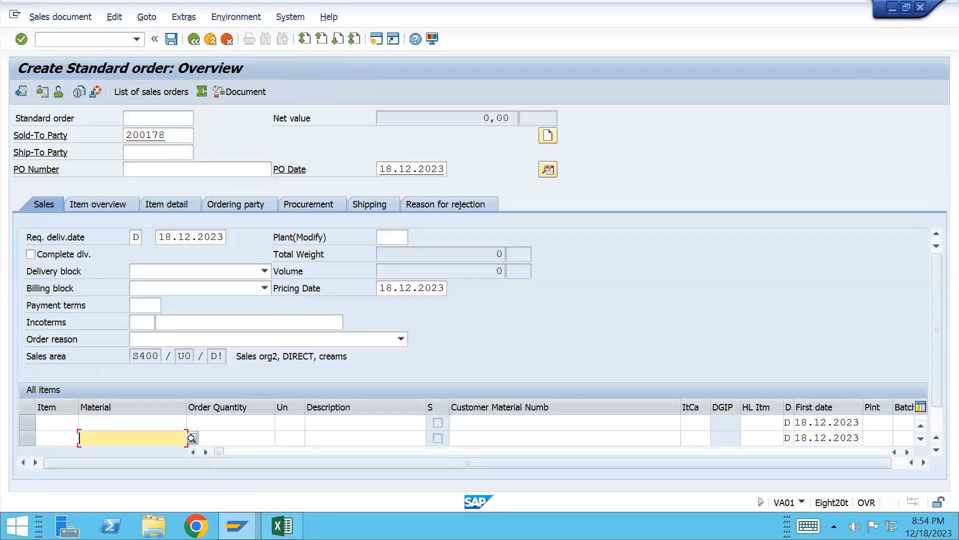
{"action": "key", "text": "Up"}
{"action": "key", "text": "Down"}
{"action": "key", "text": "Tab"}
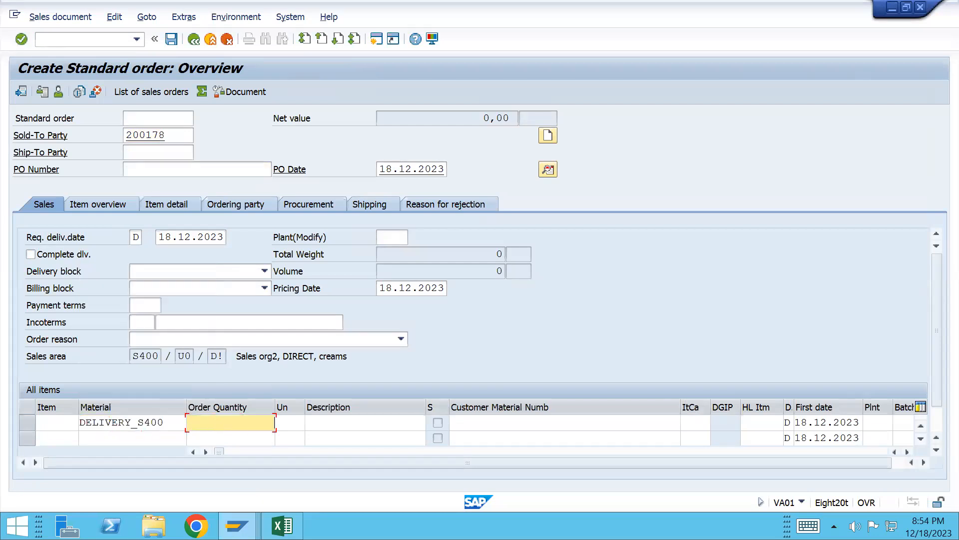
{"action": "type", "text": "1"}
{"action": "key", "text": "Return"}
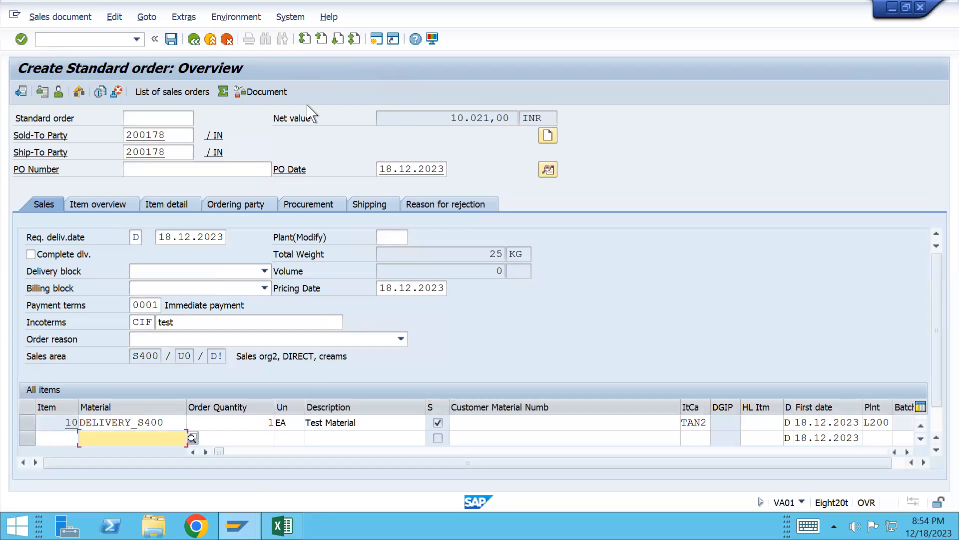
- Compare the maximum document value in the automatic credit control window with the order's net value
{"action": "key", "text": "alt+Tab"}
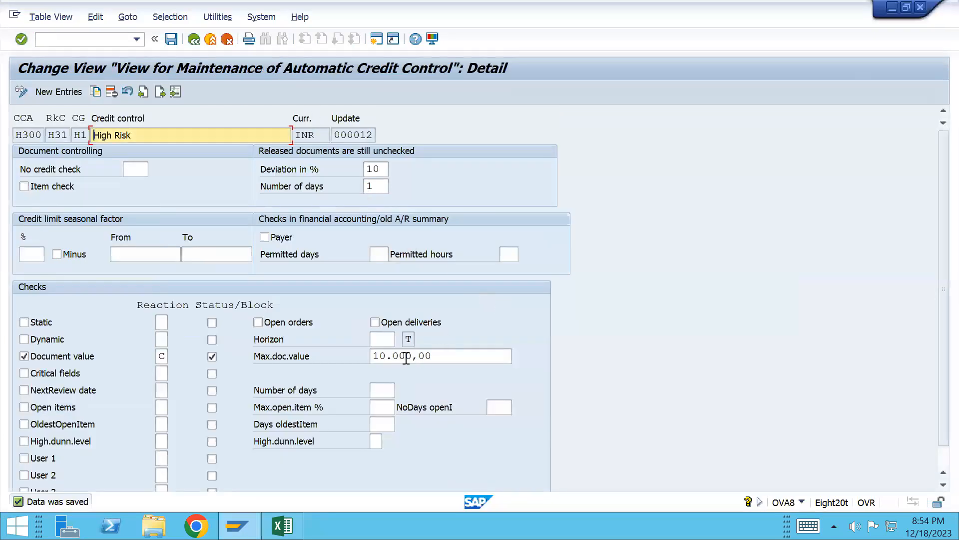
{"action": "left_click", "coordinate": [375, 356]}
{"action": "type", "text": "2"}
{"action": "key", "text": "Return"}
{"action": "key", "text": "ctrl+s"}
{"action": "key", "text": "alt+Tab"}
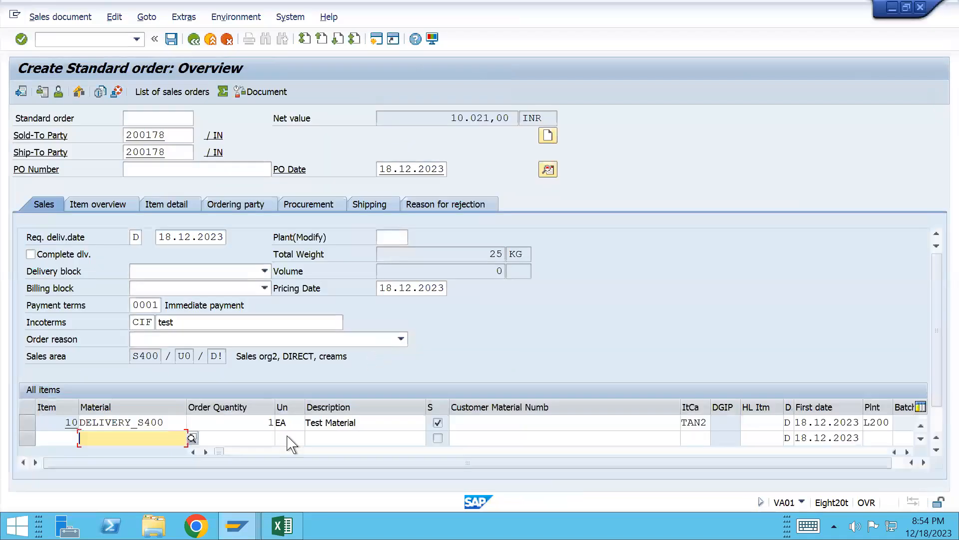
{"action": "double_click", "coordinate": [453, 120]}
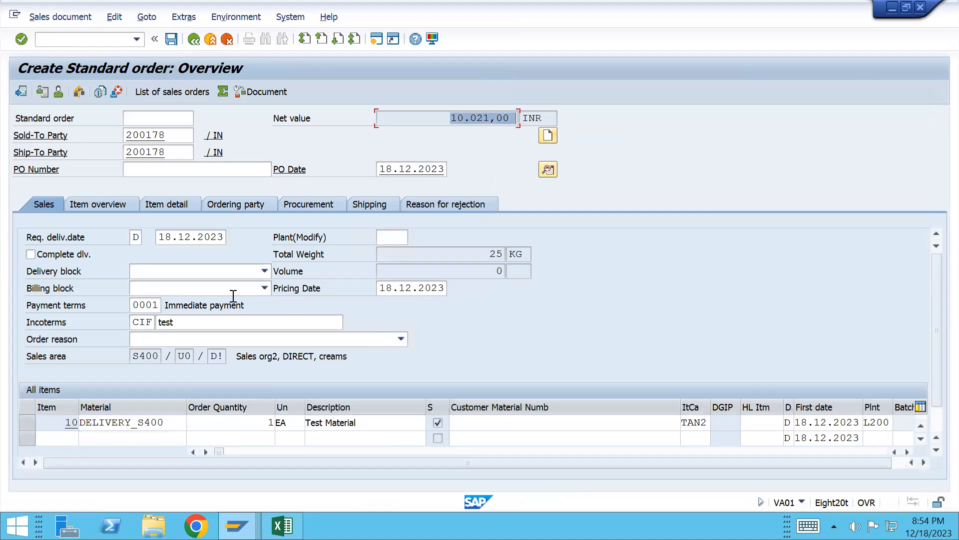
- Try to create a delivery directly from the order, acknowledging the credit check message
{"action": "left_click", "coordinate": [60, 17]}
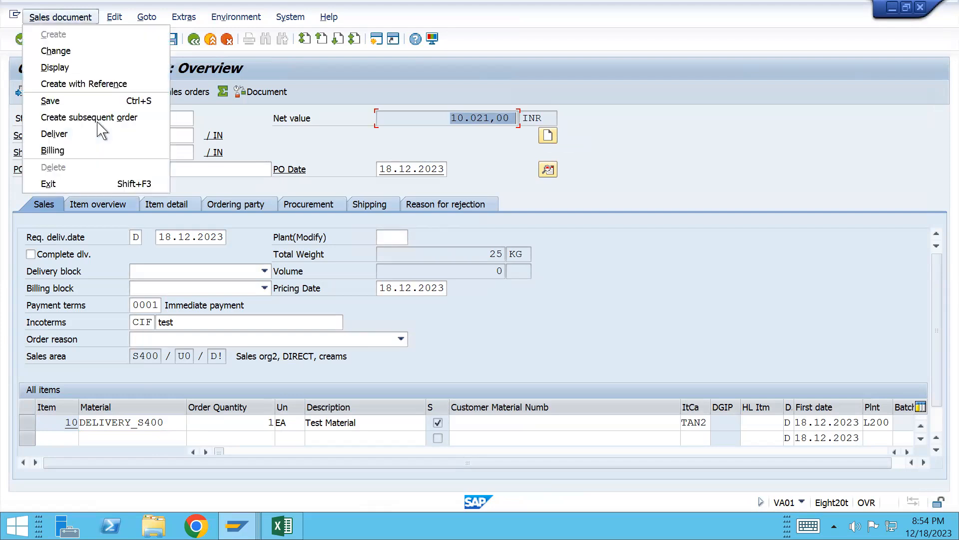
{"action": "left_click", "coordinate": [70, 133]}
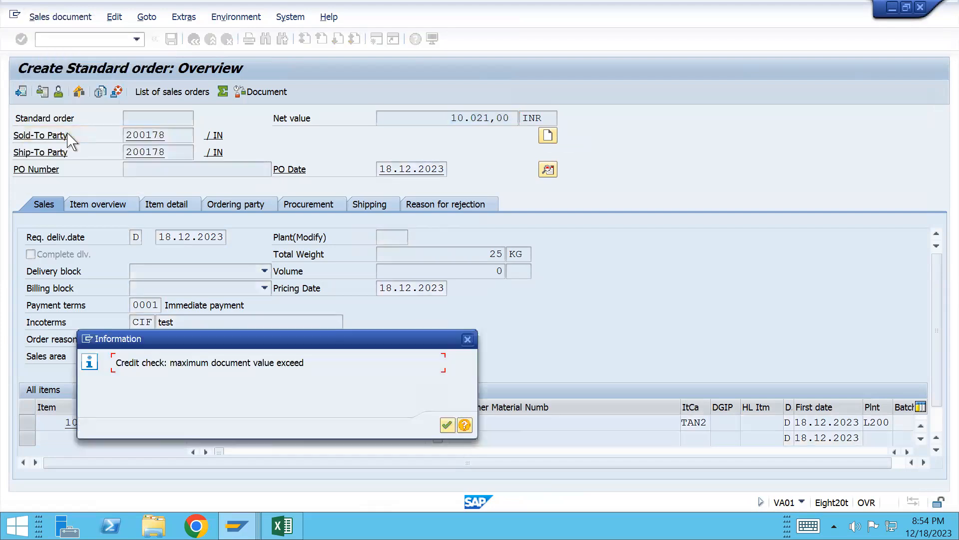
{"action": "key", "text": "Return"}
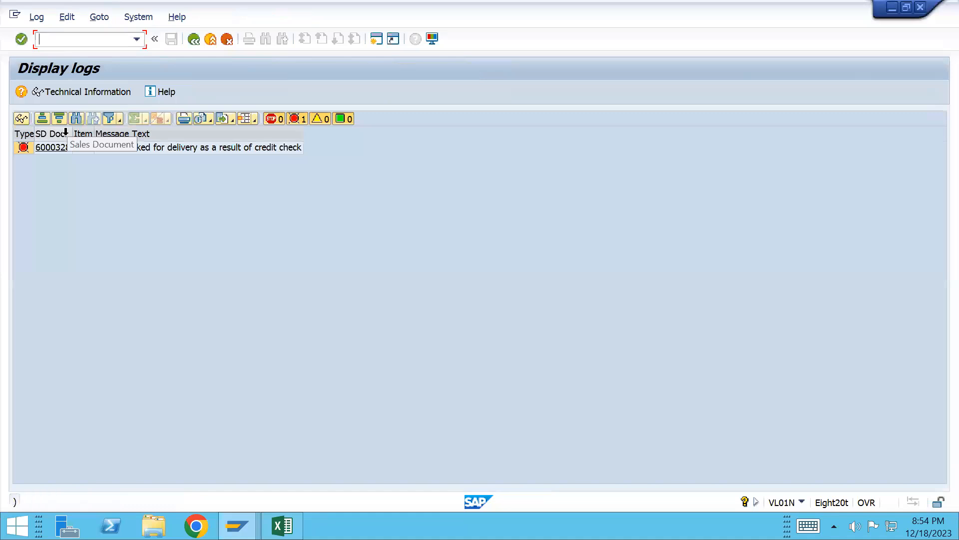
- Switch to the automatic credit control window to save its settings, and start another standard order with VA01
{"action": "key", "text": "alt+Tab"}
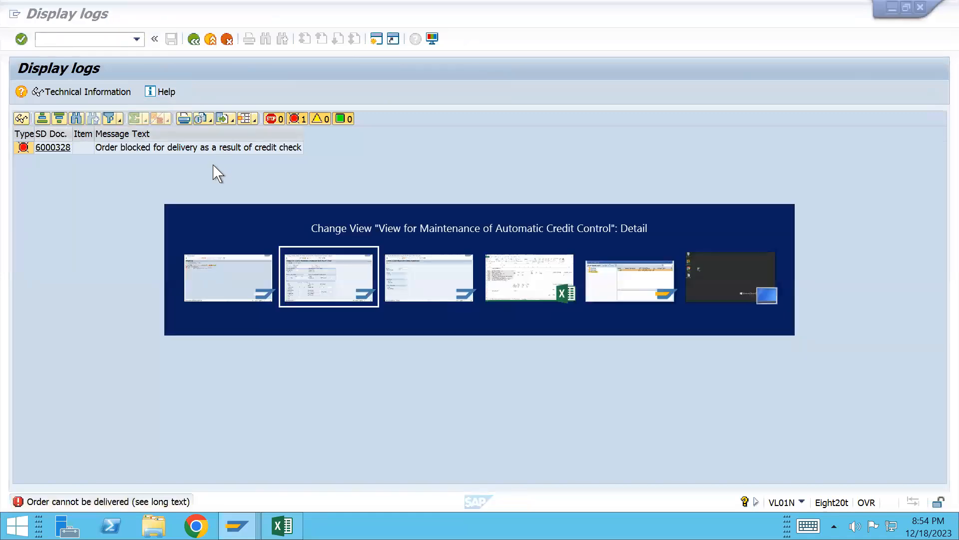
{"action": "key", "text": "ctrl+s"}
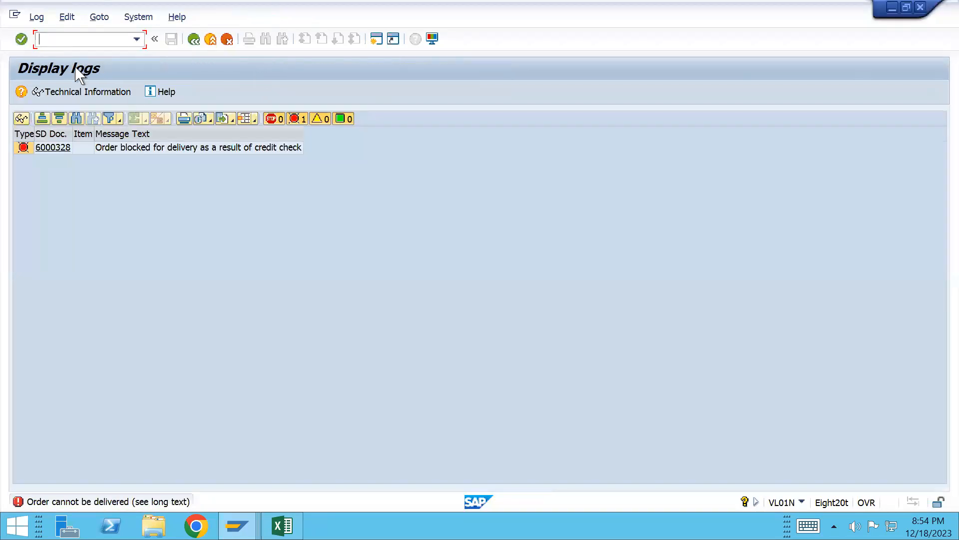
{"action": "type", "text": "/nva02"}
{"action": "key", "text": "Return"}
{"action": "key", "text": "Return"}
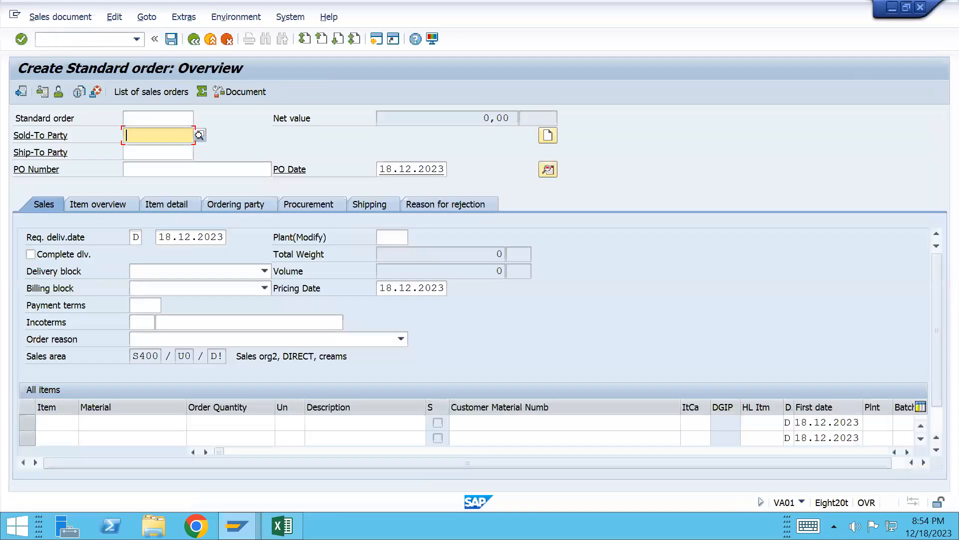
- Enter the sold-to customer number and 1 unit of material DELIVERY_S400 in the blank order, and save it
{"action": "key", "text": "Return"}
{"action": "key", "text": "ctrl+Tab"}
{"action": "key", "text": "ctrl+Tab"}
{"action": "key", "text": "ctrl+Tab"}
{"action": "key", "text": "ctrl+Tab"}
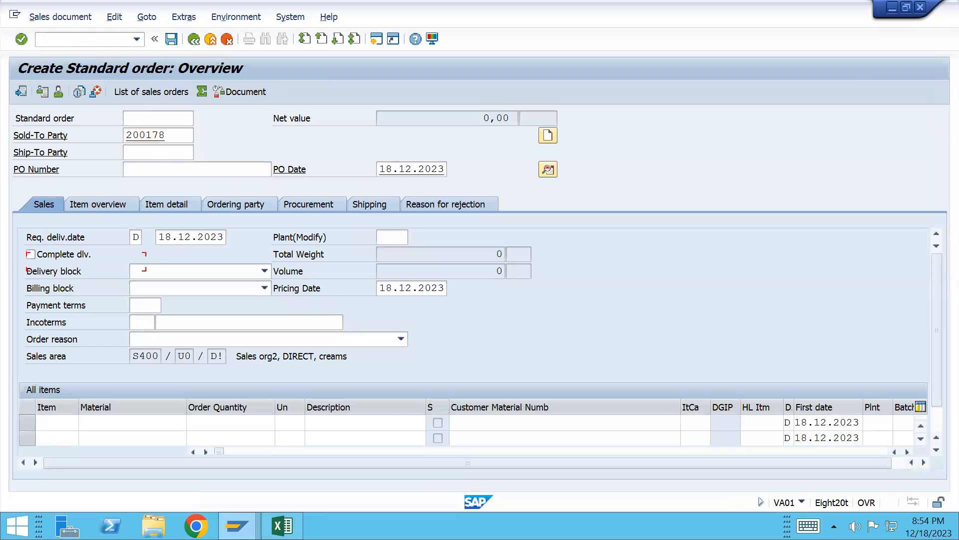
{"action": "key", "text": "Down"}
{"action": "key", "text": "Tab"}
{"action": "type", "text": "1"}
{"action": "key", "text": "Return"}
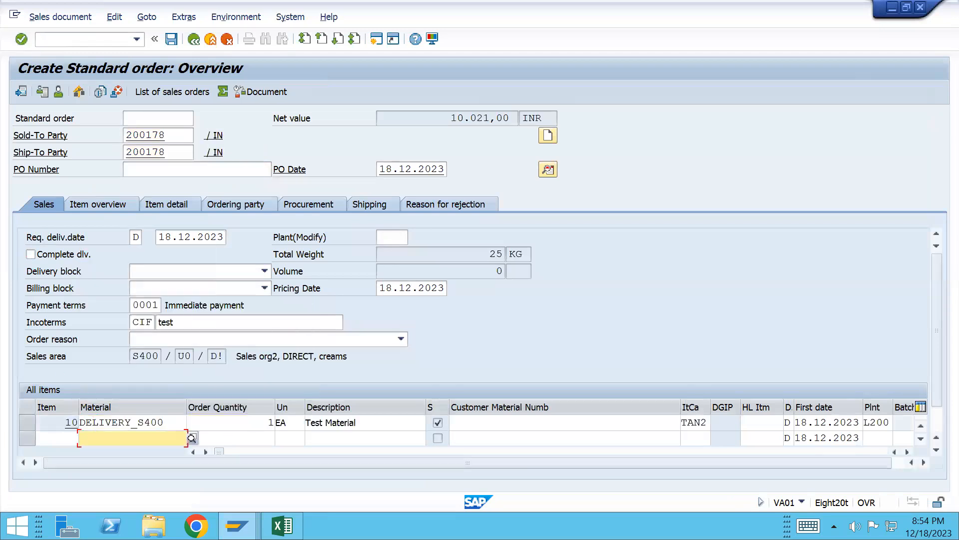
{"action": "key", "text": "ctrl+s"}
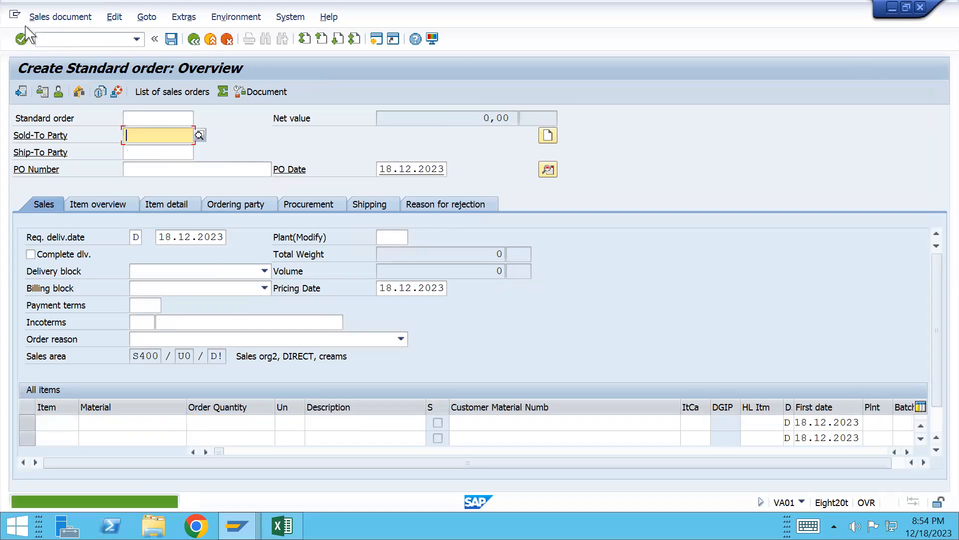
- Open the saved order in change mode and create a delivery directly from it
{"action": "left_click", "coordinate": [52, 21]}
{"action": "key", "text": "Down"}
{"action": "key", "text": "Return"}
{"action": "key", "text": "Return"}
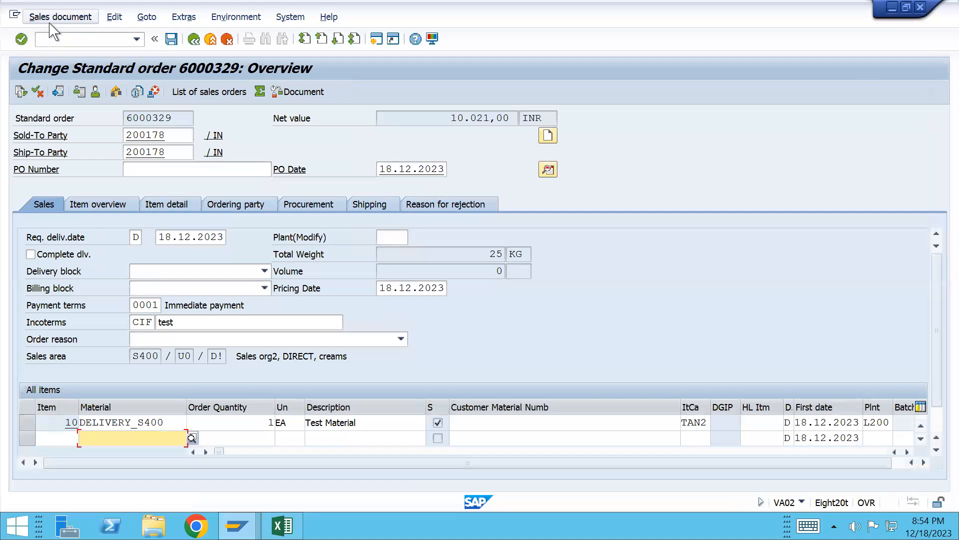
{"action": "left_click", "coordinate": [52, 20]}
{"action": "left_click", "coordinate": [84, 134]}
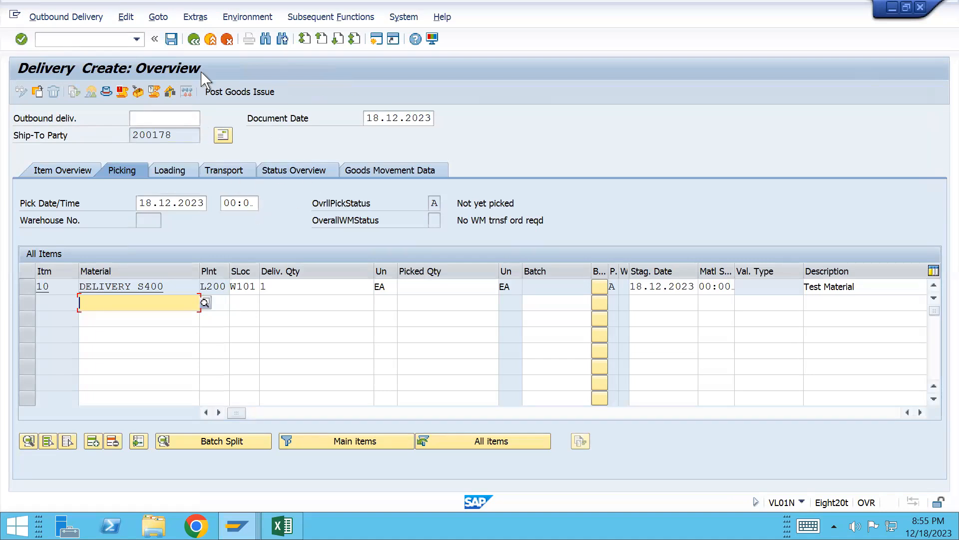
- Reopen the order with VA02 and compare its net value with the maximum document value in automatic credit control
{"action": "left_click", "coordinate": [90, 40]}
{"action": "type", "text": "/nva02"}
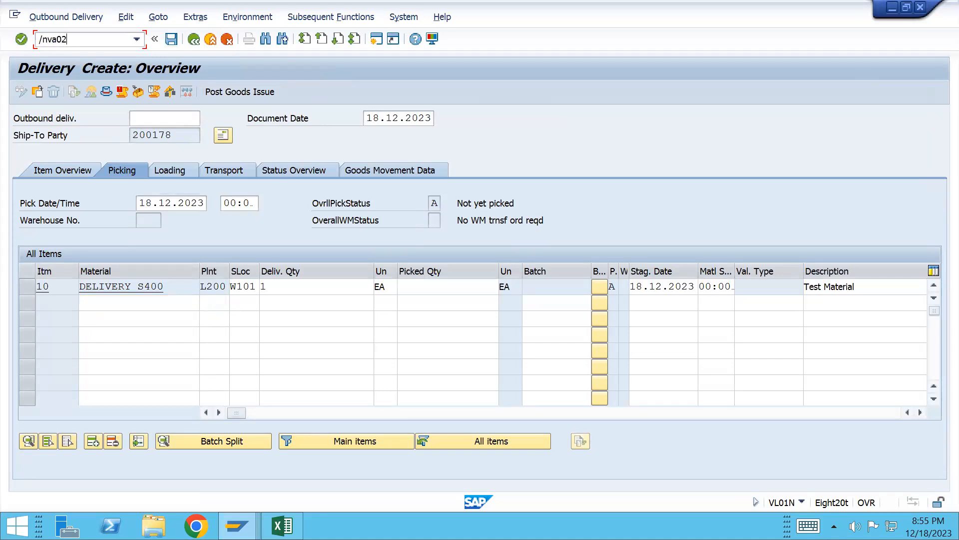
{"action": "key", "text": "Return"}
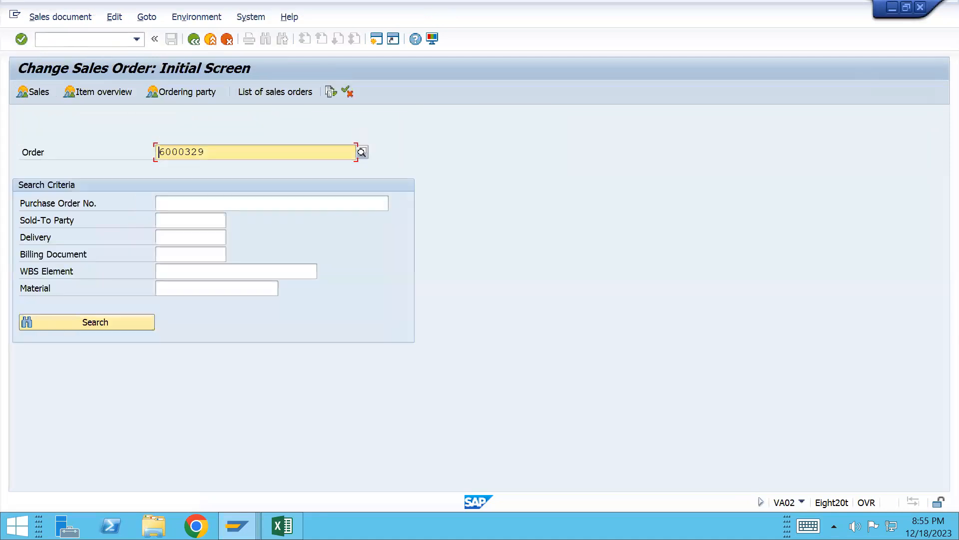
{"action": "key", "text": "Return"}
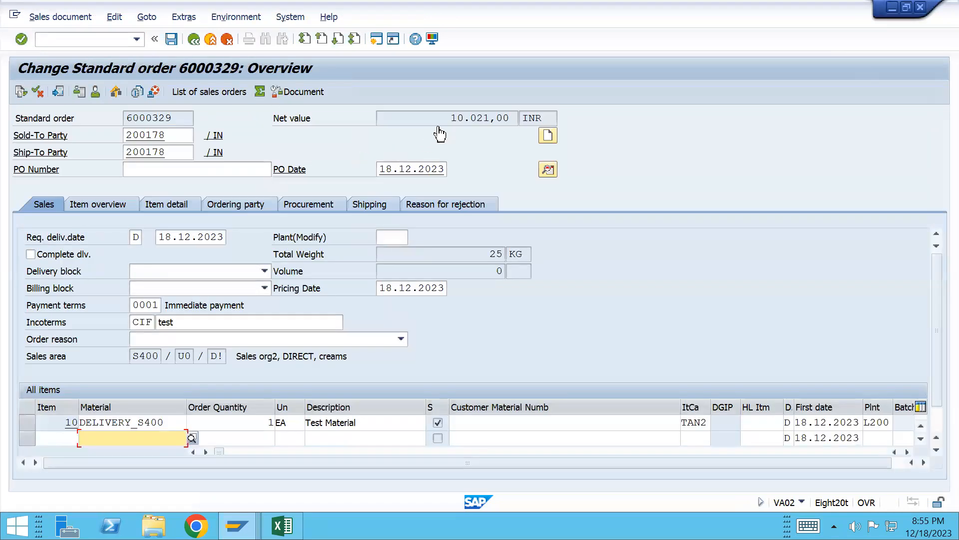
{"action": "left_click_drag", "start_coordinate": [451, 118], "coordinate": [516, 120]}
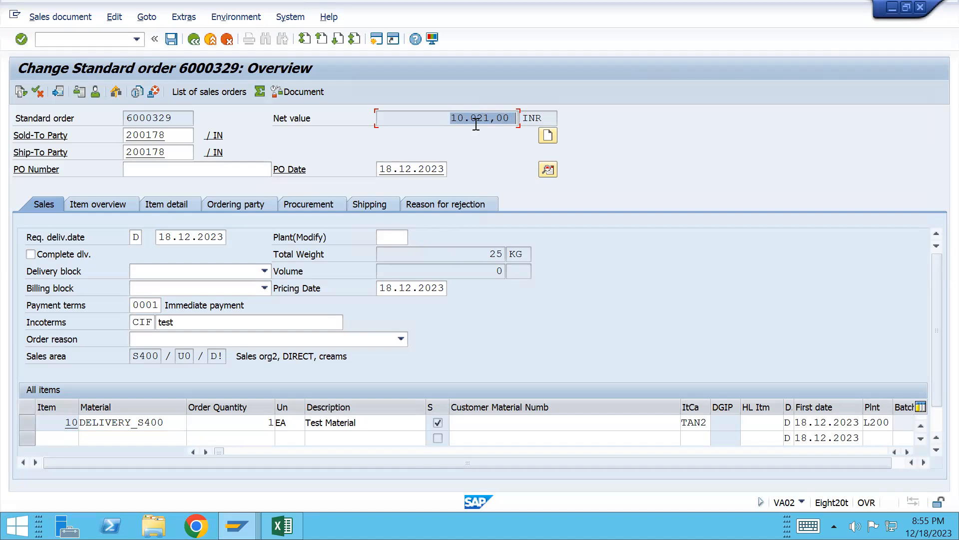
{"action": "key", "text": "alt+Tab"}
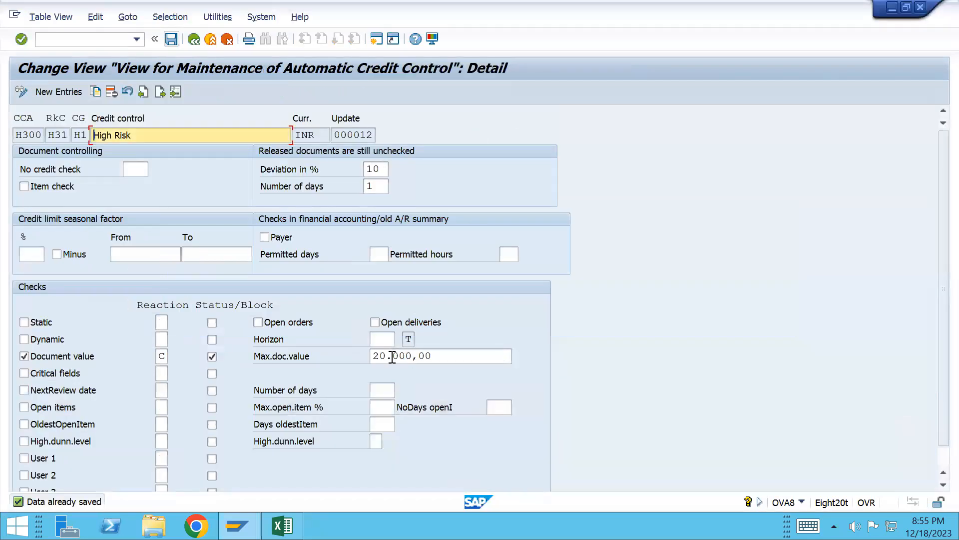
{"action": "left_click_drag", "start_coordinate": [373, 354], "coordinate": [437, 352]}
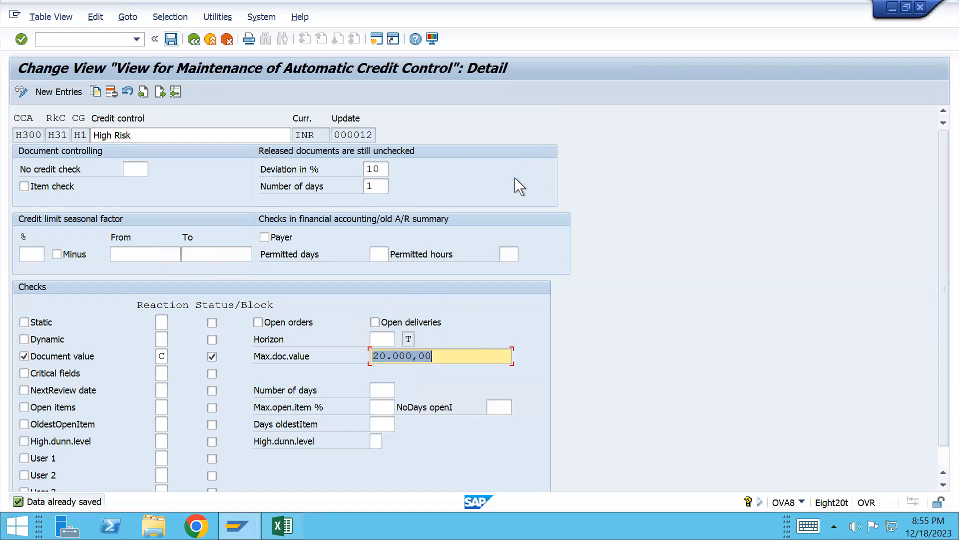
{"action": "key", "text": "alt+Tab"}
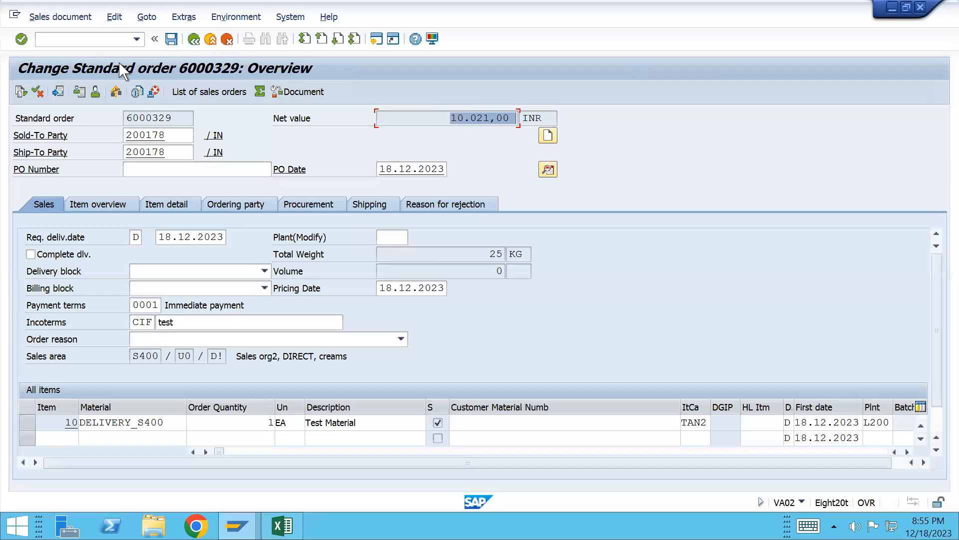
- Start another standard order with VA01, using order type OR2 and sales area S400 / U0 / D!
{"action": "key", "text": "ctrl+slash"}
{"action": "type", "text": "/nva01"}
{"action": "key", "text": "Return"}
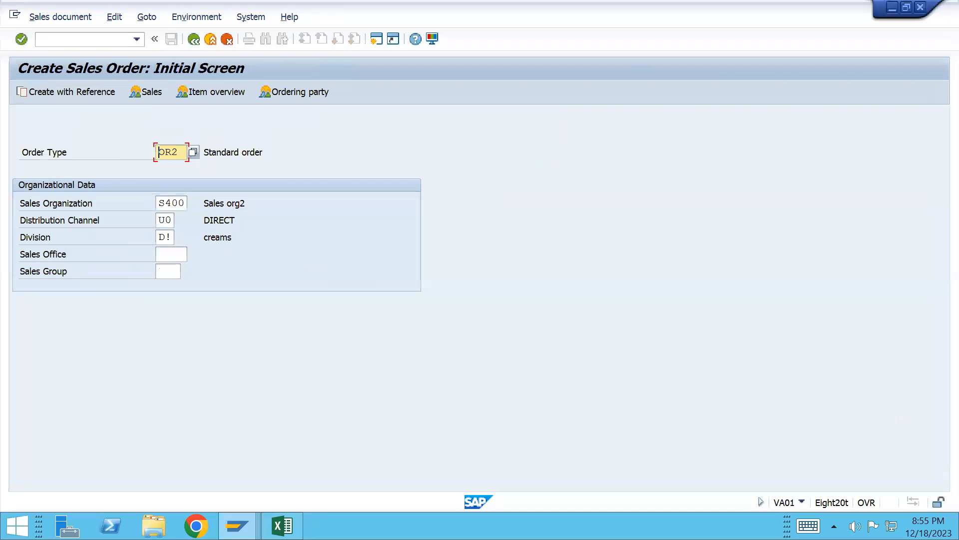
{"action": "key", "text": "Return"}
- Enter the sold-to customer number and 20 units of material DELIVERY_S400 in the blank order
{"action": "key", "text": "Down"}
{"action": "key", "text": "Return"}
{"action": "key", "text": "Tab"}
{"action": "key", "text": "Tab"}
{"action": "key", "text": "ctrl+Tab"}
{"action": "key", "text": "ctrl+Tab"}
{"action": "key", "text": "Down"}
{"action": "key", "text": "Return"}
{"action": "key", "text": "Tab"}
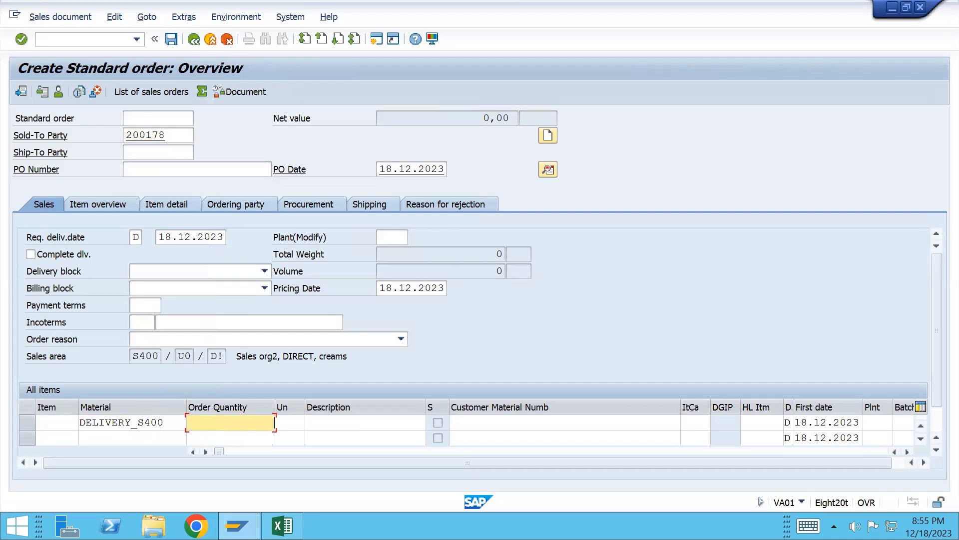
{"action": "type", "text": "2"}
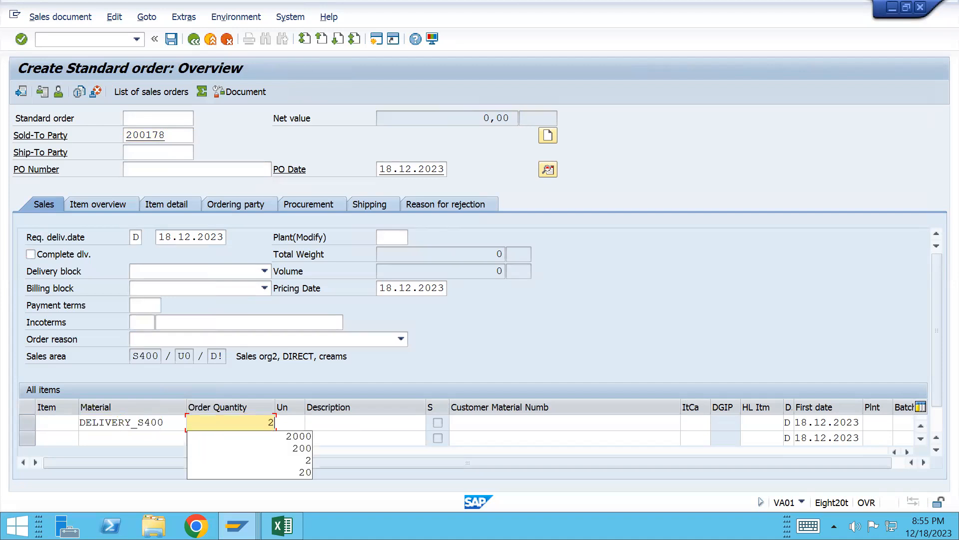
{"action": "type", "text": "0"}
{"action": "key", "text": "Return"}
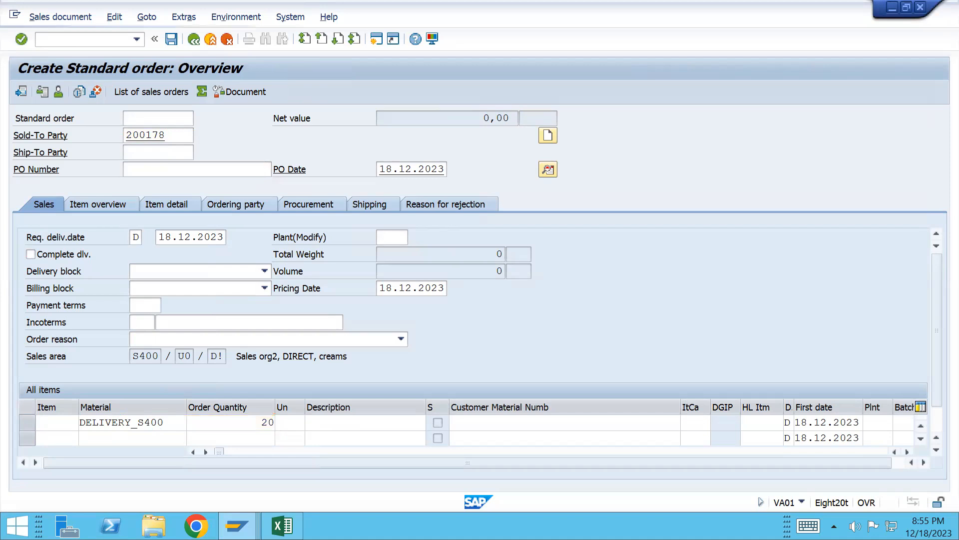
{"action": "key", "text": "F10"}
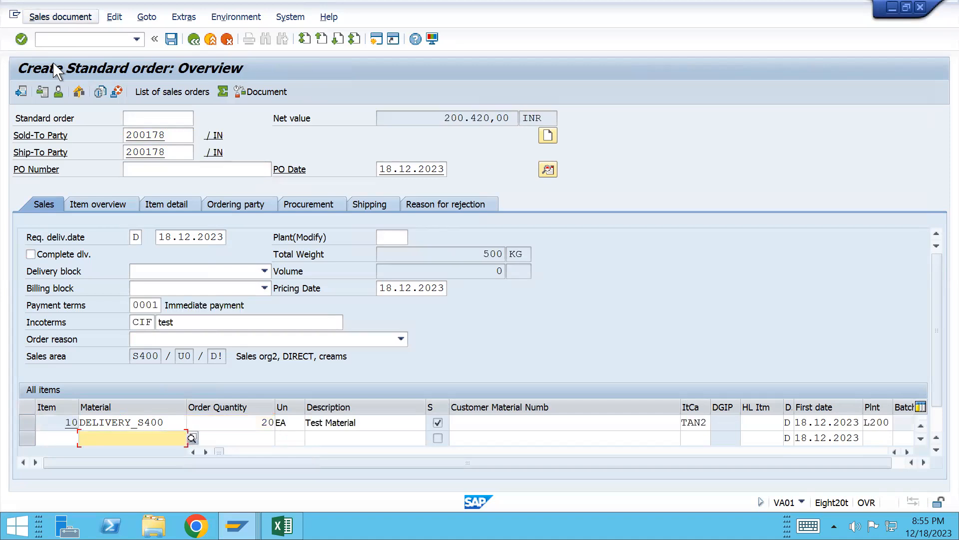
- Check the new order's net value and reduce the DELIVERY_S400 item quantity to 2
{"action": "left_click", "coordinate": [60, 17]}
{"action": "left_click", "coordinate": [490, 173]}
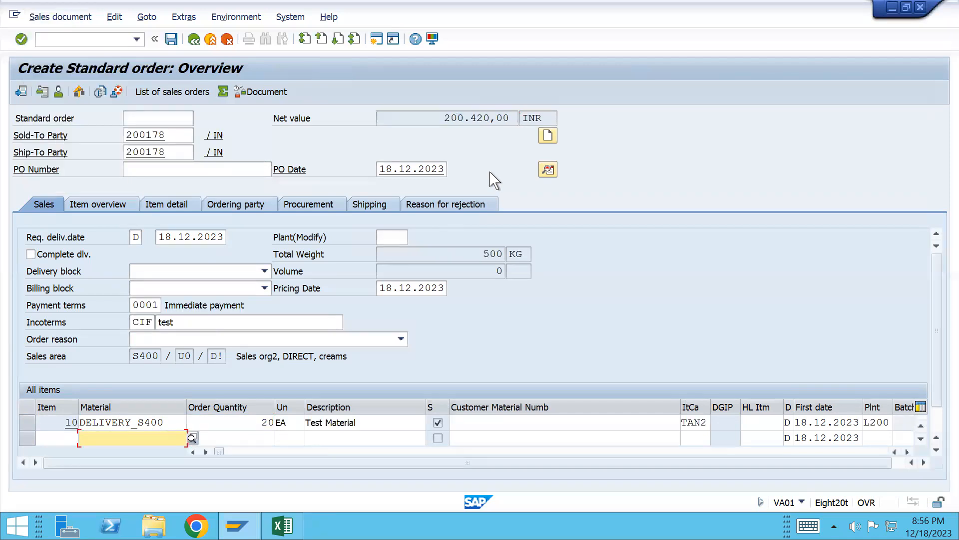
{"action": "left_click_drag", "start_coordinate": [443, 118], "coordinate": [523, 117]}
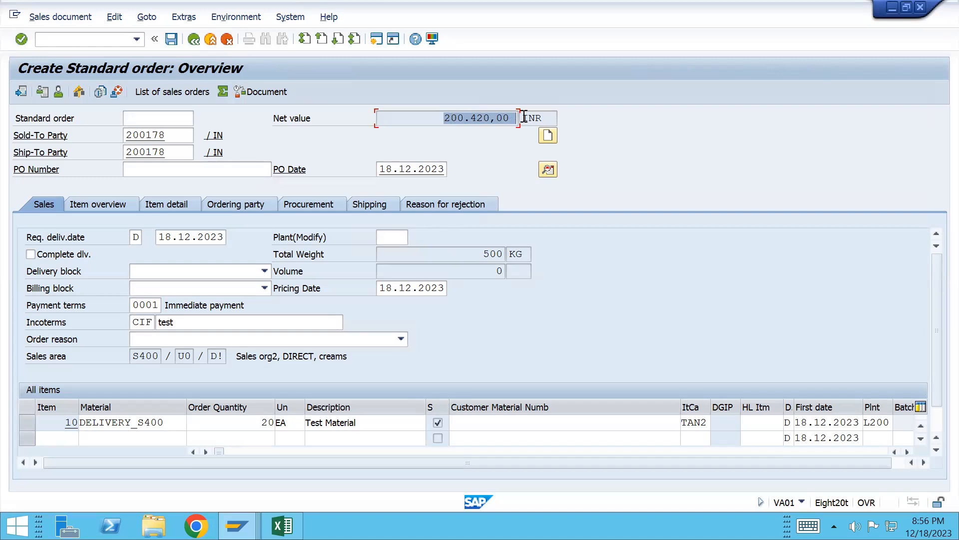
{"action": "left_click", "coordinate": [271, 424]}
{"action": "key", "text": "BackSpace"}
{"action": "key", "text": "Return"}
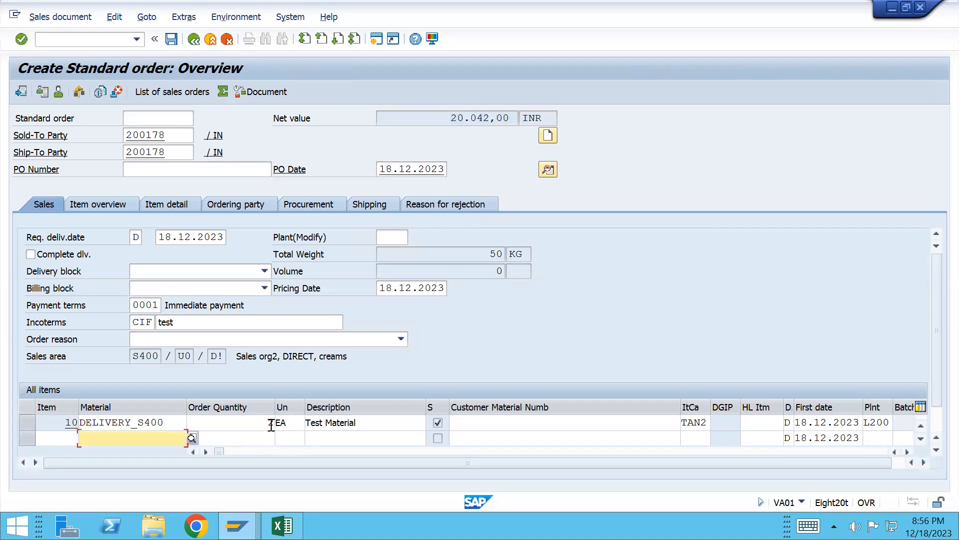
- Compare the updated net value of the two-unit order with the maximum document value in automatic credit control
{"action": "left_click", "coordinate": [451, 120]}
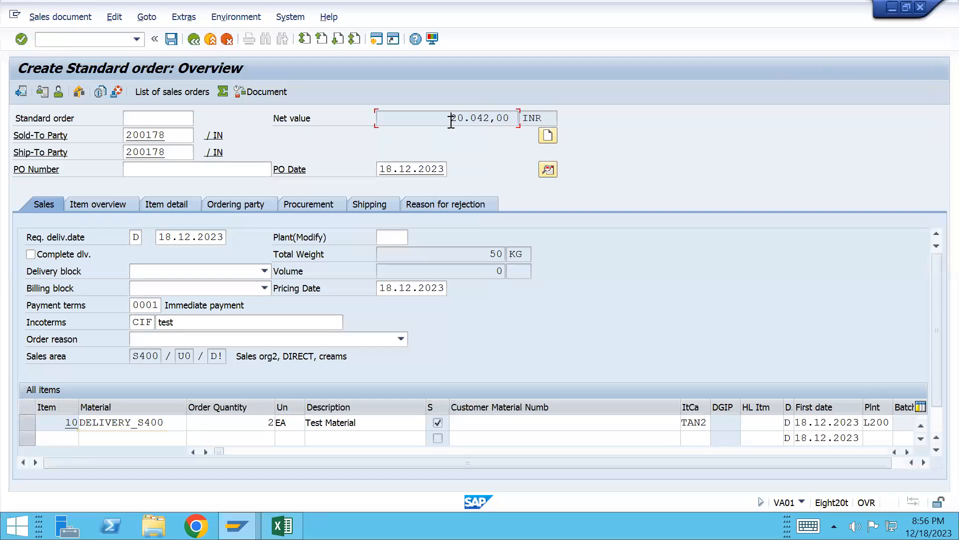
{"action": "left_click_drag", "start_coordinate": [451, 122], "coordinate": [512, 124]}
{"action": "key", "text": "alt+Tab"}
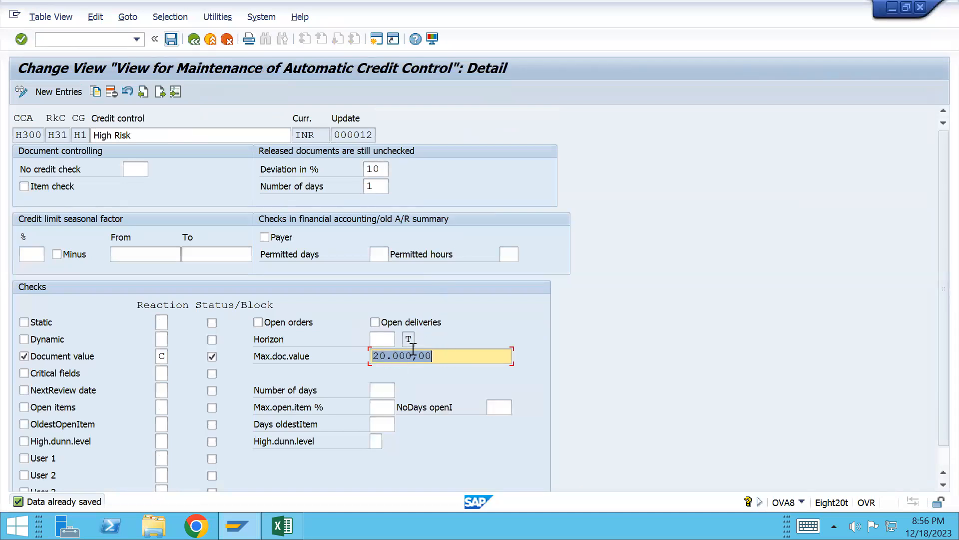
{"action": "key", "text": "alt+Tab"}
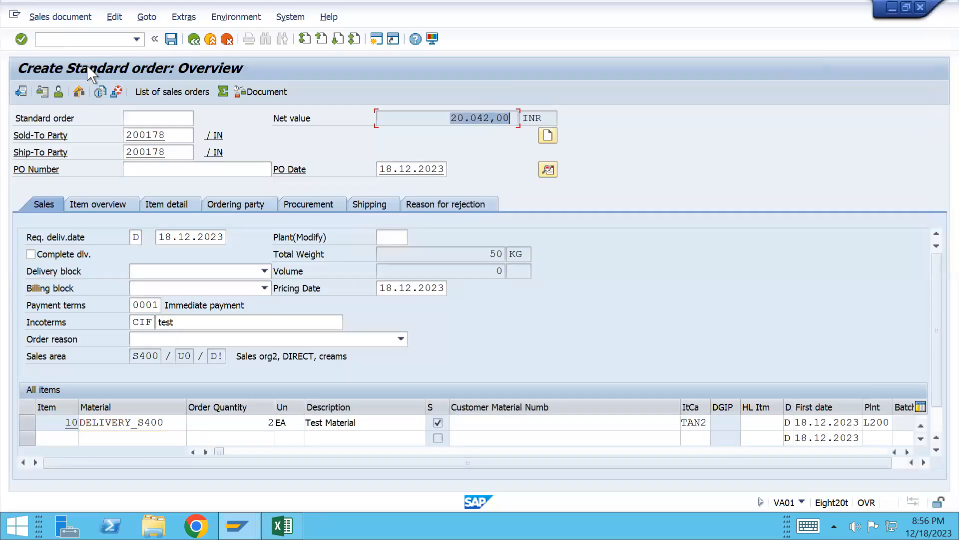
- Try to create a delivery from the two-unit order, acknowledging the credit check message and selecting the resulting log entry
{"action": "left_click", "coordinate": [60, 17]}
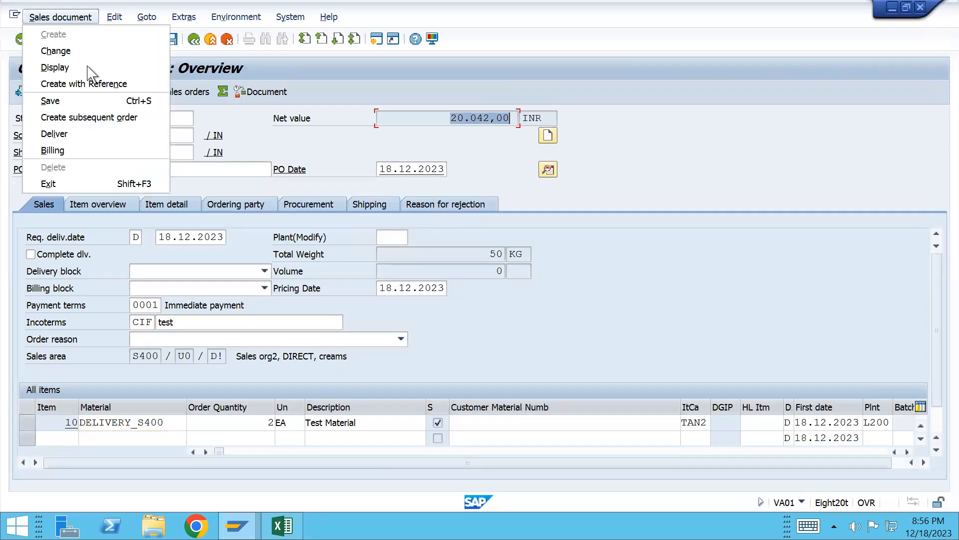
{"action": "left_click", "coordinate": [85, 139]}
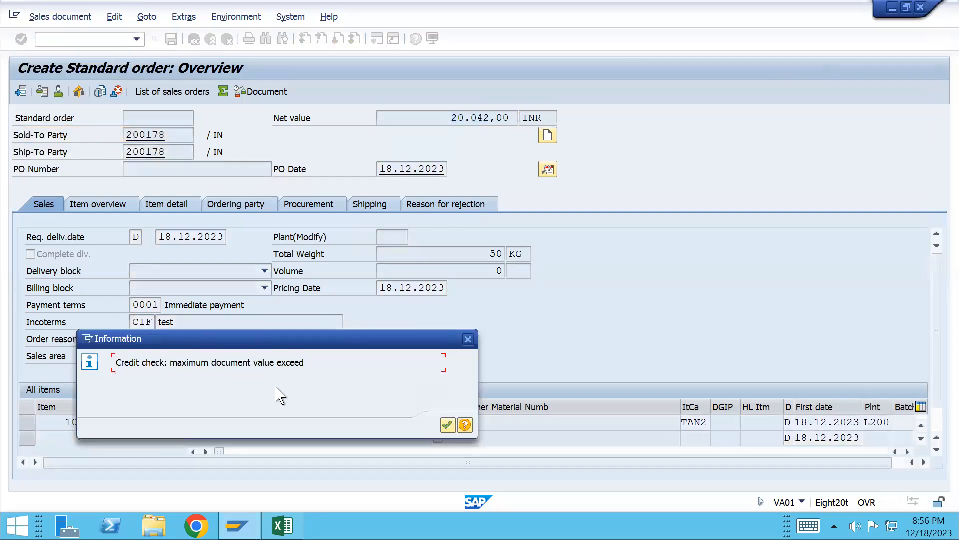
{"action": "key", "text": "Return"}
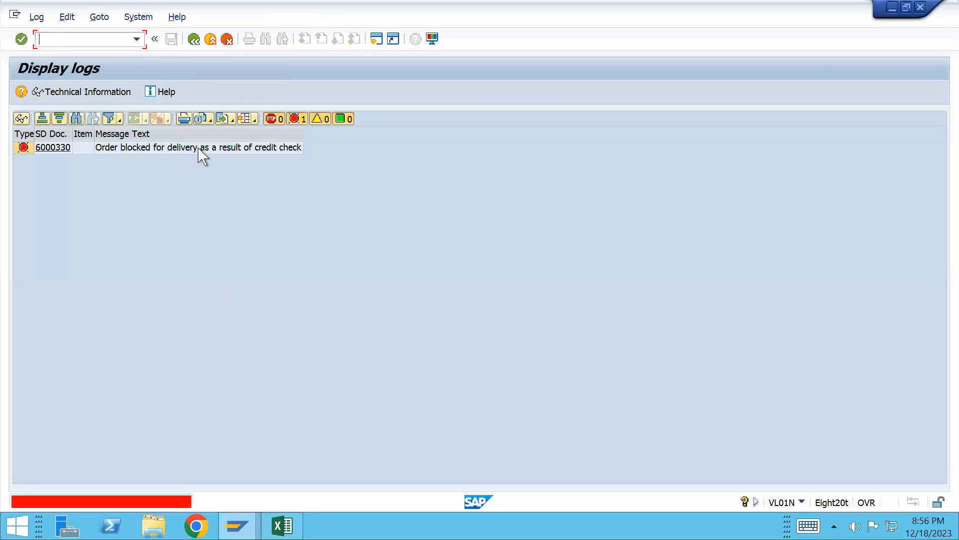
{"action": "left_click", "coordinate": [199, 147]}
- Open the customer's credit management overview and examine the percentage of credit used and the credit limit
{"action": "key", "text": "alt+Tab"}
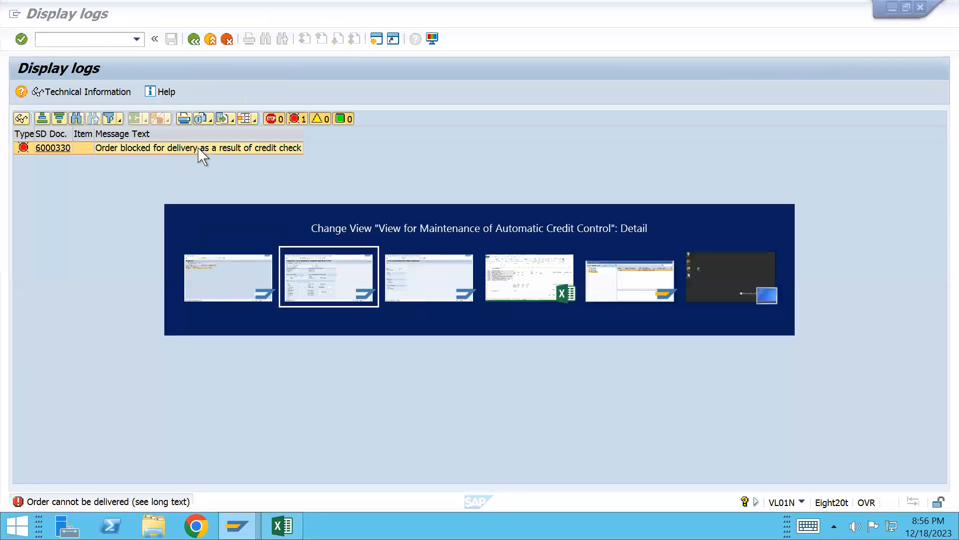
{"action": "key", "text": "alt+Tab"}
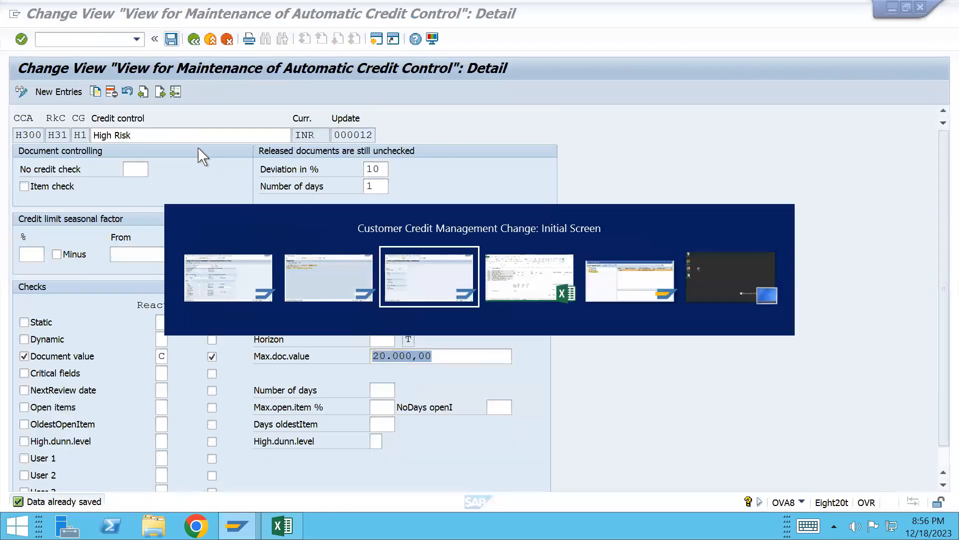
{"action": "key", "text": "Return"}
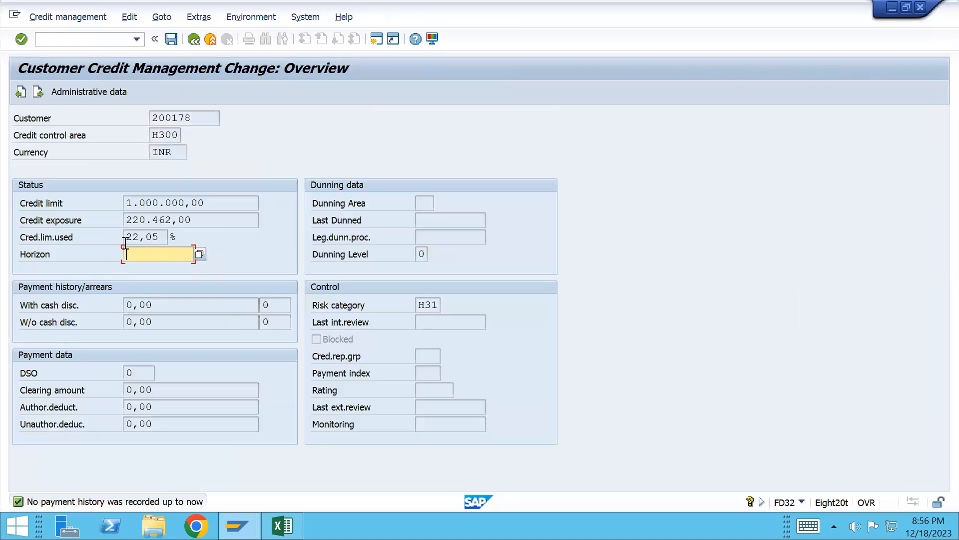
{"action": "left_click_drag", "start_coordinate": [125, 237], "coordinate": [171, 240]}
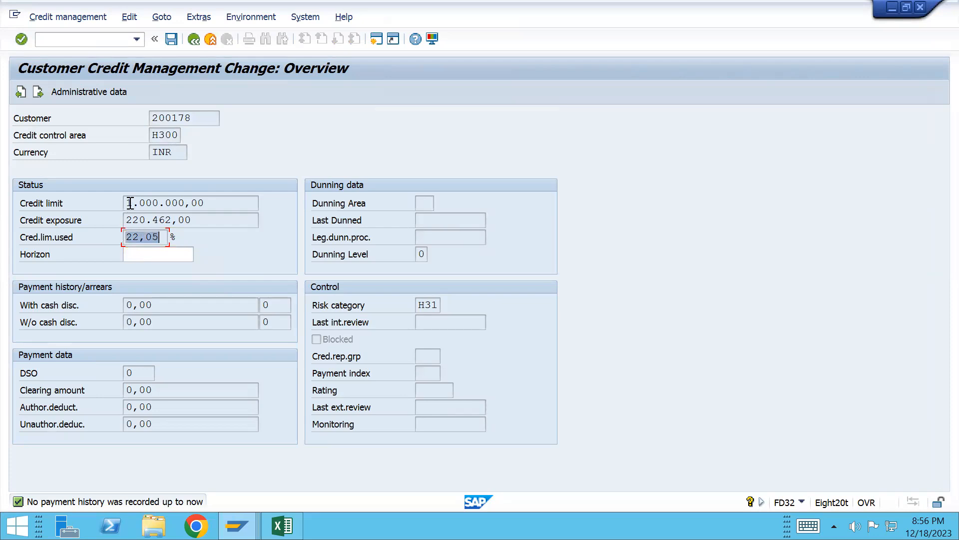
{"action": "left_click_drag", "start_coordinate": [126, 203], "coordinate": [221, 200]}
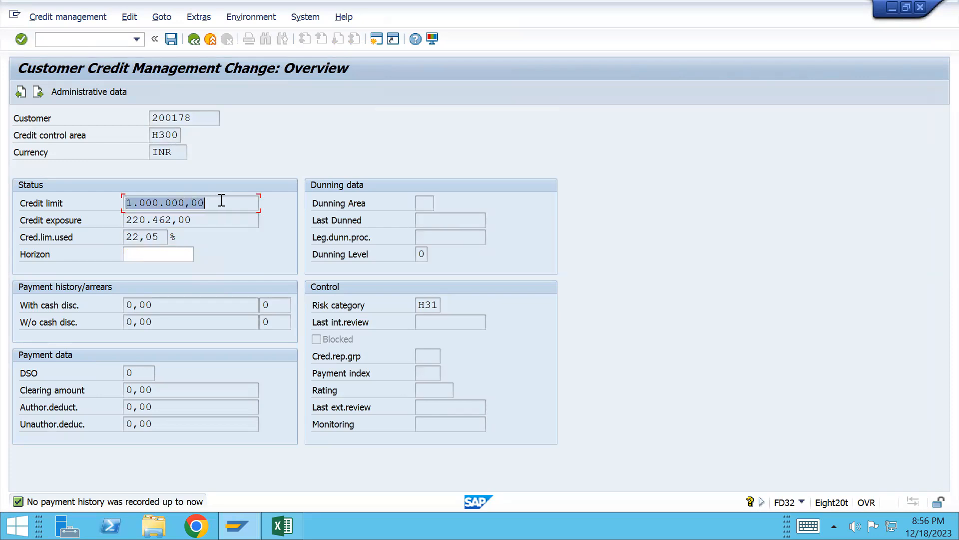
- Review the maximum document value in automatic credit control against the delivery log's message
{"action": "key", "text": "alt+Tab"}
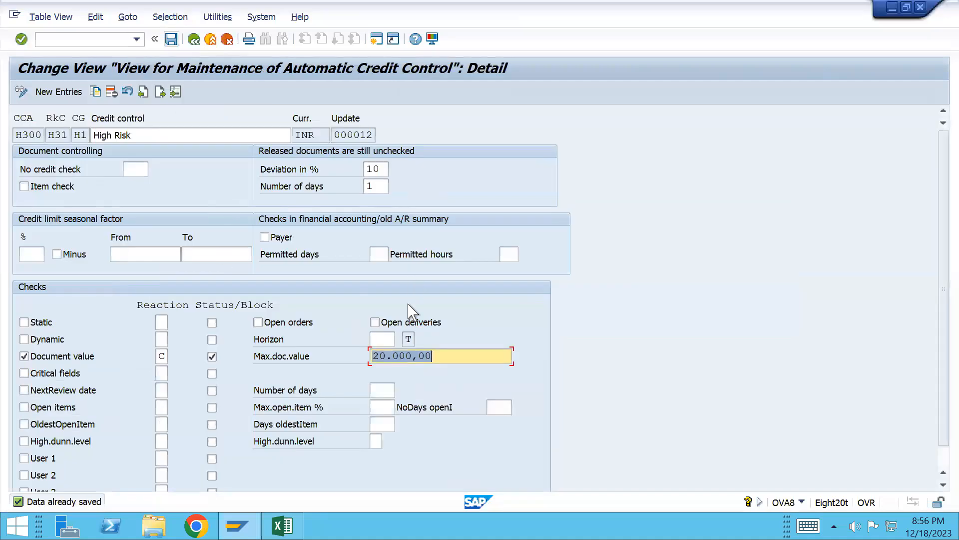
{"action": "key", "text": "alt+Tab"}
{"action": "key", "text": "Tab"}
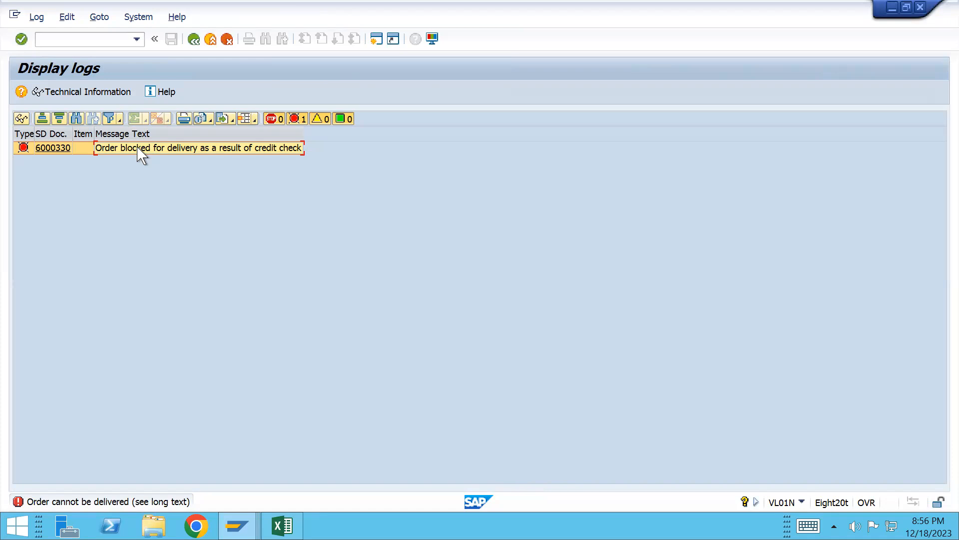
- In automatic credit control, activate the Critical fields check and clear the Document value check with its reaction and status/block
{"action": "key", "text": "alt+Tab"}
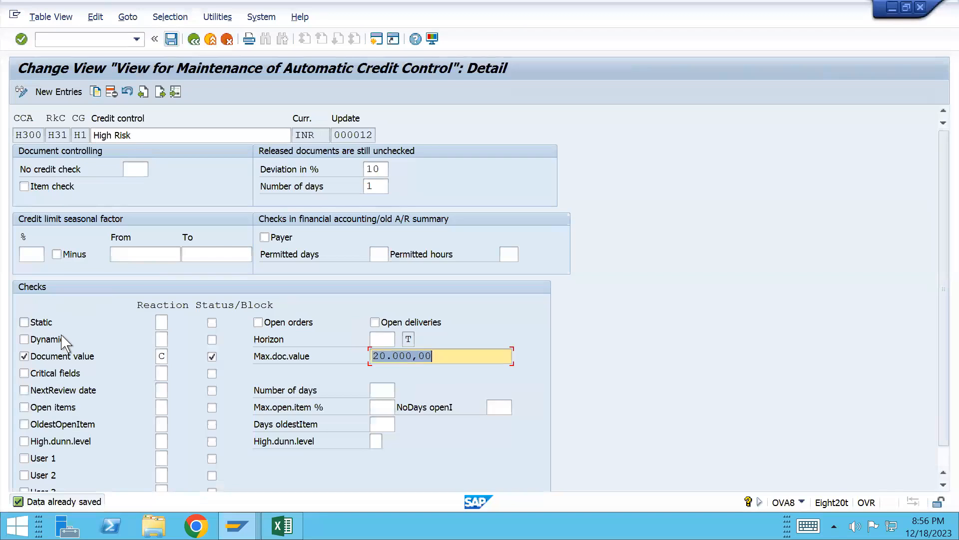
{"action": "left_click", "coordinate": [24, 372]}
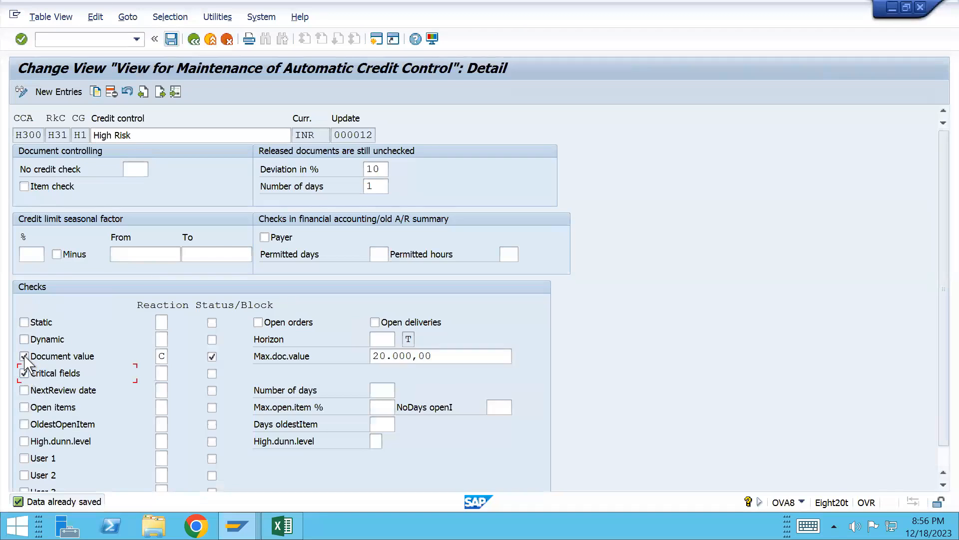
{"action": "left_click", "coordinate": [25, 355]}
{"action": "left_click", "coordinate": [158, 356]}
{"action": "key", "text": "Delete"}
{"action": "key", "text": "Tab"}
{"action": "left_click", "coordinate": [212, 356]}
- Clear the maximum document value in the automatic credit control settings
{"action": "left_click", "coordinate": [424, 357]}
{"action": "key", "text": "End"}
{"action": "key", "text": "BackSpace"}
{"action": "key", "text": "BackSpace"}
{"action": "key", "text": "BackSpace"}
{"action": "key", "text": "BackSpace"}
{"action": "key", "text": "BackSpace"}
{"action": "key", "text": "BackSpace"}
{"action": "key", "text": "BackSpace"}
{"action": "key", "text": "BackSpace"}
{"action": "key", "text": "BackSpace"}
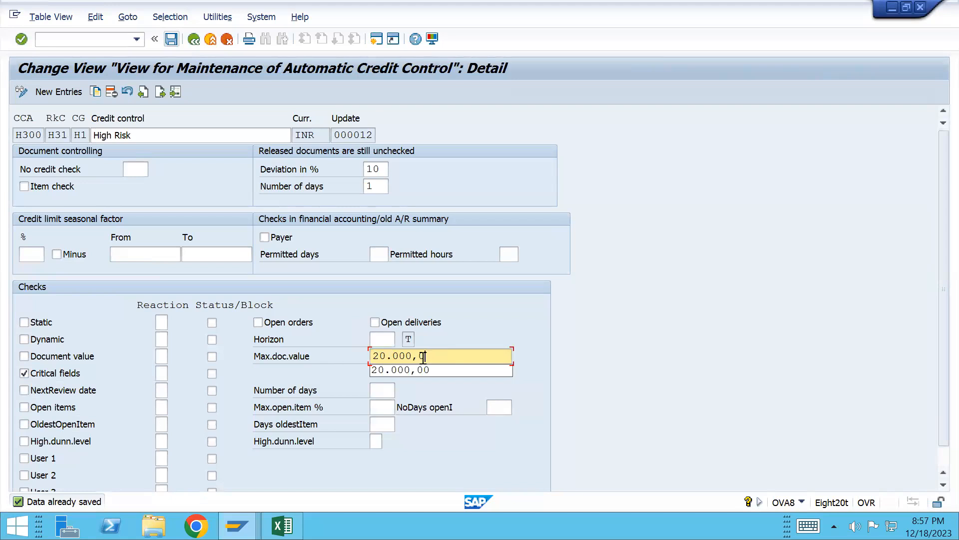
{"action": "left_click", "coordinate": [557, 344]}
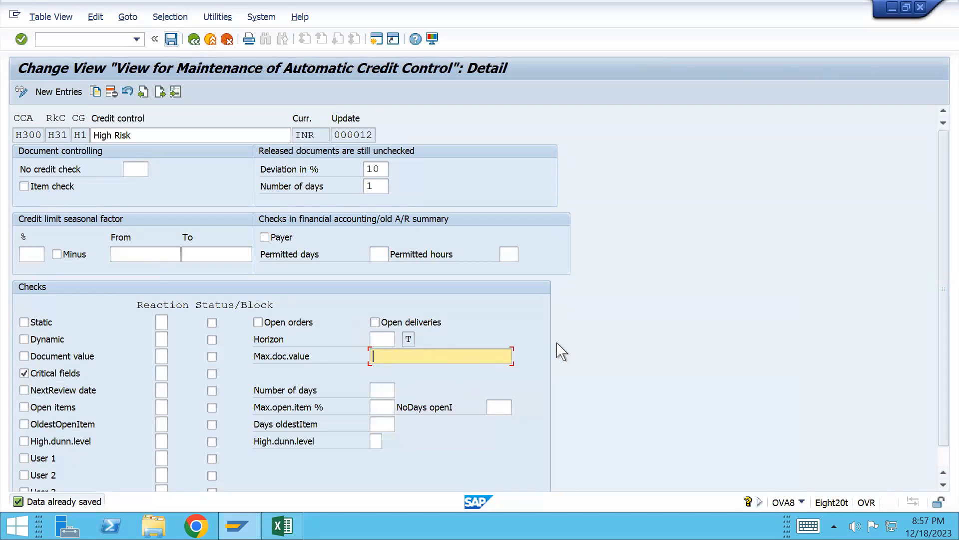
- Give the Critical fields check reaction C with status/block activated, and save the automatic credit control settings
{"action": "left_click", "coordinate": [161, 375]}
{"action": "type", "text": "C"}
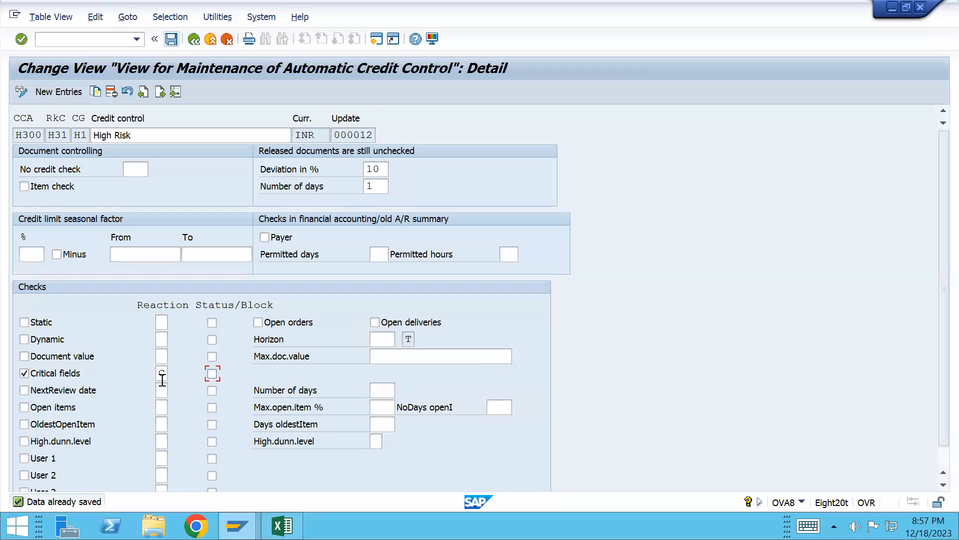
{"action": "left_click", "coordinate": [212, 374]}
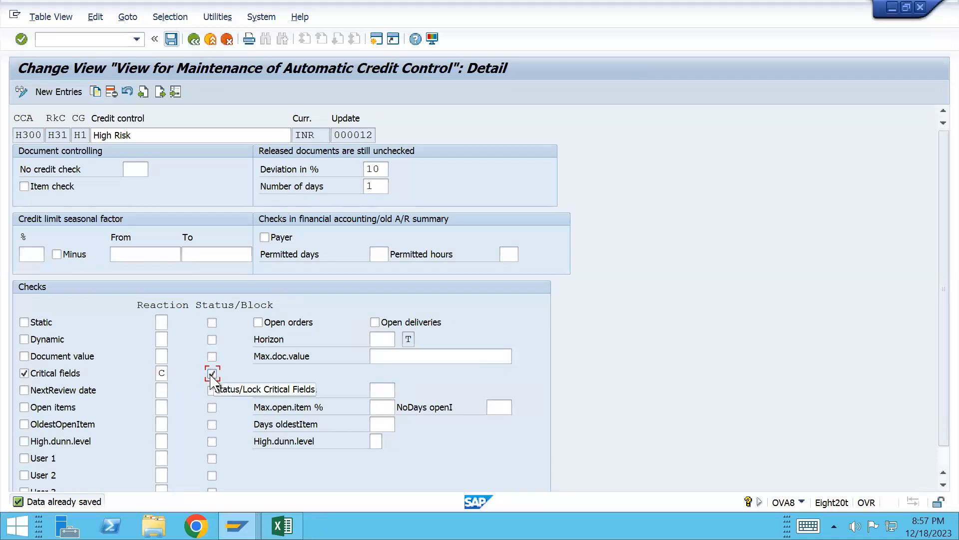
{"action": "key", "text": "ctrl+s"}
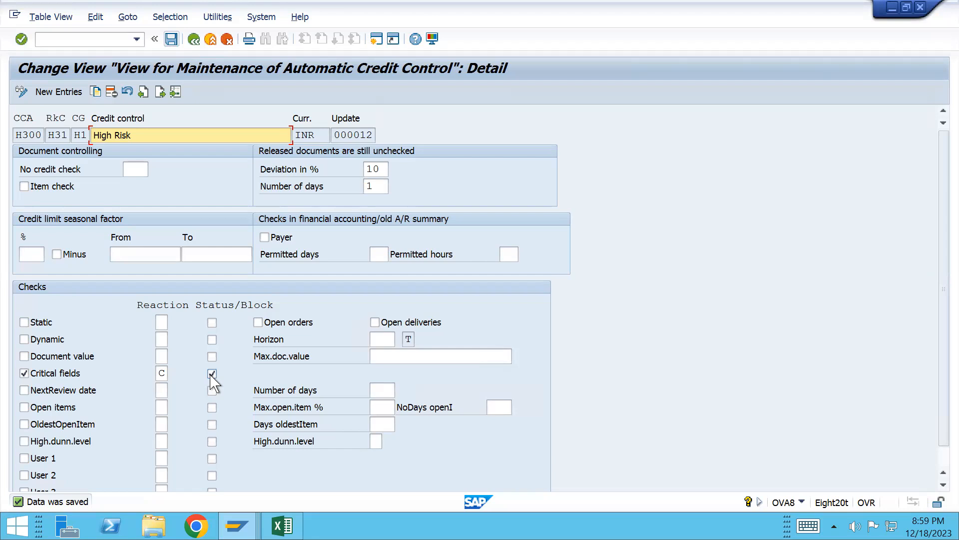
- In the delivery log session, start a new OR2 standard order with transaction VA01 and choose the most recent customer as sold-to party
{"action": "key", "text": "alt+Tab"}
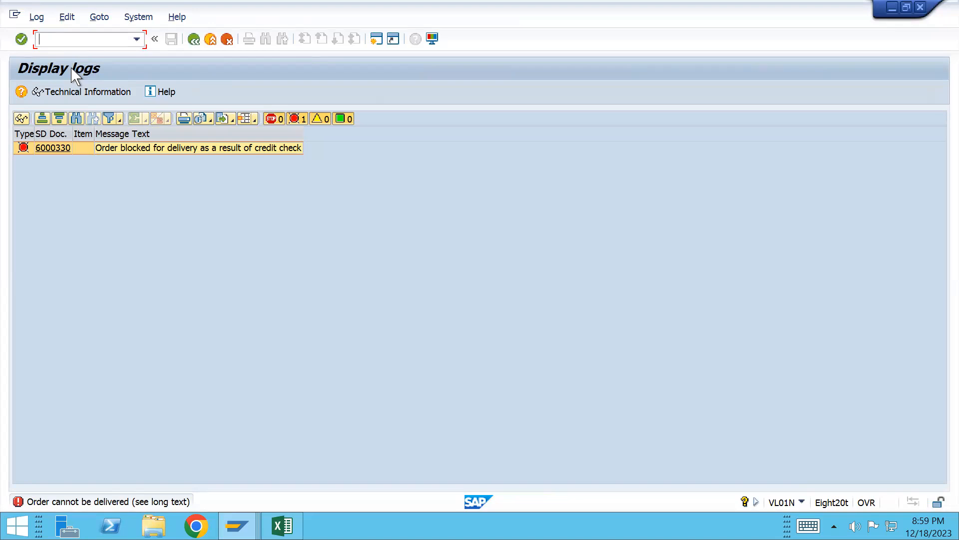
{"action": "type", "text": "/nva01"}
{"action": "key", "text": "Return"}
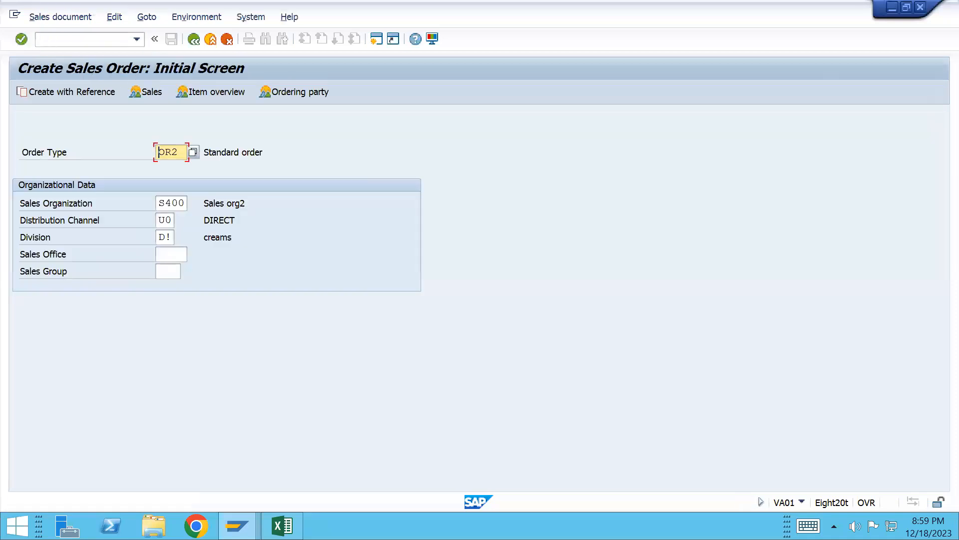
{"action": "key", "text": "Return"}
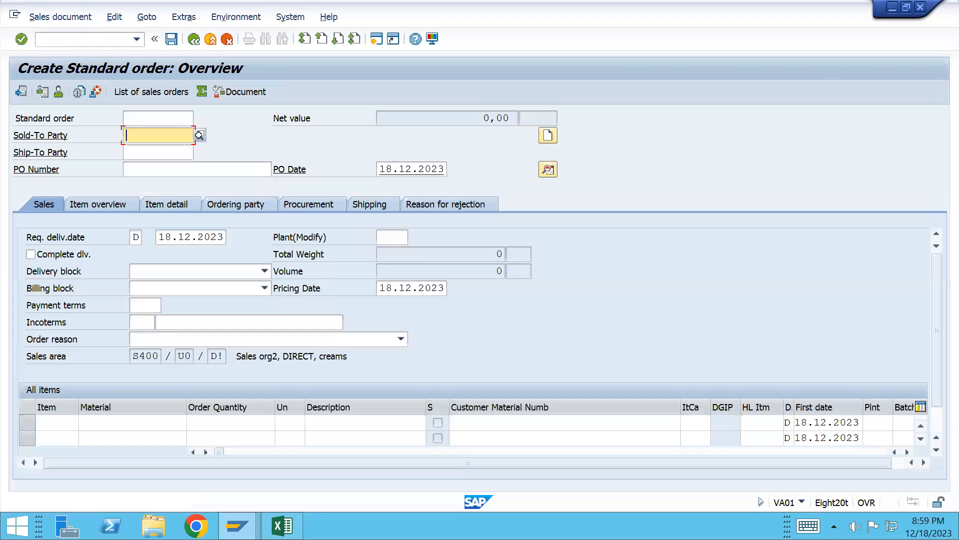
{"action": "key", "text": "space"}
{"action": "key", "text": "Down"}
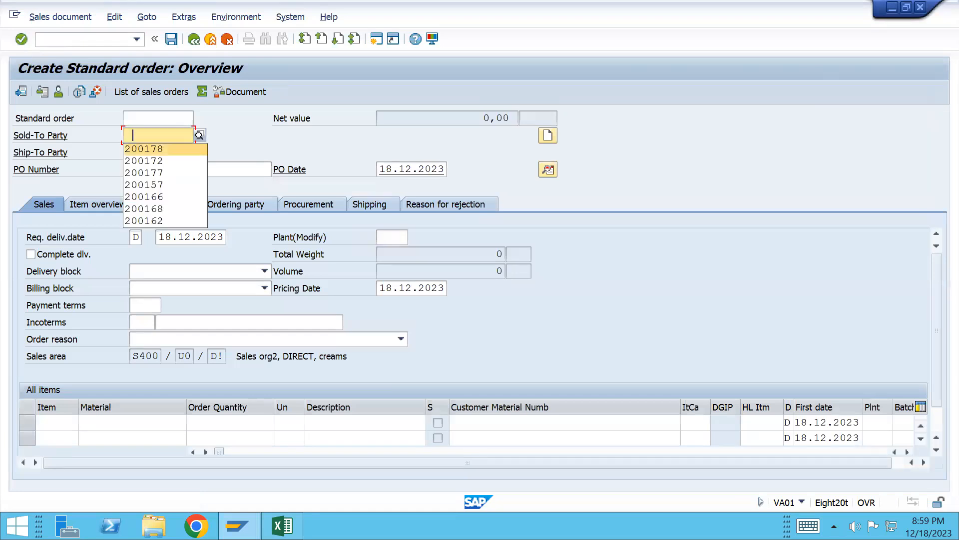
{"action": "key", "text": "Return"}
- Add material DELIVERY_S400 with an order quantity of 1 as the order's first item
{"action": "key", "text": "Down"}
{"action": "key", "text": "Down"}
{"action": "key", "text": "Down"}
{"action": "key", "text": "Down"}
{"action": "key", "text": "Down"}
{"action": "key", "text": "Down"}
{"action": "key", "text": "Down"}
{"action": "key", "text": "Down"}
{"action": "key", "text": "Down"}
{"action": "key", "text": "Down"}
{"action": "key", "text": "space"}
{"action": "key", "text": "Down"}
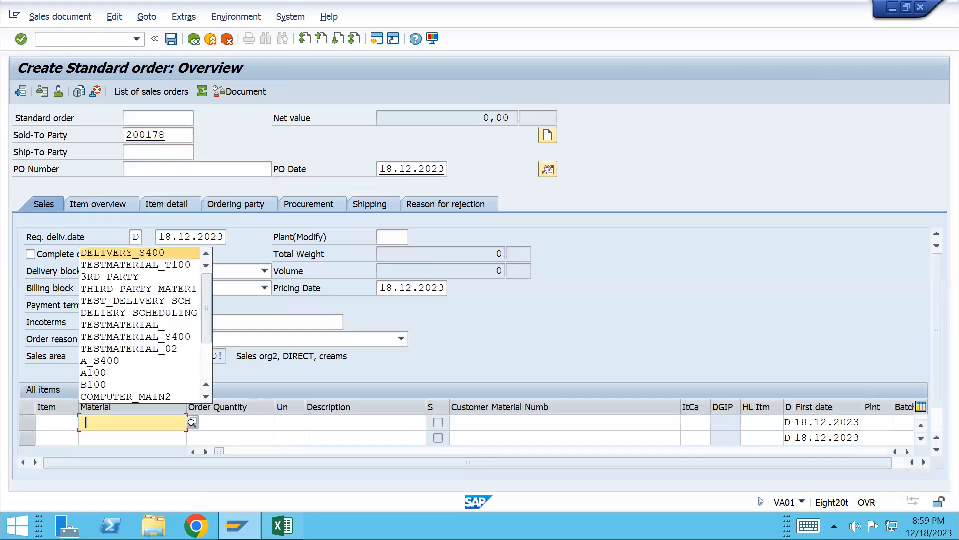
{"action": "key", "text": "Tab"}
{"action": "type", "text": "1"}
{"action": "key", "text": "Return"}
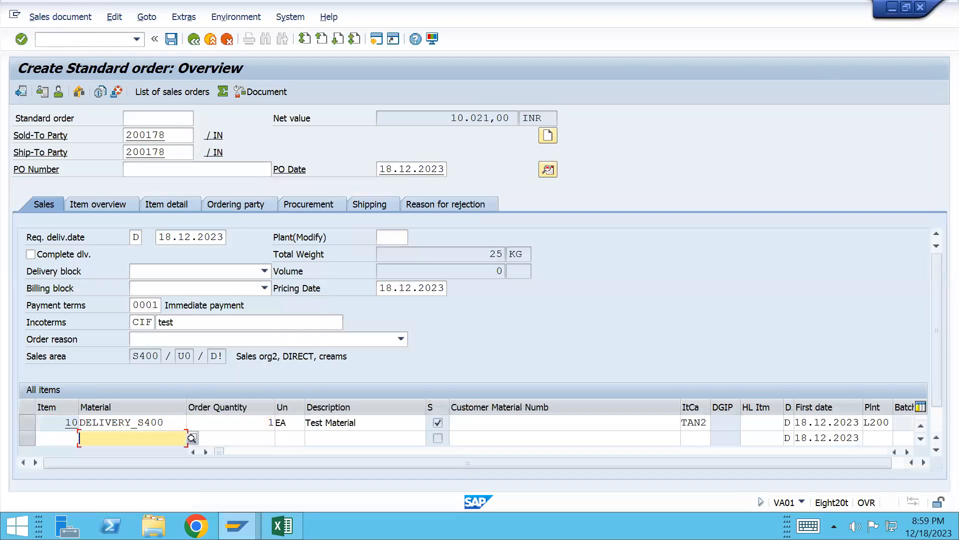
- Review the Critical fields settings in automatic credit control, and save the new standard order
{"action": "key", "text": "alt+Tab"}
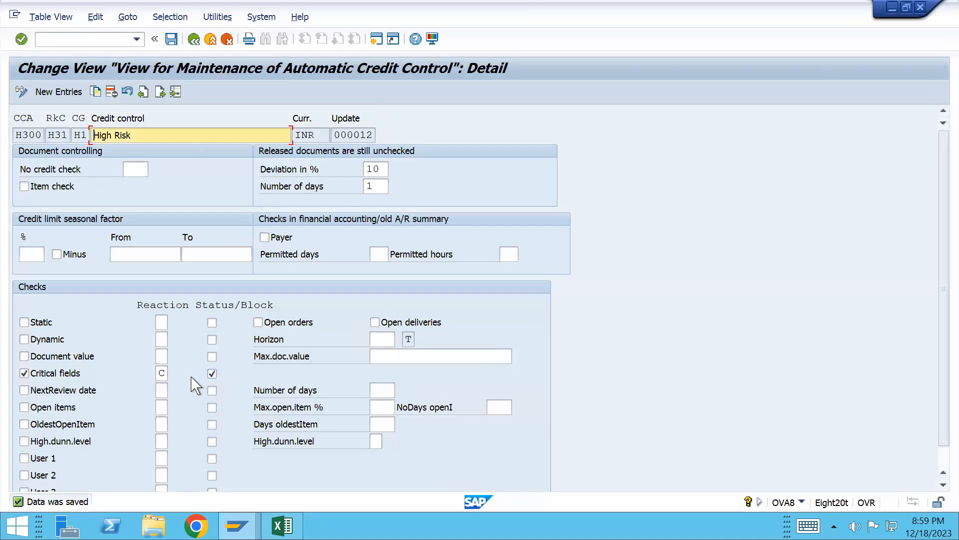
{"action": "key", "text": "alt+Tab"}
{"action": "key", "text": "ctrl+s"}
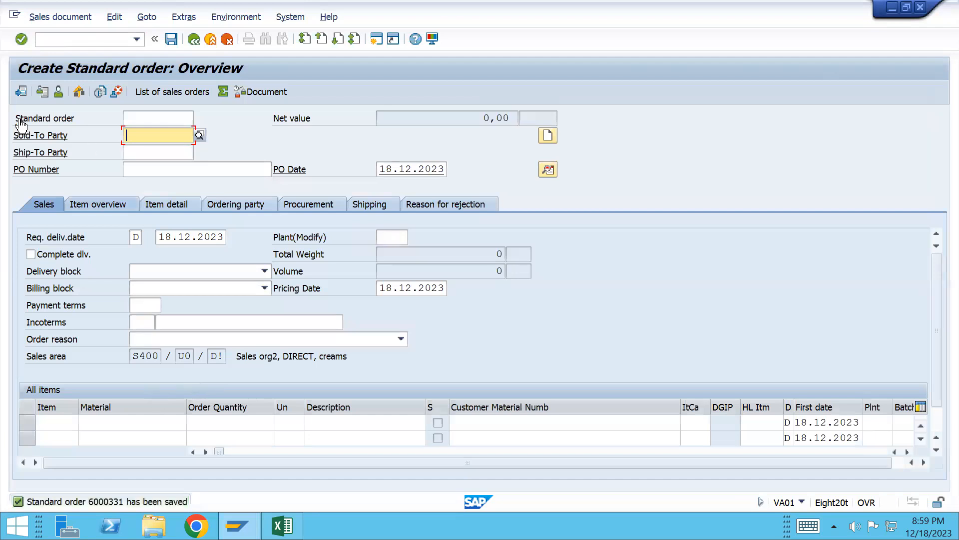
- Open the saved standard order for changing, create its outbound delivery and save the delivery
{"action": "left_click", "coordinate": [54, 13]}
{"action": "key", "text": "Down"}
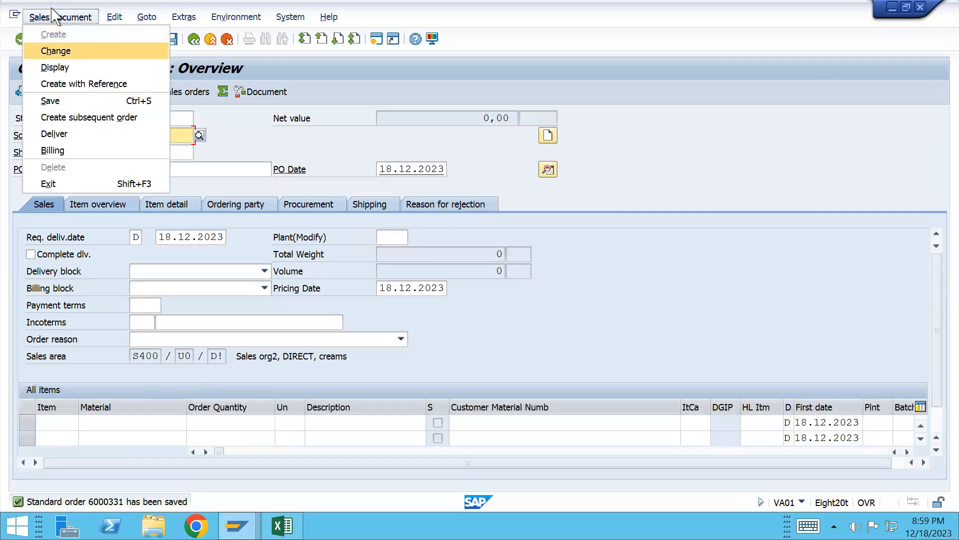
{"action": "key", "text": "Return"}
{"action": "key", "text": "Return"}
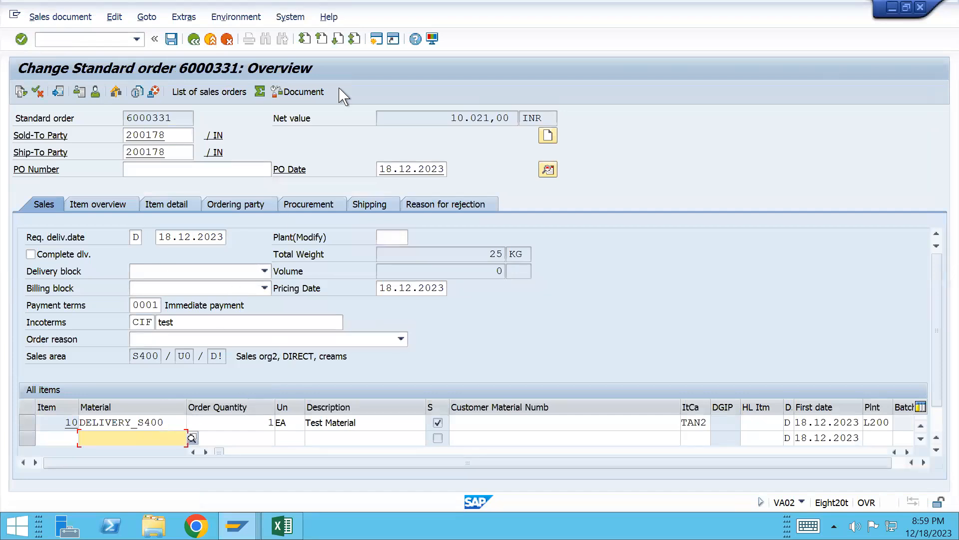
{"action": "left_click", "coordinate": [60, 17]}
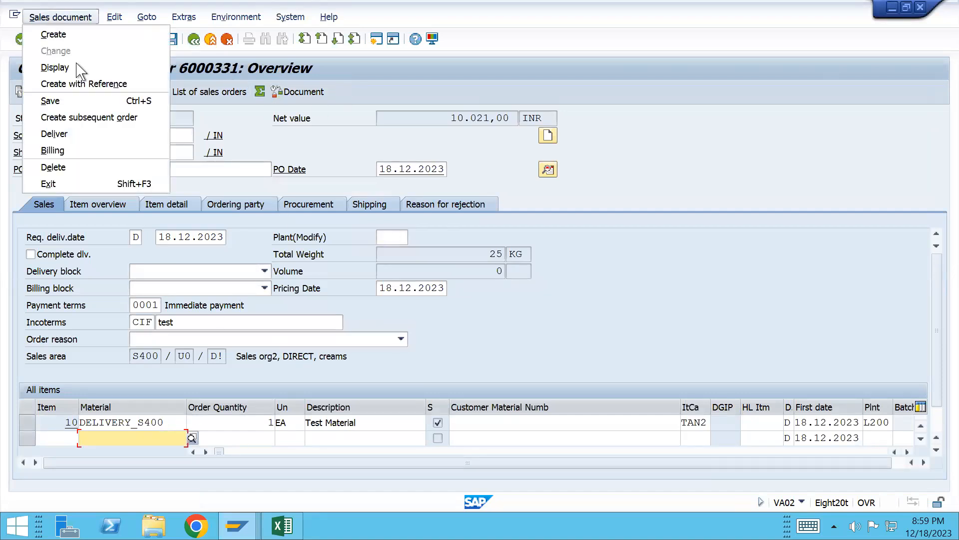
{"action": "left_click", "coordinate": [93, 135]}
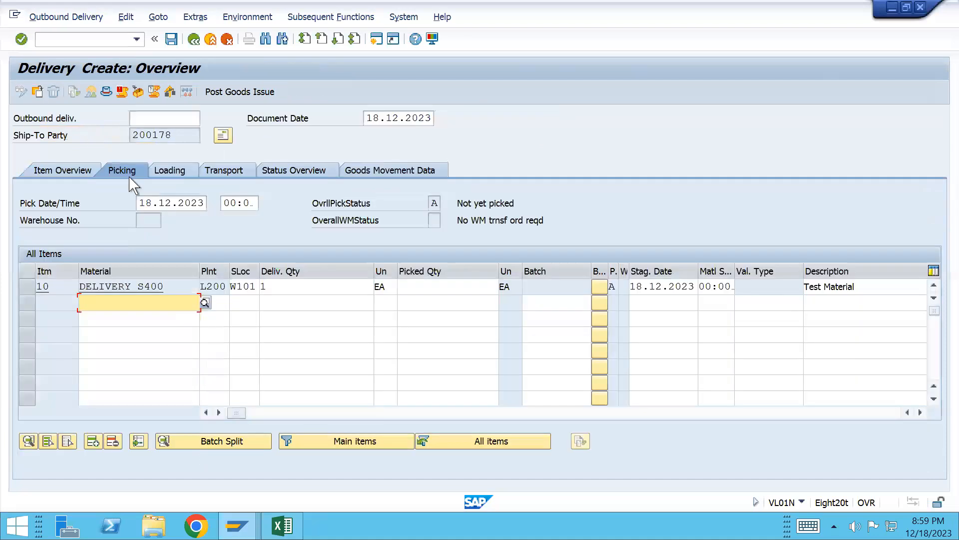
{"action": "key", "text": "ctrl+s"}
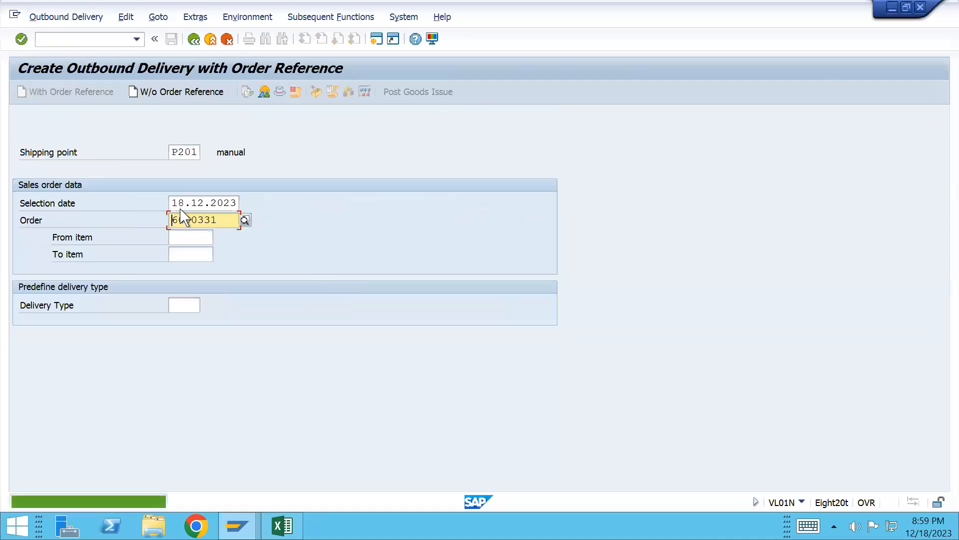
- Start another standard order with transaction VA01 and choose the same customer as sold-to party
{"action": "type", "text": "/nva01"}
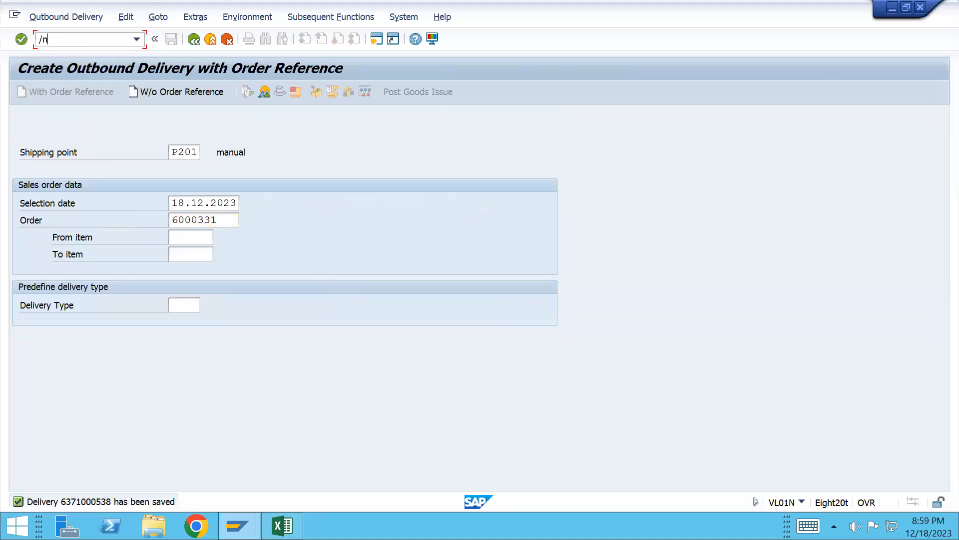
{"action": "key", "text": "Return"}
{"action": "key", "text": "Return"}
{"action": "key", "text": "space"}
{"action": "key", "text": "Down"}
{"action": "key", "text": "Return"}
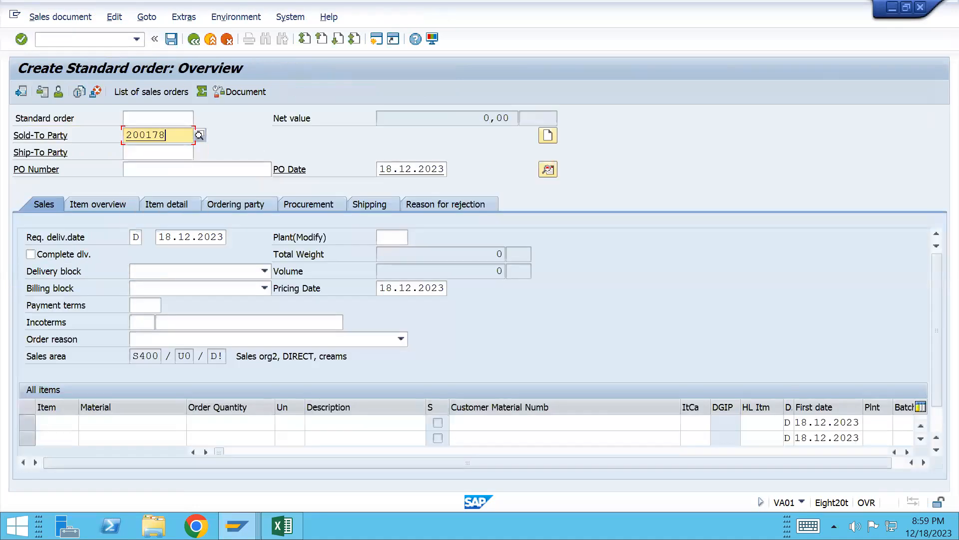
- Enter material DELIVERY_S400 with quantity 1 in the second order and save it
{"action": "key", "text": "Tab"}
{"action": "key", "text": "ctrl+Tab"}
{"action": "key", "text": "ctrl+Tab"}
{"action": "key", "text": "Down"}
{"action": "key", "text": "Up"}
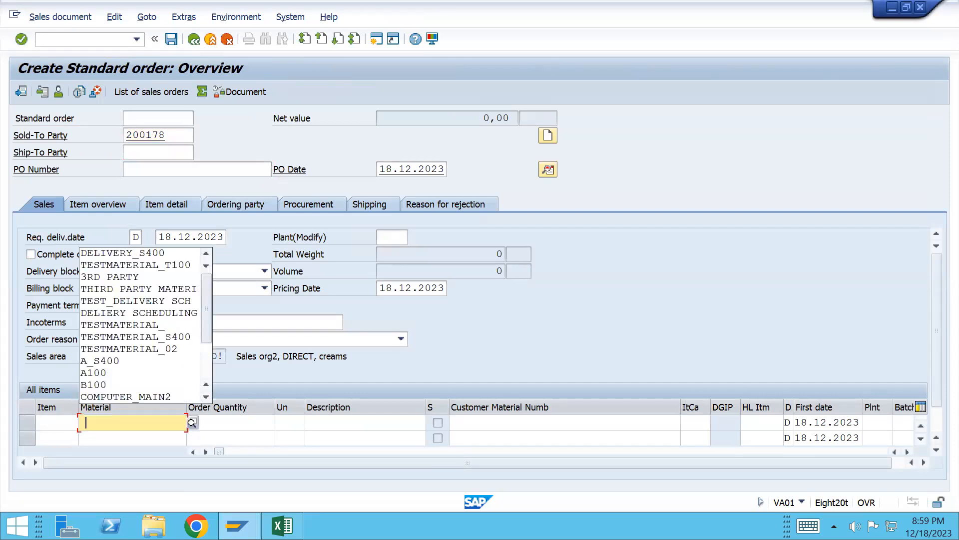
{"action": "key", "text": "Down"}
{"action": "key", "text": "Return"}
{"action": "key", "text": "space"}
{"action": "key", "text": "Down"}
{"action": "key", "text": "Return"}
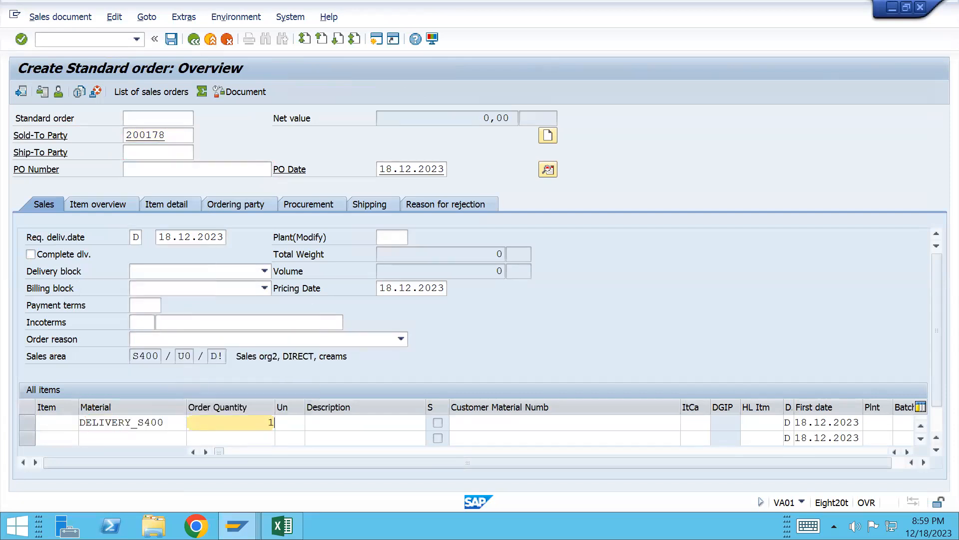
{"action": "key", "text": "Return"}
{"action": "key", "text": "ctrl+s"}
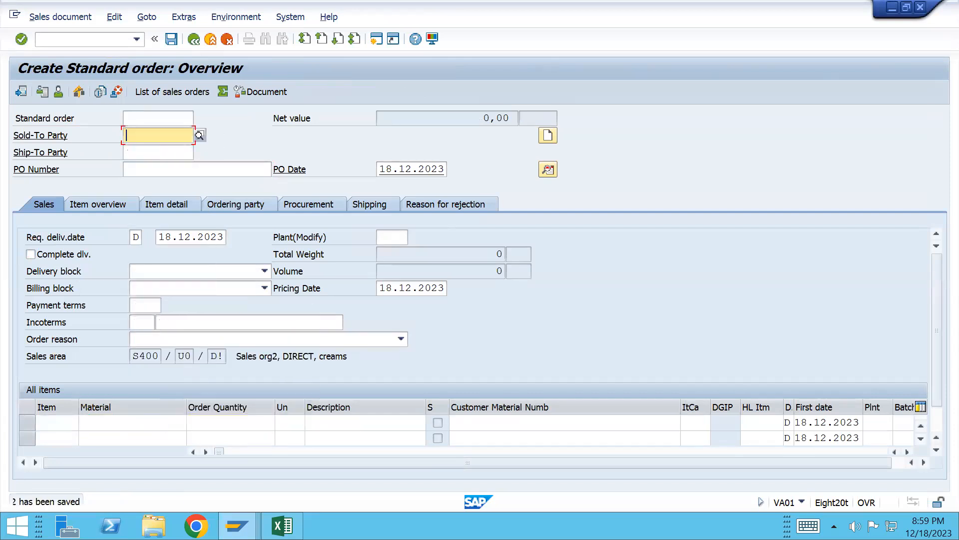
- Open the second saved order for changing and show the billing document data of item 10
{"action": "key", "text": "alt"}
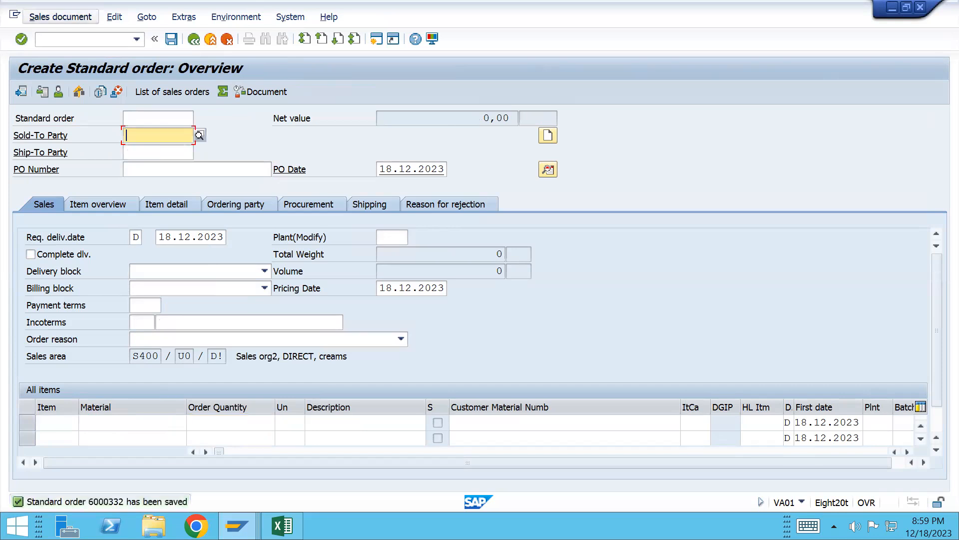
{"action": "key", "text": "Down"}
{"action": "key", "text": "Down"}
{"action": "key", "text": "Return"}
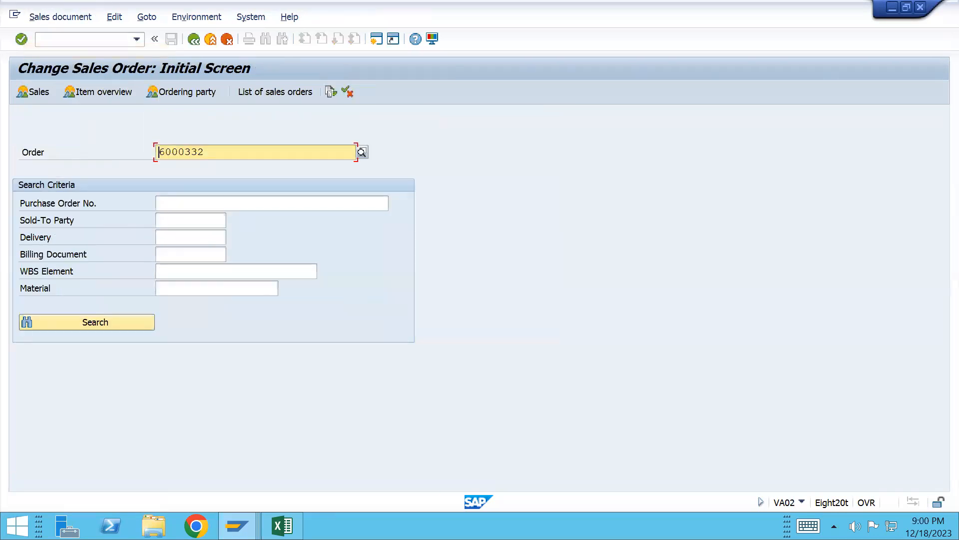
{"action": "key", "text": "Return"}
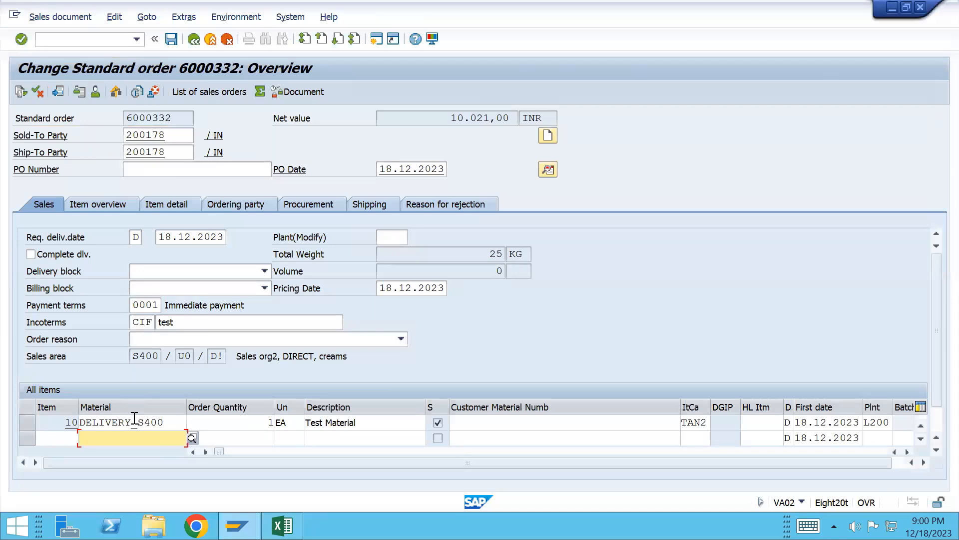
{"action": "double_click", "coordinate": [135, 422]}
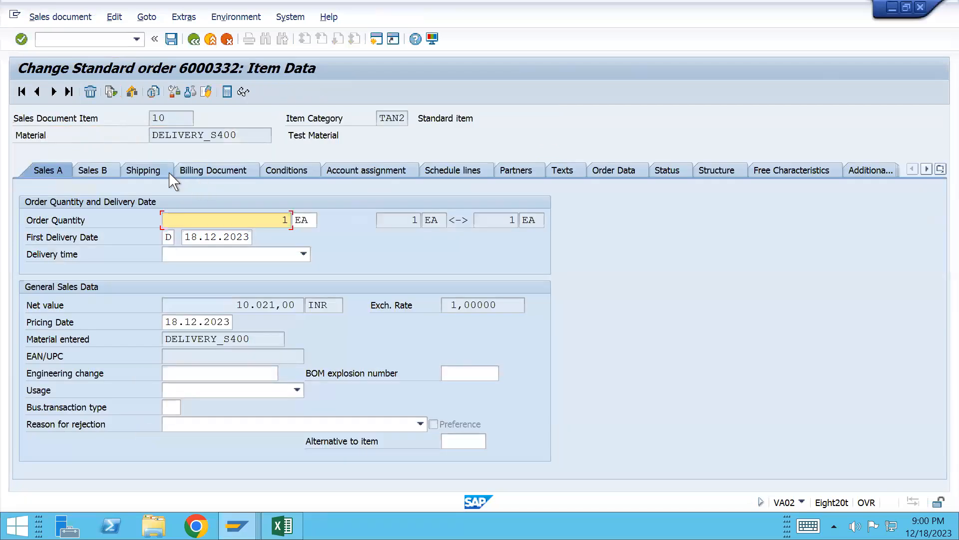
{"action": "left_click", "coordinate": [199, 172]}
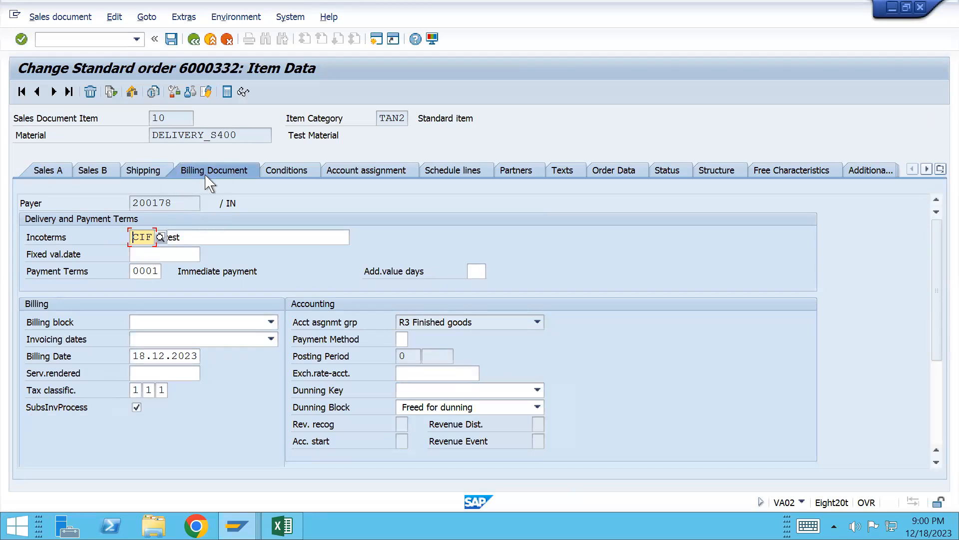
- Change the payment terms of item 10 to 0002 and save the order, acknowledging the credit information
{"action": "left_click", "coordinate": [137, 272]}
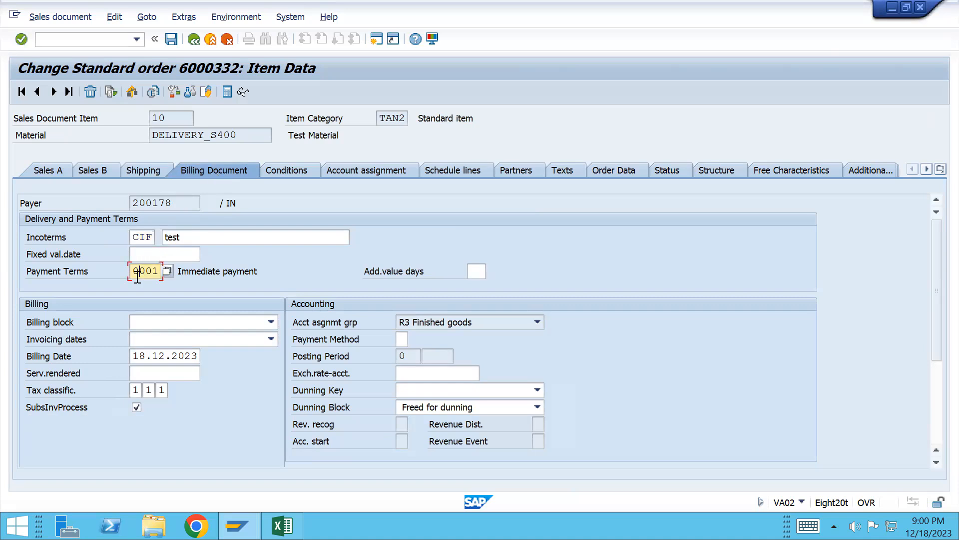
{"action": "key", "text": "Delete"}
{"action": "key", "text": "Delete"}
{"action": "key", "text": "Delete"}
{"action": "key", "text": "Delete"}
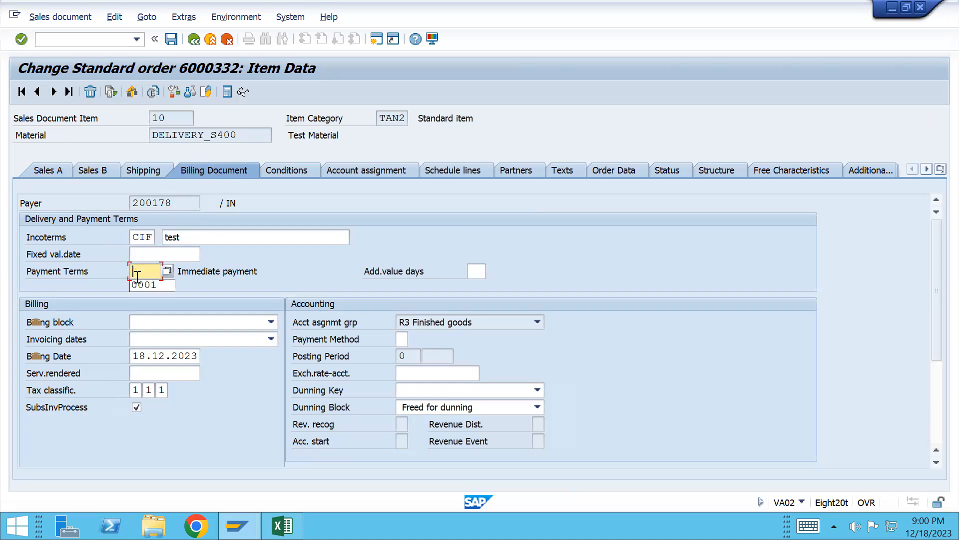
{"action": "left_click", "coordinate": [167, 271]}
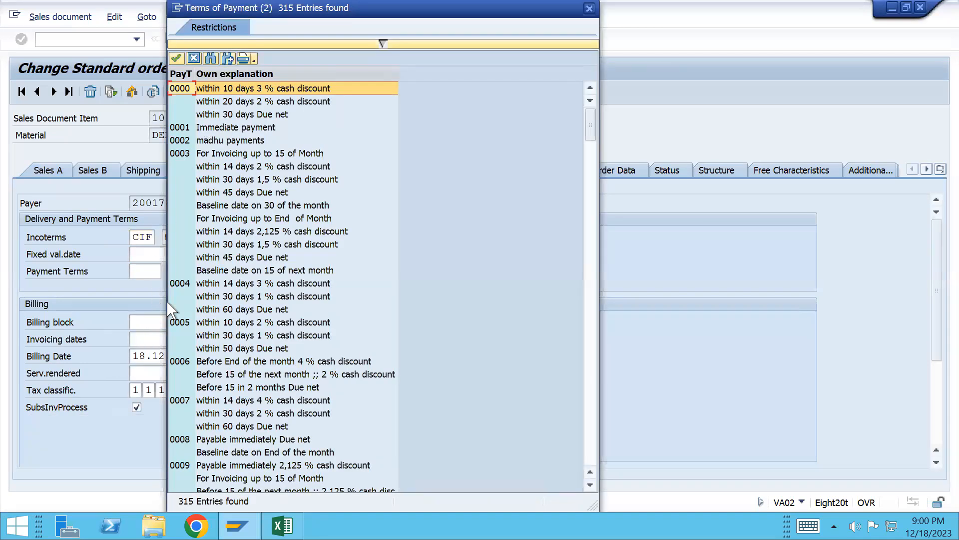
{"action": "double_click", "coordinate": [195, 140]}
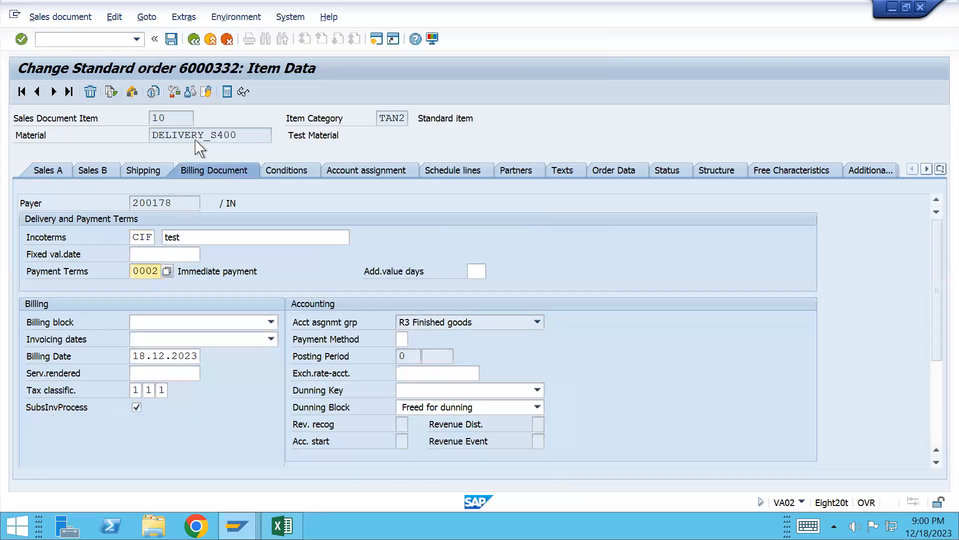
{"action": "key", "text": "Return"}
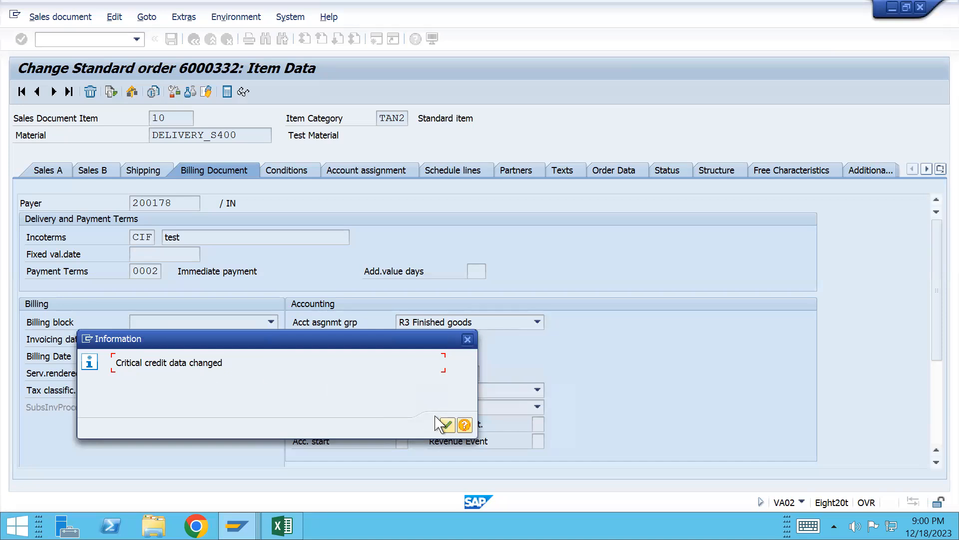
{"action": "left_click", "coordinate": [450, 426]}
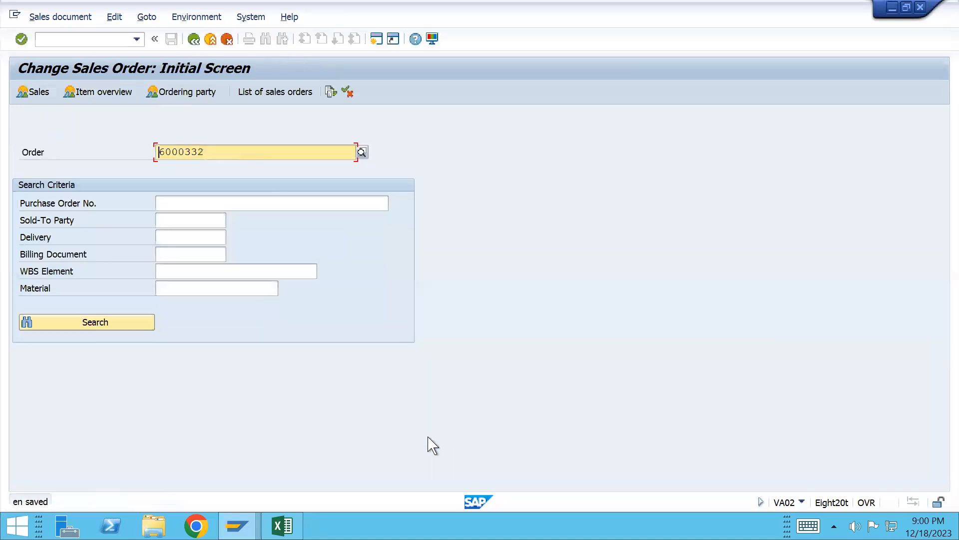
- Reopen the second order for changing and try to create a delivery from it
{"action": "left_click", "coordinate": [49, 18]}
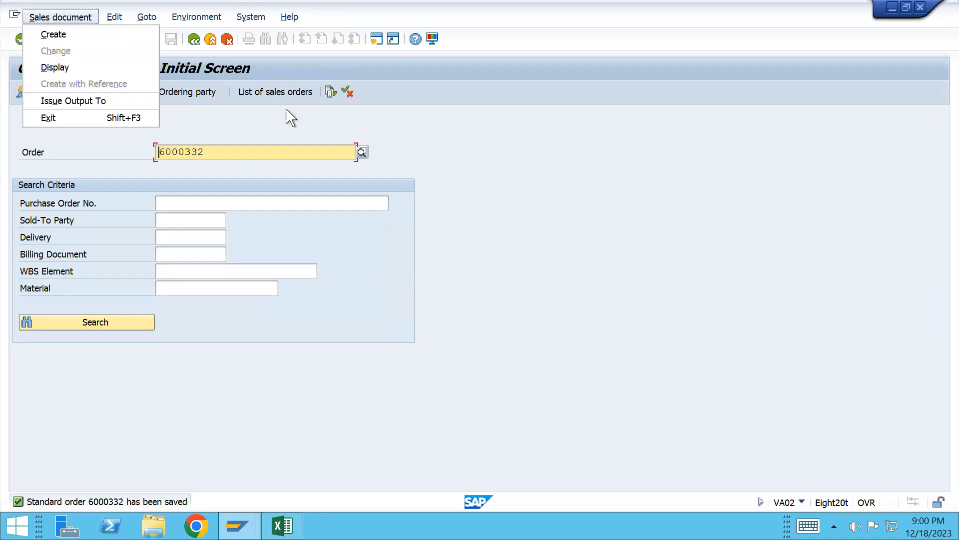
{"action": "left_click", "coordinate": [295, 129]}
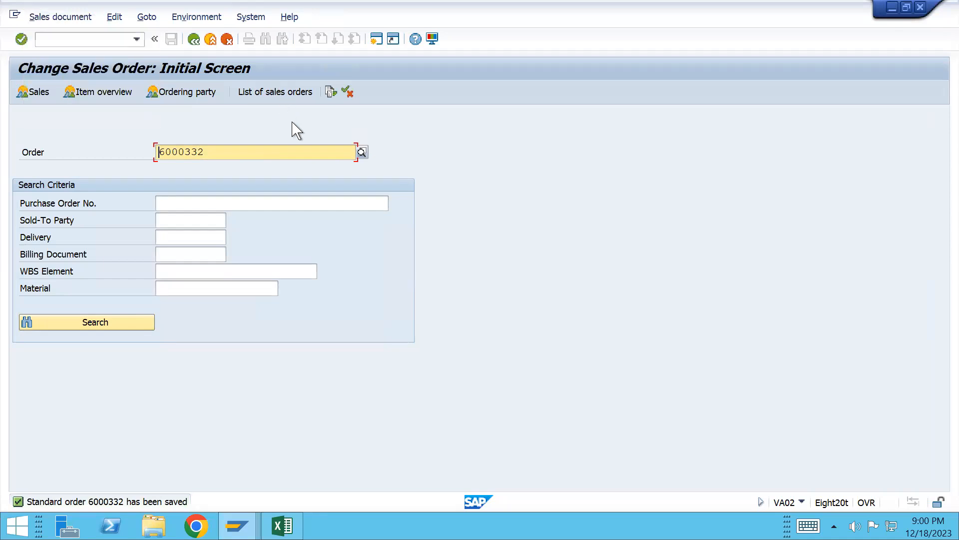
{"action": "left_click", "coordinate": [54, 18]}
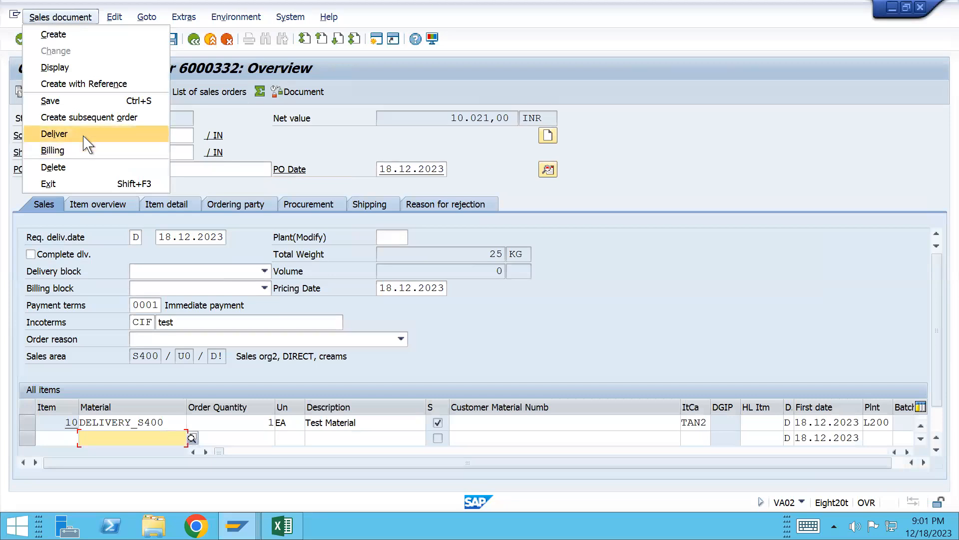
{"action": "left_click", "coordinate": [54, 134]}
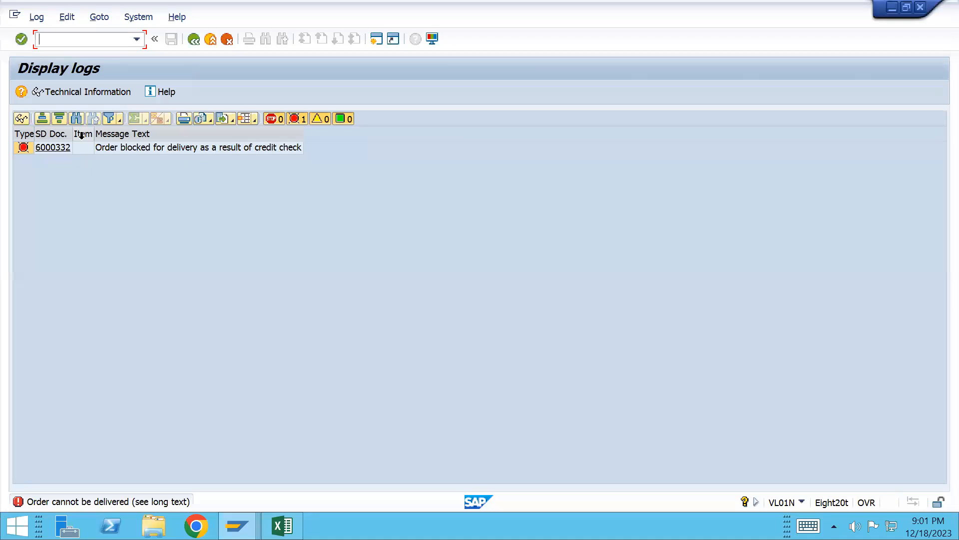
- Compare the delivery log with the High Risk credit control settings and activate the NextReview date check
{"action": "key", "text": "alt+Tab"}
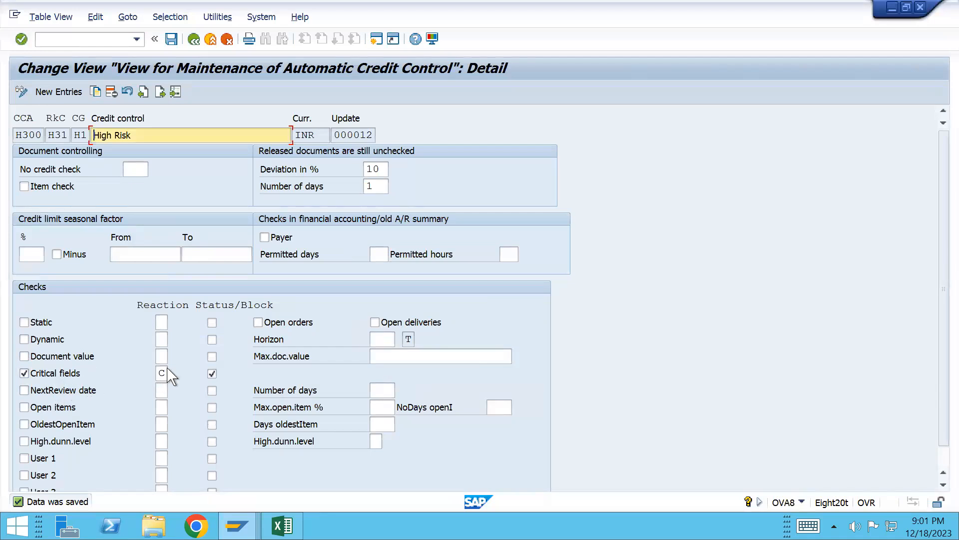
{"action": "key", "text": "alt+Tab"}
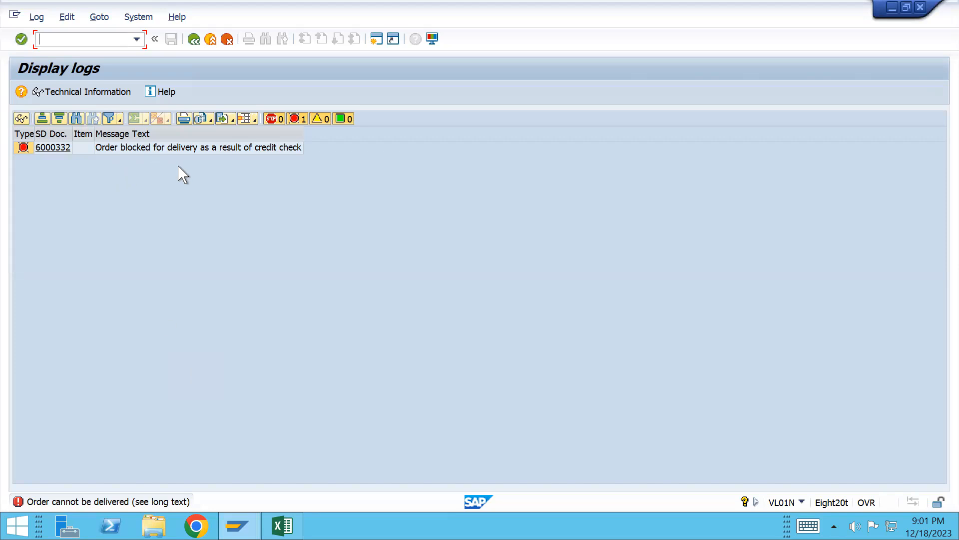
{"action": "key", "text": "alt+Tab"}
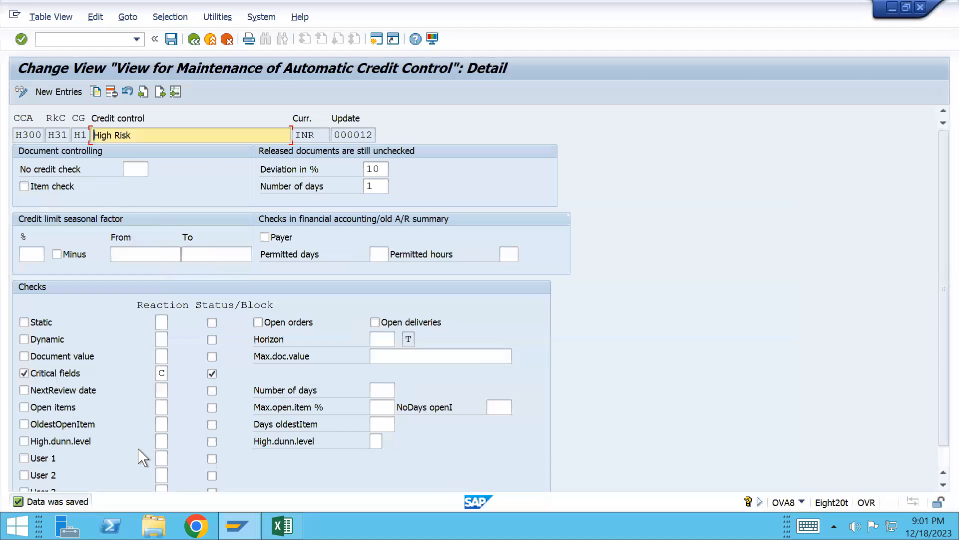
{"action": "left_click", "coordinate": [24, 390]}
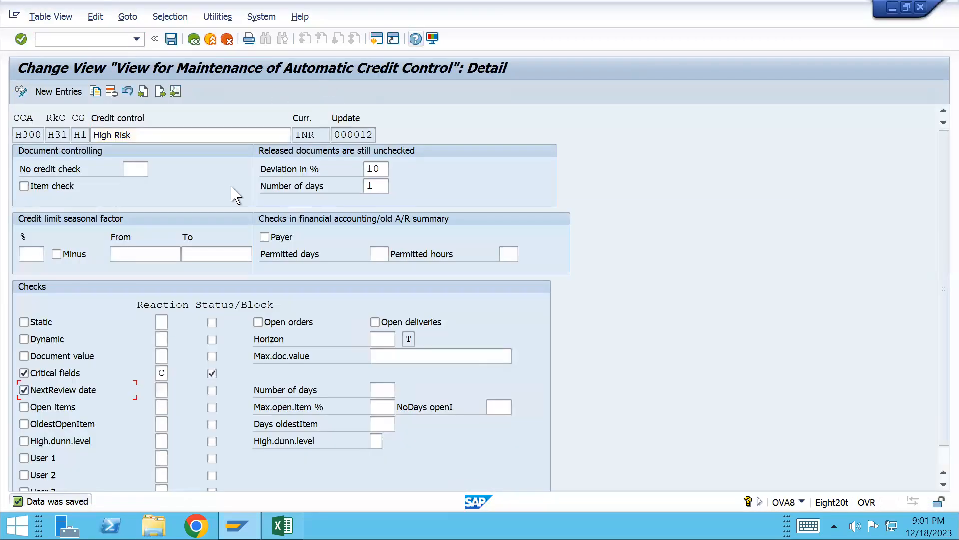
- List the blocked sales order with transaction VKM3 and release it from the credit block
{"action": "key", "text": "alt+Tab"}
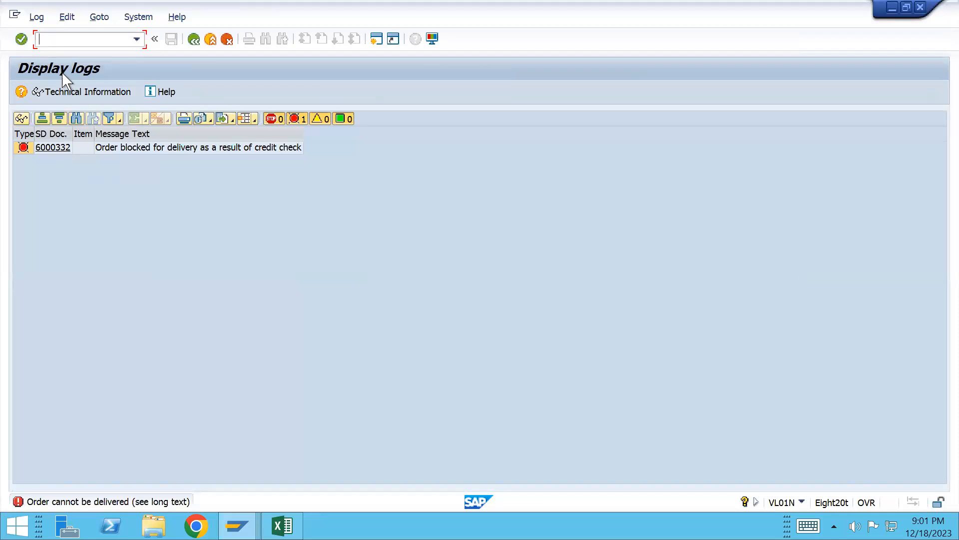
{"action": "type", "text": "/nvkm3"}
{"action": "key", "text": "Return"}
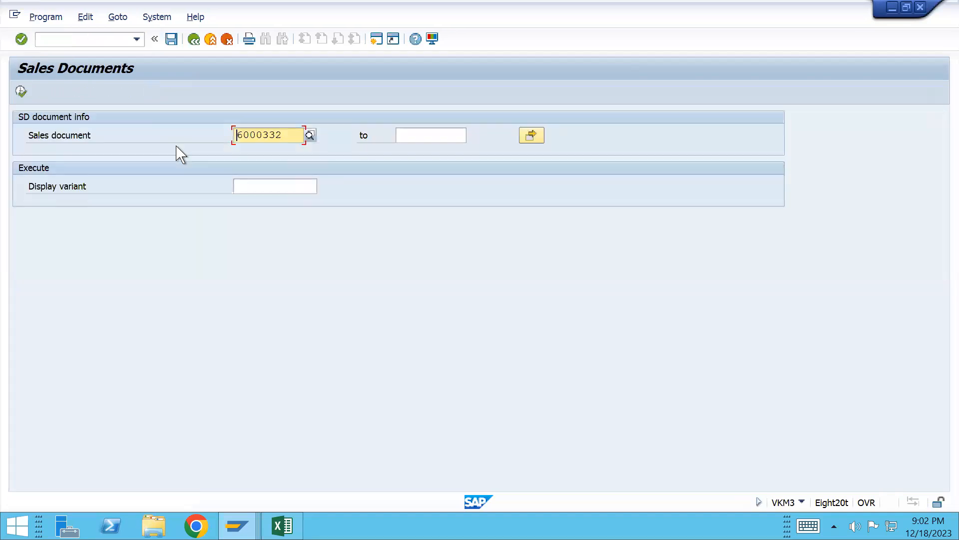
{"action": "left_click", "coordinate": [21, 92]}
{"action": "left_click", "coordinate": [23, 164]}
{"action": "left_click", "coordinate": [38, 91]}
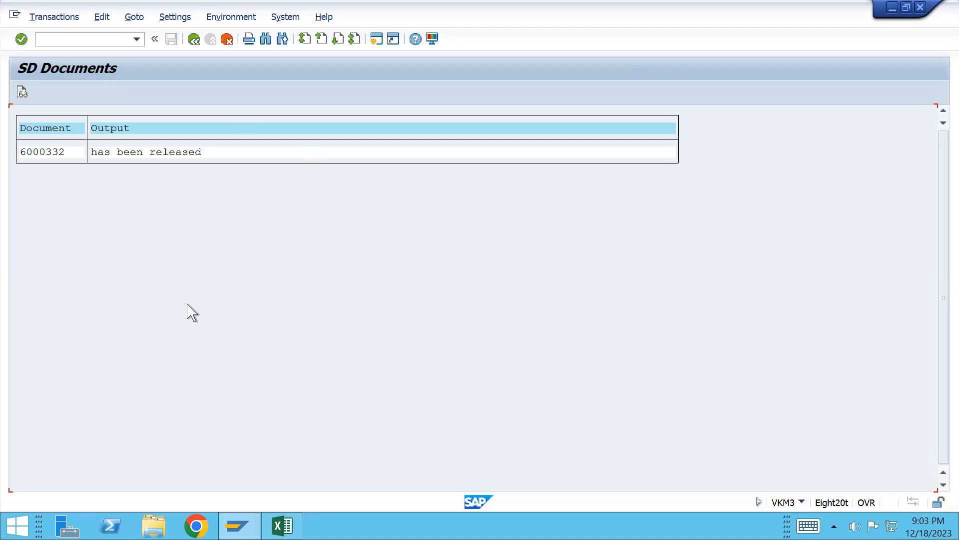
- Deactivate the Critical fields check in the High Risk credit control and clear its reaction and status/block setting
{"action": "mouse_move", "coordinate": [238, 526]}
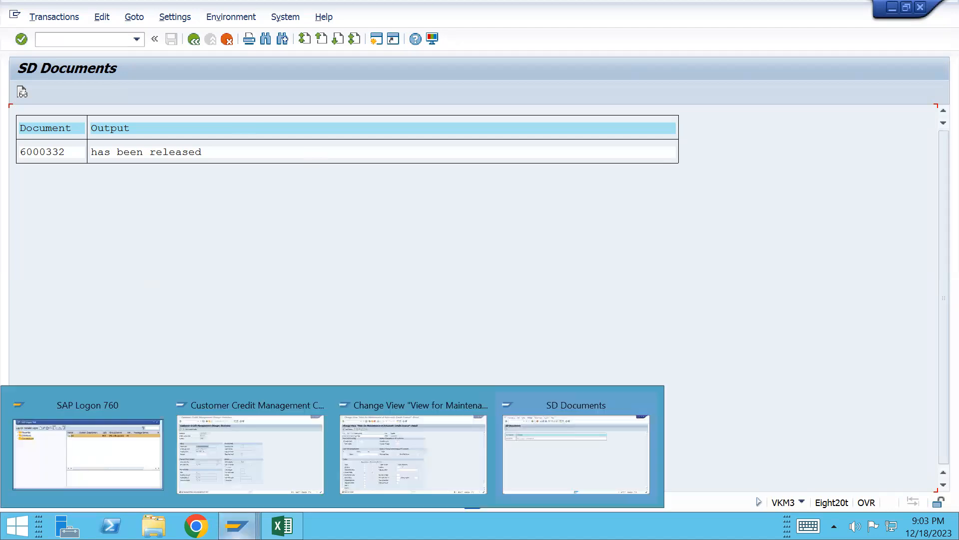
{"action": "left_click", "coordinate": [410, 469]}
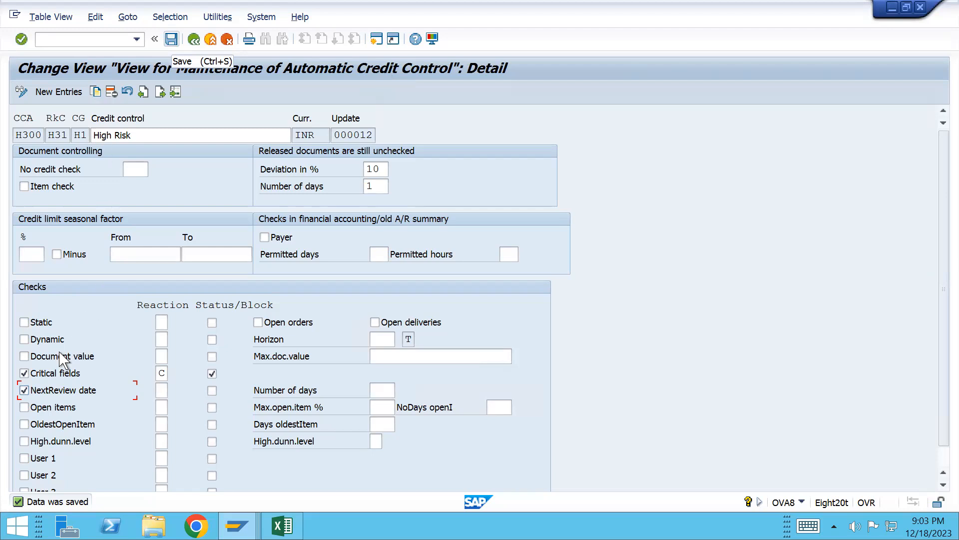
{"action": "left_click", "coordinate": [24, 374]}
{"action": "left_click", "coordinate": [161, 373]}
{"action": "key", "text": "Delete"}
{"action": "key", "text": "Tab"}
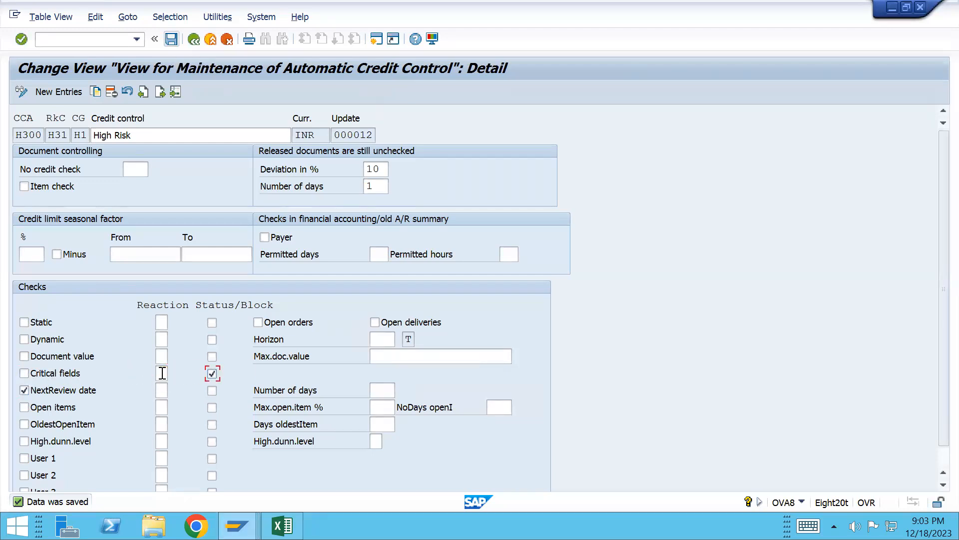
{"action": "left_click", "coordinate": [212, 373]}
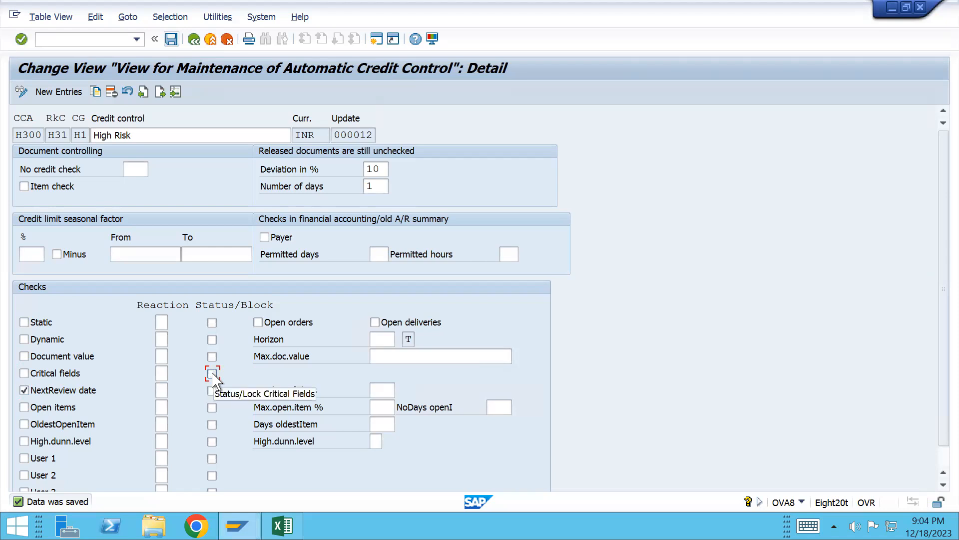
- Give the NextReview date check reaction C, activate its status/block and set its number of days to 3
{"action": "left_click", "coordinate": [164, 390]}
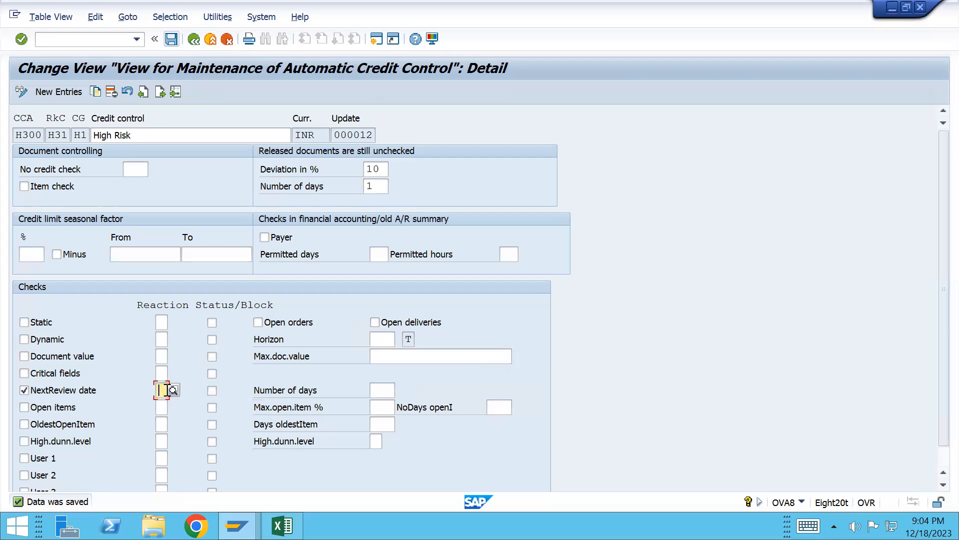
{"action": "type", "text": "C"}
{"action": "left_click", "coordinate": [212, 390]}
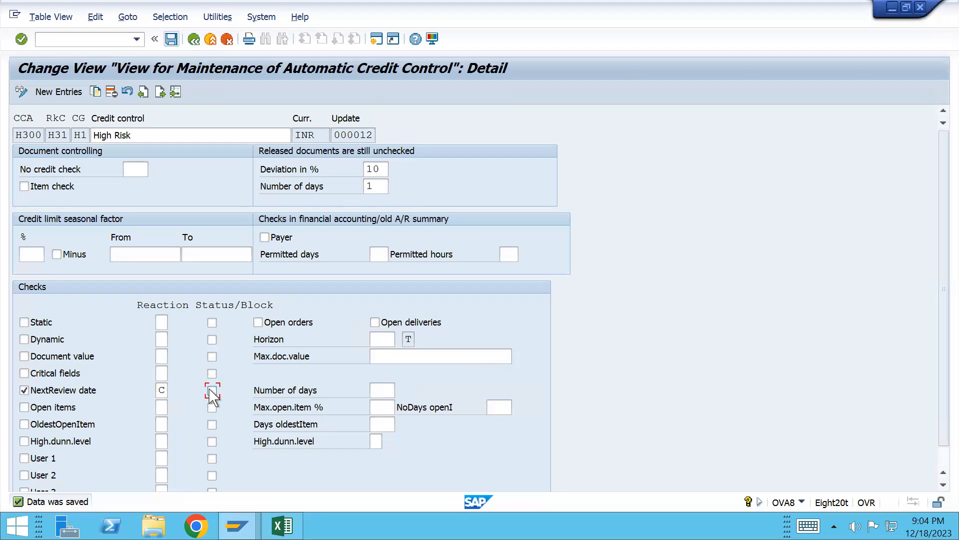
{"action": "left_click", "coordinate": [386, 392]}
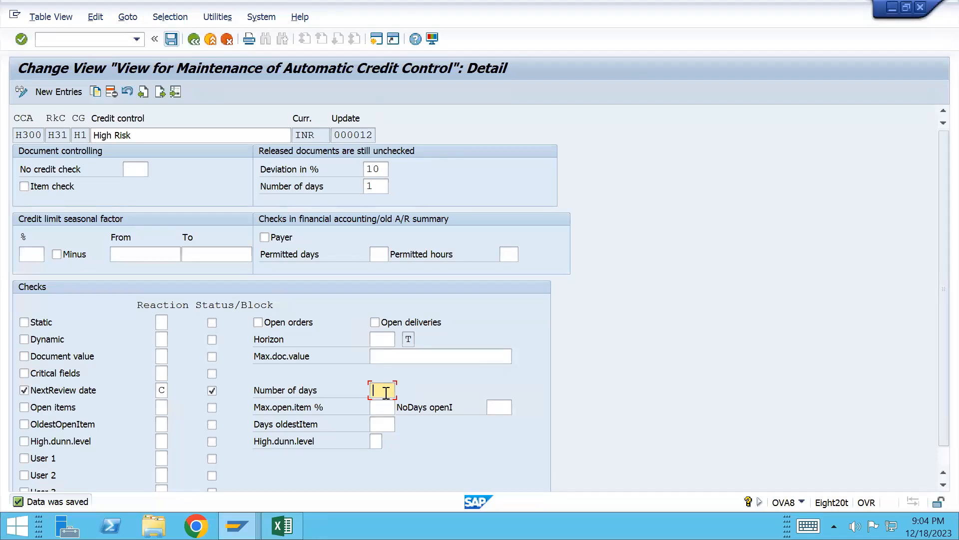
{"action": "type", "text": "3"}
{"action": "key", "text": "Return"}
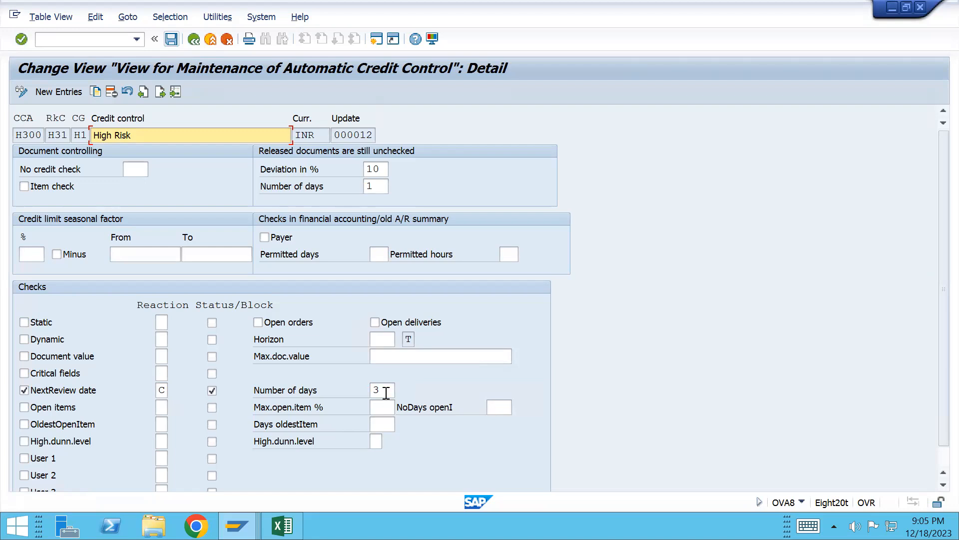
- Examine the review date fields in the customer's credit management status data and the NextReview date settings
{"action": "key", "text": "alt+Tab"}
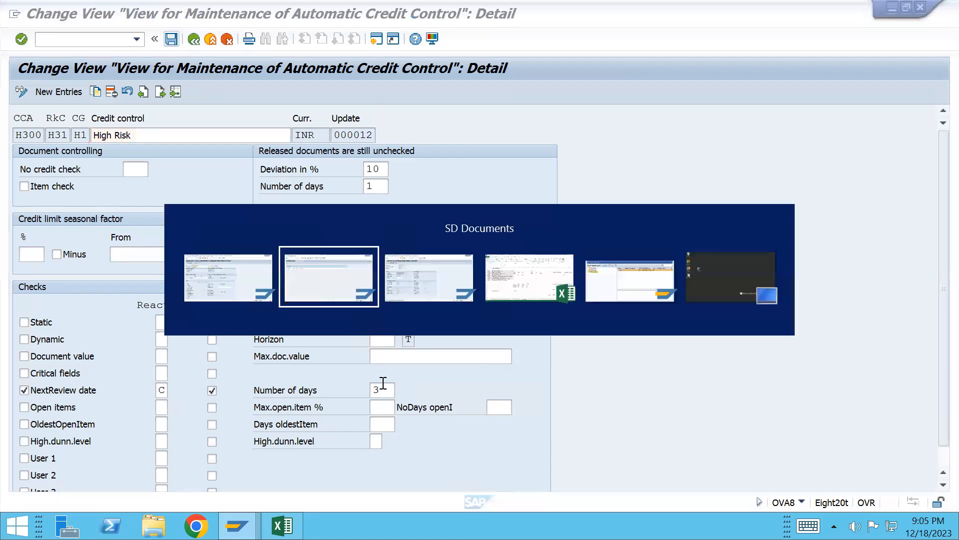
{"action": "key", "text": "alt+Tab"}
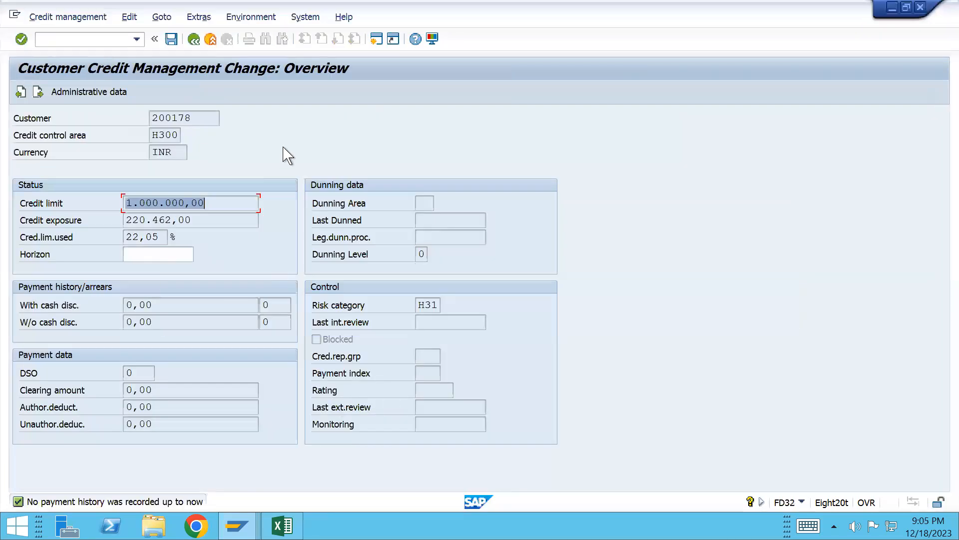
{"action": "left_click", "coordinate": [38, 93]}
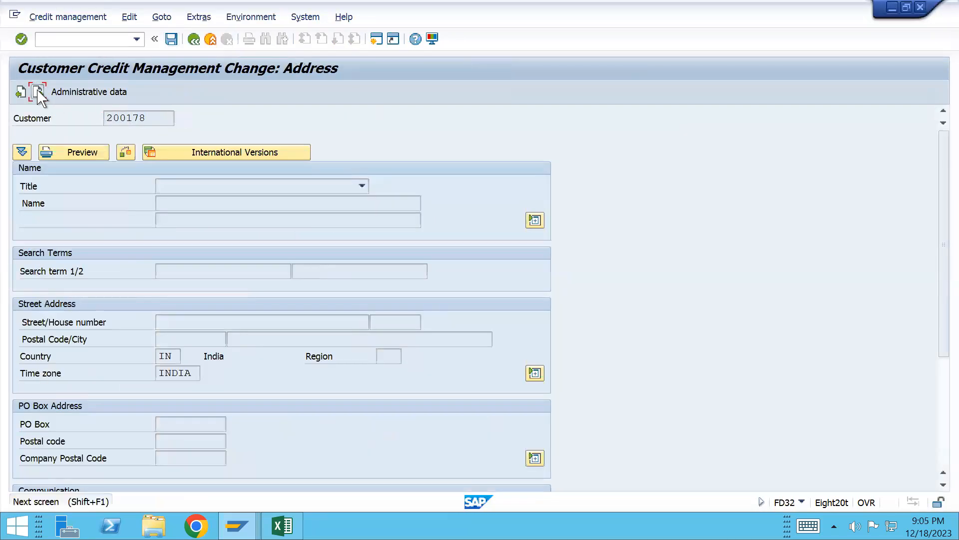
{"action": "left_click", "coordinate": [38, 93]}
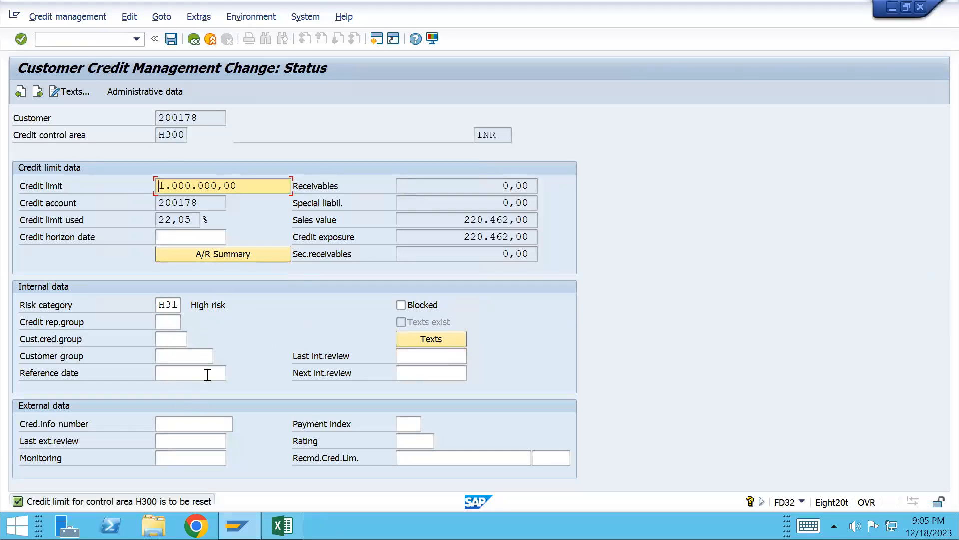
{"action": "left_click", "coordinate": [179, 441]}
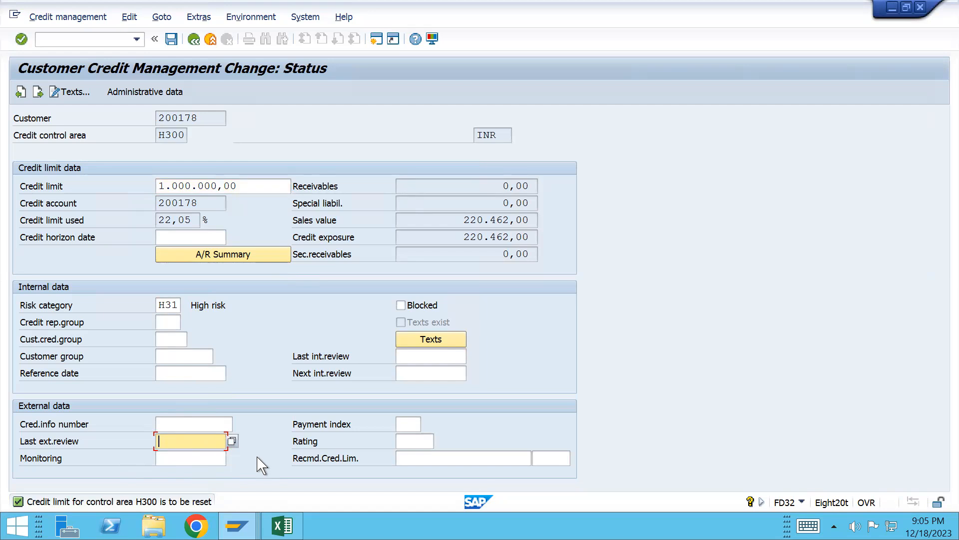
{"action": "key", "text": "F3"}
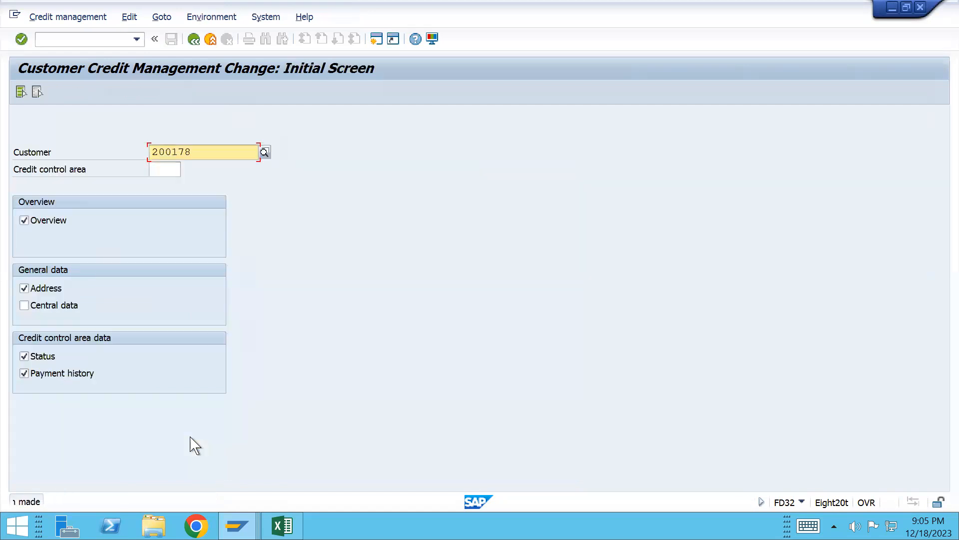
{"action": "key", "text": "alt+Tab"}
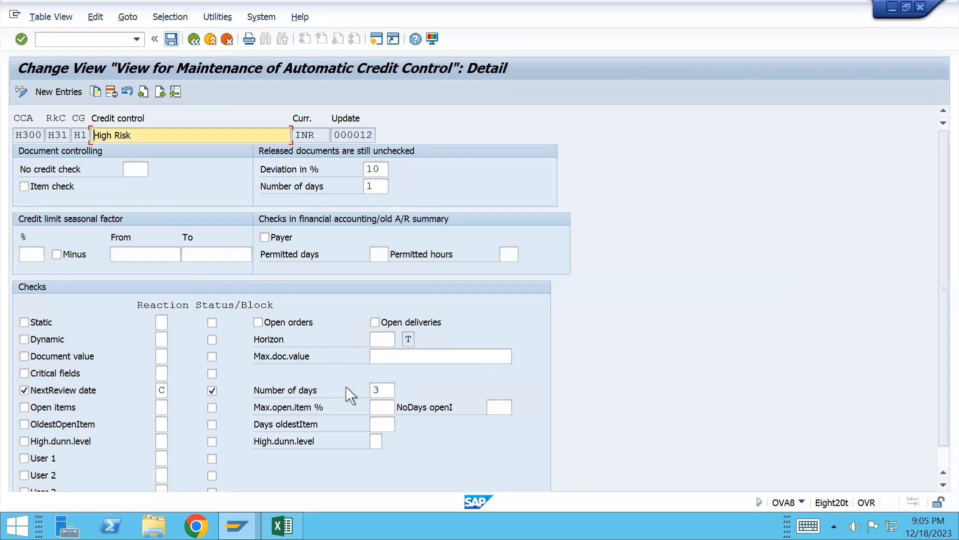
{"action": "key", "text": "alt+Tab"}
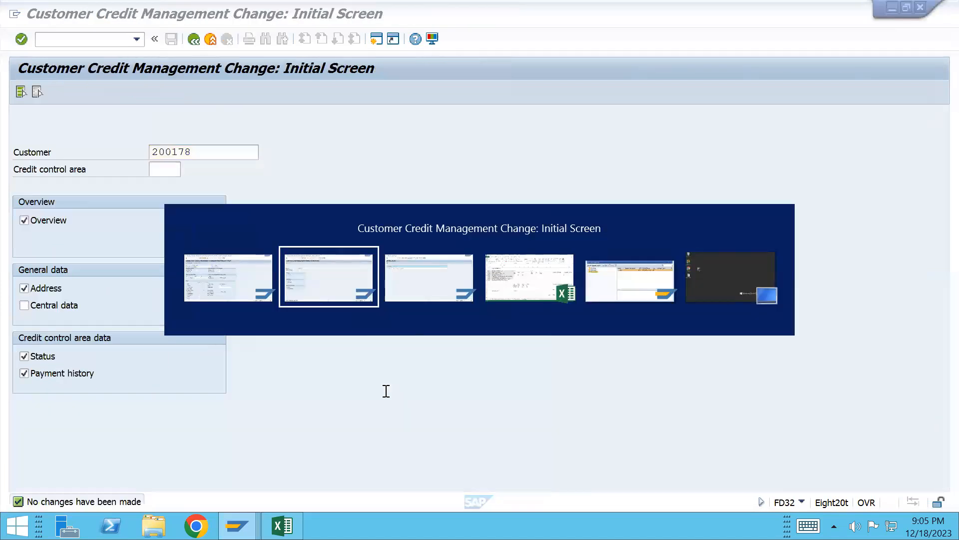
{"action": "key", "text": "alt+Tab"}
{"action": "type", "text": "/nva01"}
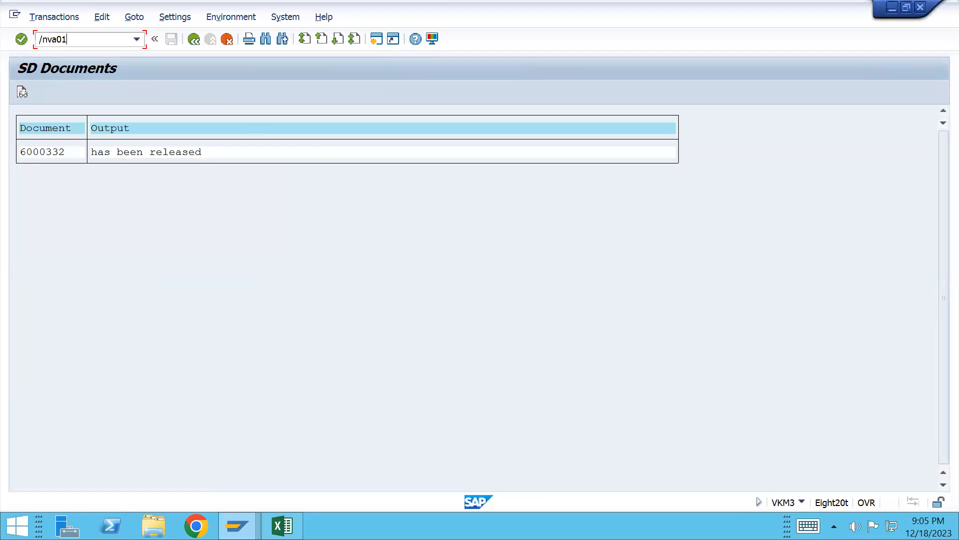
{"action": "key", "text": "Return"}
{"action": "key", "text": "Return"}
{"action": "type", "text": "200178"}
{"action": "key", "text": "Tab"}
{"action": "key", "text": "Tab"}
{"action": "key", "text": "ctrl+Tab"}
{"action": "key", "text": "ctrl+Tab"}
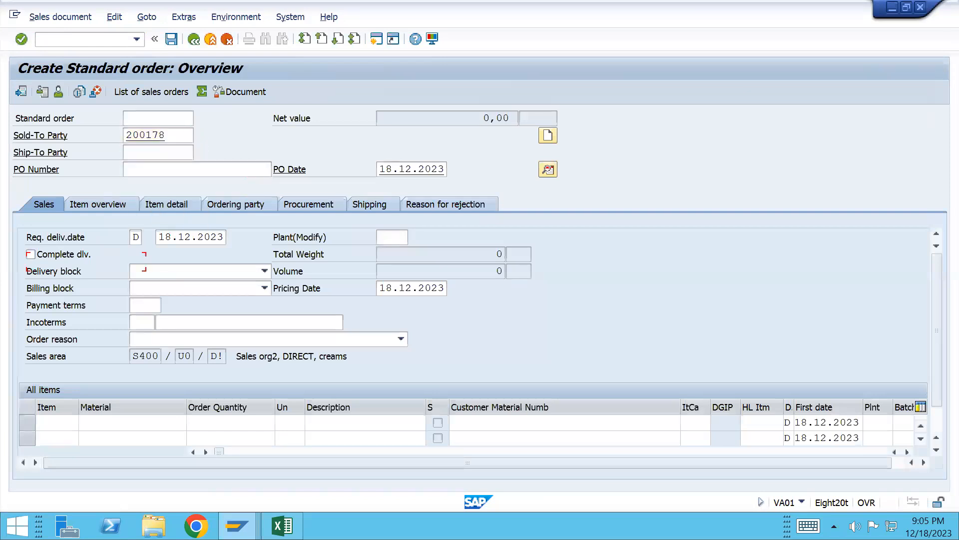
{"action": "key", "text": "Down"}
{"action": "key", "text": "Tab"}
{"action": "type", "text": "1"}
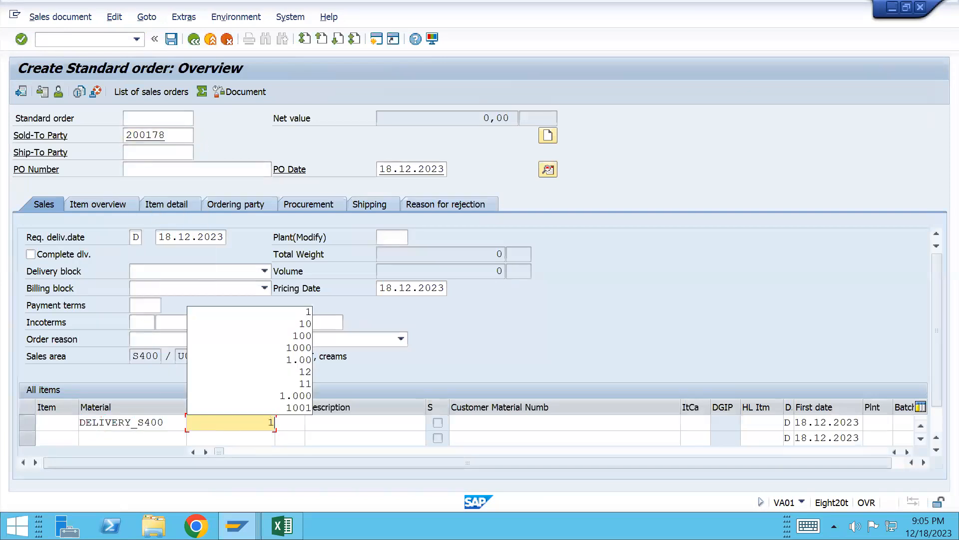
{"action": "key", "text": "Return"}
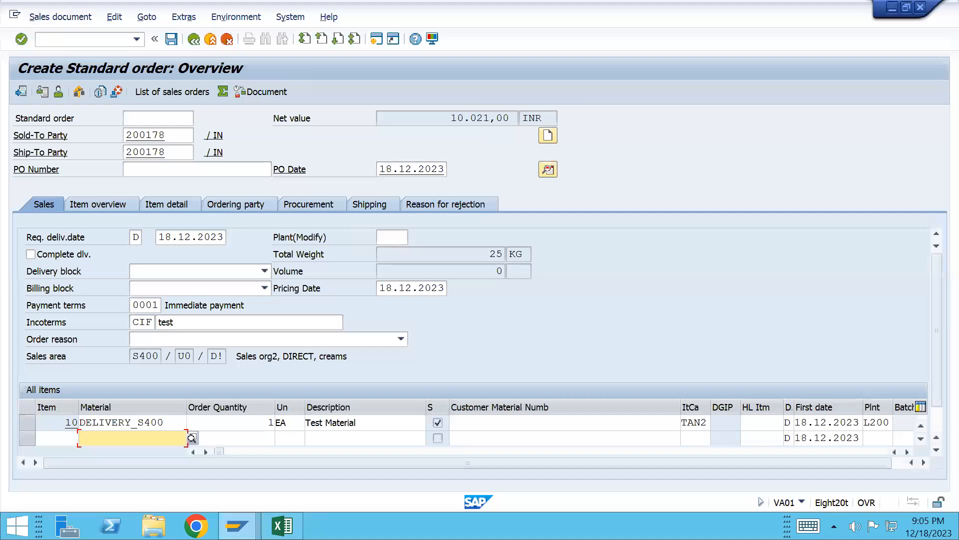
{"action": "left_click", "coordinate": [60, 16]}
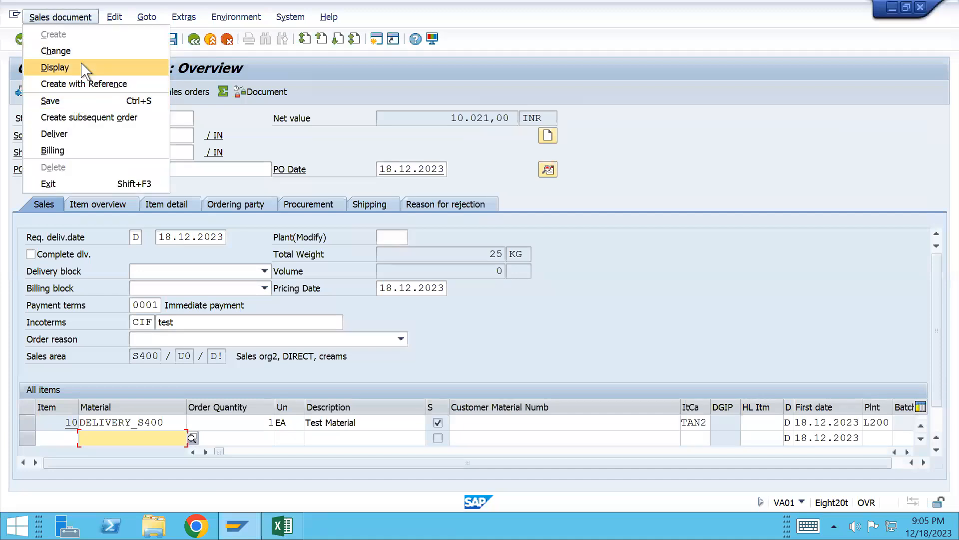
{"action": "key", "text": "Up"}
{"action": "key", "text": "Return"}
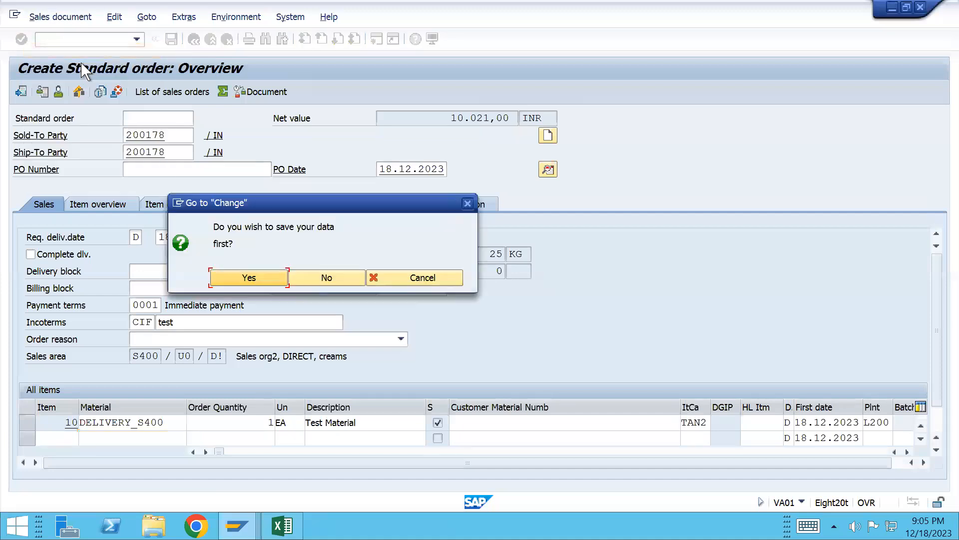
{"action": "left_click", "coordinate": [325, 277]}
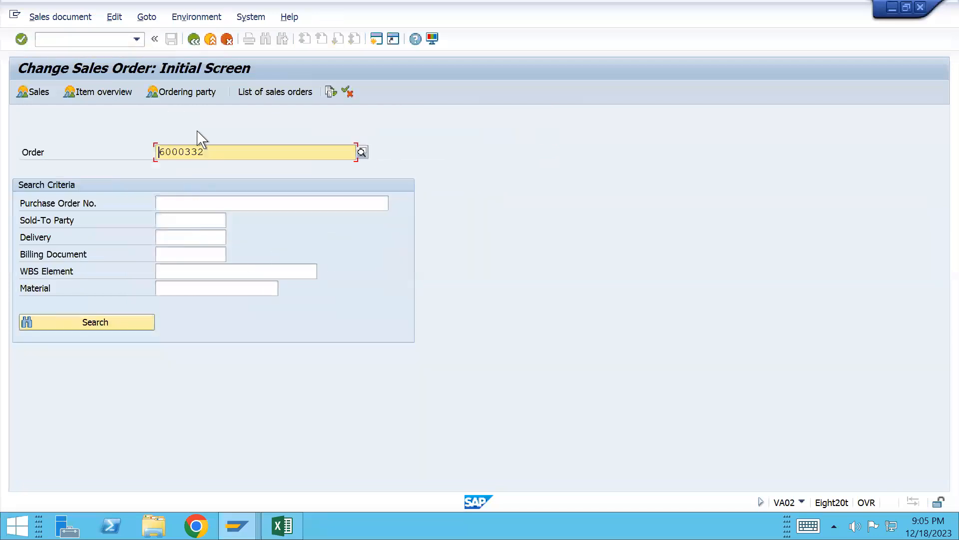
- Start a new standard sales order of type OR2 with transaction VA01 for sales area S400, U0, D!
{"action": "key", "text": "ctrl+slash"}
{"action": "type", "text": "/nva01"}
{"action": "key", "text": "Return"}
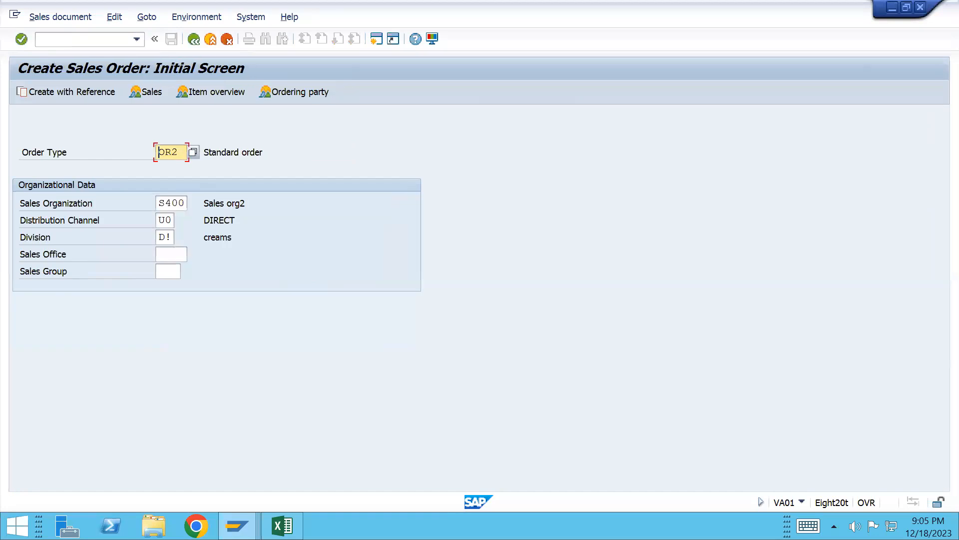
{"action": "key", "text": "Delete"}
{"action": "key", "text": "Left"}
{"action": "key", "text": "Return"}
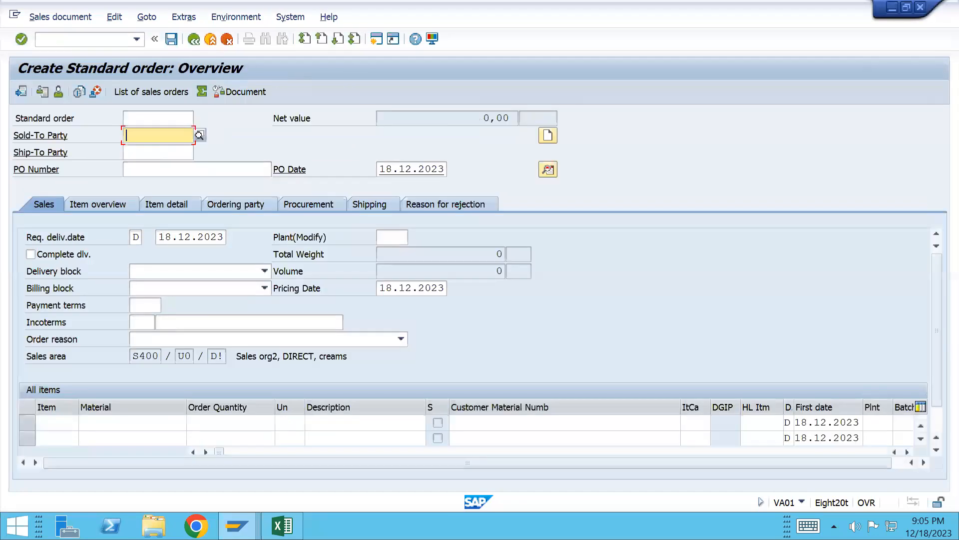
- Enter the sold-to party's customer number and an item of material DELIVERY_S400 with quantity 1
{"action": "key", "text": "Return"}
{"action": "key", "text": "Tab"}
{"action": "key", "text": "Tab"}
{"action": "key", "text": "ctrl+Tab"}
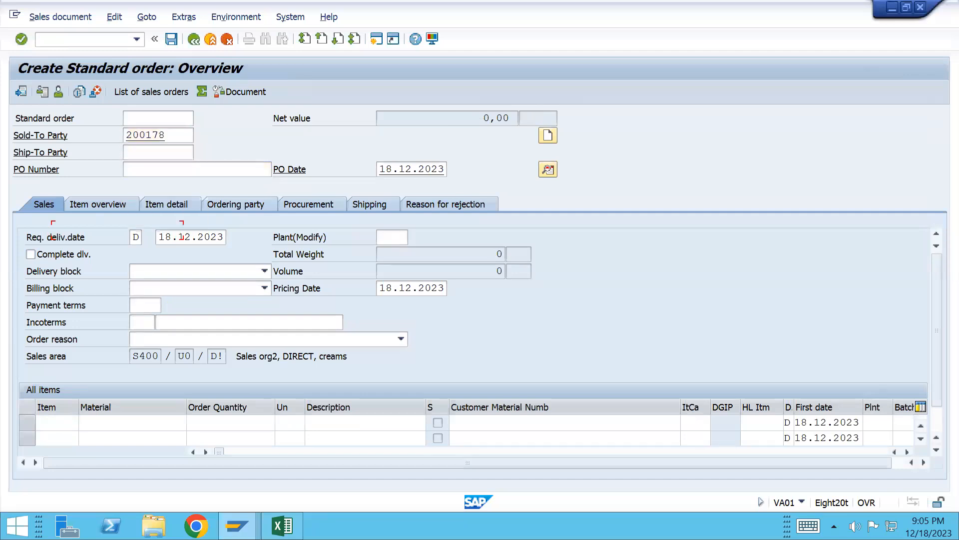
{"action": "key", "text": "Down"}
{"action": "key", "text": "Return"}
{"action": "key", "text": "Tab"}
{"action": "type", "text": "1"}
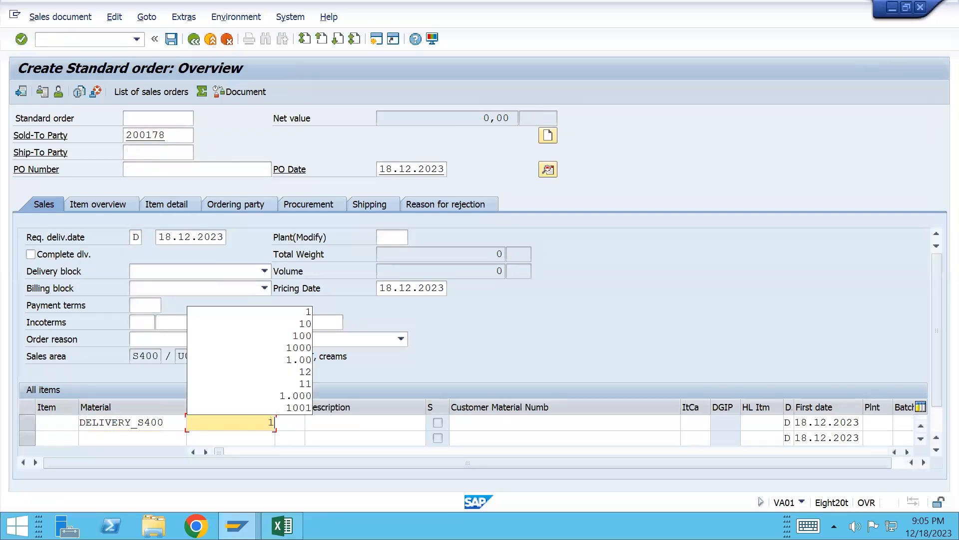
{"action": "key", "text": "Return"}
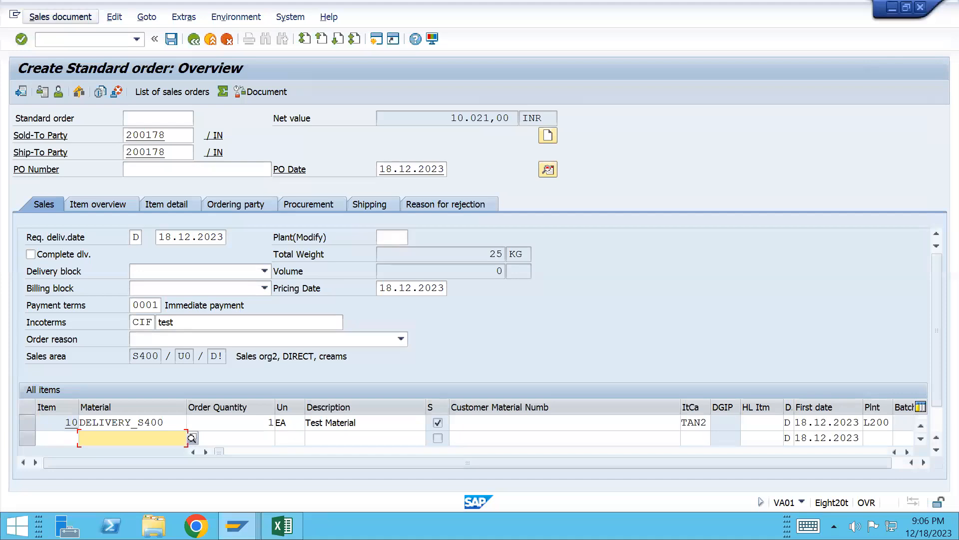
- Save the sales order by delivering it directly, and save the resulting outbound delivery
{"action": "left_click", "coordinate": [60, 17]}
{"action": "left_click", "coordinate": [83, 135]}
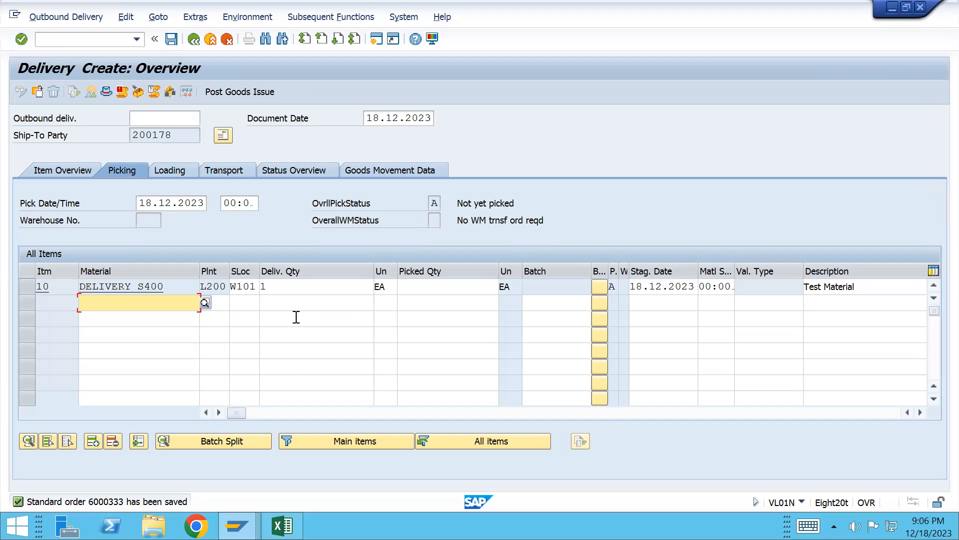
{"action": "key", "text": "ctrl+s"}
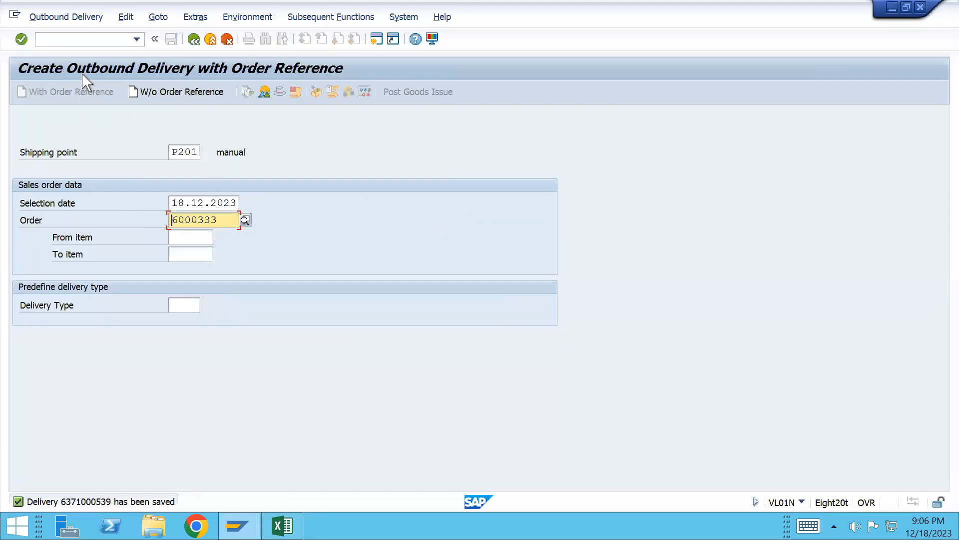
- Start another OR2 standard order with transaction VA01 and enter the customer number as sold-to party
{"action": "key", "text": "ctrl+slash"}
{"action": "type", "text": "/nva0"}
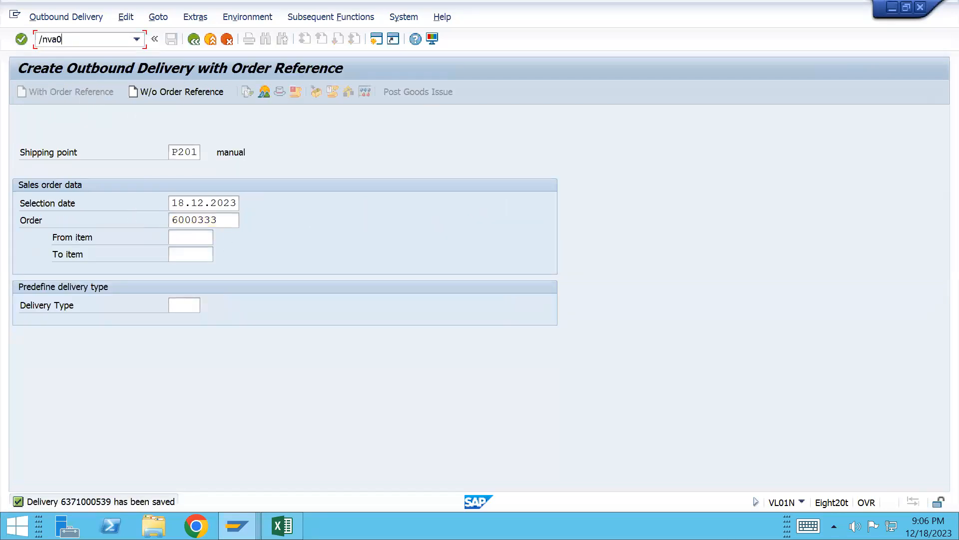
{"action": "type", "text": "1"}
{"action": "key", "text": "Return"}
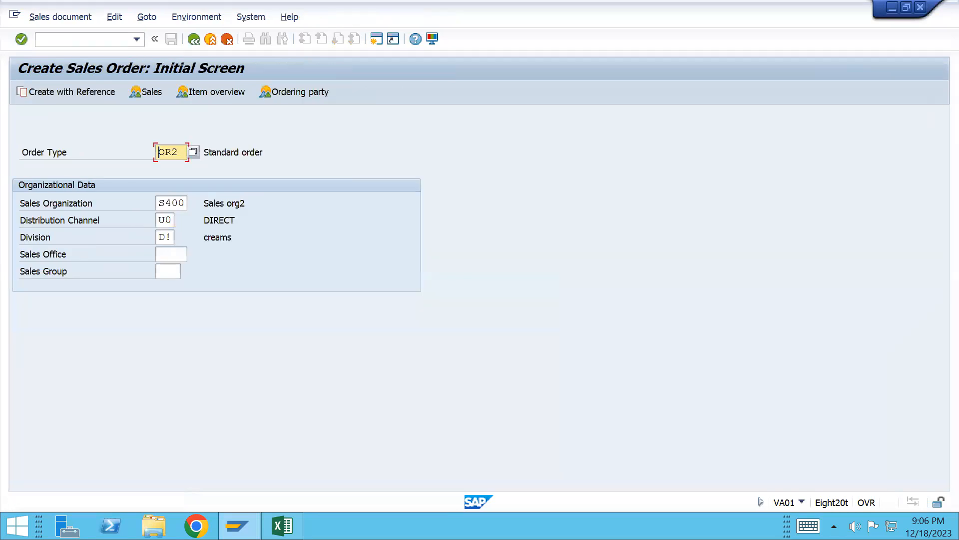
{"action": "key", "text": "Return"}
{"action": "key", "text": "space"}
{"action": "key", "text": "Down"}
{"action": "key", "text": "Return"}
{"action": "key", "text": "Tab"}
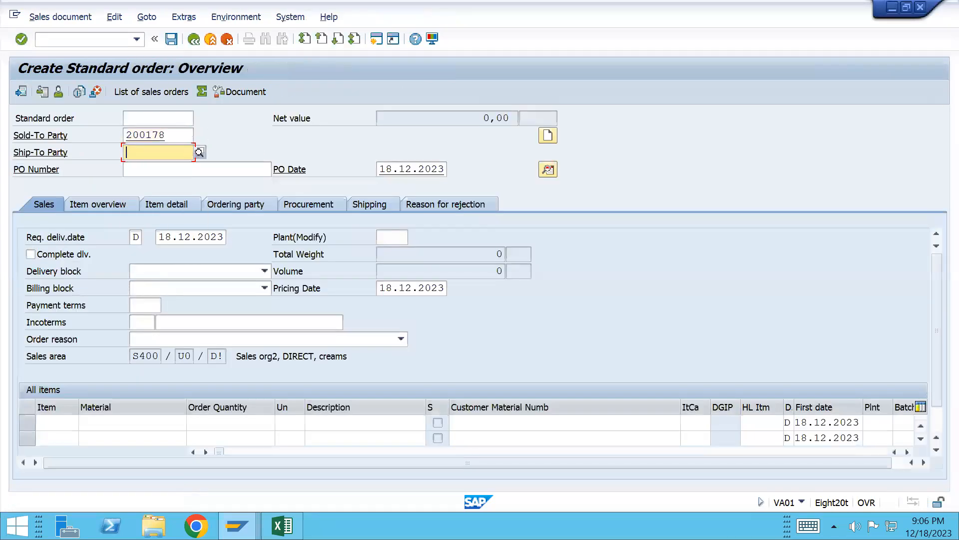
- Add material DELIVERY_S400 with quantity 1 to the second order and save the order
{"action": "key", "text": "Tab"}
{"action": "key", "text": "Tab"}
{"action": "key", "text": "Tab"}
{"action": "key", "text": "Tab"}
{"action": "key", "text": "Tab"}
{"action": "key", "text": "Tab"}
{"action": "key", "text": "Tab"}
{"action": "key", "text": "Tab"}
{"action": "key", "text": "Tab"}
{"action": "key", "text": "Tab"}
{"action": "key", "text": "Tab"}
{"action": "key", "text": "Tab"}
{"action": "key", "text": "Tab"}
{"action": "key", "text": "Tab"}
{"action": "key", "text": "Tab"}
{"action": "key", "text": "space"}
{"action": "key", "text": "Down"}
{"action": "key", "text": "Tab"}
{"action": "type", "text": "1"}
{"action": "key", "text": "Return"}
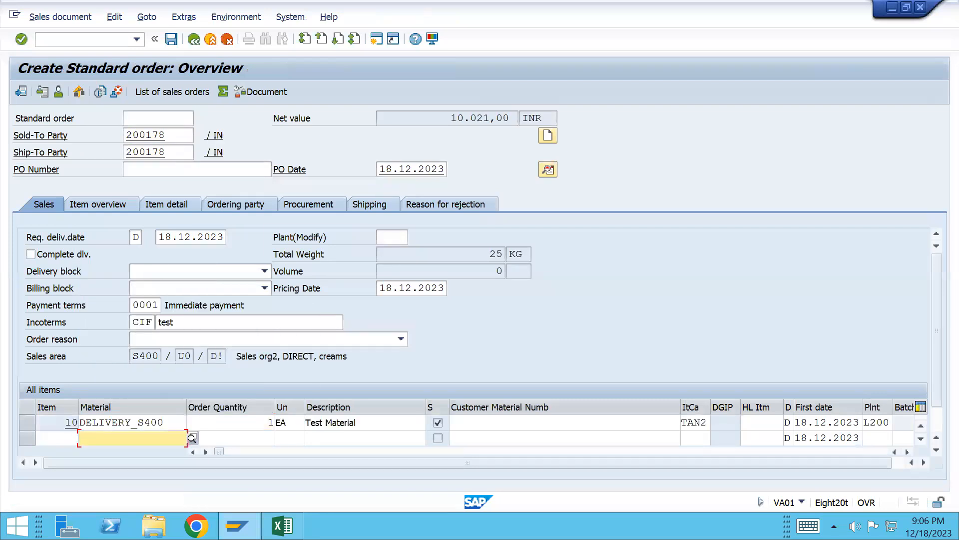
{"action": "key", "text": "ctrl+s"}
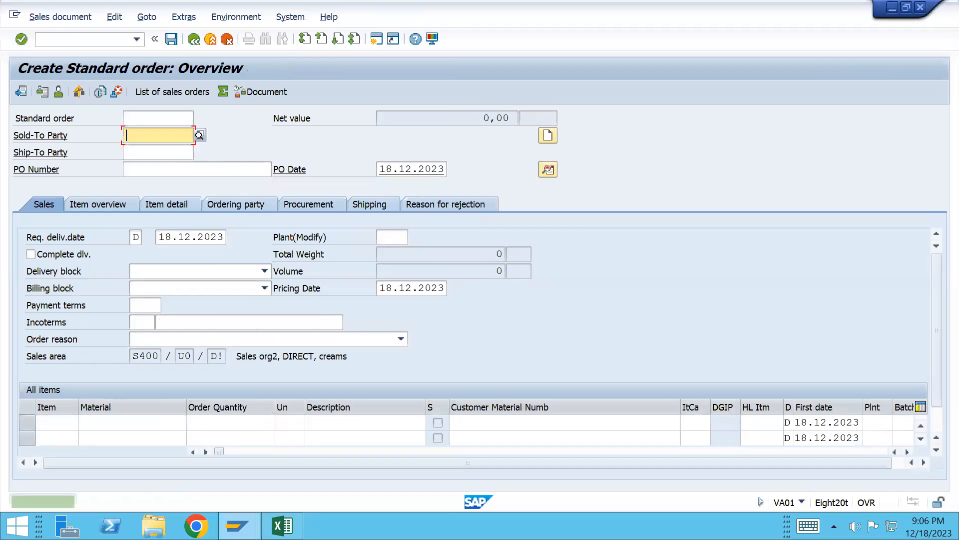
- In the High Risk credit control, replace the NextReview date check with the Open items check, using reaction C and status/block
{"action": "key", "text": "alt+Tab"}
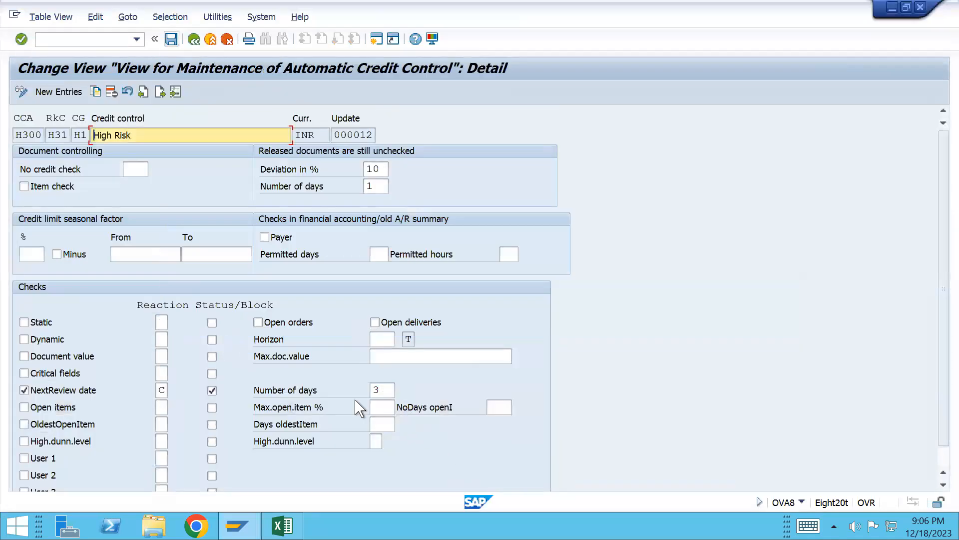
{"action": "left_click", "coordinate": [383, 389]}
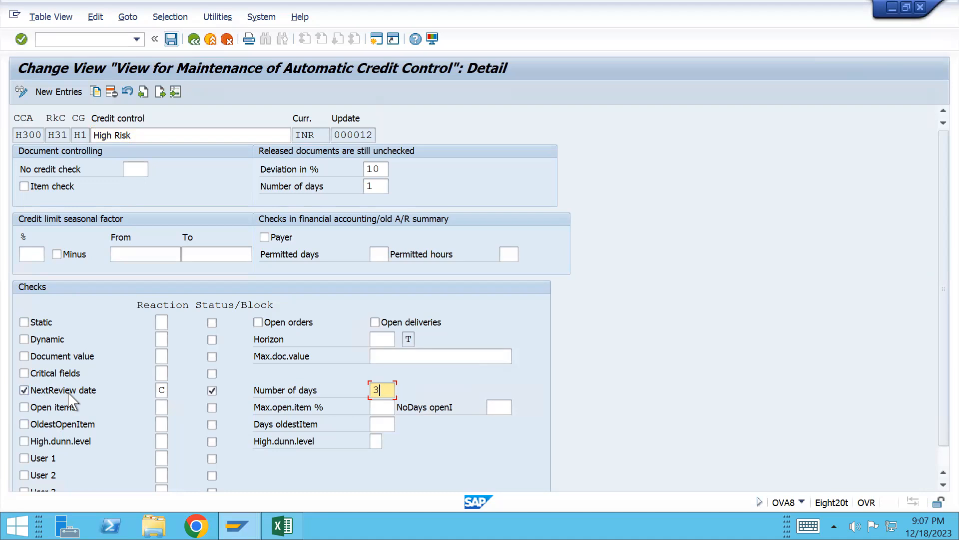
{"action": "left_click", "coordinate": [24, 390]}
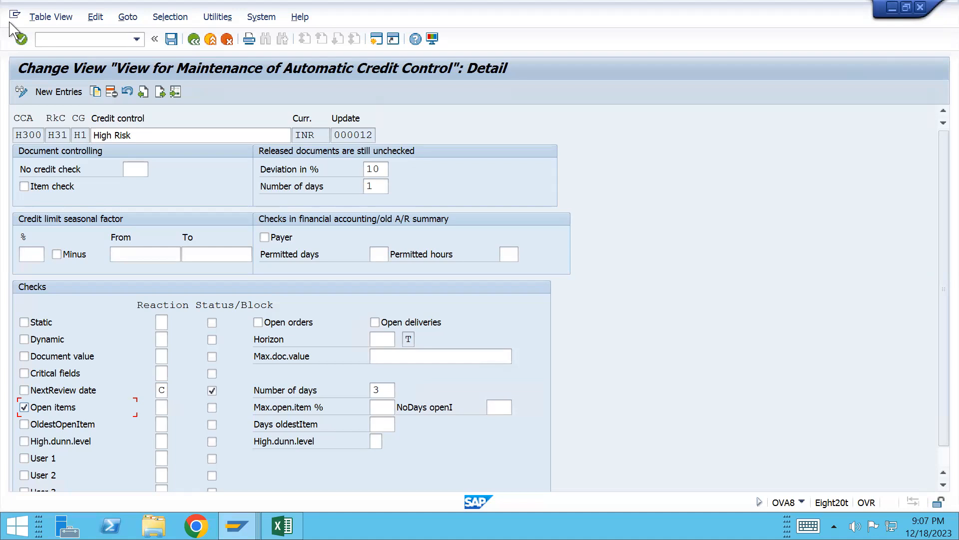
{"action": "left_click", "coordinate": [165, 409]}
{"action": "type", "text": "C"}
{"action": "key", "text": "Tab"}
{"action": "left_click", "coordinate": [213, 407]}
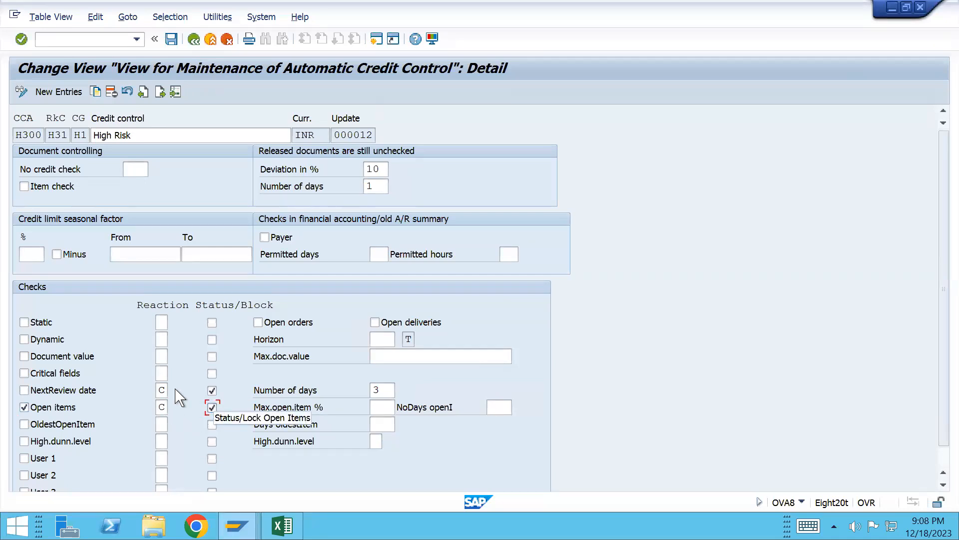
- Clear the NextReview date check's reaction, status/block and number of days
{"action": "left_click", "coordinate": [158, 389]}
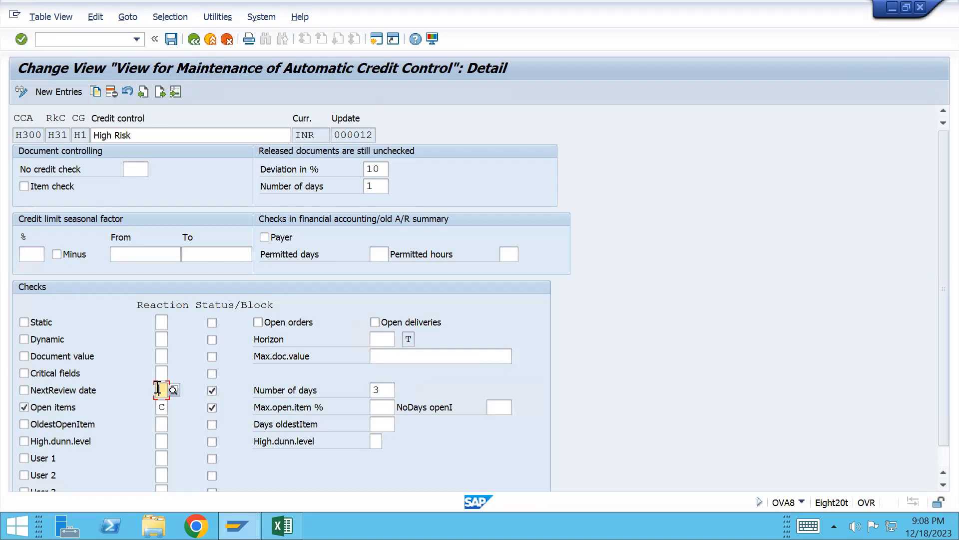
{"action": "key", "text": "Tab"}
{"action": "key", "text": "space"}
{"action": "left_click", "coordinate": [380, 387]}
{"action": "key", "text": "BackSpace"}
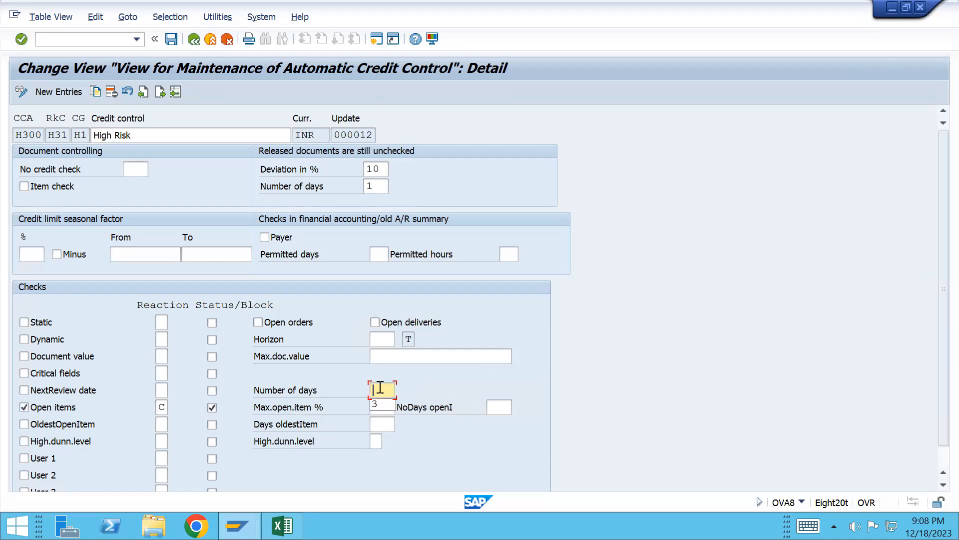
- Set the maximum open item percentage of the Open items check to 10
{"action": "left_click", "coordinate": [378, 413]}
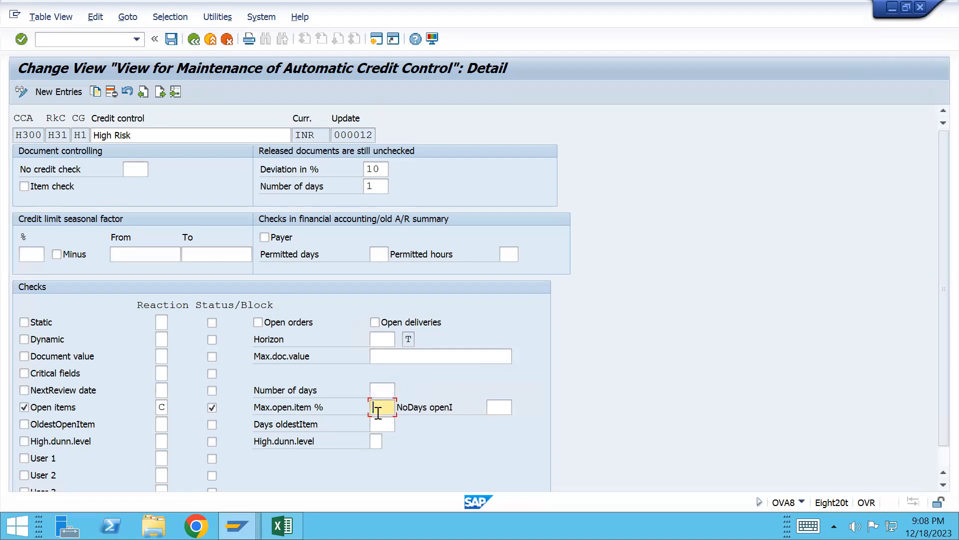
{"action": "type", "text": "10"}
{"action": "left_click", "coordinate": [498, 409]}
{"action": "left_click", "coordinate": [389, 407]}
- Switch to the Practice _SAP workbook in Excel and enter 1000000 in cell F19 of the Credit Mgt sheet
{"action": "mouse_move", "coordinate": [282, 525]}
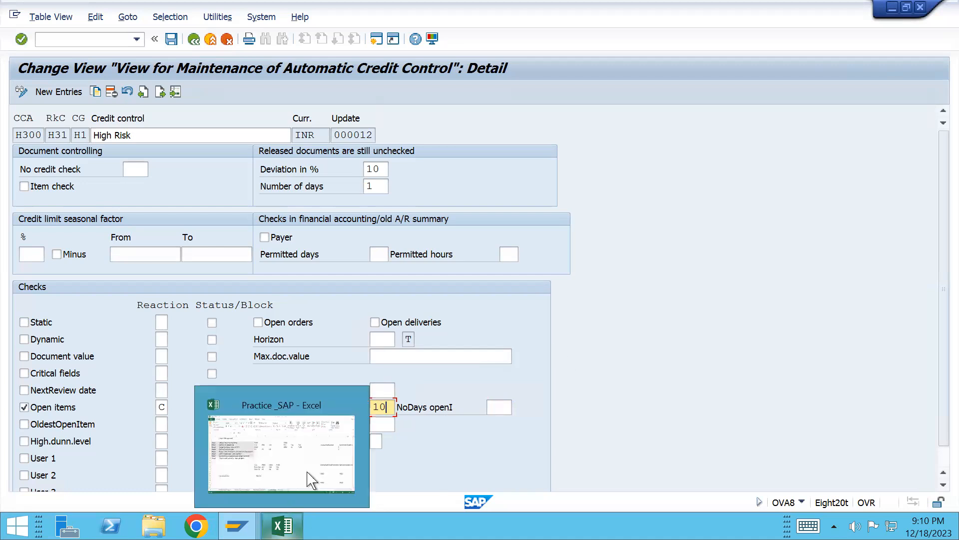
{"action": "left_click", "coordinate": [322, 462]}
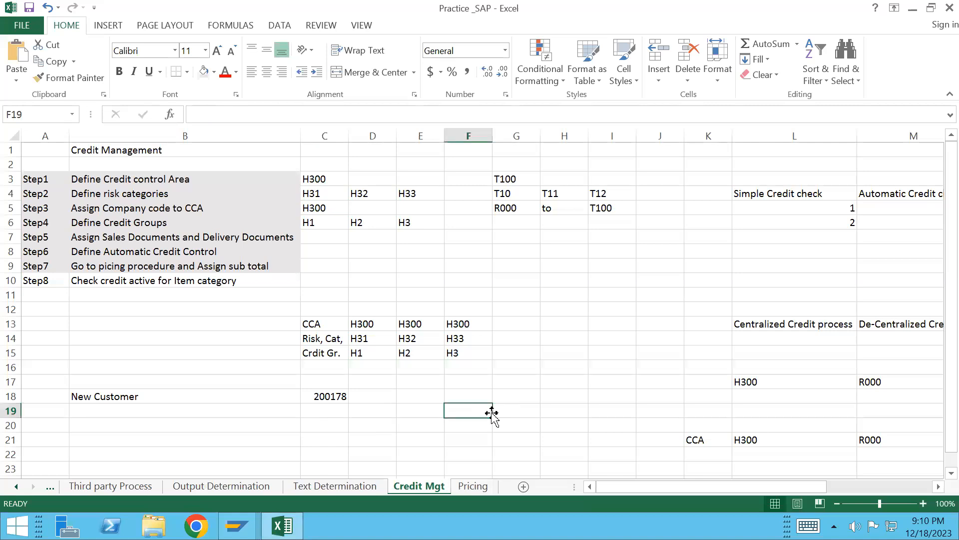
{"action": "type", "text": "19"}
{"action": "key", "text": "BackSpace"}
{"action": "type", "text": "000"}
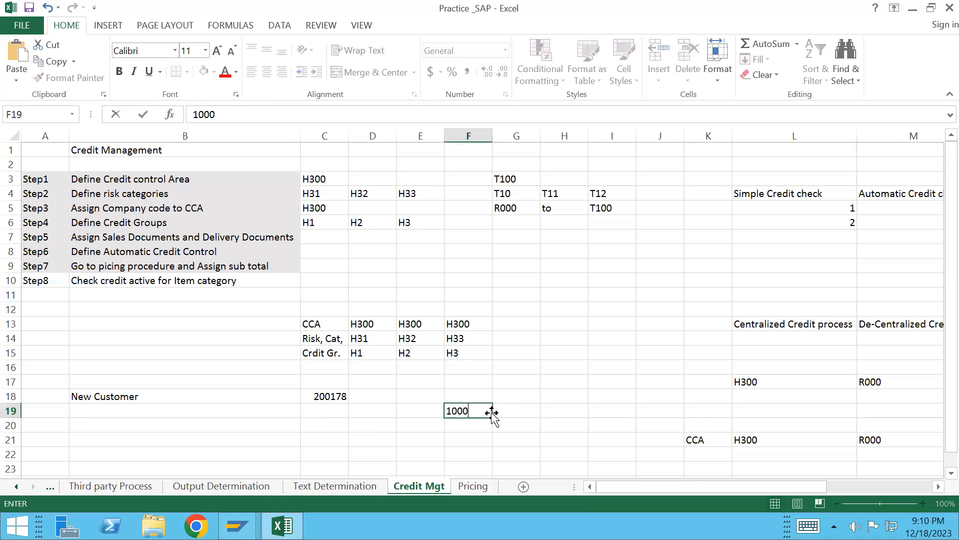
{"action": "type", "text": "000"}
{"action": "key", "text": "Return"}
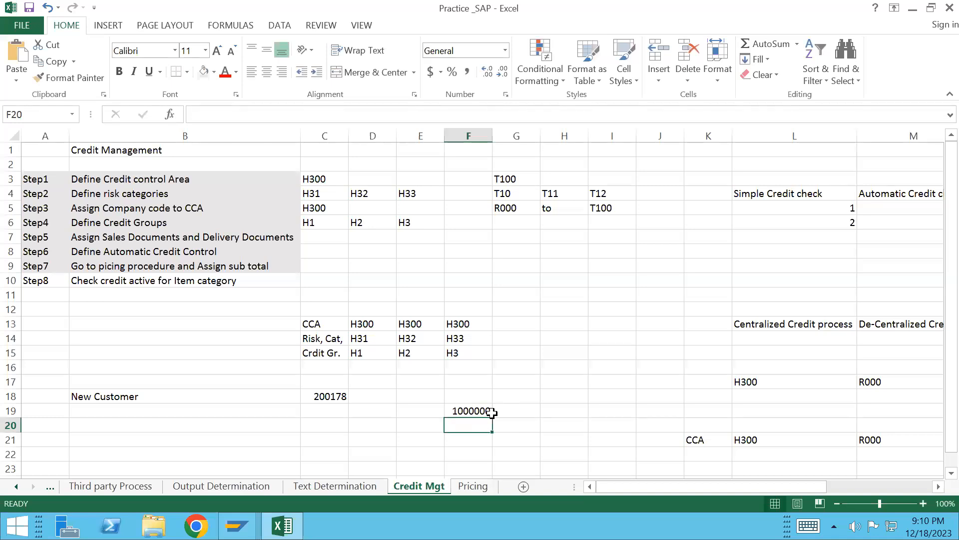
- Enter -10% in cell F20 and 900000 in cell F21 to illustrate the open item limit
{"action": "type", "text": "110"}
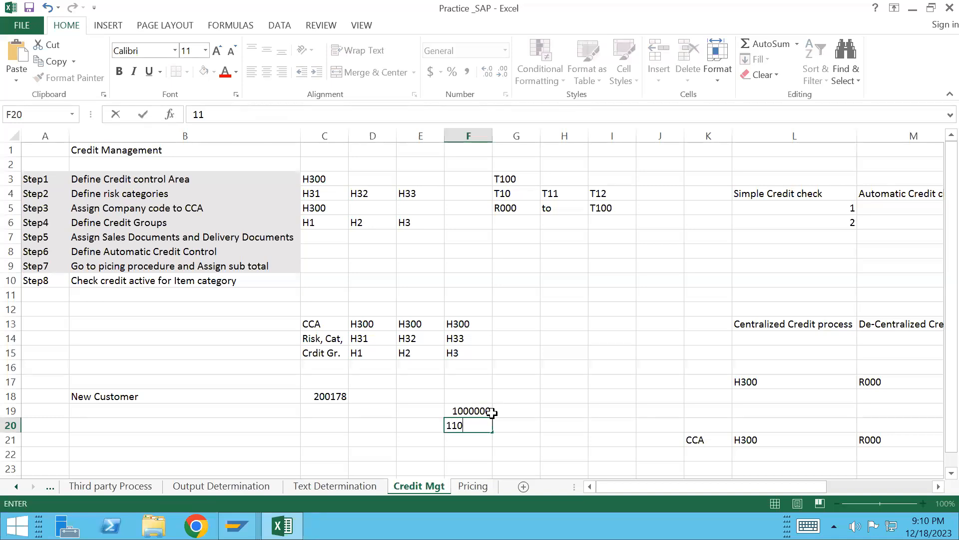
{"action": "key", "text": "BackSpace"}
{"action": "key", "text": "BackSpace"}
{"action": "key", "text": "BackSpace"}
{"action": "type", "text": "-"}
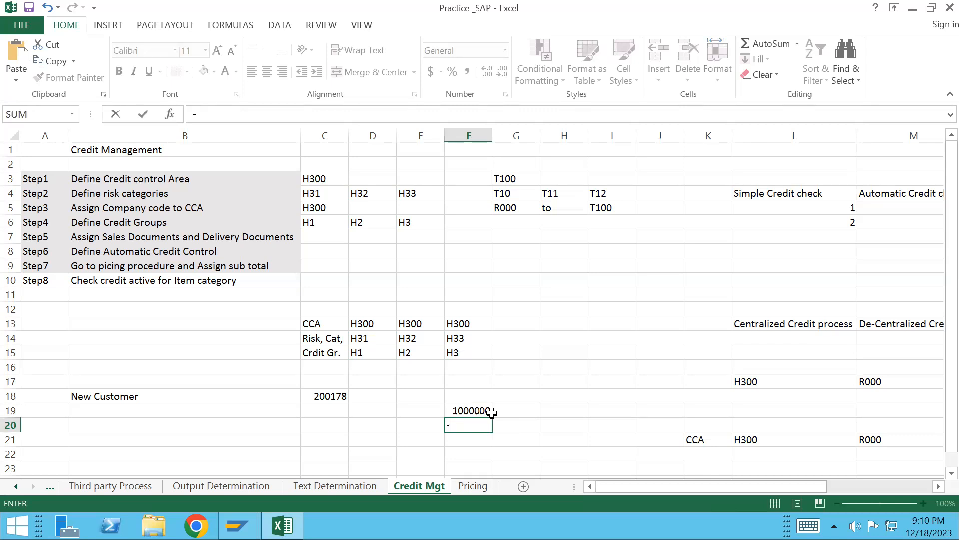
{"action": "type", "text": "10%"}
{"action": "key", "text": "Return"}
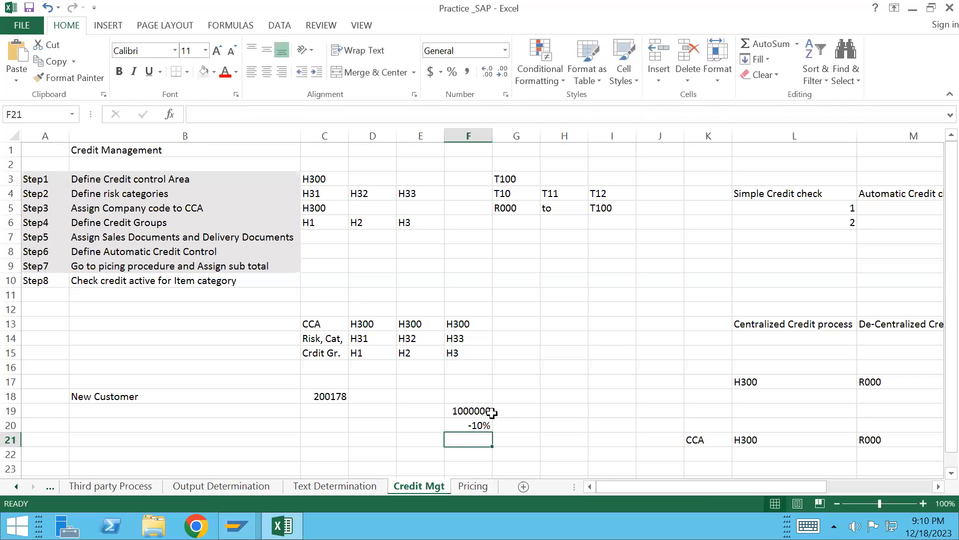
{"action": "type", "text": "900000"}
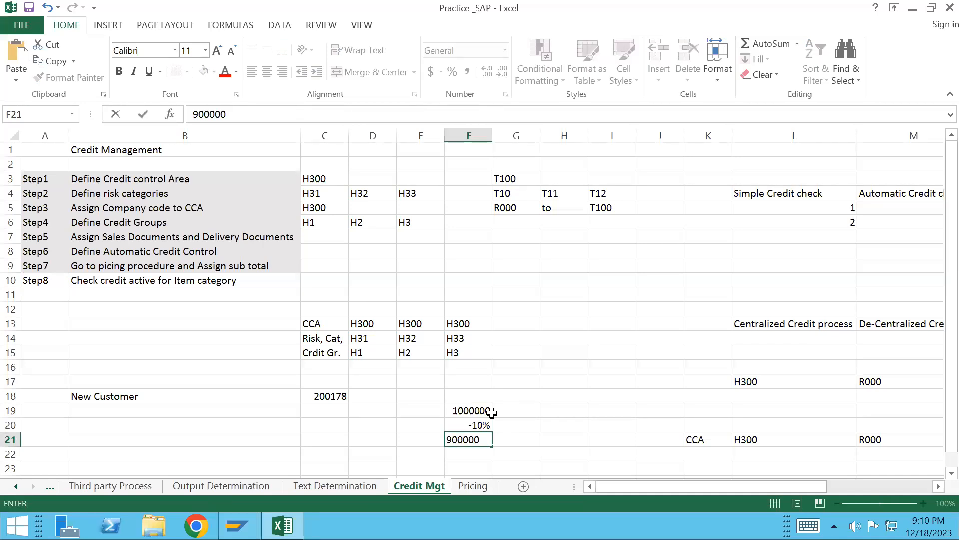
{"action": "key", "text": "Return"}
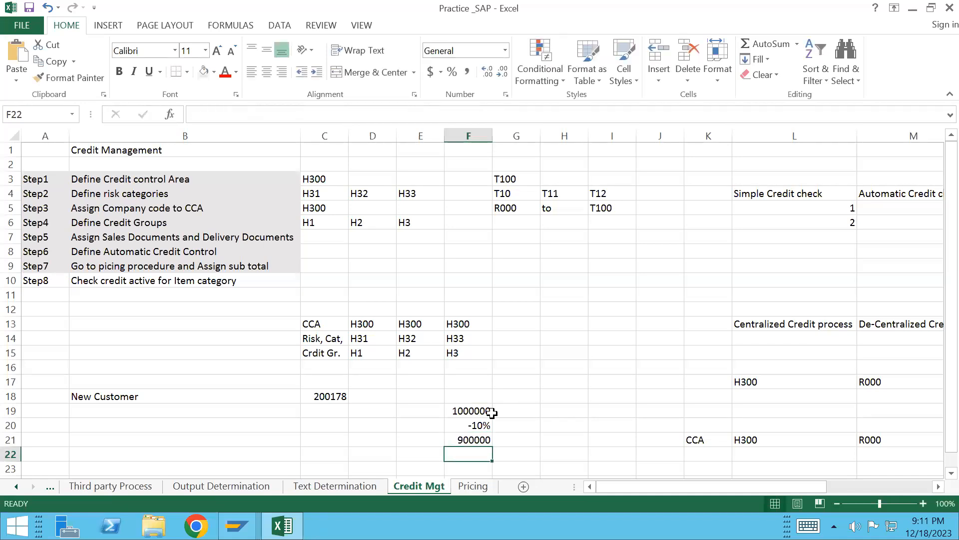
- Try 899999 as an example amount in cell G22 and clear it from the cell again
{"action": "left_click", "coordinate": [480, 441]}
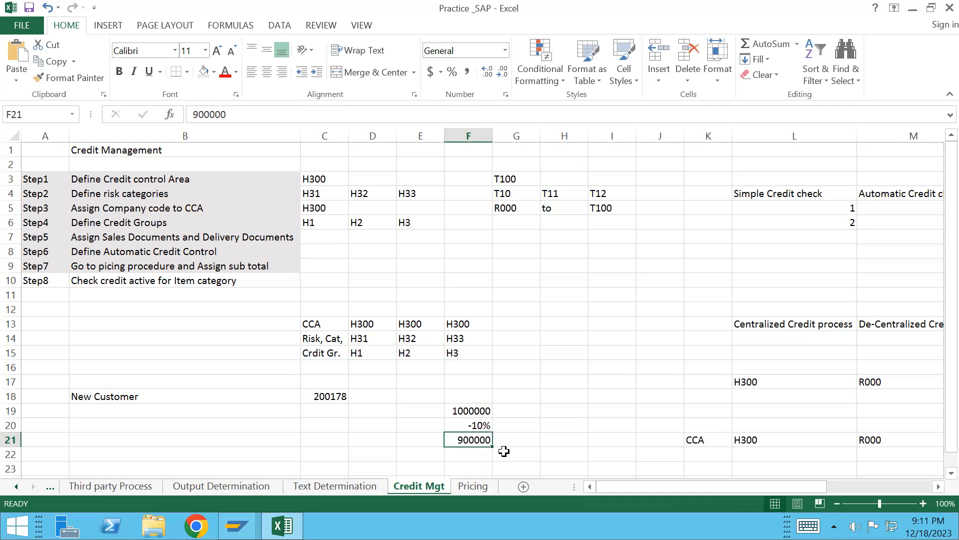
{"action": "left_click", "coordinate": [504, 451]}
{"action": "type", "text": "899999"}
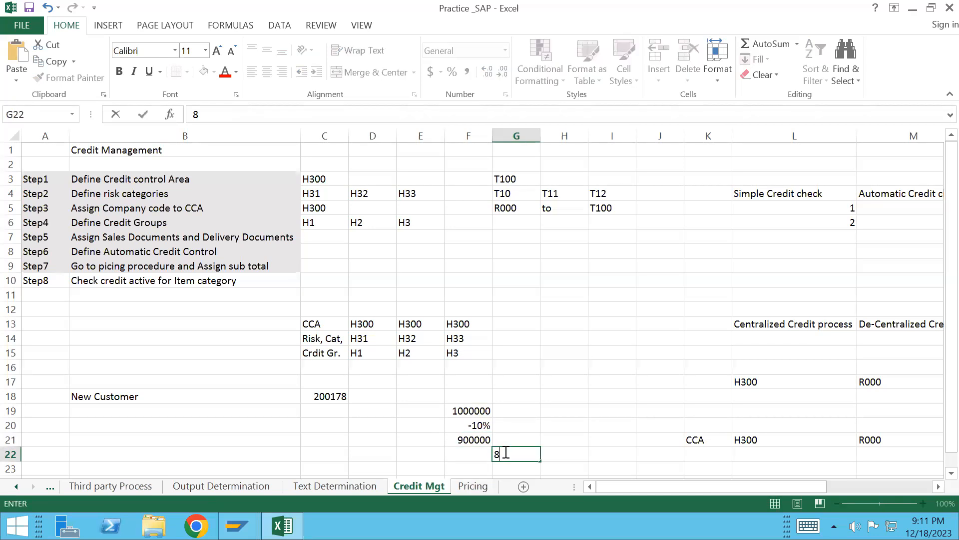
{"action": "left_click", "coordinate": [555, 452]}
{"action": "left_click", "coordinate": [477, 454]}
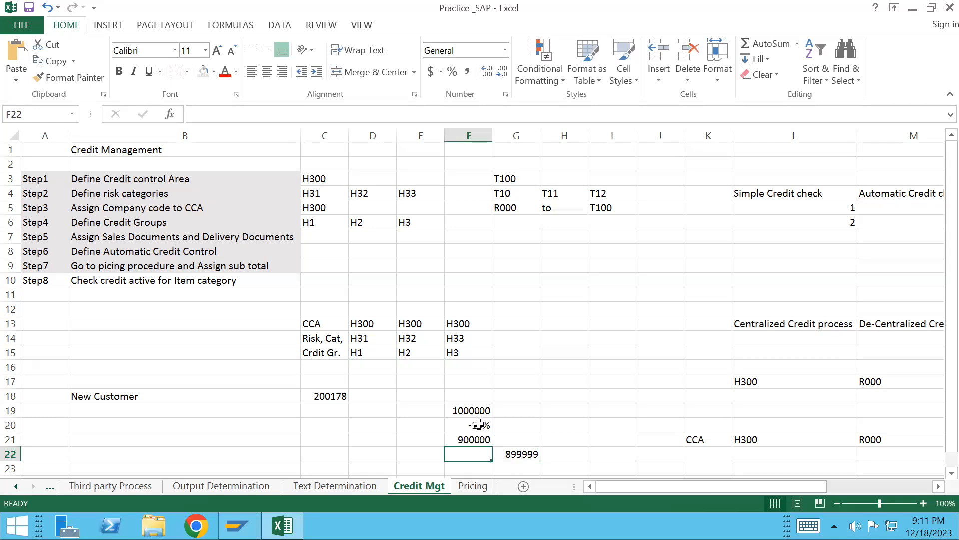
{"action": "left_click", "coordinate": [473, 439]}
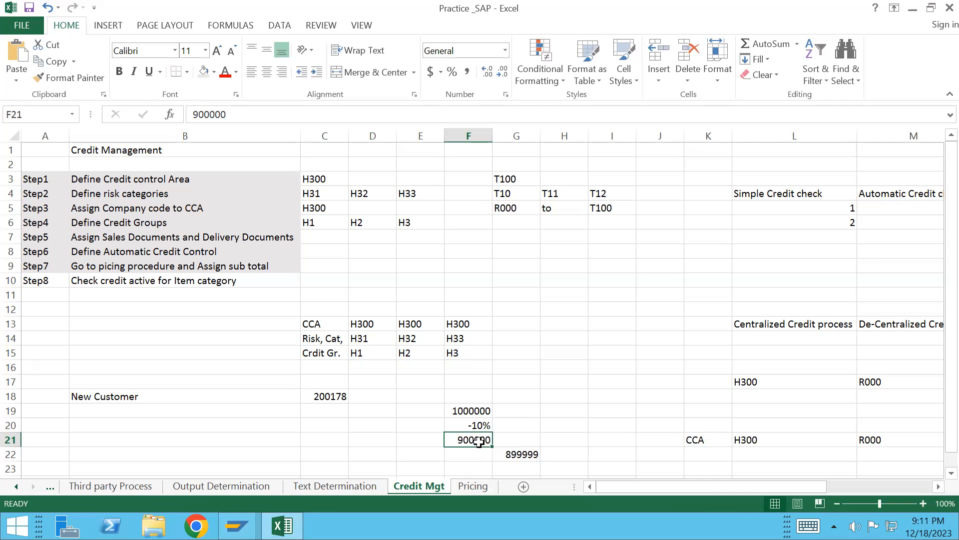
{"action": "left_click", "coordinate": [517, 456]}
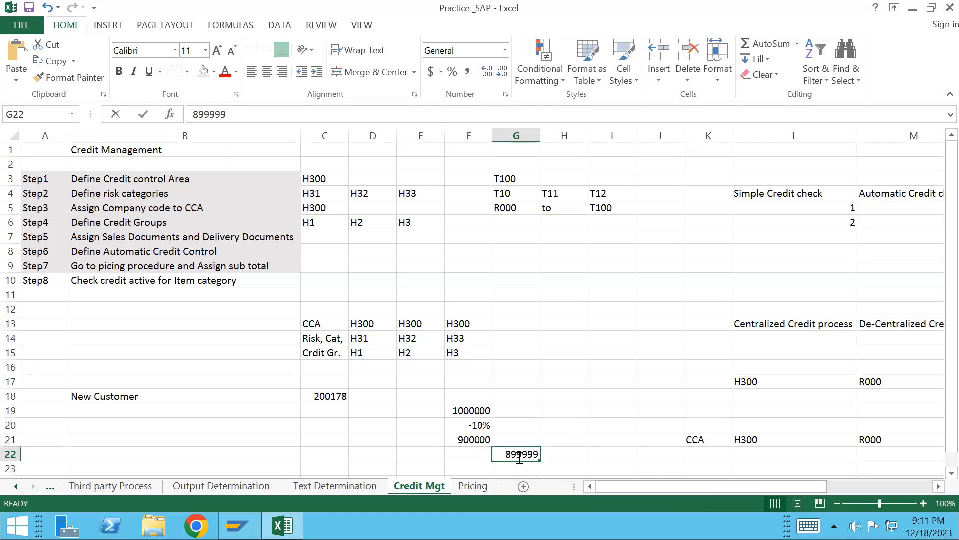
{"action": "key", "text": "BackSpace"}
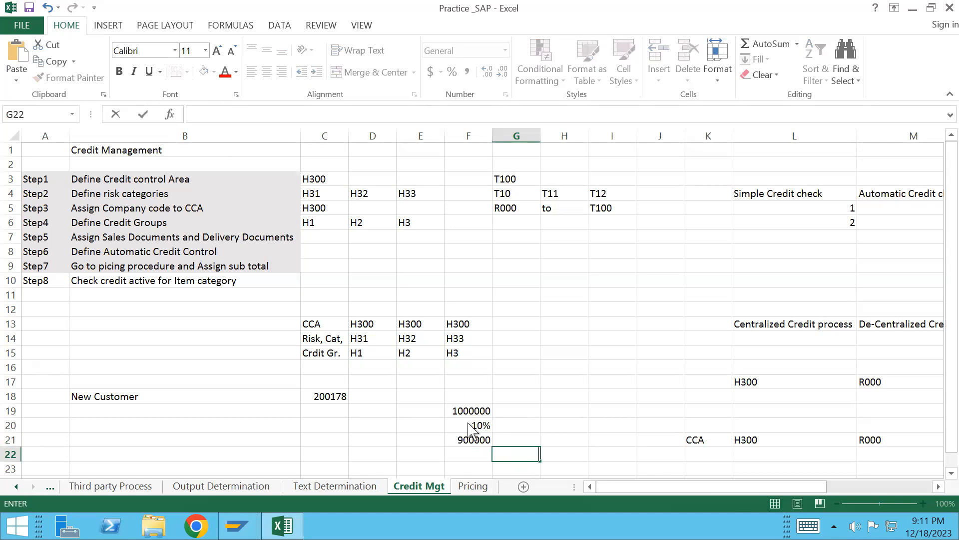
- Switch back to SAP and tick the OldestOpenItem and High.dunn.level checks, viewing the reaction options for the dunning level
{"action": "key", "text": "alt+Tab"}
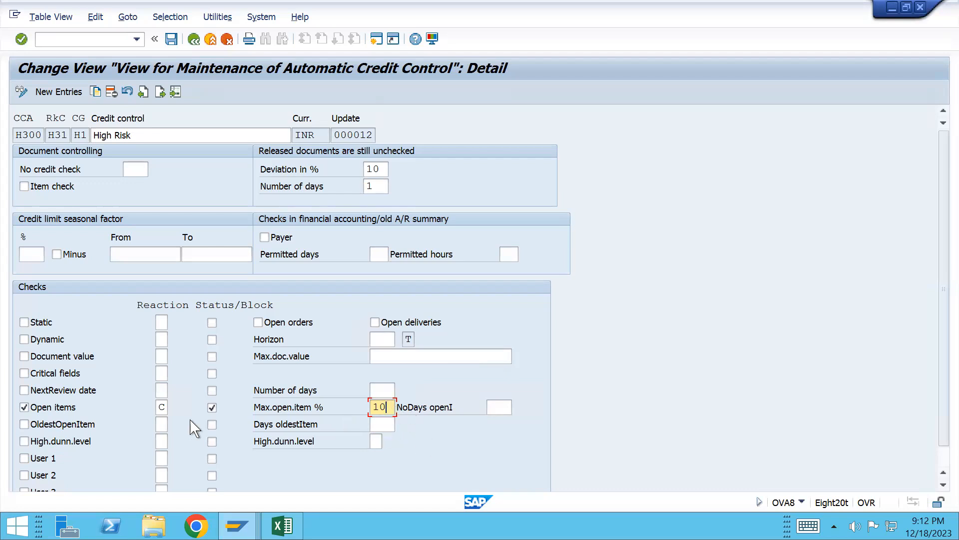
{"action": "left_click", "coordinate": [23, 424]}
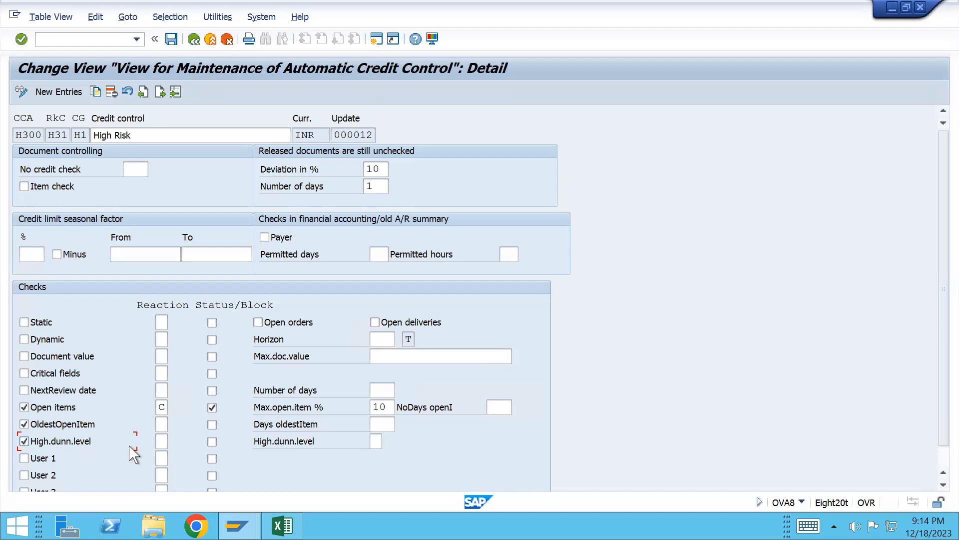
{"action": "left_click", "coordinate": [161, 442]}
{"action": "left_click", "coordinate": [175, 441]}
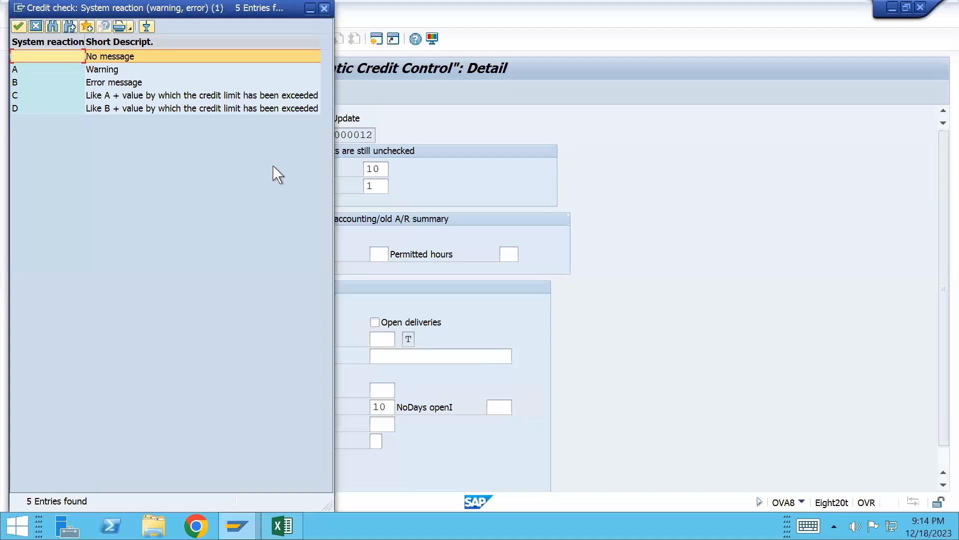
{"action": "key", "text": "Escape"}
- Disable the Open items and OldestOpenItem checks and clear the Open items reaction, status/block and maximum percentage
{"action": "left_click", "coordinate": [24, 408]}
{"action": "left_click", "coordinate": [24, 425]}
{"action": "left_click", "coordinate": [167, 407]}
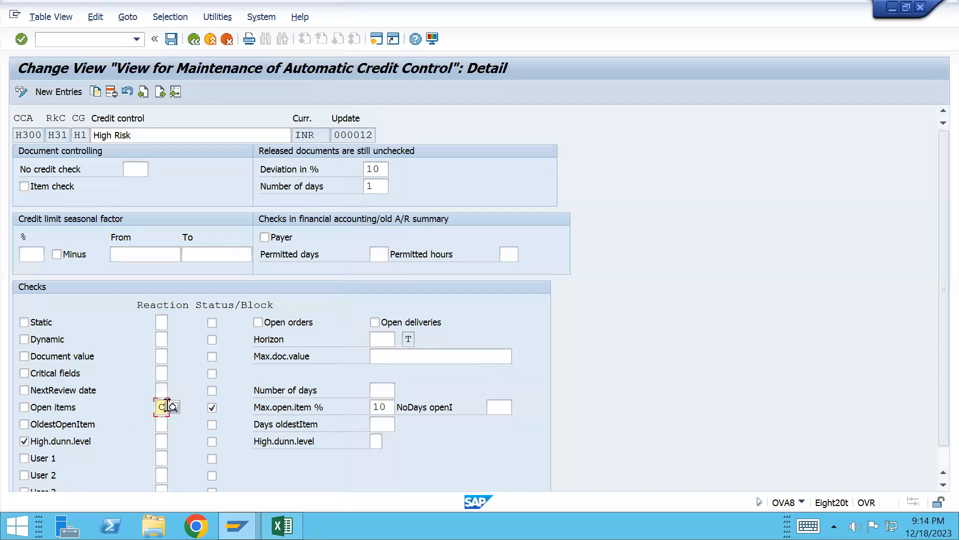
{"action": "left_click", "coordinate": [212, 407]}
{"action": "double_click", "coordinate": [370, 405]}
{"action": "key", "text": "BackSpace"}
{"action": "left_click", "coordinate": [599, 370]}
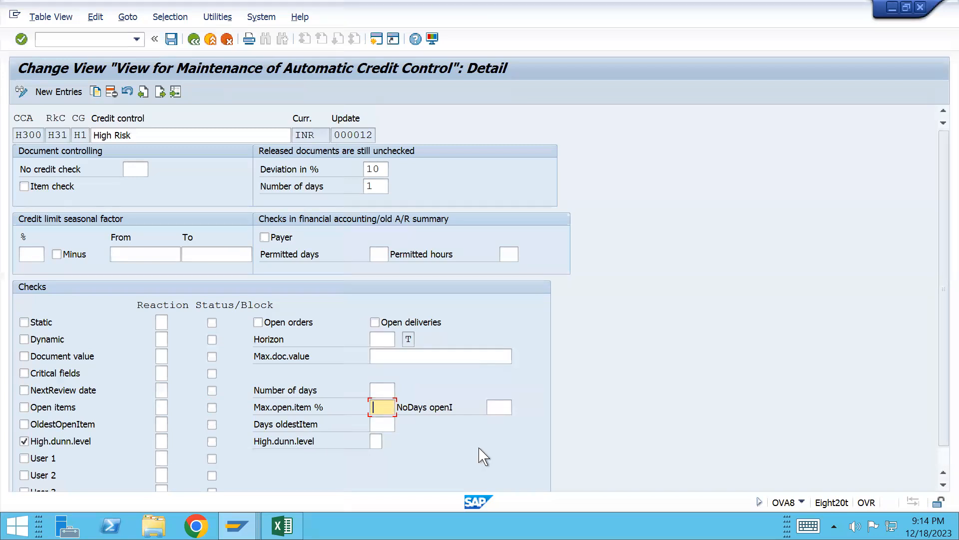
- Try out the User 1, User 2 and User 3 checks, leaving only User 1 ticked
{"action": "scroll", "coordinate": [945, 454], "scroll_direction": "down", "scroll_amount": 1}
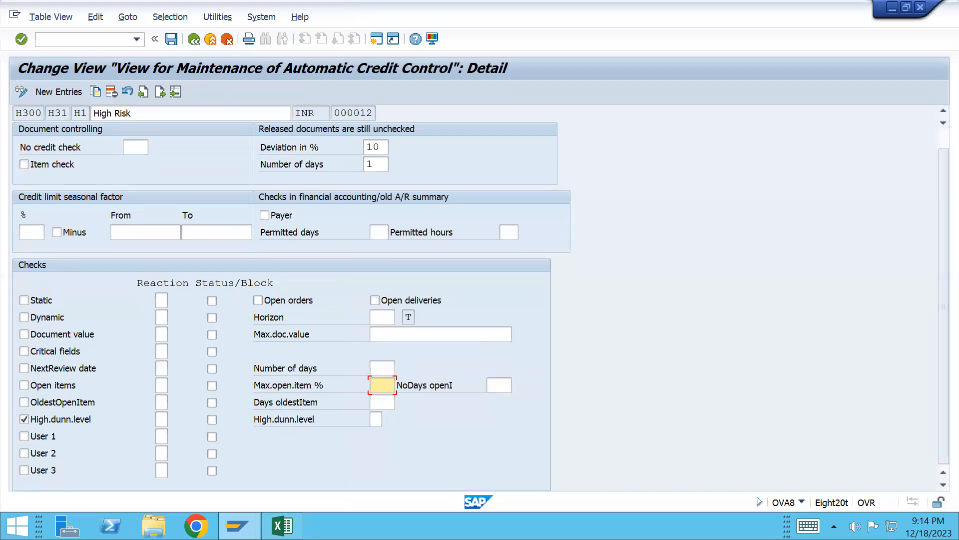
{"action": "left_click", "coordinate": [24, 436]}
{"action": "left_click", "coordinate": [24, 452]}
{"action": "left_click", "coordinate": [24, 471]}
{"action": "left_click", "coordinate": [24, 436]}
{"action": "left_click", "coordinate": [24, 452]}
{"action": "left_click", "coordinate": [24, 471]}
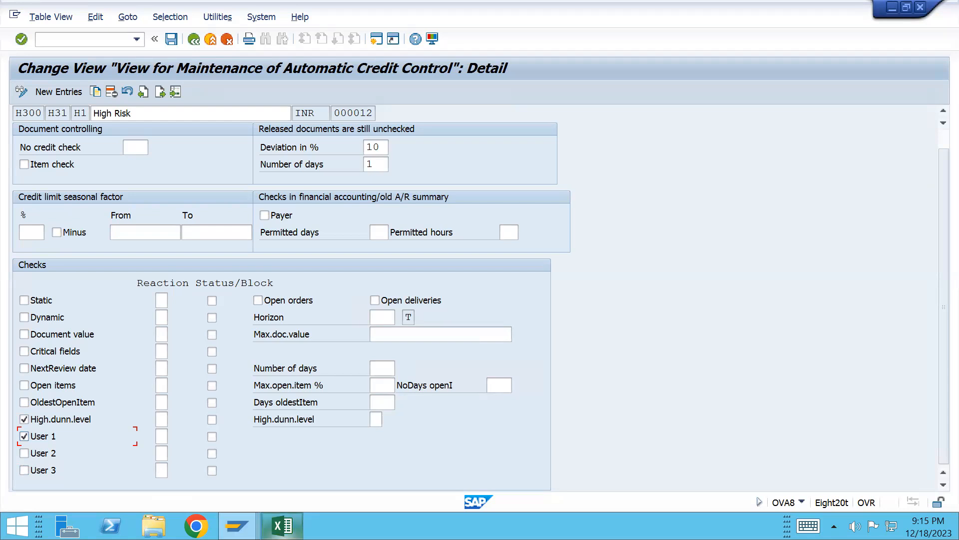
- Switch to the Practice _SAP workbook in Excel and clear the new customer entry and example amounts in cells B18:F21
{"action": "mouse_move", "coordinate": [282, 525]}
{"action": "left_click", "coordinate": [310, 485]}
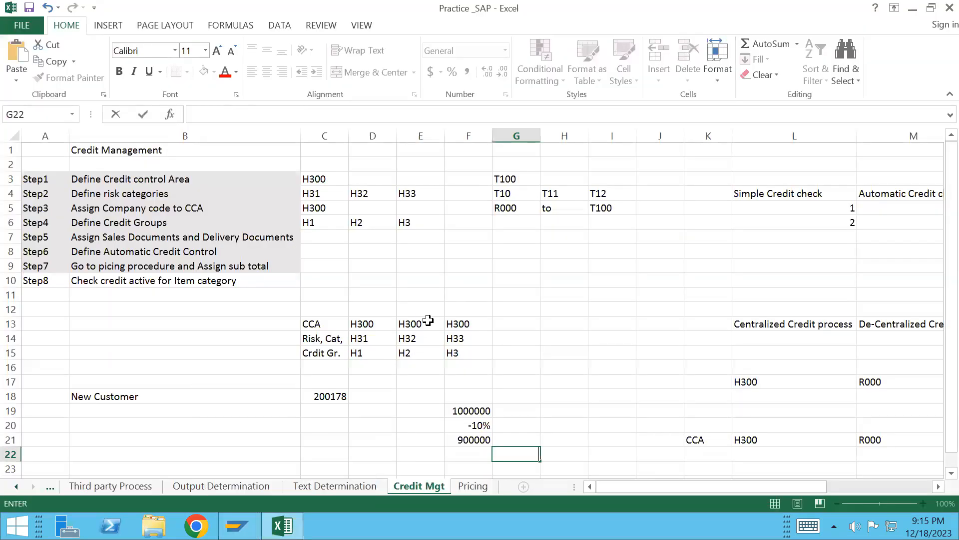
{"action": "left_click", "coordinate": [512, 269]}
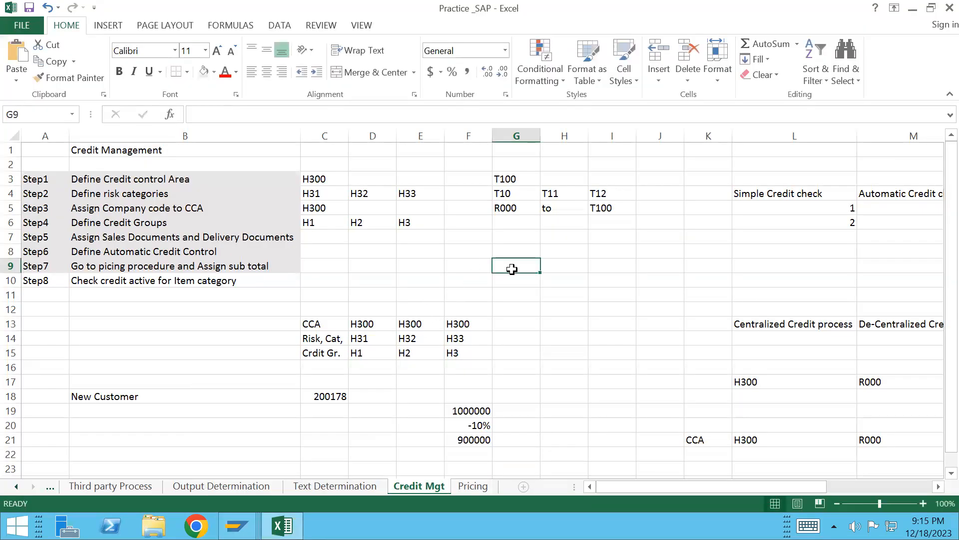
{"action": "left_click", "coordinate": [343, 280]}
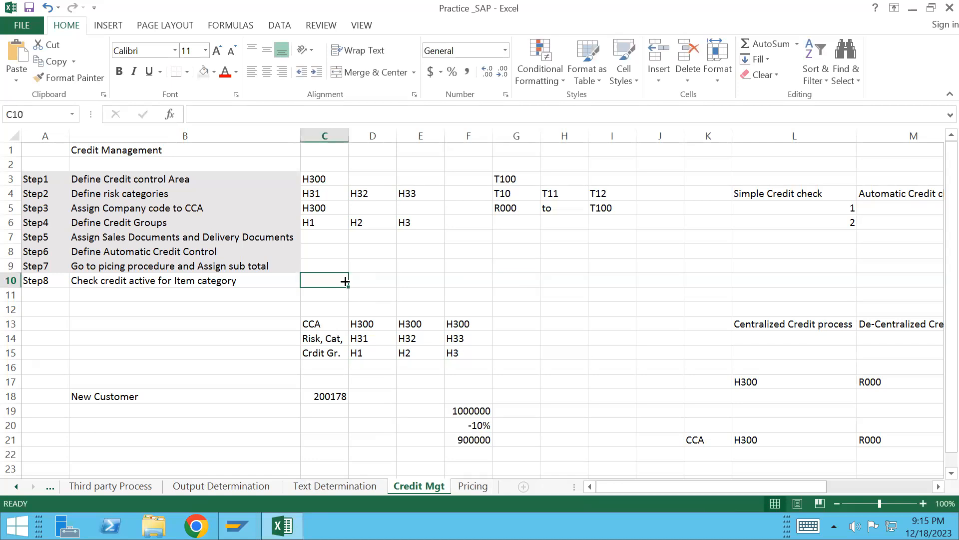
{"action": "left_click", "coordinate": [318, 325]}
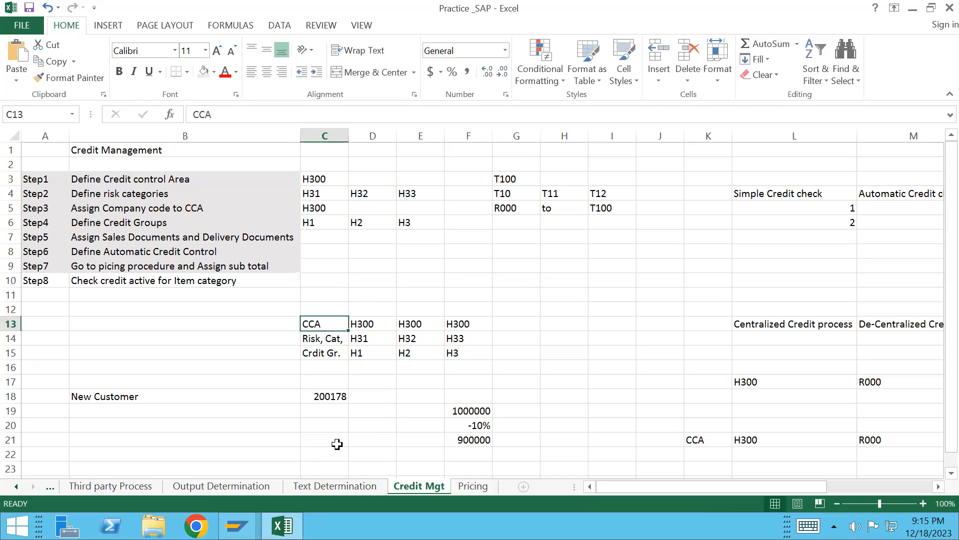
{"action": "left_click_drag", "start_coordinate": [107, 398], "coordinate": [372, 396]}
{"action": "key", "text": "shift+Right"}
{"action": "key", "text": "shift+Right"}
{"action": "key", "text": "shift+Down"}
{"action": "key", "text": "shift+Down"}
{"action": "key", "text": "shift+Down"}
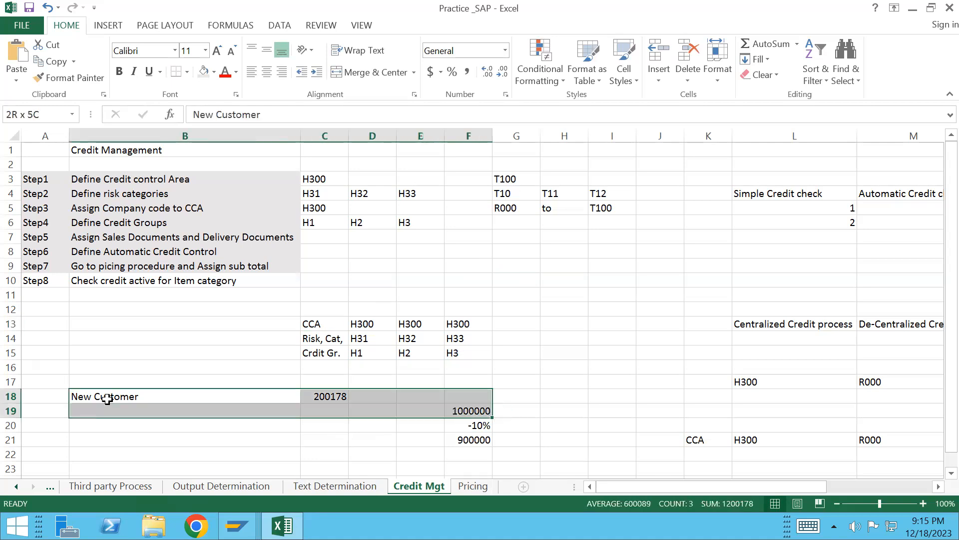
{"action": "key", "text": "Delete"}
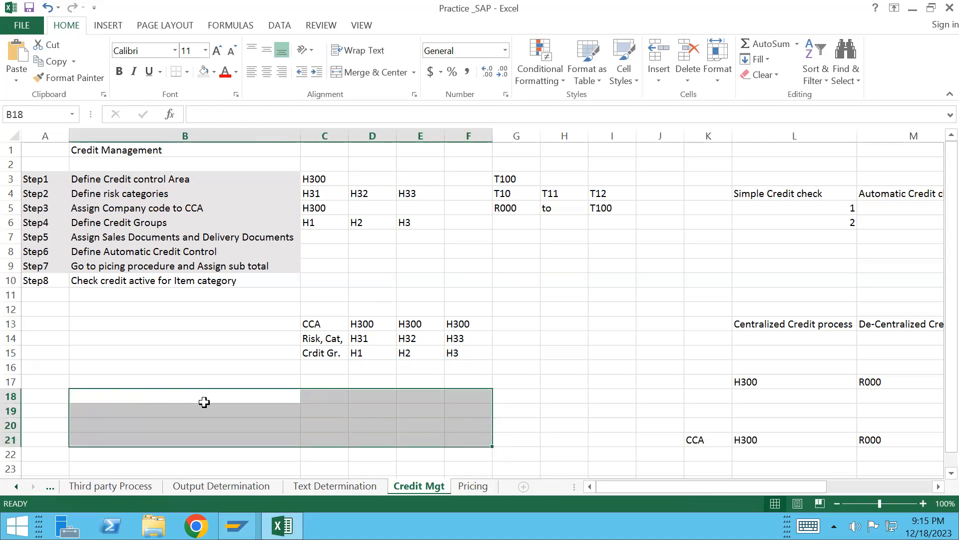
- Enter USER_CREDIT_CHECK1 in cell C20 of the Credit Mgt sheet
{"action": "left_click", "coordinate": [336, 424]}
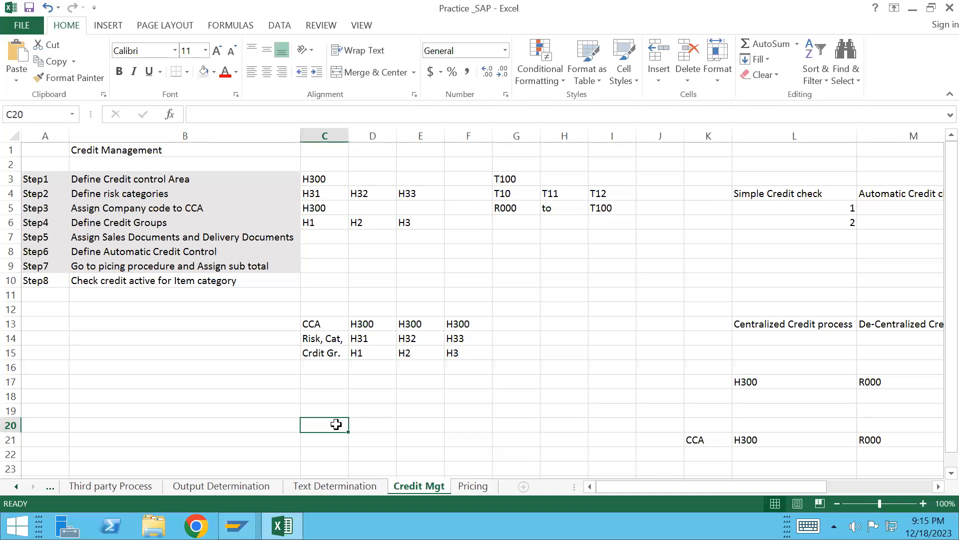
{"action": "type", "text": "US"}
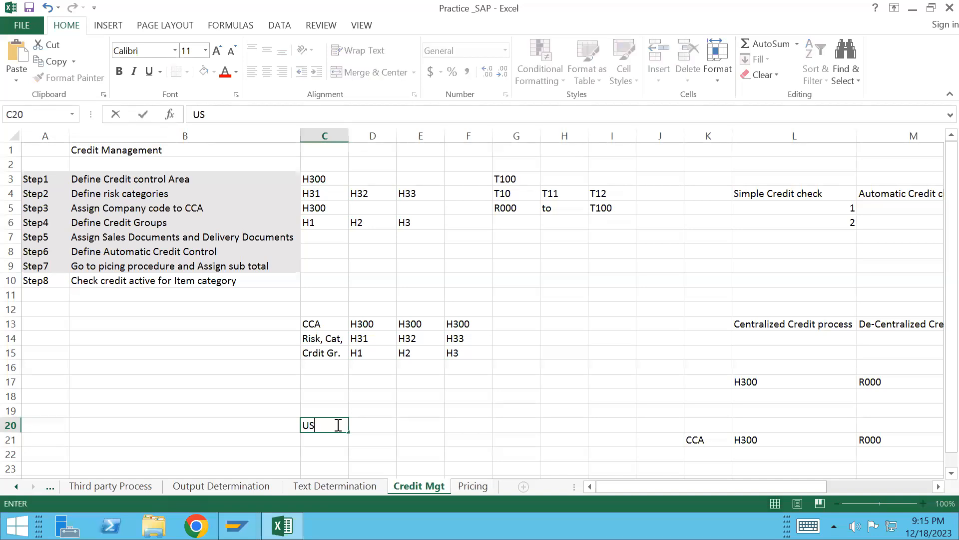
{"action": "type", "text": "ER_CREDIT"}
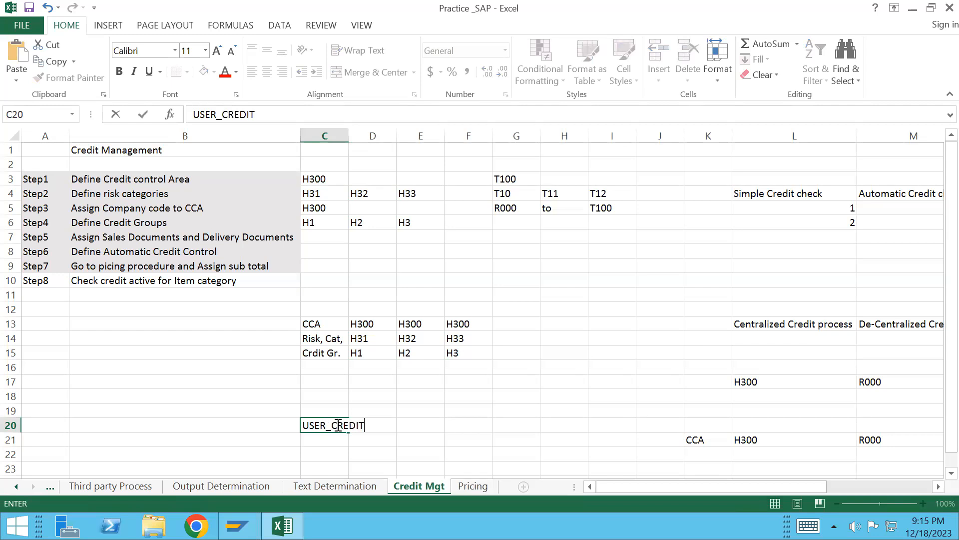
{"action": "type", "text": "_CHECK1"}
{"action": "key", "text": "Return"}
- Copy the entry from C20 to C21 and change the copy to USER_CREDIT_CHECK2
{"action": "left_click", "coordinate": [317, 424]}
{"action": "key", "text": "ctrl+c"}
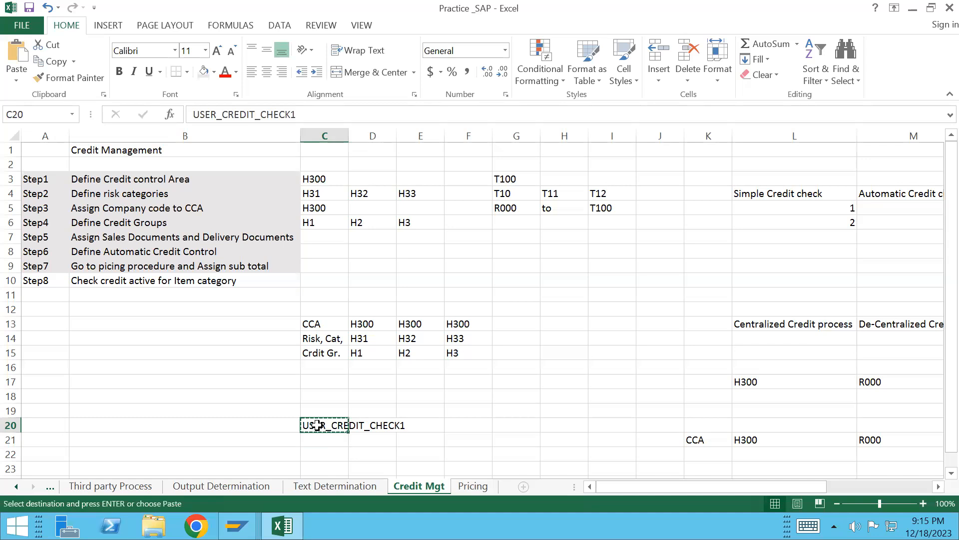
{"action": "left_click", "coordinate": [318, 440]}
{"action": "key", "text": "ctrl+v"}
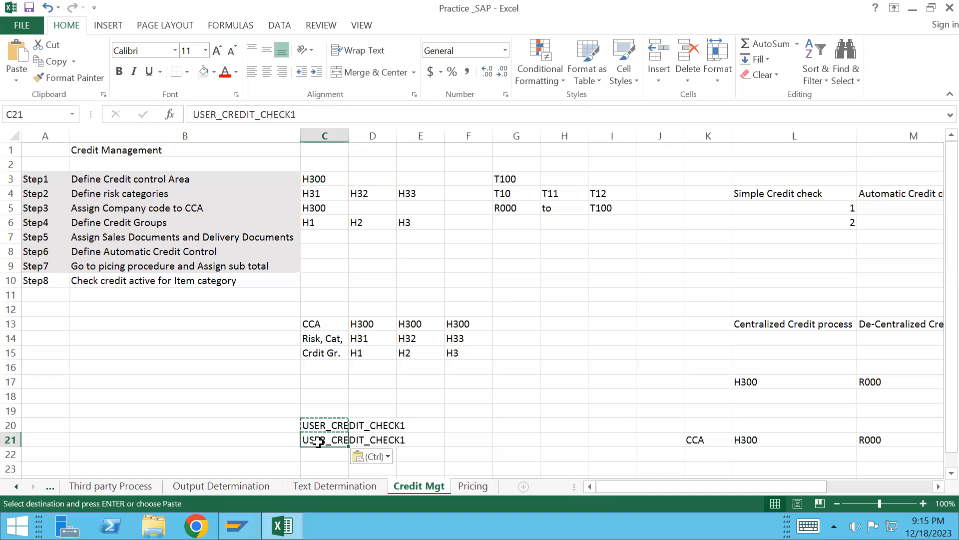
{"action": "double_click", "coordinate": [318, 442]}
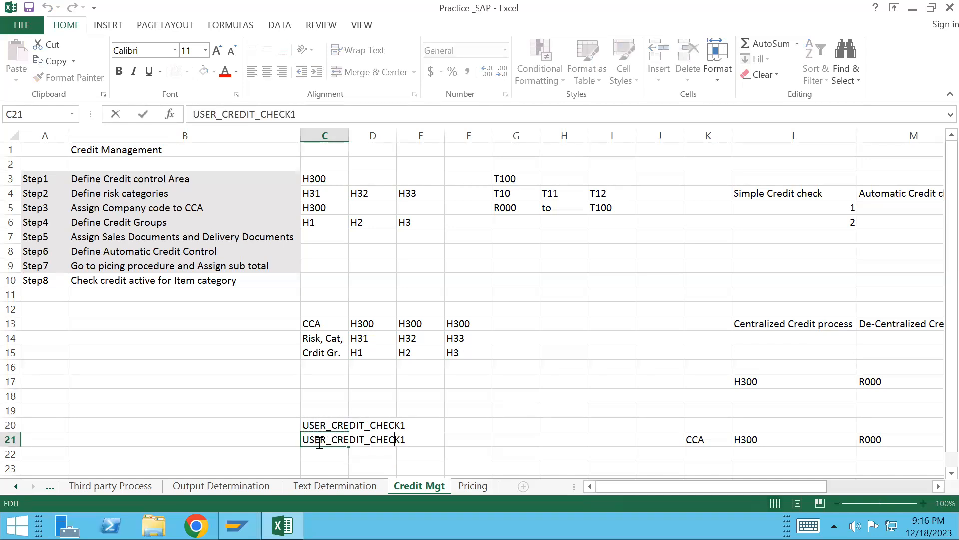
{"action": "key", "text": "Delete"}
{"action": "type", "text": "2"}
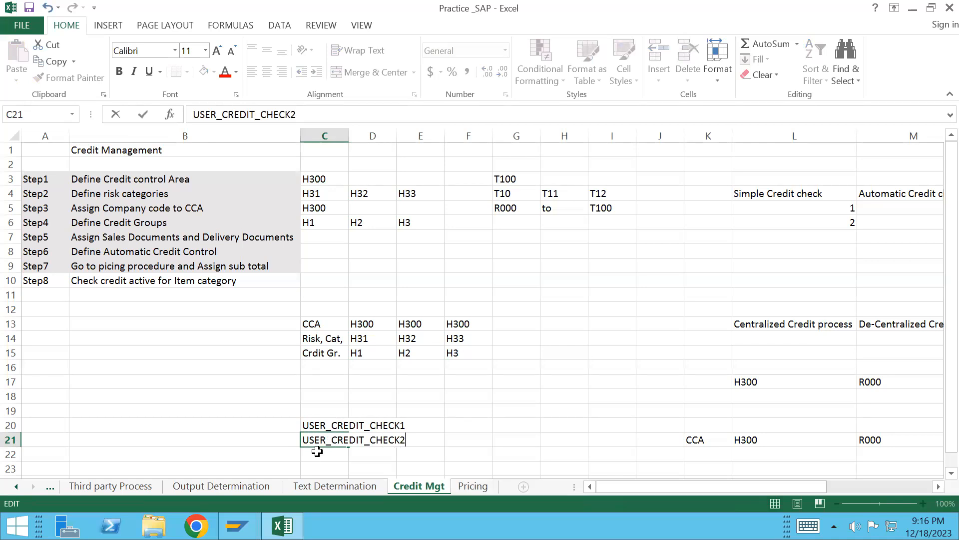
{"action": "left_click", "coordinate": [317, 451]}
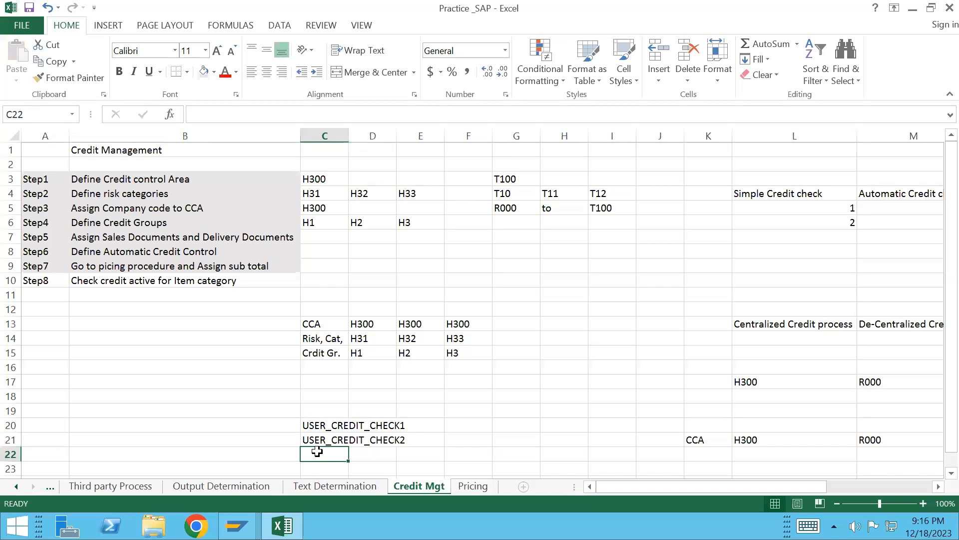
- Copy the entry from C21 to C22 and change the copy to USER_CREDIT_CHECK3
{"action": "key", "text": "ctrl+c"}
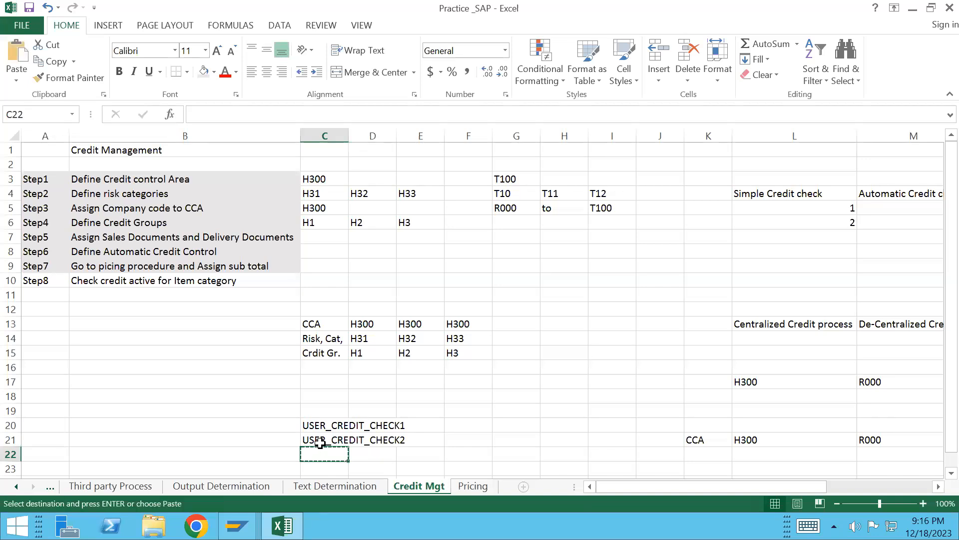
{"action": "left_click", "coordinate": [322, 437]}
{"action": "key", "text": "ctrl+c"}
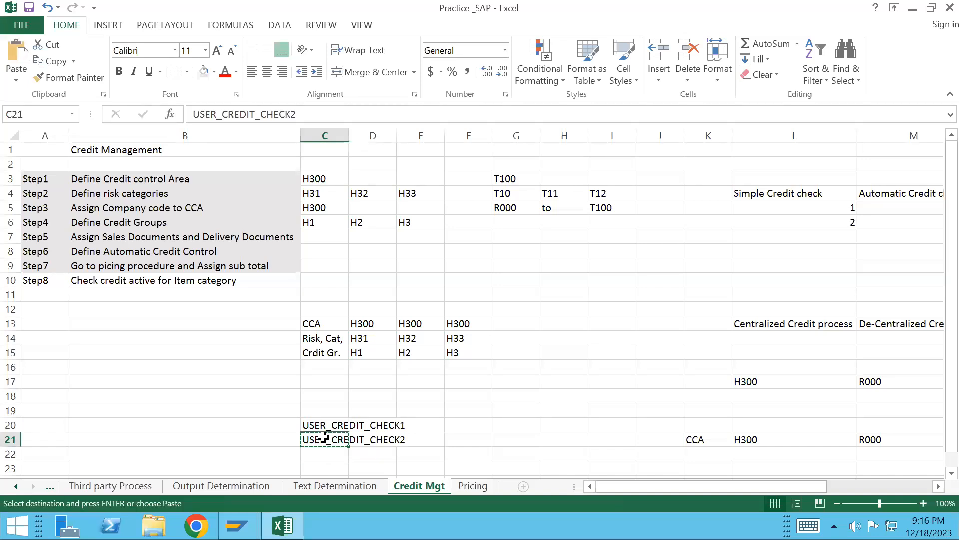
{"action": "left_click", "coordinate": [316, 453]}
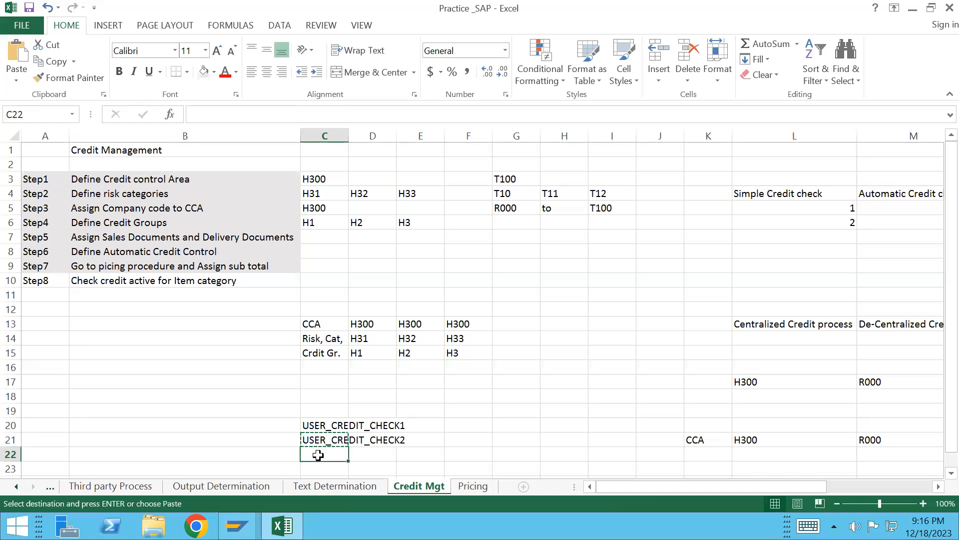
{"action": "key", "text": "ctrl+v"}
{"action": "double_click", "coordinate": [333, 455]}
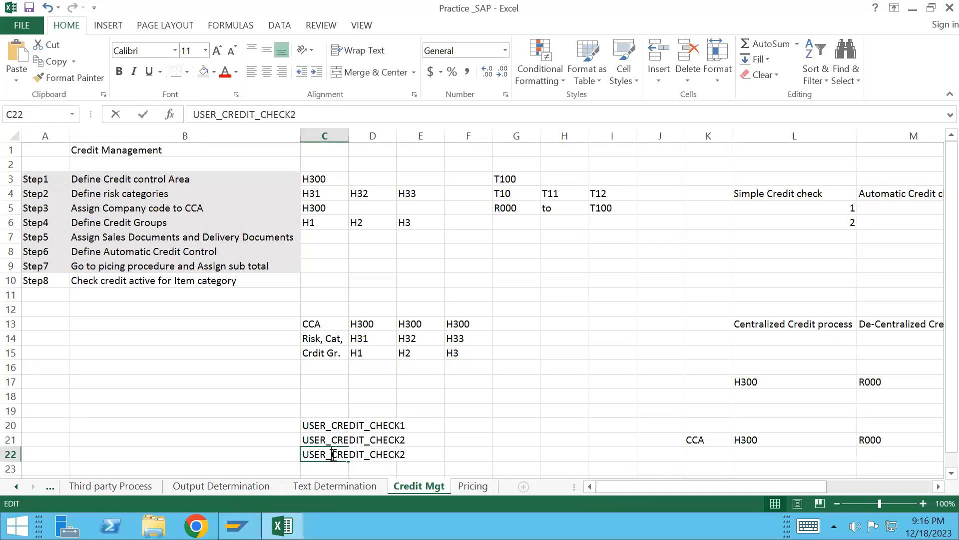
{"action": "key", "text": "BackSpace"}
{"action": "type", "text": "3"}
{"action": "key", "text": "Return"}
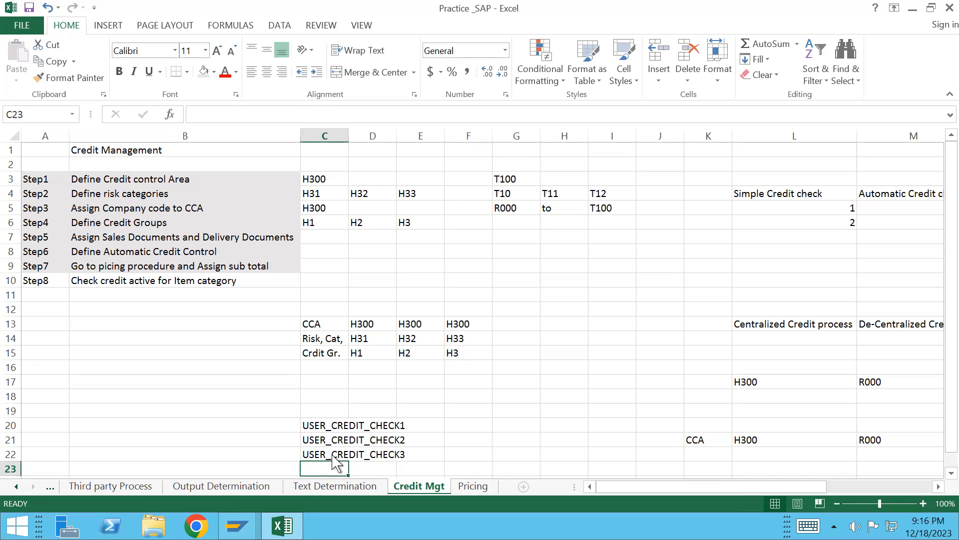
- Switch back to SAP and enable the Static check in place of the High.dunn.level and User 1 checks
{"action": "key", "text": "alt+Tab"}
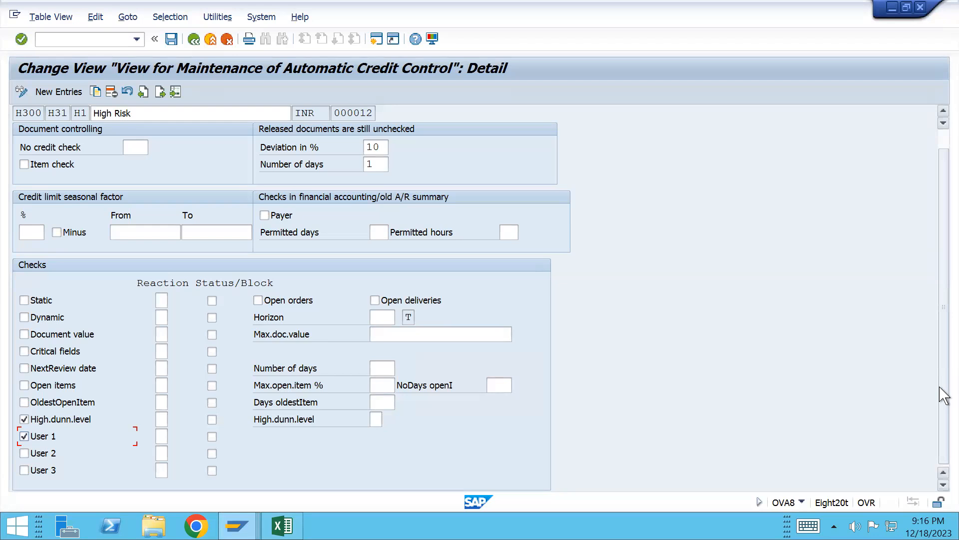
{"action": "left_click", "coordinate": [376, 419]}
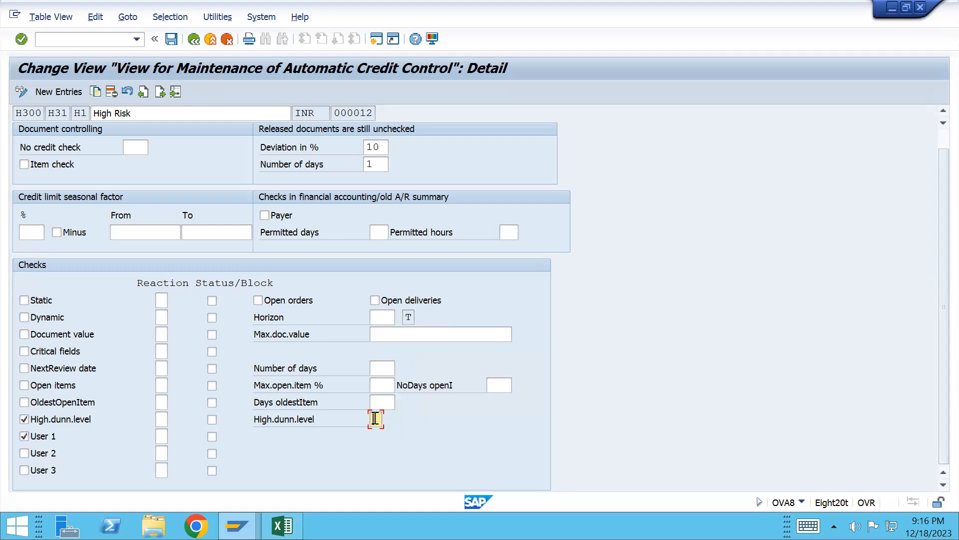
{"action": "scroll", "coordinate": [942, 141], "scroll_direction": "up", "scroll_amount": 1}
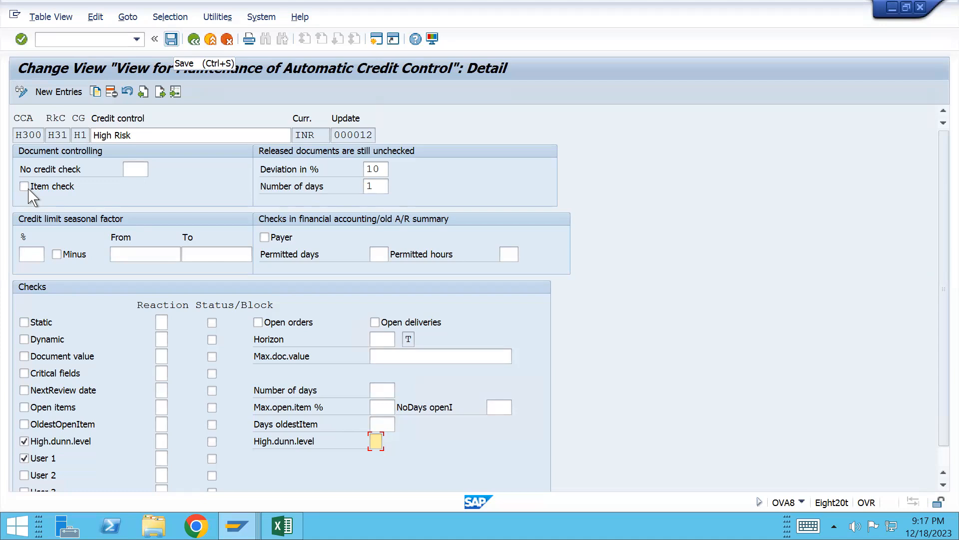
{"action": "left_click", "coordinate": [23, 327]}
{"action": "left_click", "coordinate": [24, 441]}
{"action": "left_click", "coordinate": [24, 458]}
- Give the Static check reaction C, status/block, open orders and open deliveries, enable Item check, and save the settings
{"action": "left_click", "coordinate": [162, 322]}
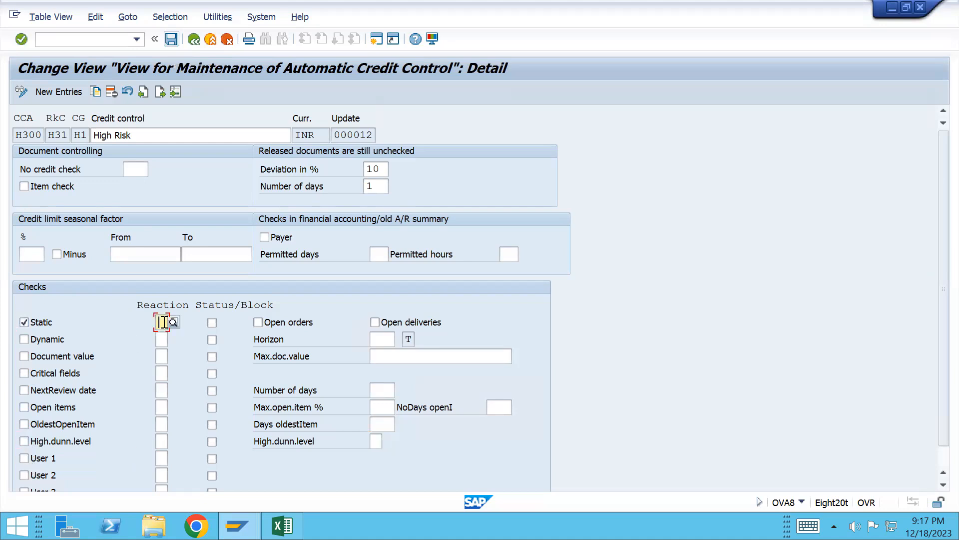
{"action": "type", "text": "C"}
{"action": "left_click", "coordinate": [211, 323]}
{"action": "key", "text": "Tab"}
{"action": "left_click", "coordinate": [263, 324]}
{"action": "left_click", "coordinate": [24, 186]}
{"action": "key", "text": "ctrl+s"}
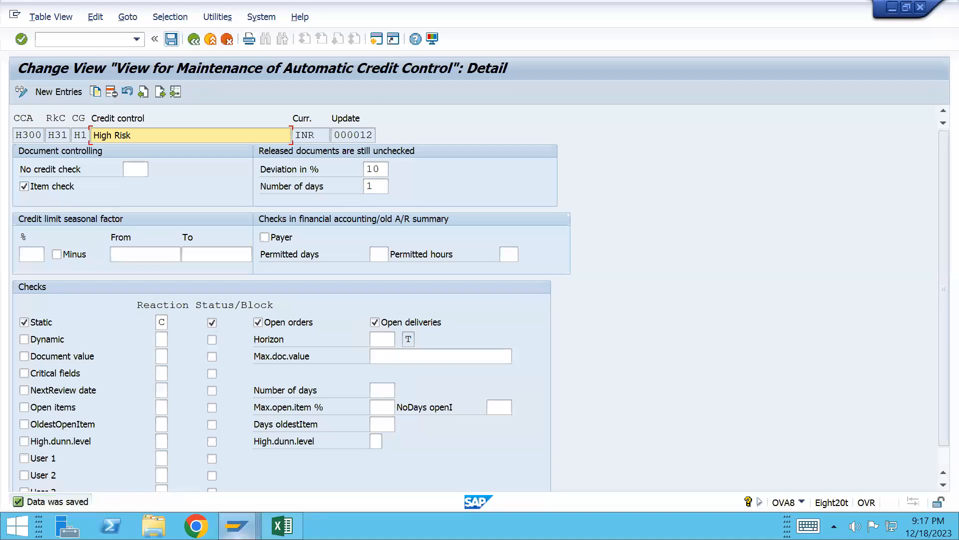
- Switch to the sales order session and start a new standard order with transaction VA01
{"action": "mouse_move", "coordinate": [237, 525]}
{"action": "left_click", "coordinate": [592, 498]}
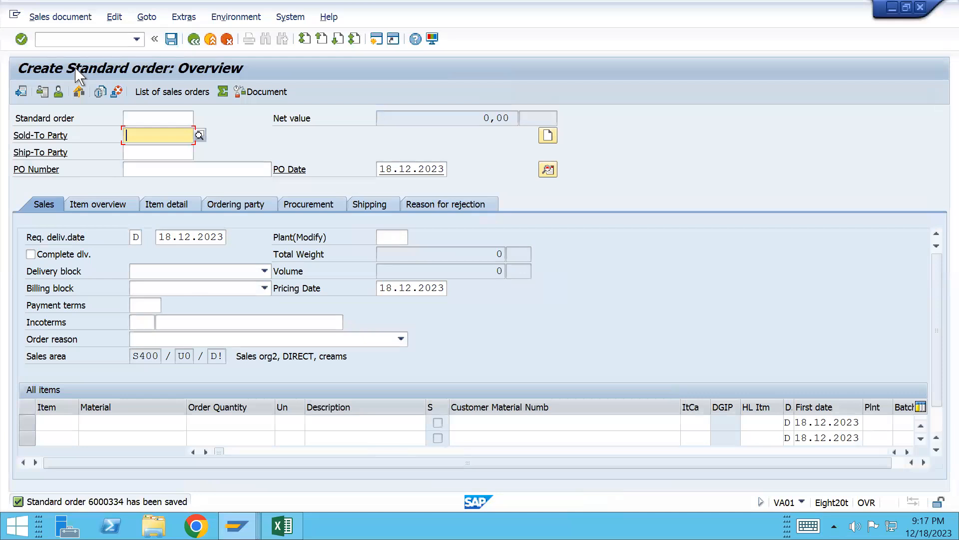
{"action": "key", "text": "ctrl+slash"}
{"action": "type", "text": "/nv"}
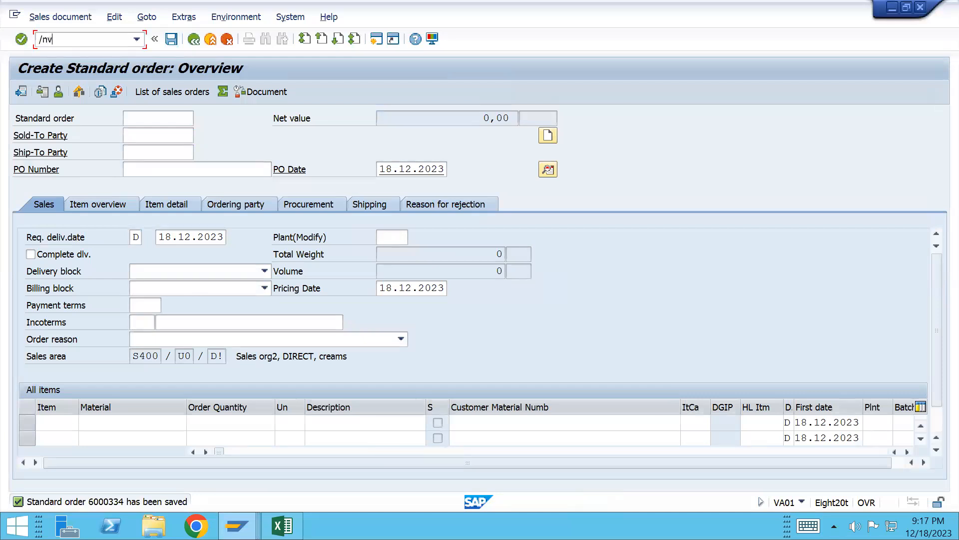
{"action": "type", "text": "a01"}
{"action": "key", "text": "Return"}
{"action": "key", "text": "Return"}
- Enter the sold-to party's customer number and add material DELIVERY_S400 with quantity 10 as the first order item
{"action": "type", "text": "200178"}
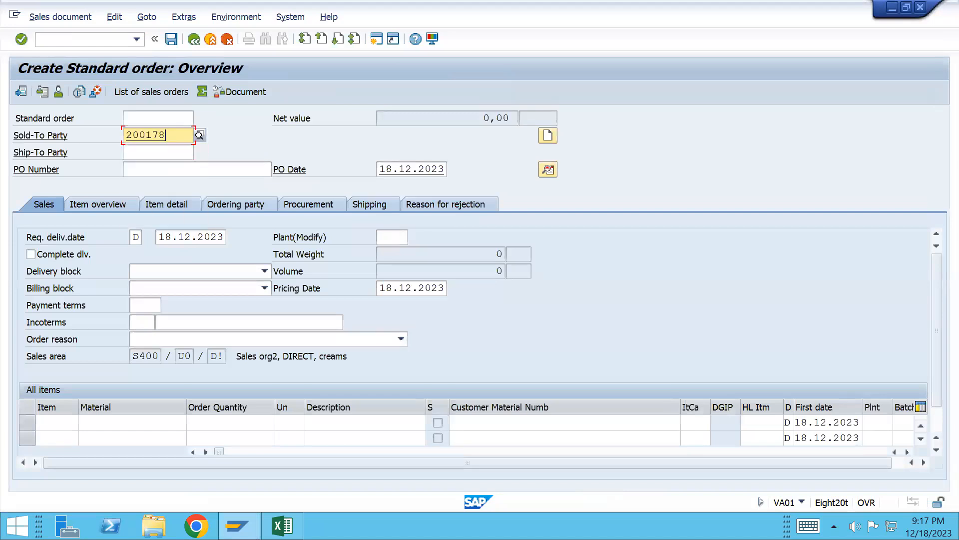
{"action": "key", "text": "Down"}
{"action": "key", "text": "Down"}
{"action": "key", "text": "Down"}
{"action": "key", "text": "Down"}
{"action": "key", "text": "Tab"}
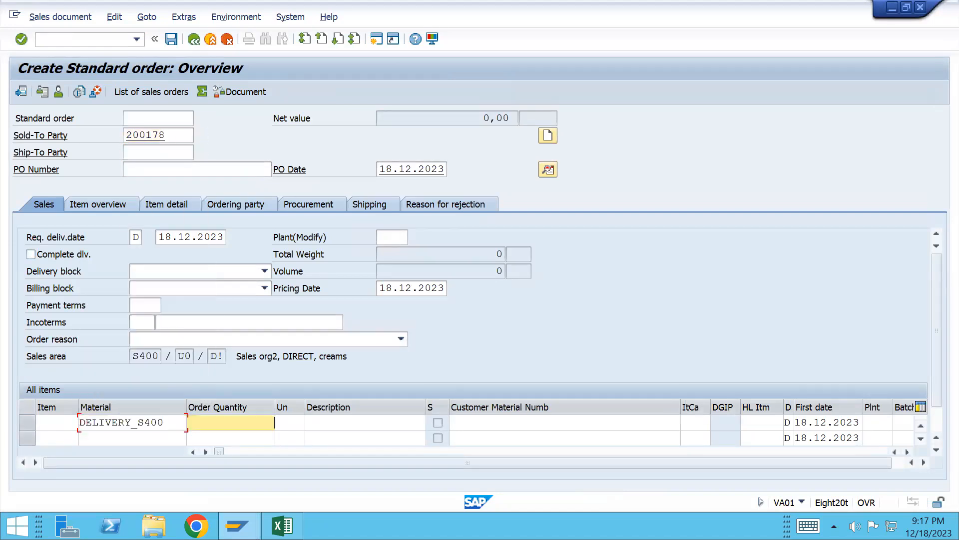
{"action": "type", "text": "10"}
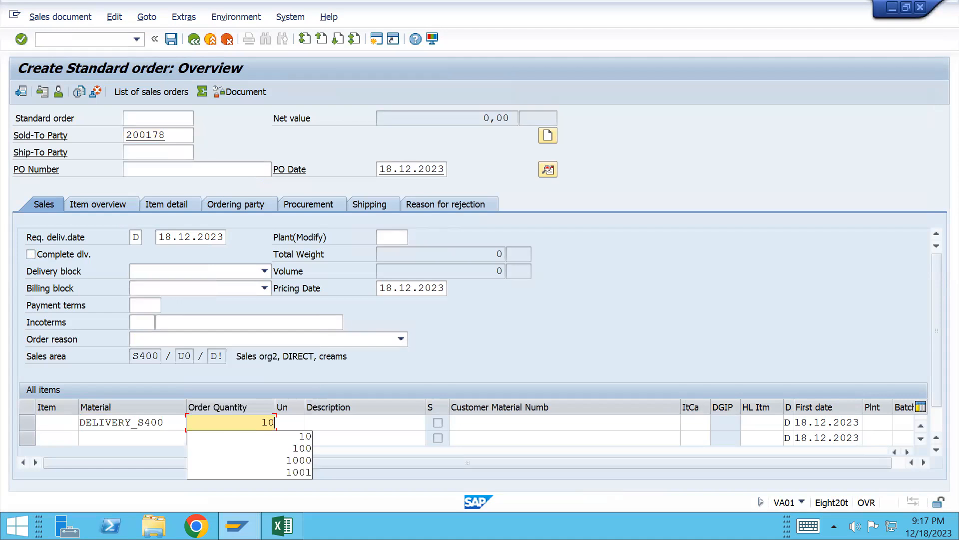
{"action": "key", "text": "Return"}
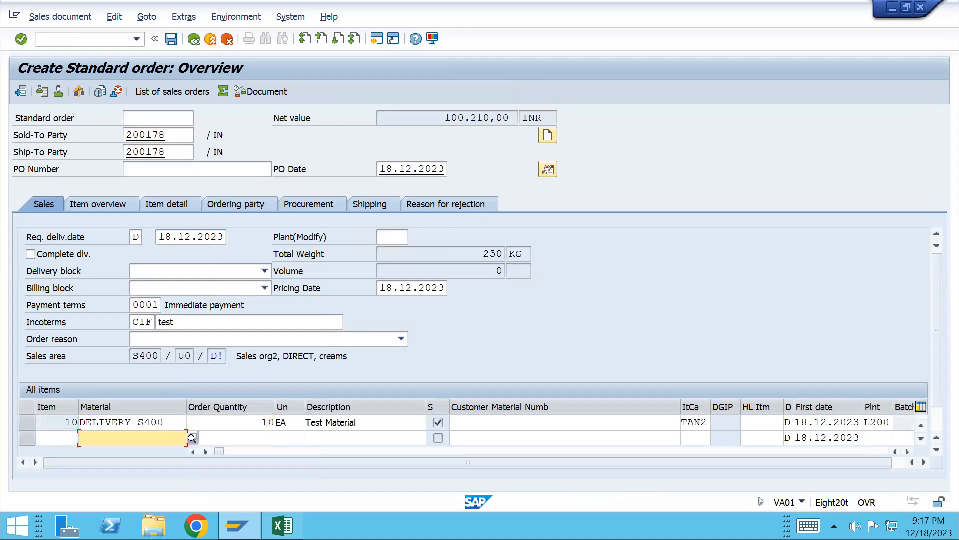
{"action": "left_click_drag", "start_coordinate": [450, 118], "coordinate": [518, 119]}
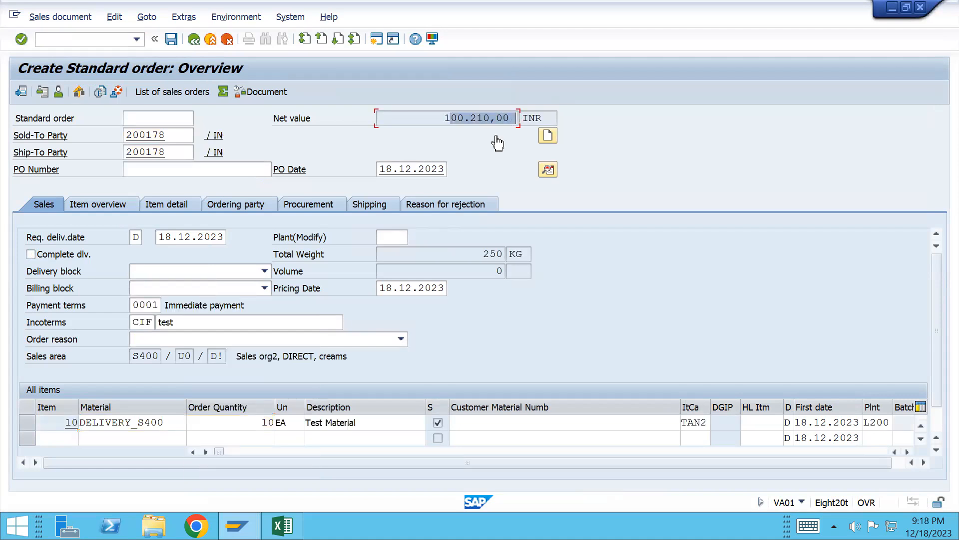
- Copy the material DELIVERY_S400 into a second order item and give it quantity 10
{"action": "left_click", "coordinate": [113, 436]}
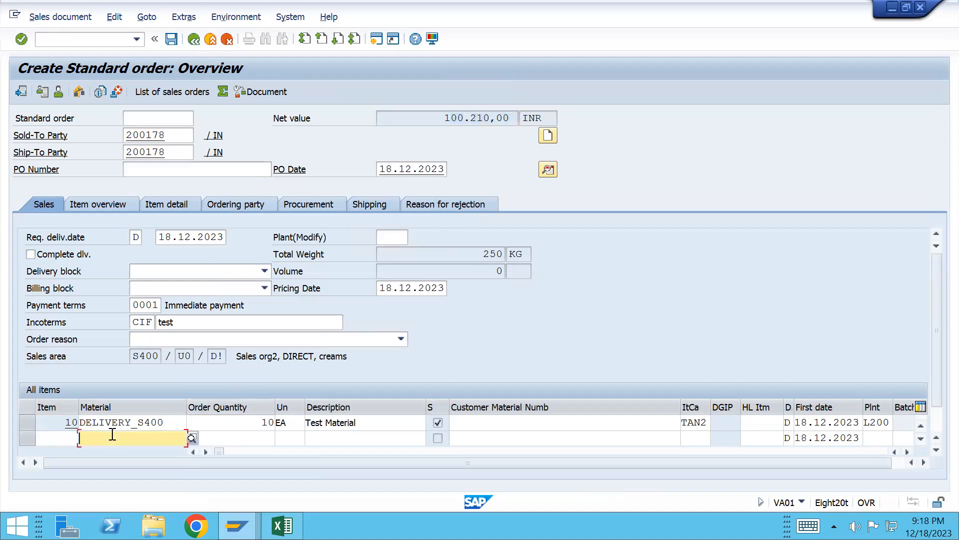
{"action": "type", "text": "De"}
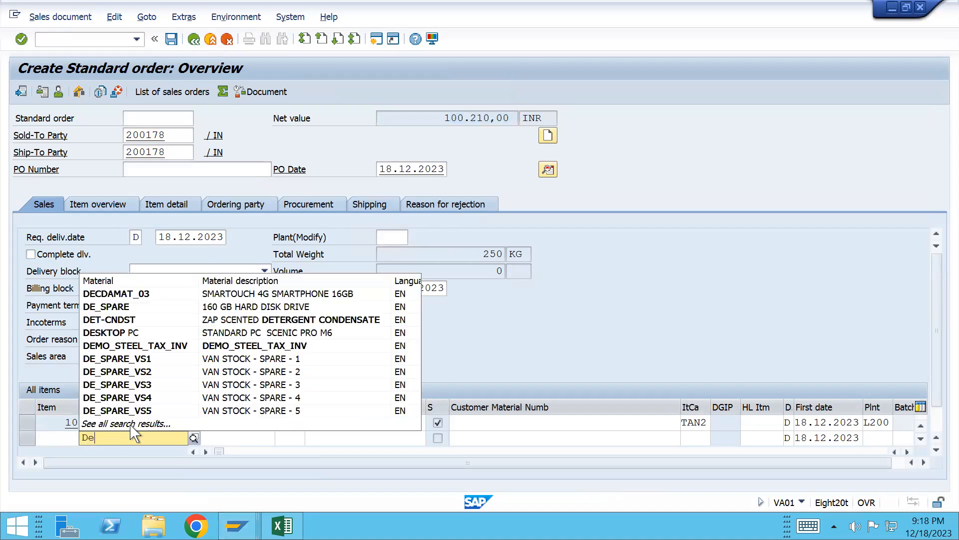
{"action": "left_click", "coordinate": [469, 381]}
{"action": "left_click_drag", "start_coordinate": [175, 420], "coordinate": [79, 433]}
{"action": "key", "text": "ctrl+c"}
{"action": "left_click", "coordinate": [101, 439]}
{"action": "key", "text": "BackSpace"}
{"action": "key", "text": "BackSpace"}
{"action": "key", "text": "ctrl+v"}
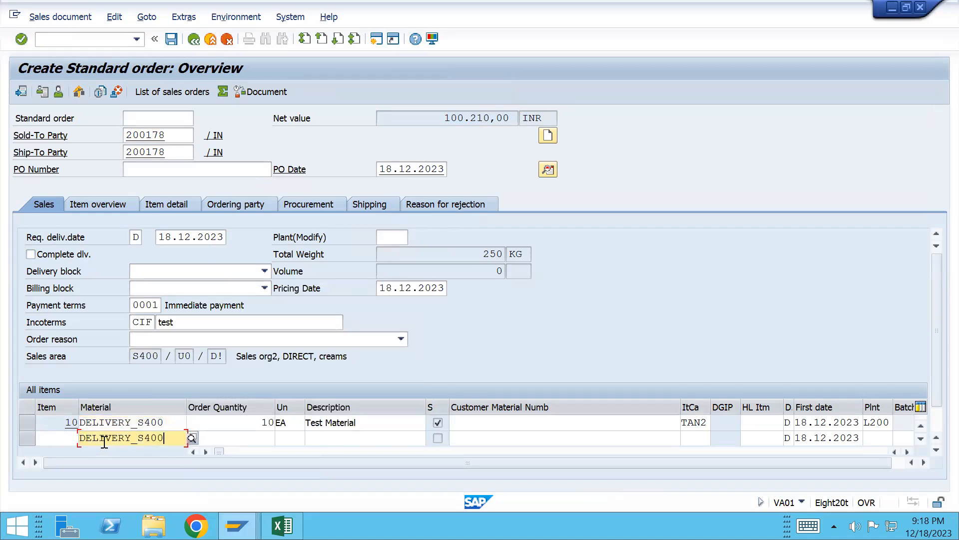
{"action": "key", "text": "Tab"}
{"action": "type", "text": "10"}
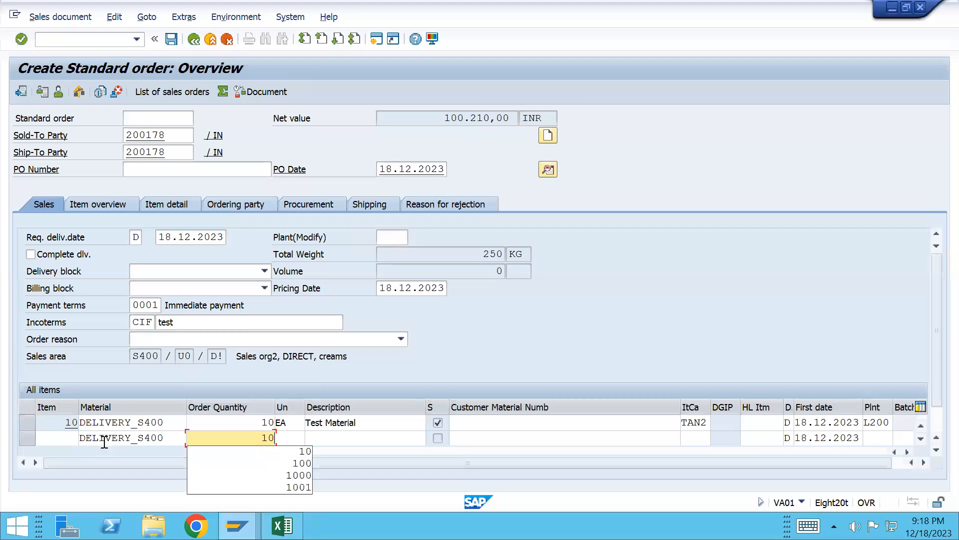
{"action": "key", "text": "Return"}
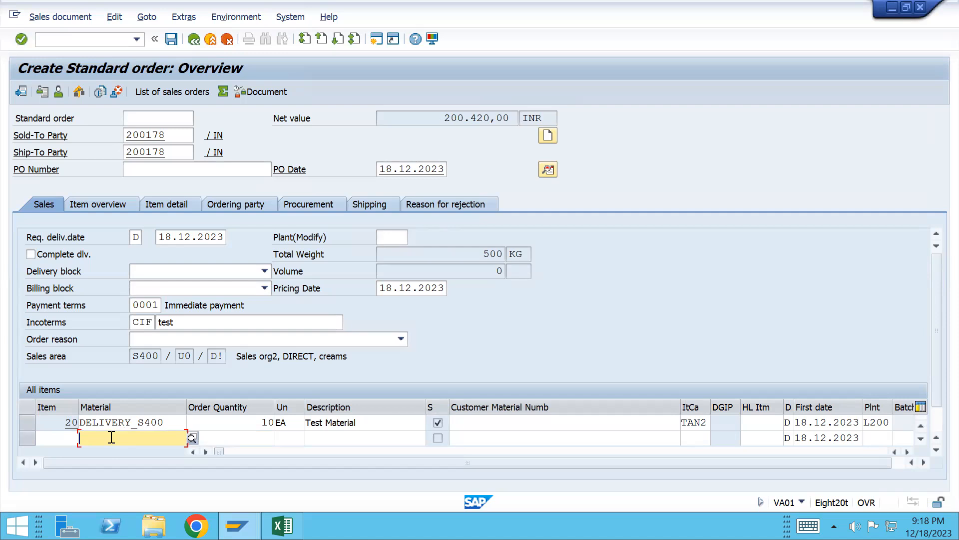
- Add a third and a fourth order item with material DELIVERY_S400 and quantity 10 each
{"action": "key", "text": "ctrl+v"}
{"action": "key", "text": "Tab"}
{"action": "type", "text": "10"}
{"action": "key", "text": "Return"}
{"action": "key", "text": "alt+Tab"}
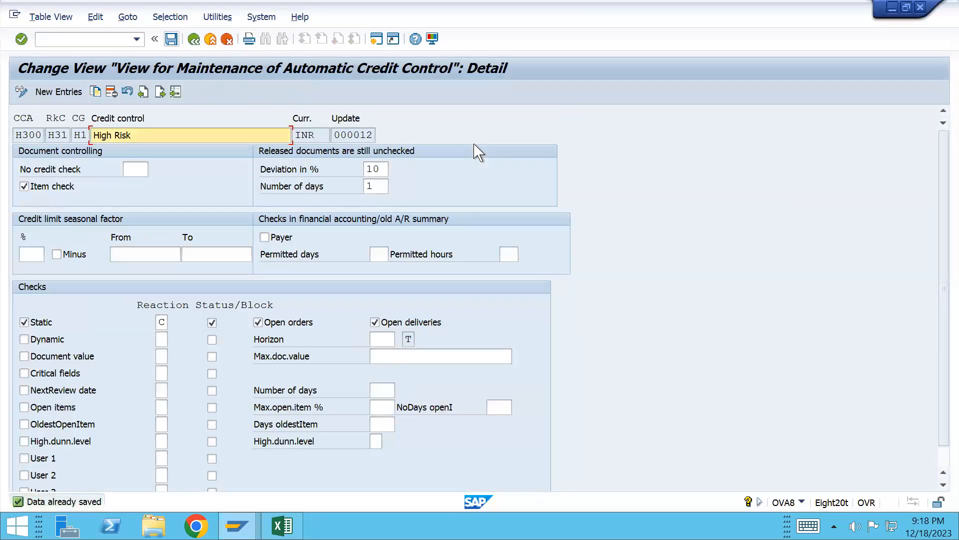
{"action": "key", "text": "alt+Tab"}
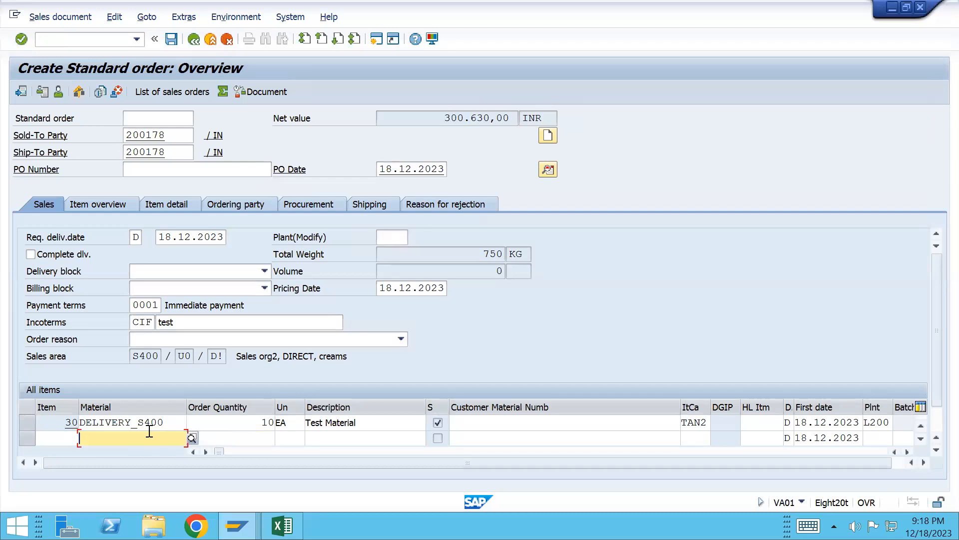
{"action": "key", "text": "ctrl+v"}
{"action": "key", "text": "Tab"}
{"action": "type", "text": "10"}
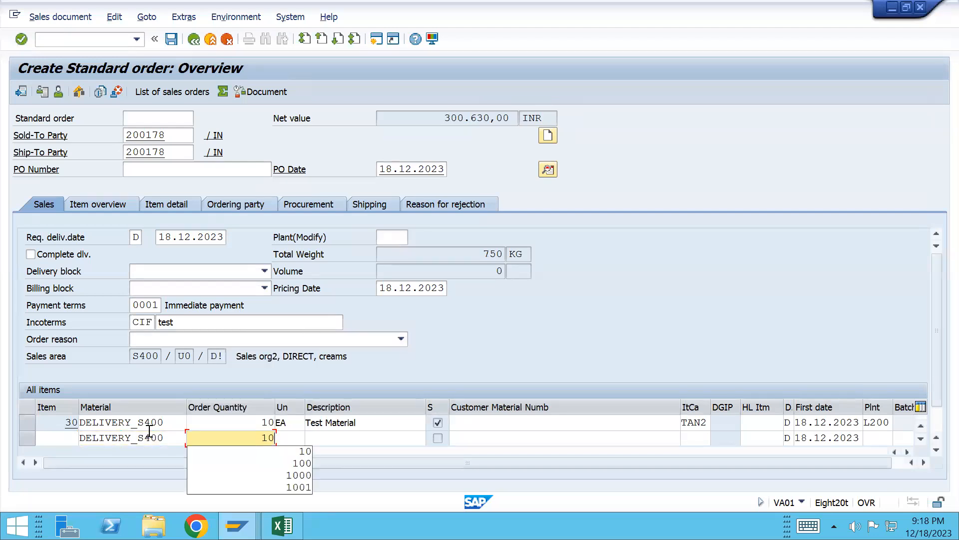
{"action": "key", "text": "Return"}
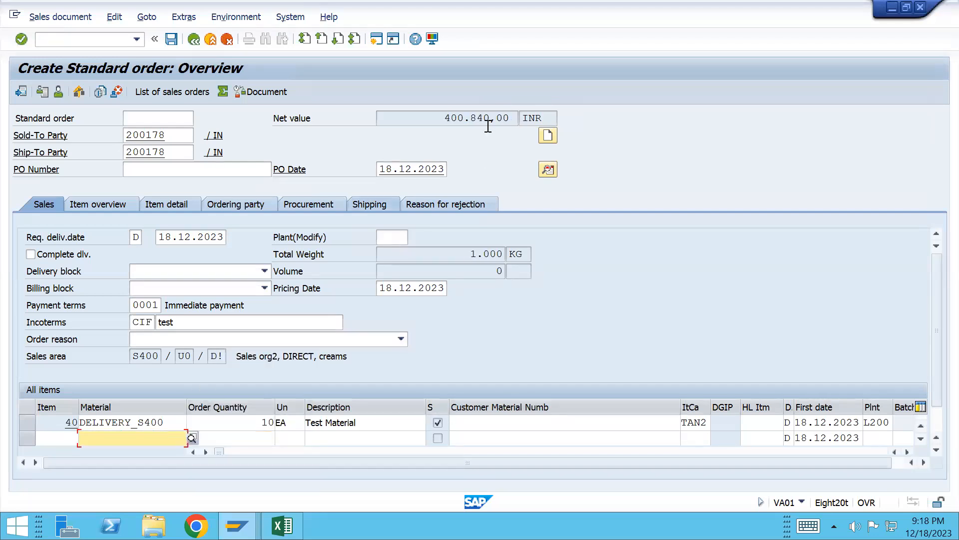
- Add the fifth, sixth and seventh order items with material DELIVERY_S400 and quantity 10 each
{"action": "key", "text": "ctrl+v"}
{"action": "key", "text": "Tab"}
{"action": "type", "text": "10"}
{"action": "key", "text": "Return"}
{"action": "key", "text": "ctrl+v"}
{"action": "key", "text": "Tab"}
{"action": "type", "text": "10"}
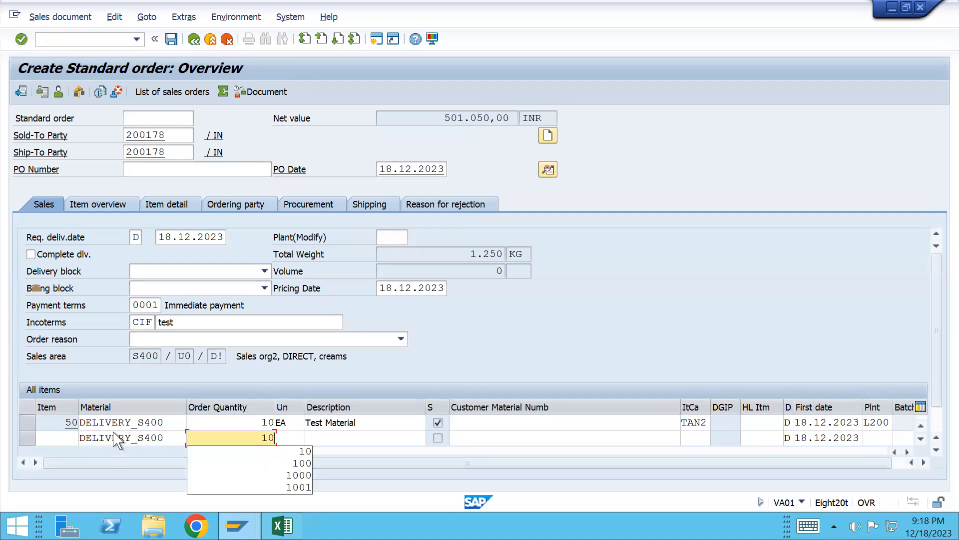
{"action": "key", "text": "Return"}
{"action": "key", "text": "ctrl+v"}
{"action": "key", "text": "Tab"}
{"action": "type", "text": "10"}
{"action": "key", "text": "Return"}
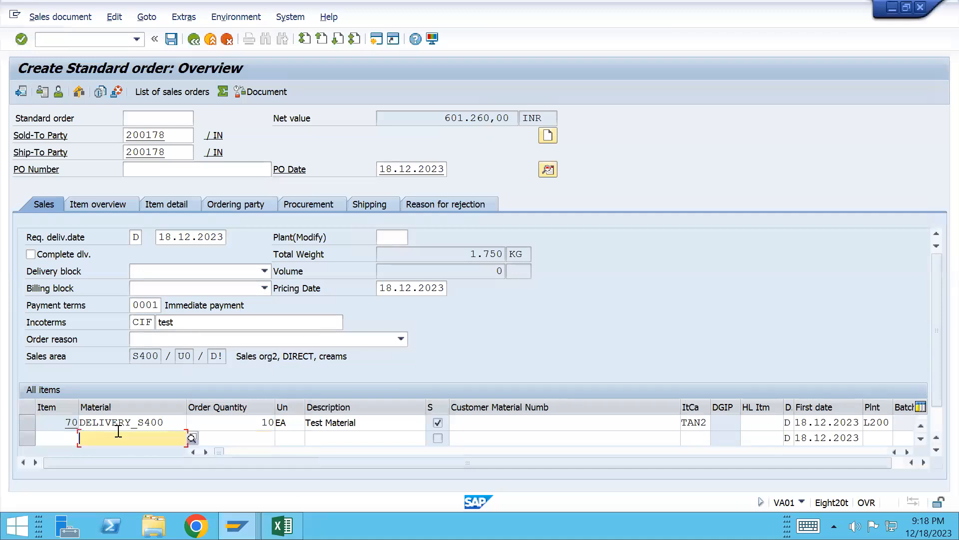
- Add an eighth order item with material DELIVERY_S400 and quantity 10, and acknowledge the static credit check message
{"action": "key", "text": "ctrl+v"}
{"action": "key", "text": "Tab"}
{"action": "type", "text": "10"}
{"action": "key", "text": "Return"}
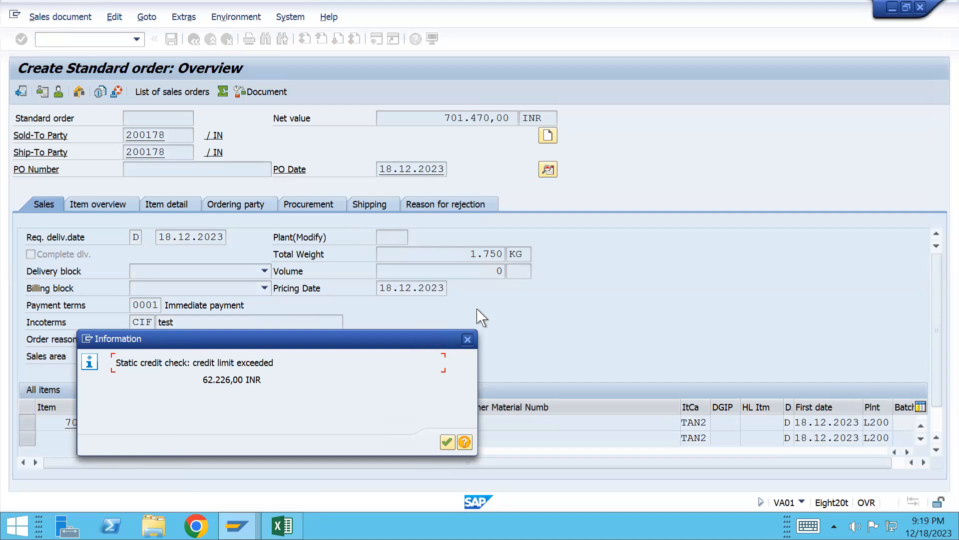
{"action": "left_click_drag", "start_coordinate": [438, 340], "coordinate": [640, 159]}
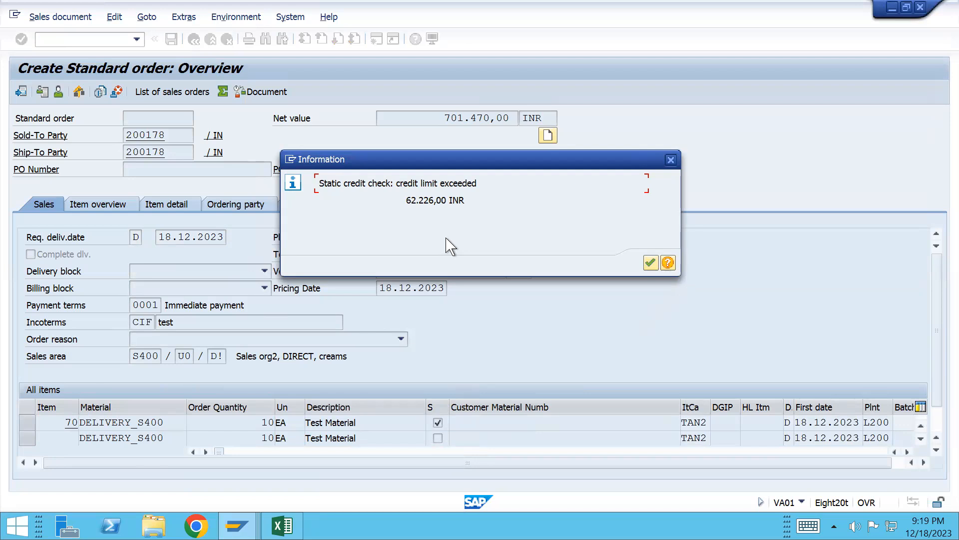
{"action": "key", "text": "alt+Tab"}
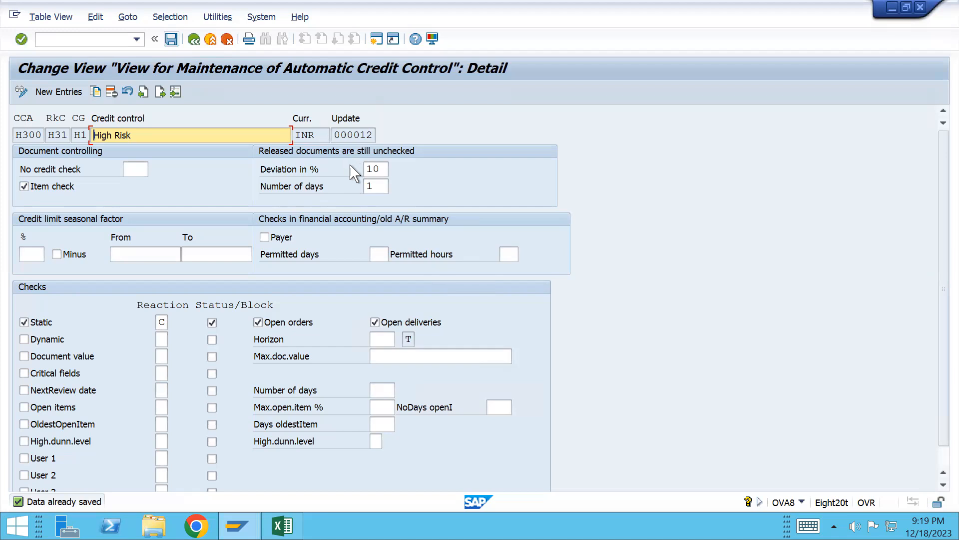
{"action": "key", "text": "alt+Tab"}
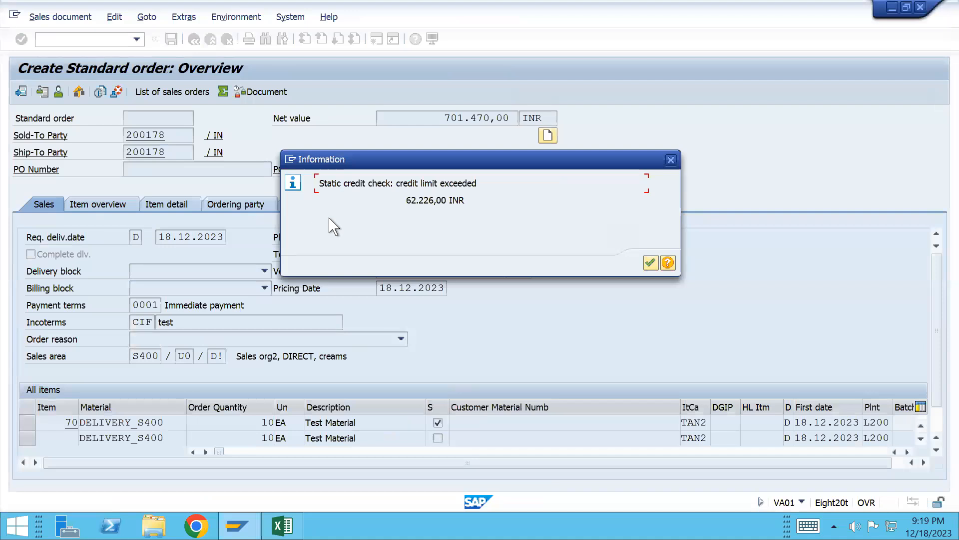
{"action": "key", "text": "Return"}
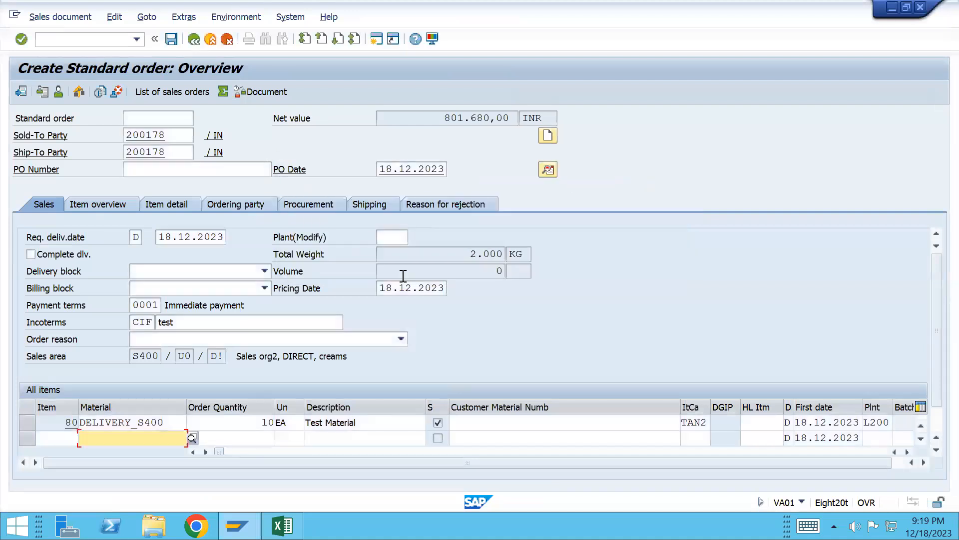
- Switch to the automatic credit control settings and set the number of days for released documents to 10
{"action": "key", "text": "alt+Tab"}
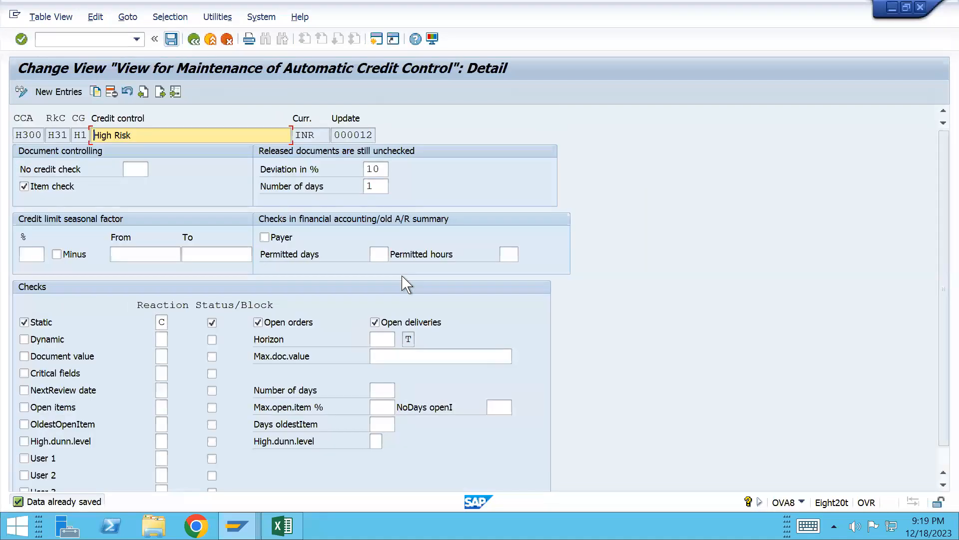
{"action": "key", "text": "alt+Tab"}
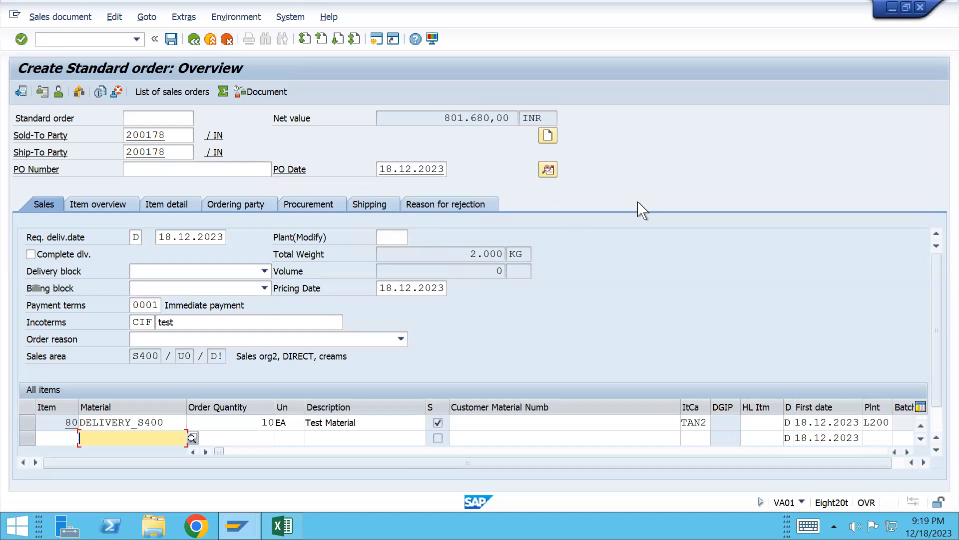
{"action": "key", "text": "alt+Tab"}
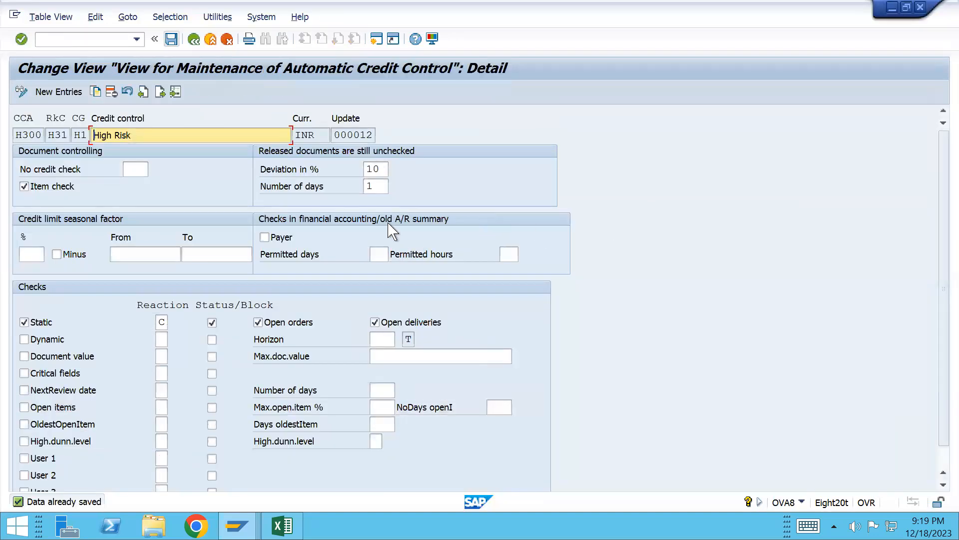
{"action": "left_click", "coordinate": [373, 168]}
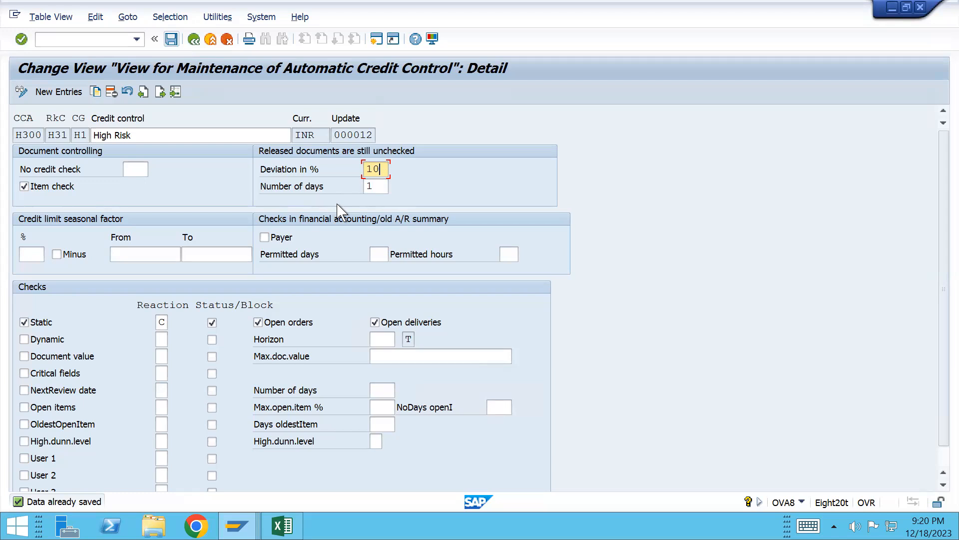
{"action": "left_click", "coordinate": [374, 186]}
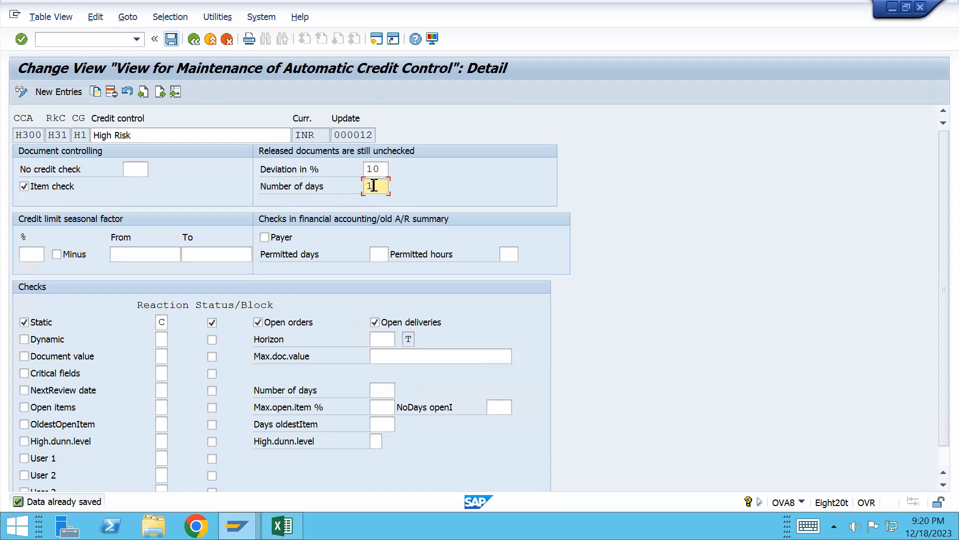
{"action": "left_click_drag", "start_coordinate": [365, 187], "coordinate": [388, 189]}
{"action": "type", "text": "1 0"}
{"action": "key", "text": "BackSpace"}
{"action": "key", "text": "BackSpace"}
{"action": "key", "text": "BackSpace"}
{"action": "type", "text": "10"}
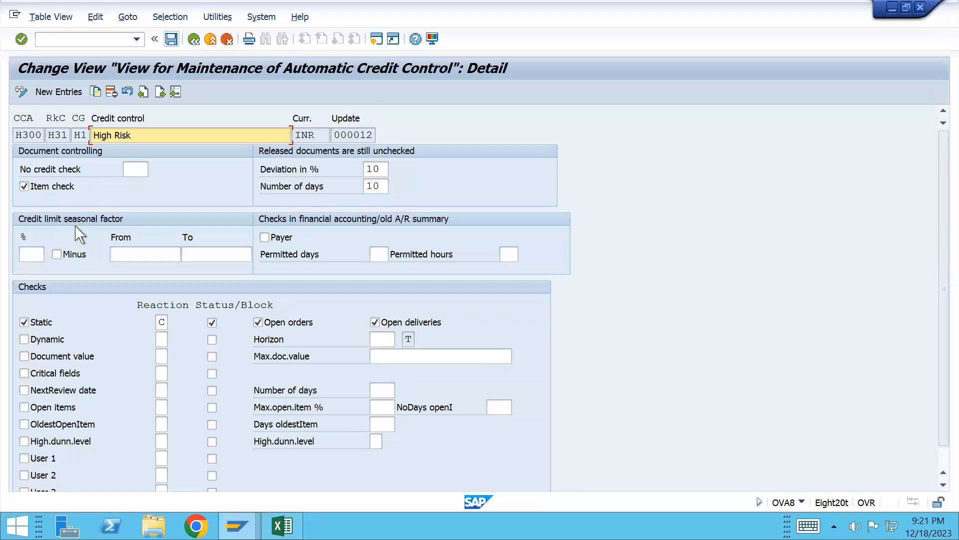
- Set the credit limit seasonal factor to 10 % for the period from 18.12.2023 to 24.12.2023
{"action": "left_click", "coordinate": [41, 251]}
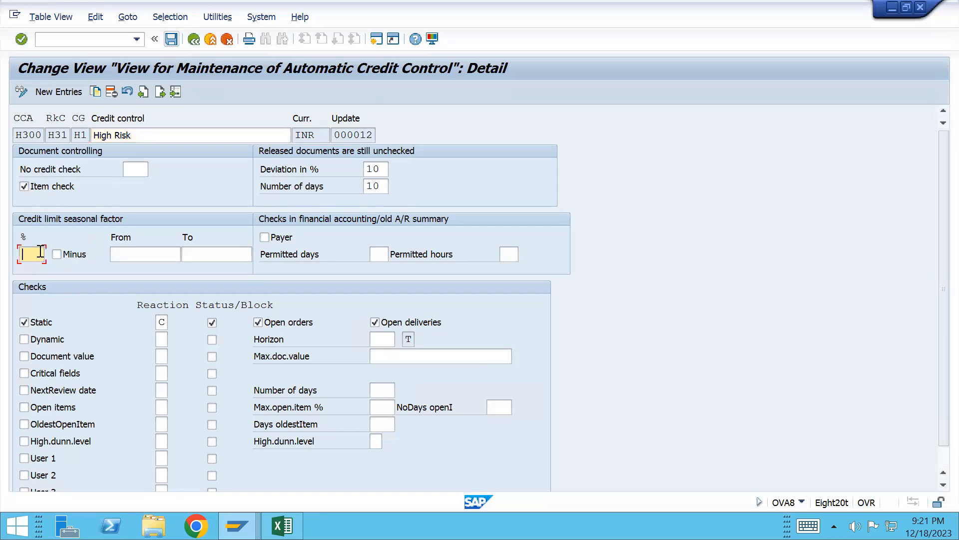
{"action": "type", "text": "10"}
{"action": "left_click", "coordinate": [148, 252]}
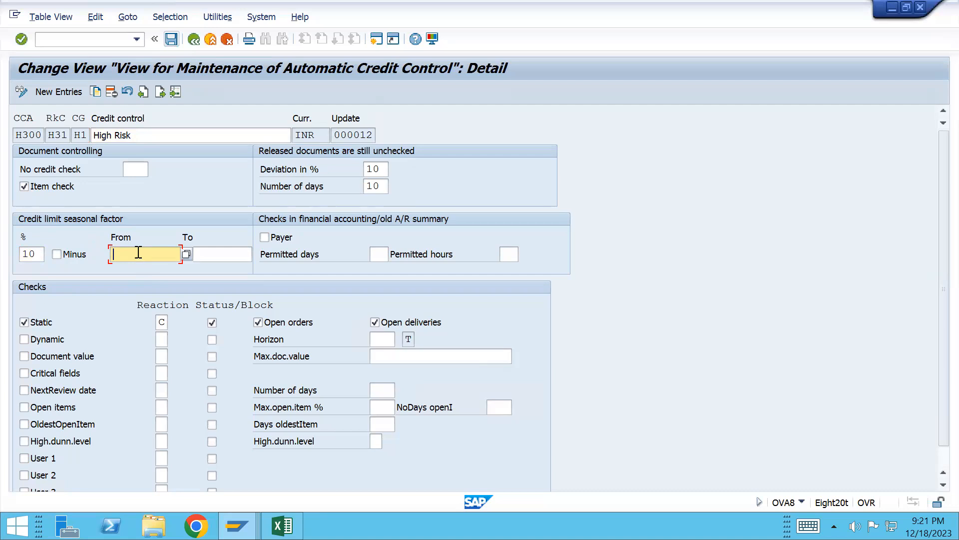
{"action": "left_click", "coordinate": [187, 256]}
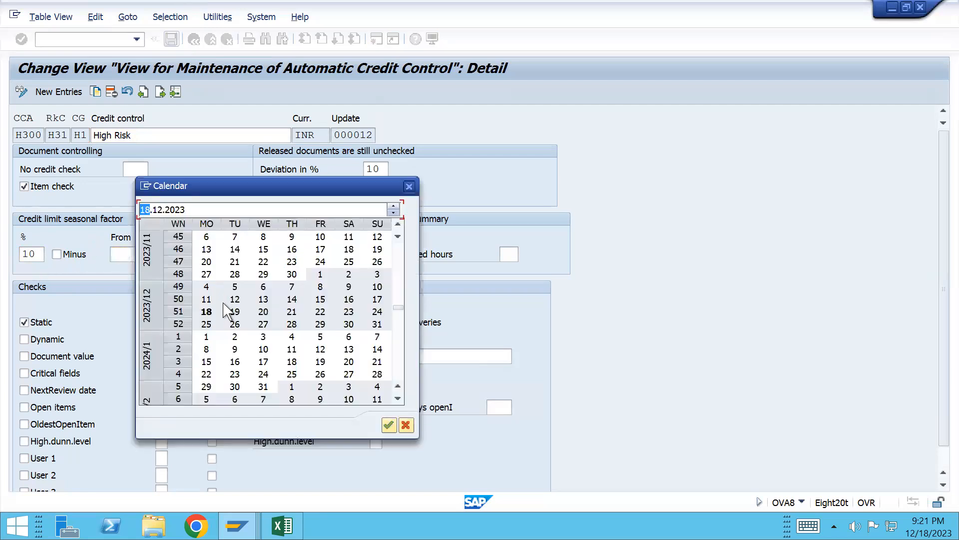
{"action": "double_click", "coordinate": [206, 313]}
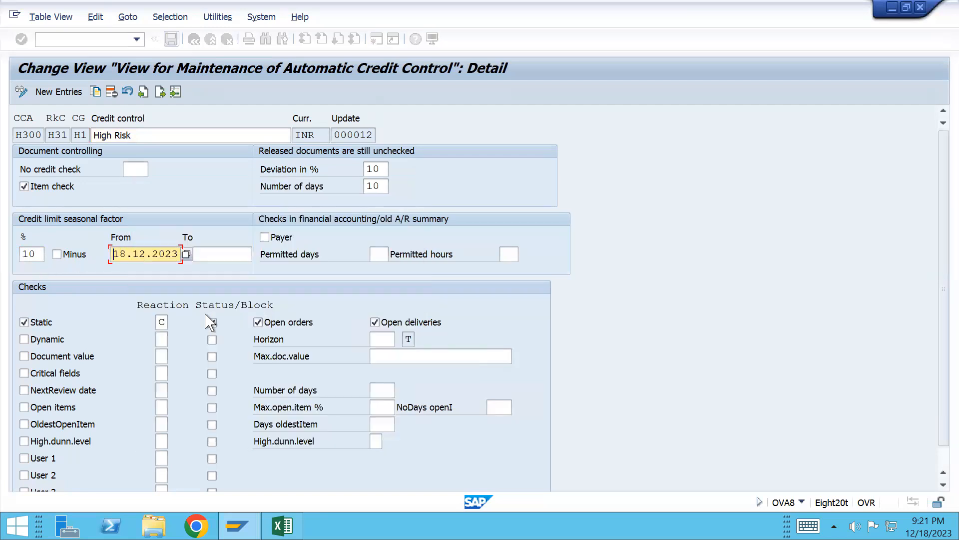
{"action": "left_click", "coordinate": [239, 253]}
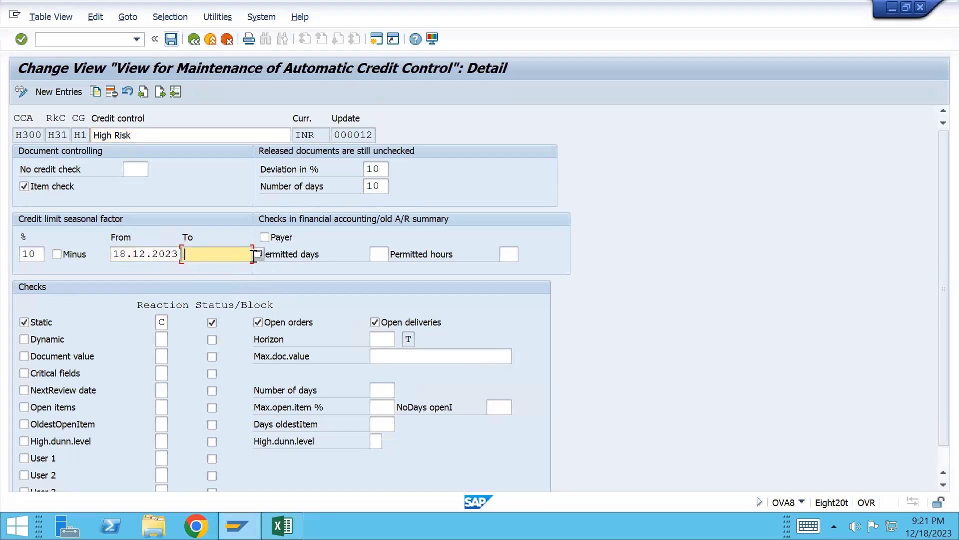
{"action": "left_click", "coordinate": [257, 255]}
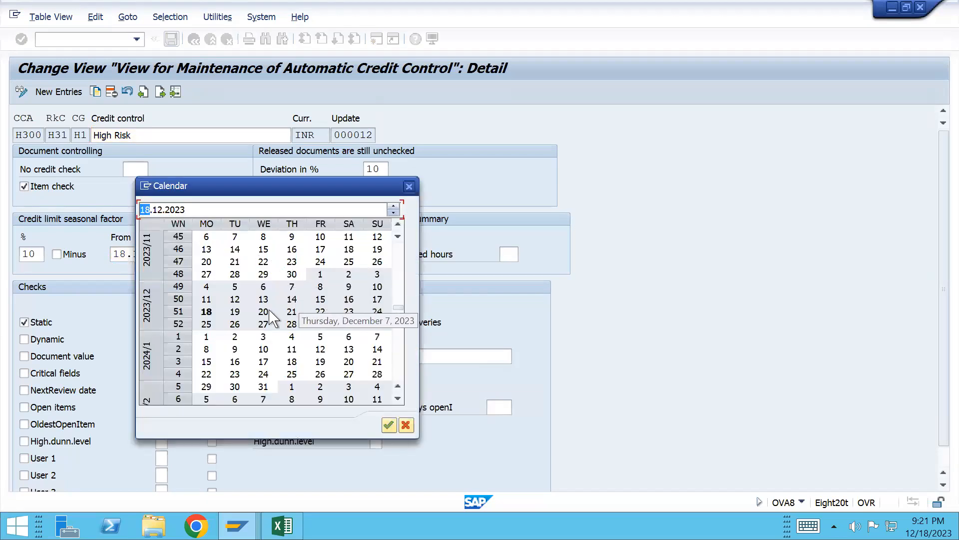
{"action": "double_click", "coordinate": [377, 311]}
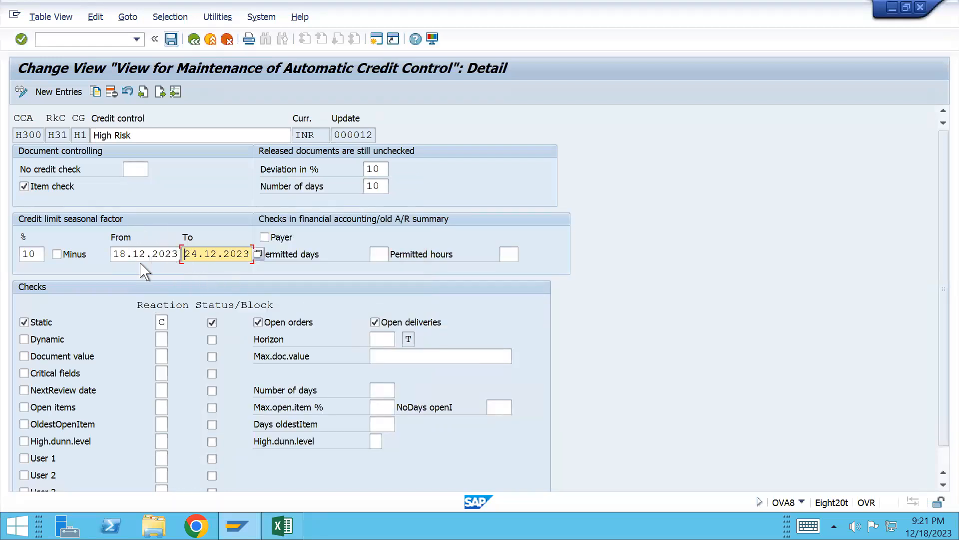
- Clear the From and To dates of the credit limit seasonal factor
{"action": "left_click", "coordinate": [115, 254]}
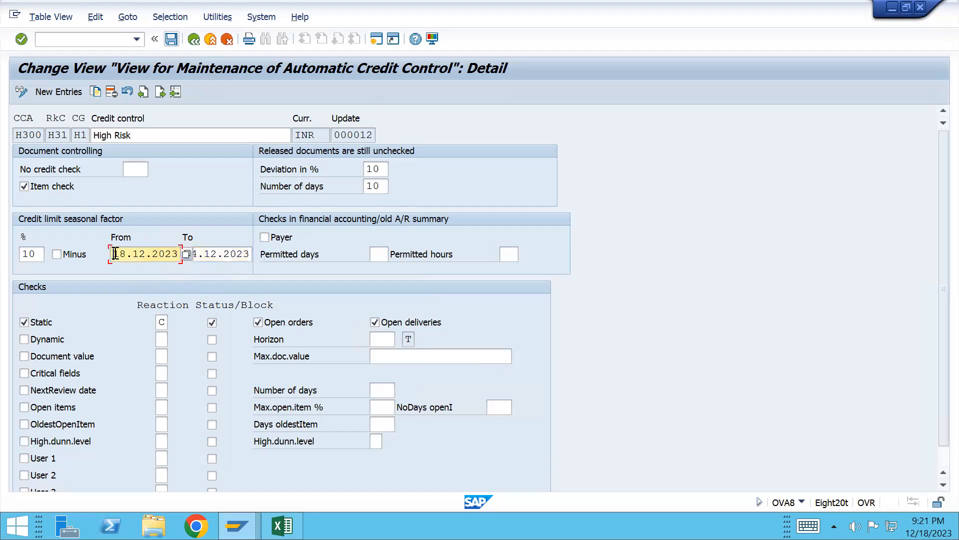
{"action": "key", "text": "Delete"}
{"action": "key", "text": "Delete"}
{"action": "key", "text": "Delete"}
{"action": "key", "text": "Delete"}
{"action": "key", "text": "Delete"}
{"action": "key", "text": "Delete"}
{"action": "key", "text": "Delete"}
{"action": "key", "text": "Delete"}
{"action": "key", "text": "Delete"}
{"action": "key", "text": "Delete"}
{"action": "left_click", "coordinate": [36, 253]}
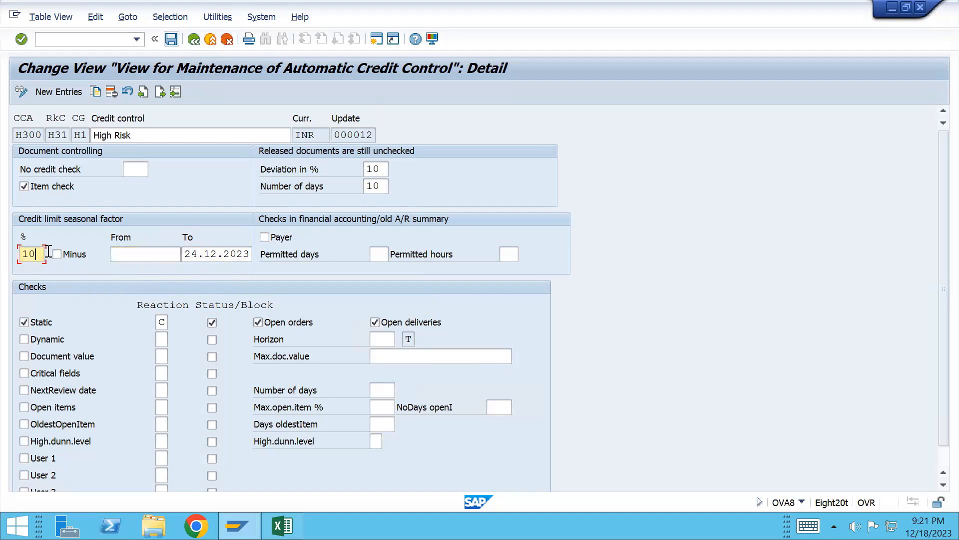
{"action": "left_click", "coordinate": [188, 256]}
{"action": "key", "text": "Delete"}
{"action": "key", "text": "Delete"}
{"action": "key", "text": "Delete"}
{"action": "key", "text": "Delete"}
{"action": "key", "text": "Delete"}
{"action": "key", "text": "Delete"}
{"action": "key", "text": "Delete"}
{"action": "key", "text": "Delete"}
{"action": "key", "text": "Delete"}
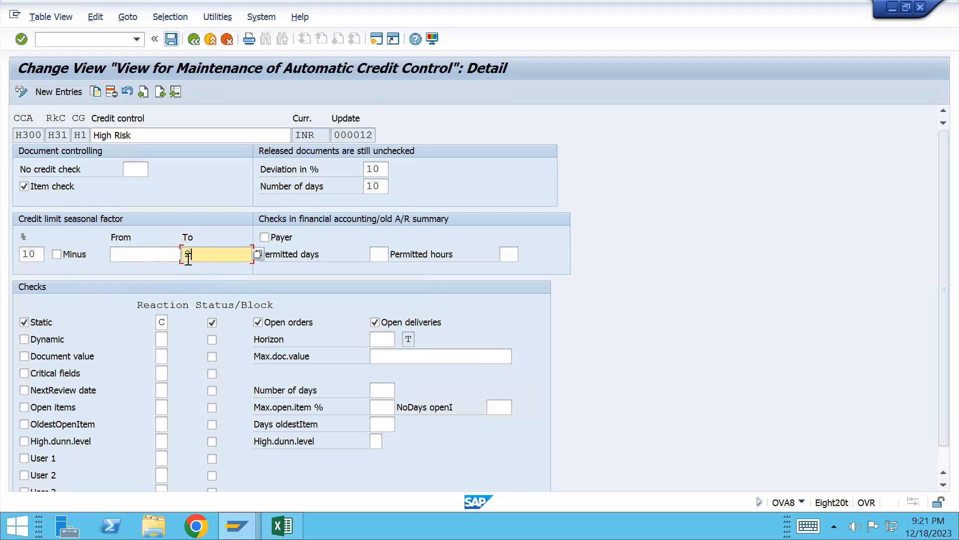
{"action": "key", "text": "Delete"}
- Switch to the Practice _SAP workbook in Excel, review the credit management steps at Define Credit Groups in B6, and return to SAP
{"action": "mouse_move", "coordinate": [283, 524]}
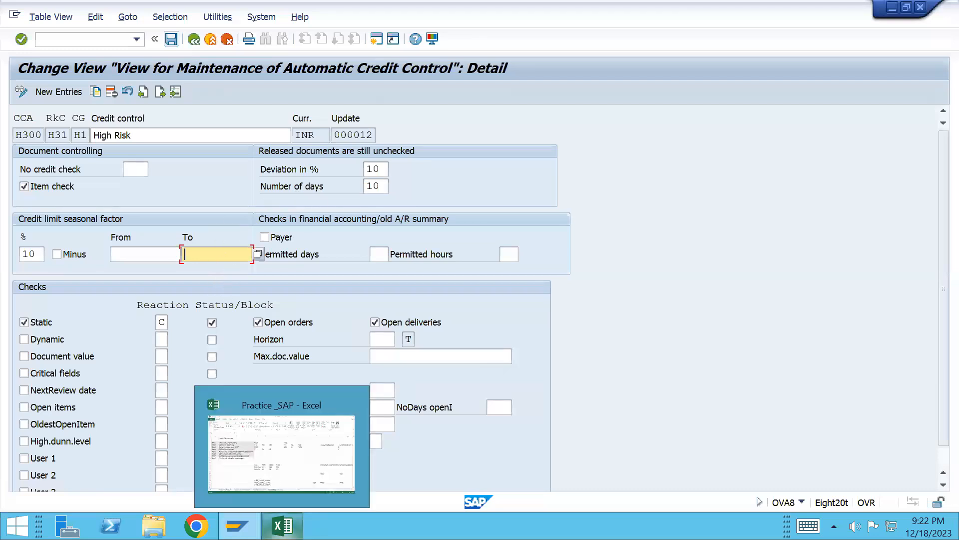
{"action": "left_click", "coordinate": [279, 443]}
{"action": "left_click", "coordinate": [186, 222]}
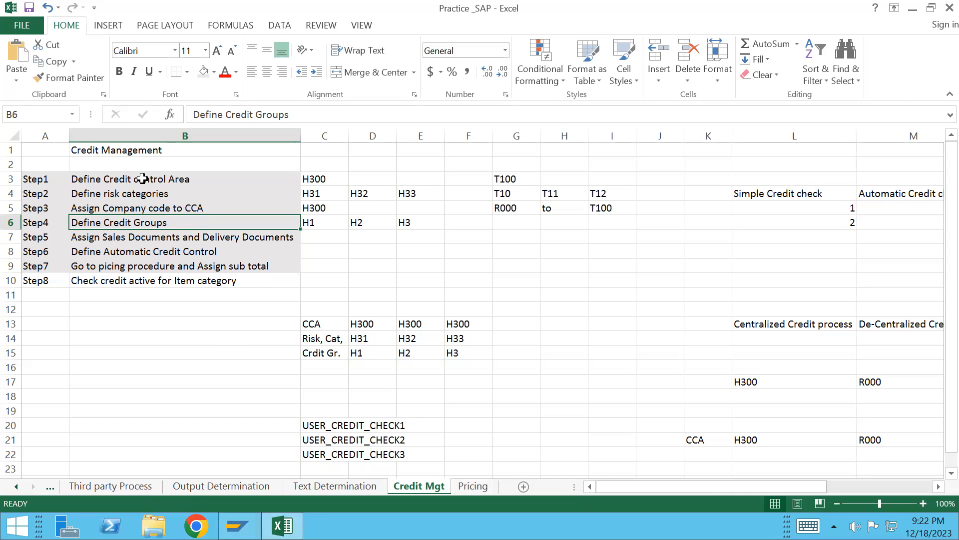
{"action": "key", "text": "alt+Tab"}
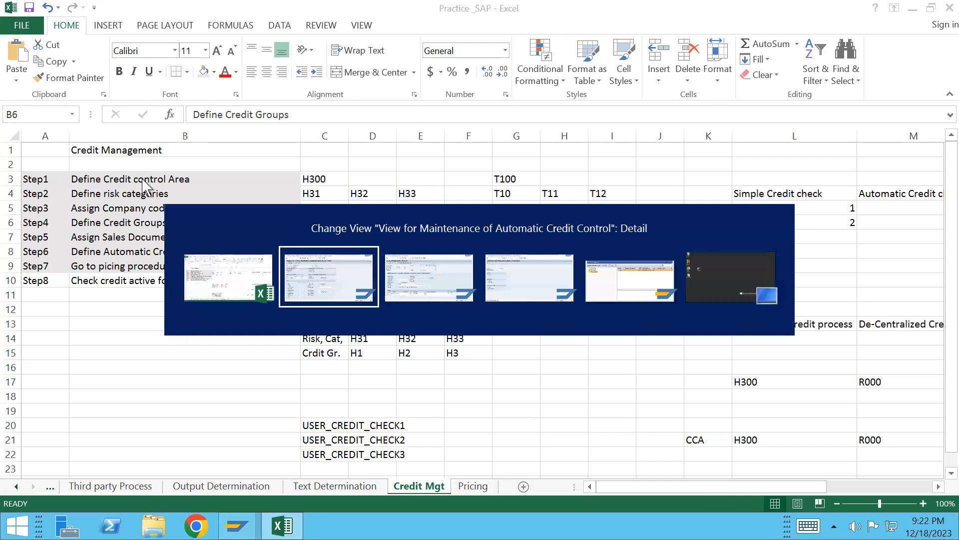